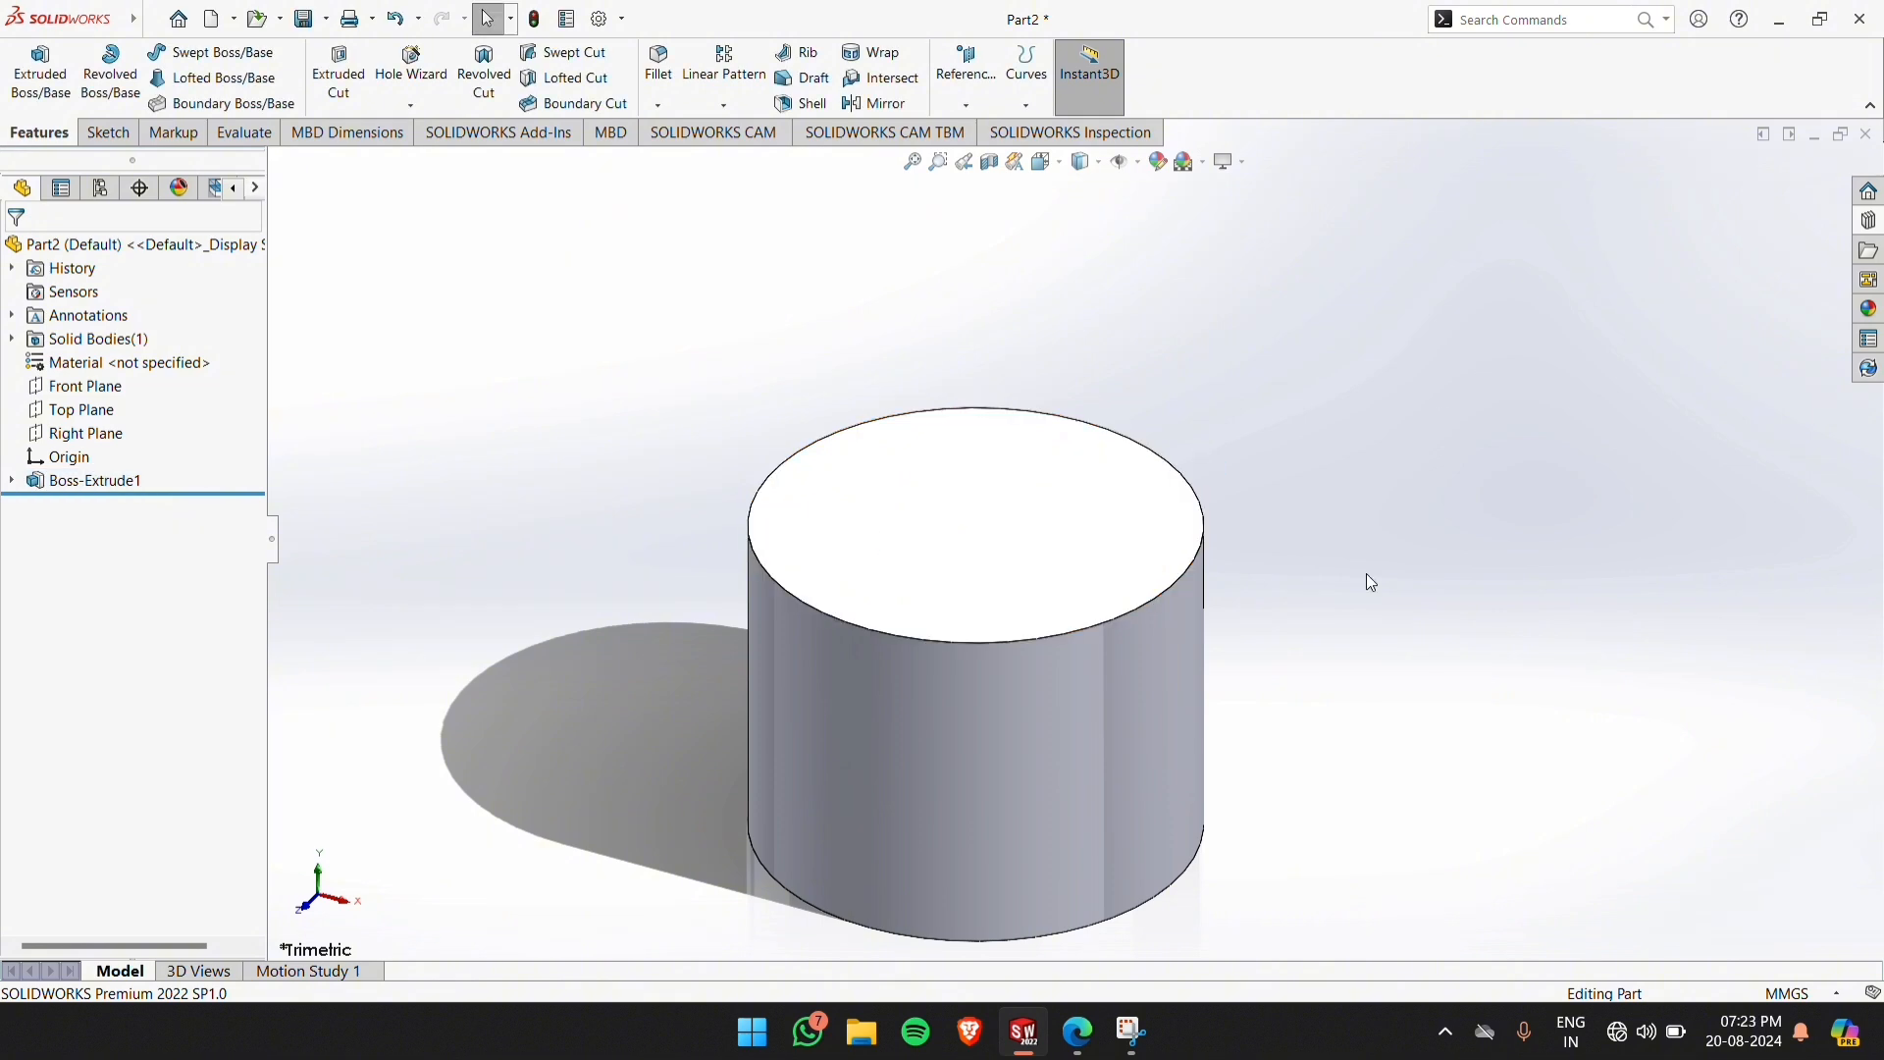
Orient the model to the top view and start a new sketch on the cylinder's top face
click(1042, 504)
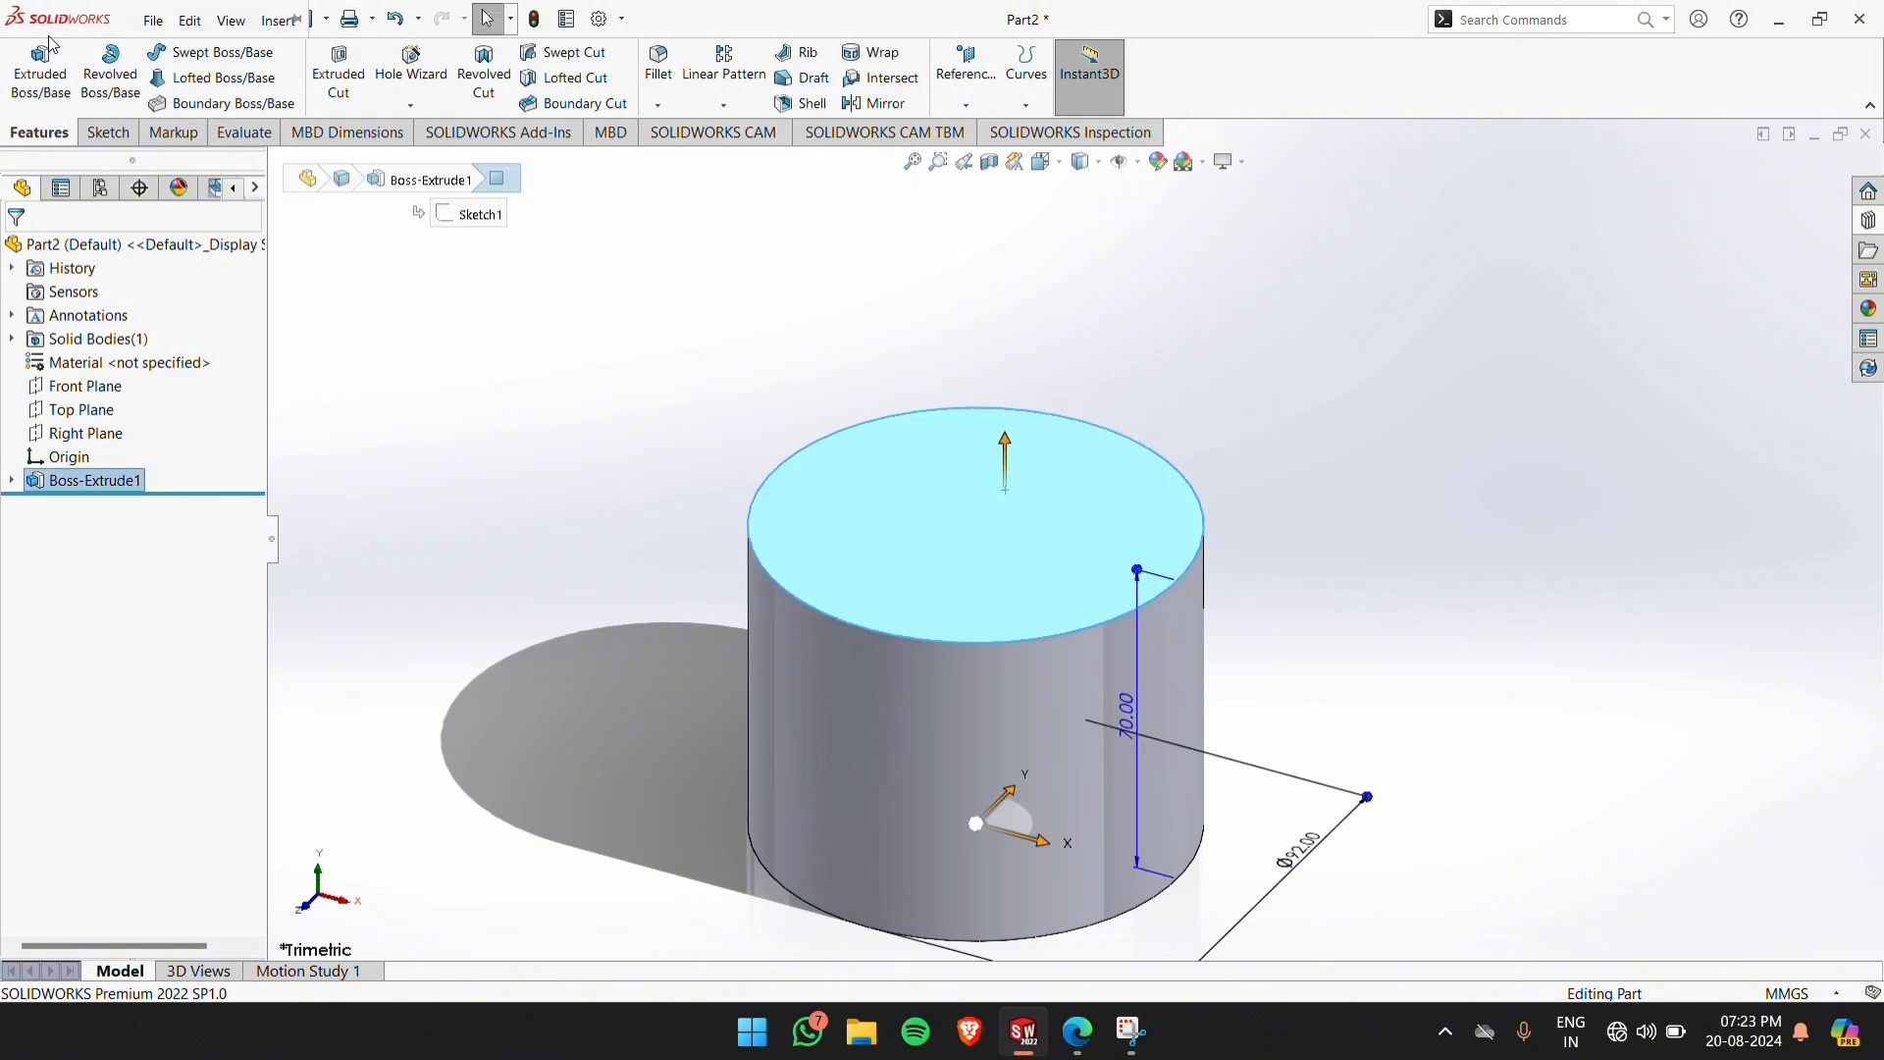
click(110, 134)
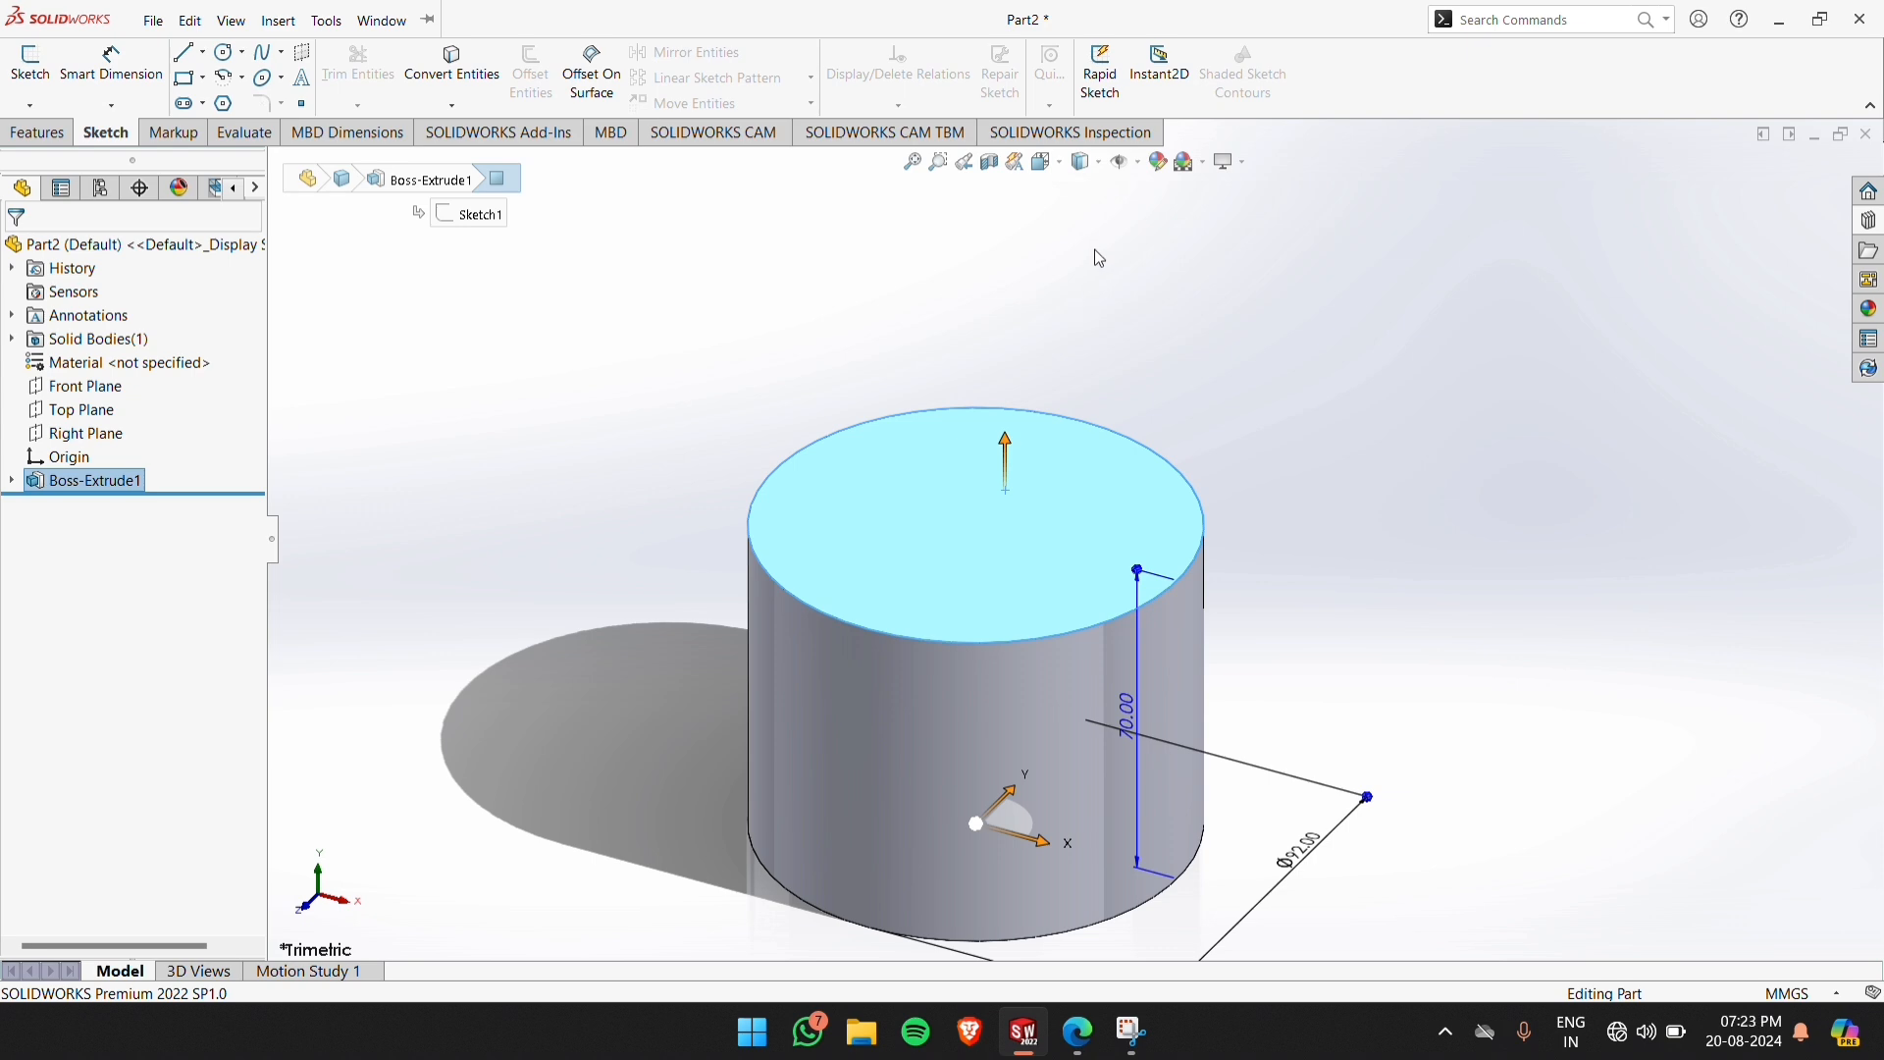
click(1046, 165)
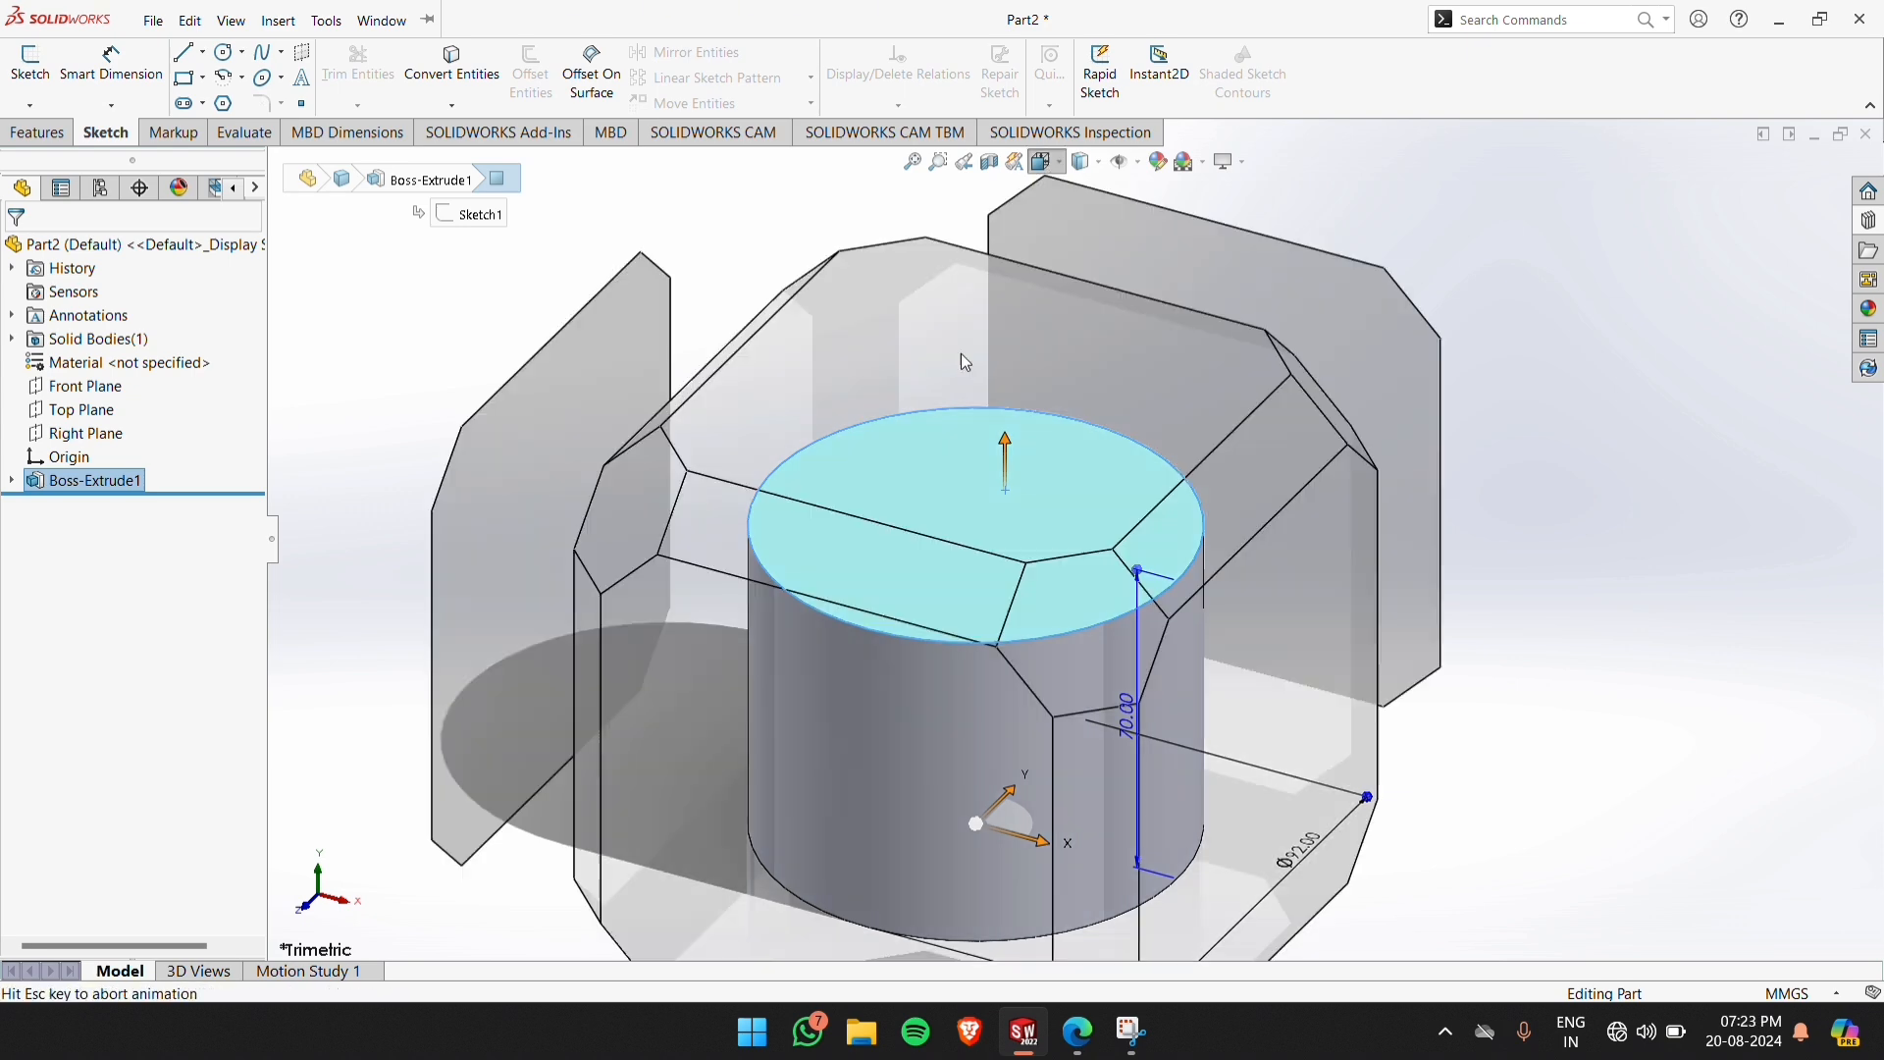
click(809, 493)
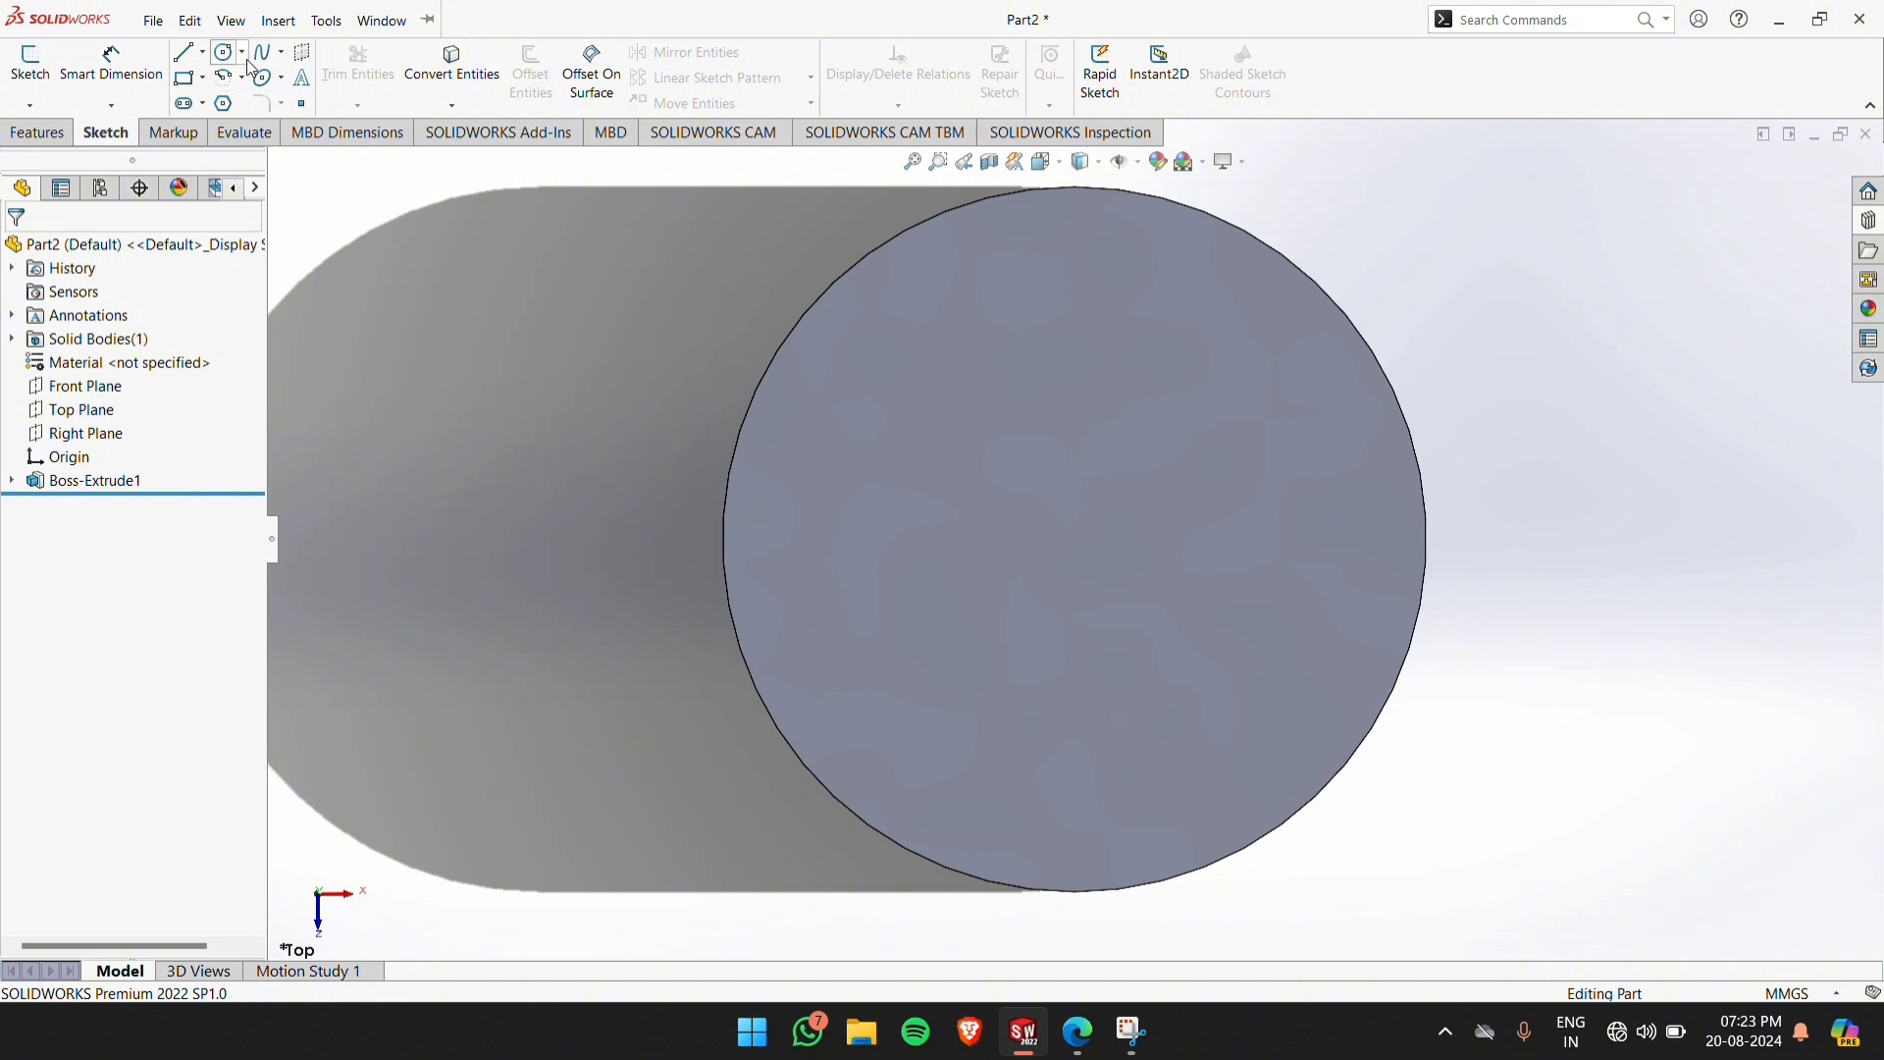
click(30, 61)
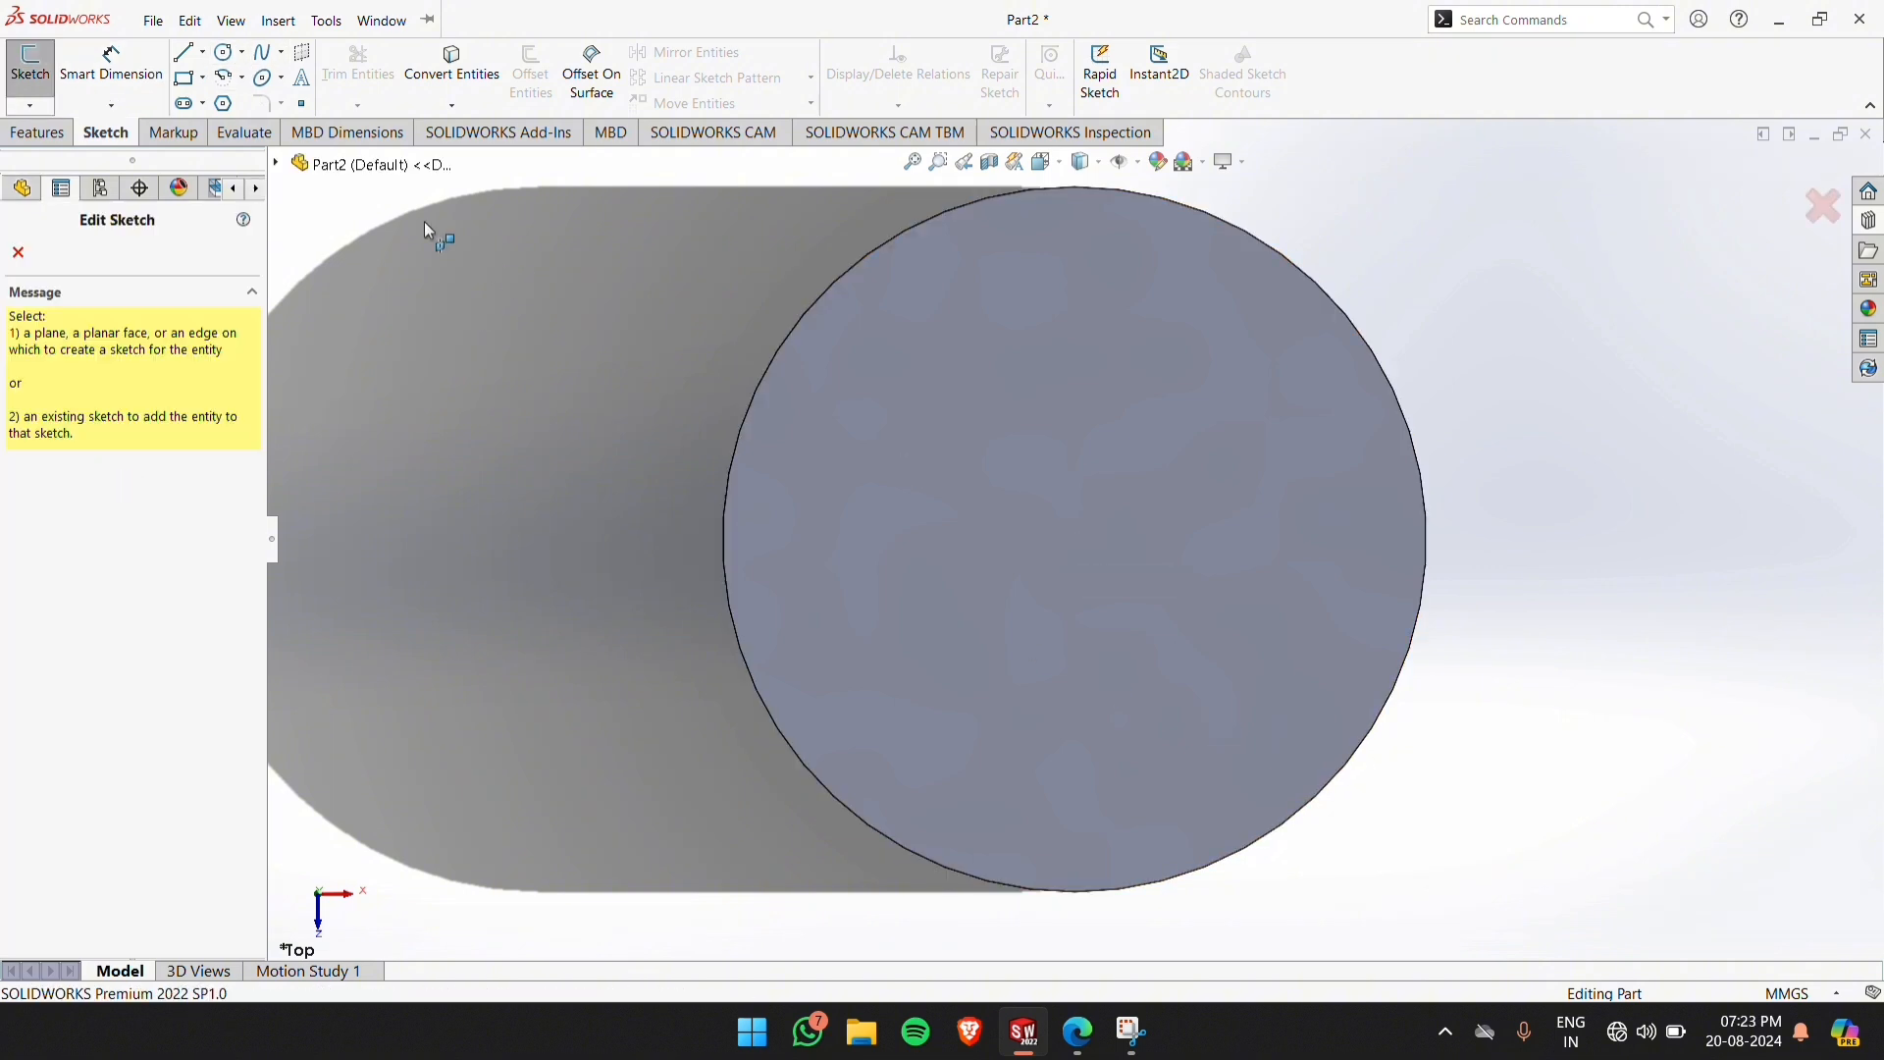
click(18, 253)
click(1060, 535)
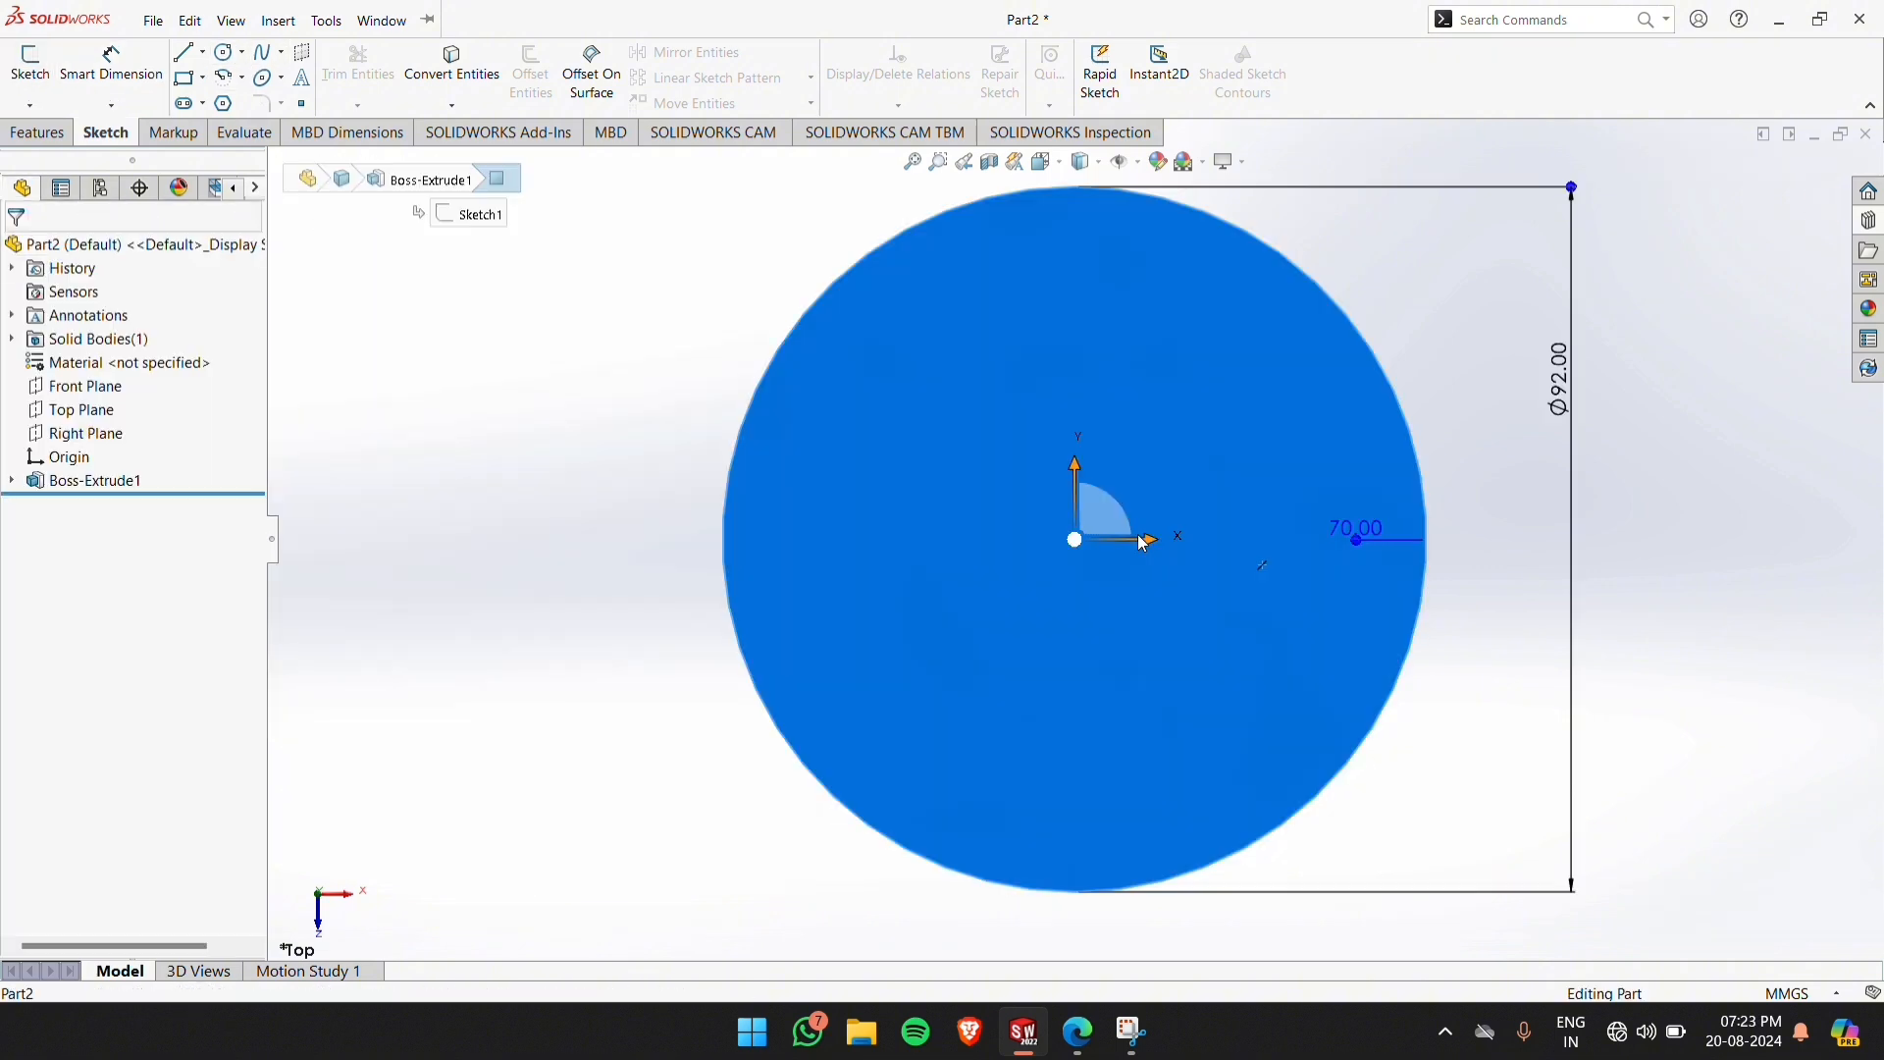
click(53, 86)
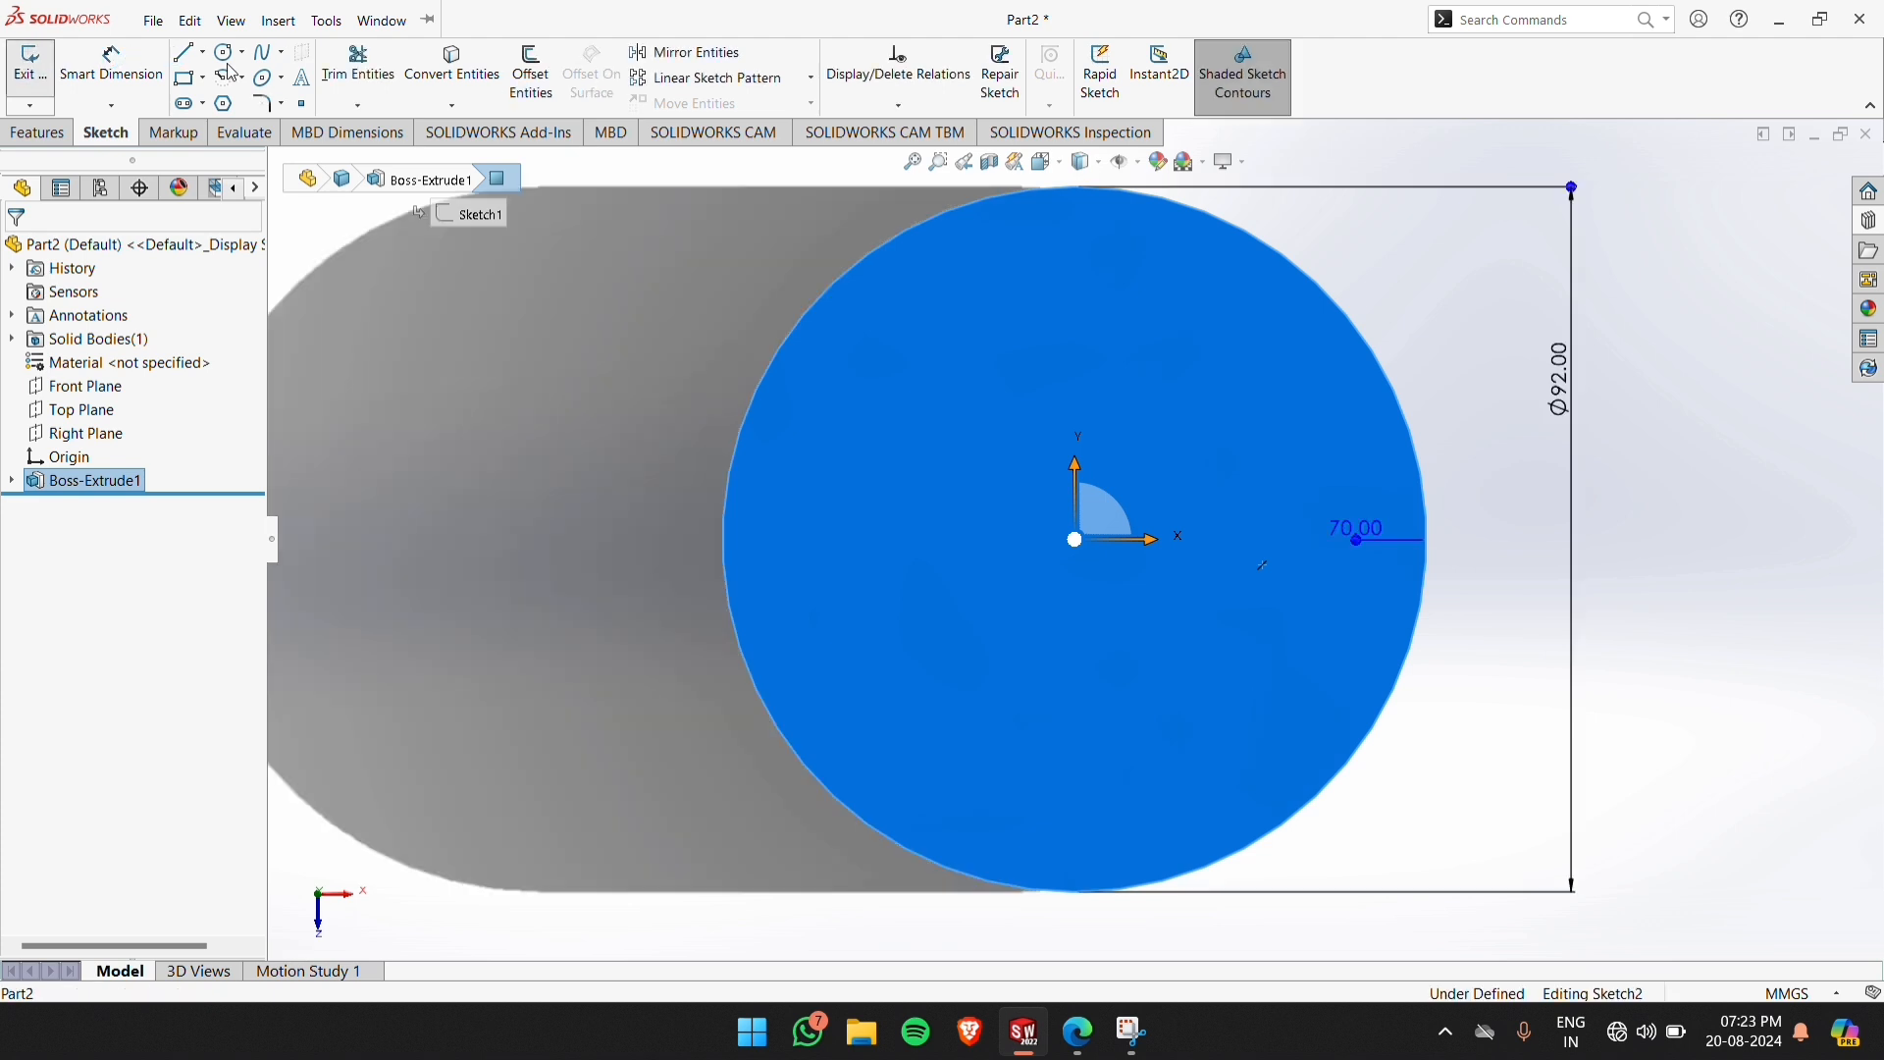
Sketch a circle of about 42.3 mm radius centred on the origin, just inside the cylinder's outer edge
click(226, 51)
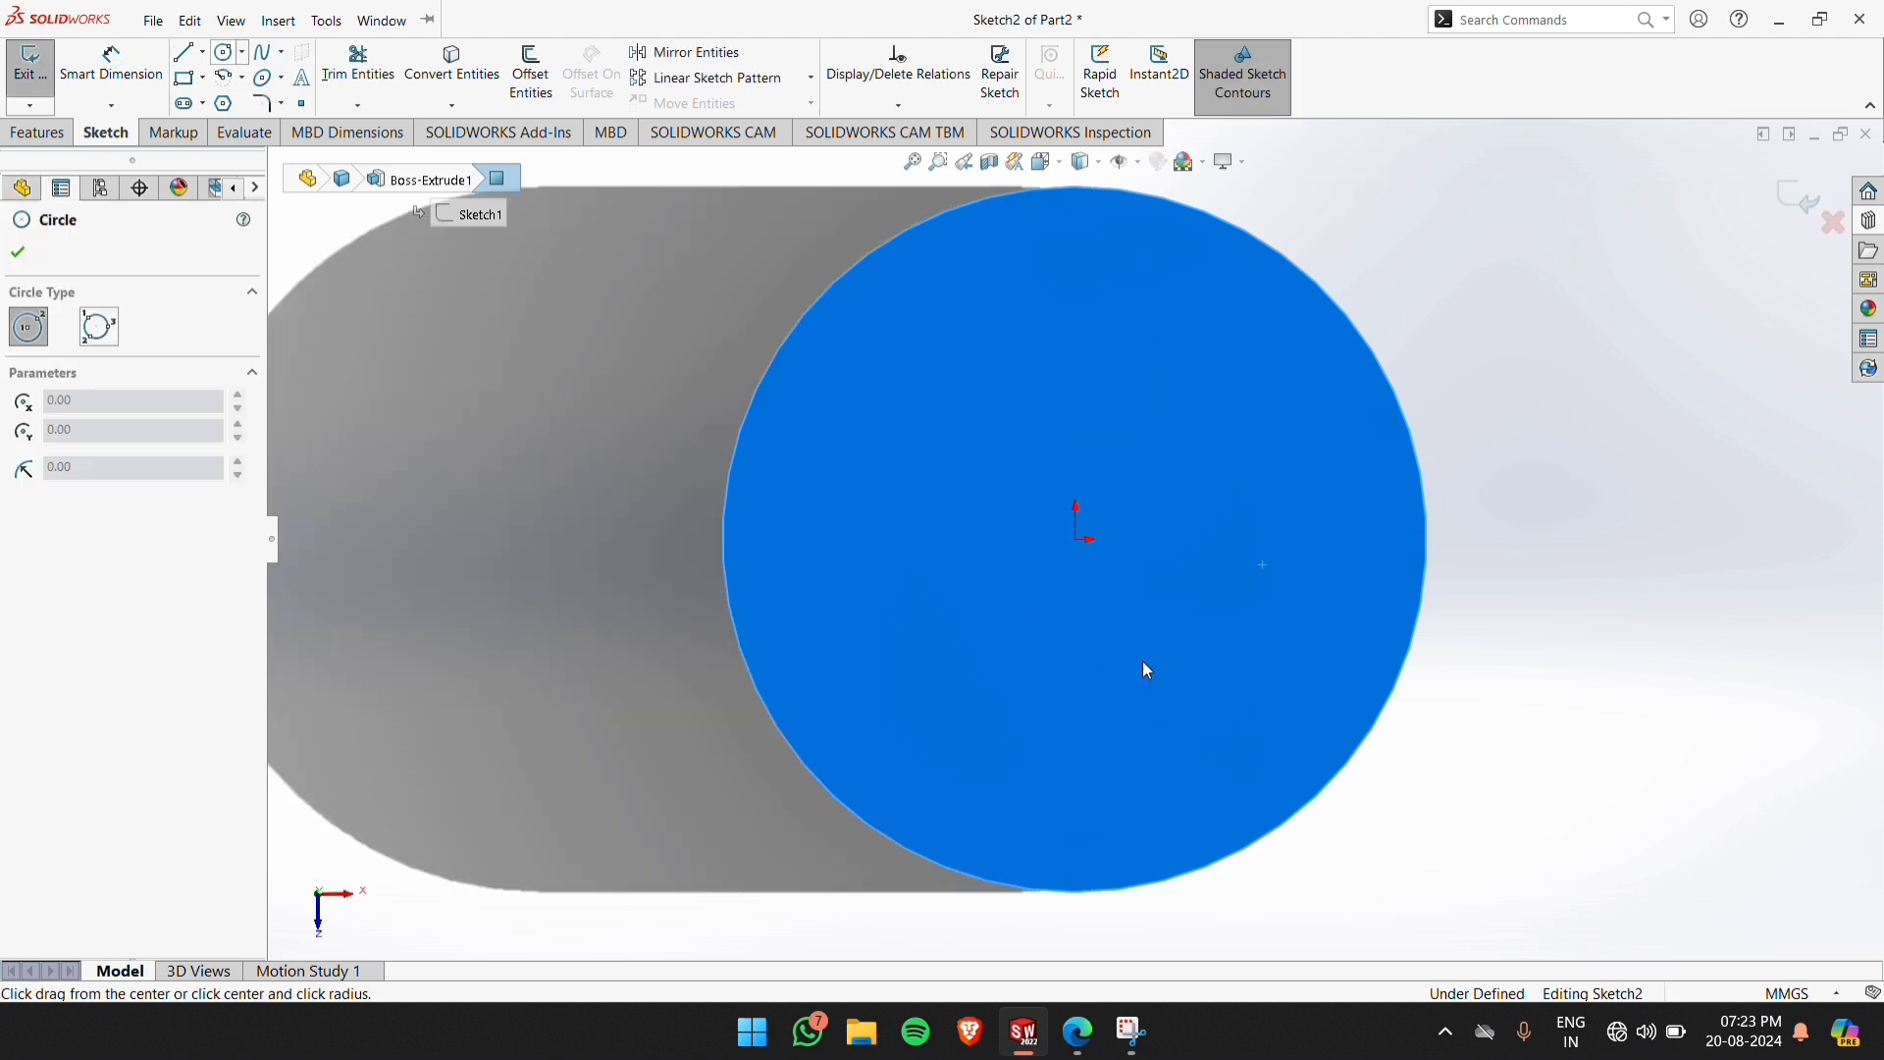
click(1080, 539)
click(1392, 469)
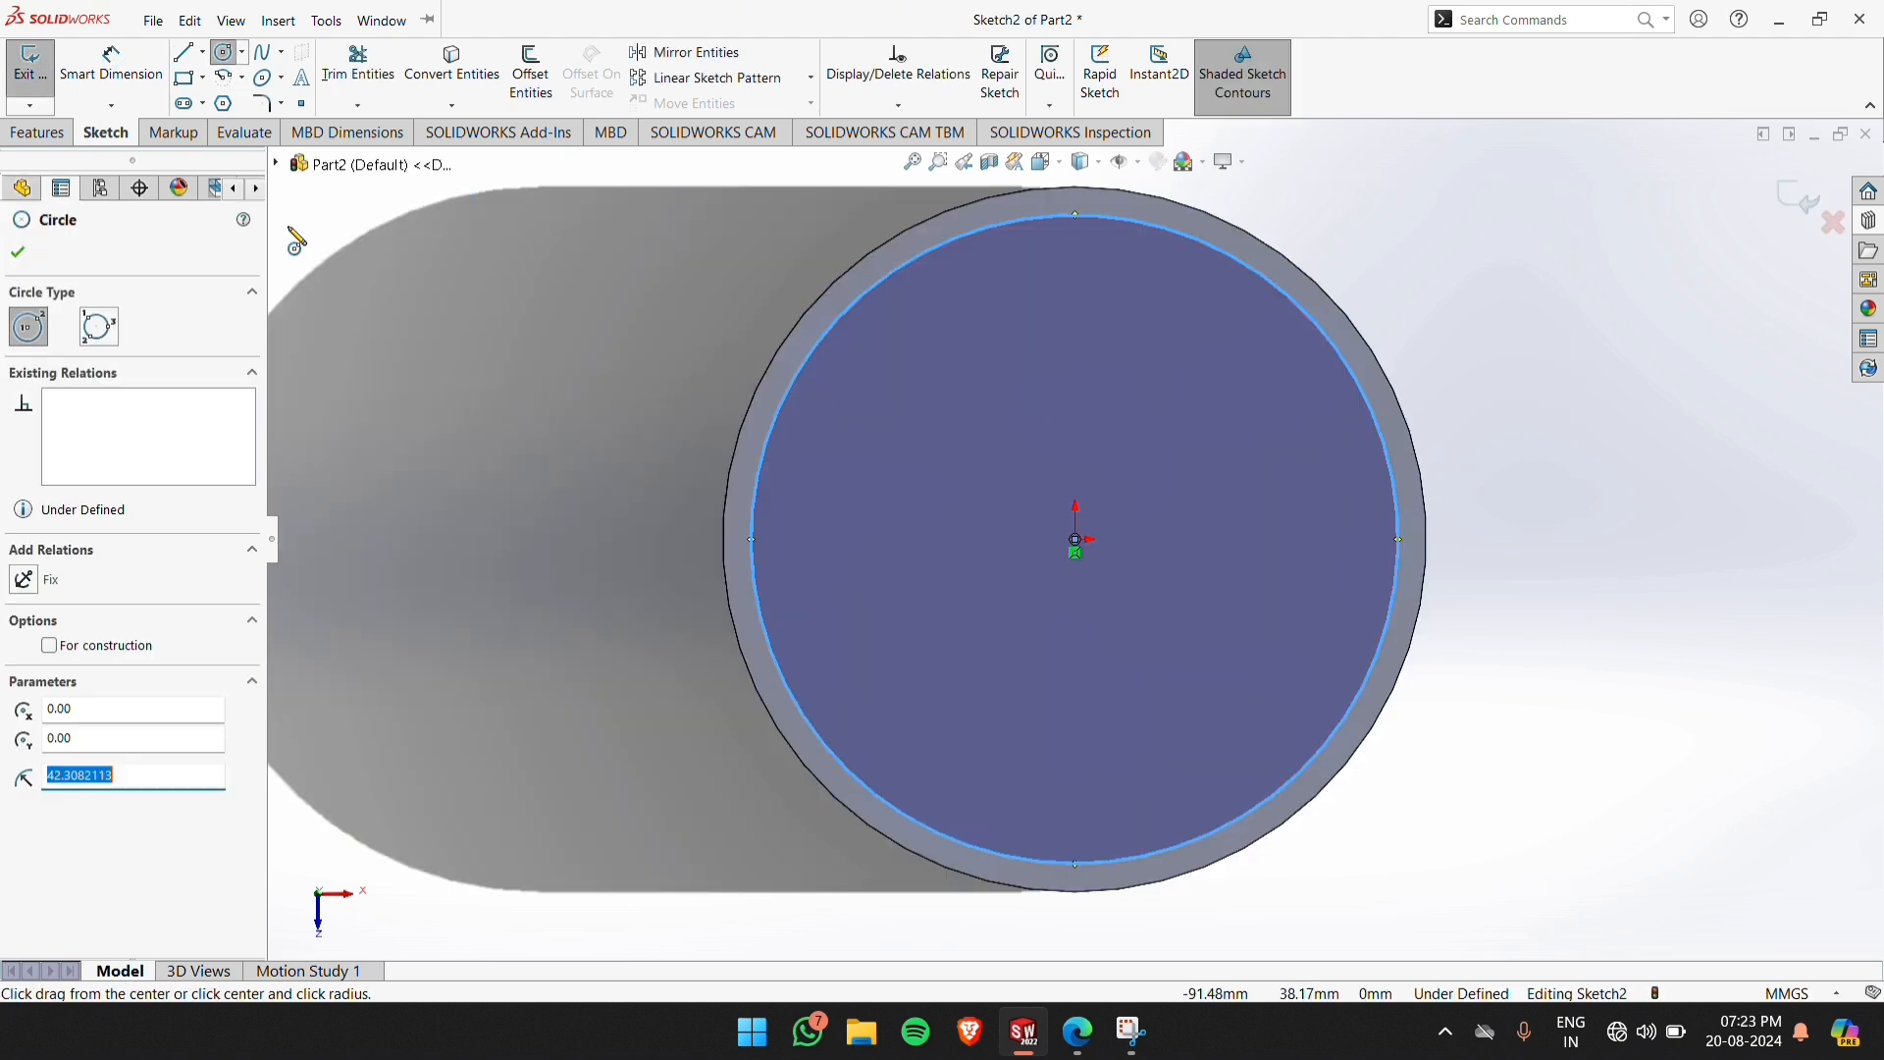
Dimension the sketched circle's diameter to 86 mm and exit the sketch
click(111, 73)
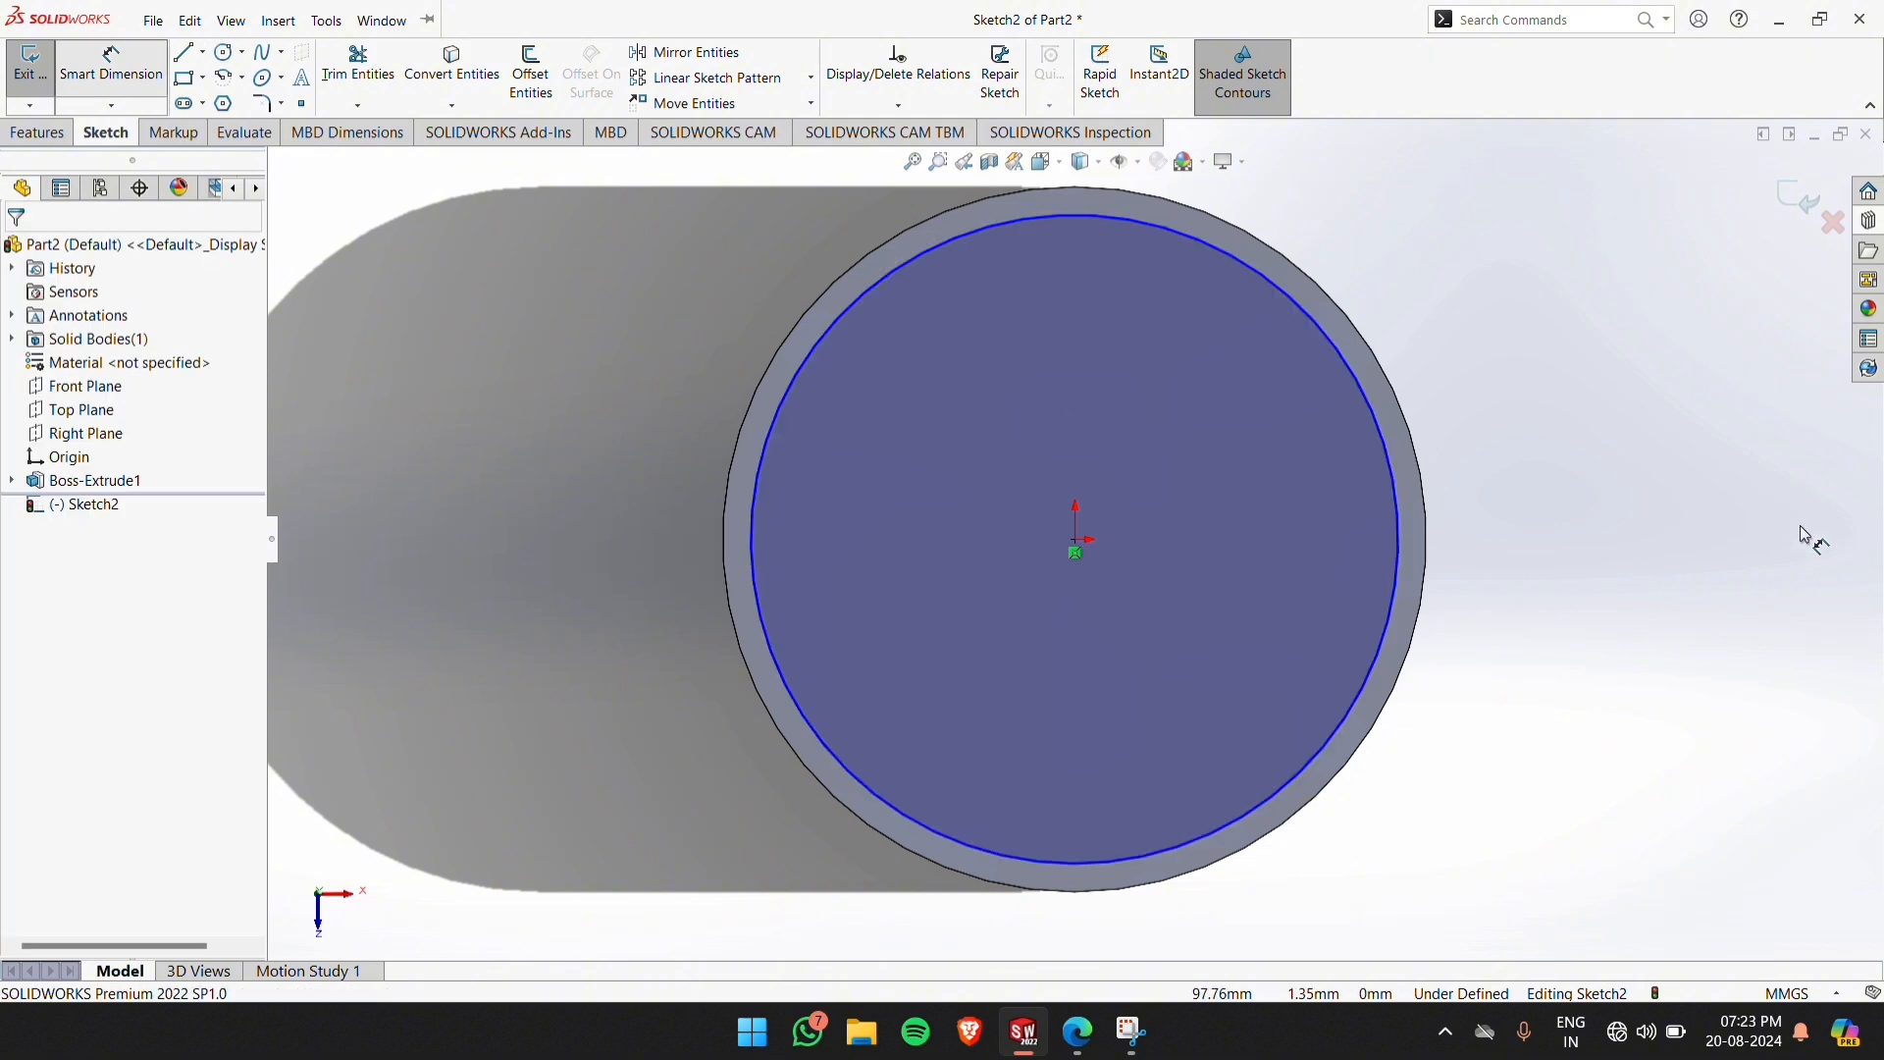
click(1391, 501)
click(1535, 439)
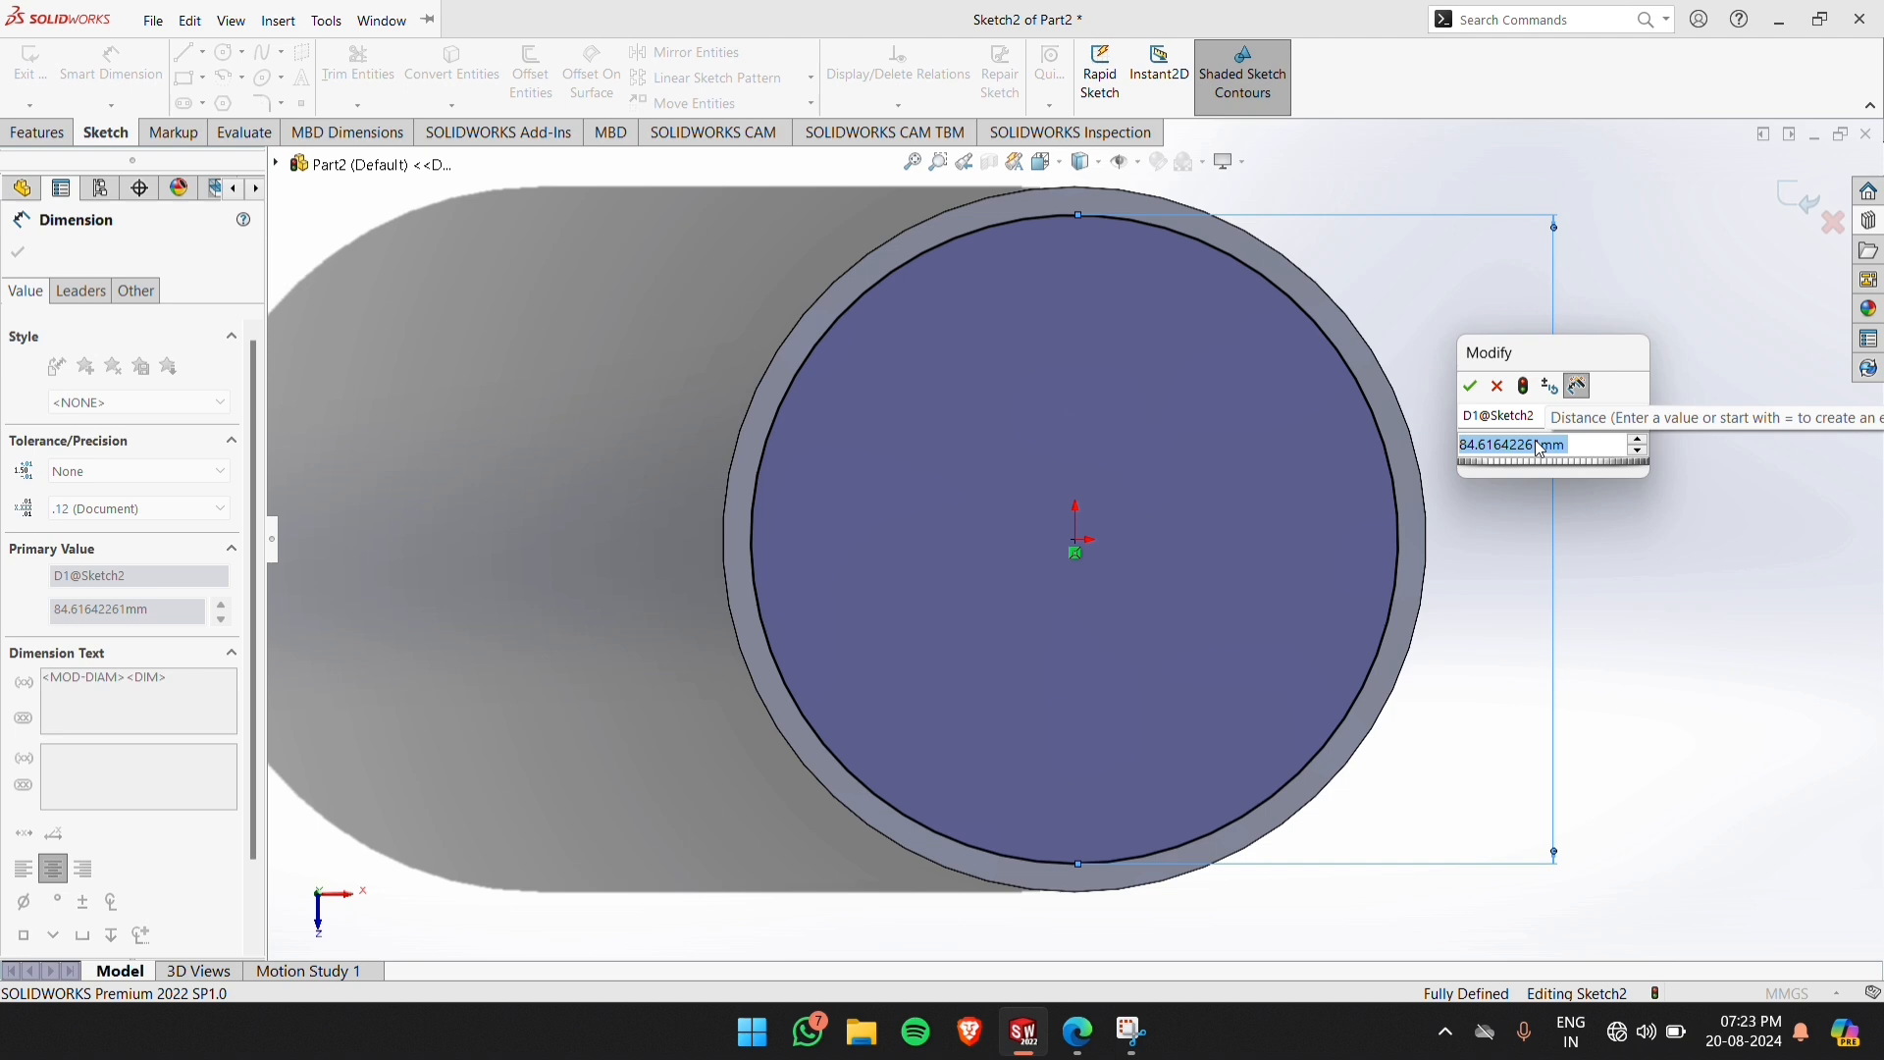
text(86)
key(Return)
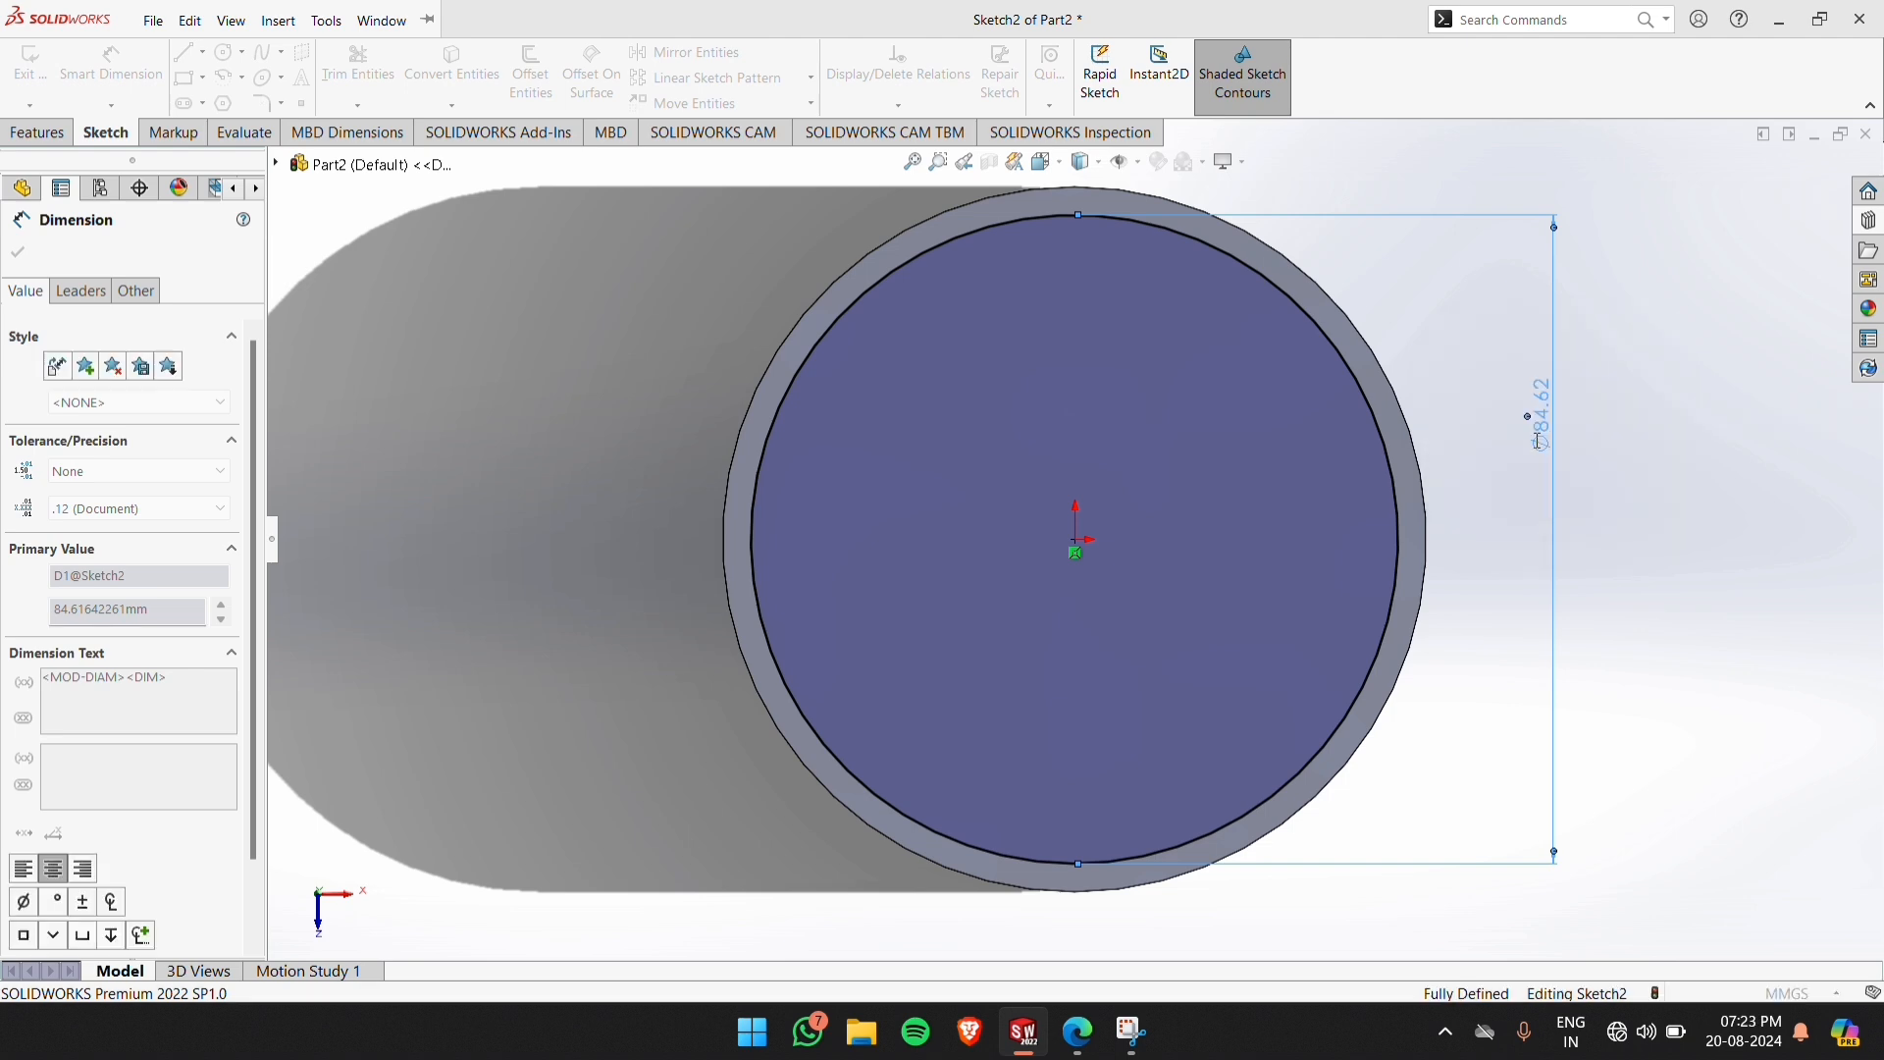
click(1701, 264)
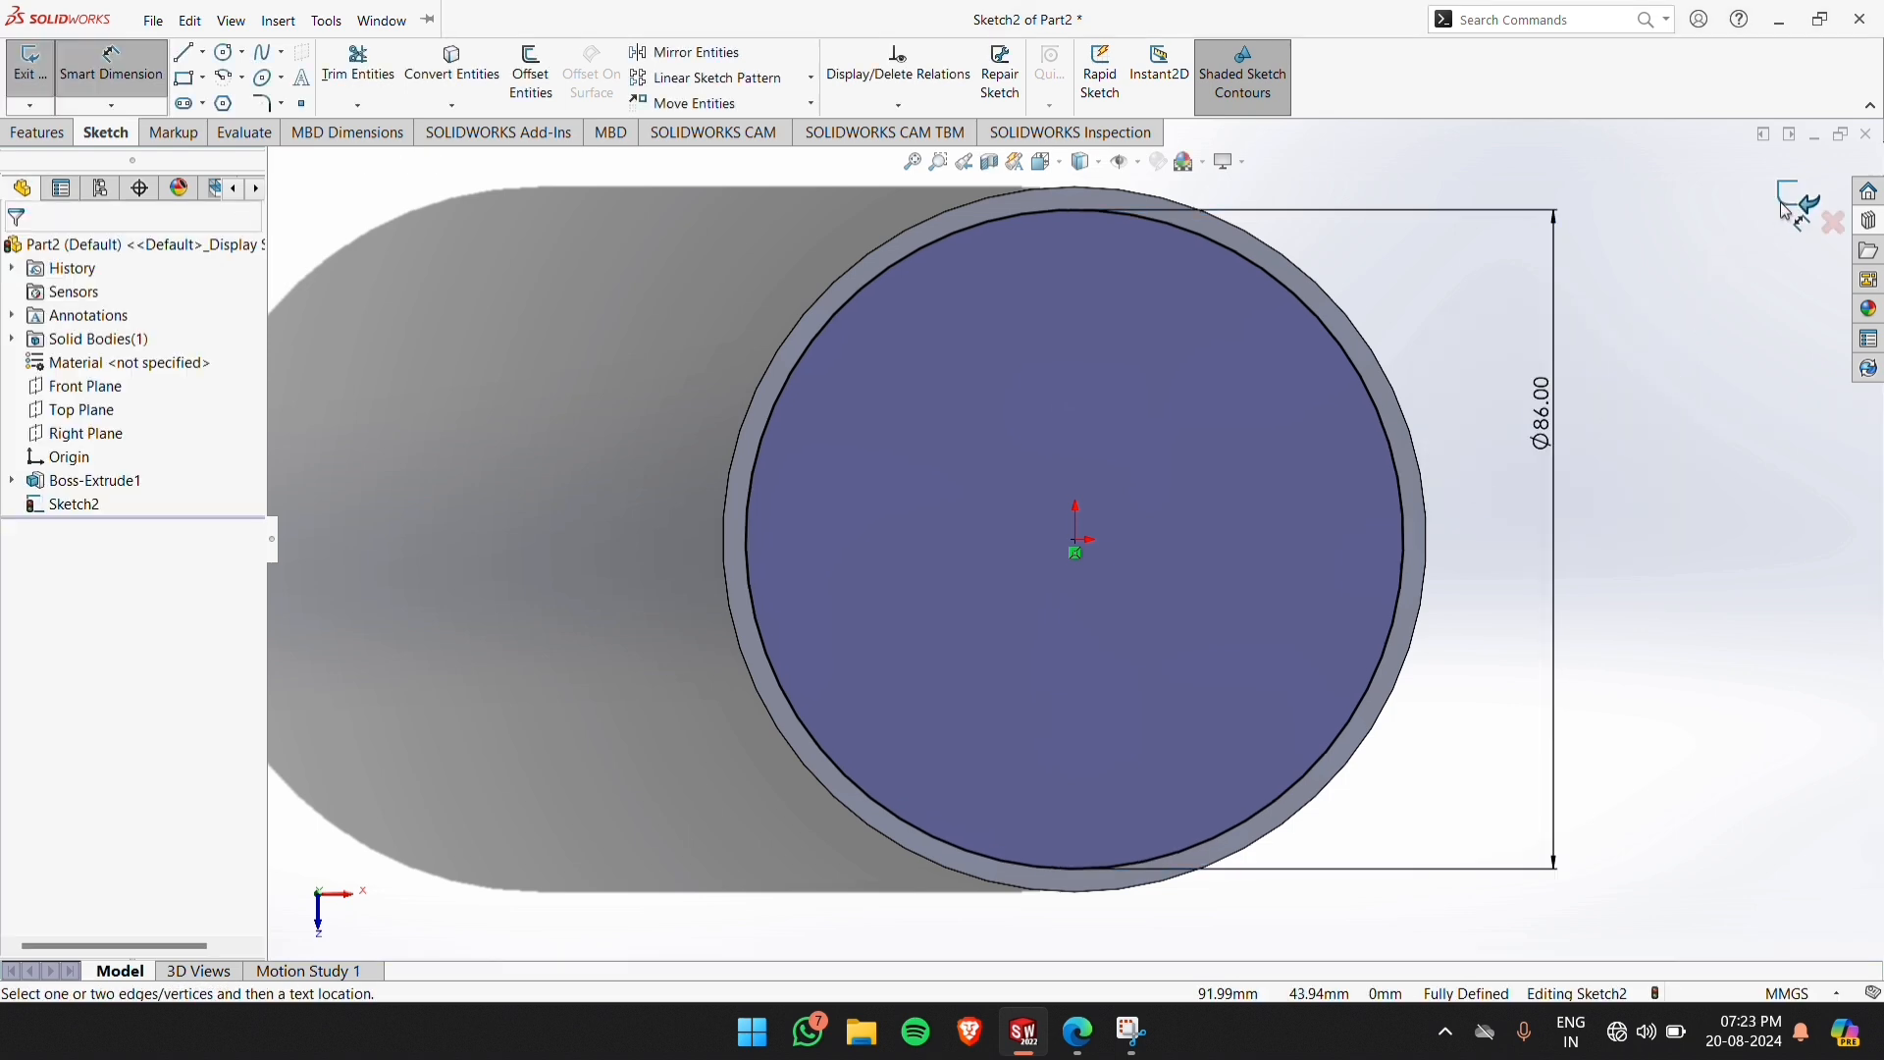
click(1794, 202)
Start an Extruded Cut from the circle sketch with Flip side to cut enabled and a start offset of 6 mm
scroll(605, 452, up, 1)
middle_drag(605, 453, 615, 208)
scroll(846, 409, up, 2)
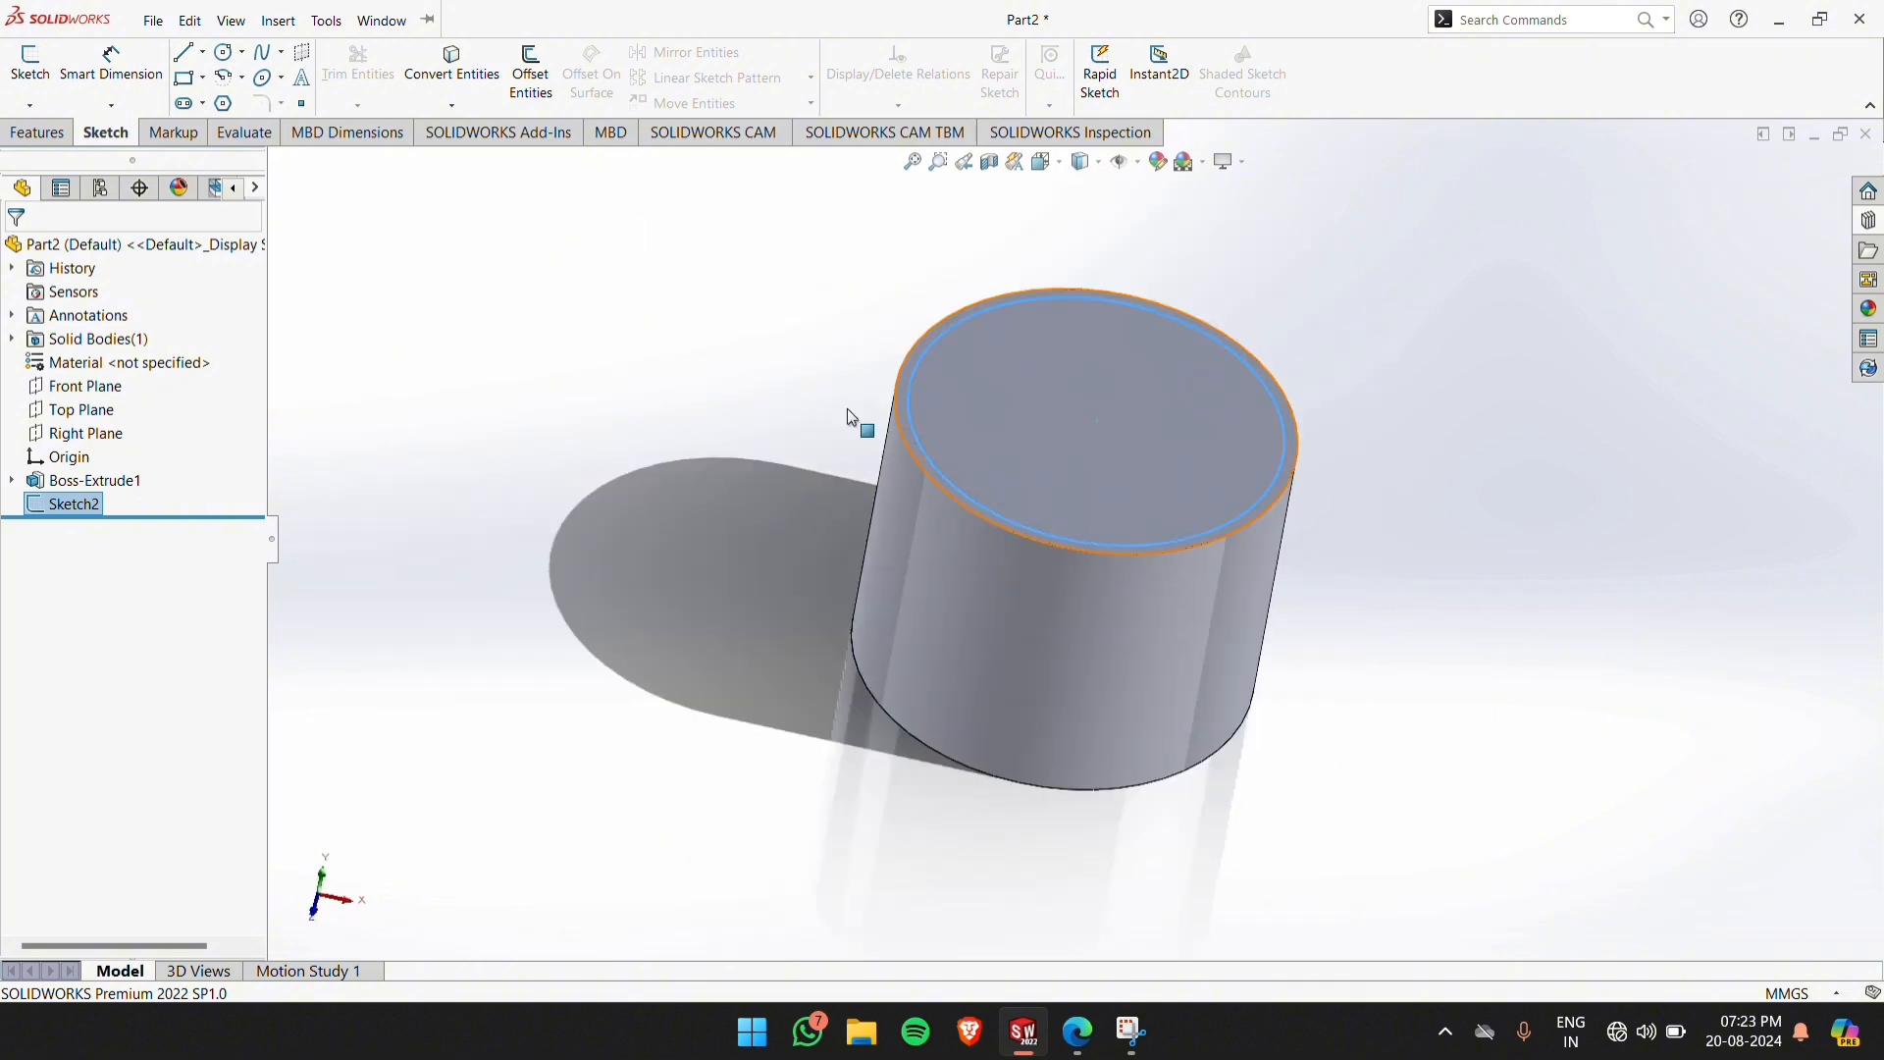
click(47, 135)
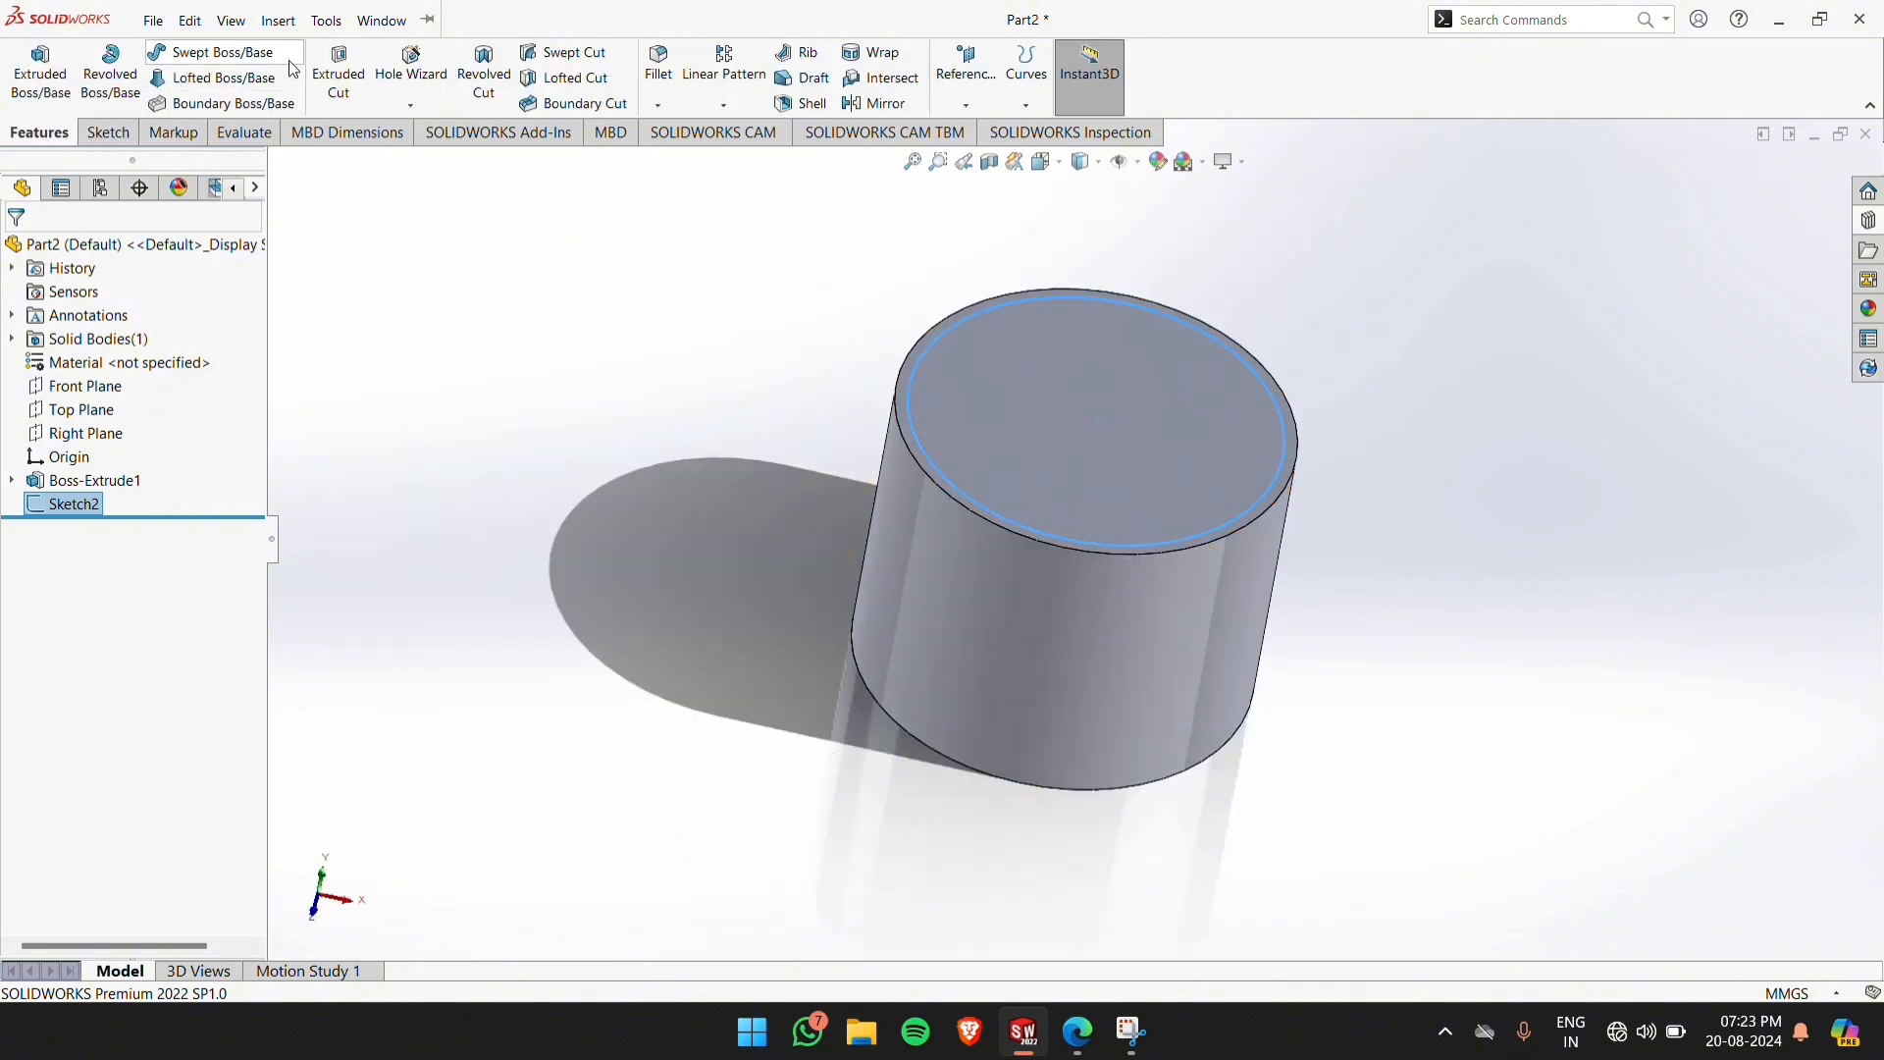
click(339, 71)
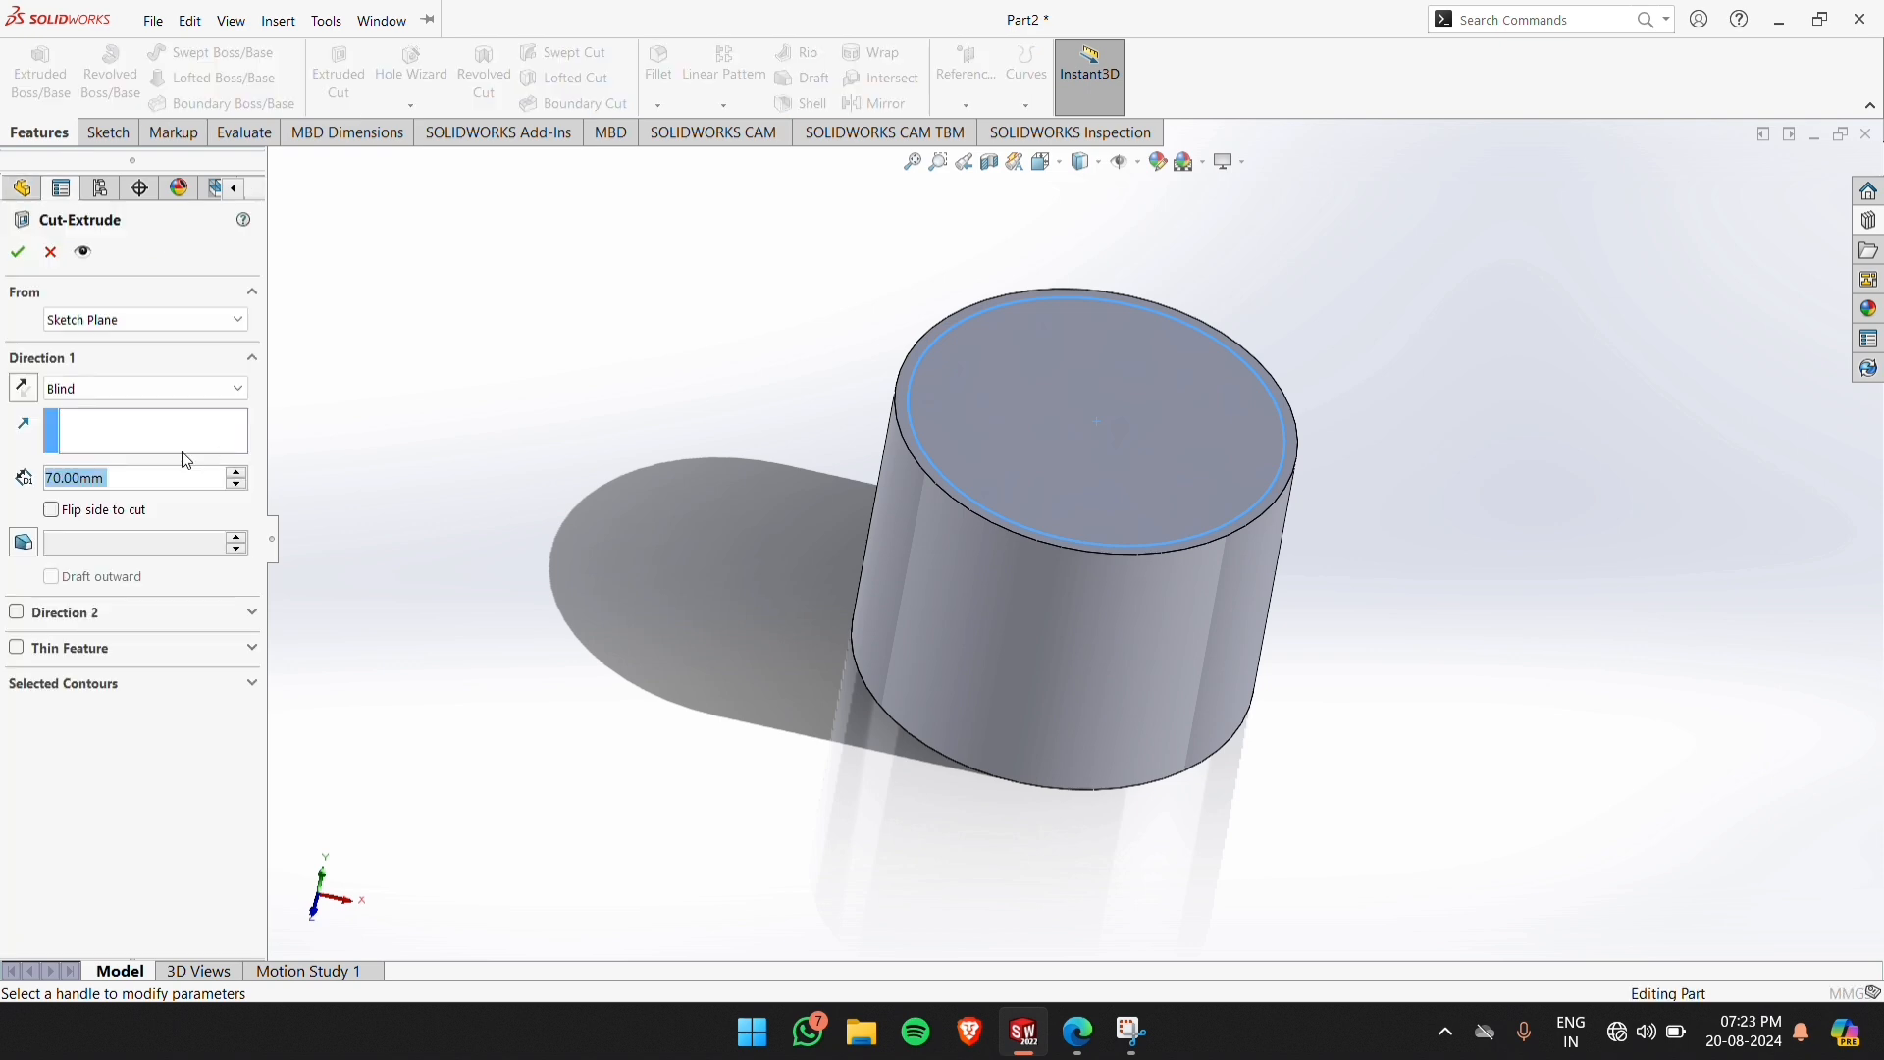
click(52, 511)
click(75, 328)
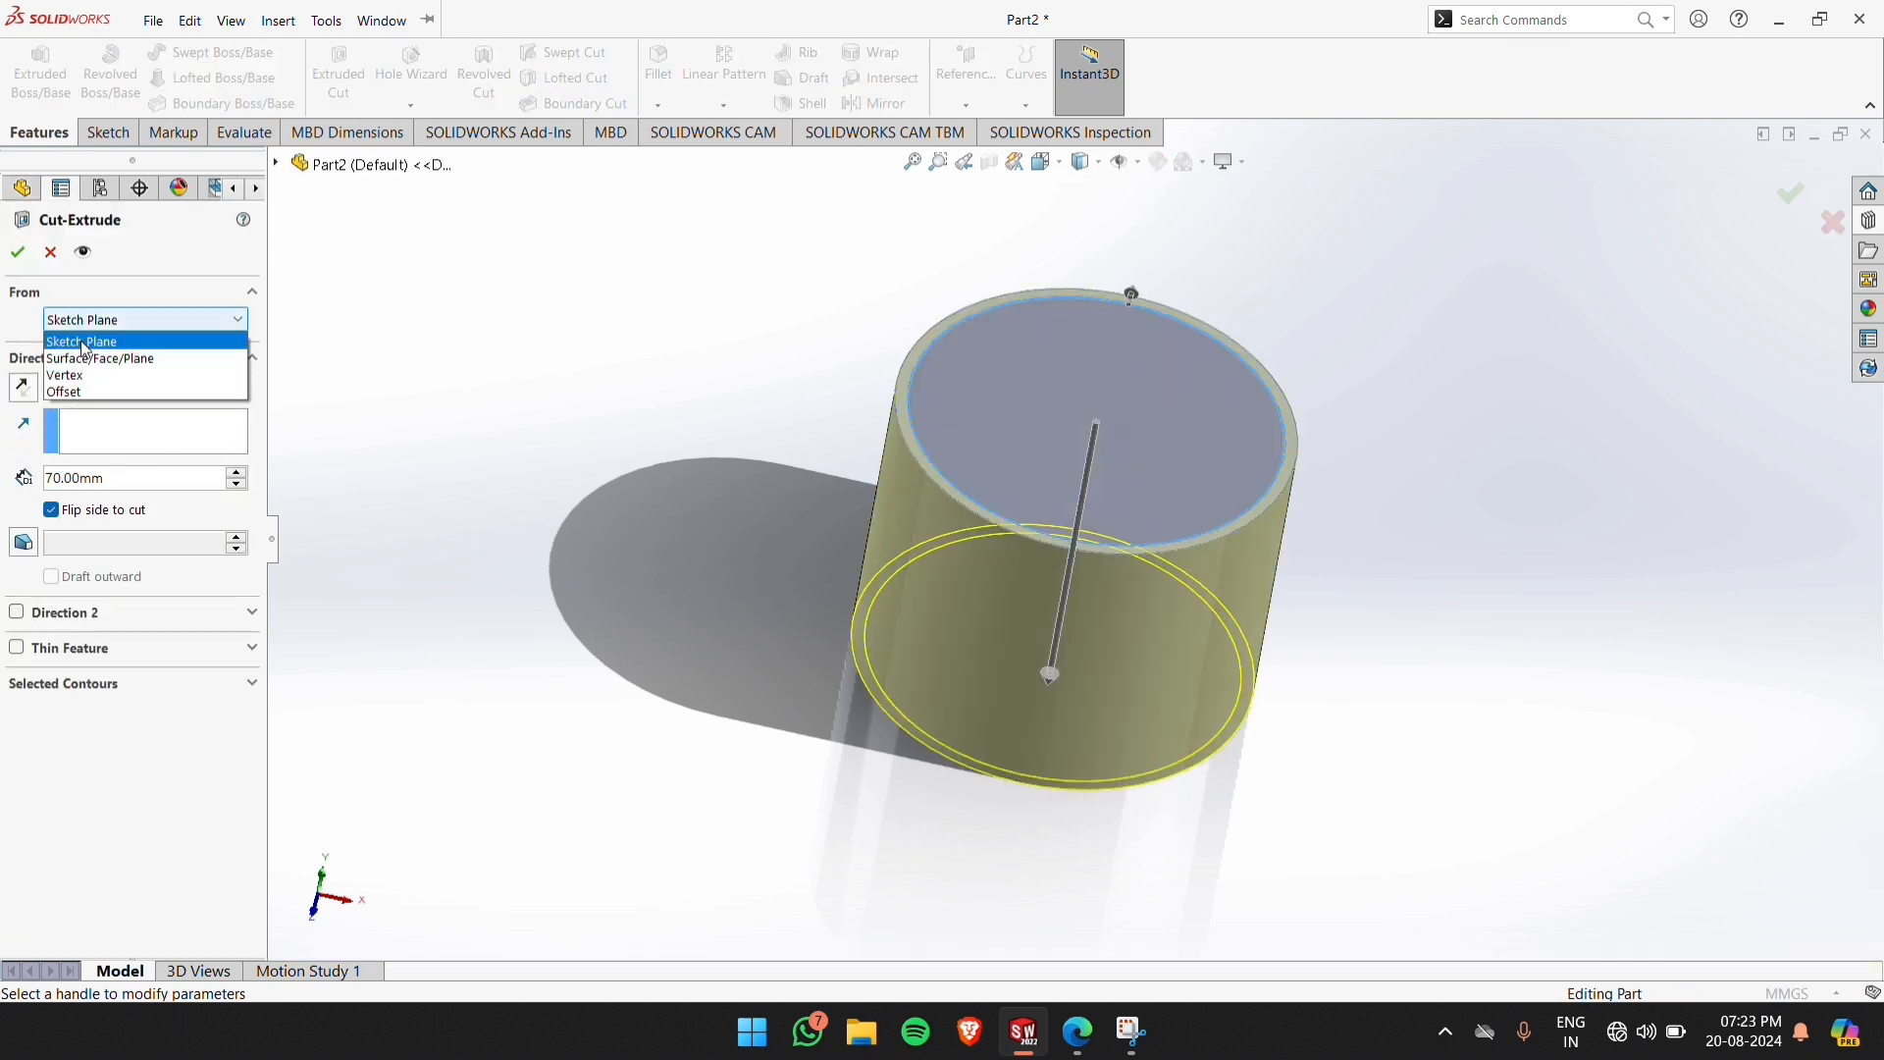
click(76, 387)
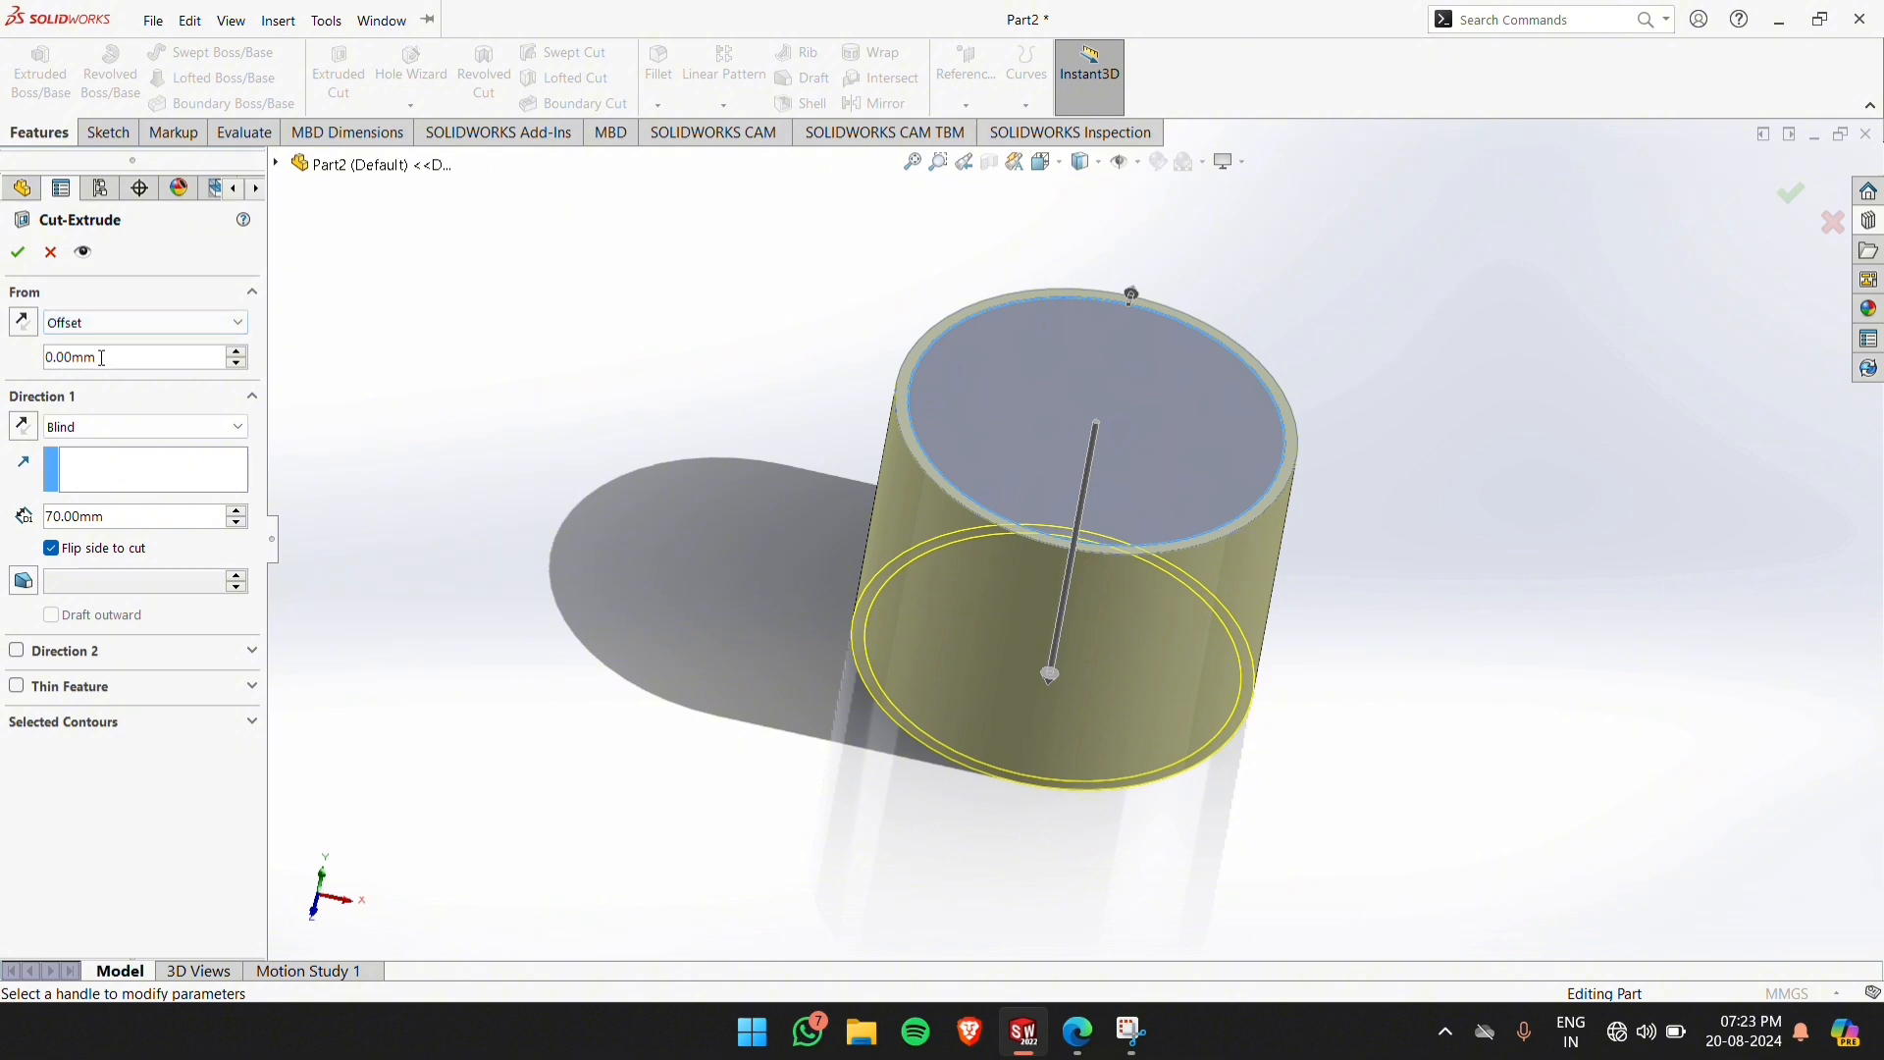
text(6)
key(Return)
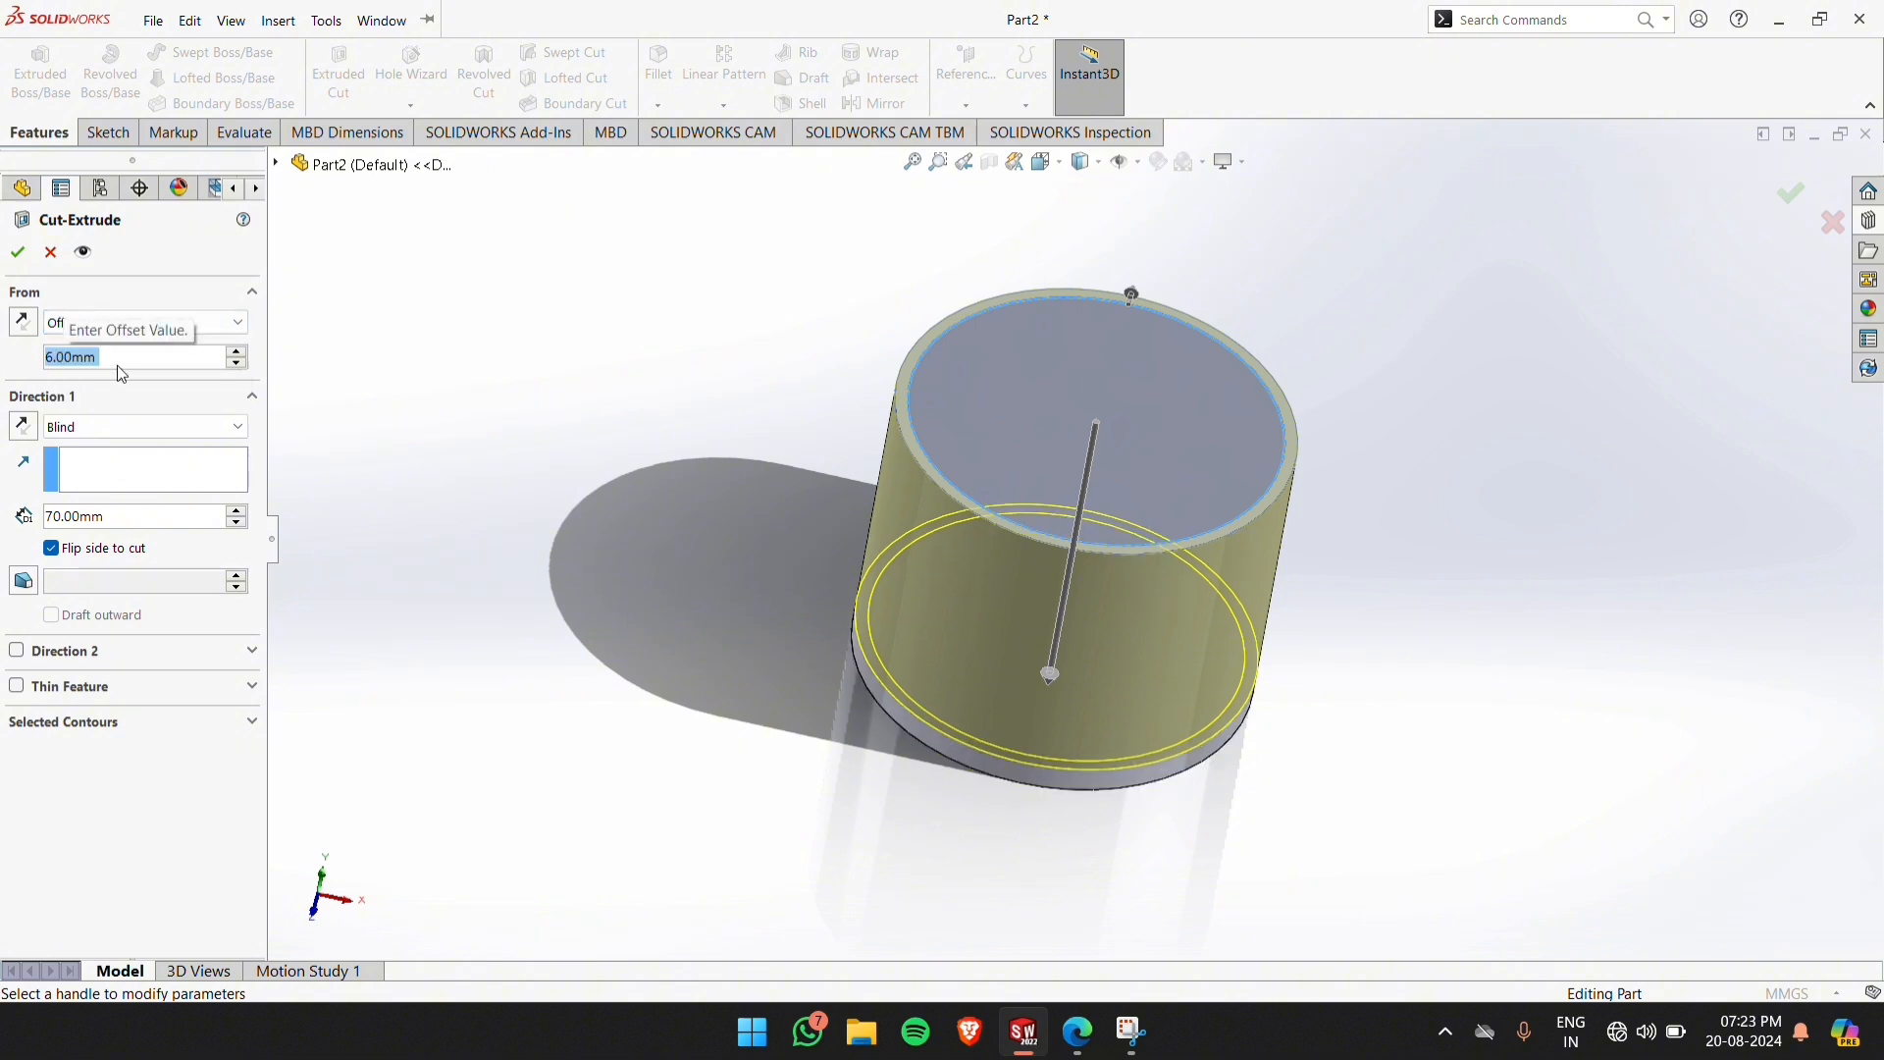
Set the cut to a Blind depth of 3 mm, reverse the start offset into the cylinder, and finish the groove
click(106, 428)
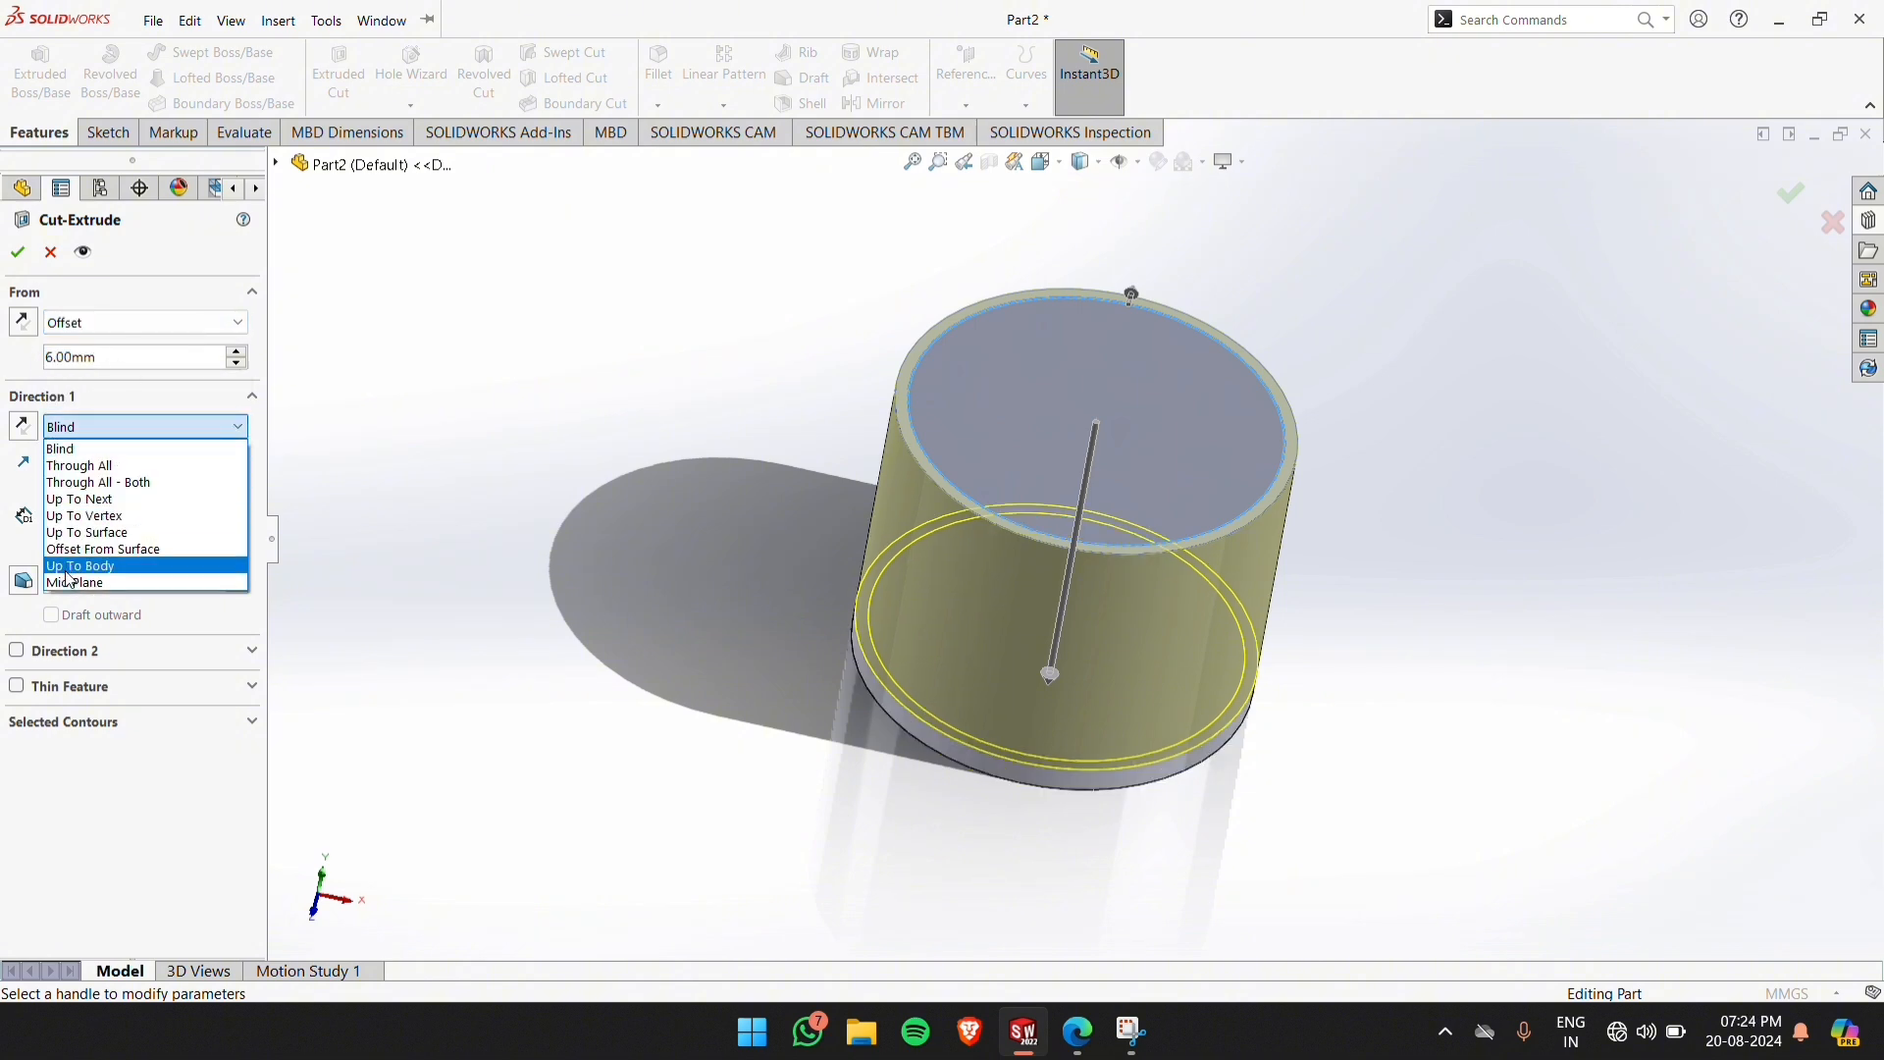
click(98, 433)
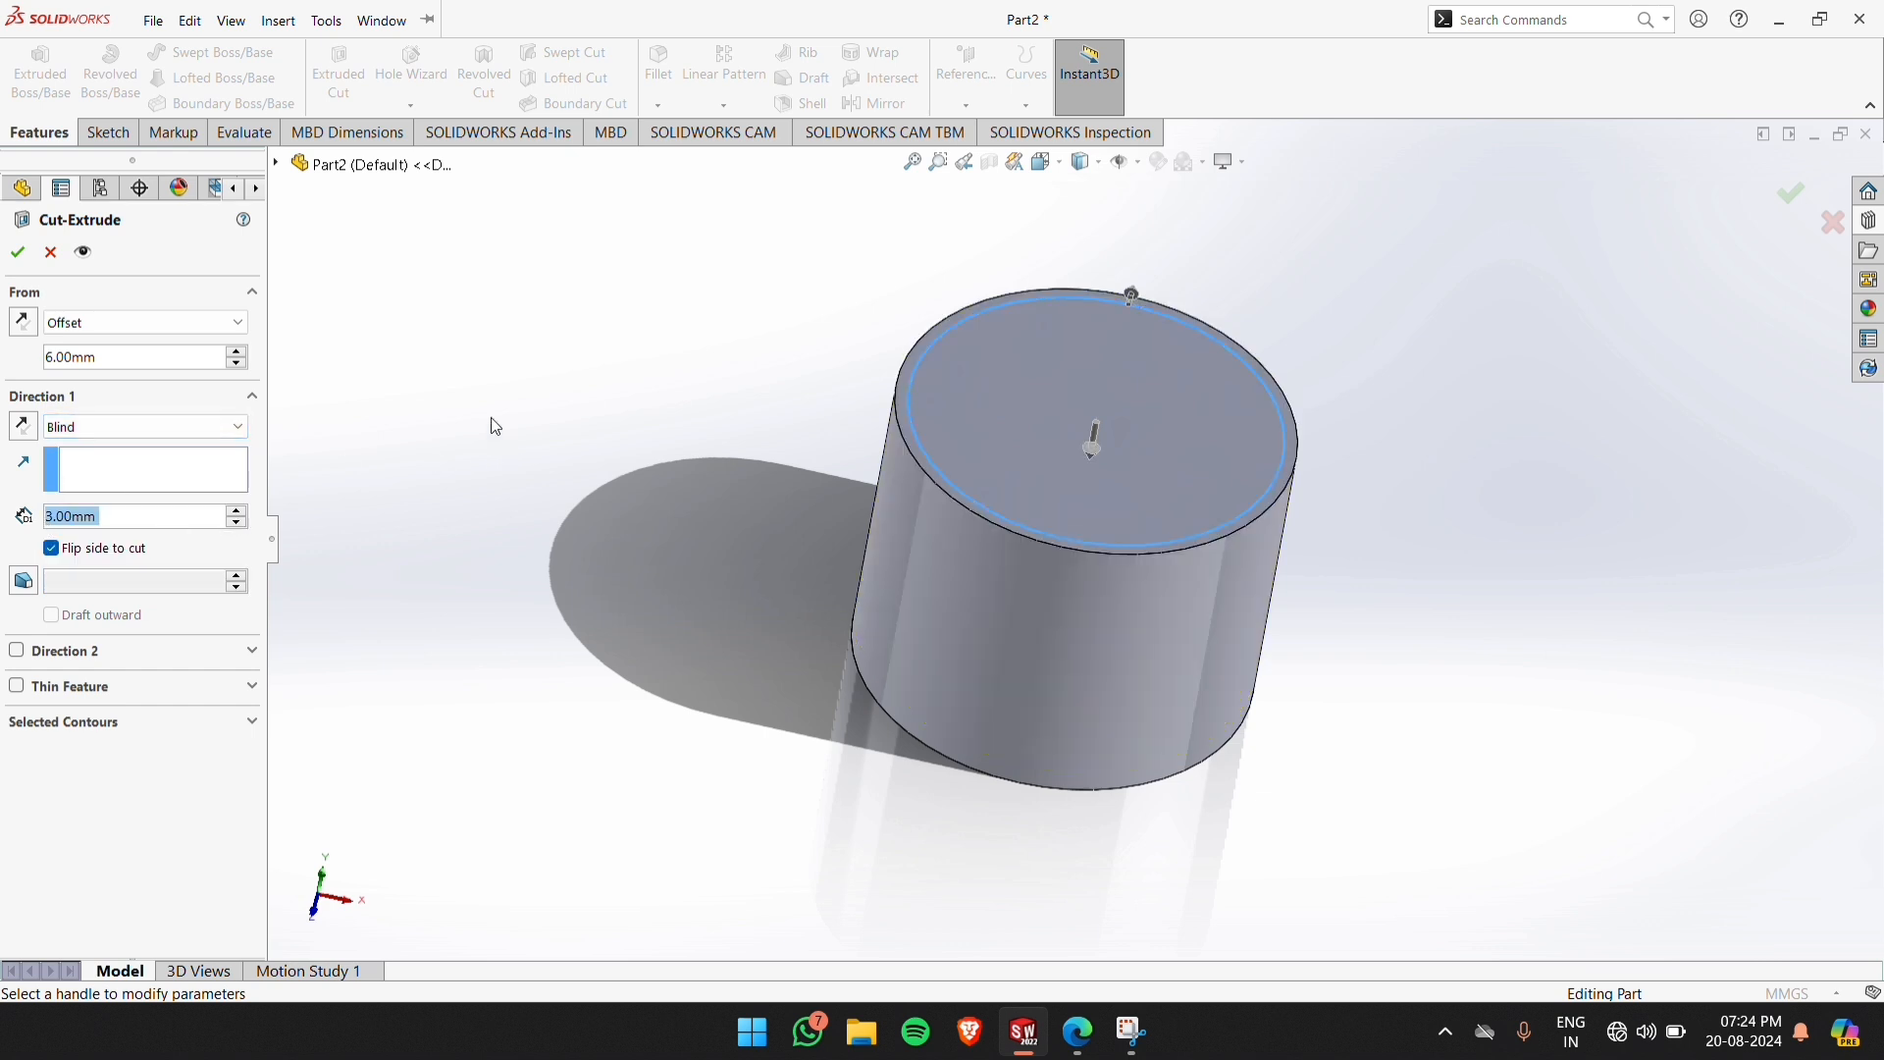
click(1125, 300)
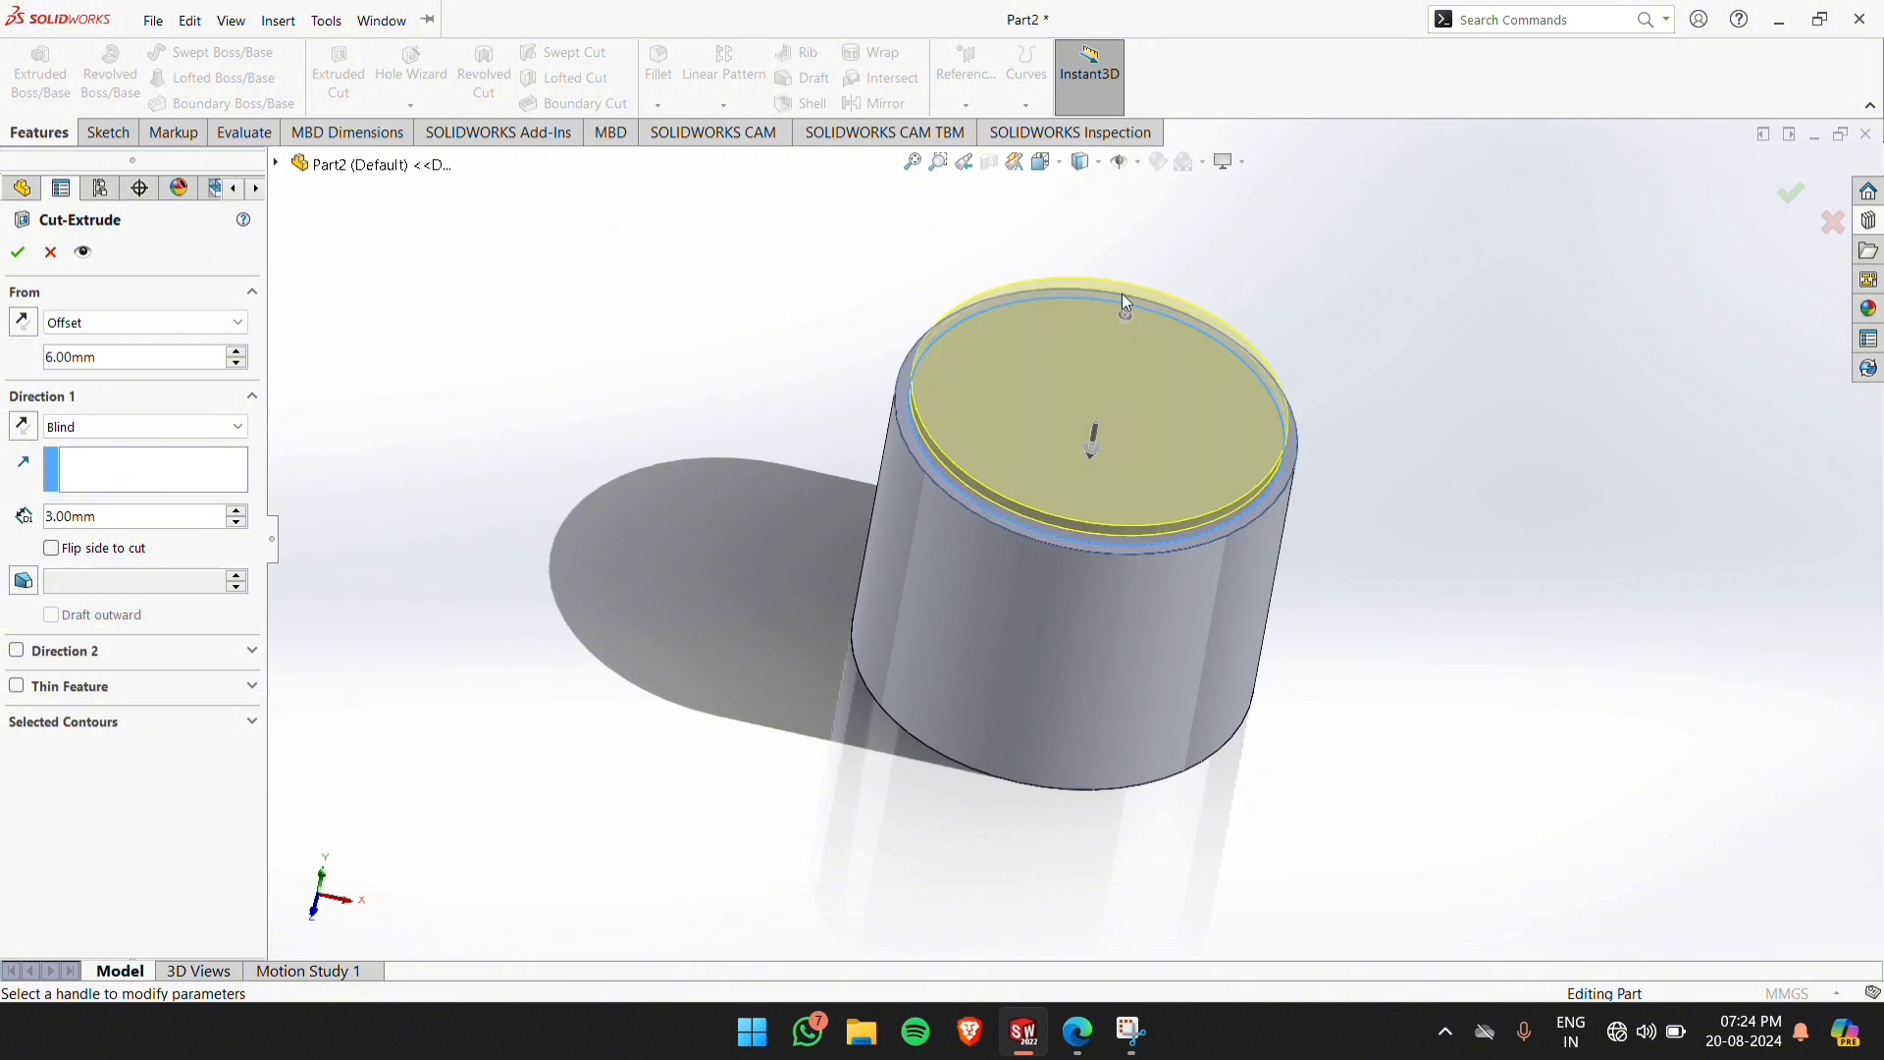
click(51, 550)
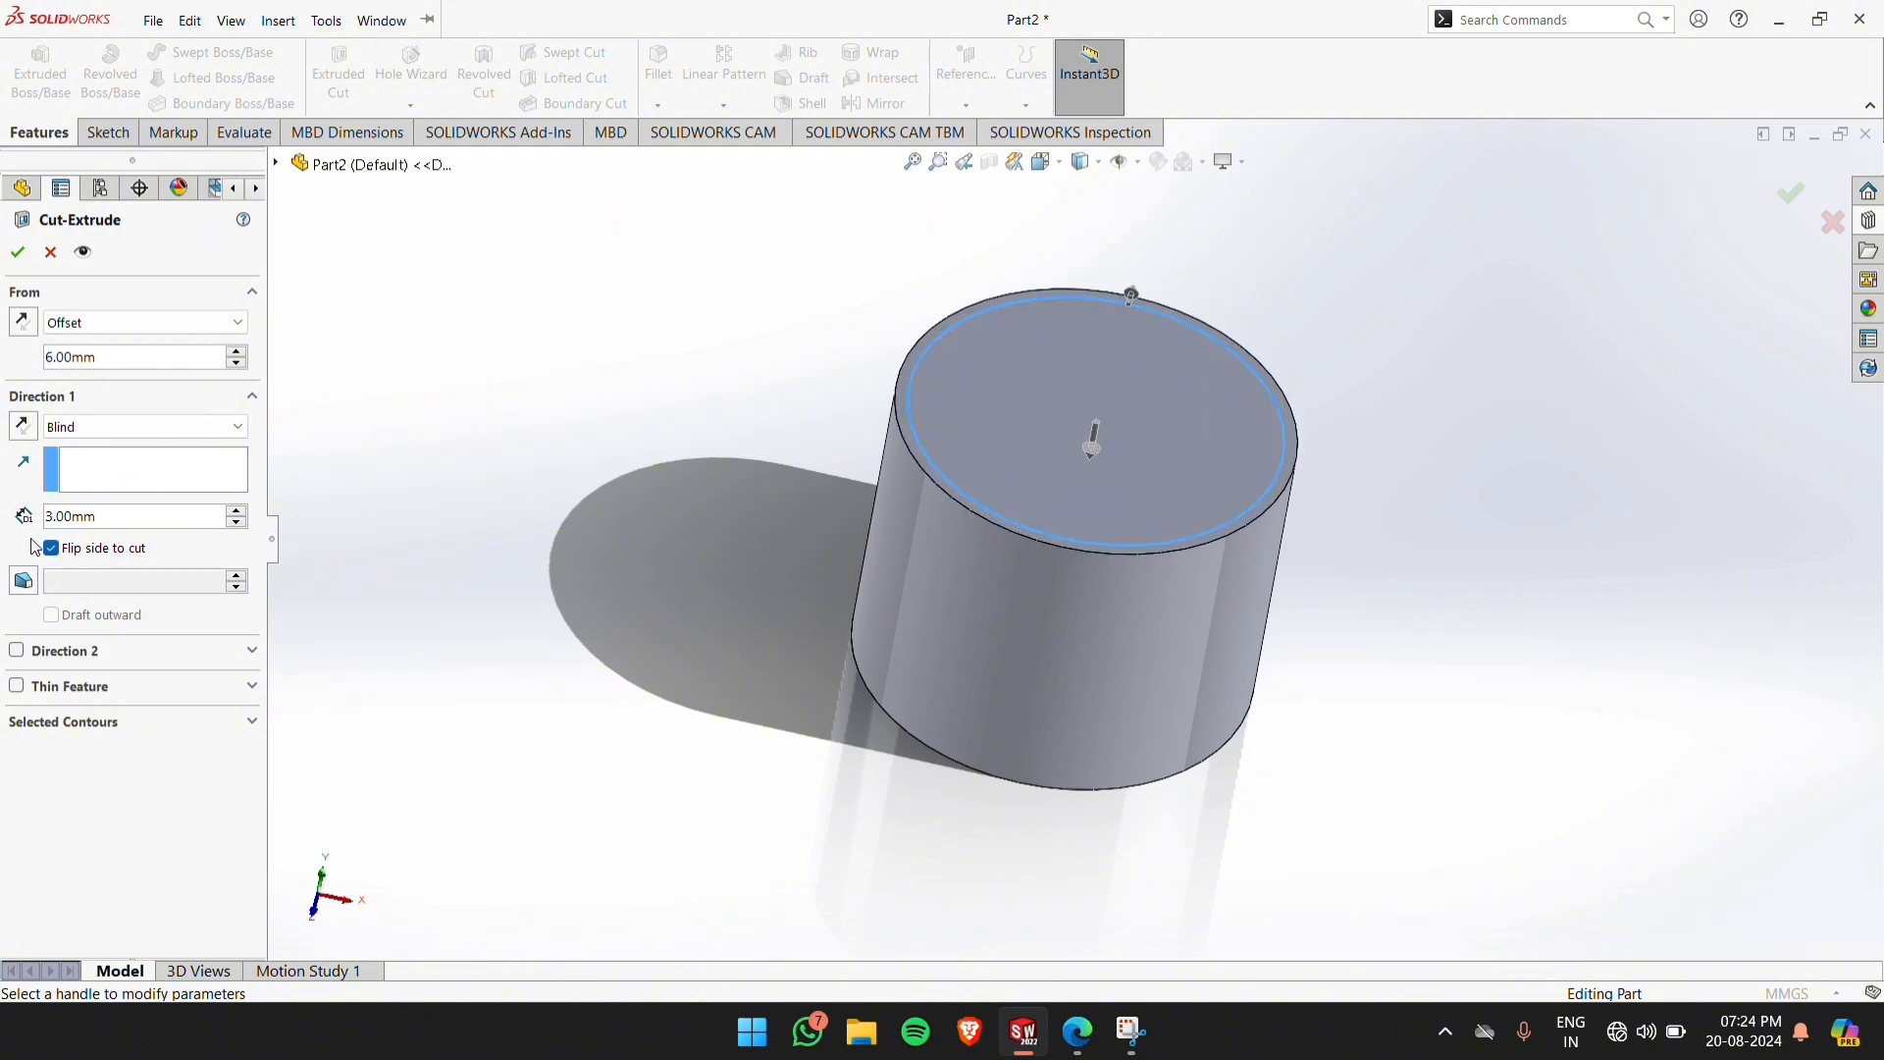
click(25, 326)
middle_drag(1041, 561, 985, 406)
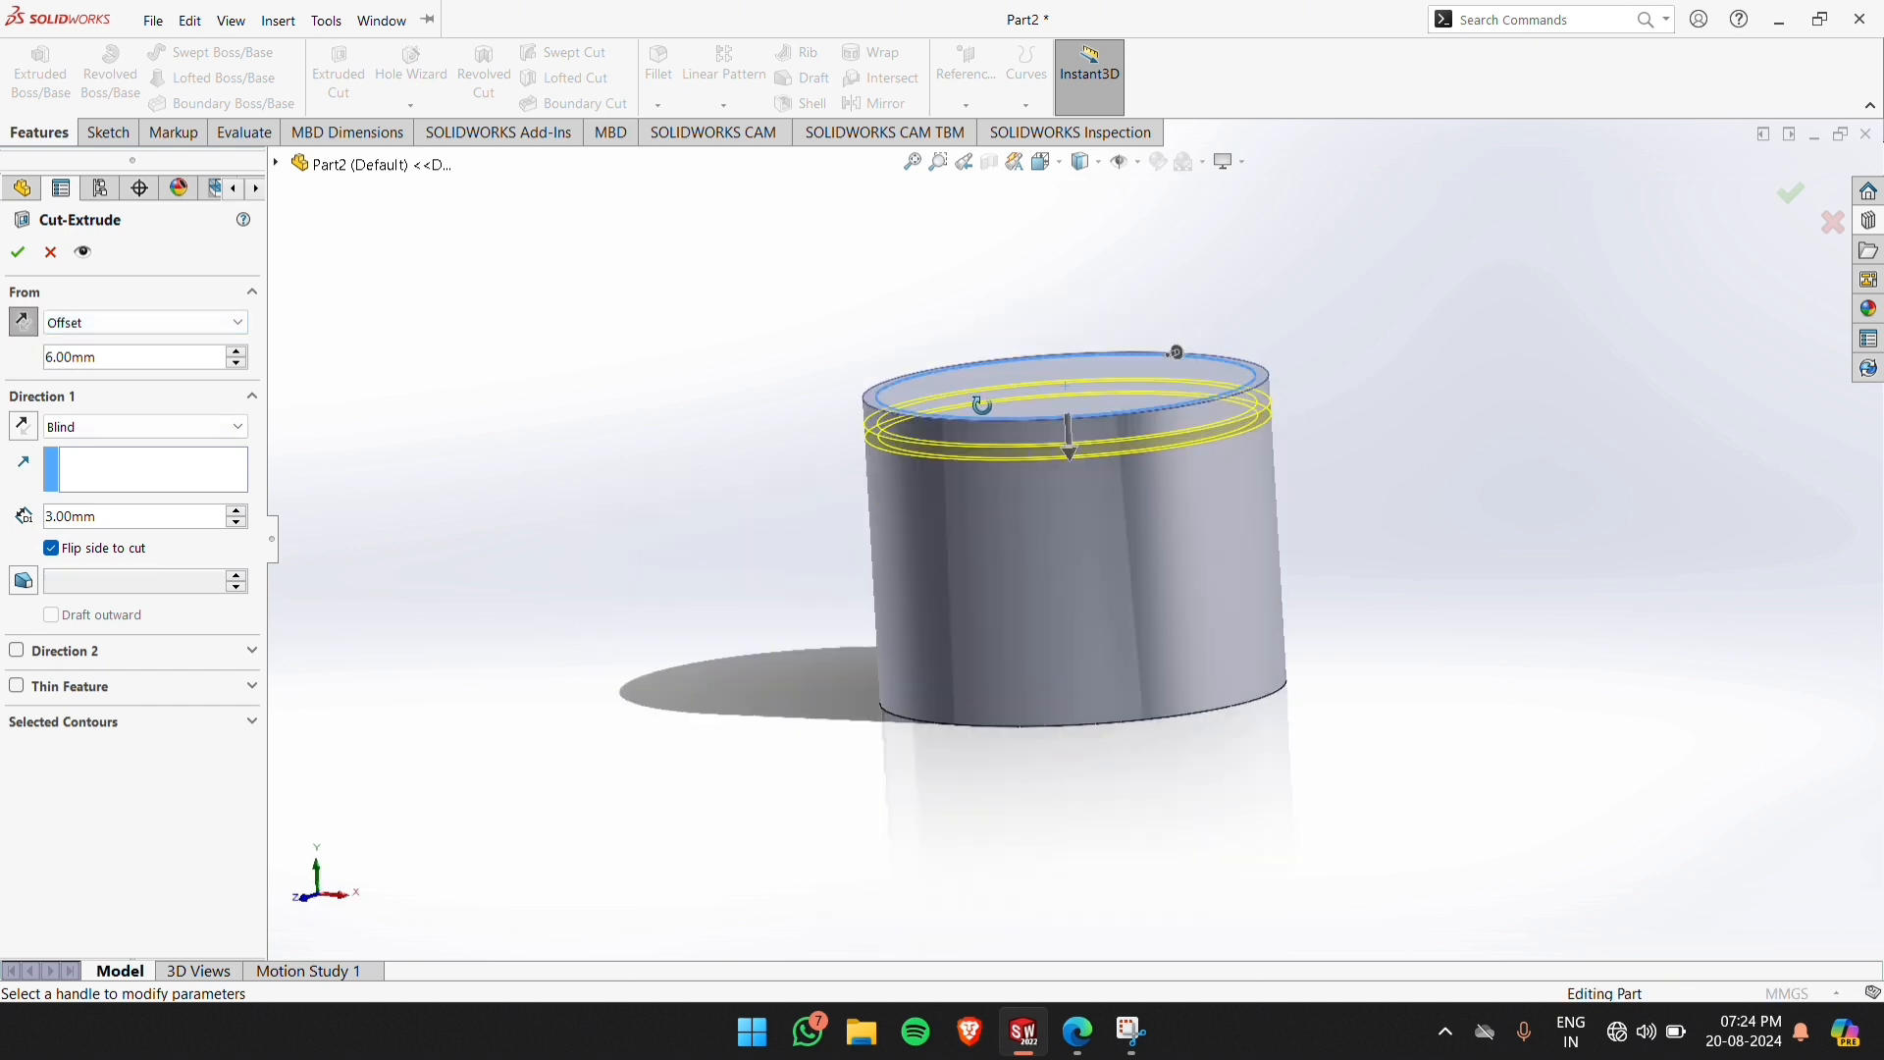
scroll(881, 448, up, 1)
click(18, 252)
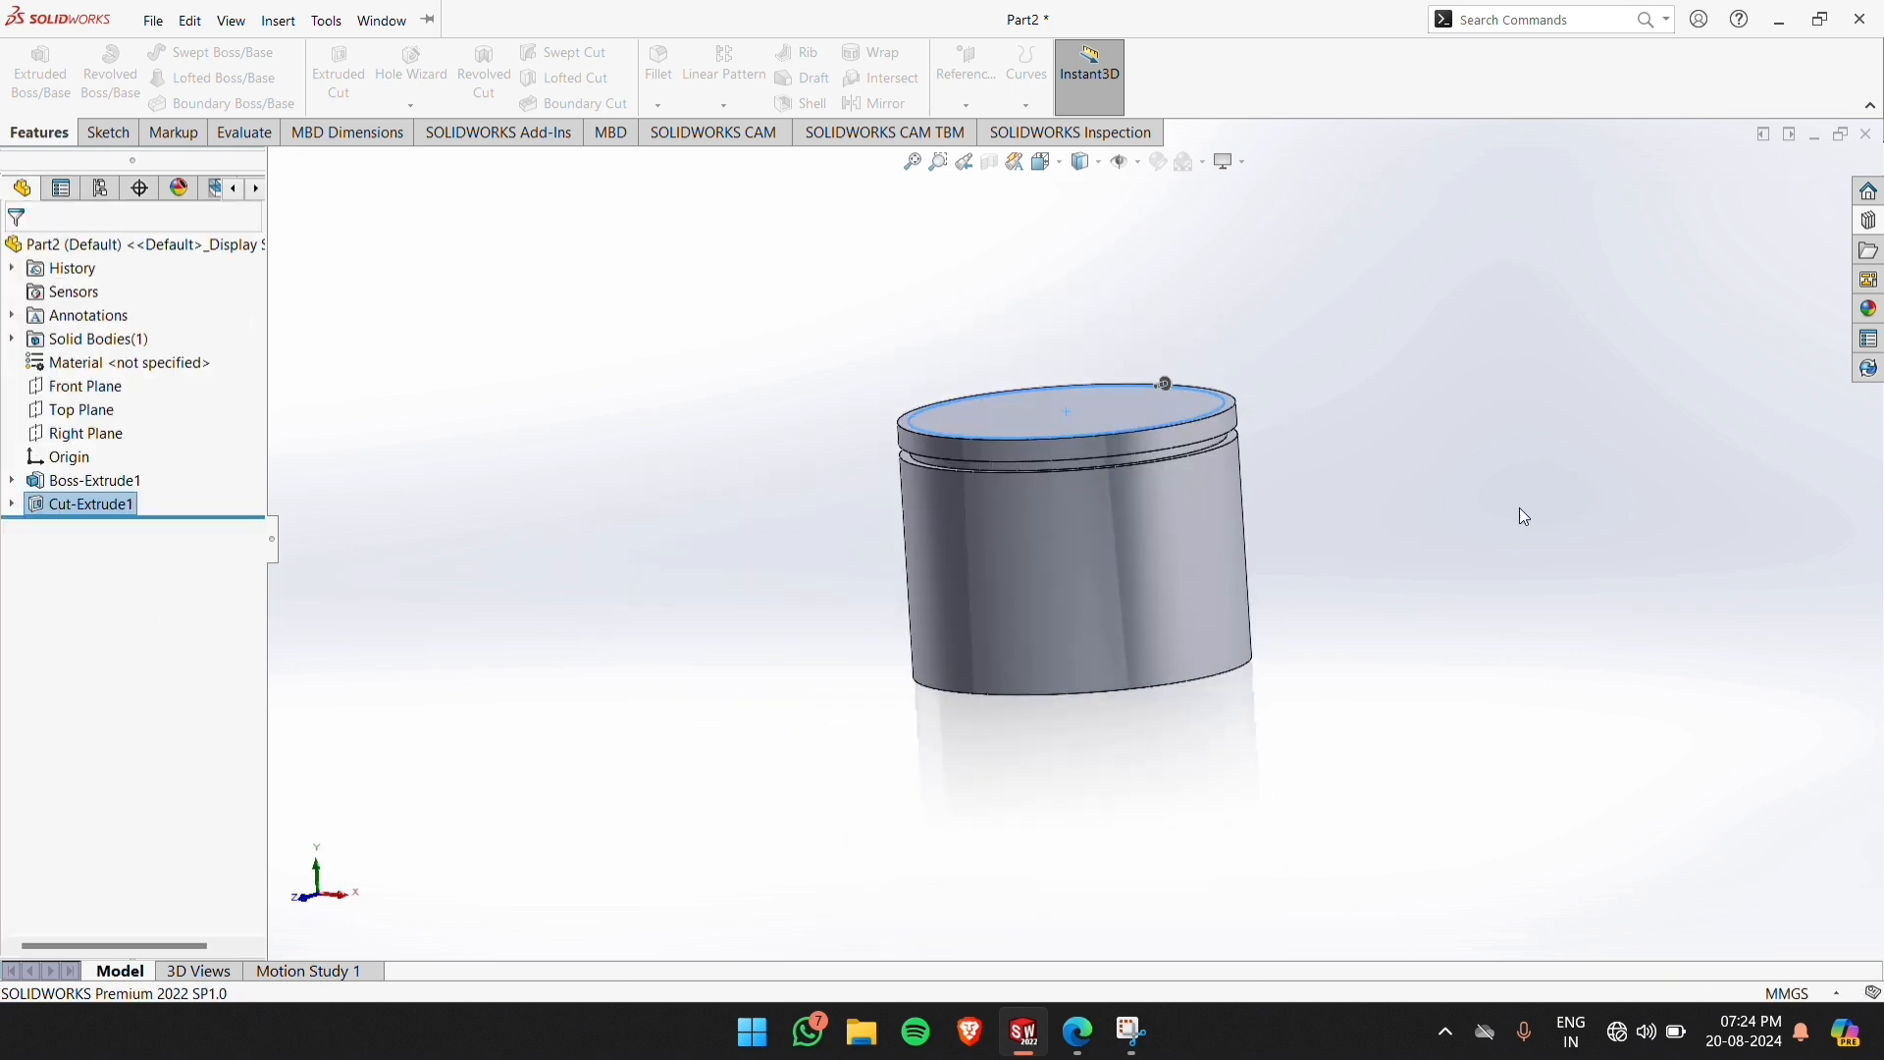
Display the temporary axes so the grooved cylinder's centre axis can be used as a reference
middle_drag(1316, 432, 1148, 528)
scroll(1142, 522, down, 1)
scroll(1119, 465, down, 3)
scroll(1126, 463, up, 2)
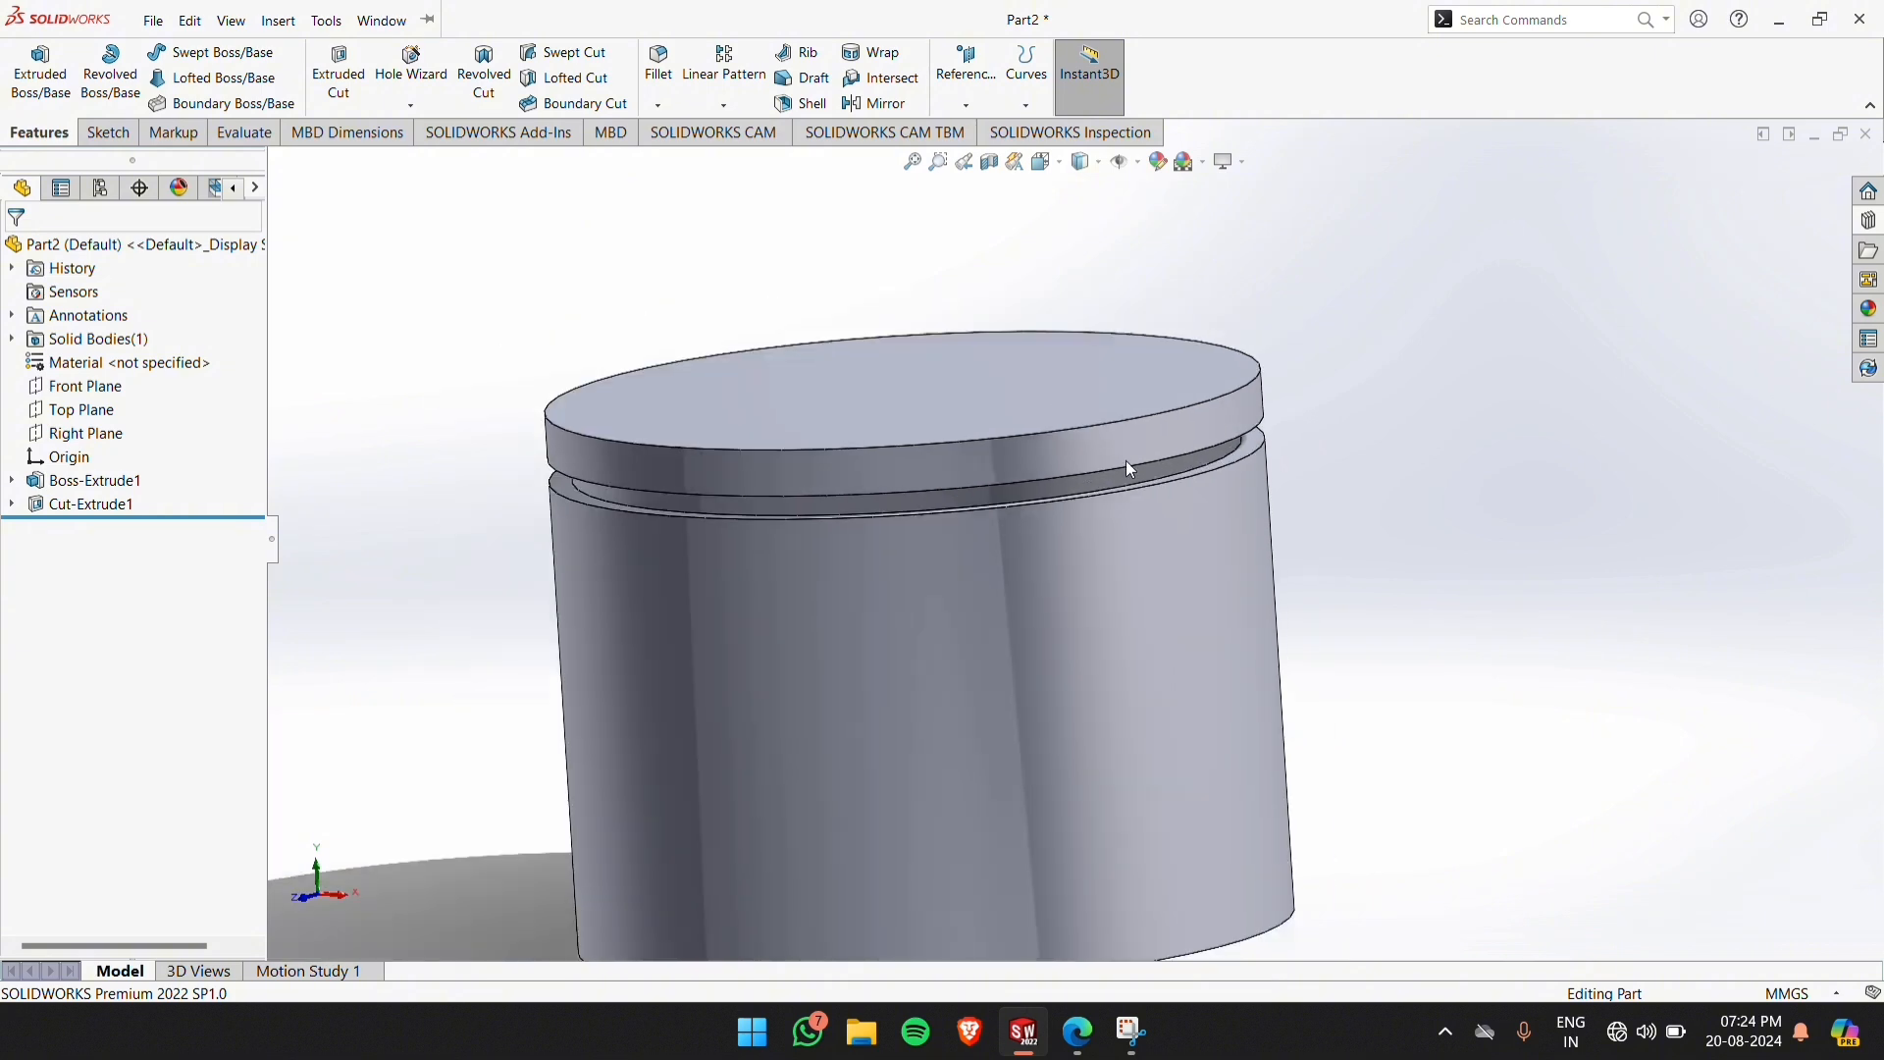
scroll(1199, 487, up, 1)
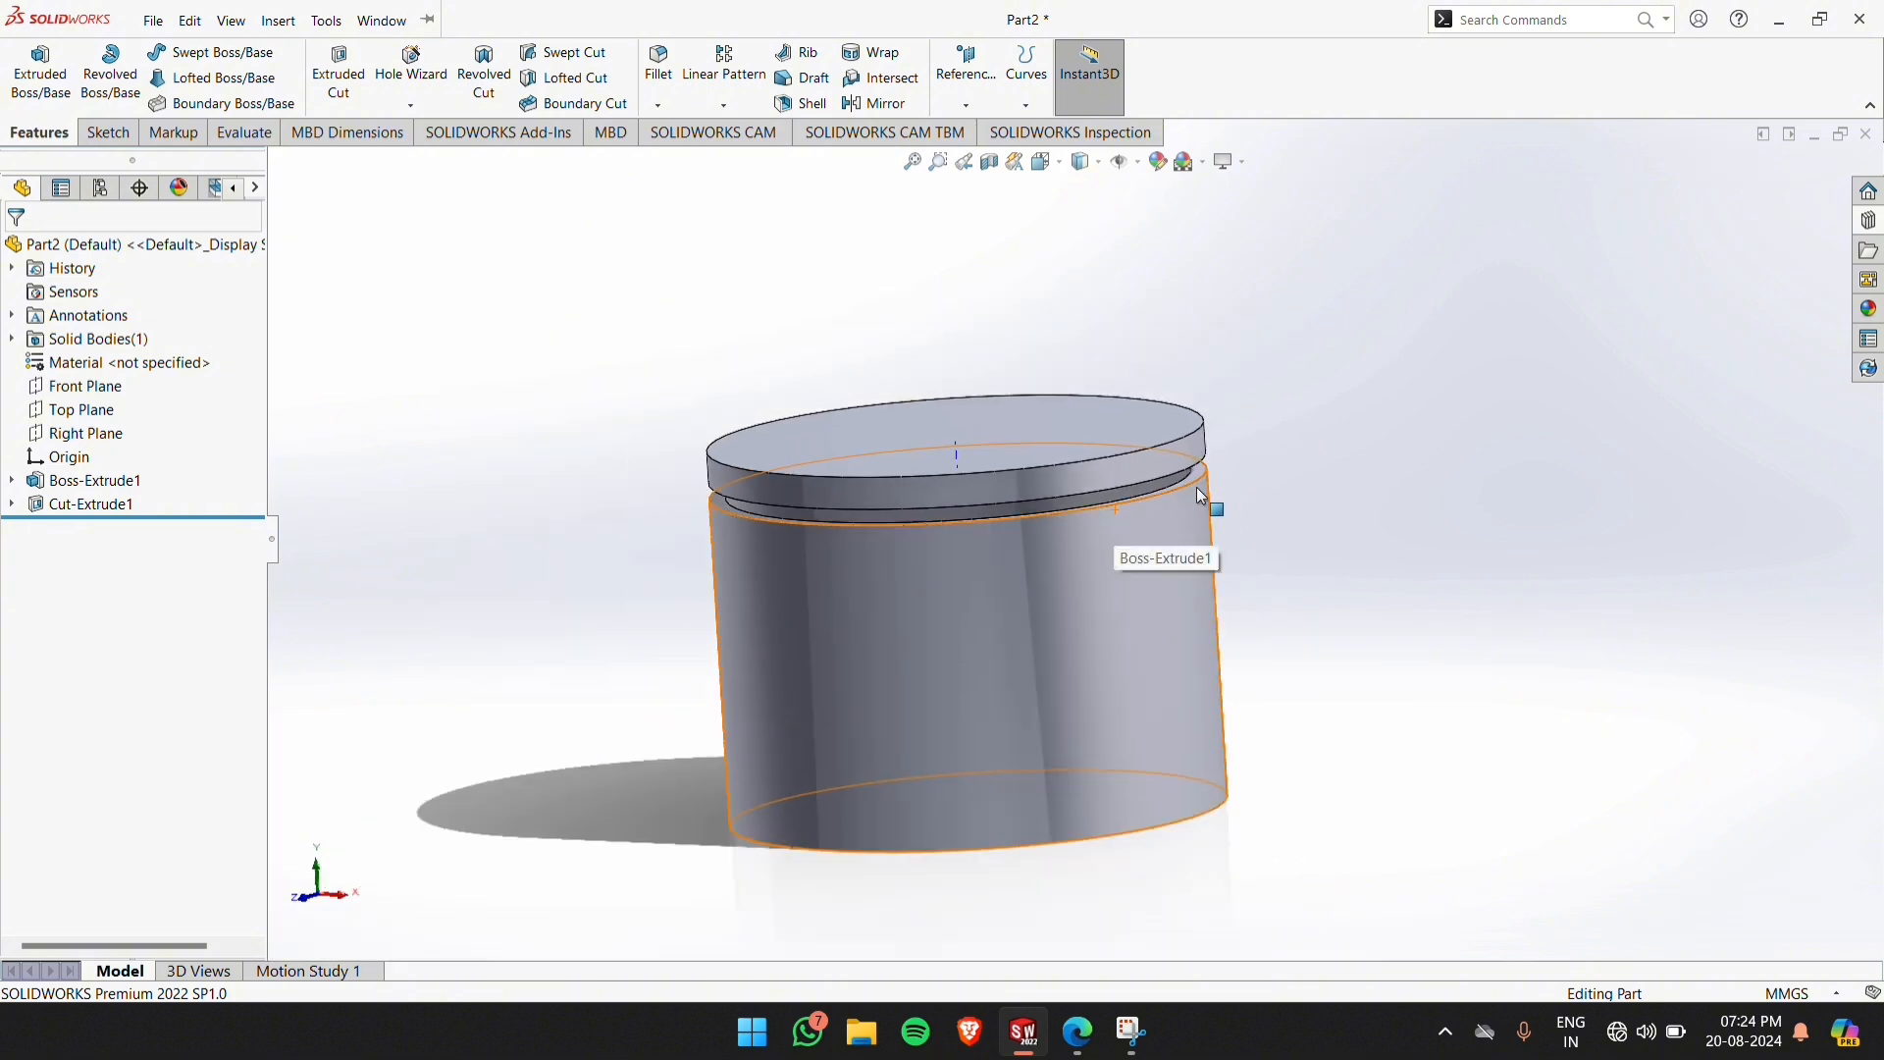
click(1137, 165)
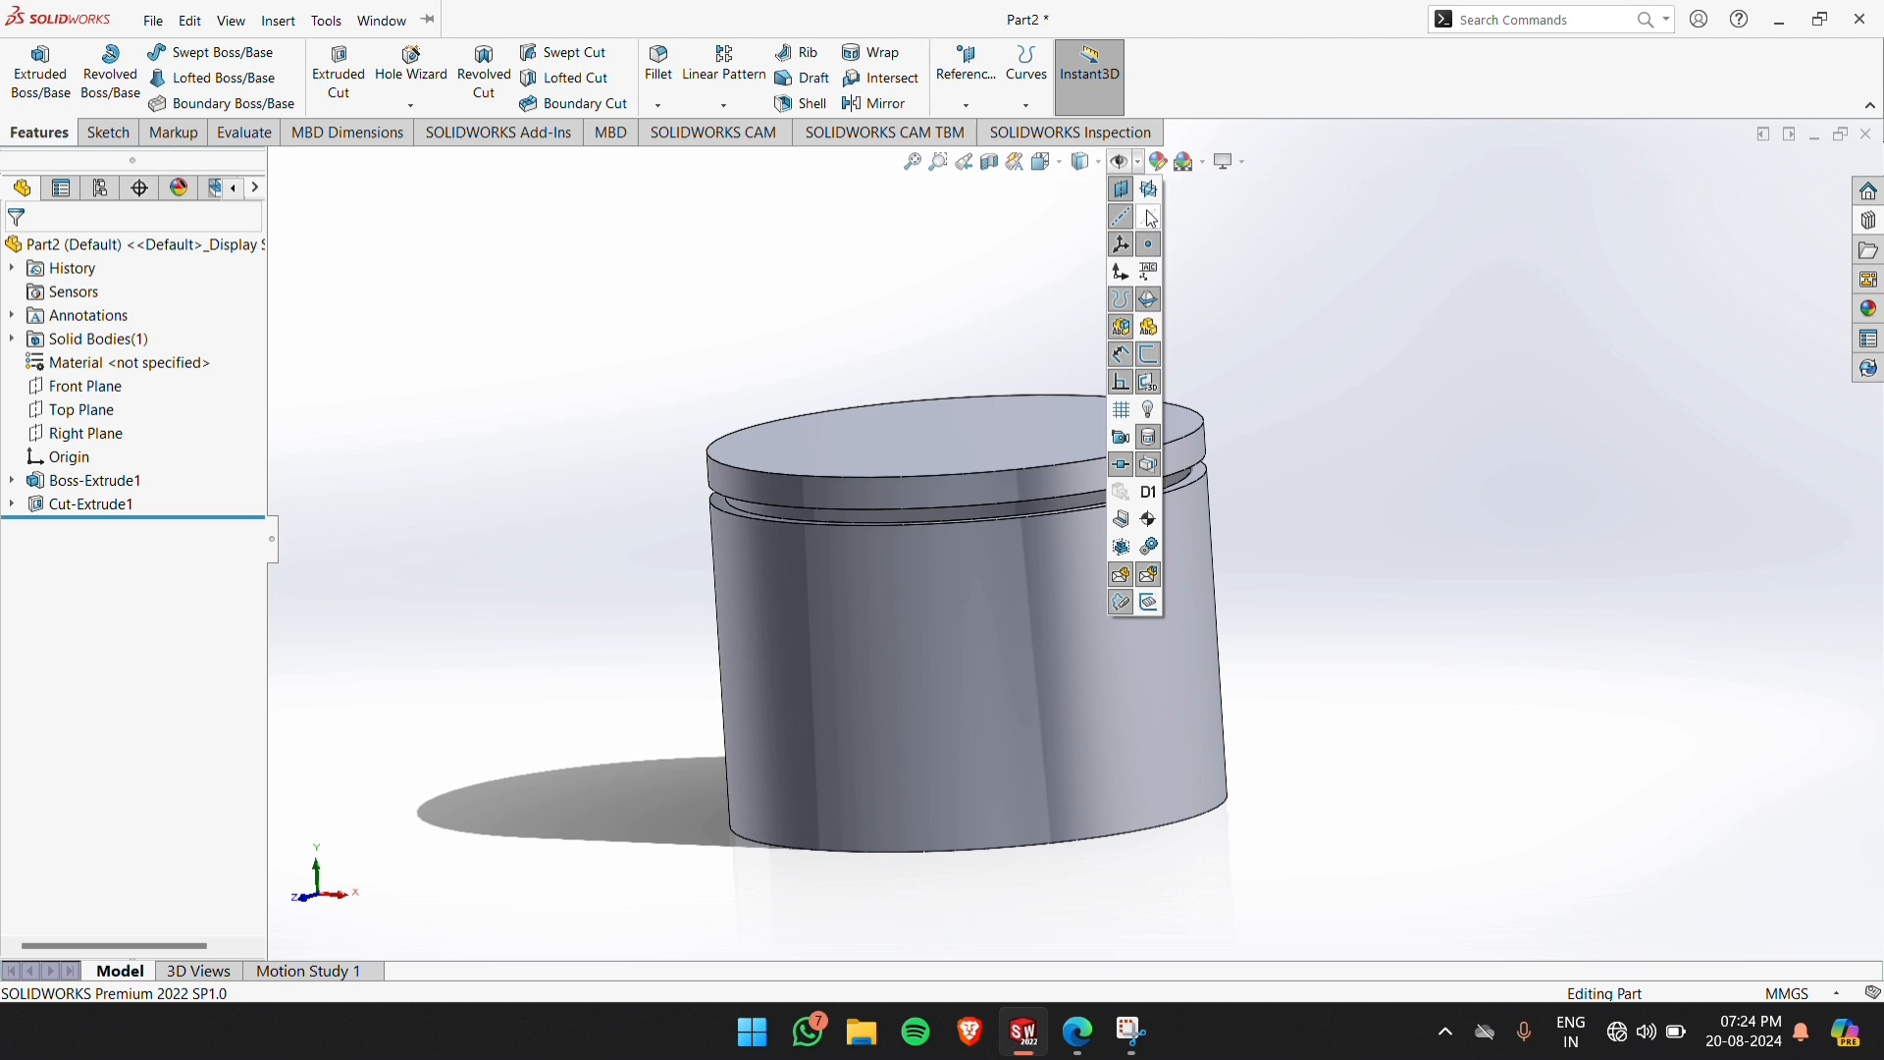
click(1151, 217)
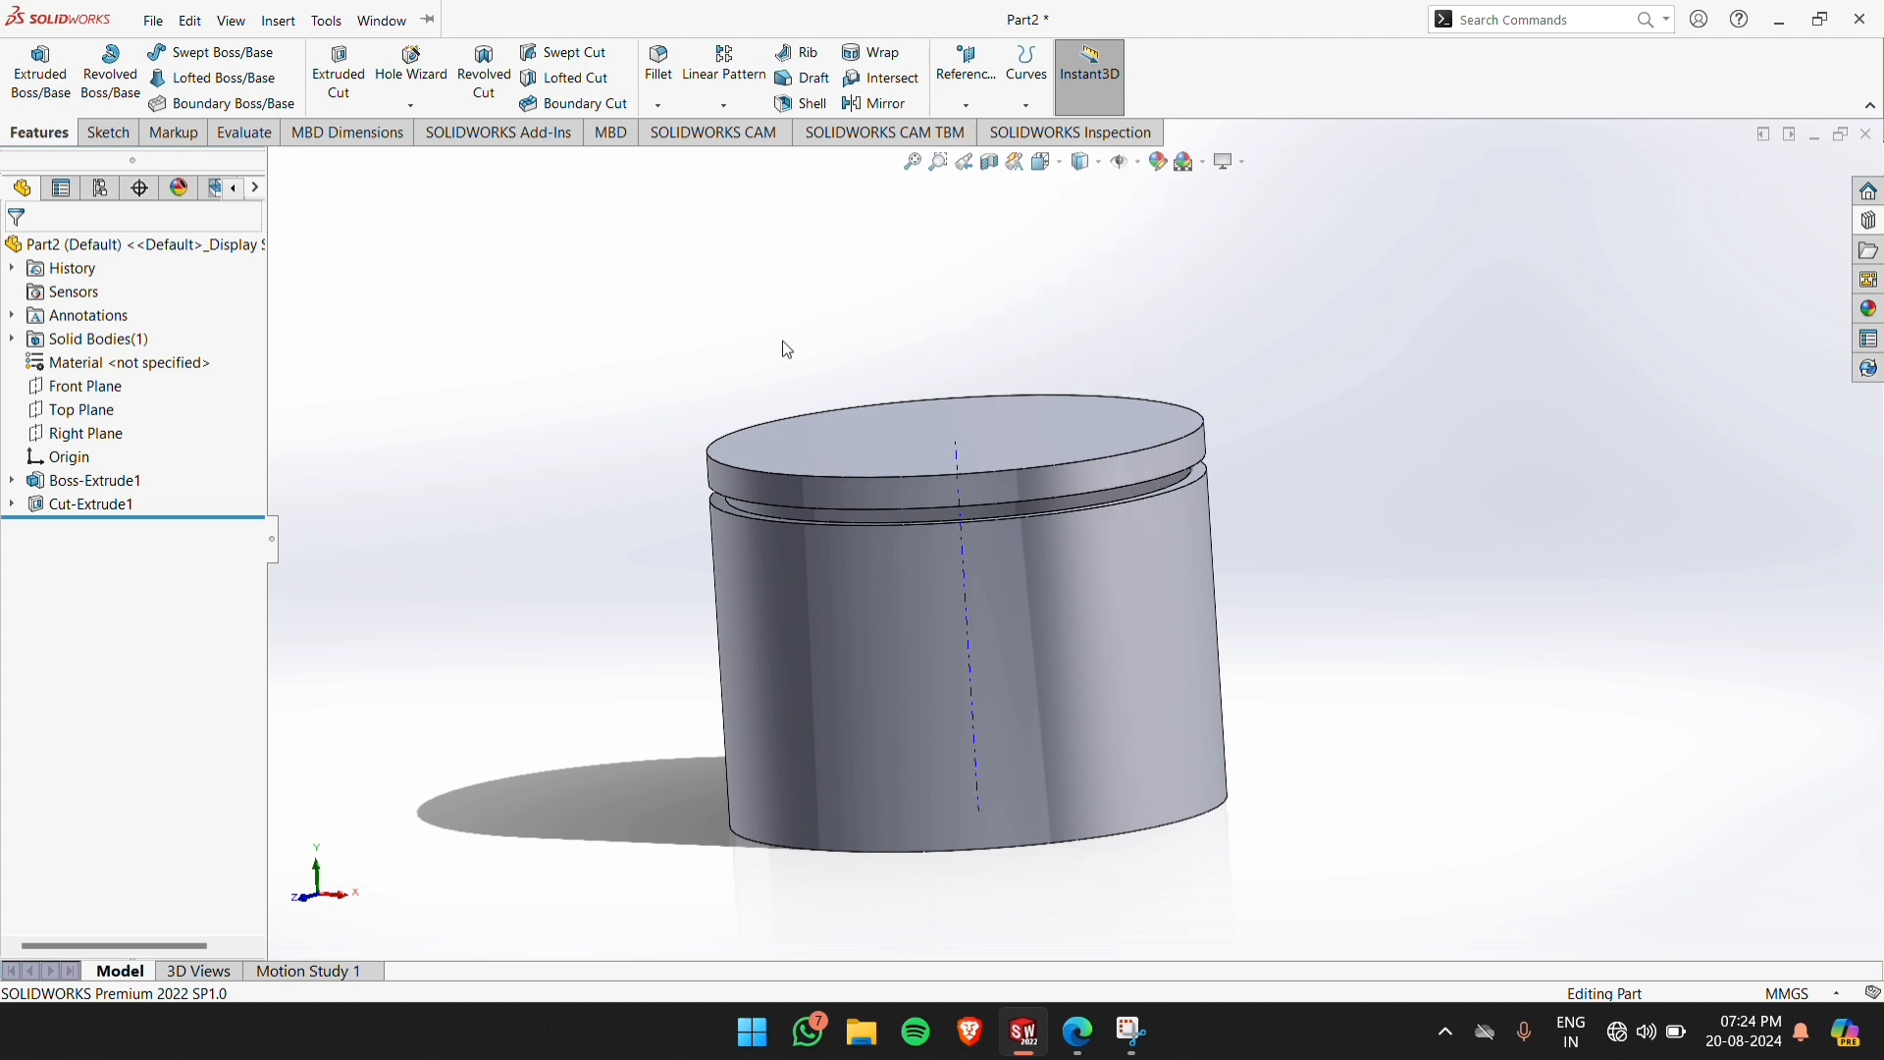
Start a Linear Pattern of the ring groove cut, using the cylinder's centre axis as the pattern direction
click(966, 593)
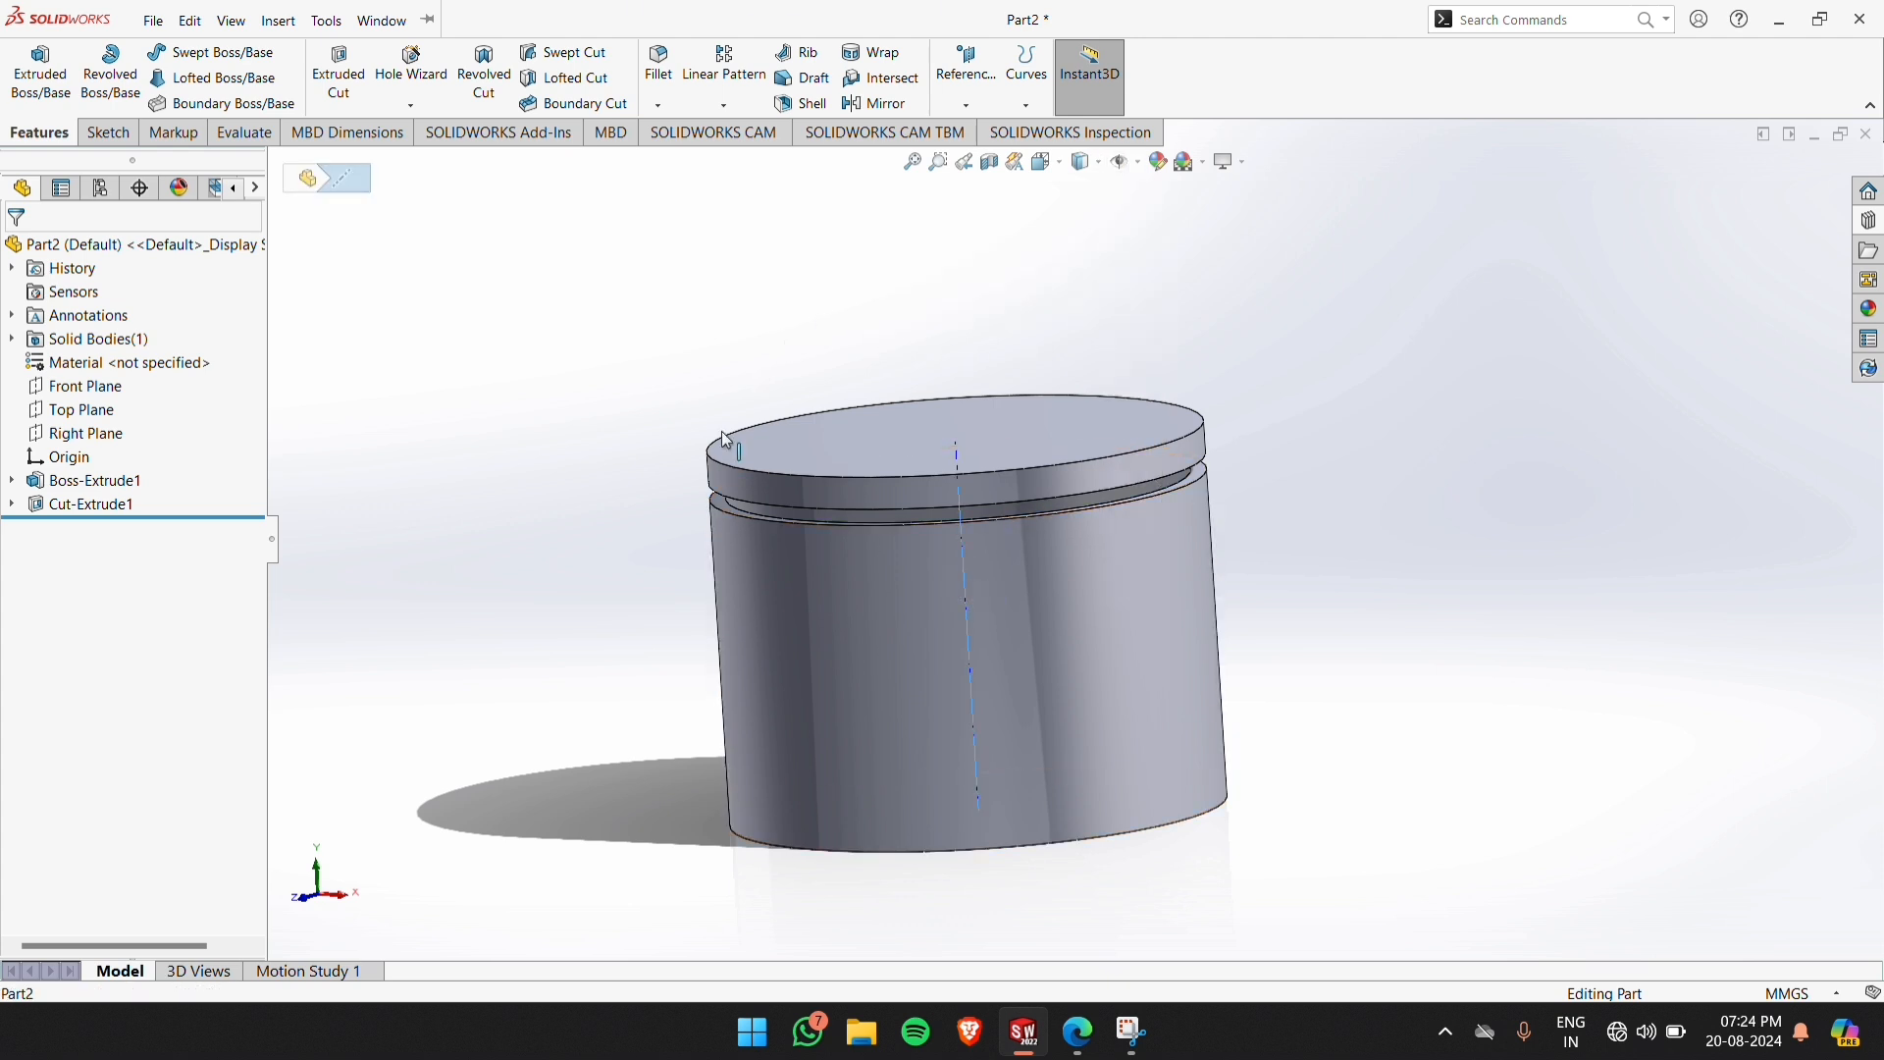
click(708, 83)
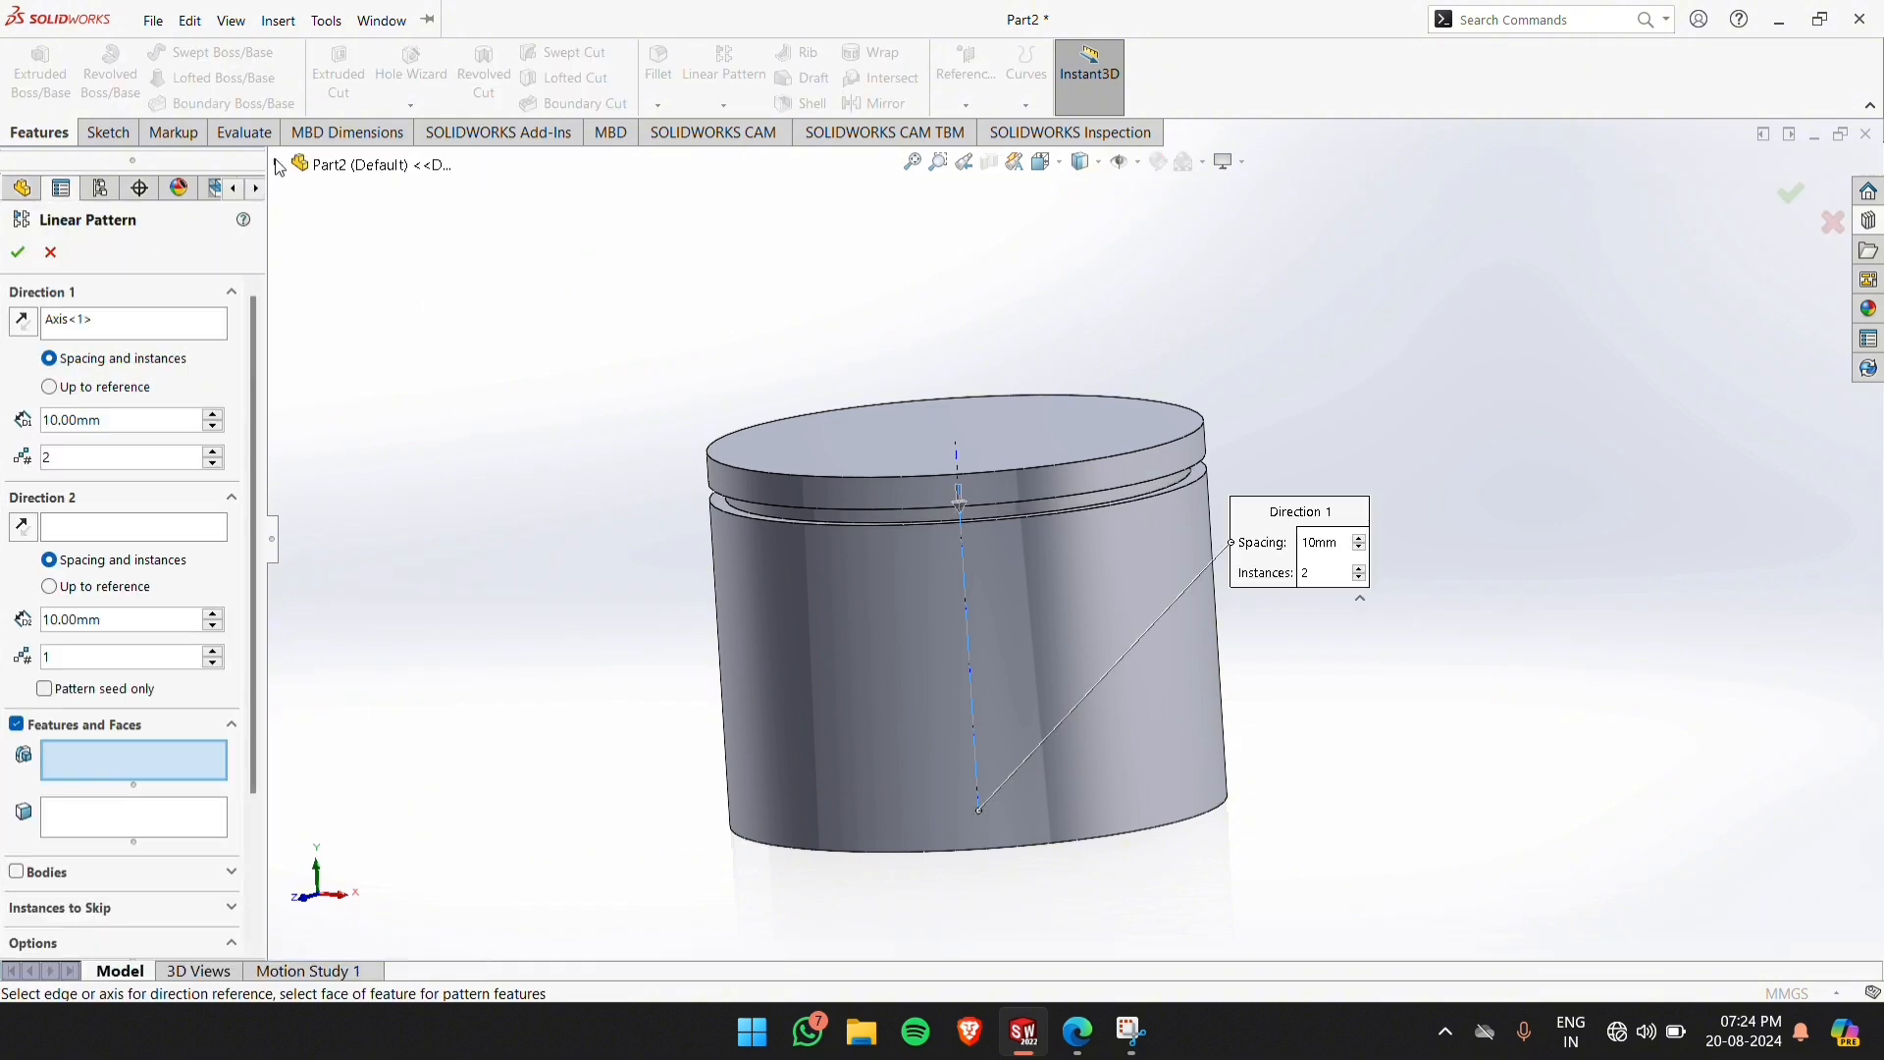
click(276, 163)
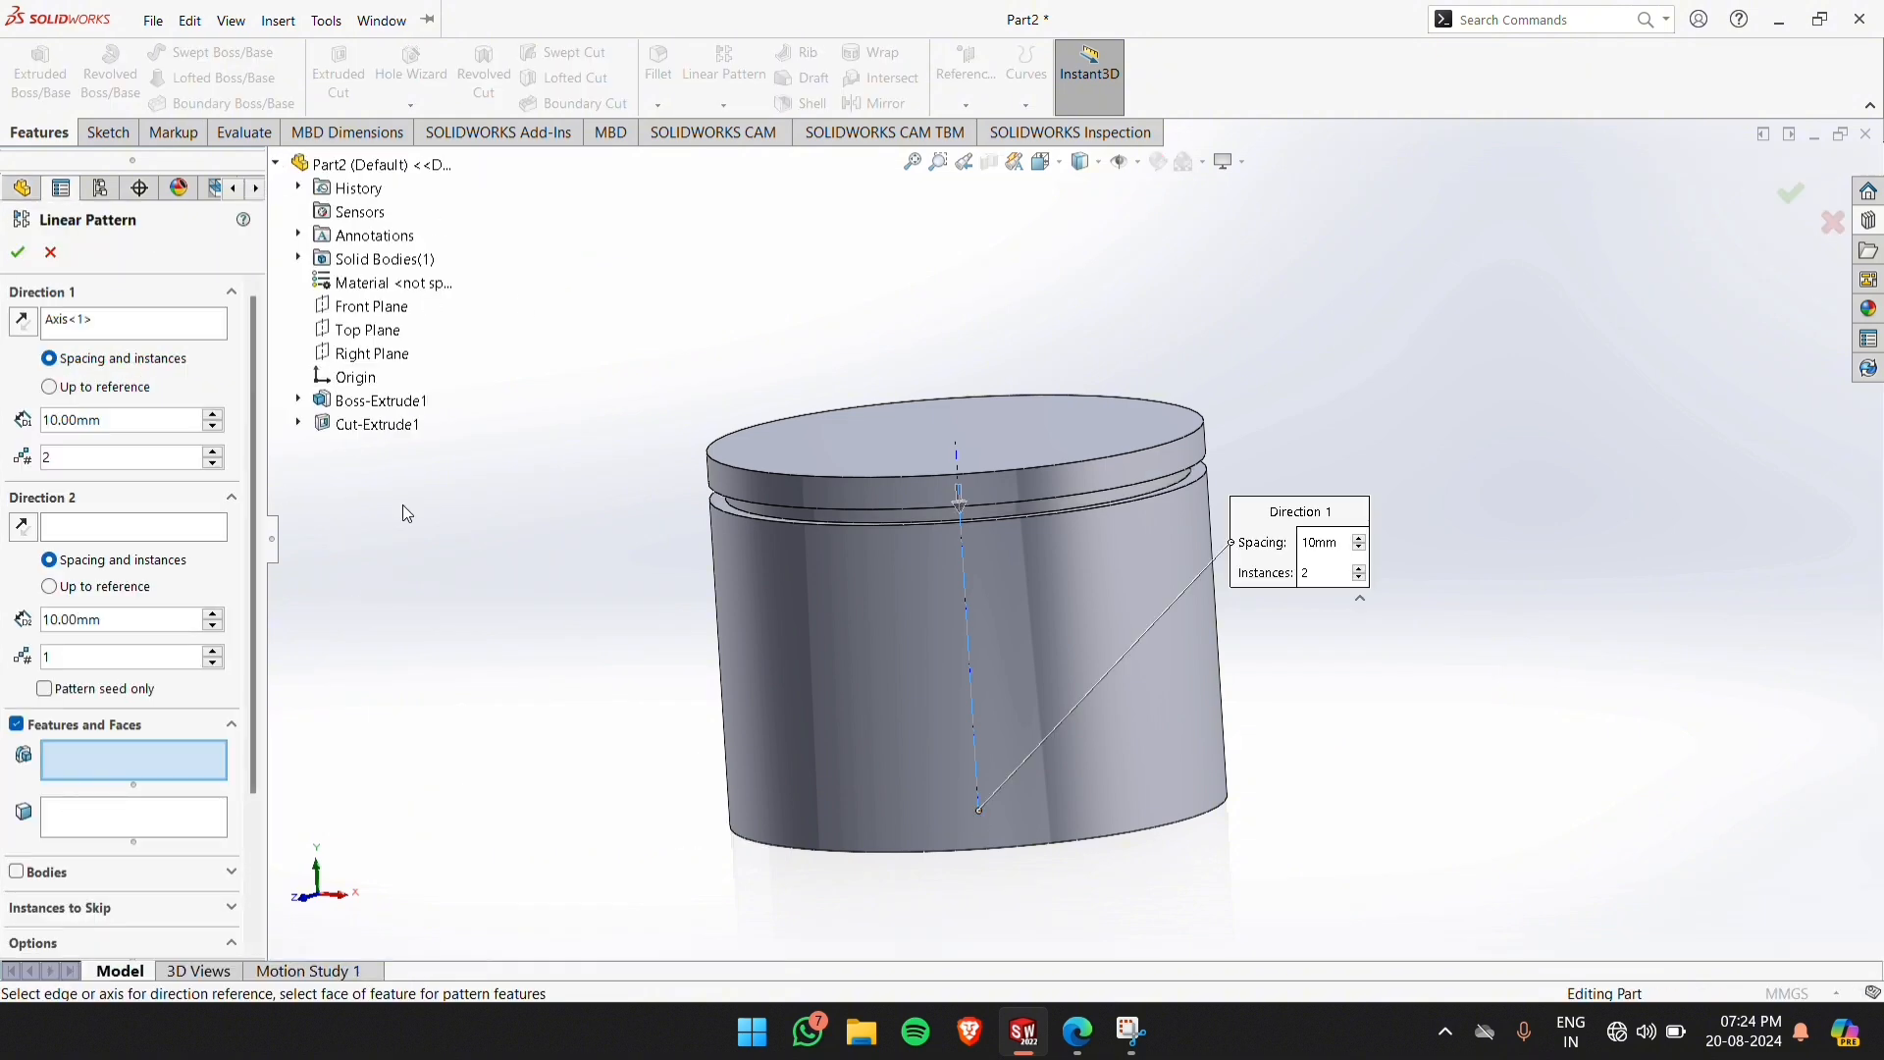
click(354, 425)
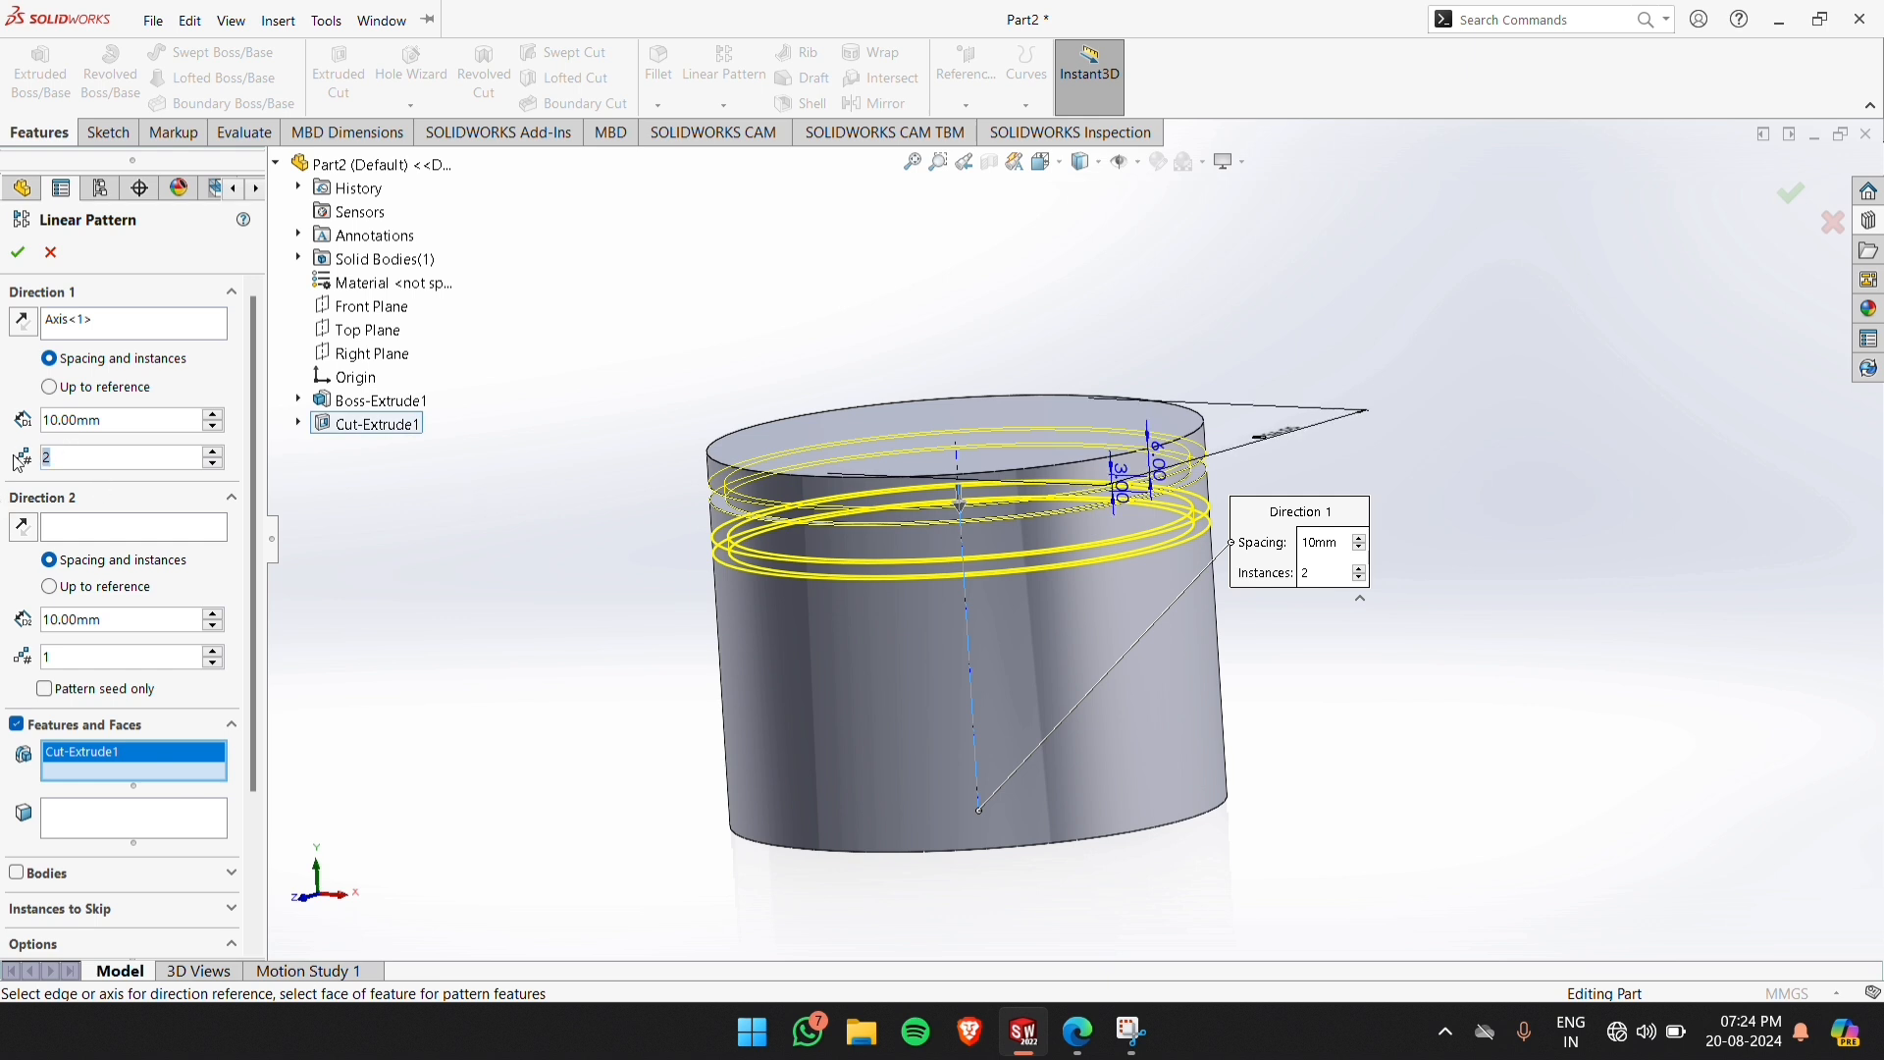
Set the groove pattern to 3 instances spaced 9 mm apart and finish it
text(3)
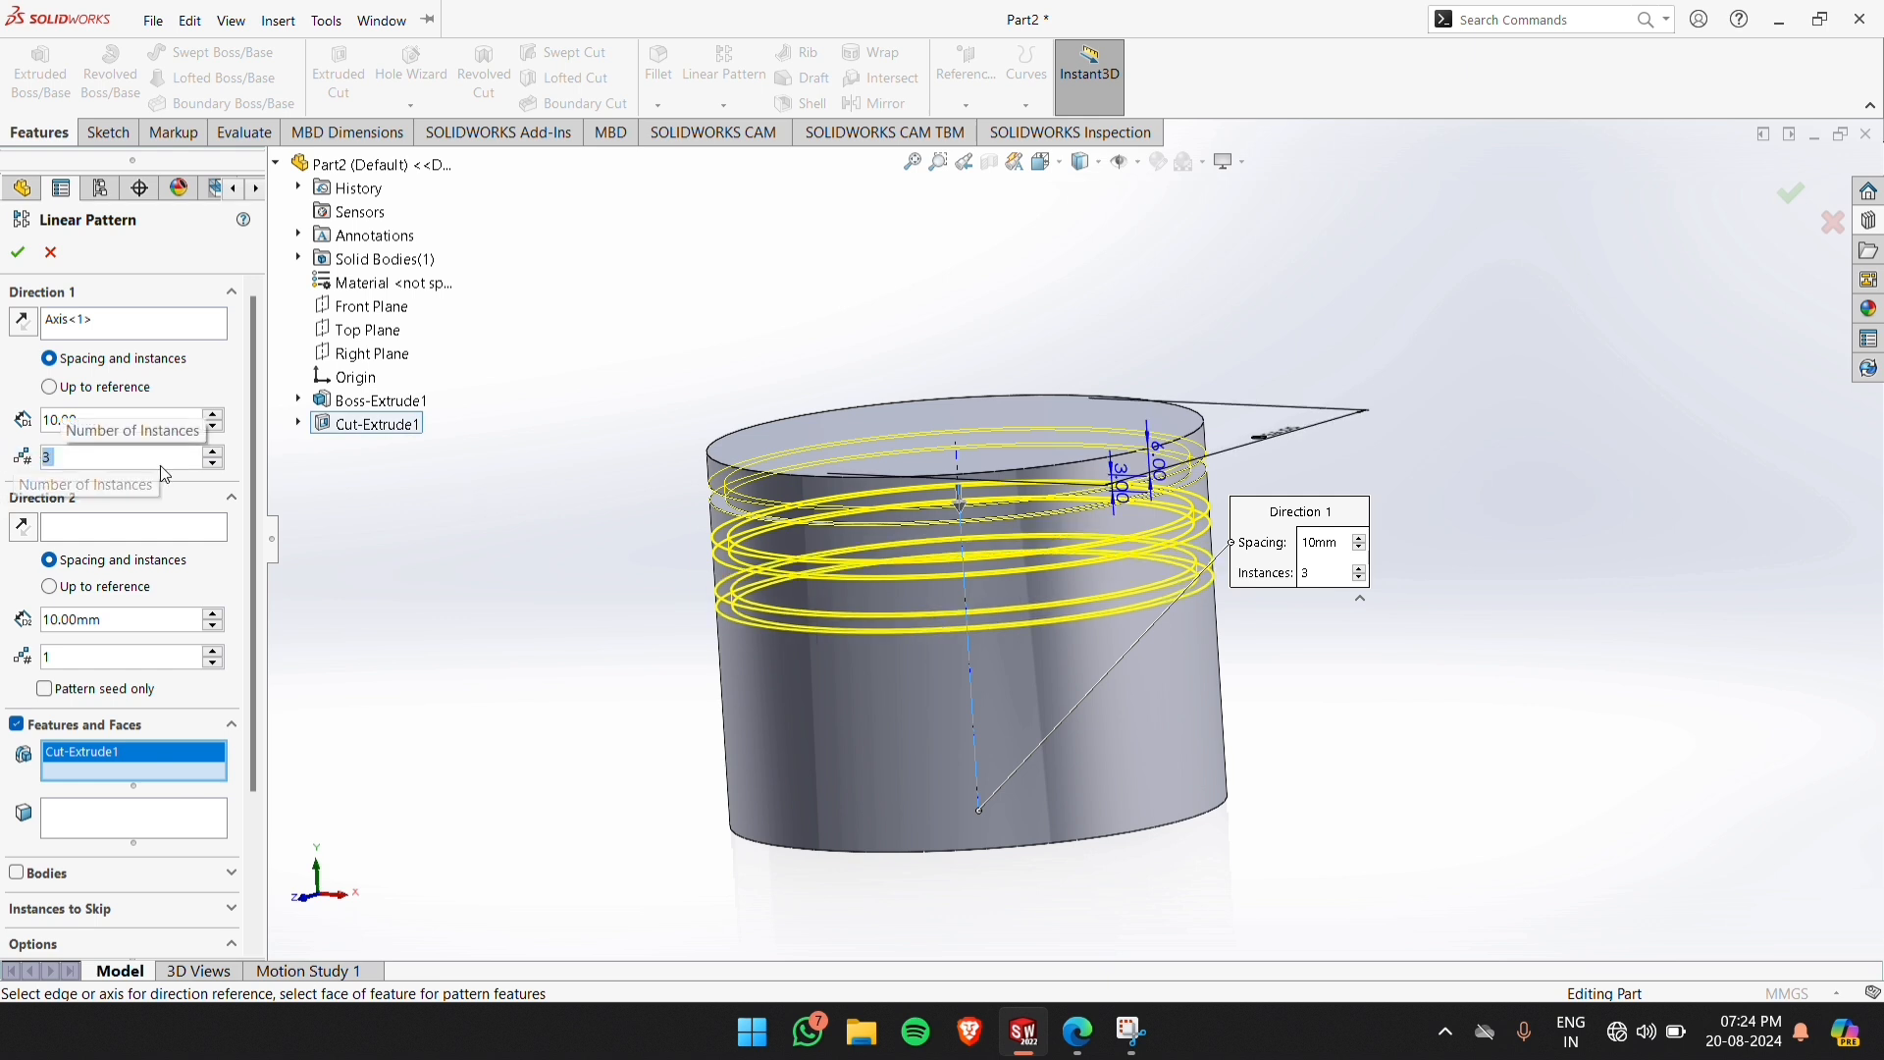
drag(57, 424, 47, 435)
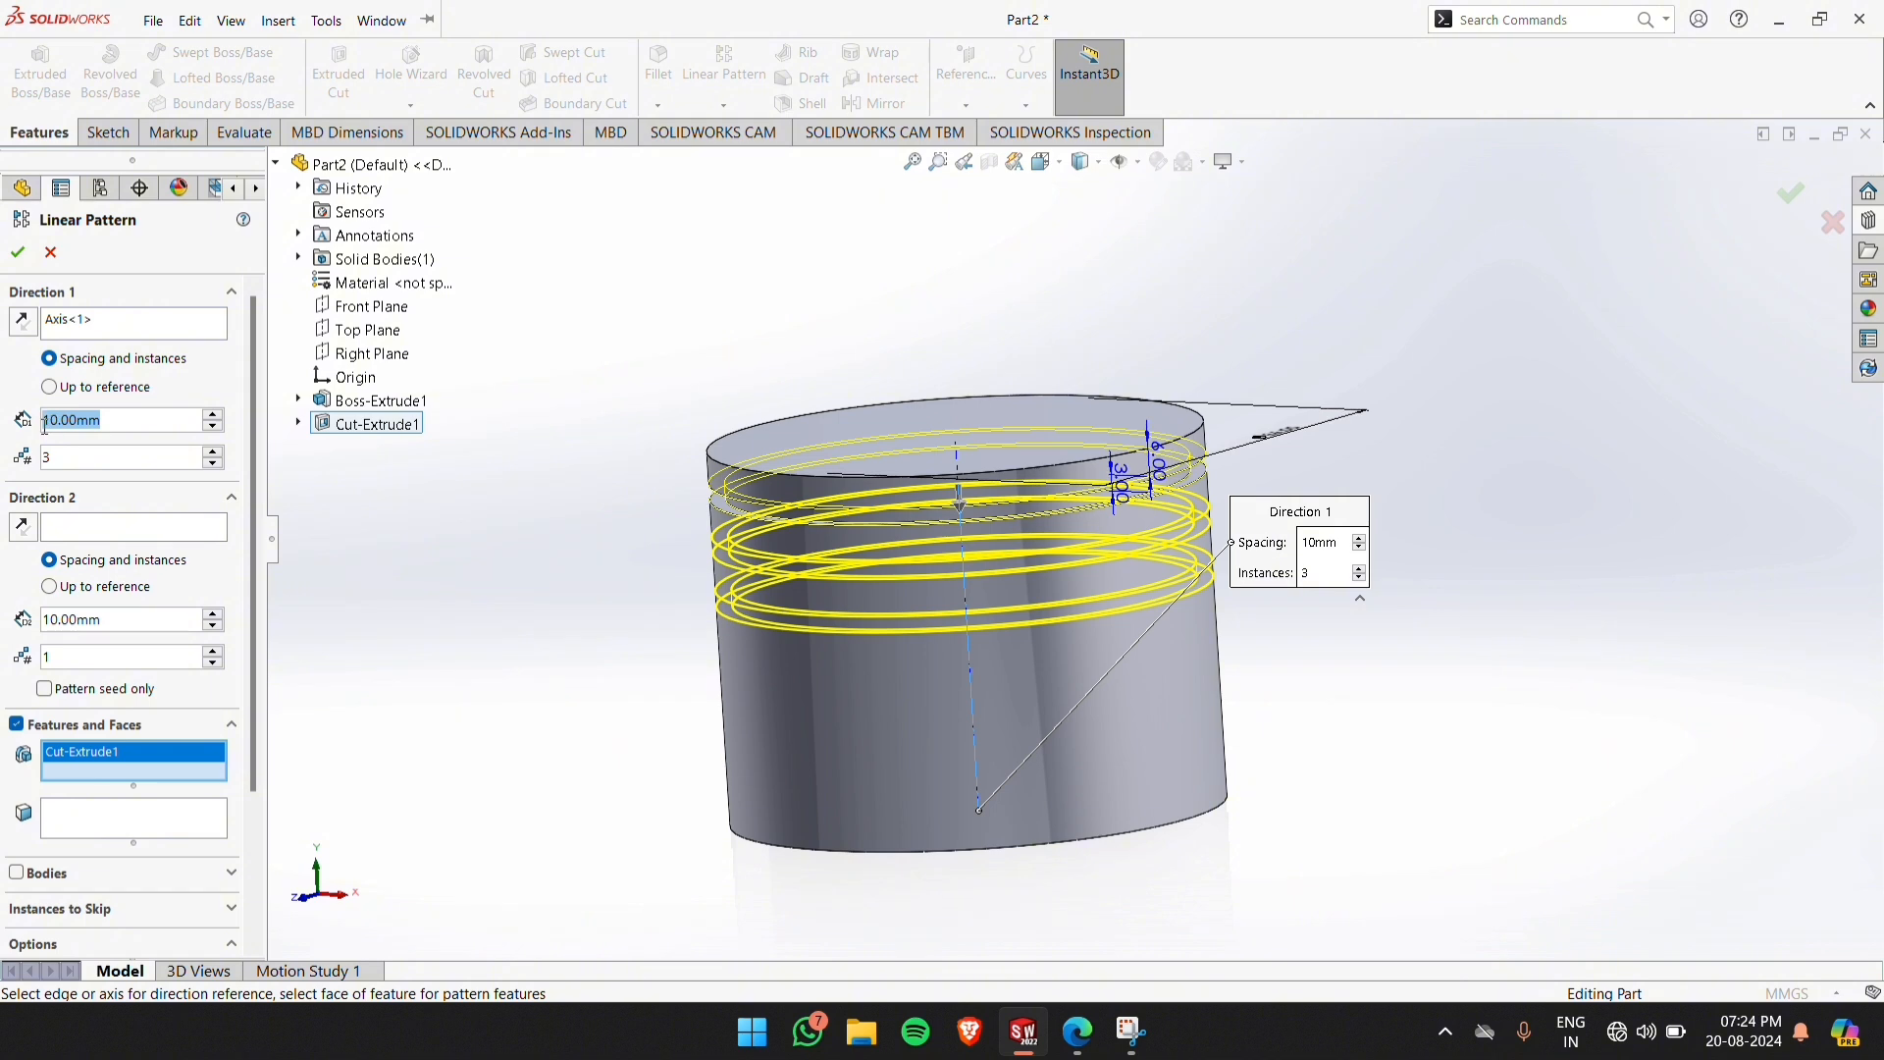
text(9)
key(Return)
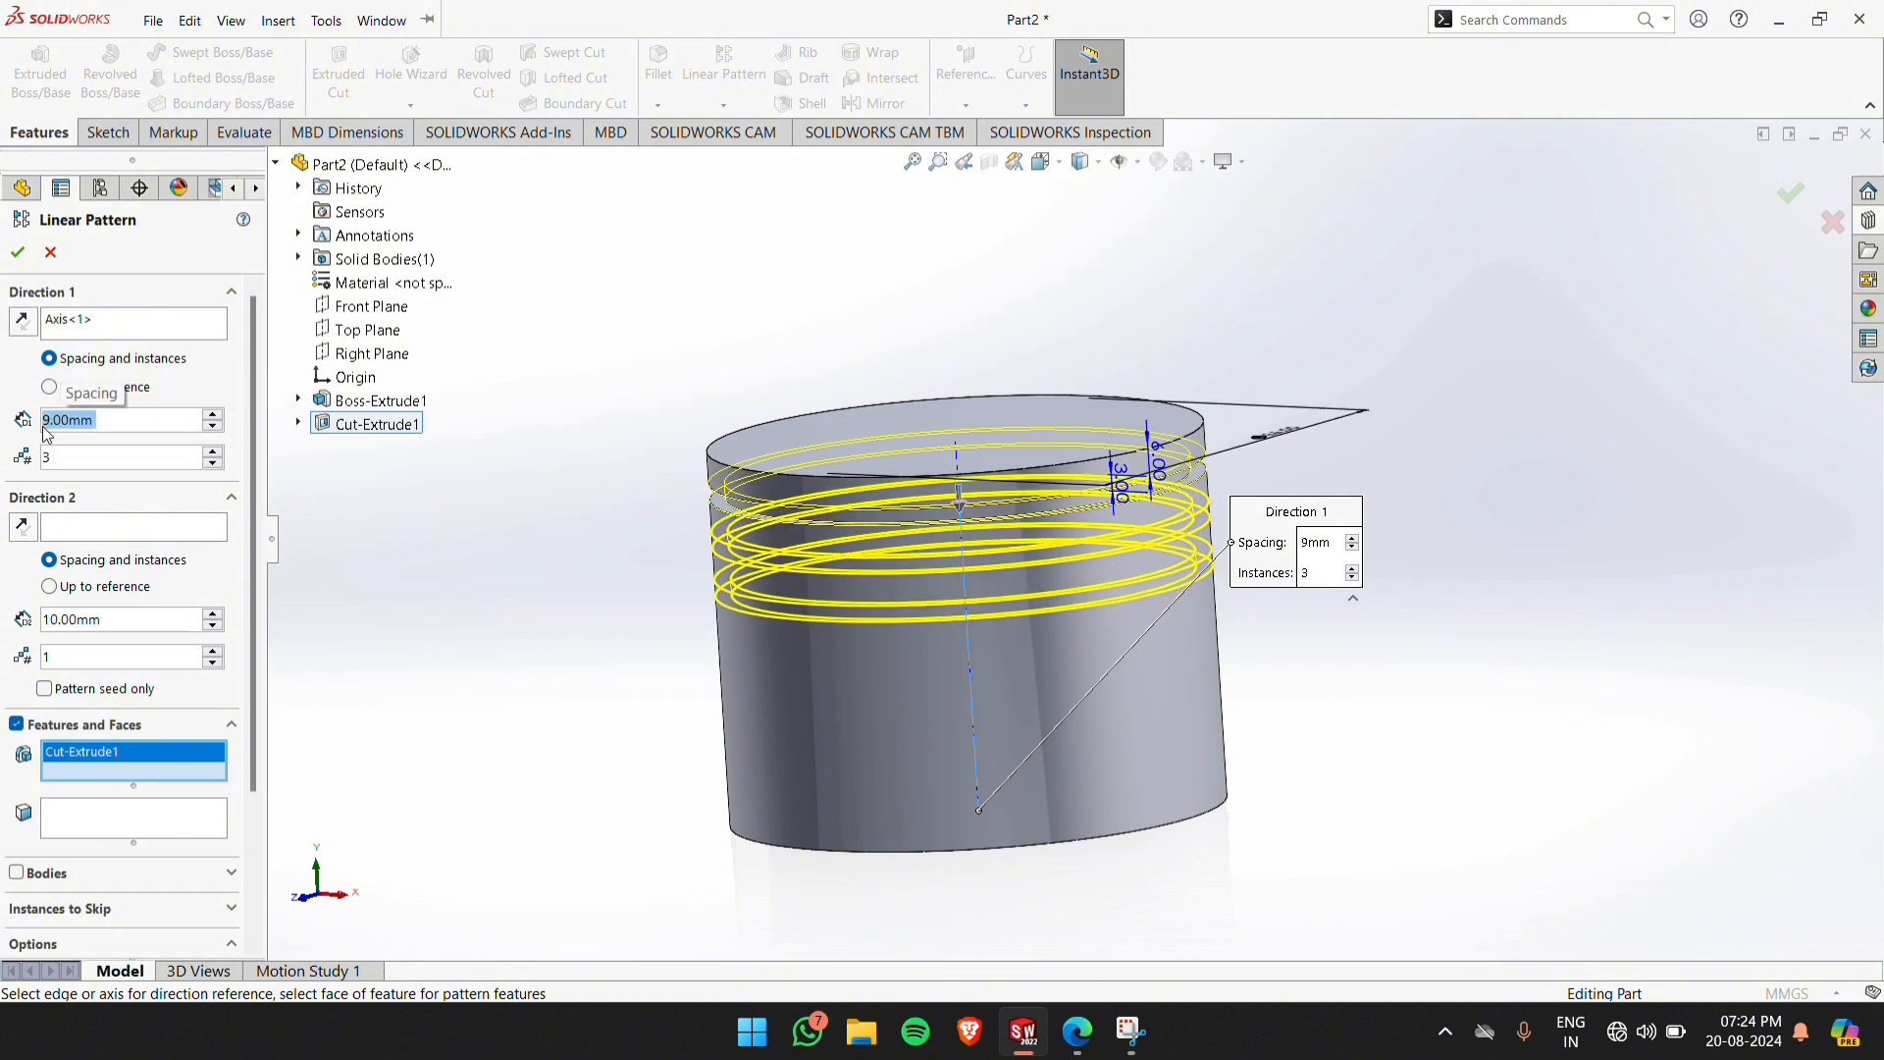
click(21, 253)
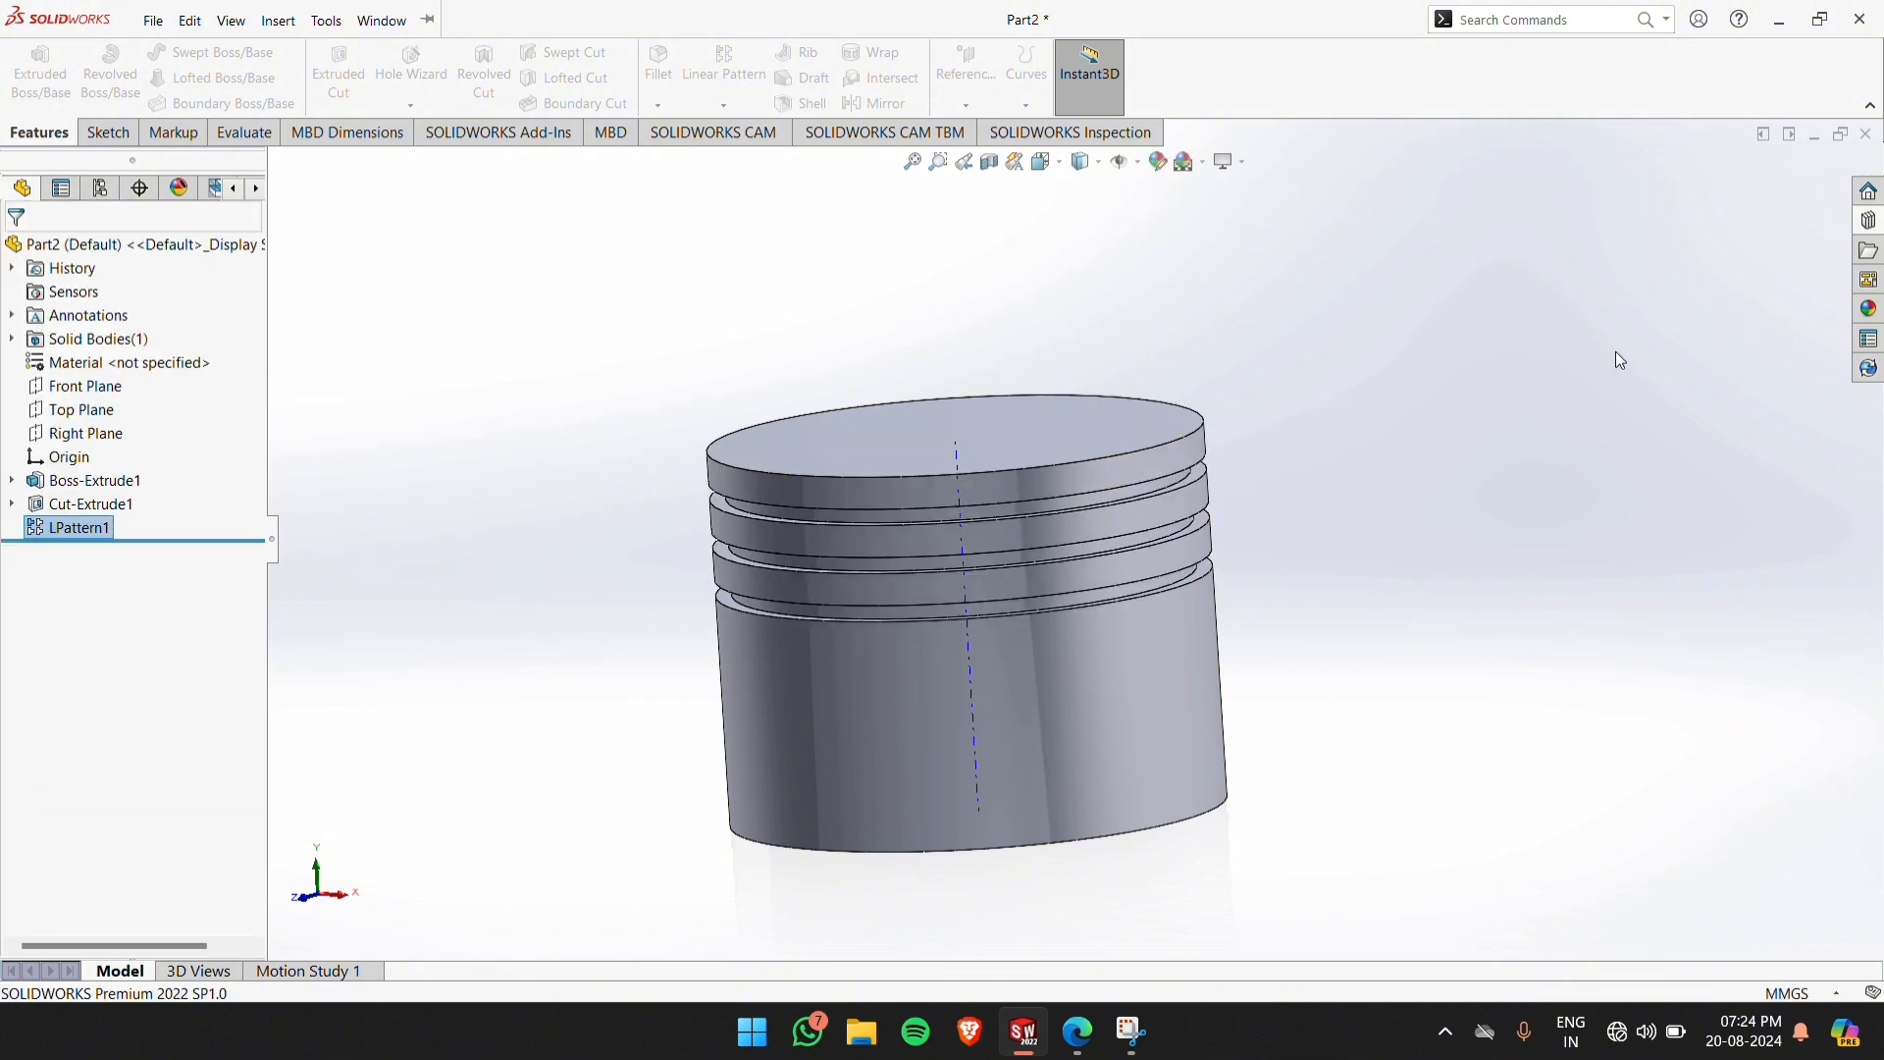
Sketch a circle about 79 mm in diameter on the cylinder's bottom face, centred on the origin
middle_drag(1433, 384, 1437, 546)
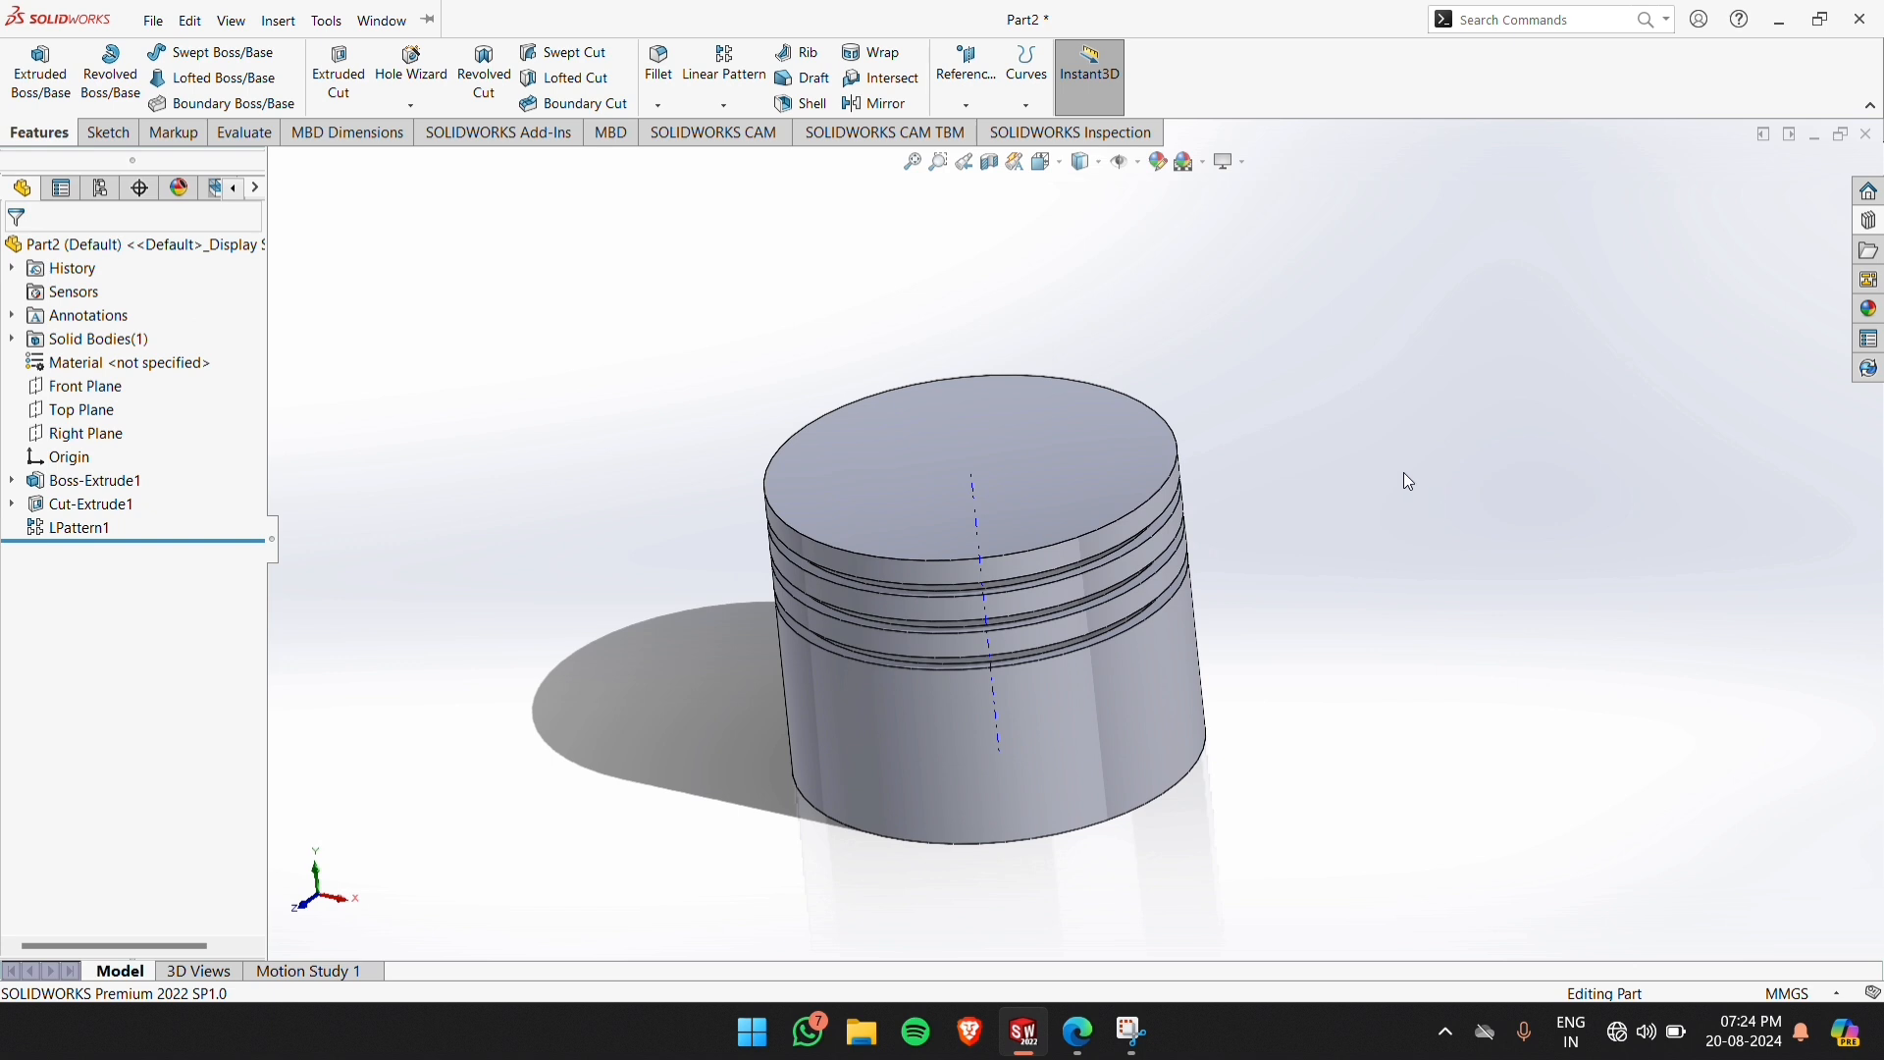
middle_drag(1264, 532, 1039, 904)
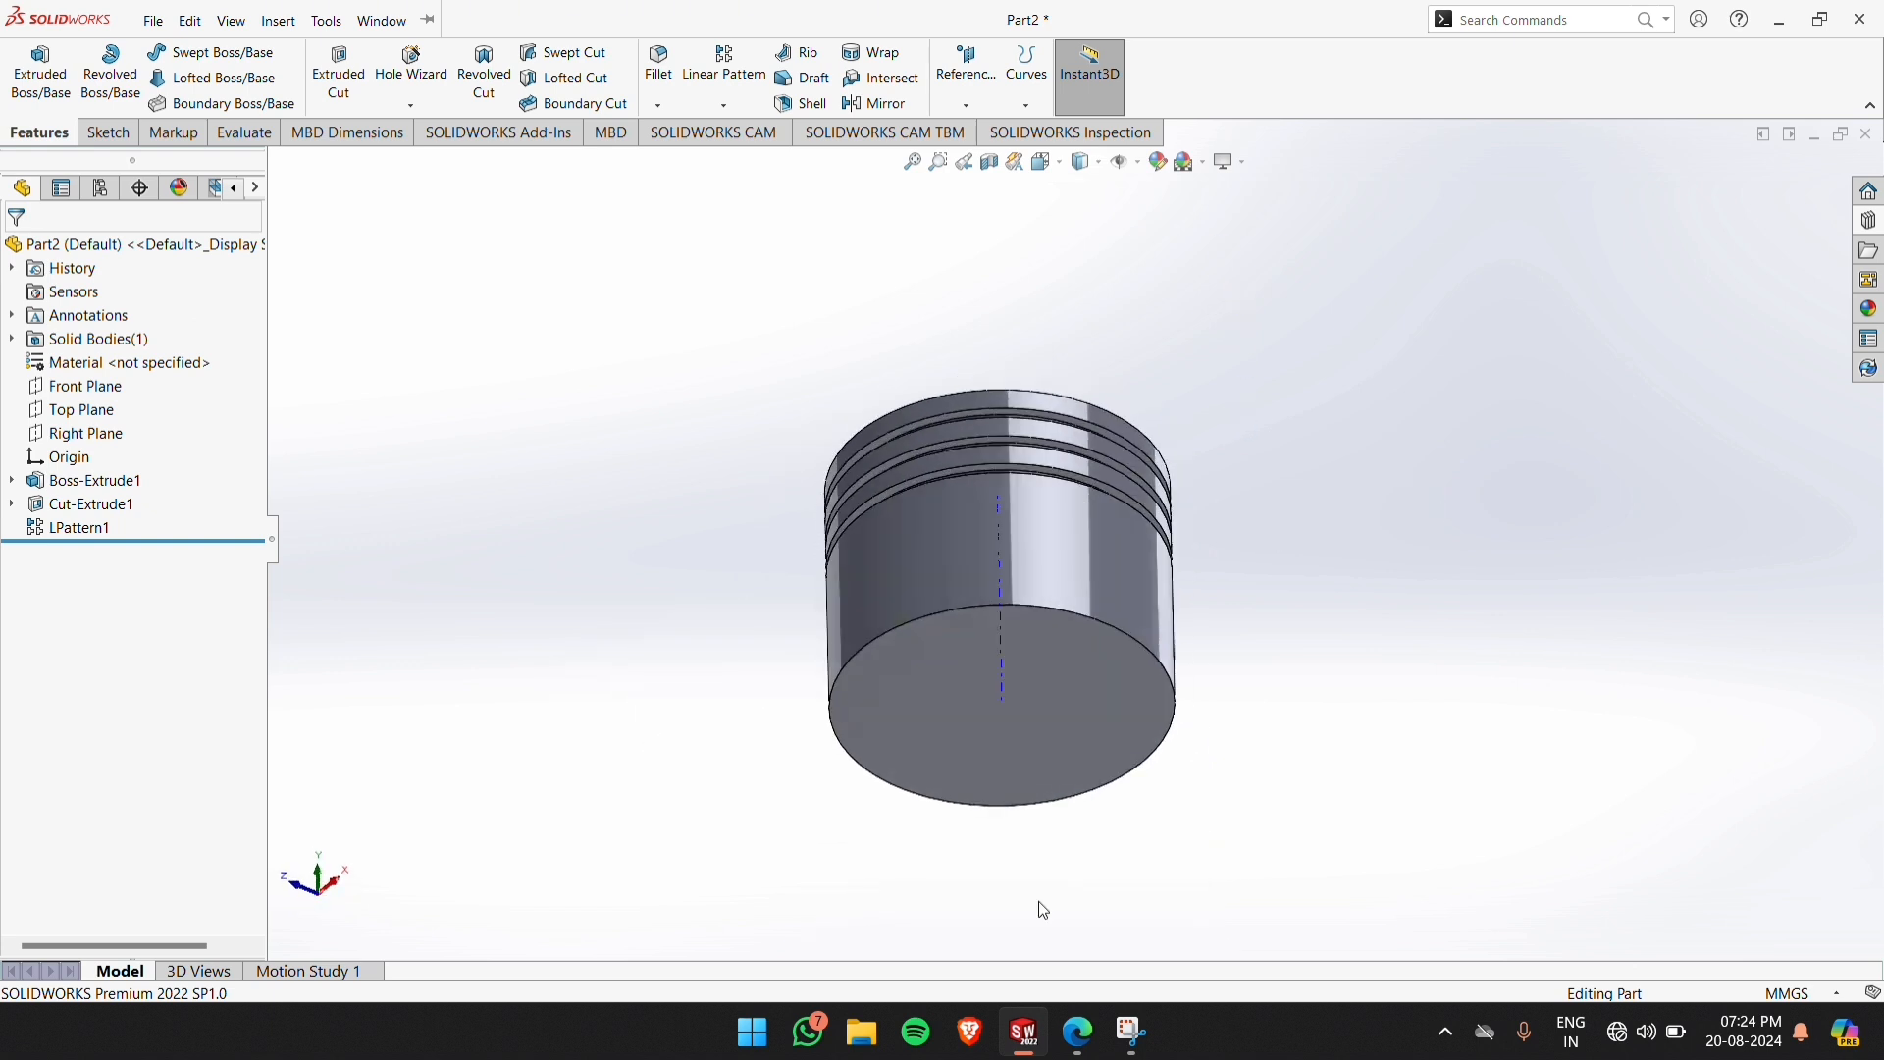
click(1027, 643)
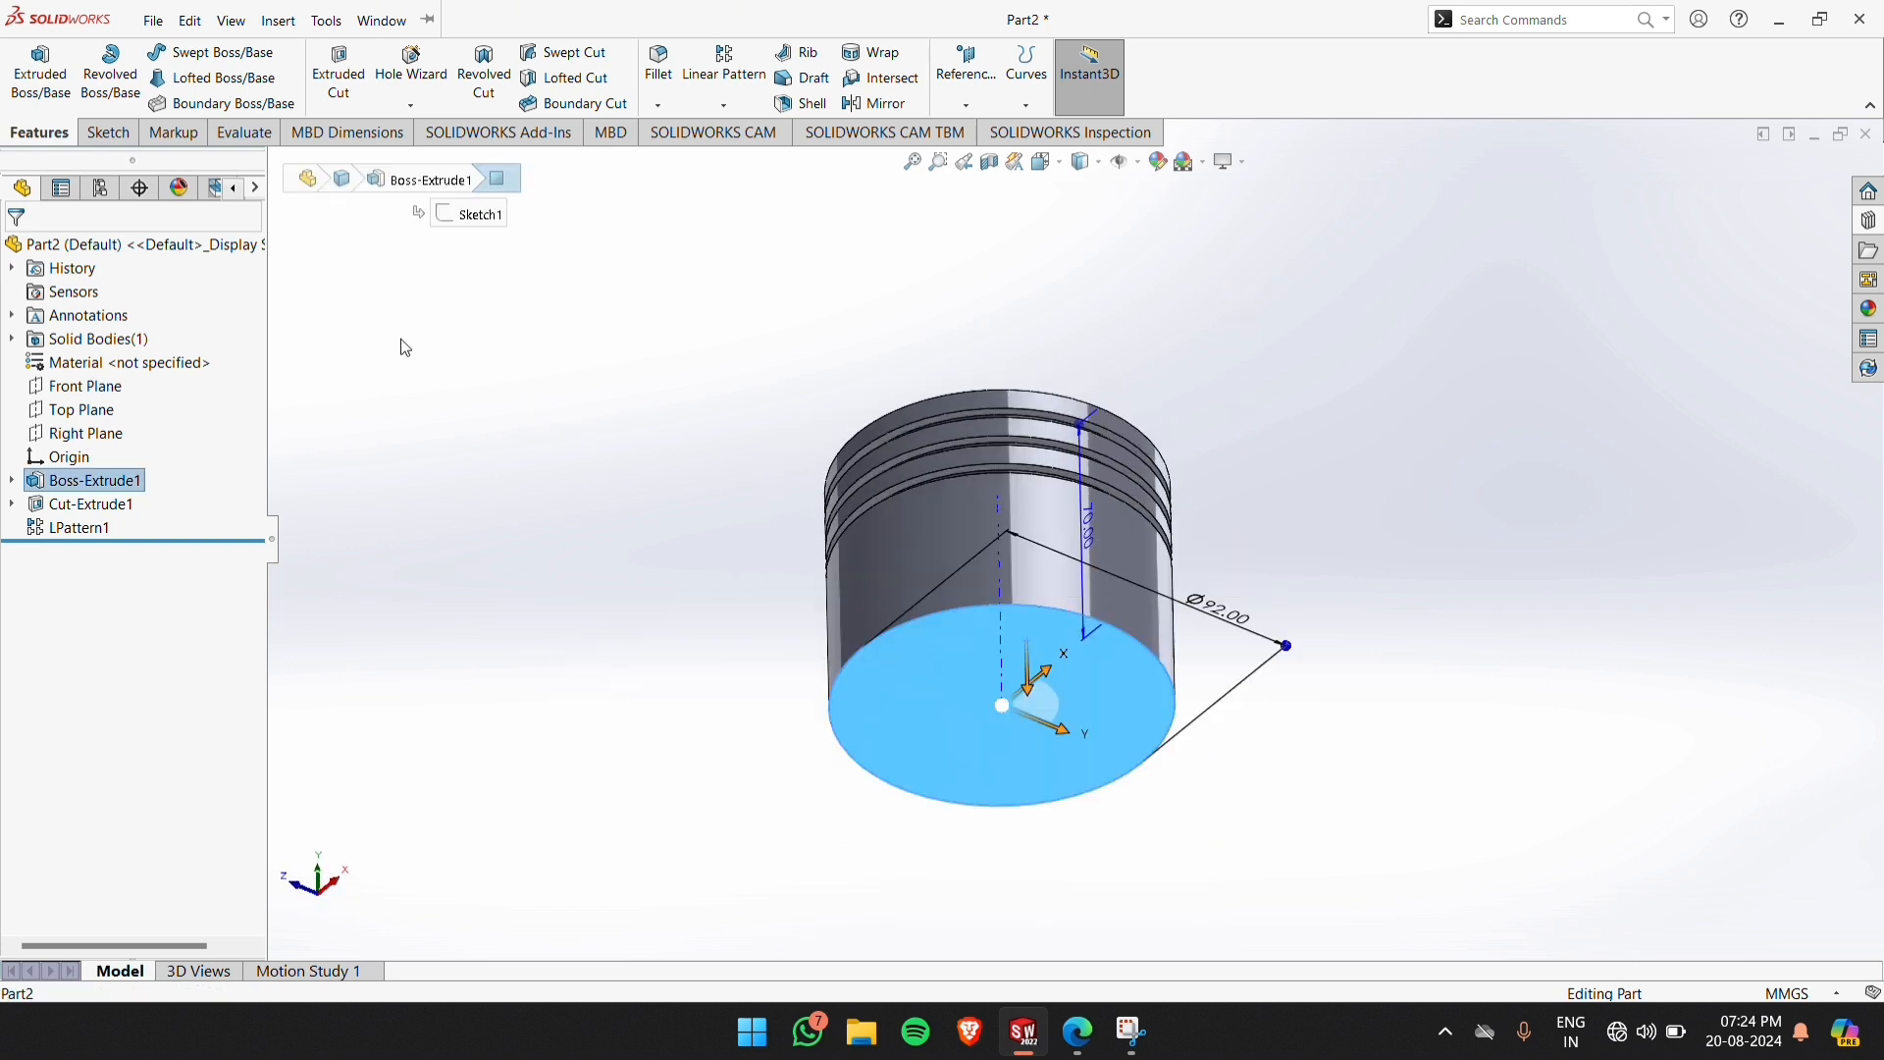
click(106, 132)
click(34, 65)
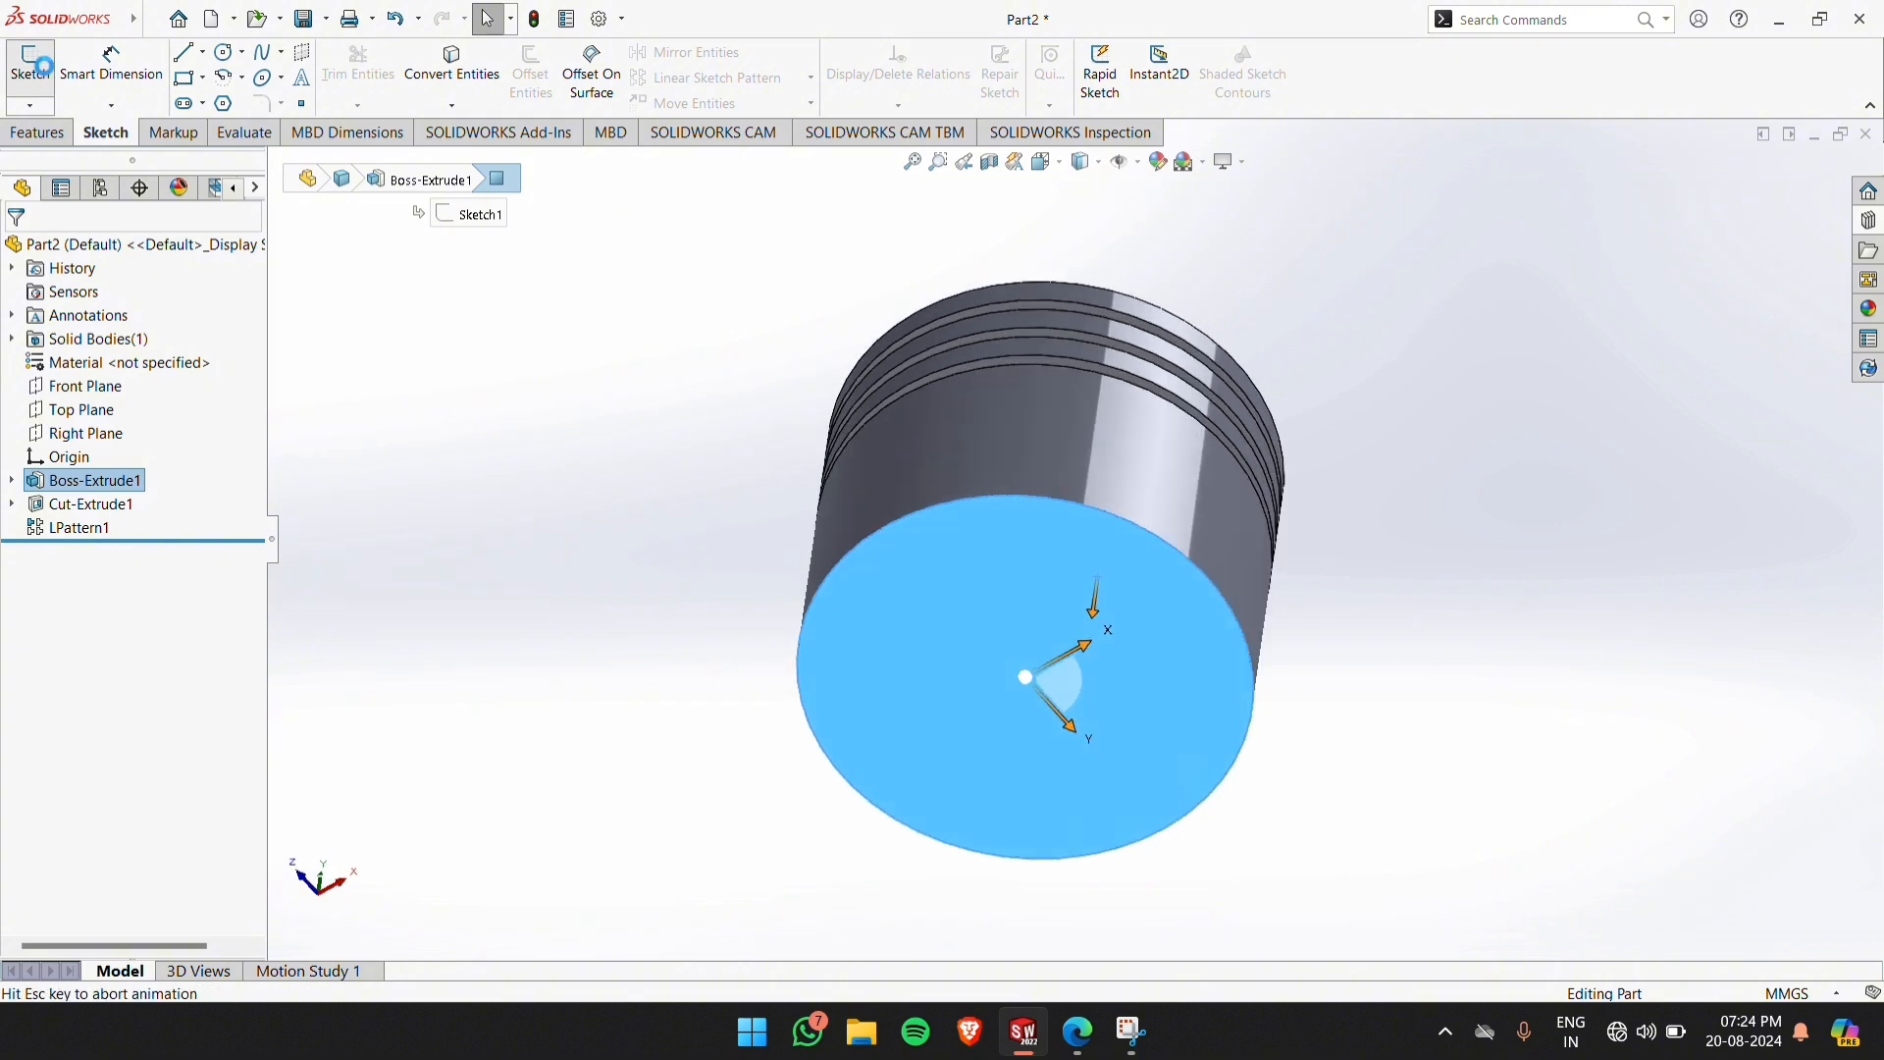
click(224, 51)
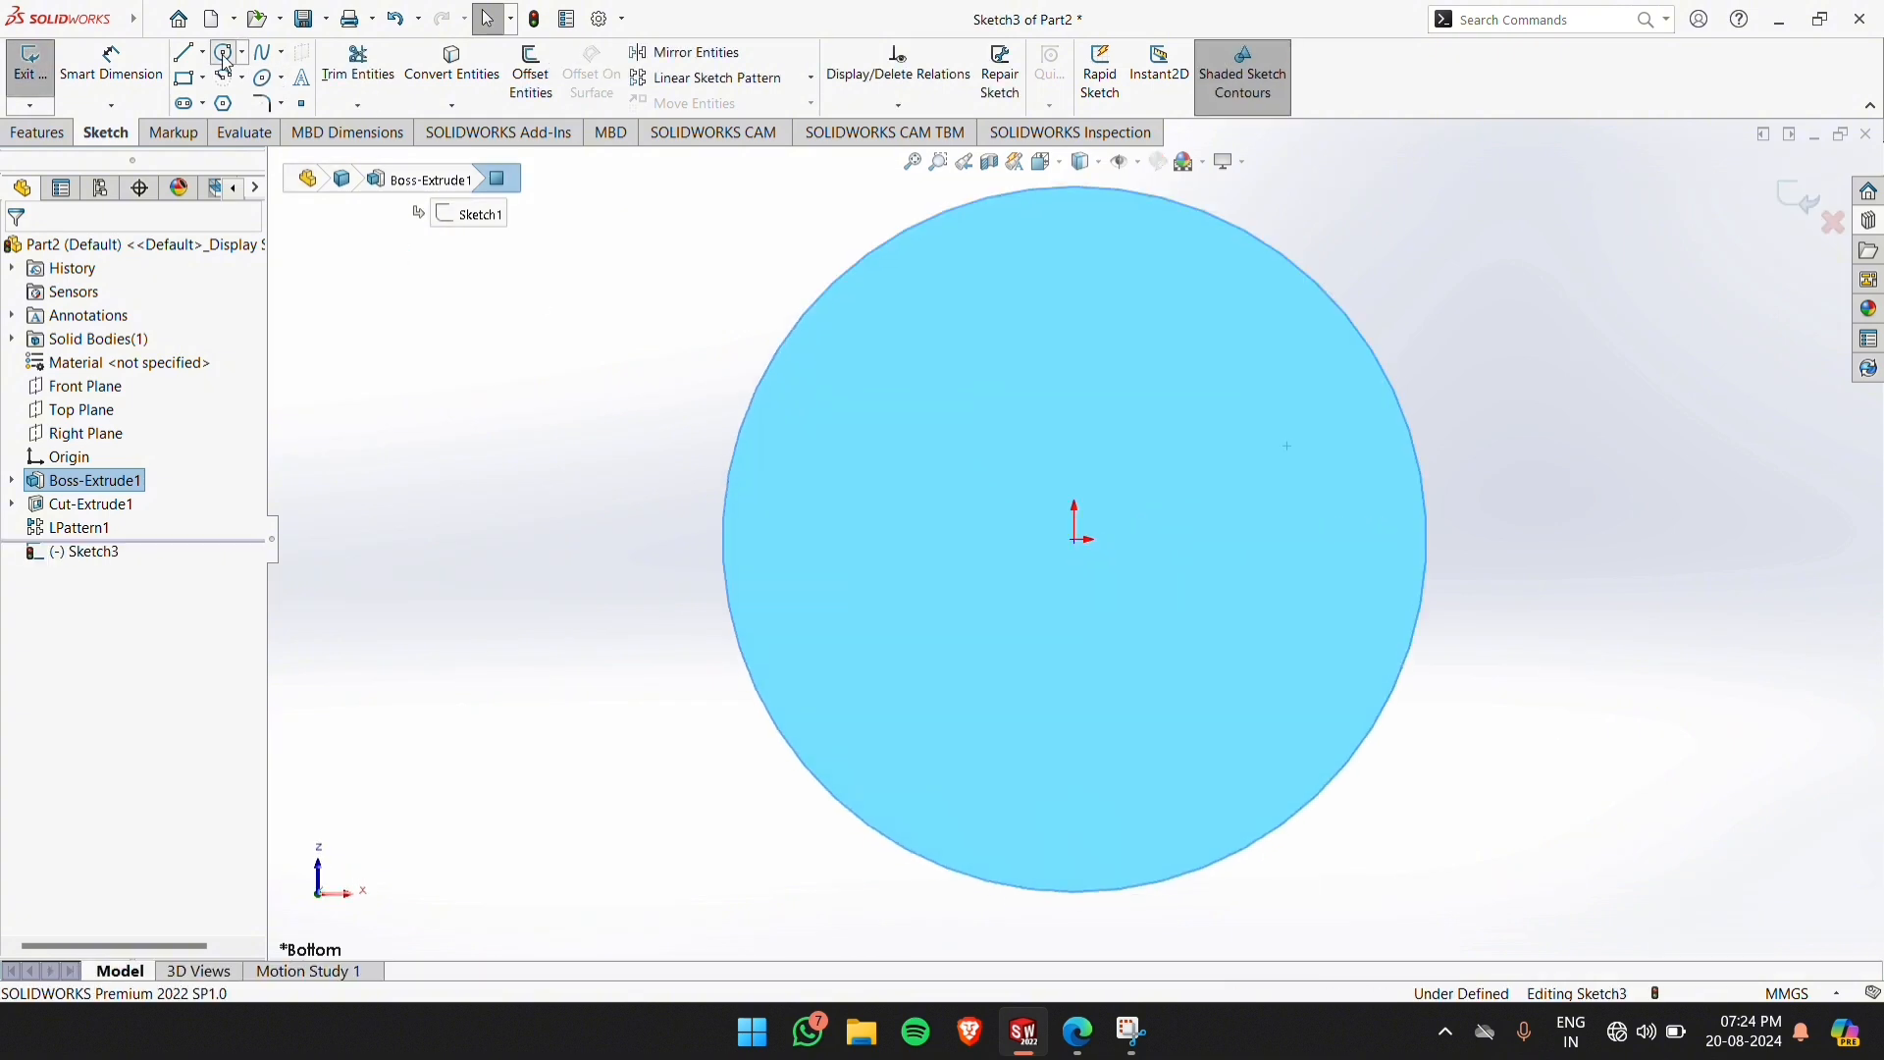
click(1074, 539)
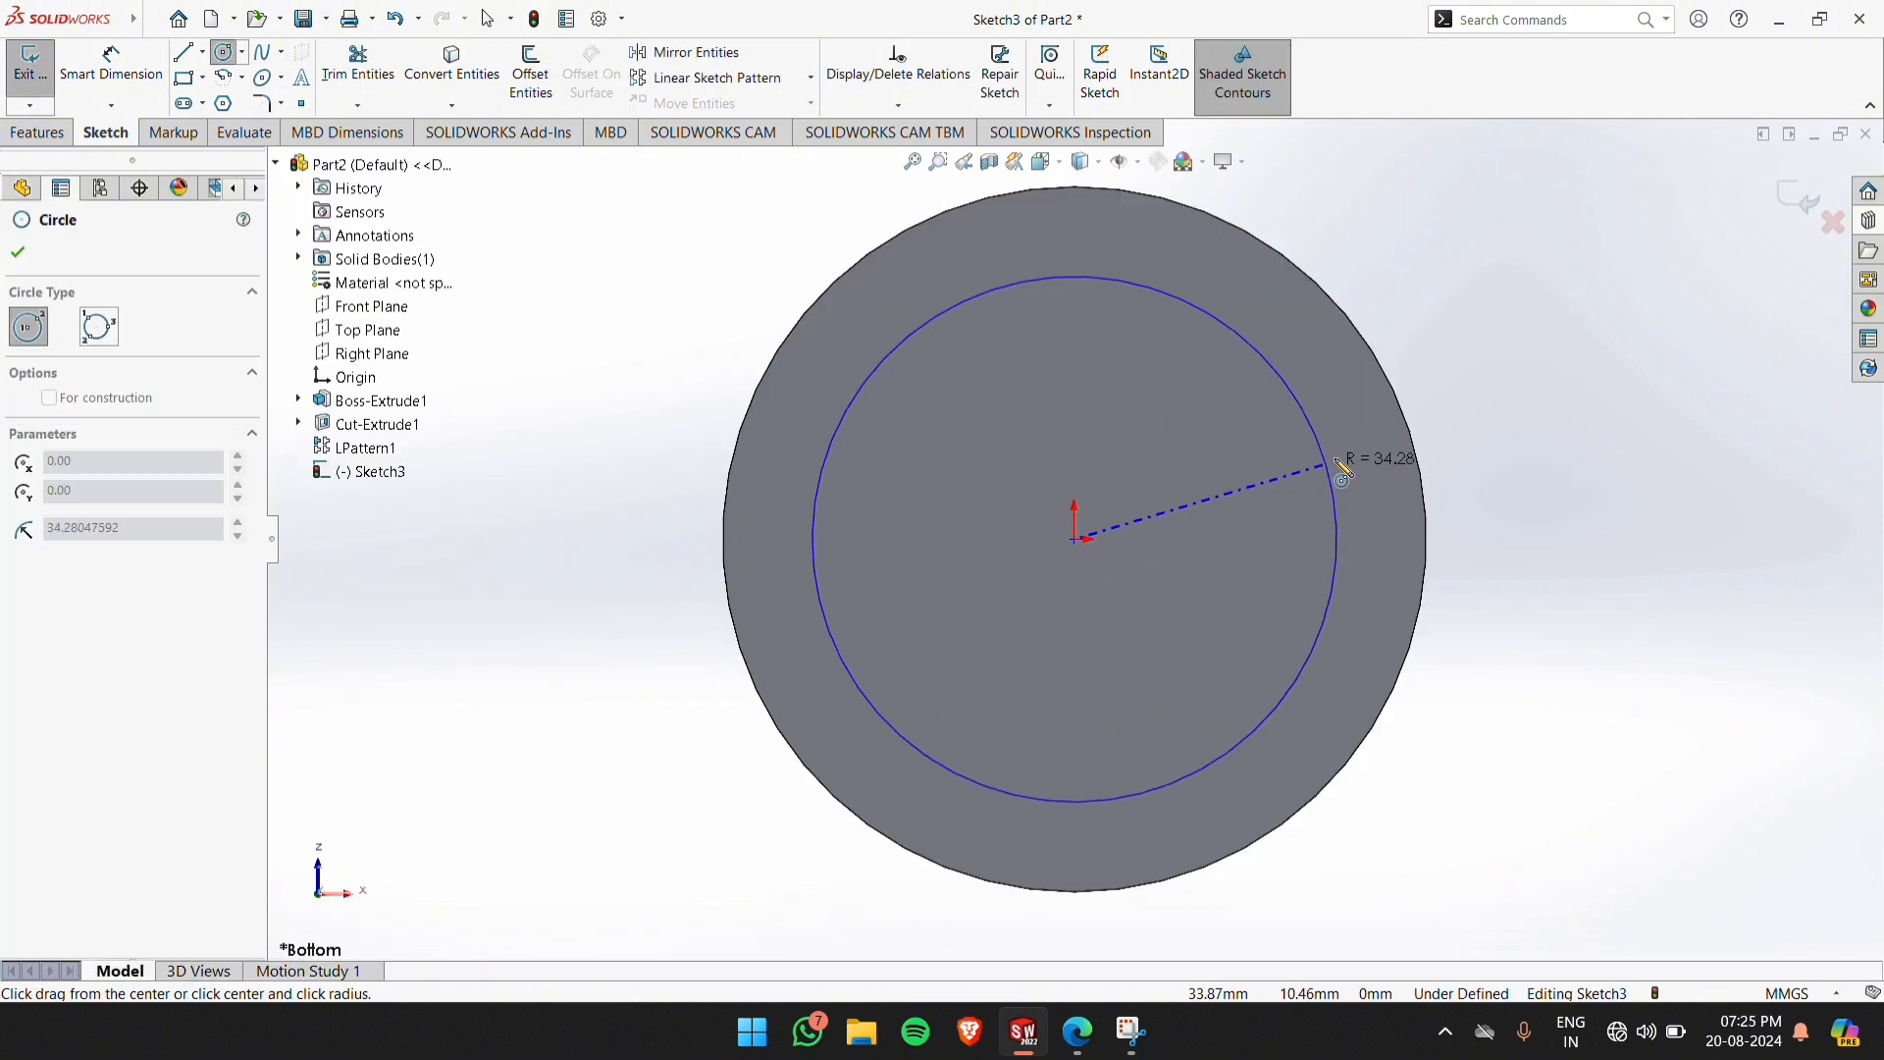
click(1374, 443)
Dimension the circle's diameter to 84 mm, as given in the piston drawing PDF, and exit the sketch
click(69, 74)
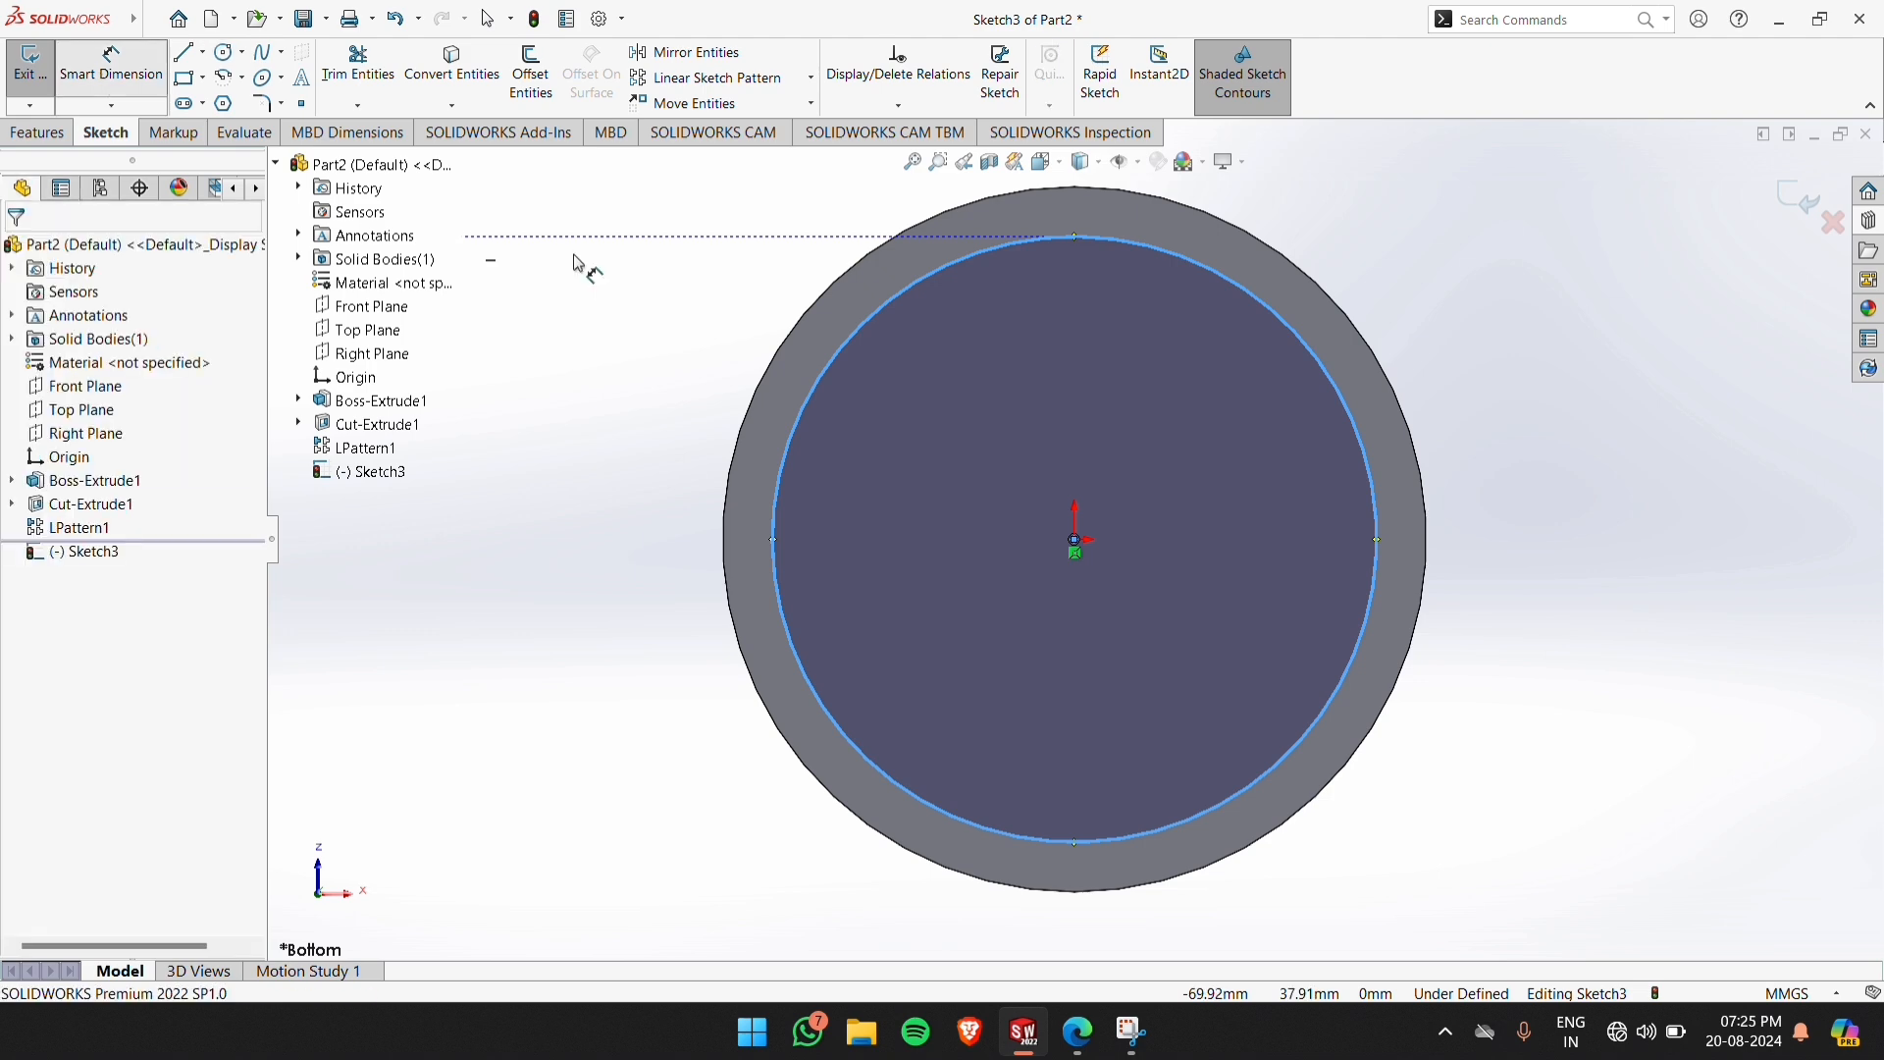
click(1372, 453)
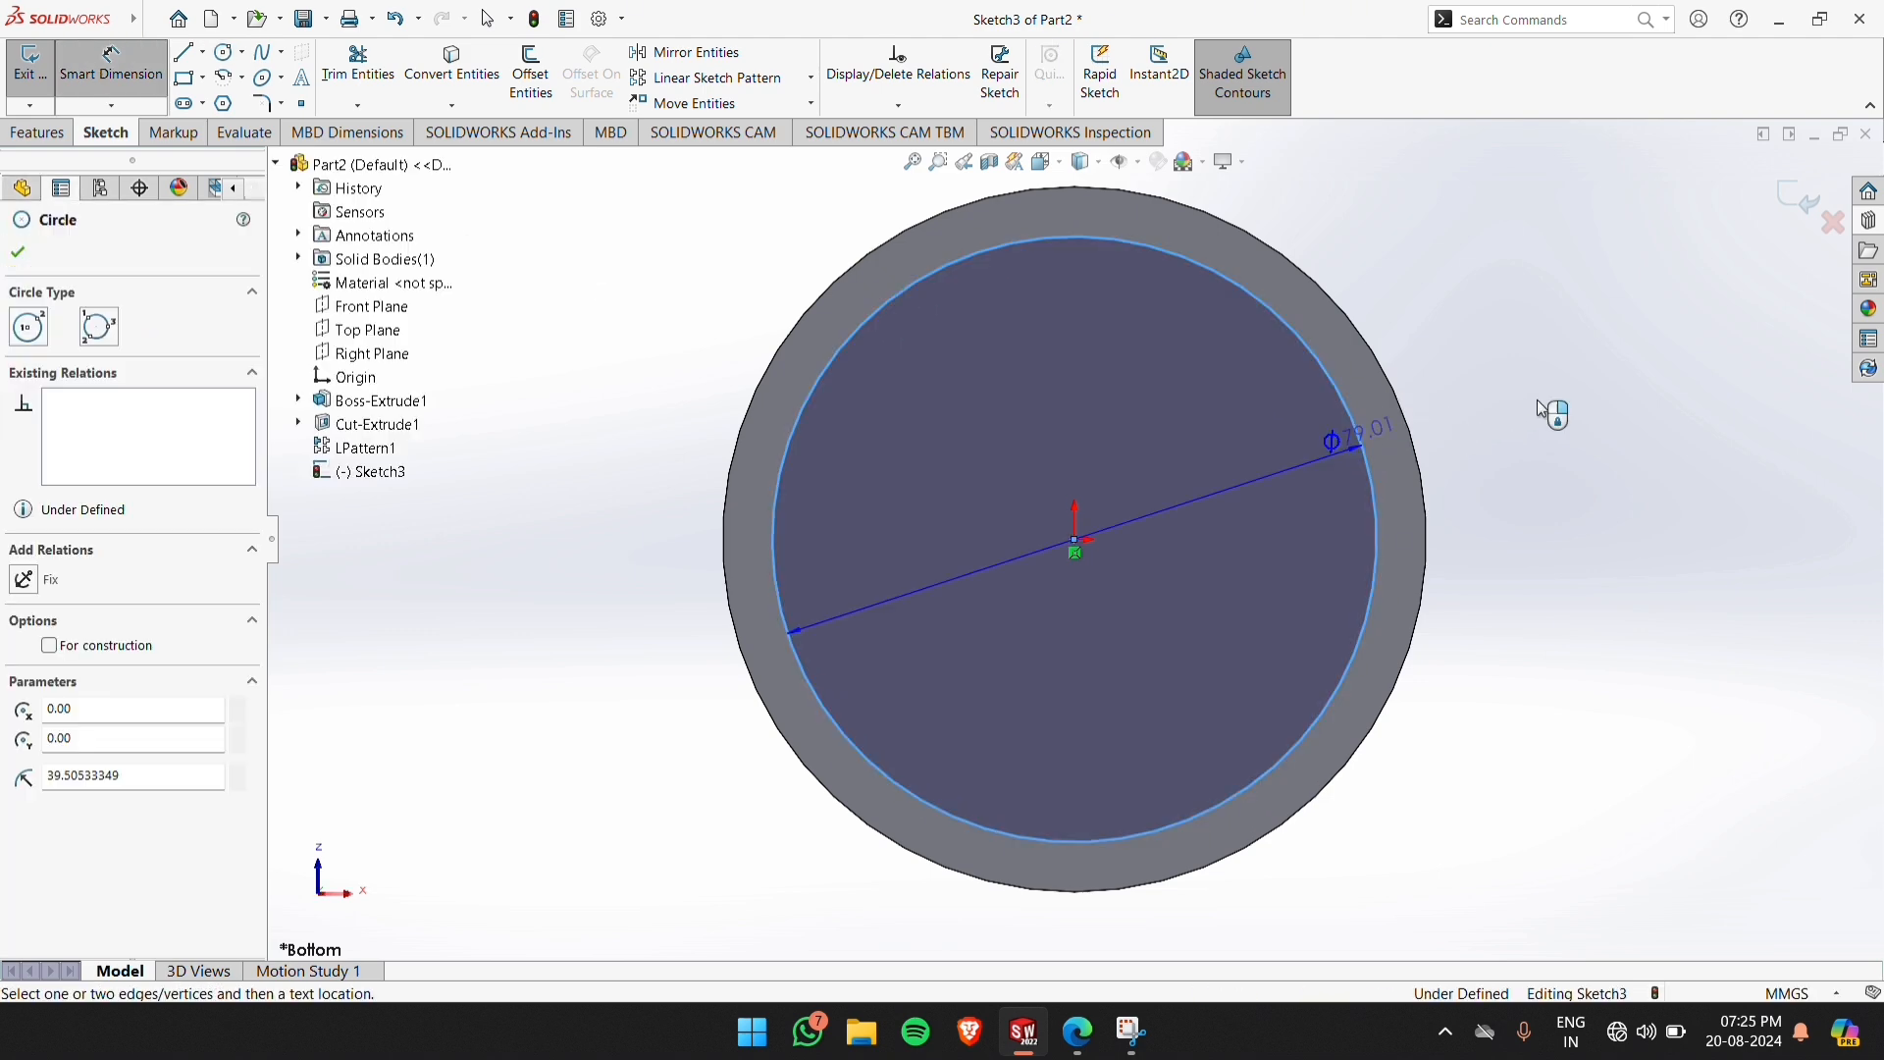
click(1527, 407)
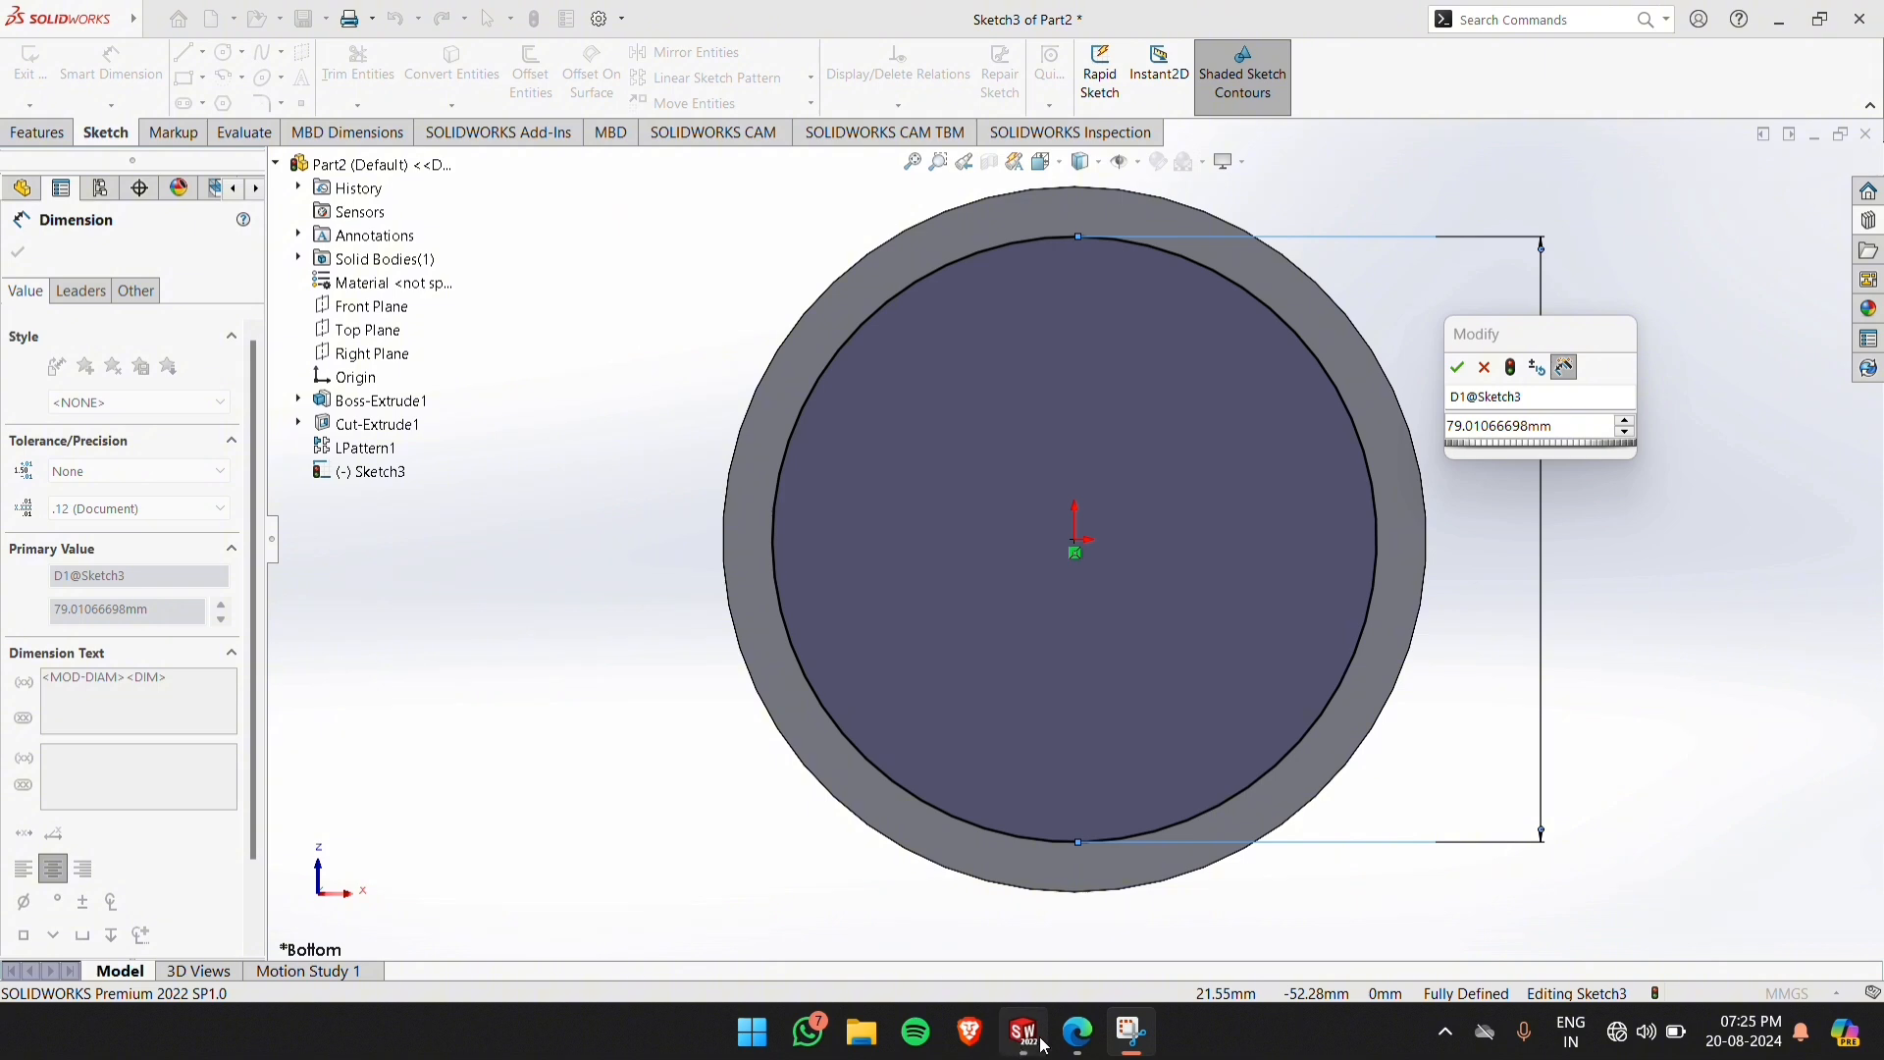
click(1078, 1032)
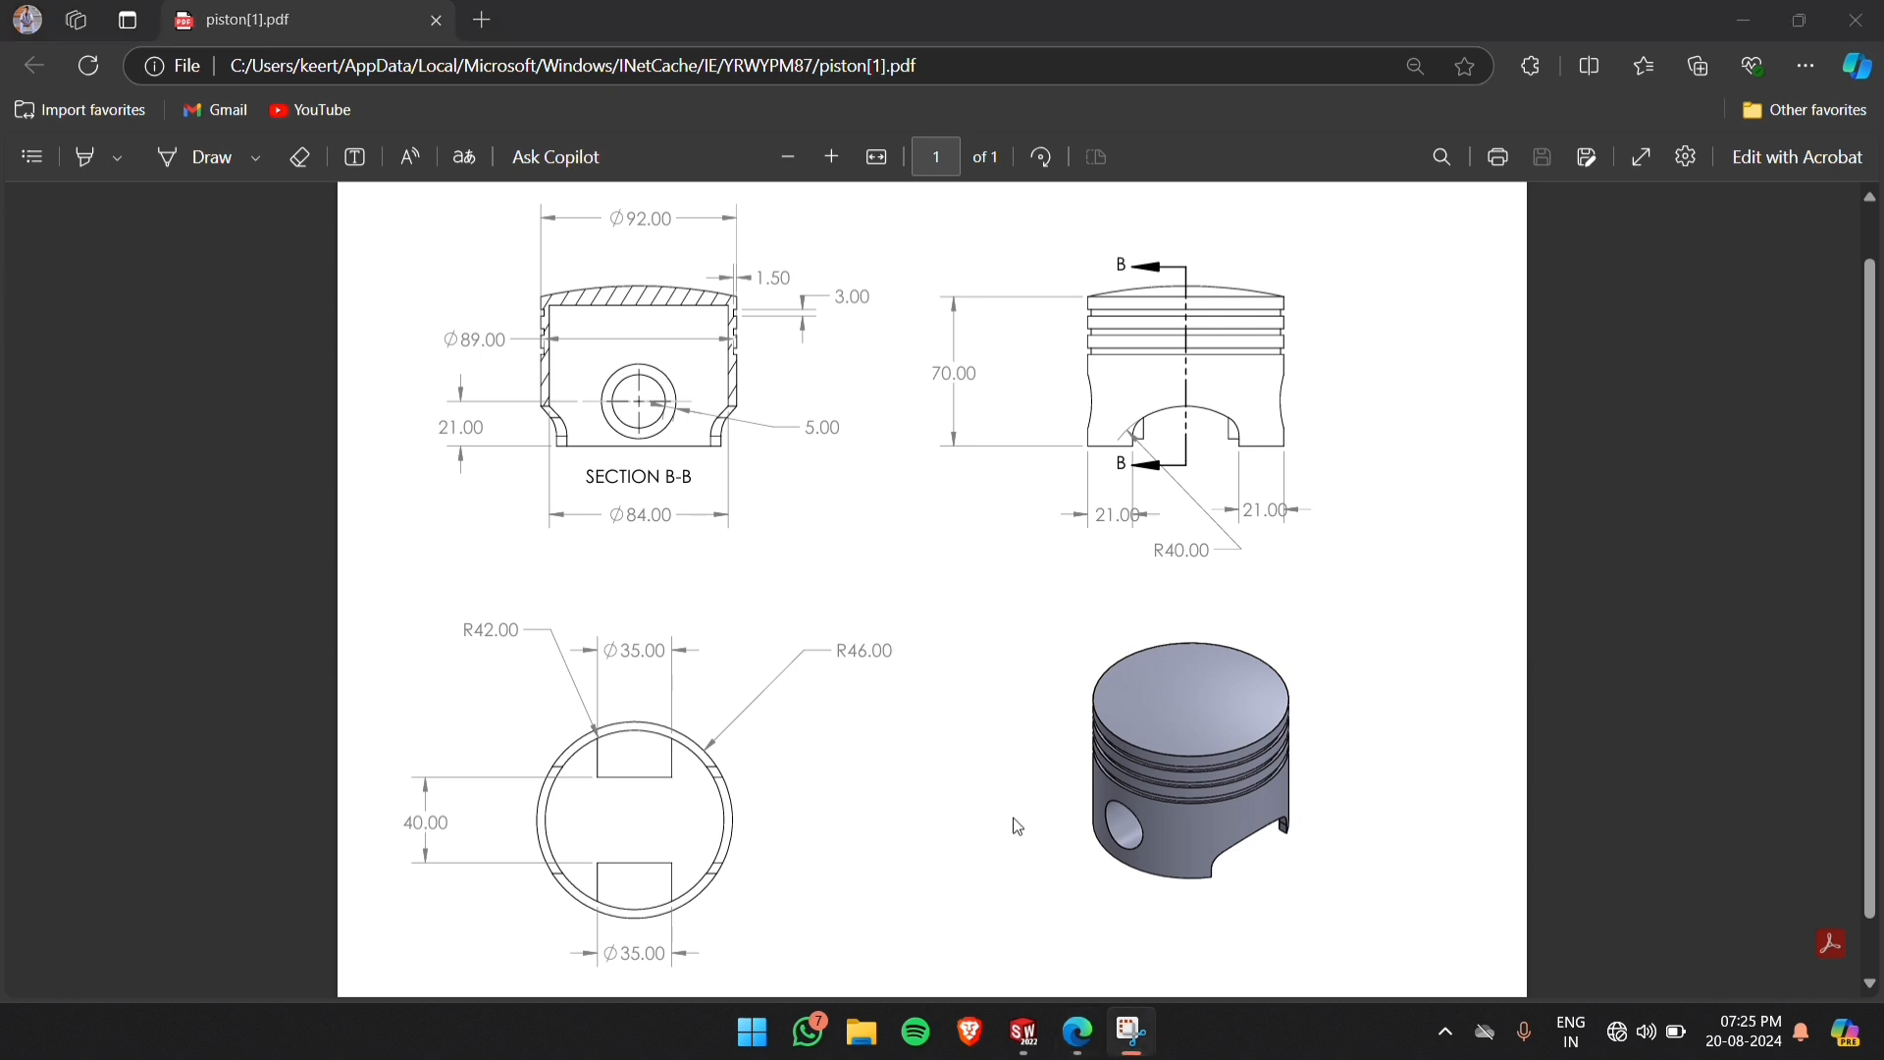
mouse_move(1025, 1049)
click(1107, 909)
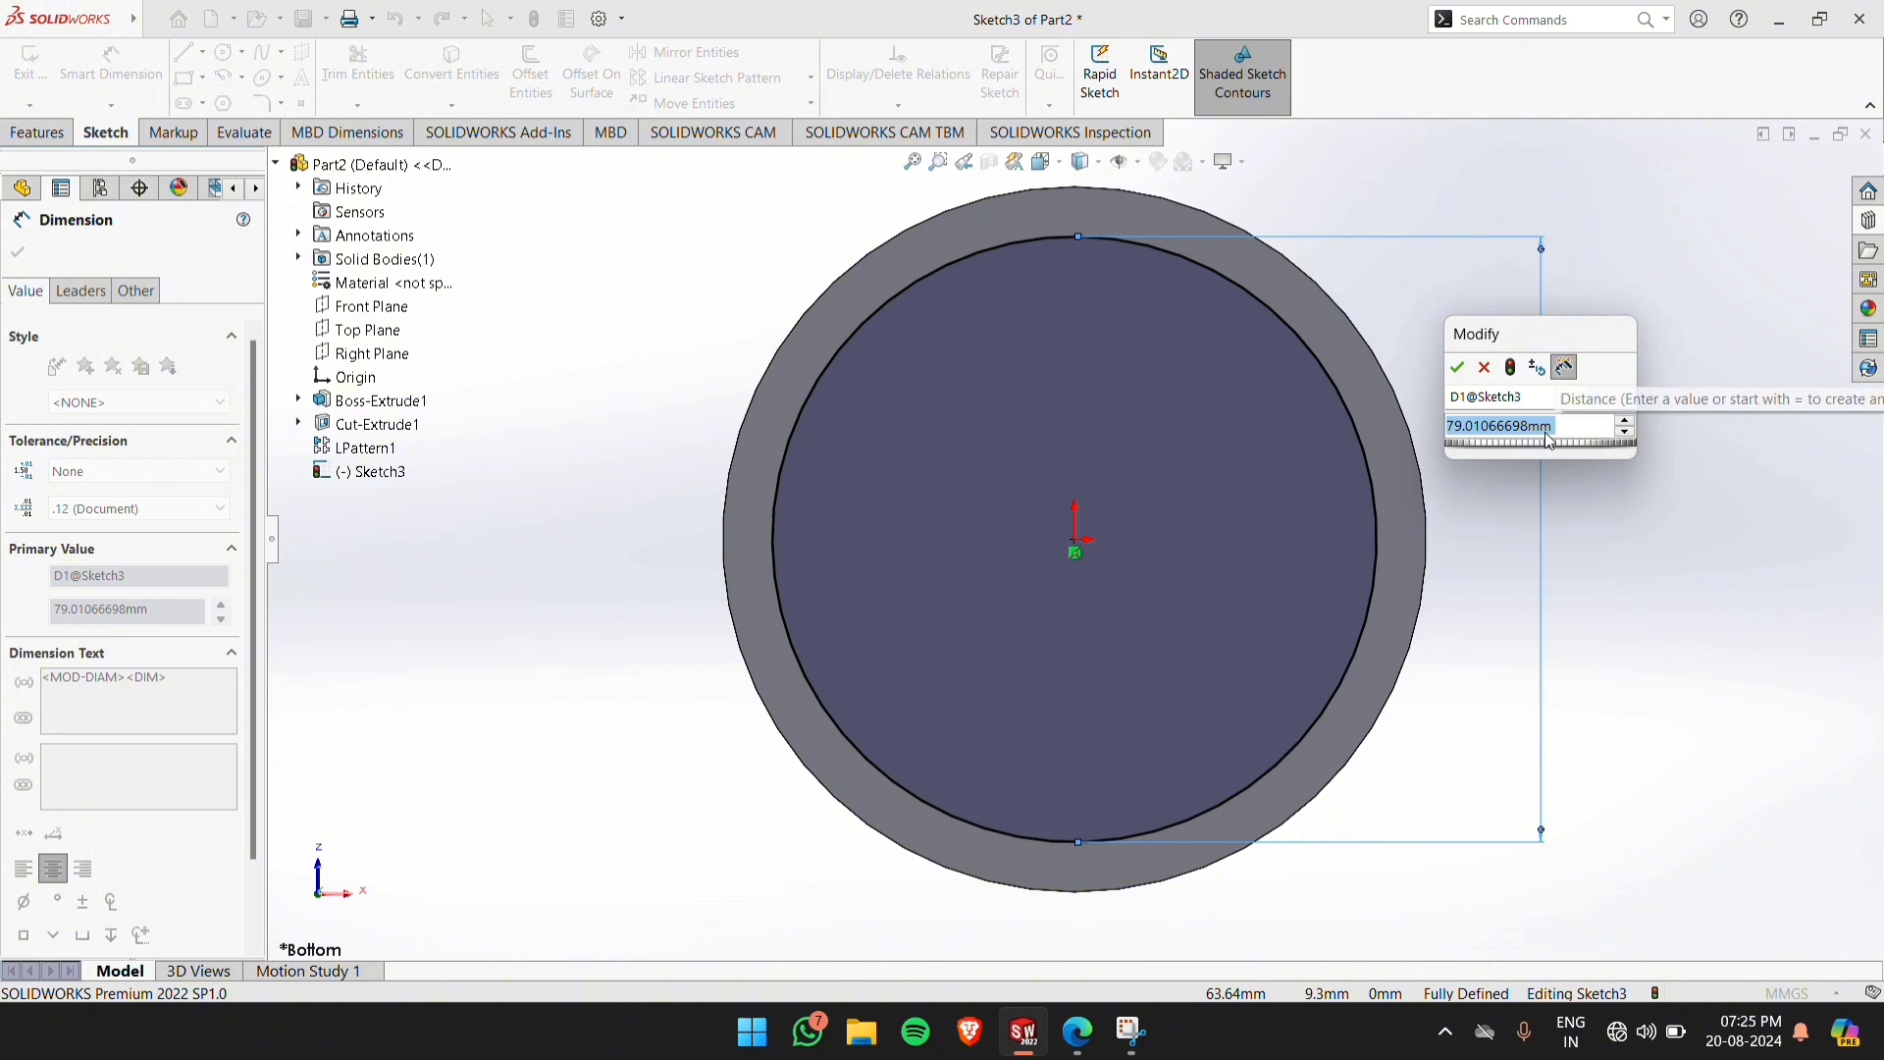
text(84)
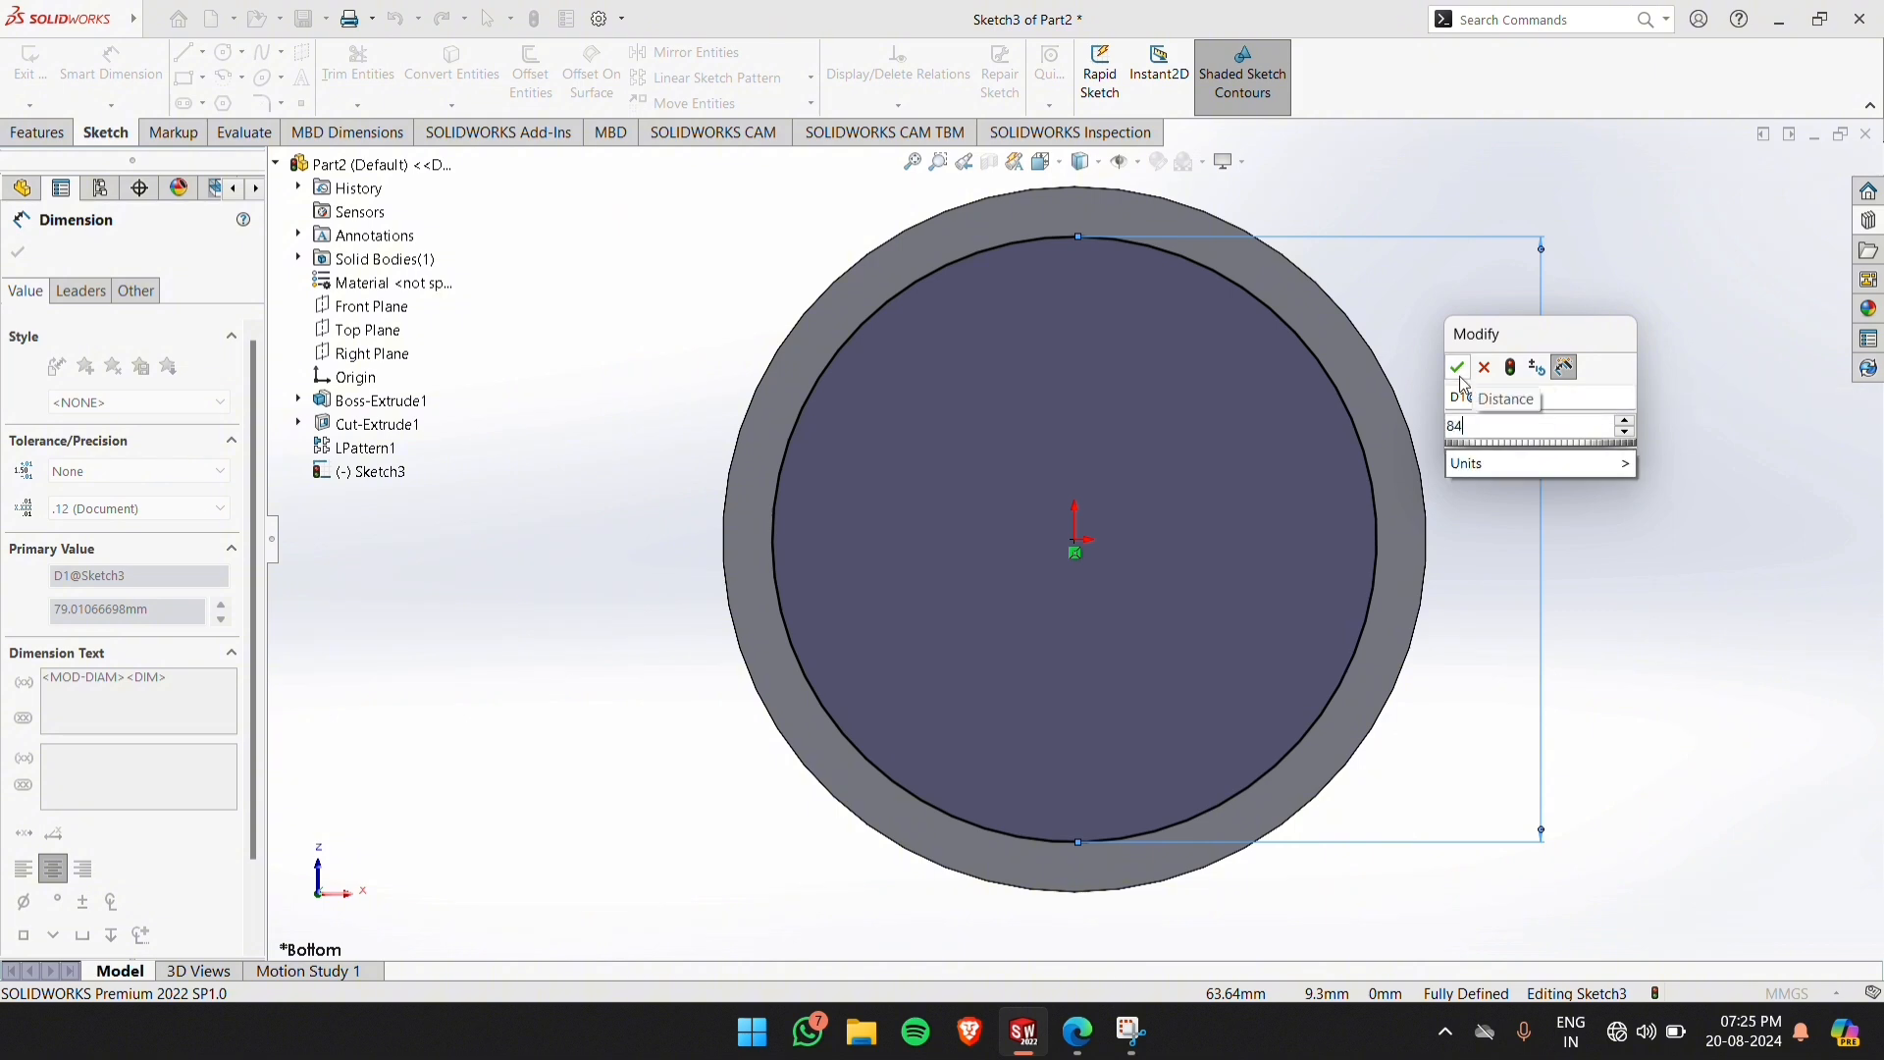
click(1460, 371)
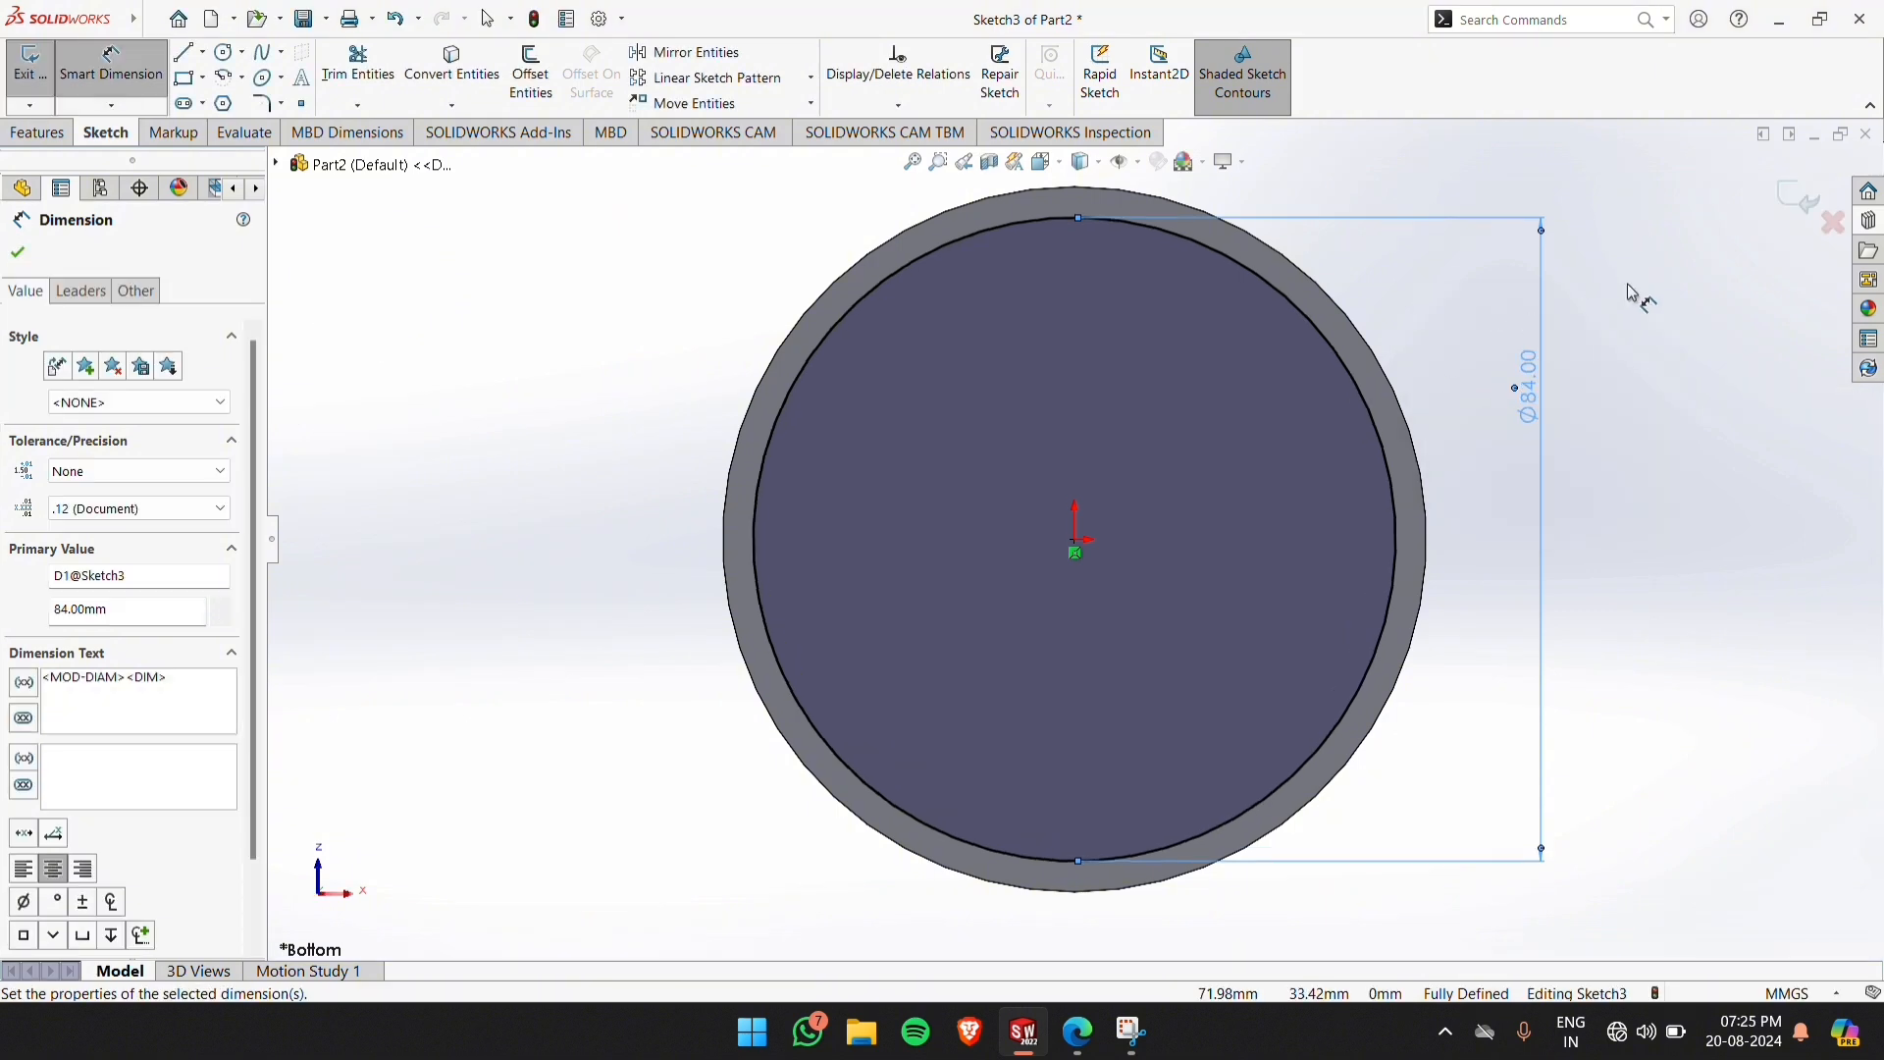
key(Escape)
click(1809, 199)
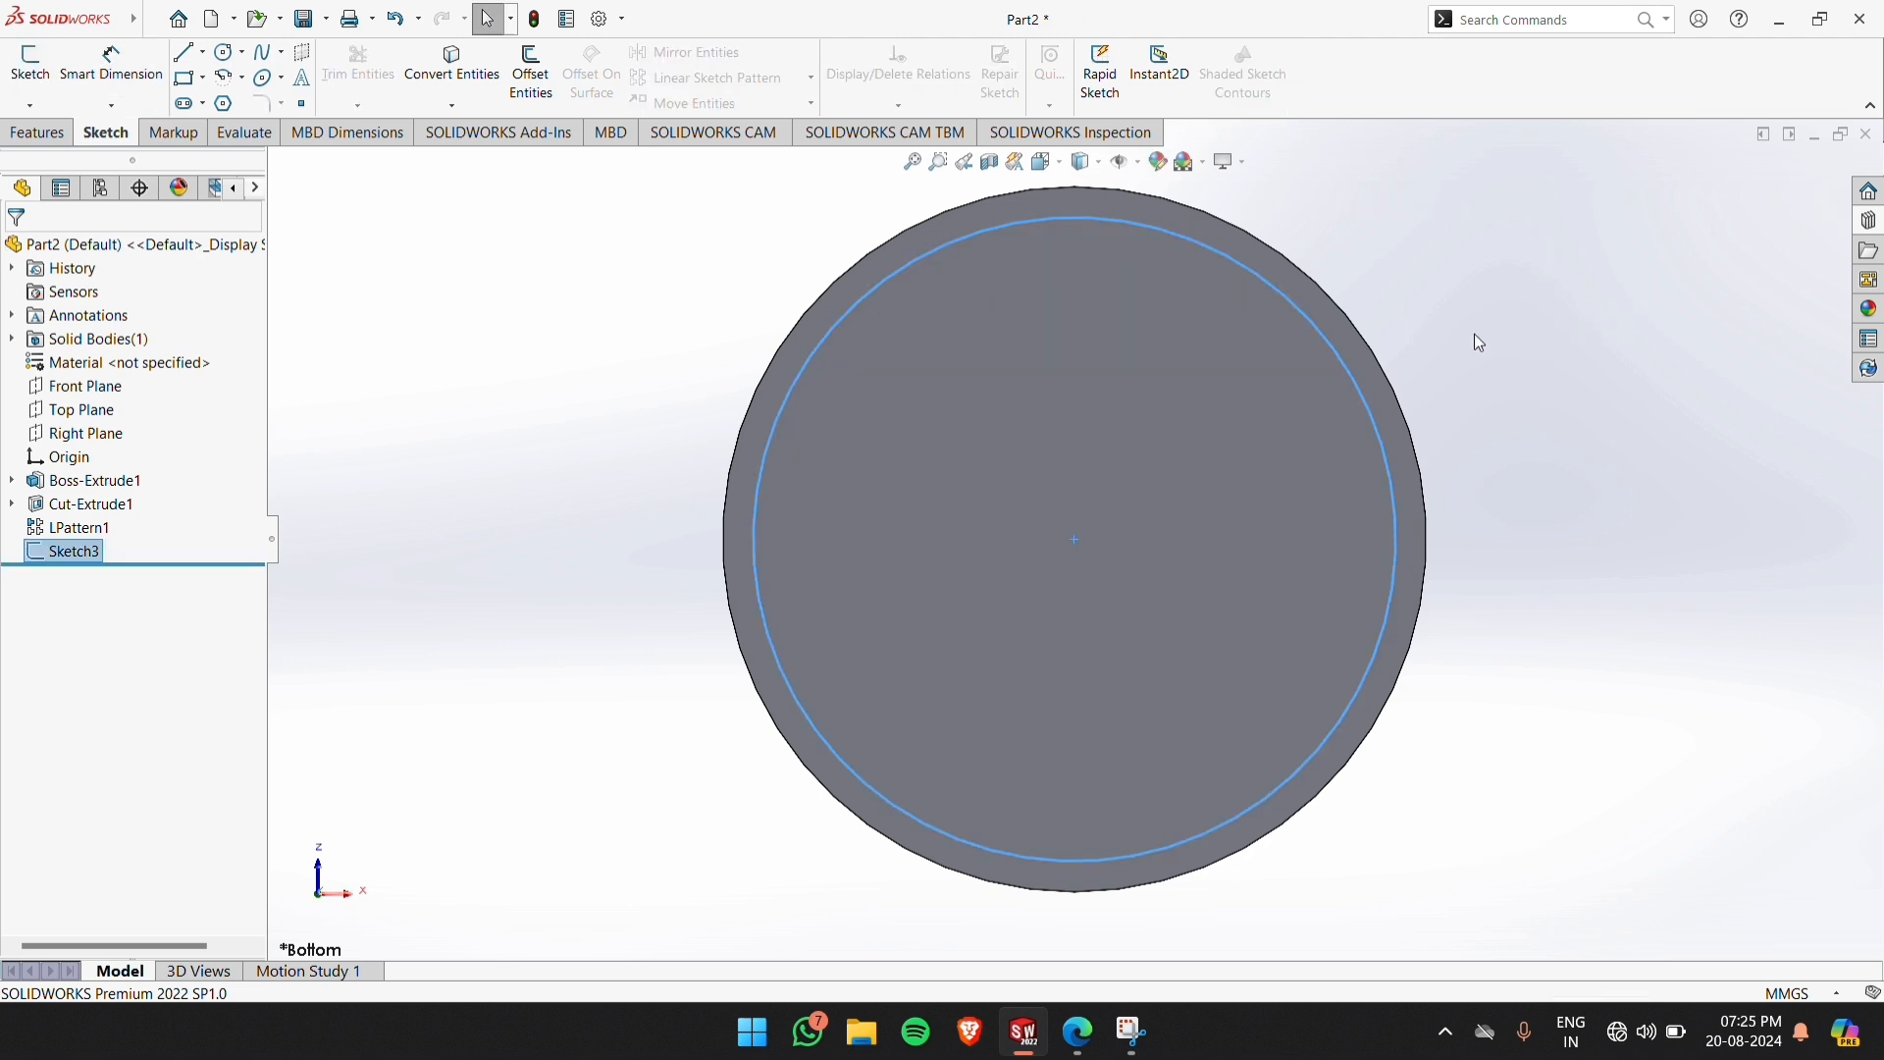
Hollow the cylinder from its bottom face with a Blind Extruded Cut of the circle, 65 mm deep
scroll(1459, 353, down, 1)
middle_drag(1457, 355, 1491, 521)
scroll(1492, 521, up, 3)
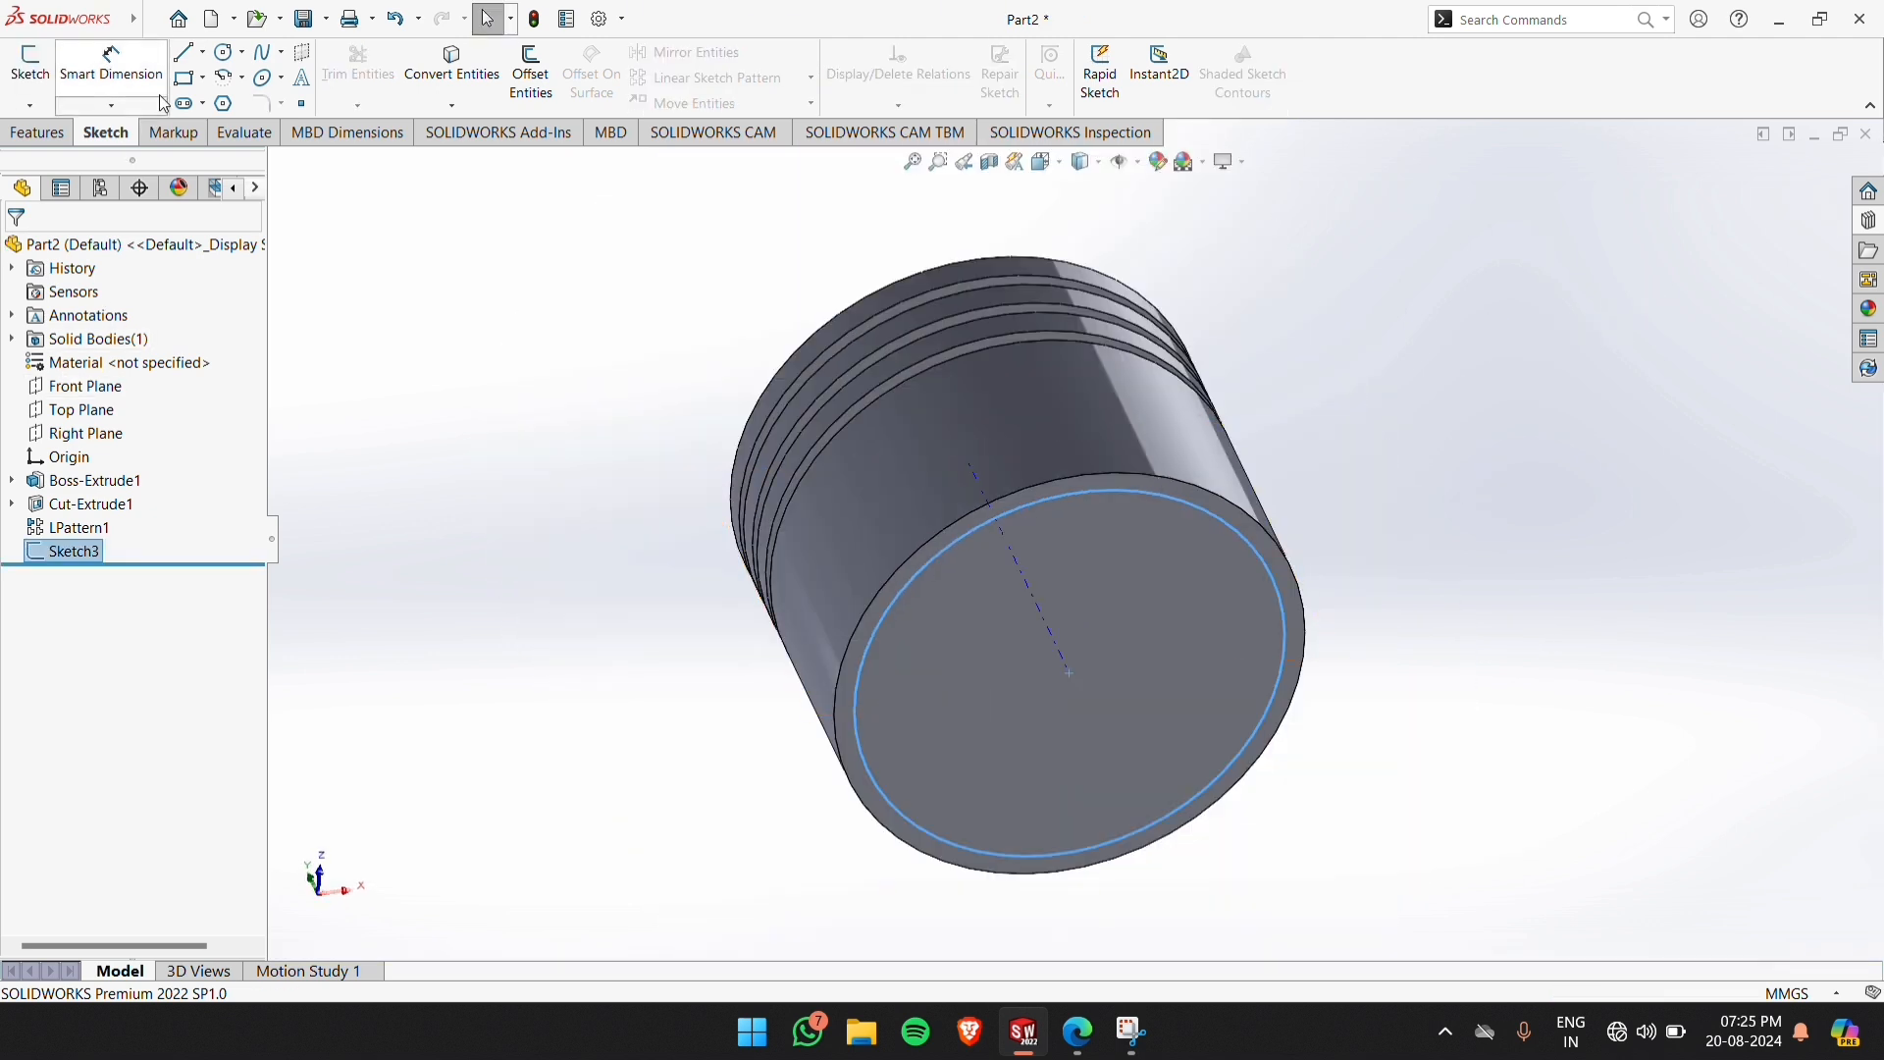
click(39, 133)
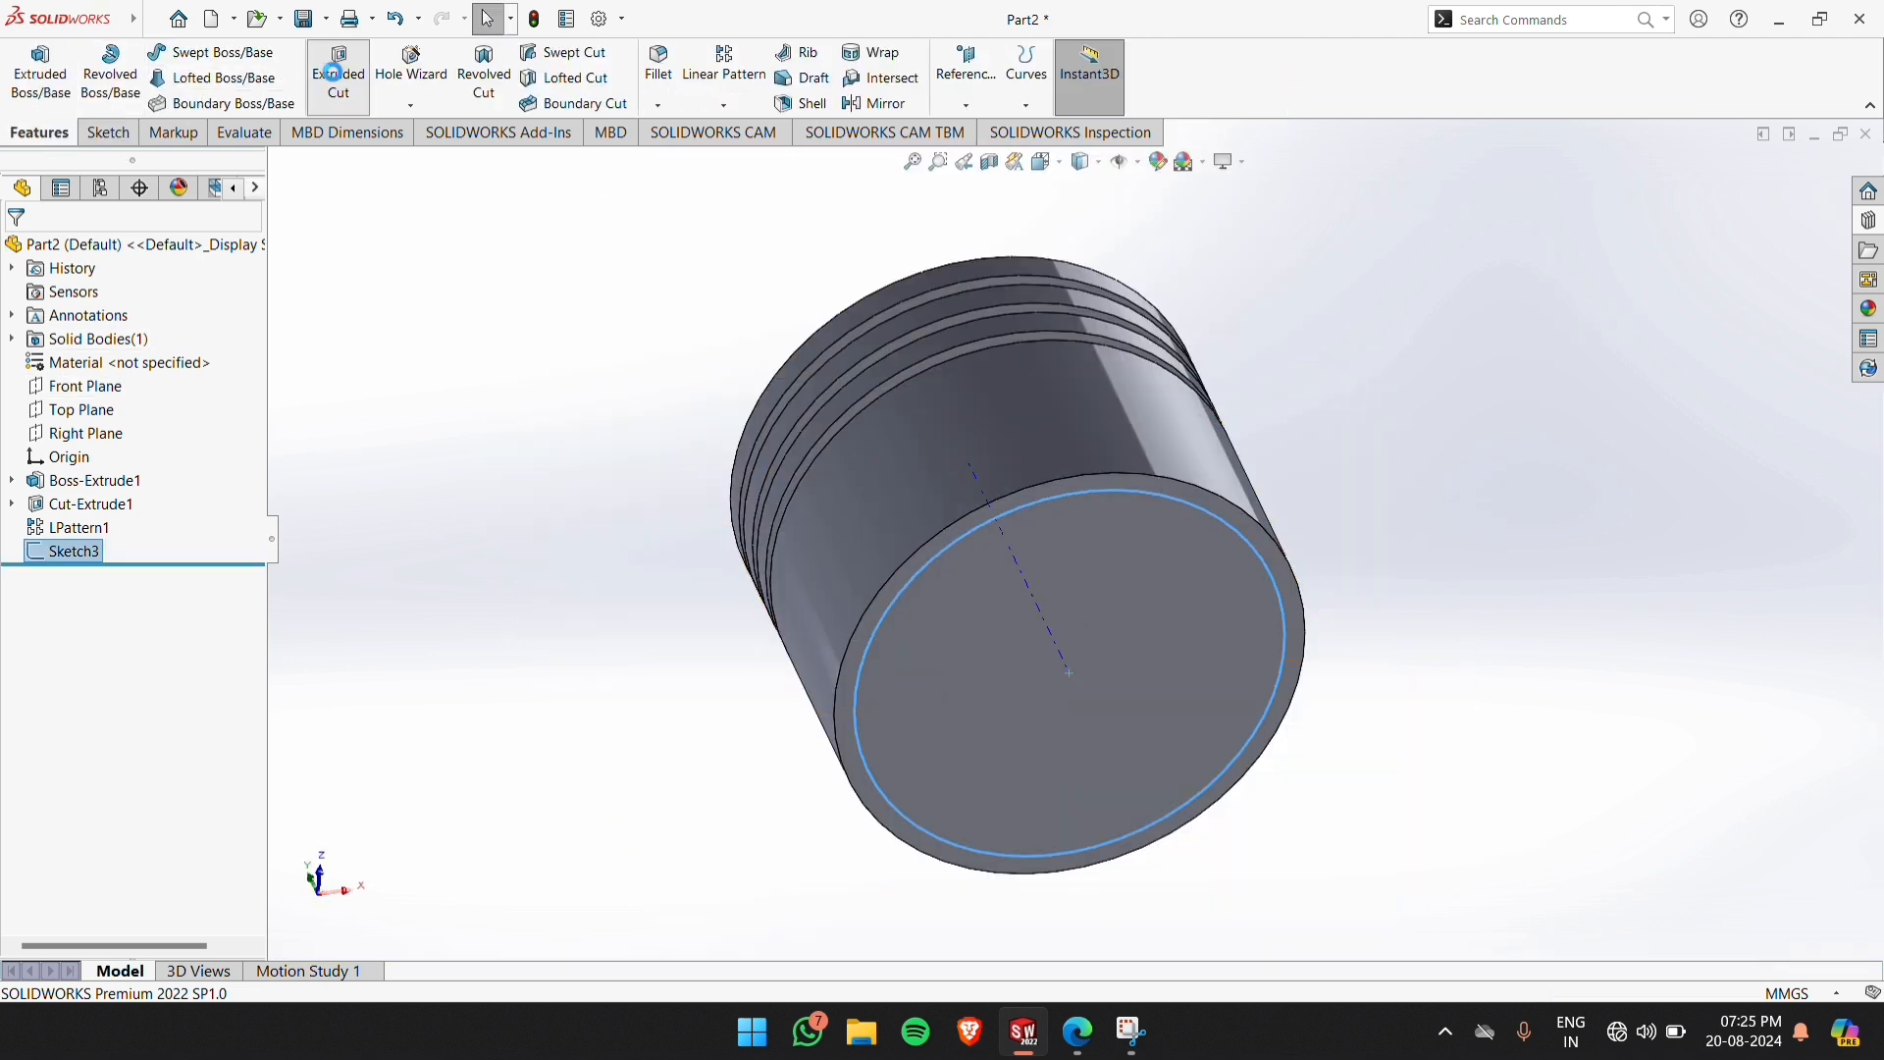
click(333, 74)
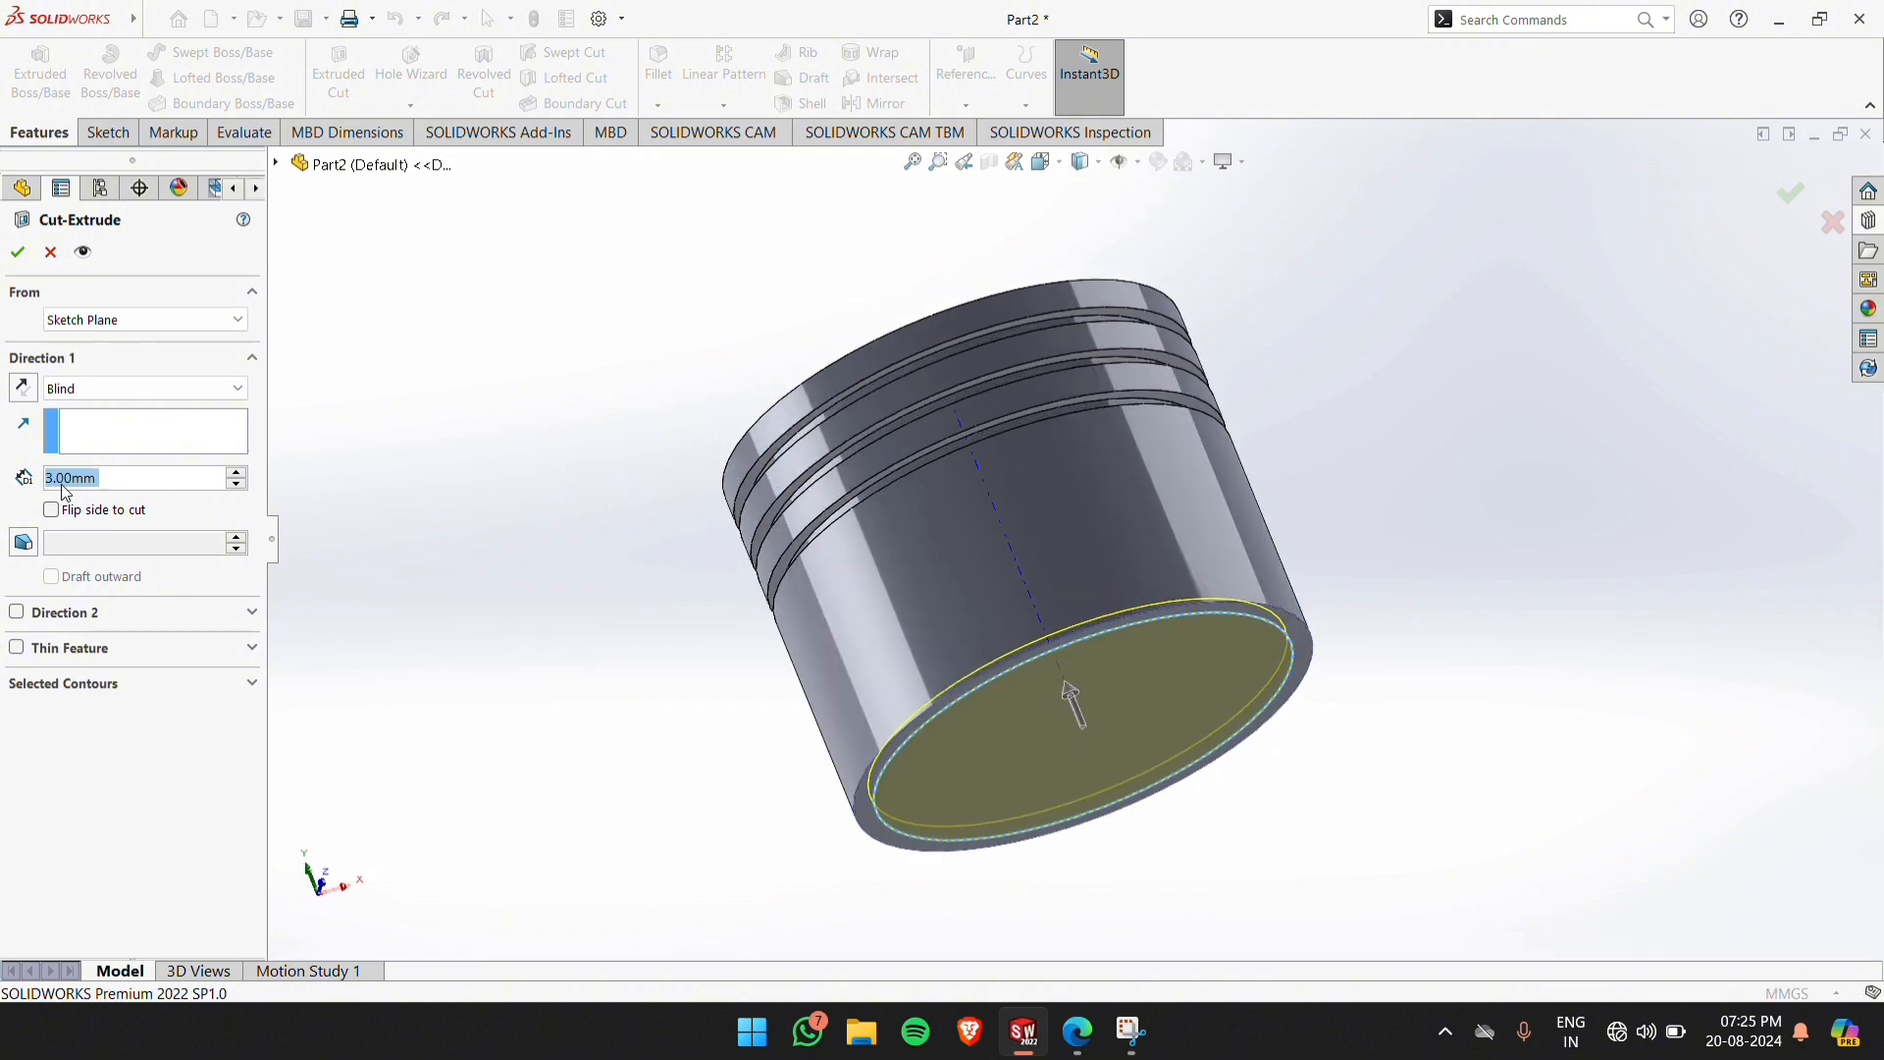
text(65)
key(Return)
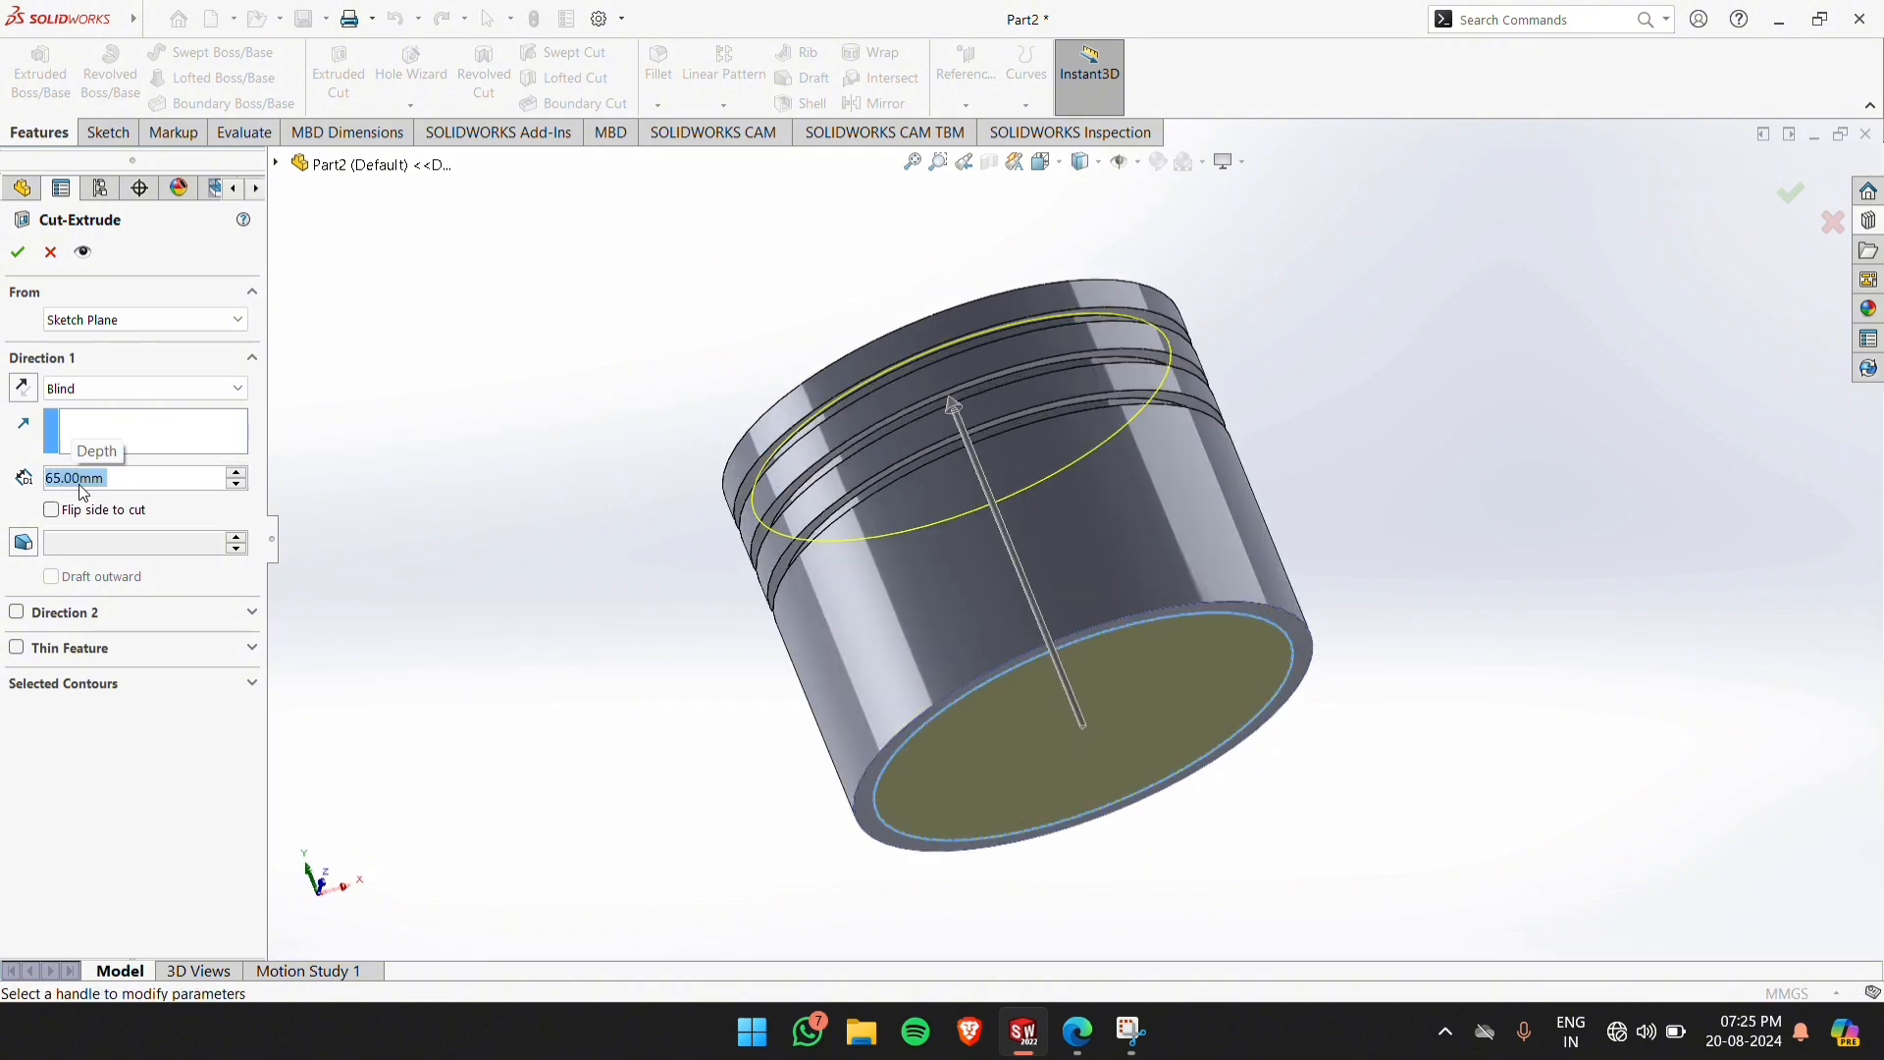
click(19, 253)
middle_drag(1604, 585, 1532, 517)
click(1531, 517)
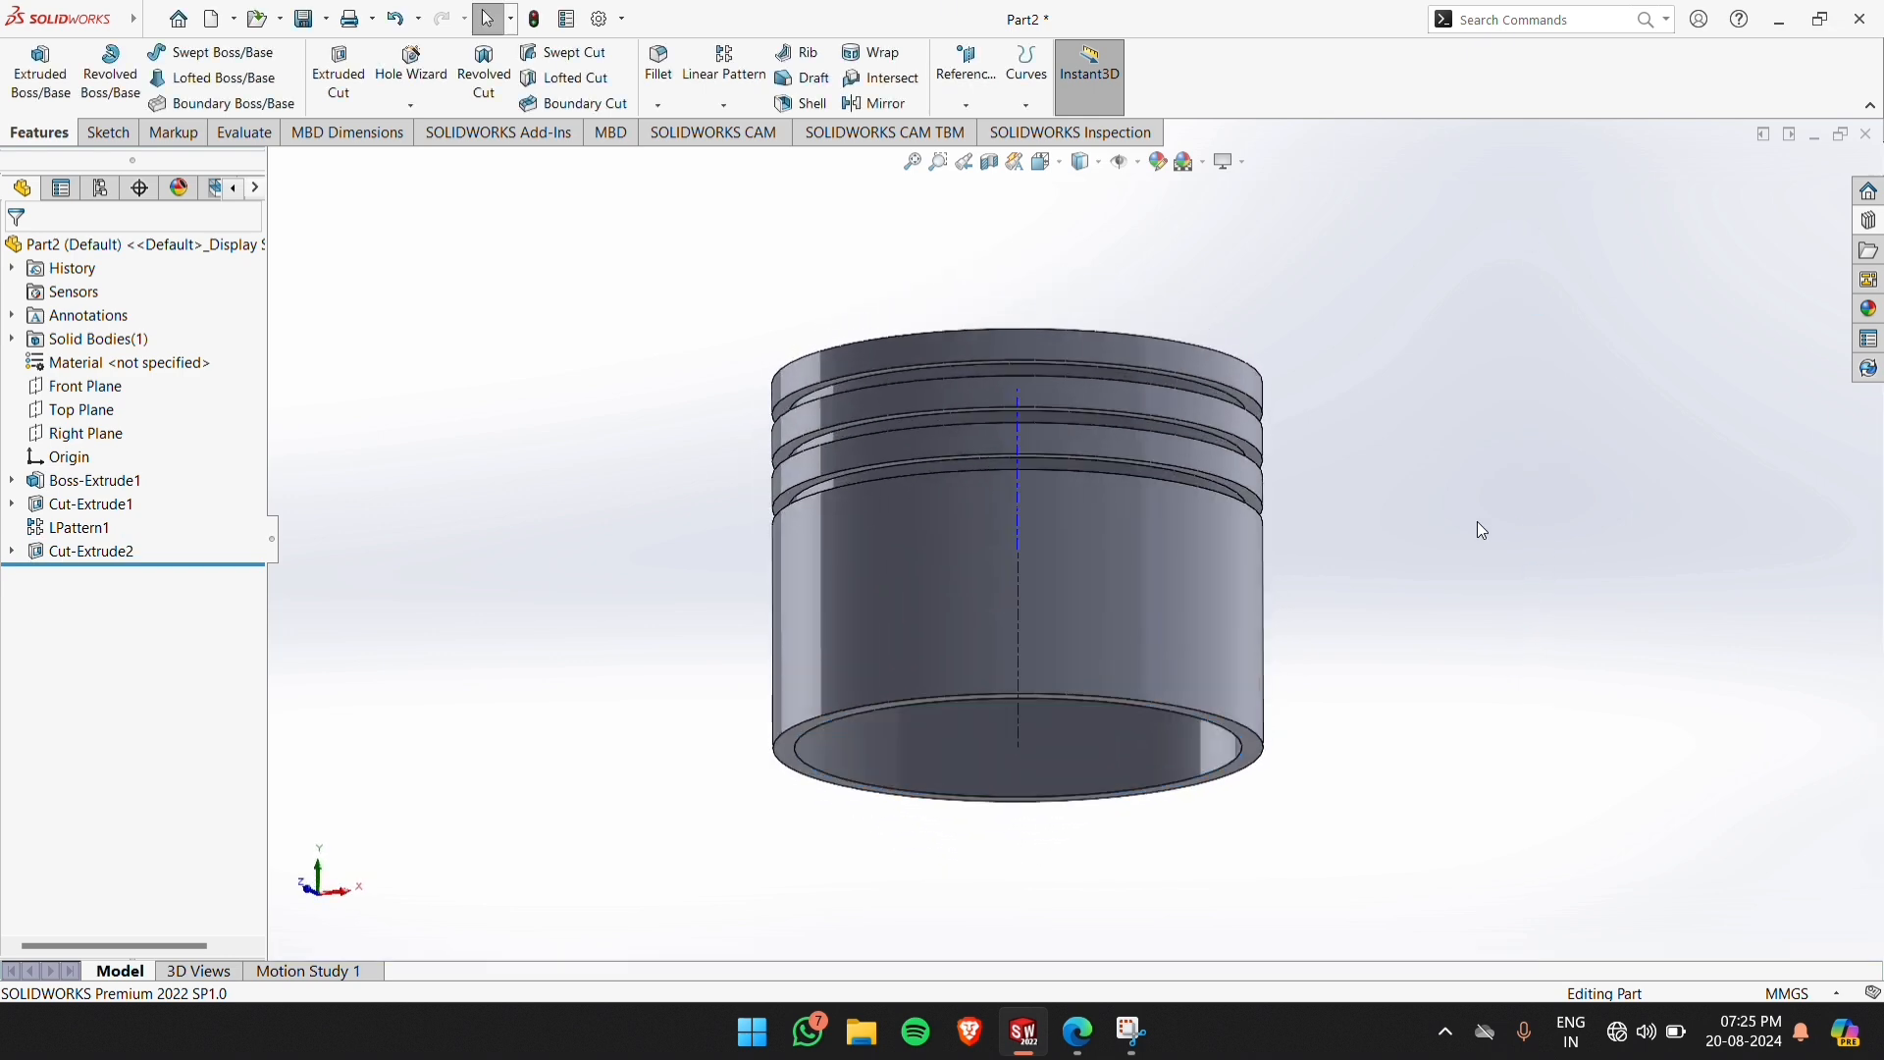
Check the piston drawing PDF in Edge for the remaining dimensions, and return to Part2 in SOLIDWORKS
mouse_move(1078, 1033)
click(1101, 937)
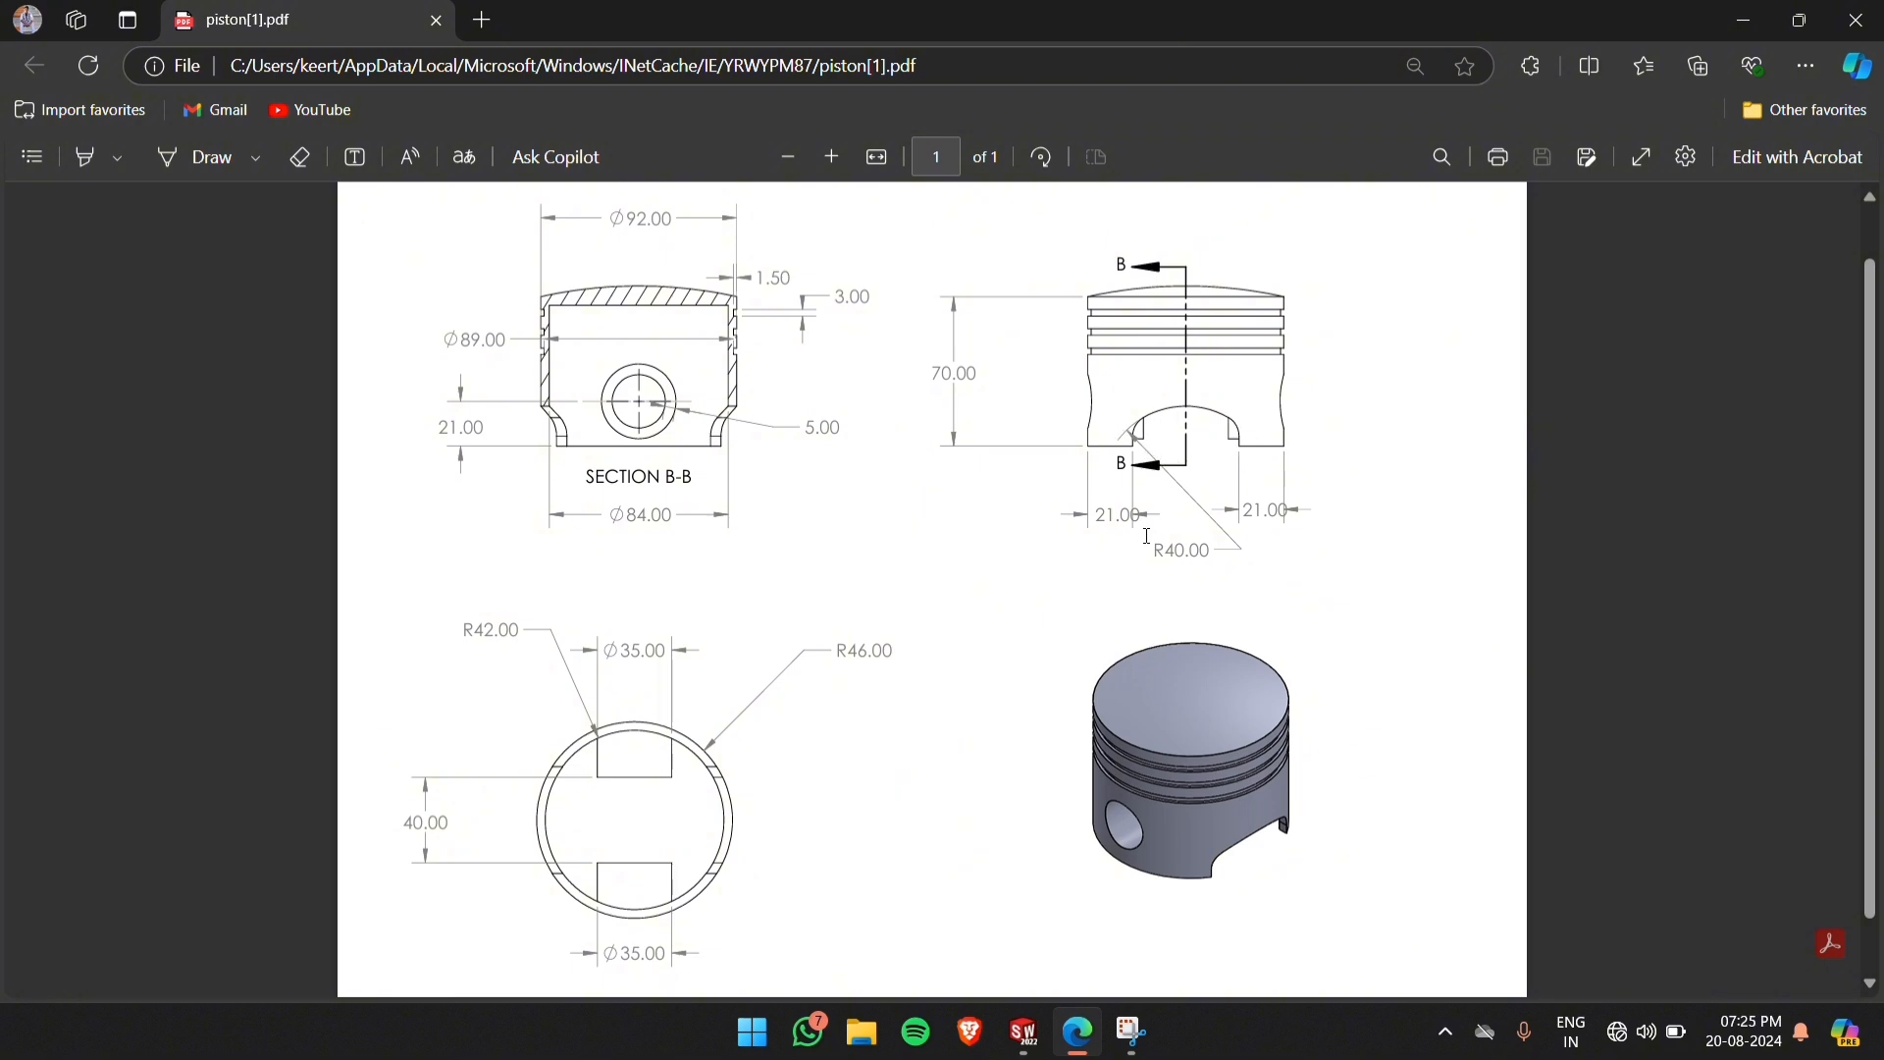
mouse_move(1030, 1020)
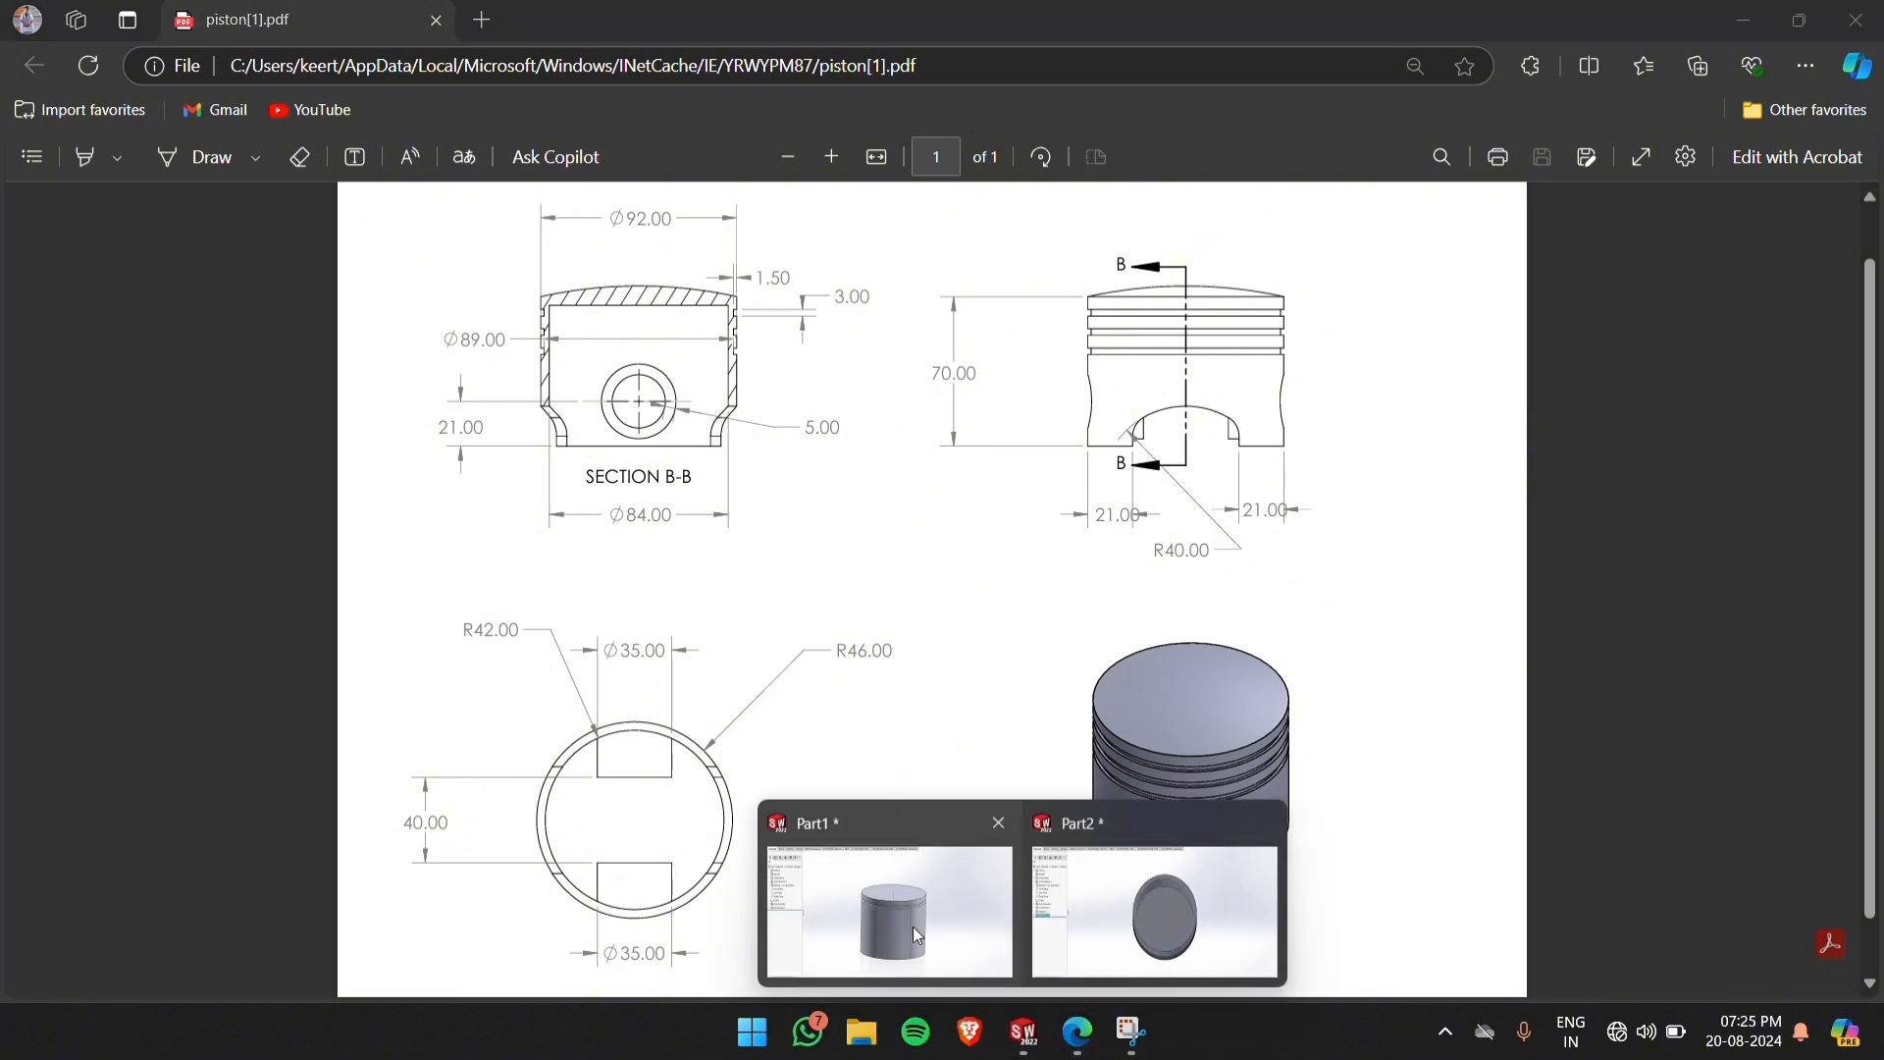
click(1012, 900)
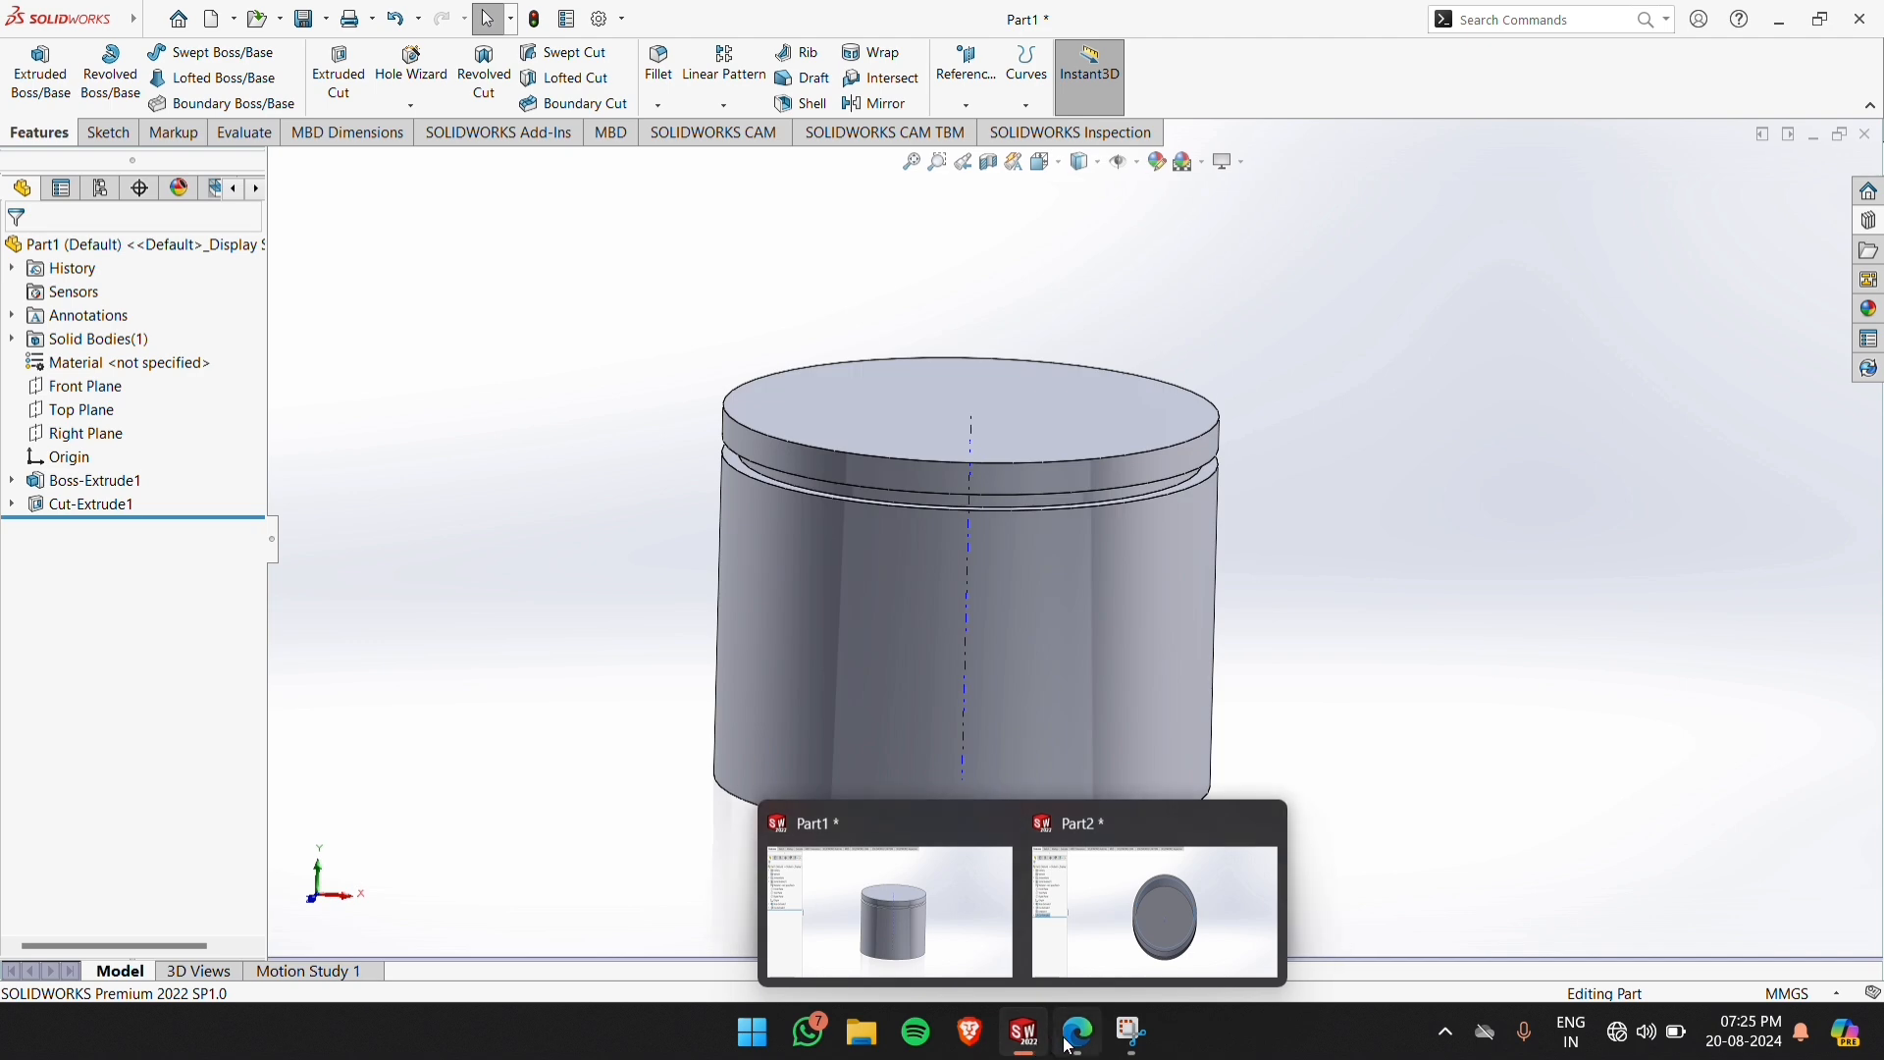
mouse_move(1074, 1036)
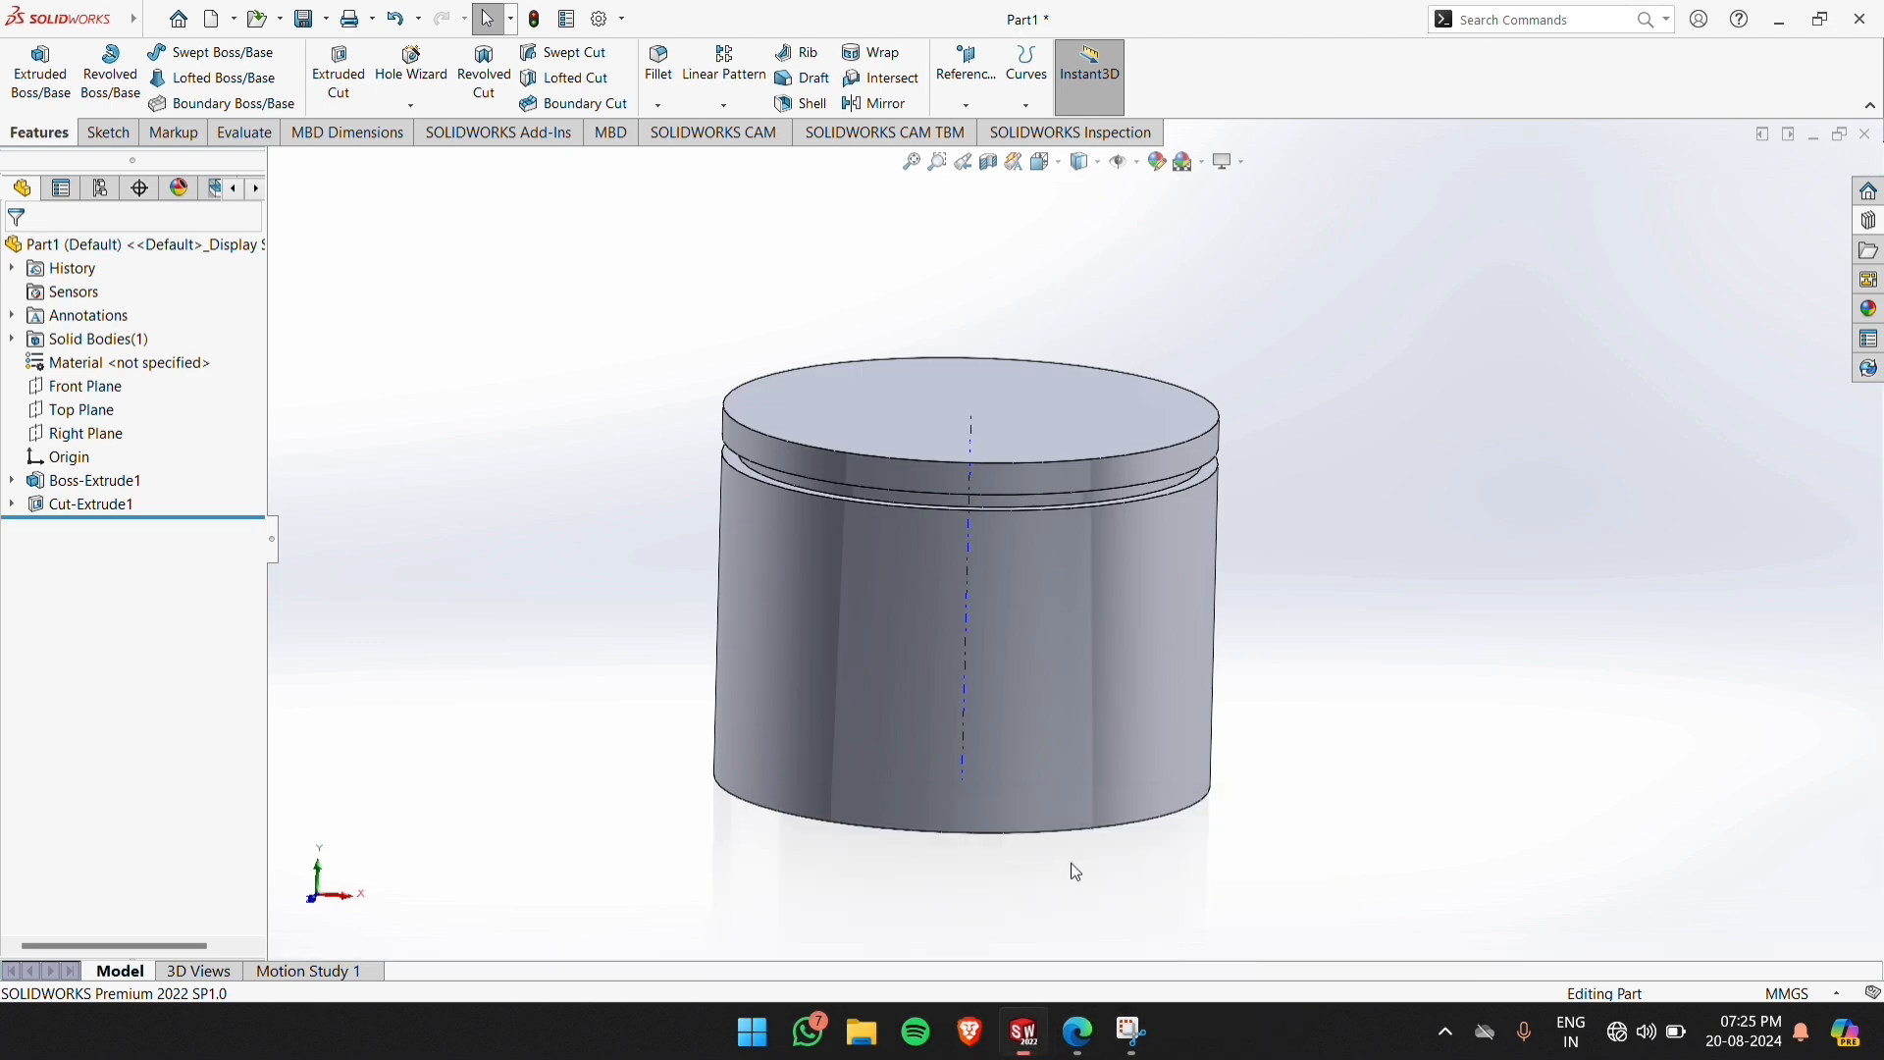
click(1175, 873)
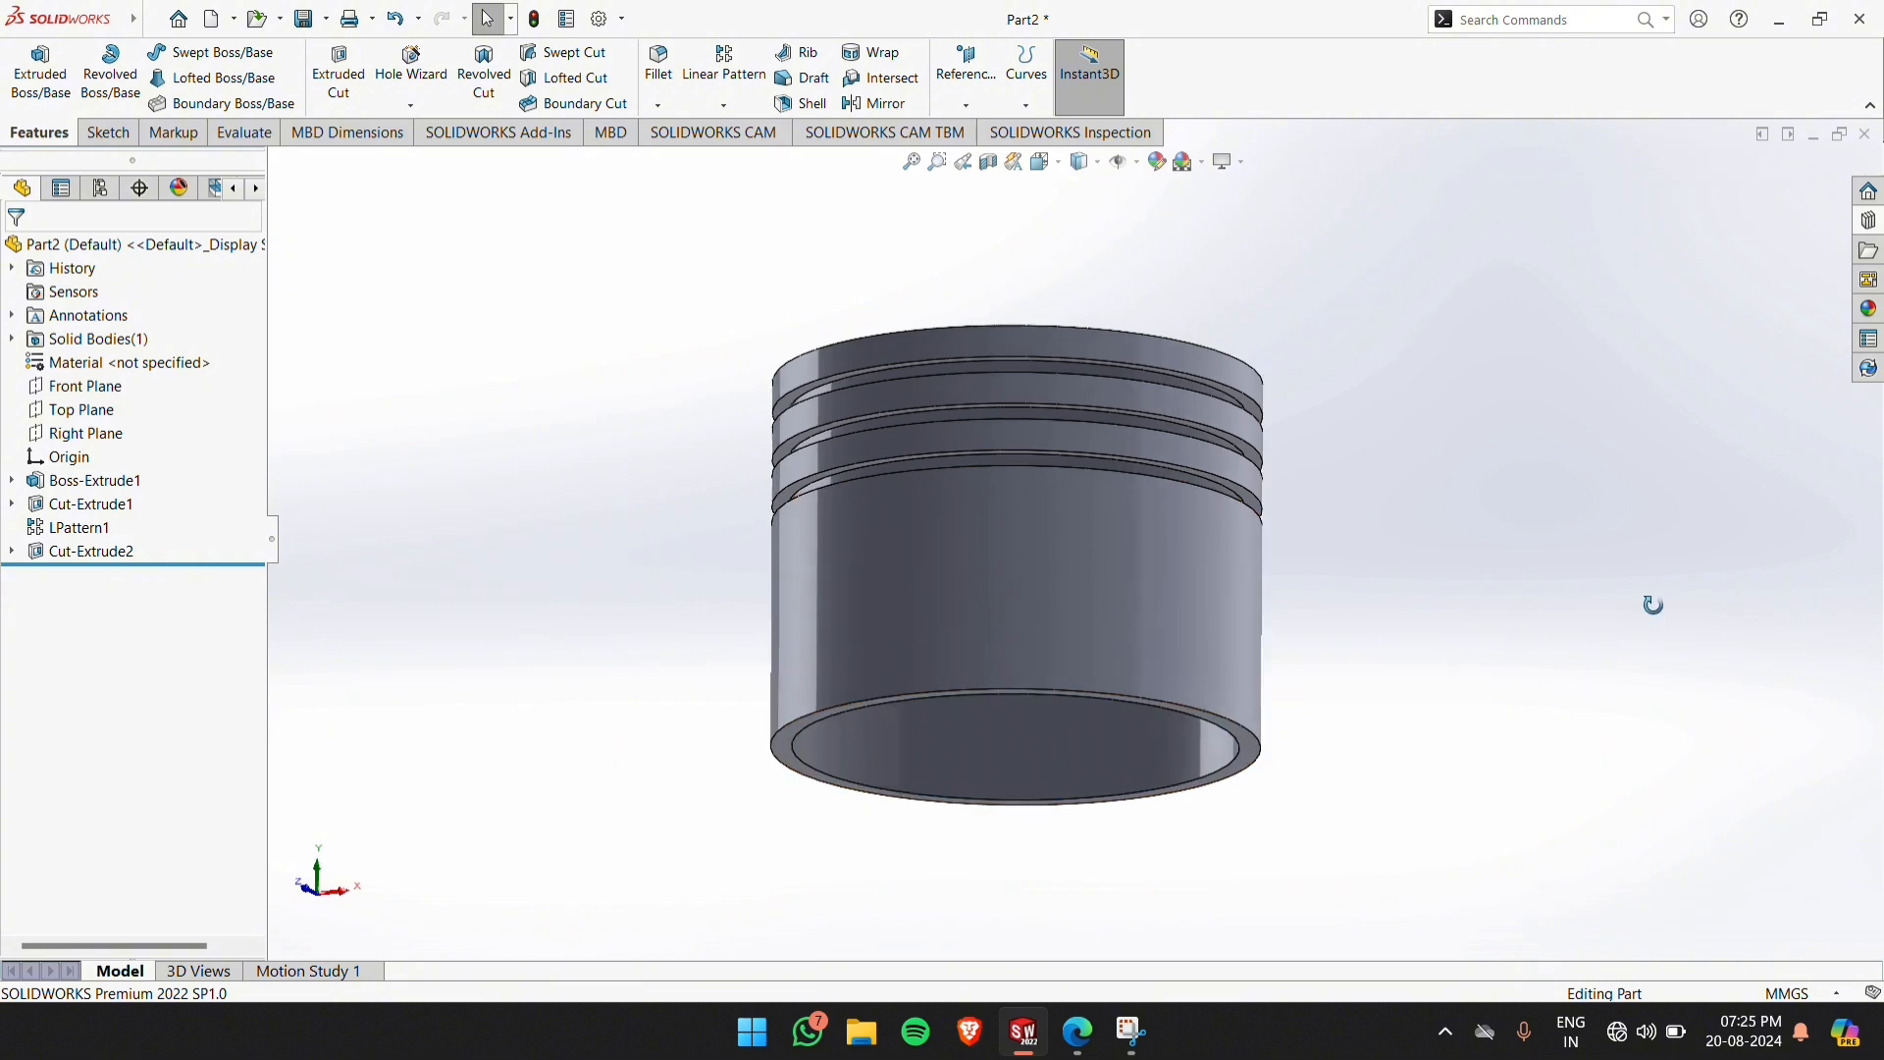
Close the Part1 document without saving its changes, keeping Part2 open
middle_drag(1653, 602, 1538, 583)
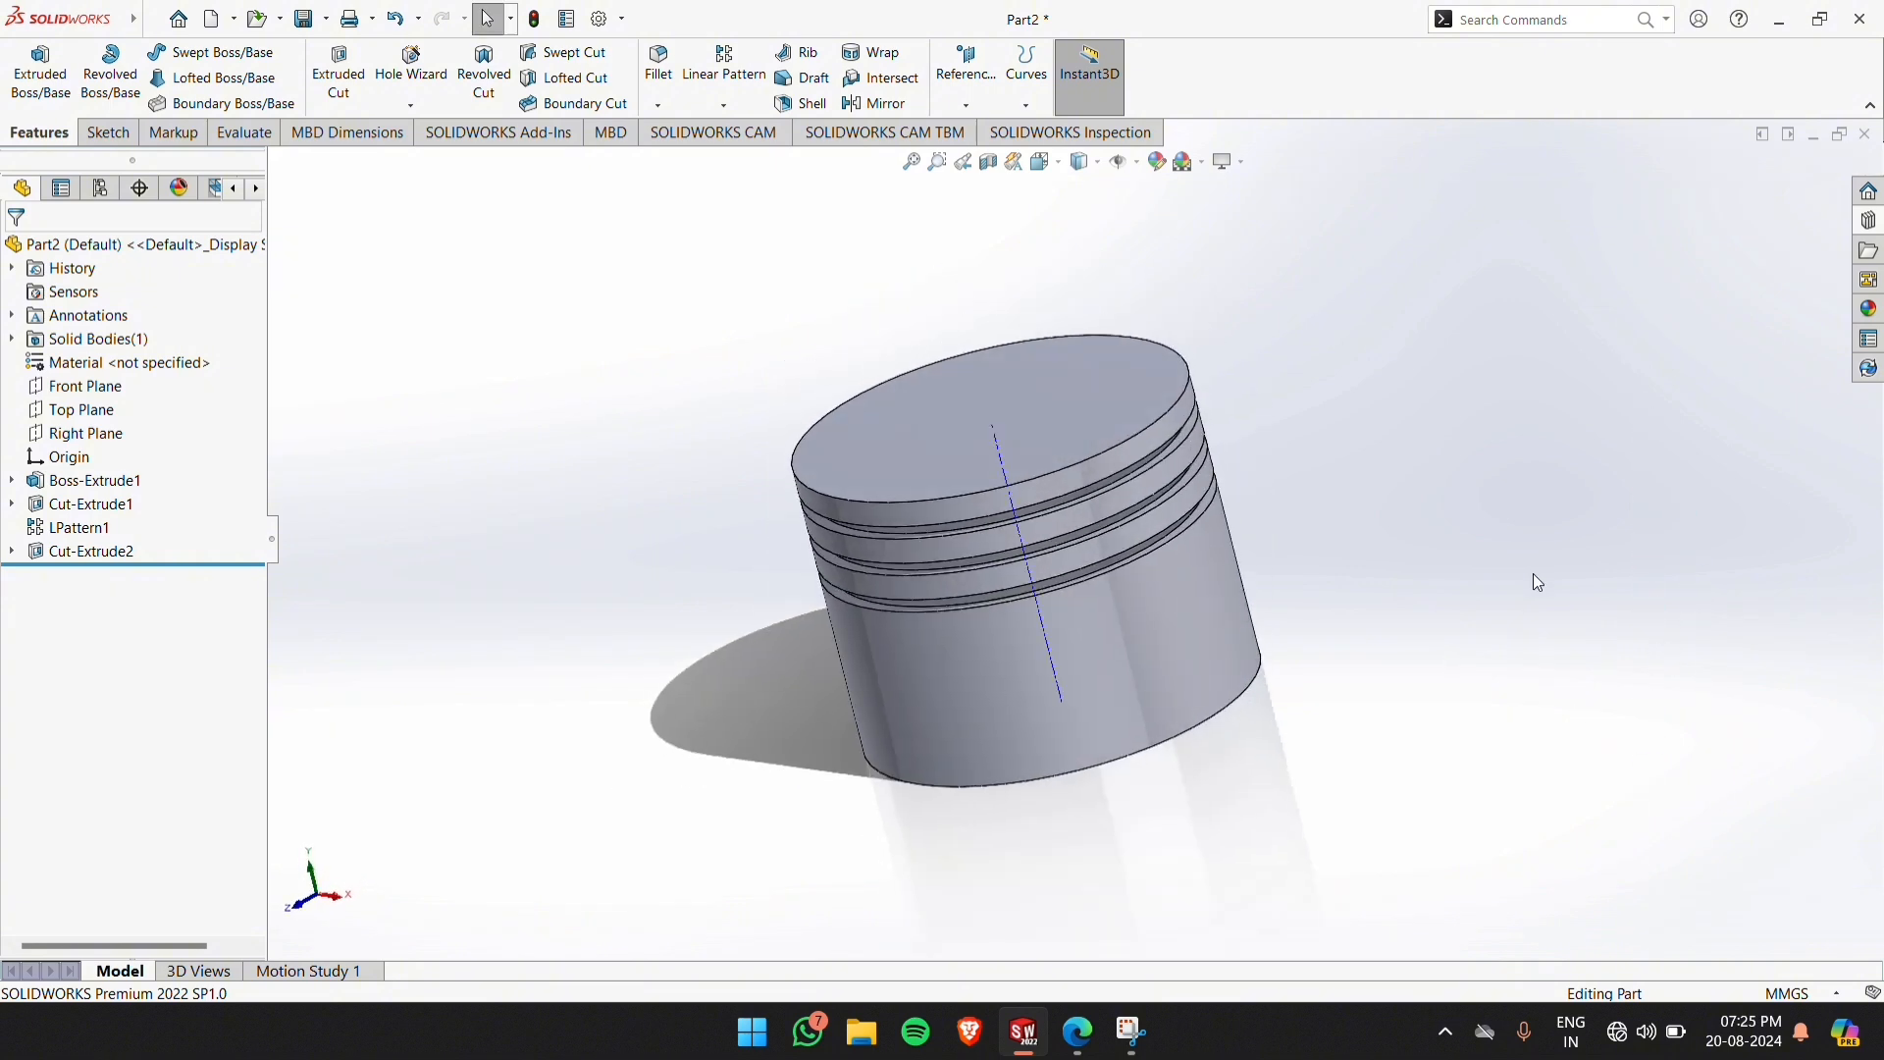
mouse_move(1030, 1052)
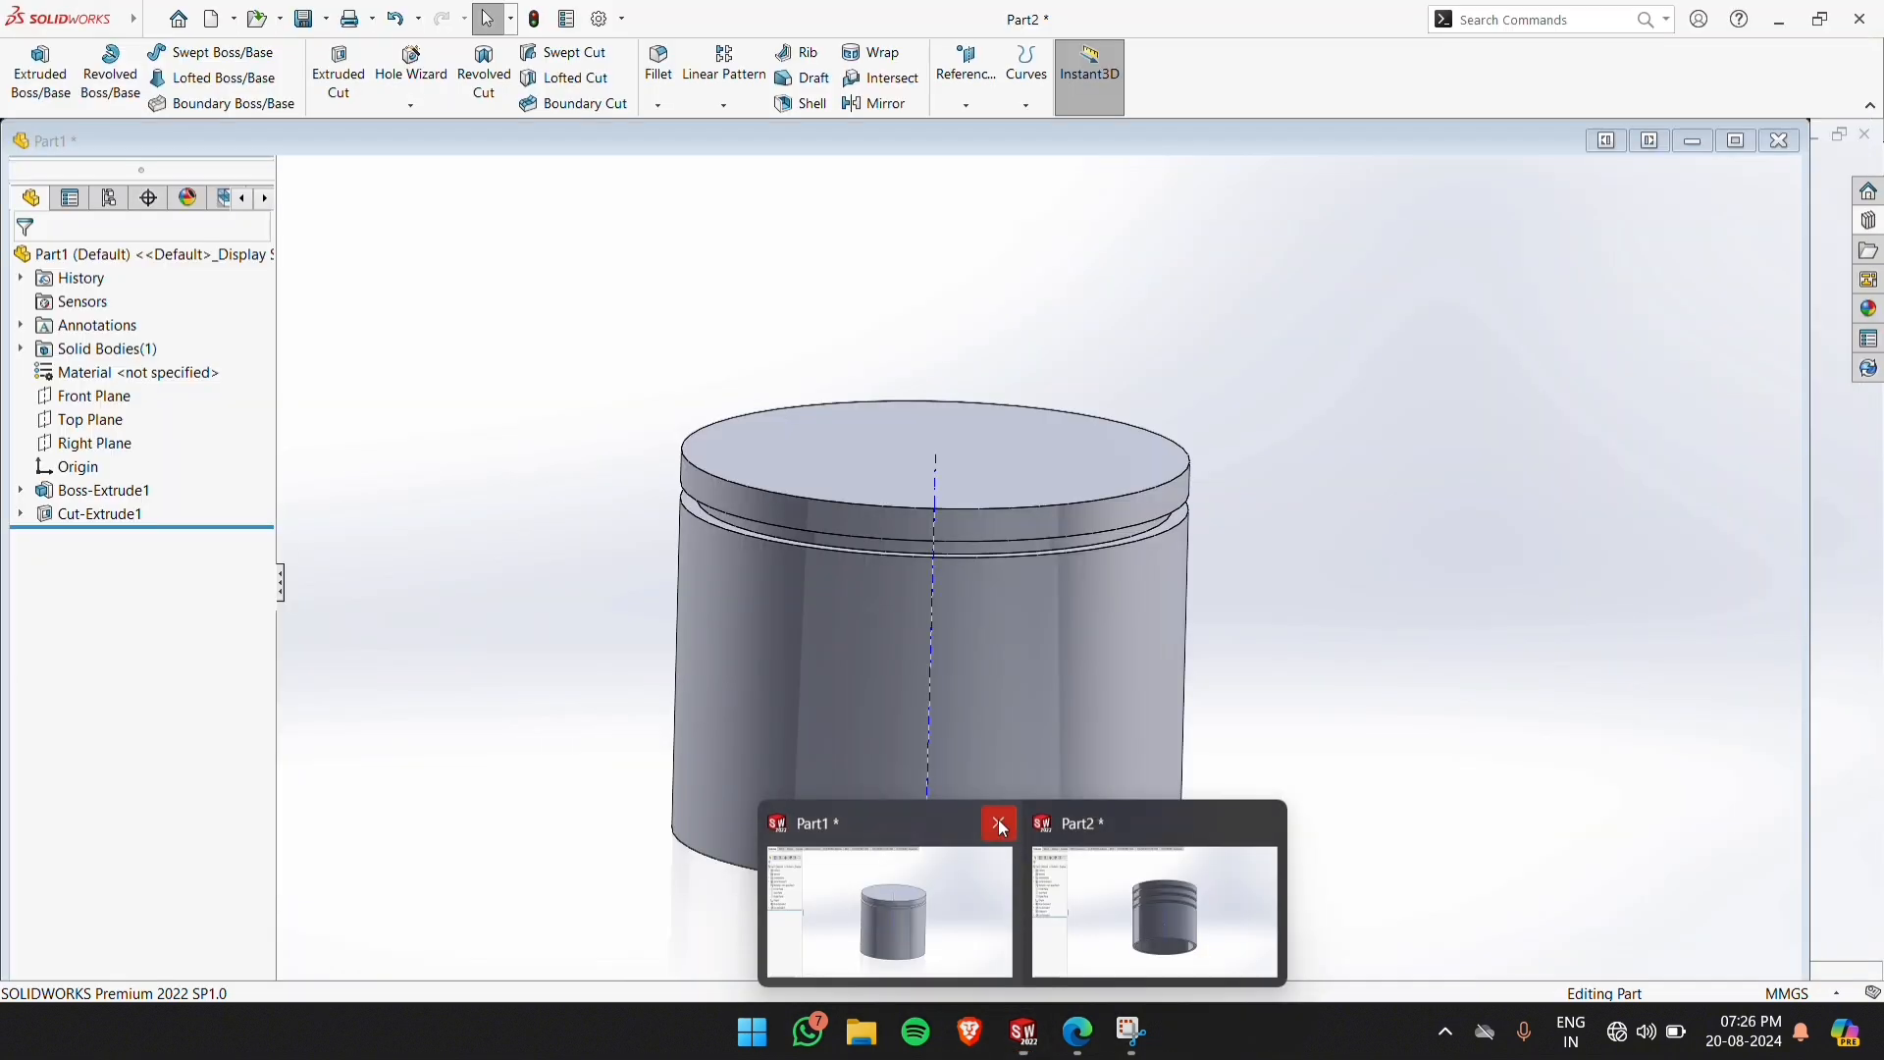
click(998, 820)
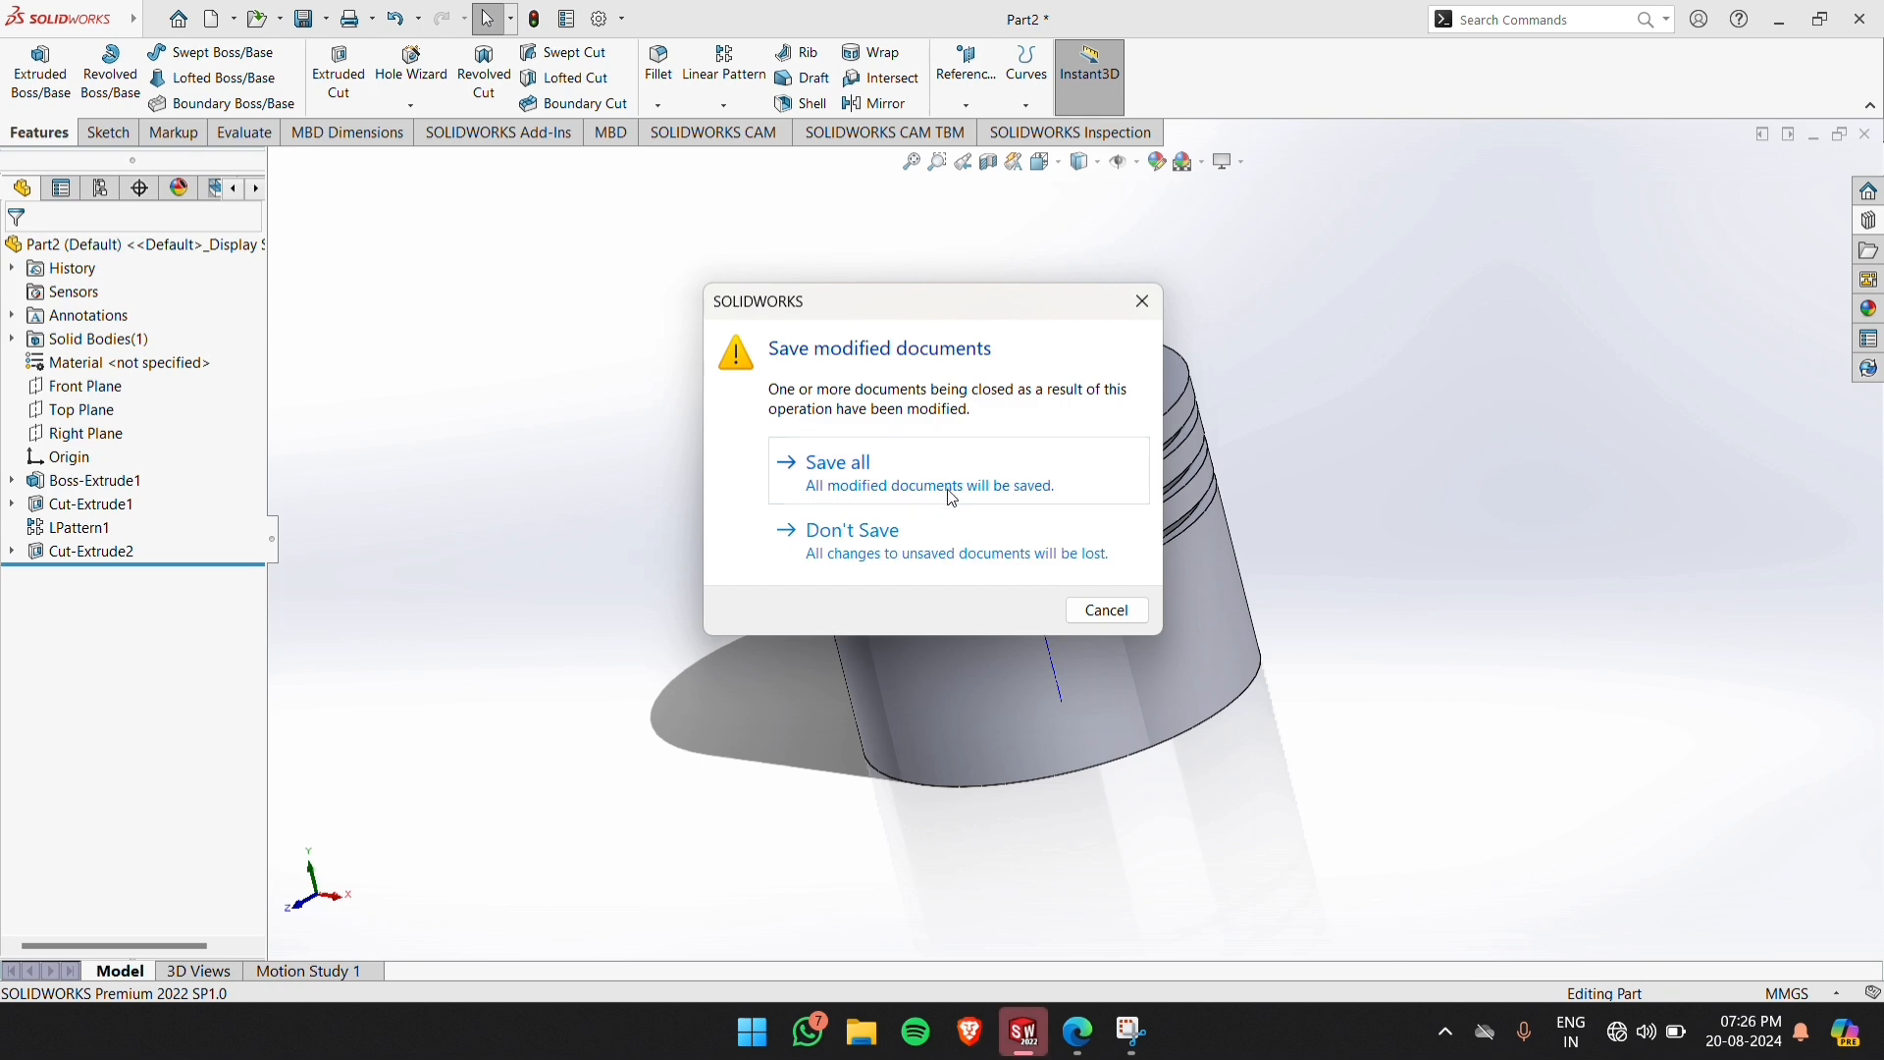
click(940, 531)
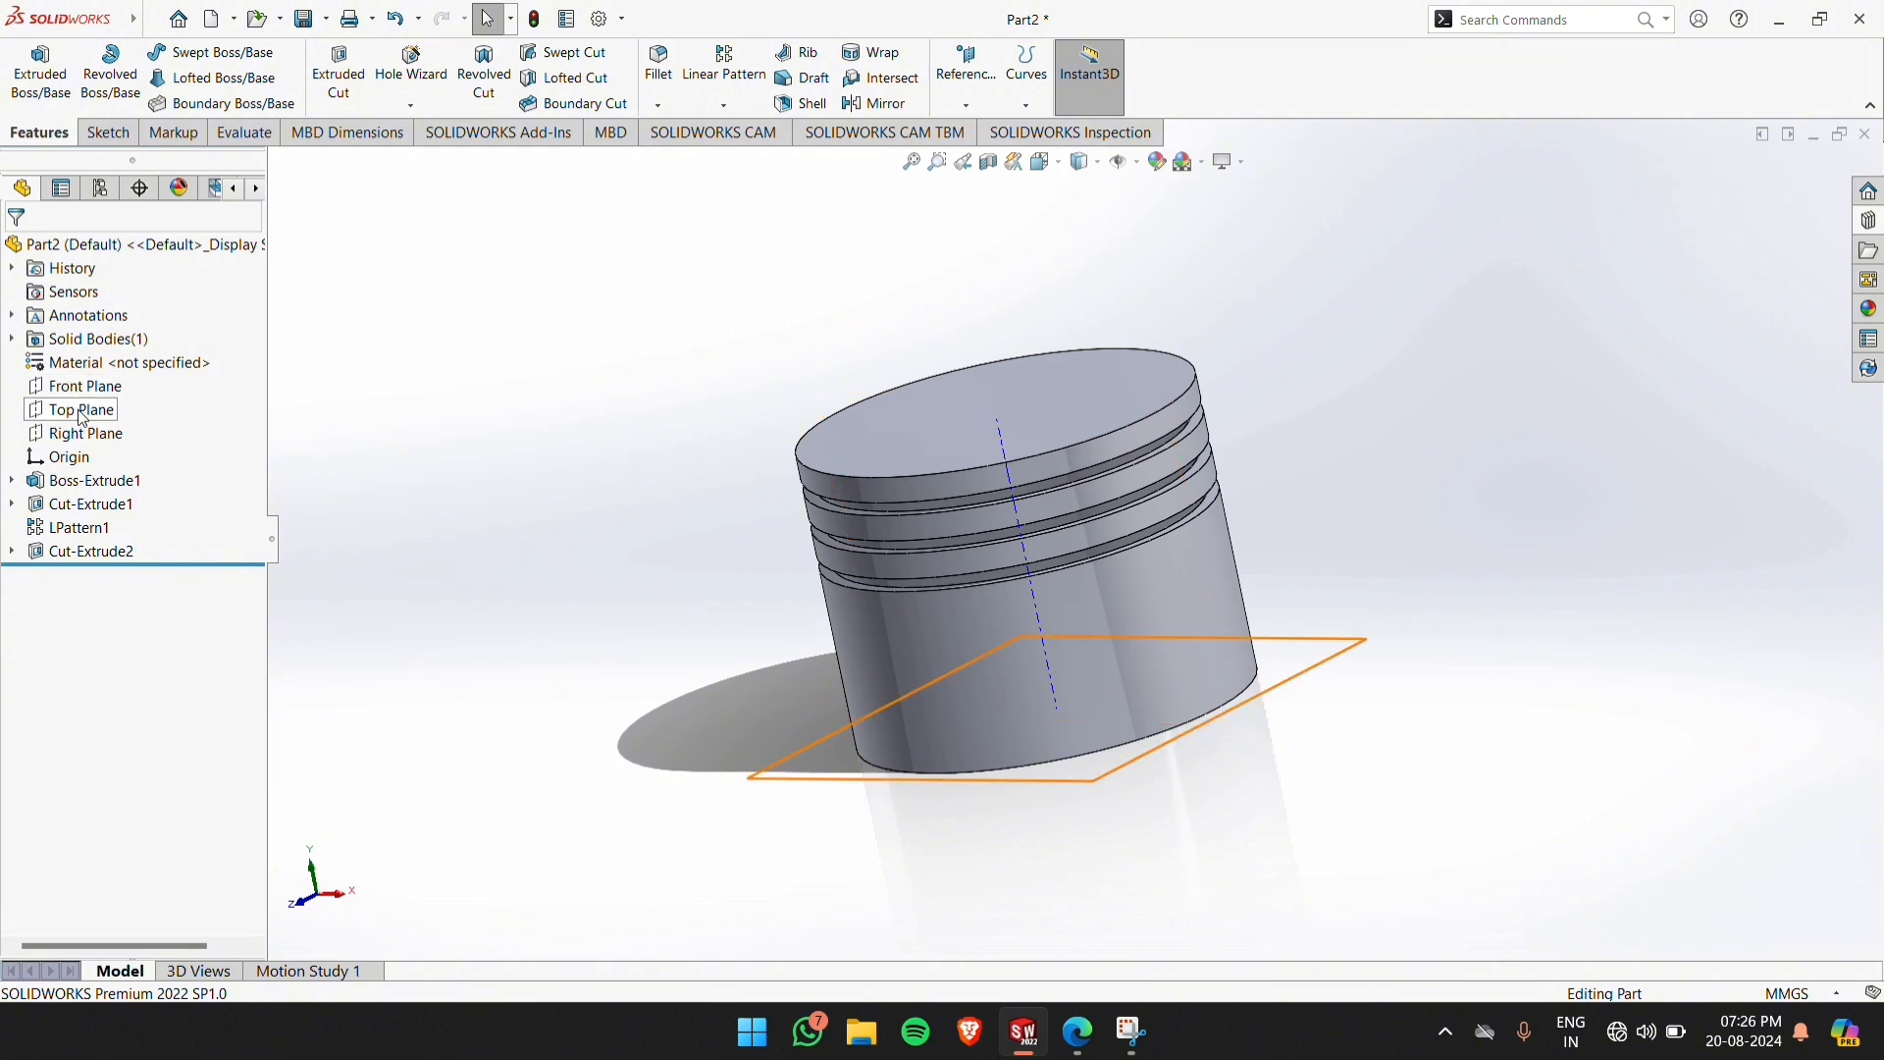
Start a sketch on the Right Plane and draw a vertical line about 11 mm up from the cylinder's bottom edge, left of the origin
click(85, 435)
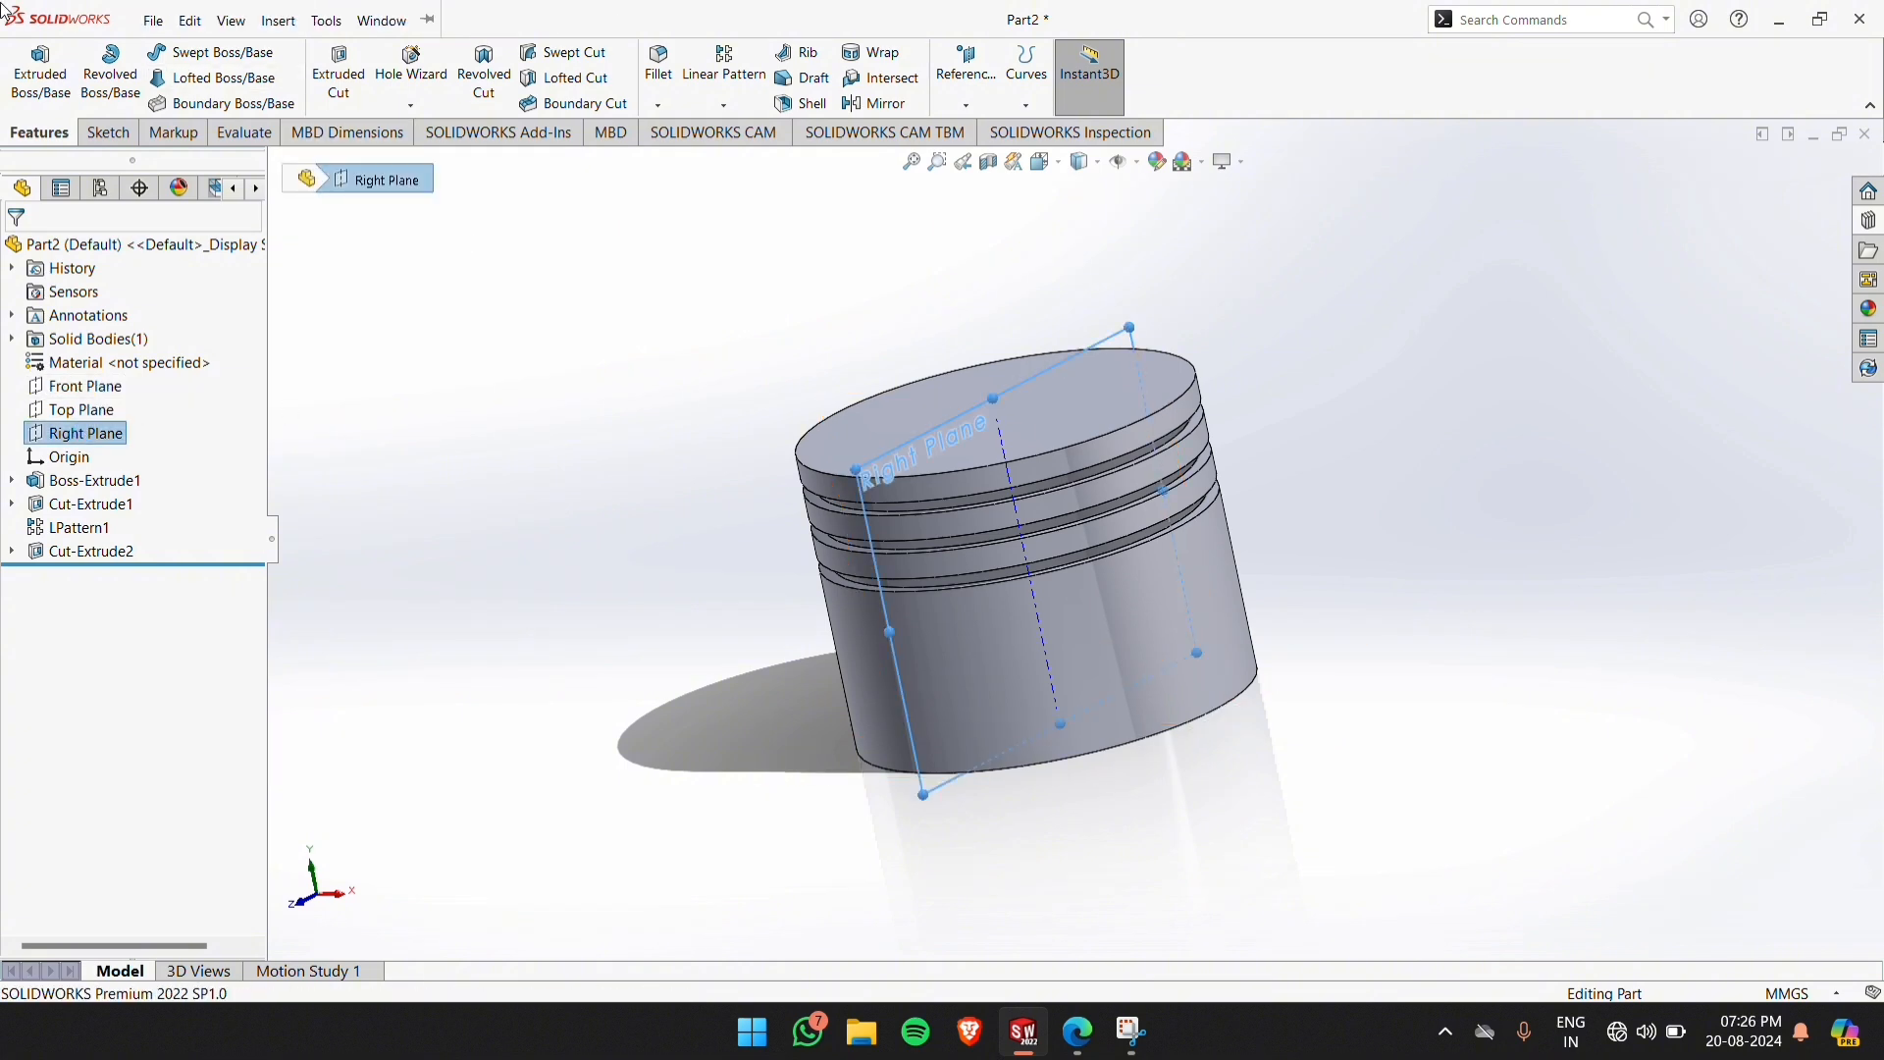
click(92, 137)
click(29, 65)
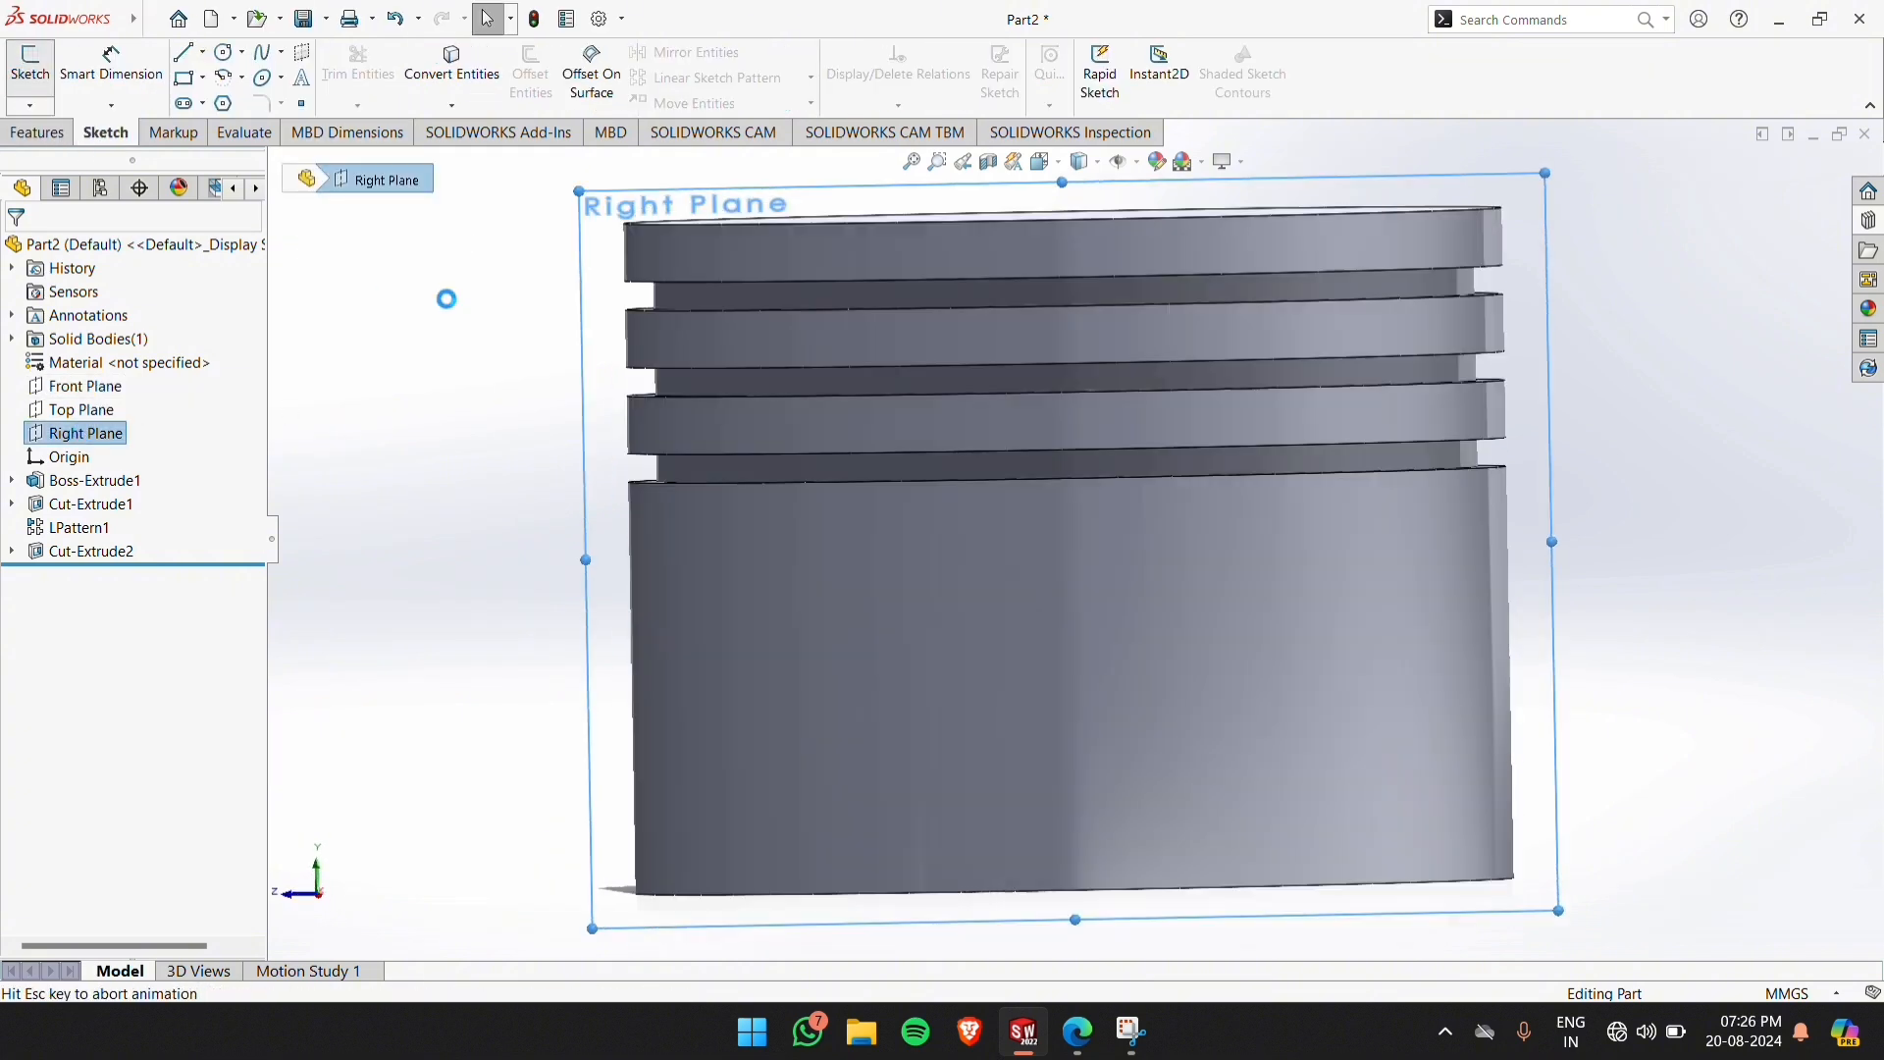
click(464, 227)
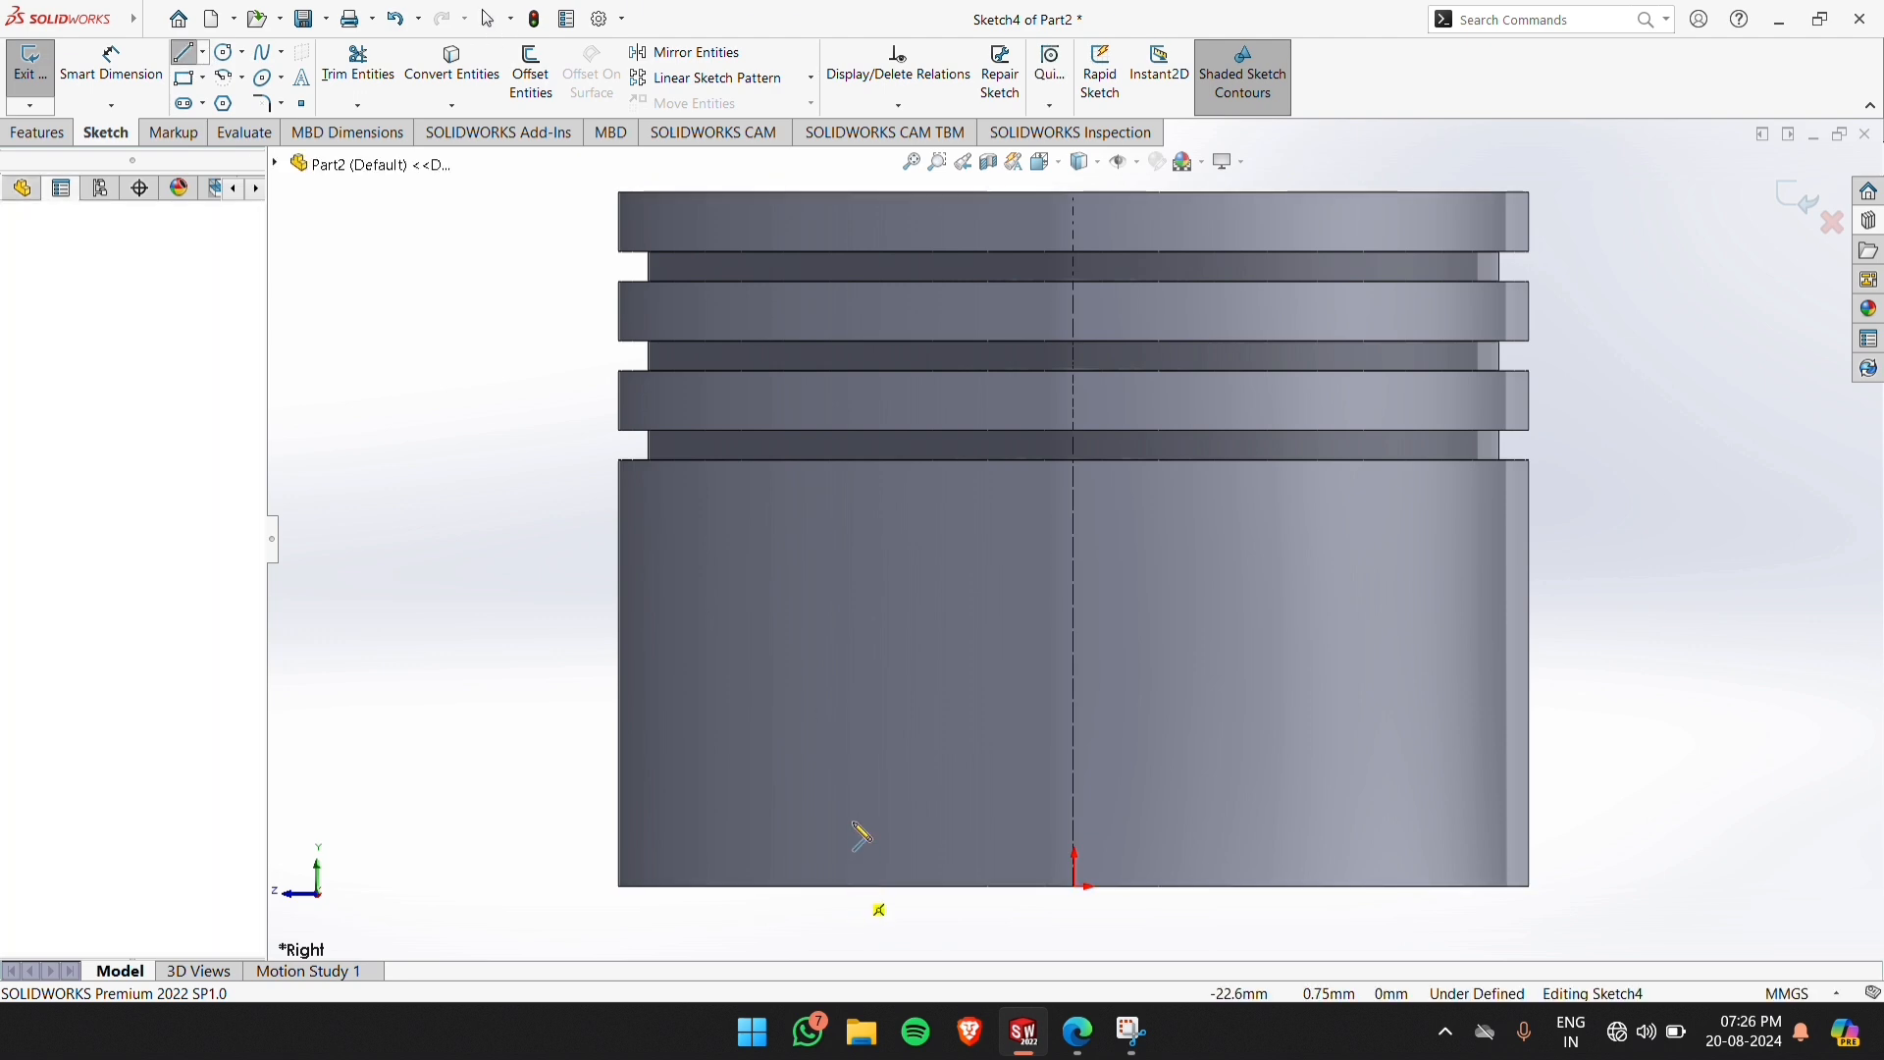
click(851, 779)
key(Escape)
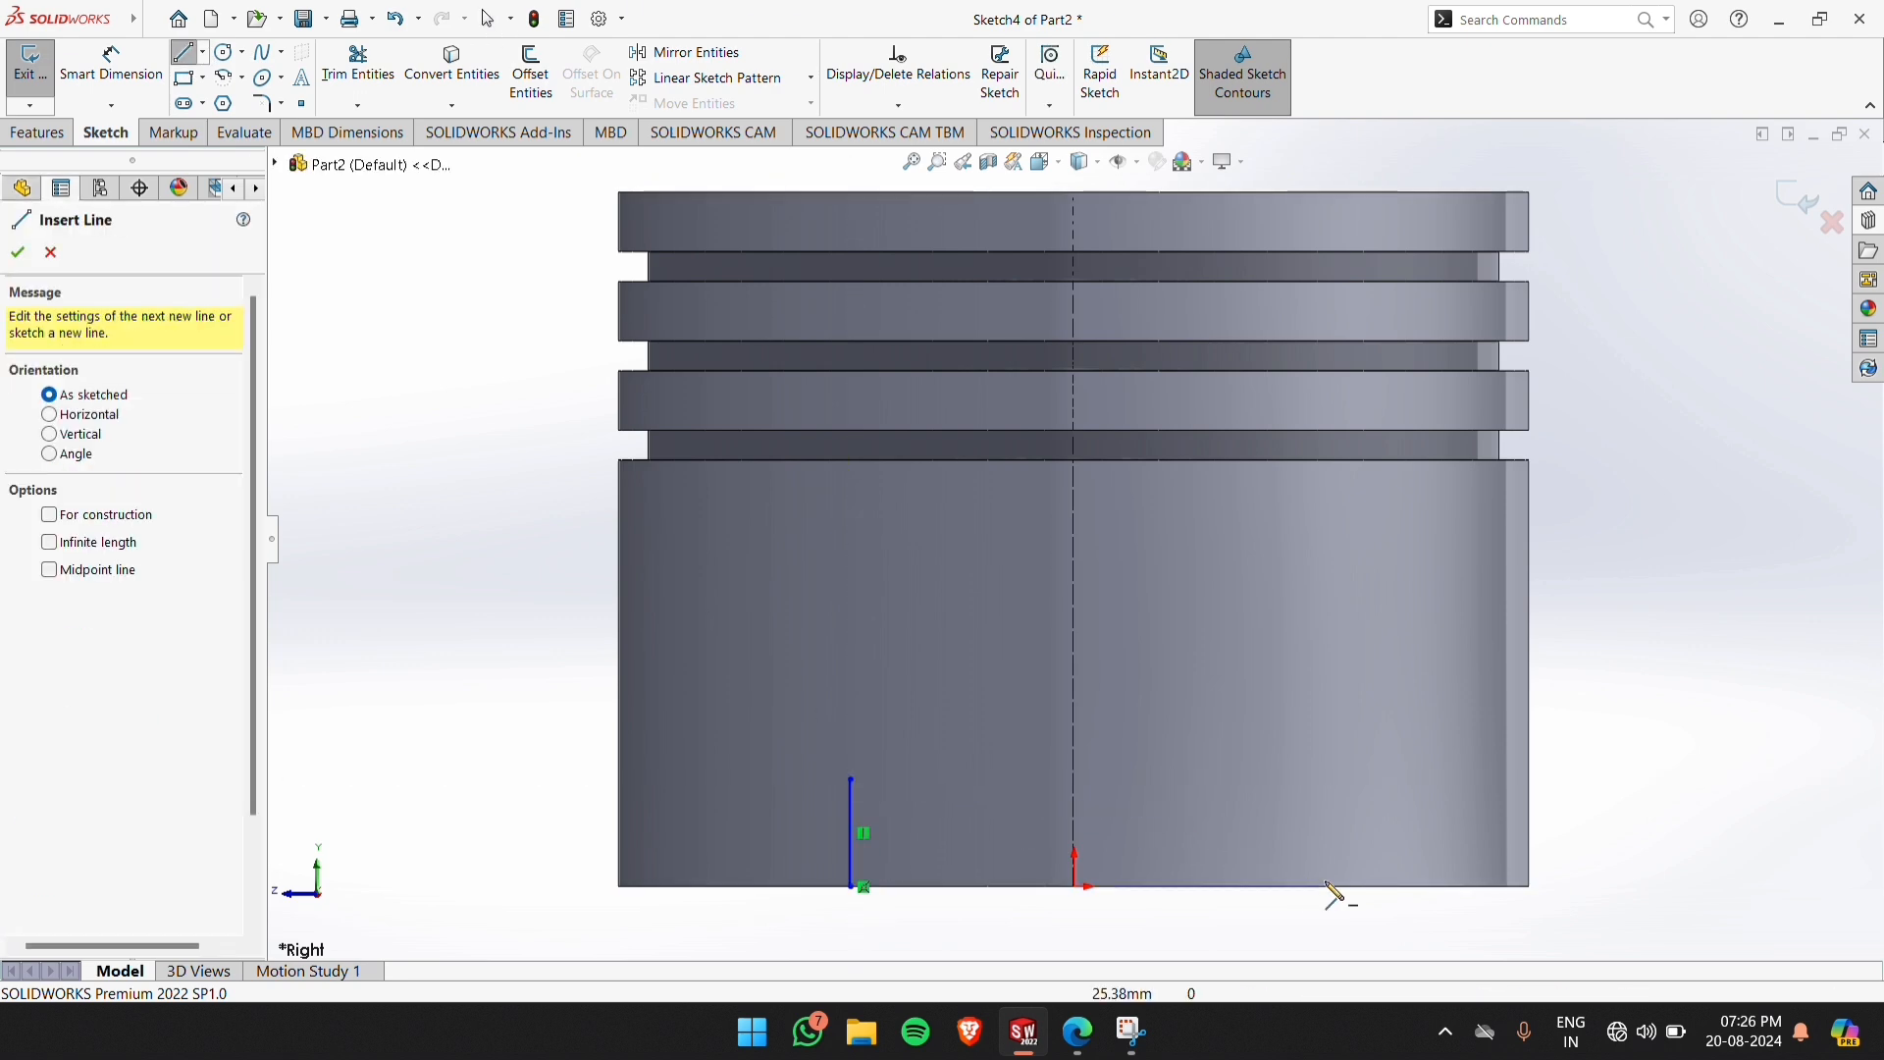
Draw a matching vertical line right of the origin and join both lower ends with a horizontal line along the bottom edge
click(1319, 886)
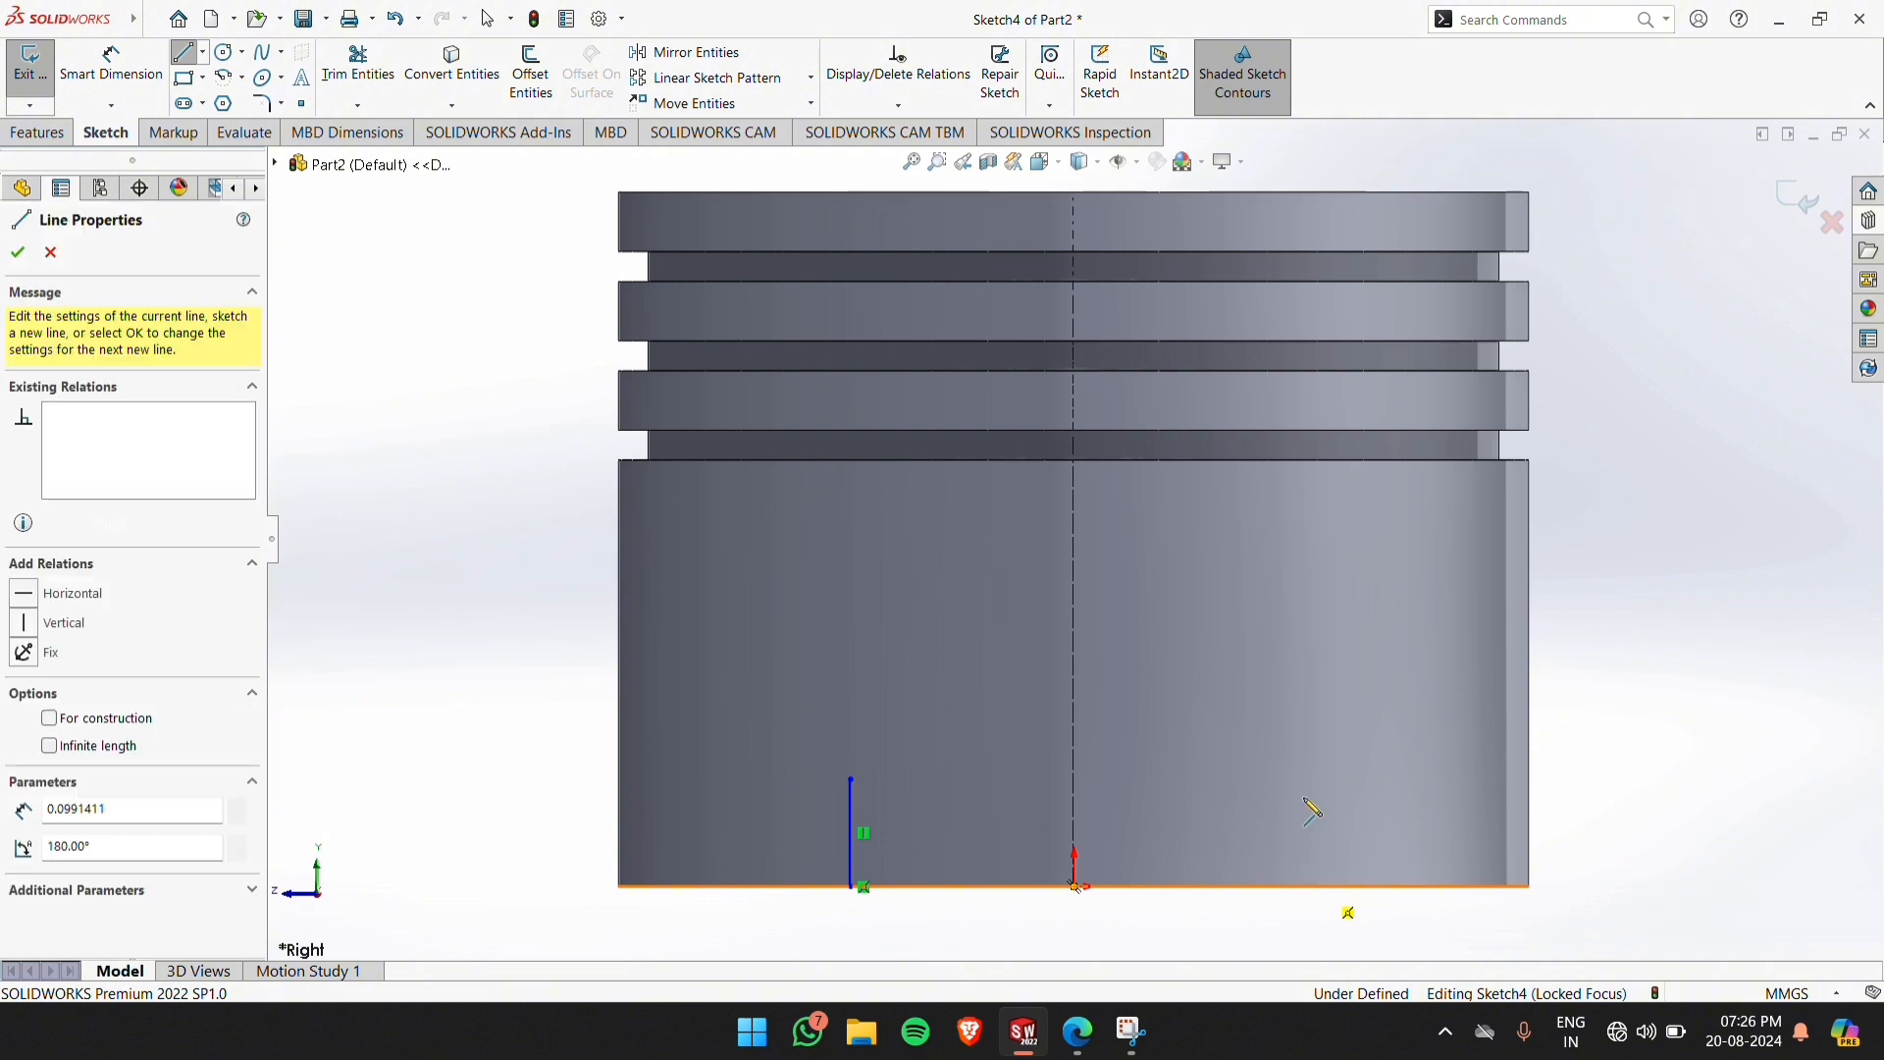
click(1319, 779)
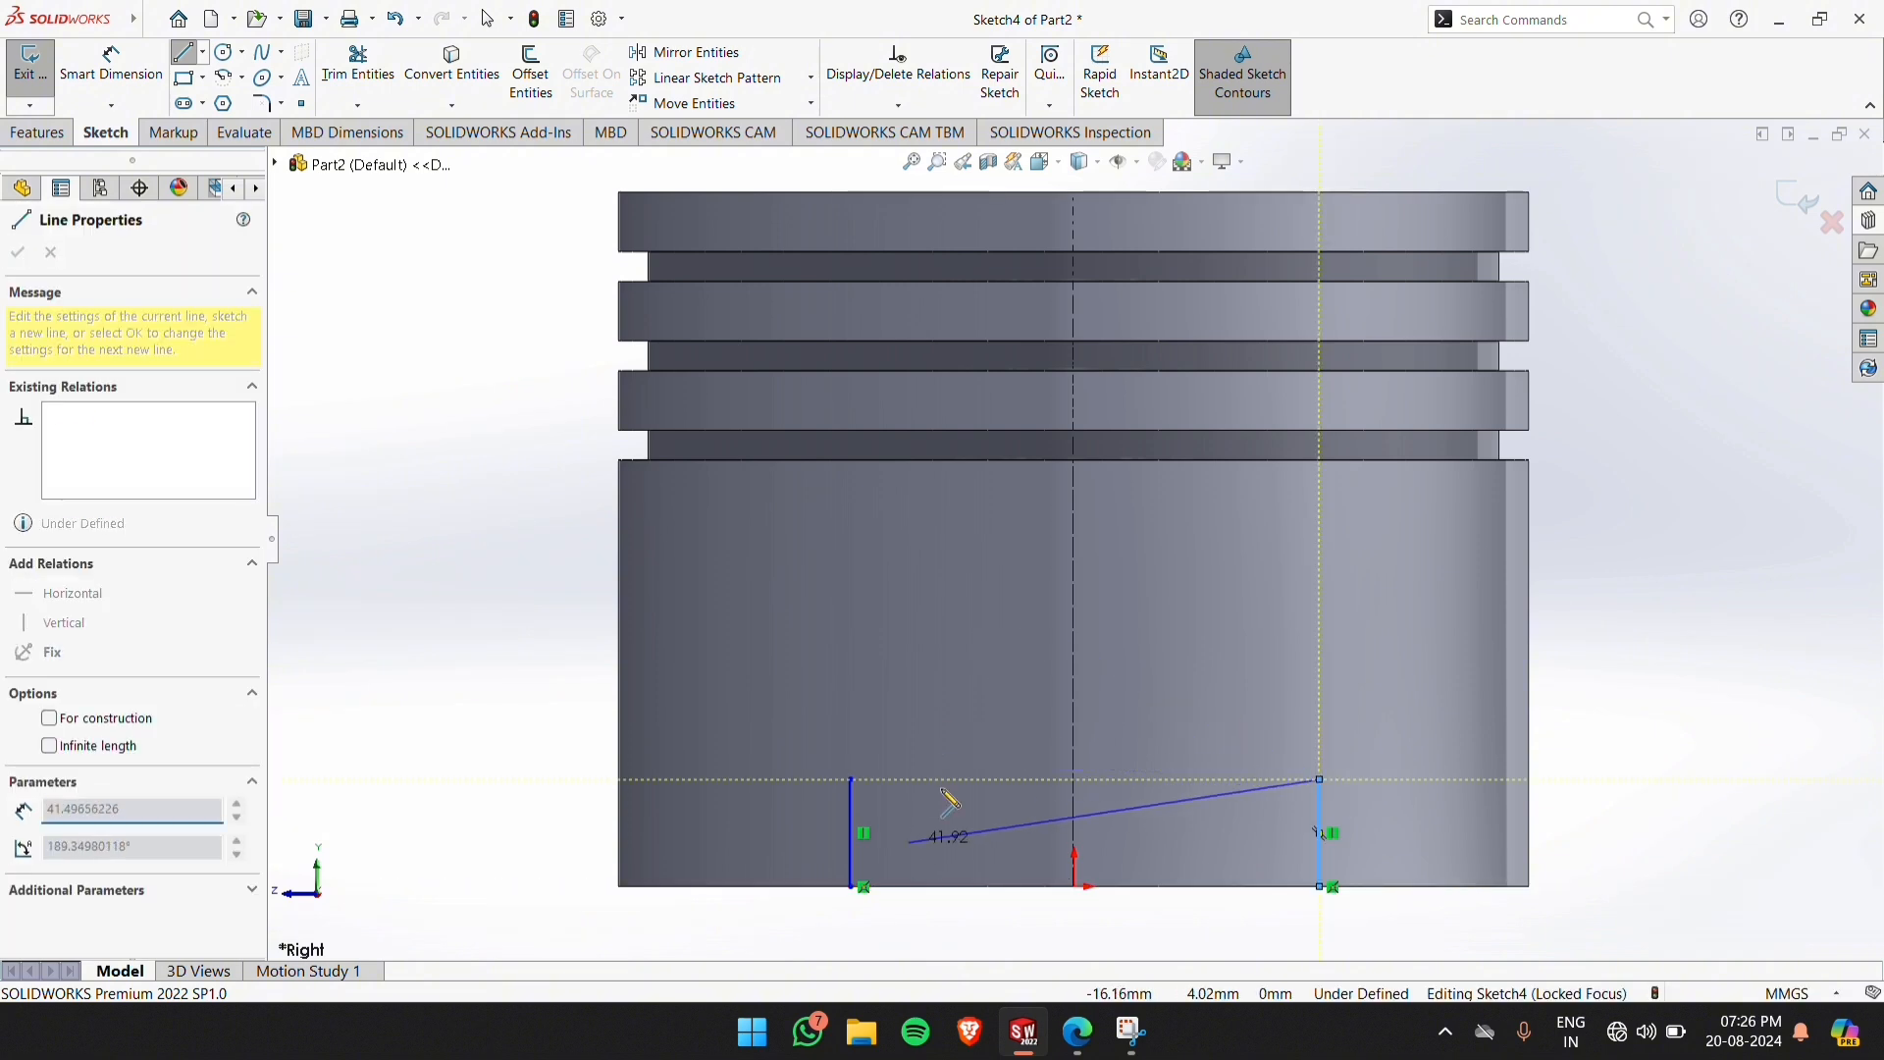
key(Escape)
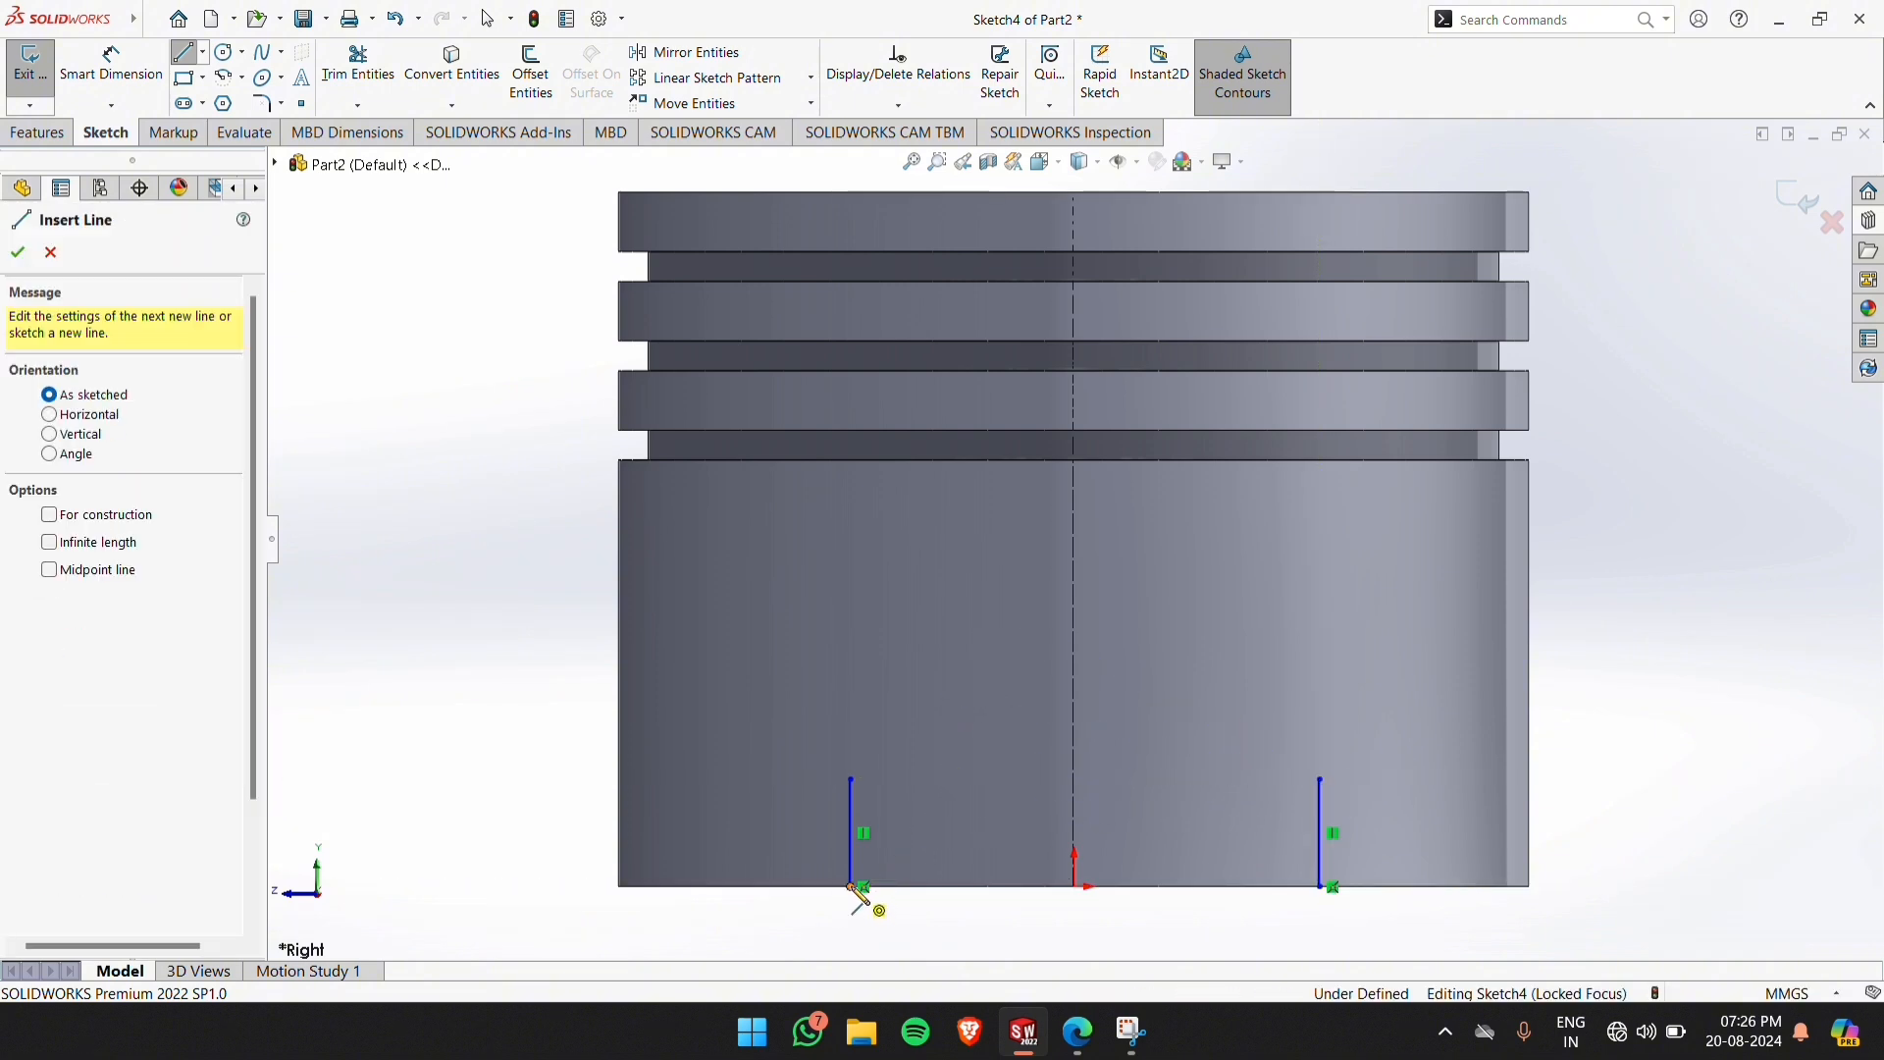
click(852, 886)
click(1320, 887)
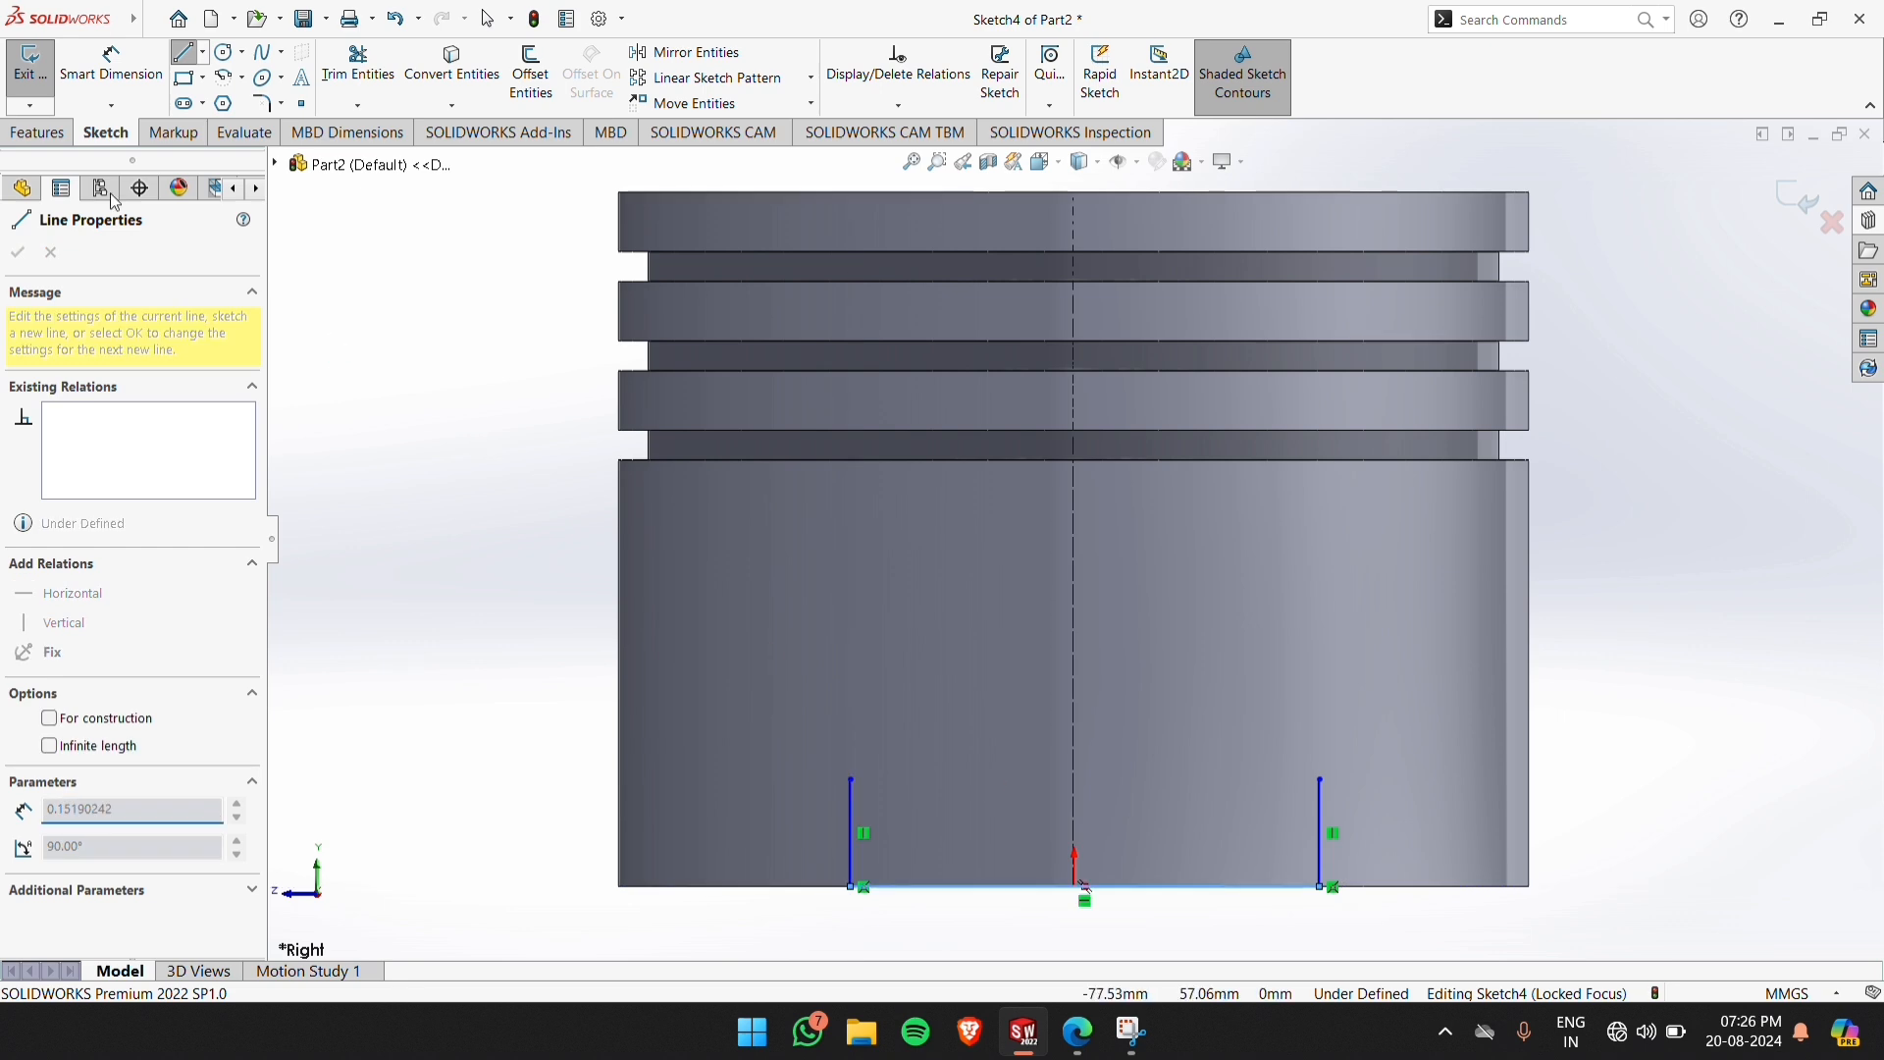
click(241, 78)
click(265, 127)
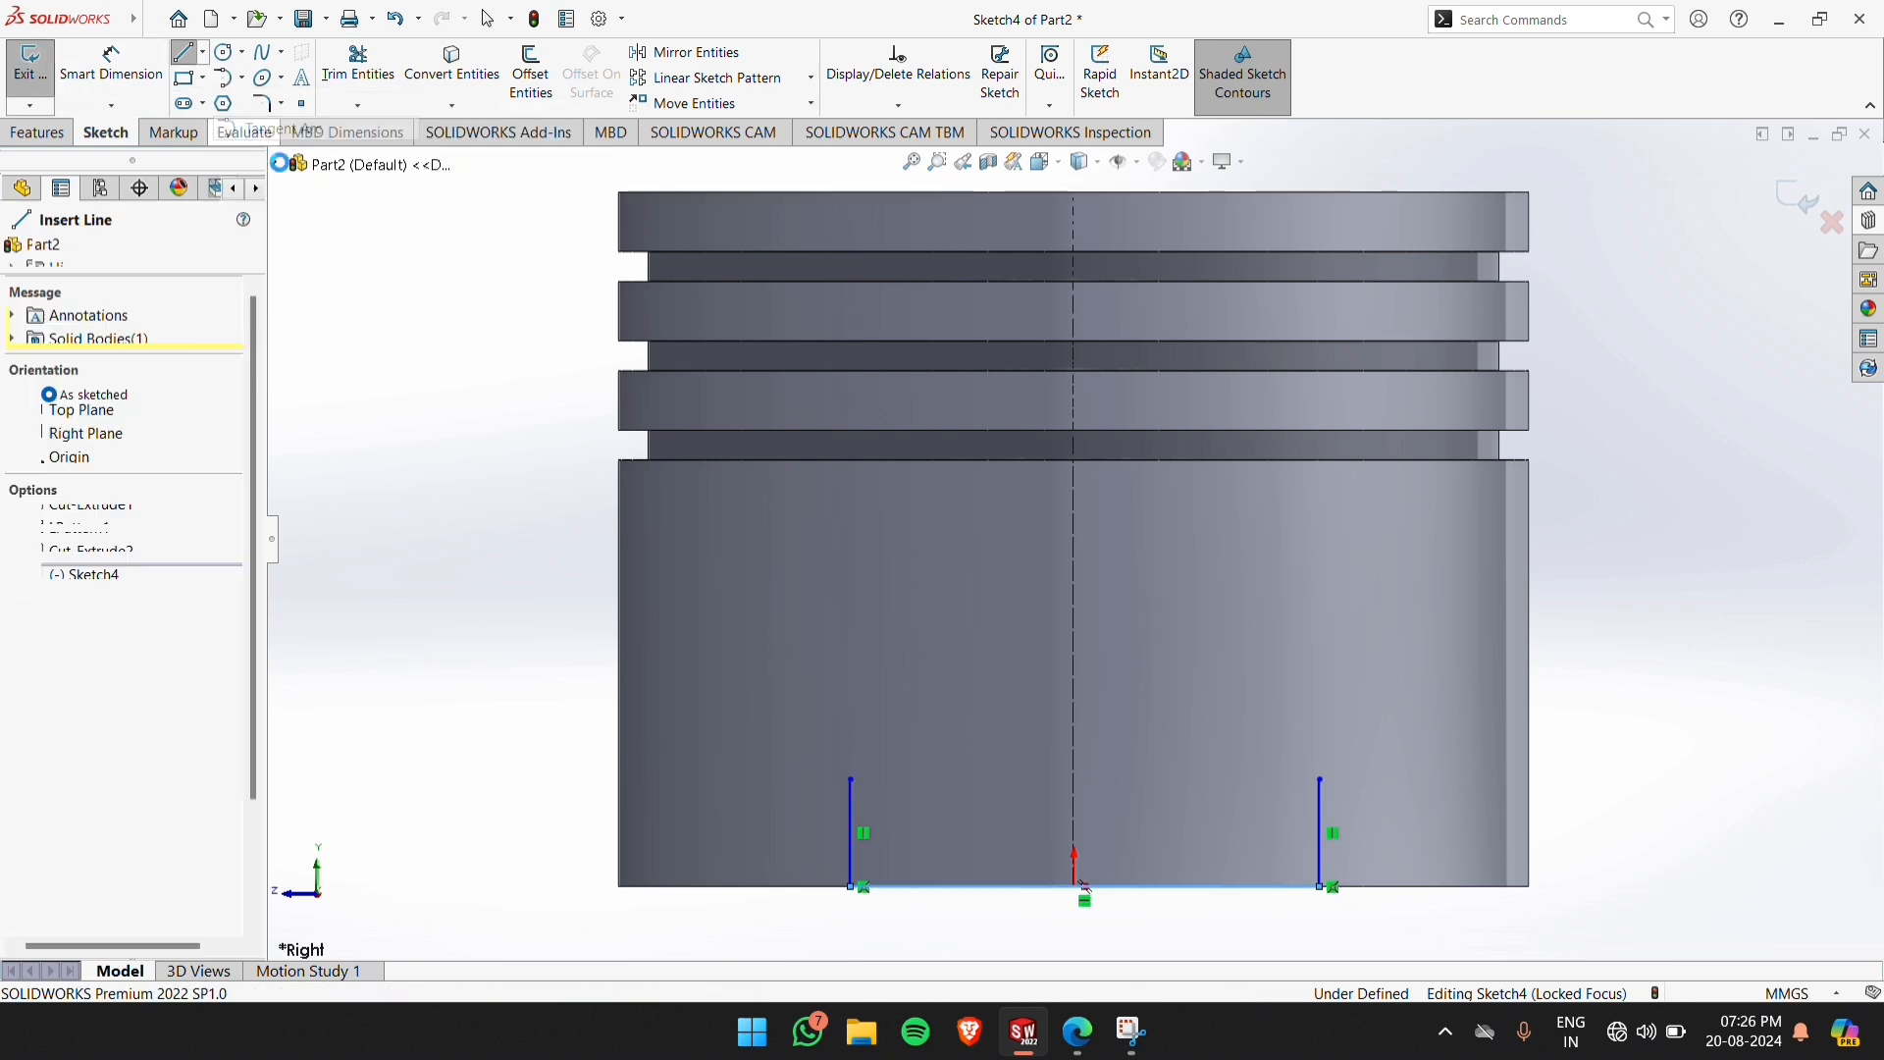
click(850, 780)
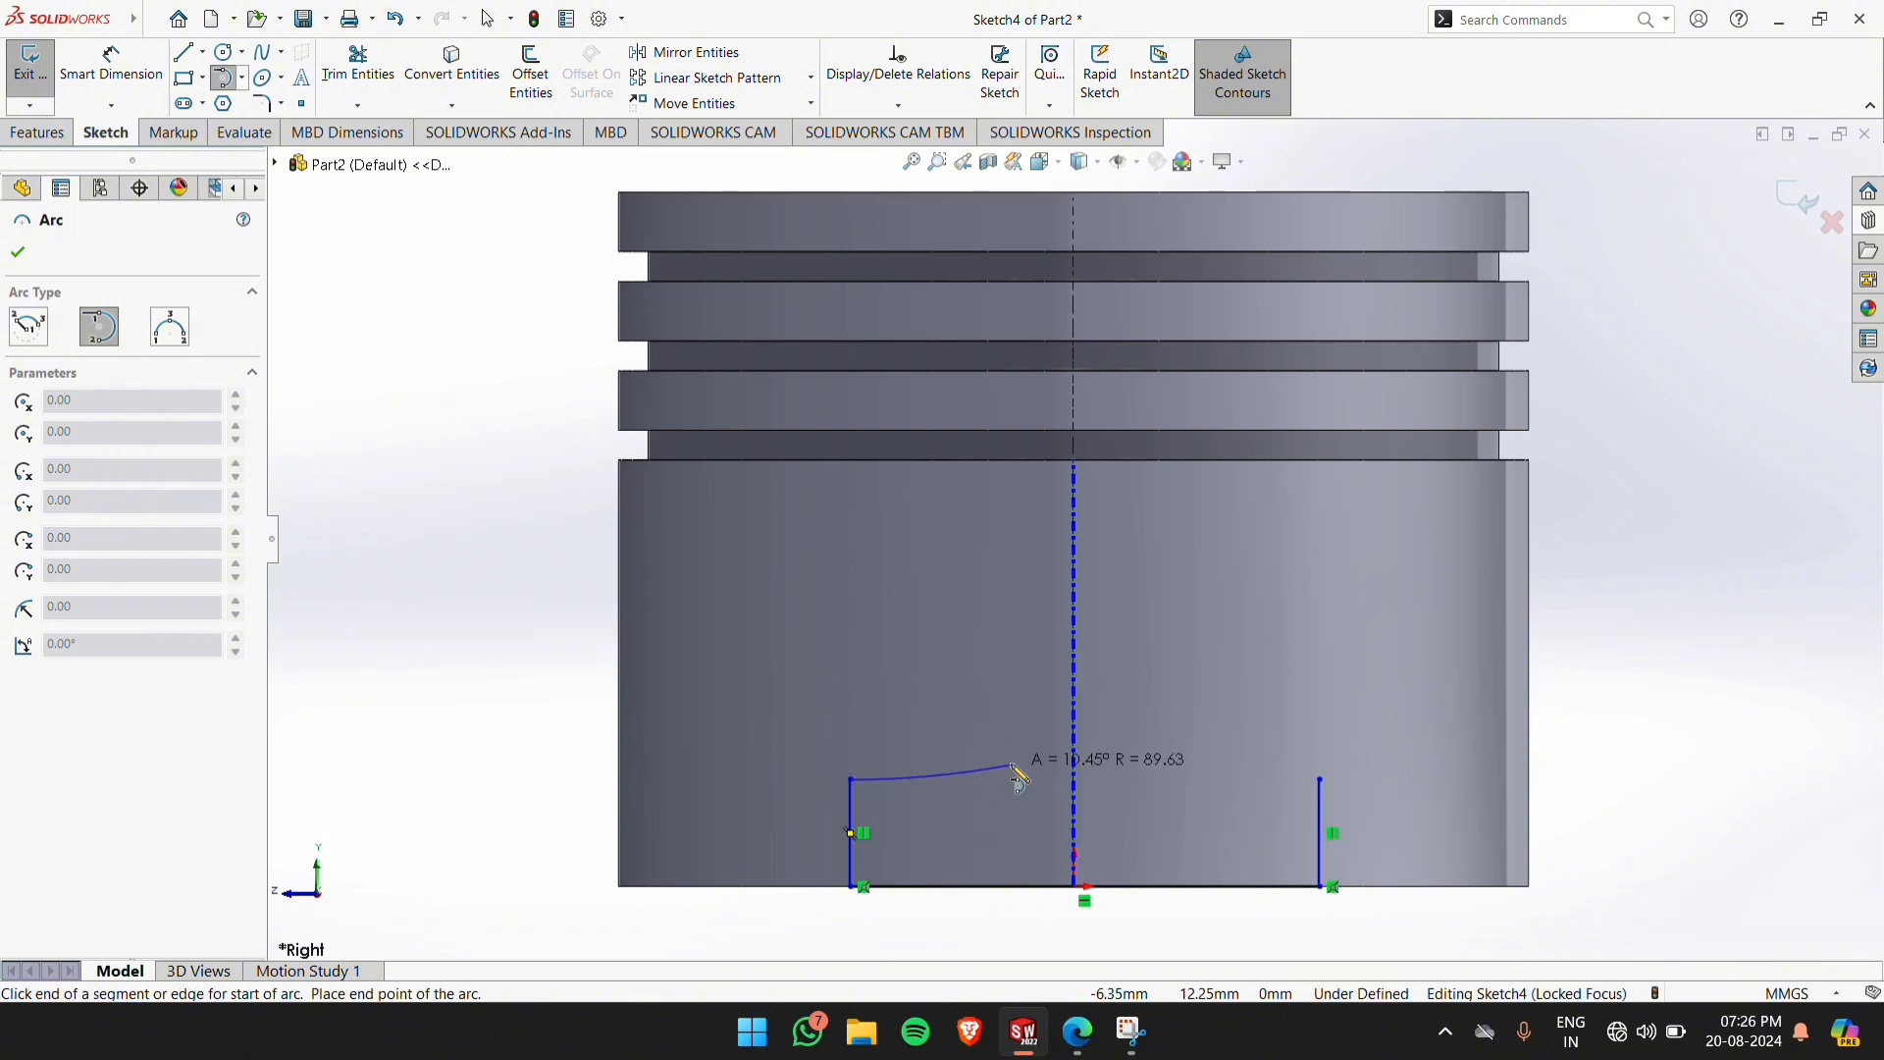
Close the profile with a 3 Point Arc of about 42 mm radius, bulging upward between the upper ends of the vertical lines
click(241, 78)
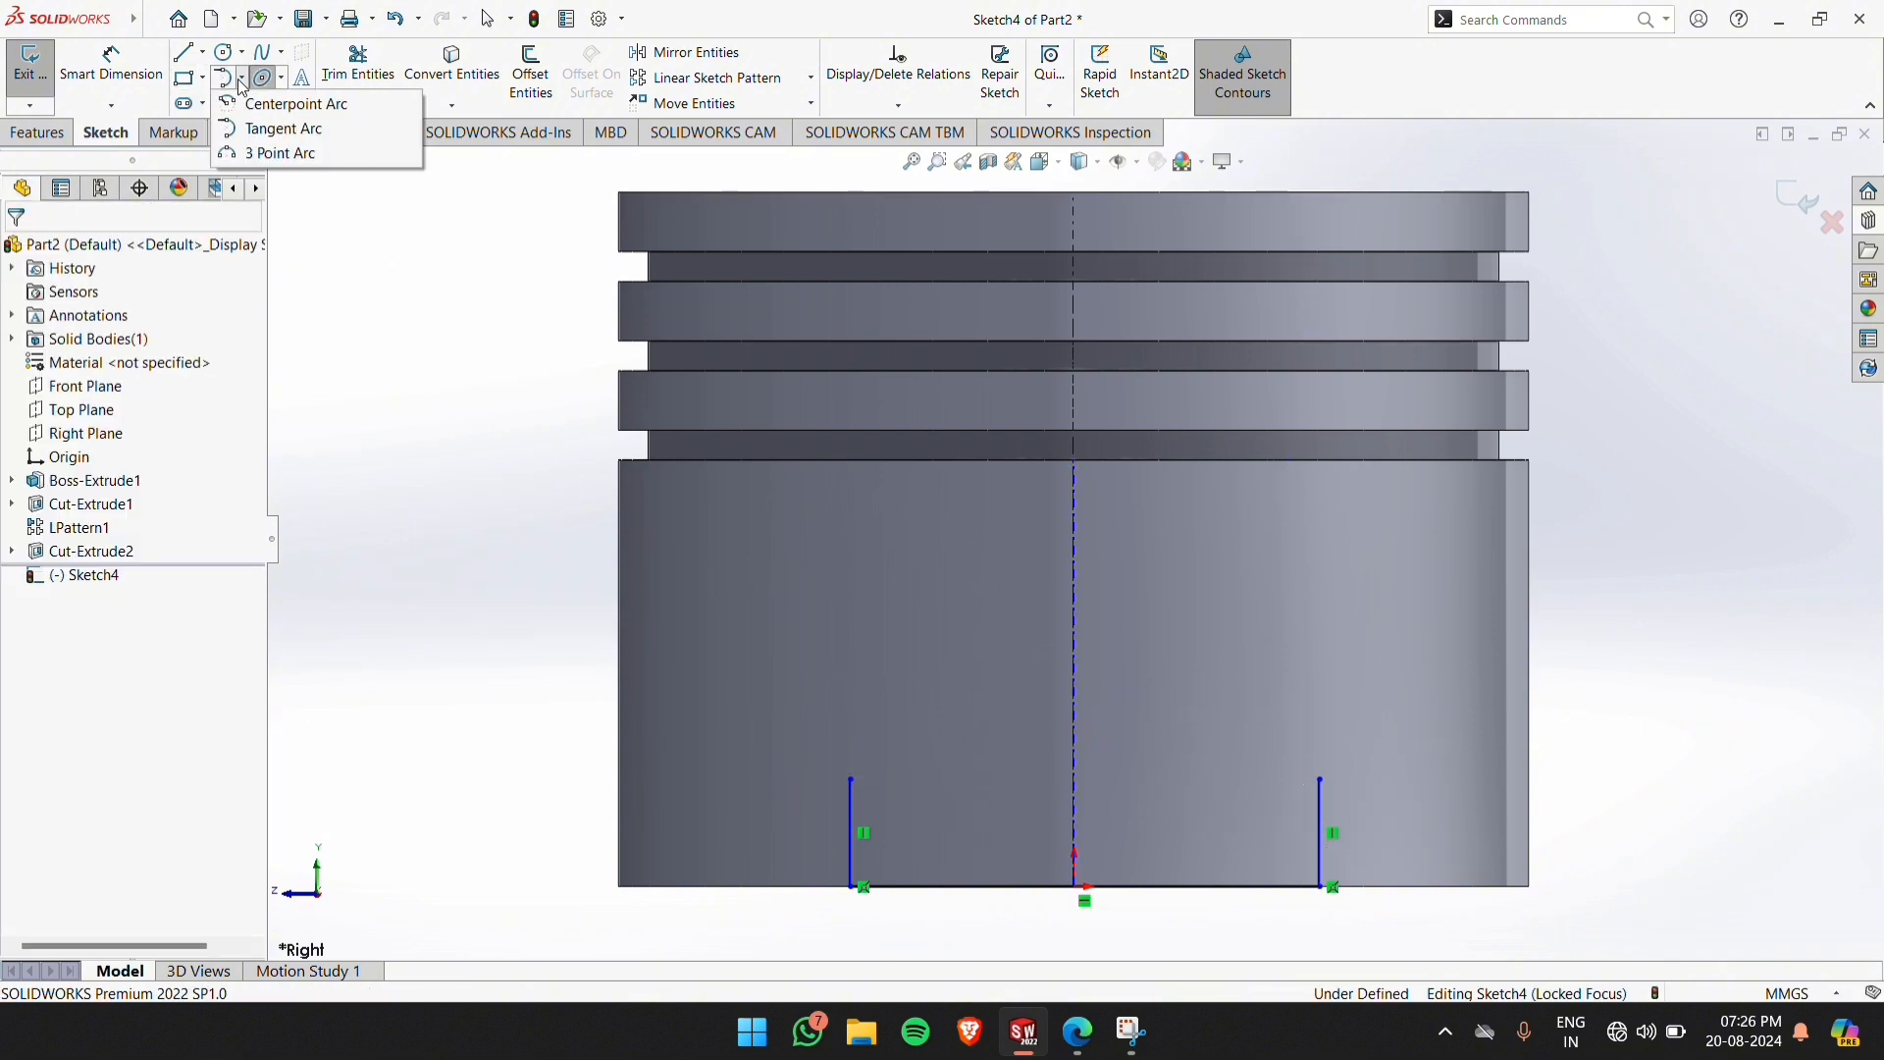
click(274, 154)
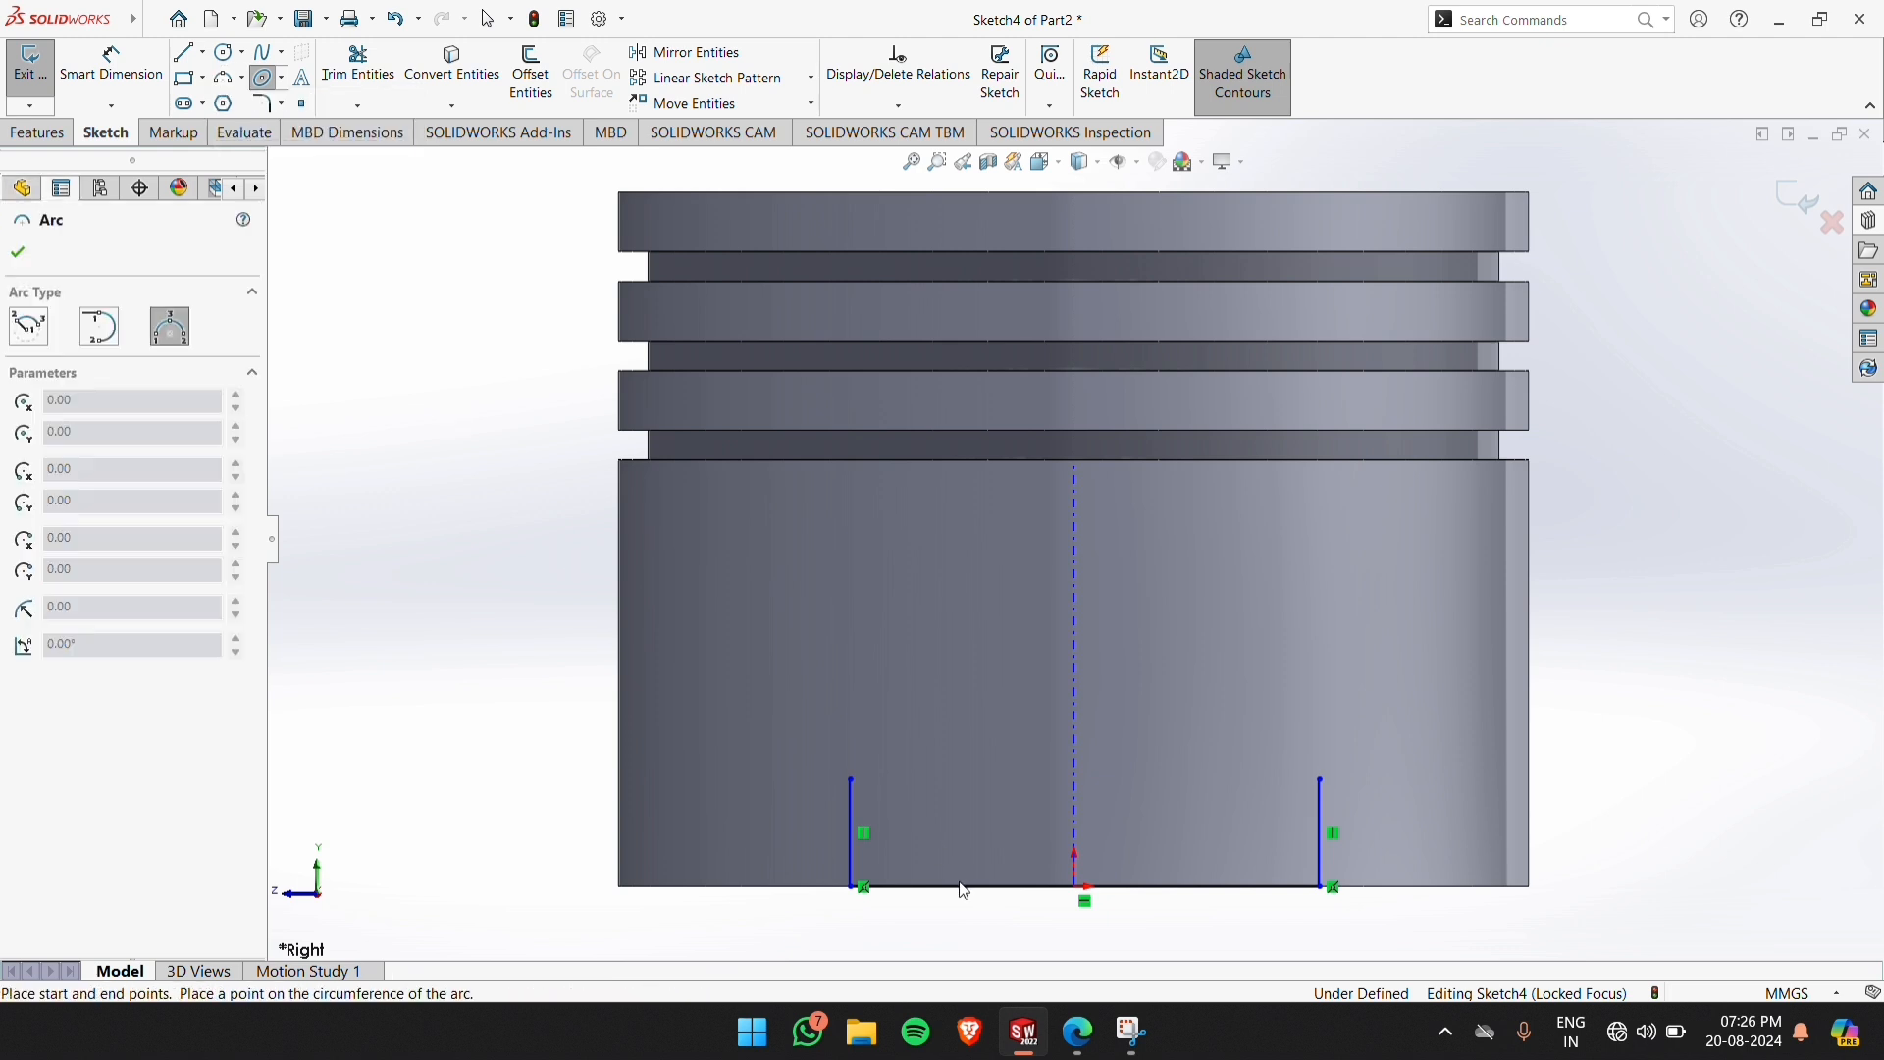
click(852, 782)
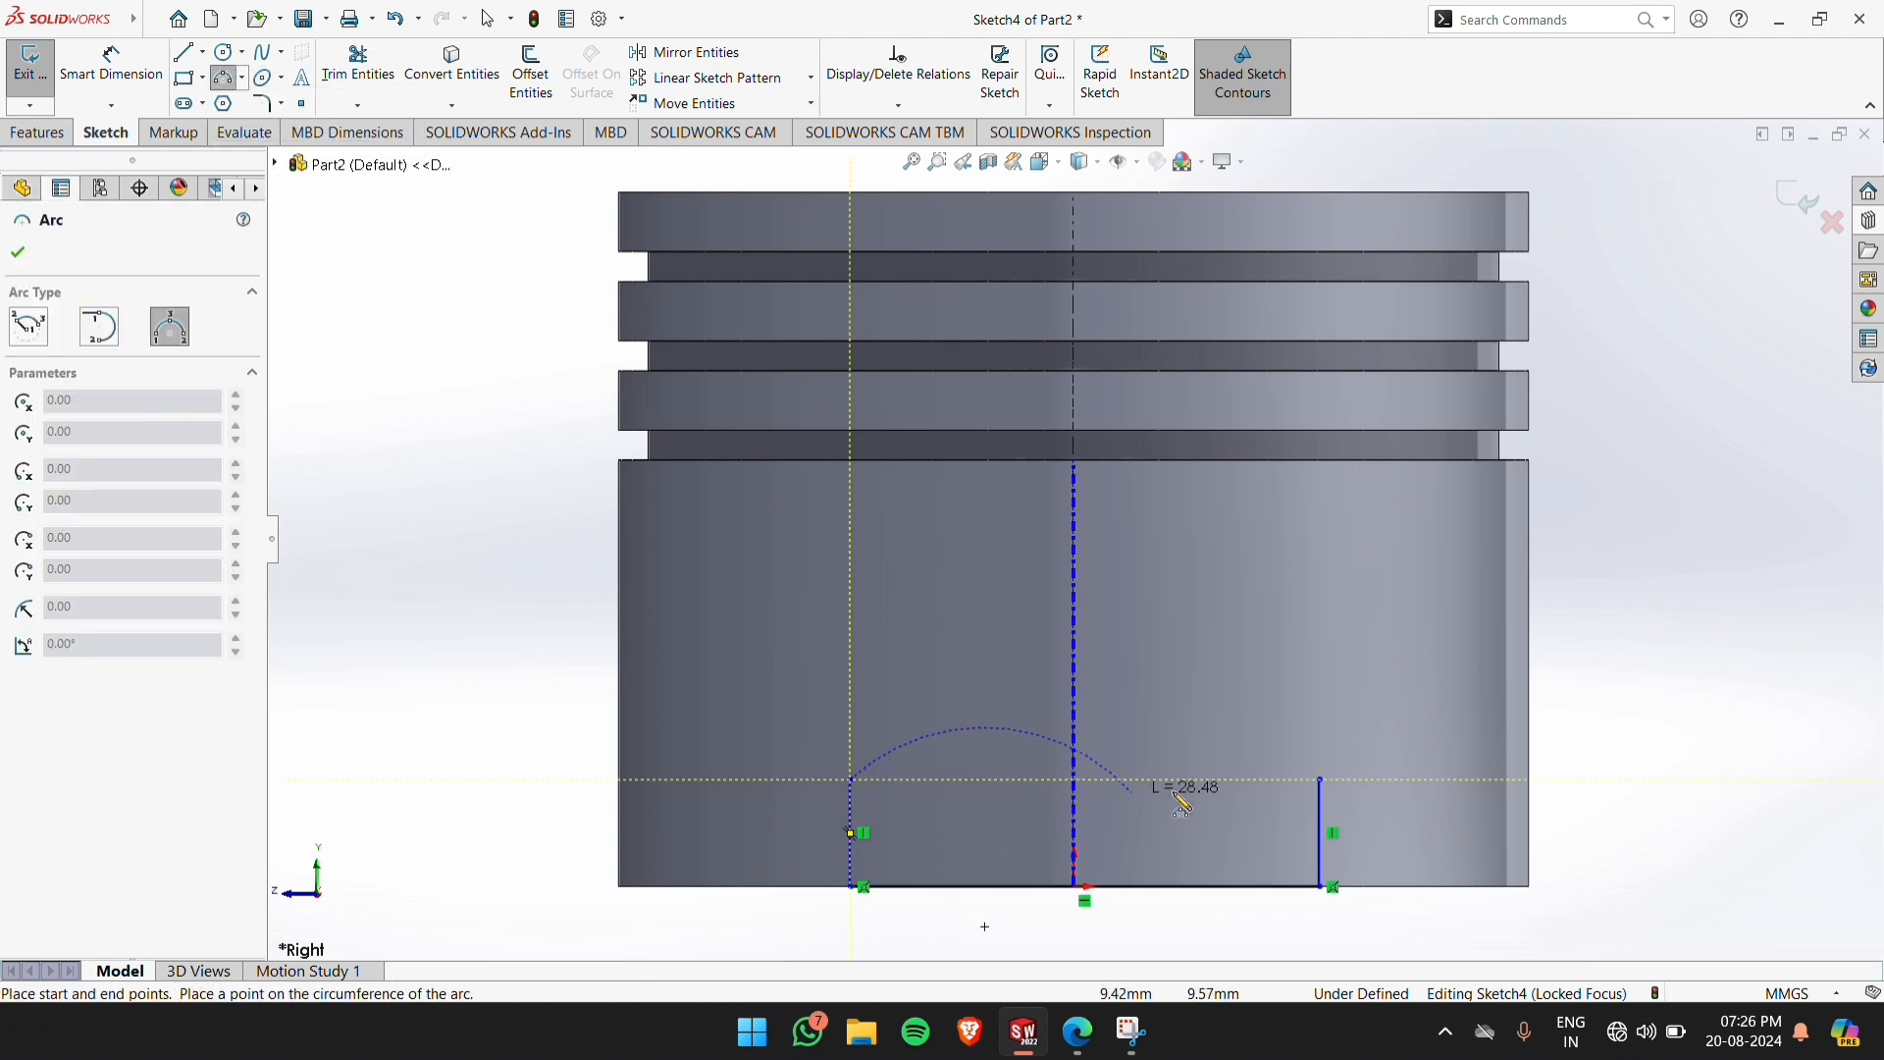
click(1323, 782)
click(1080, 708)
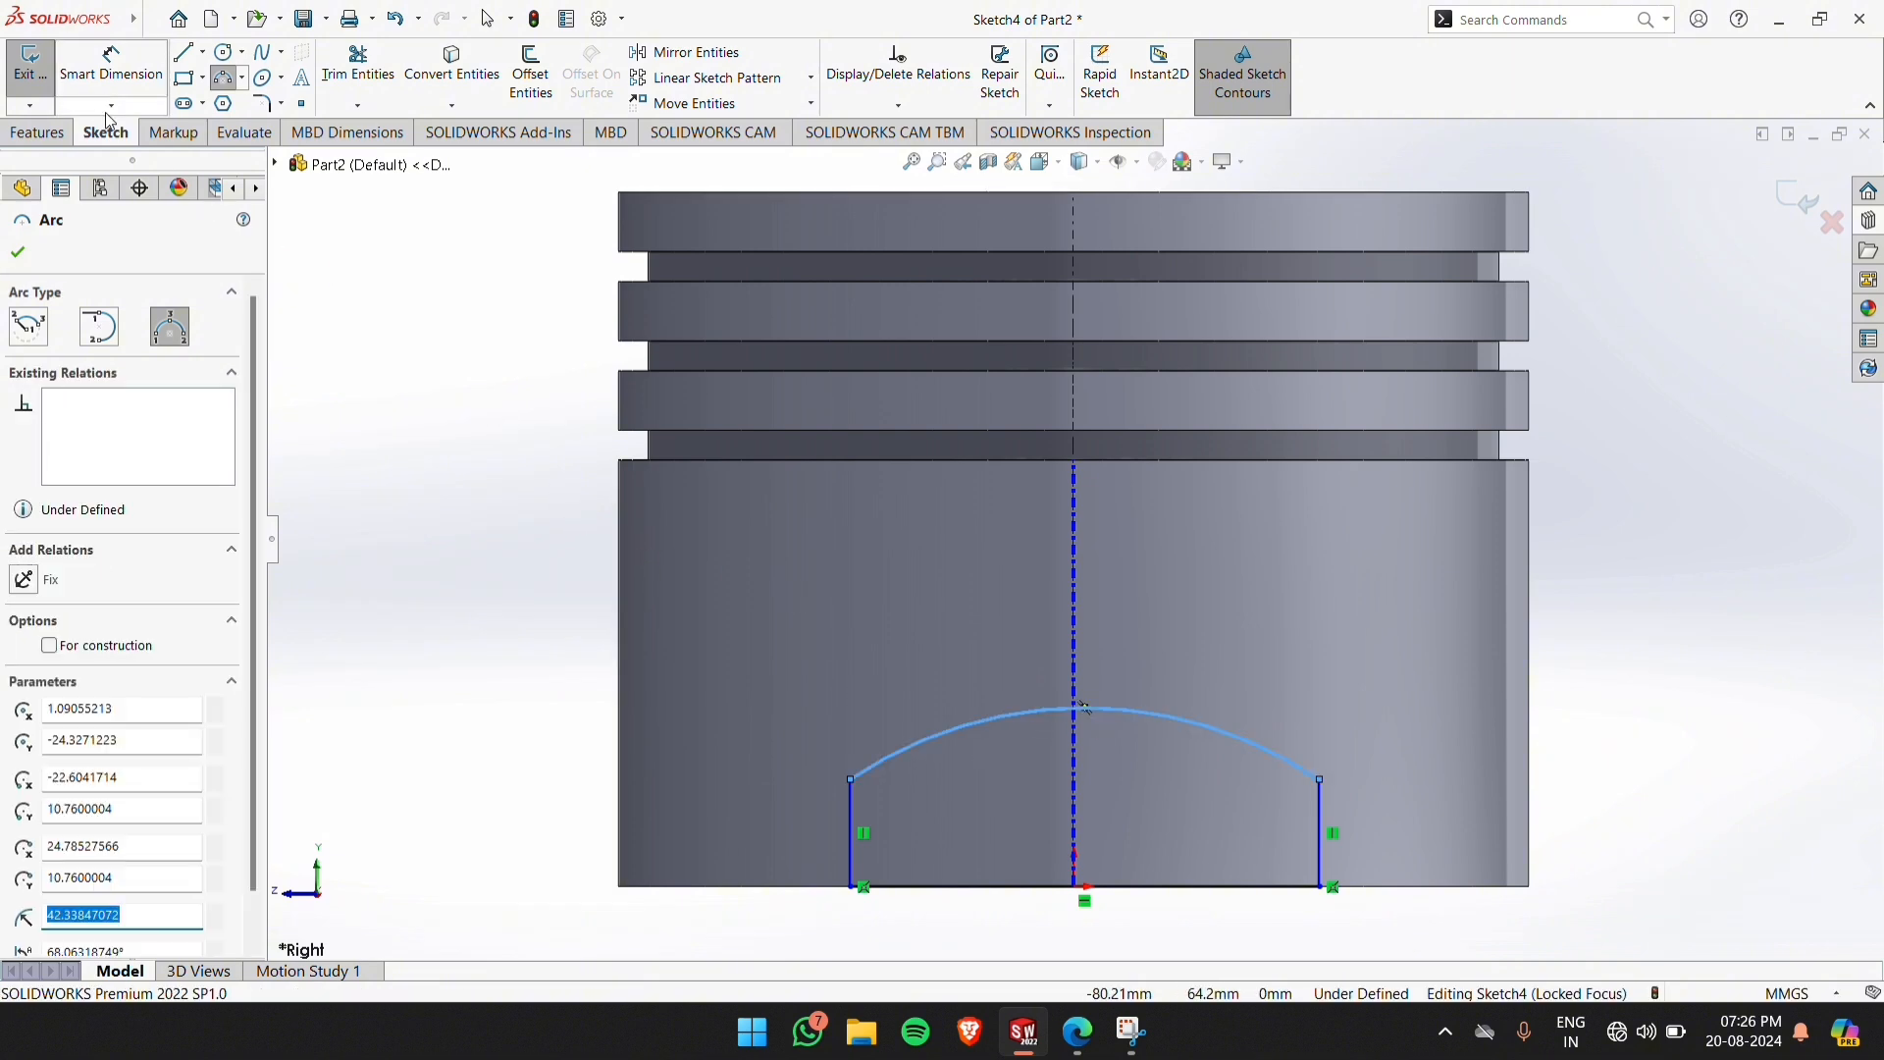
Dimension the left vertical line to 21 mm from the cylinder's left outer edge, as given in the piston drawing PDF
click(110, 60)
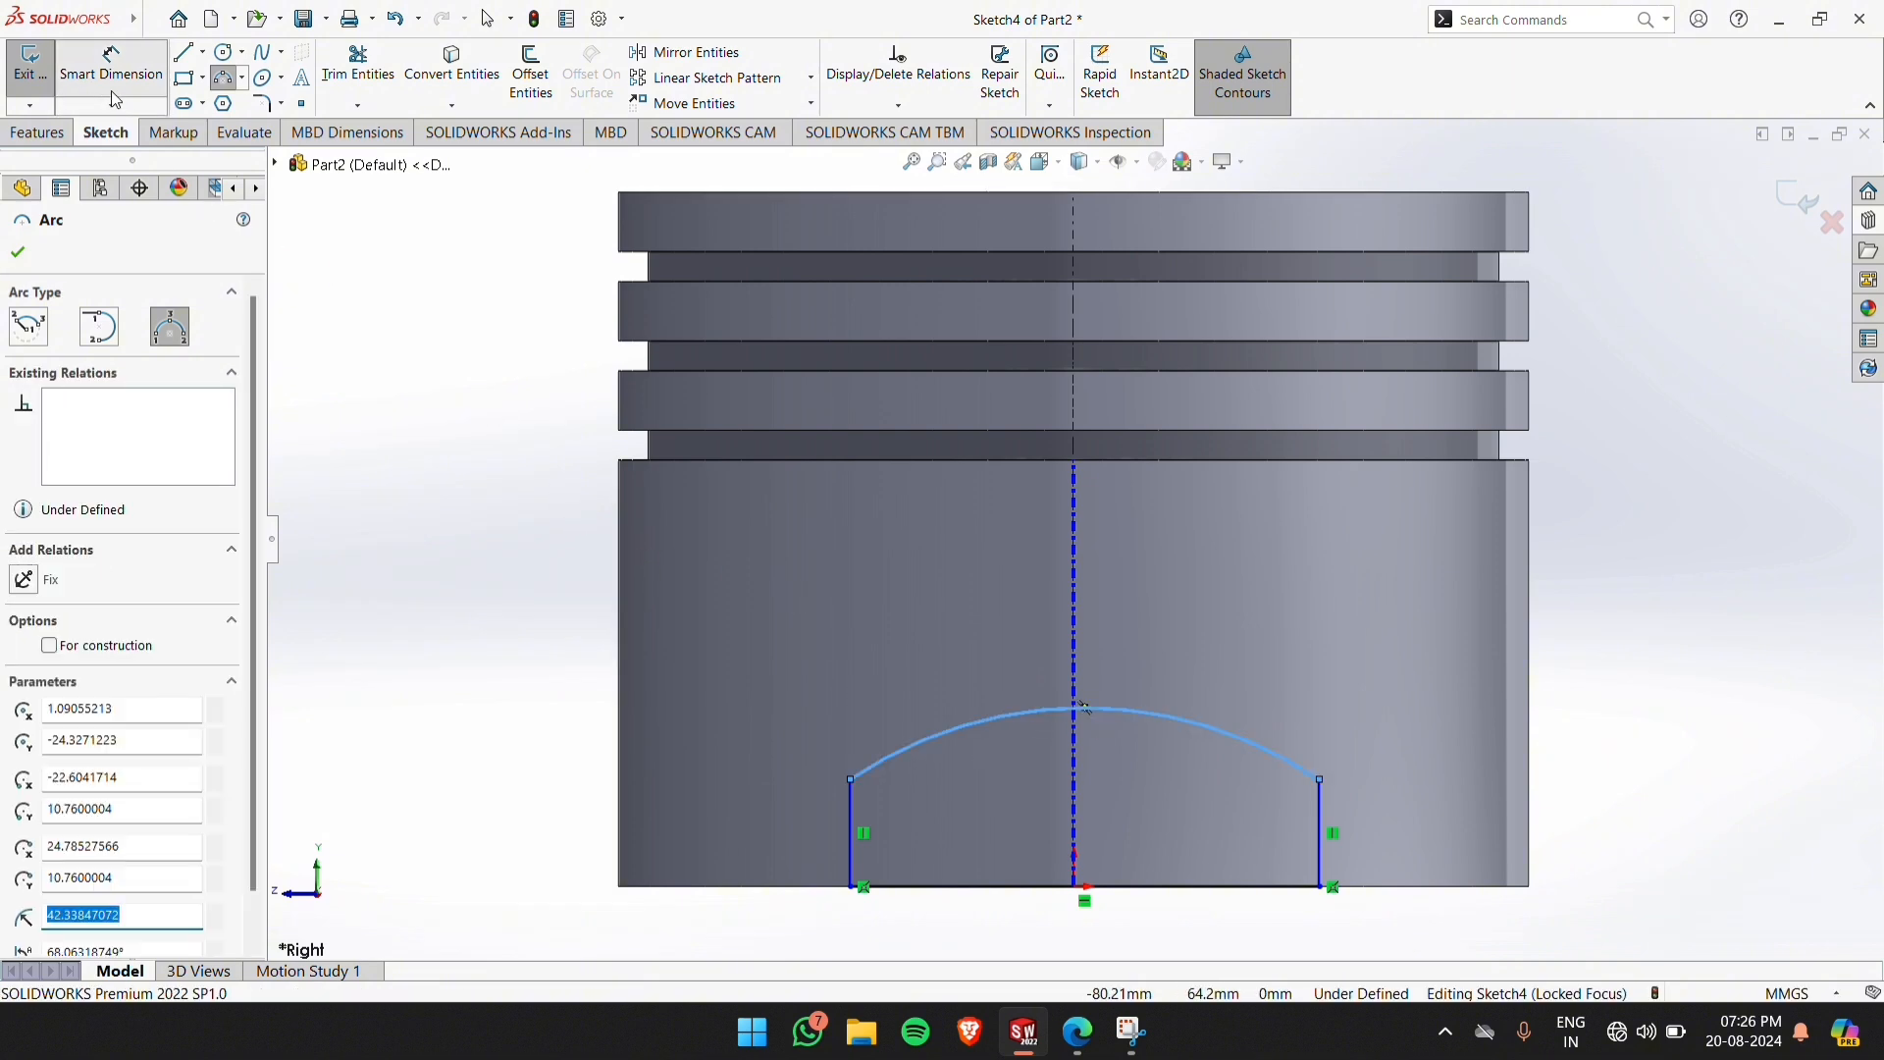
click(850, 836)
click(620, 833)
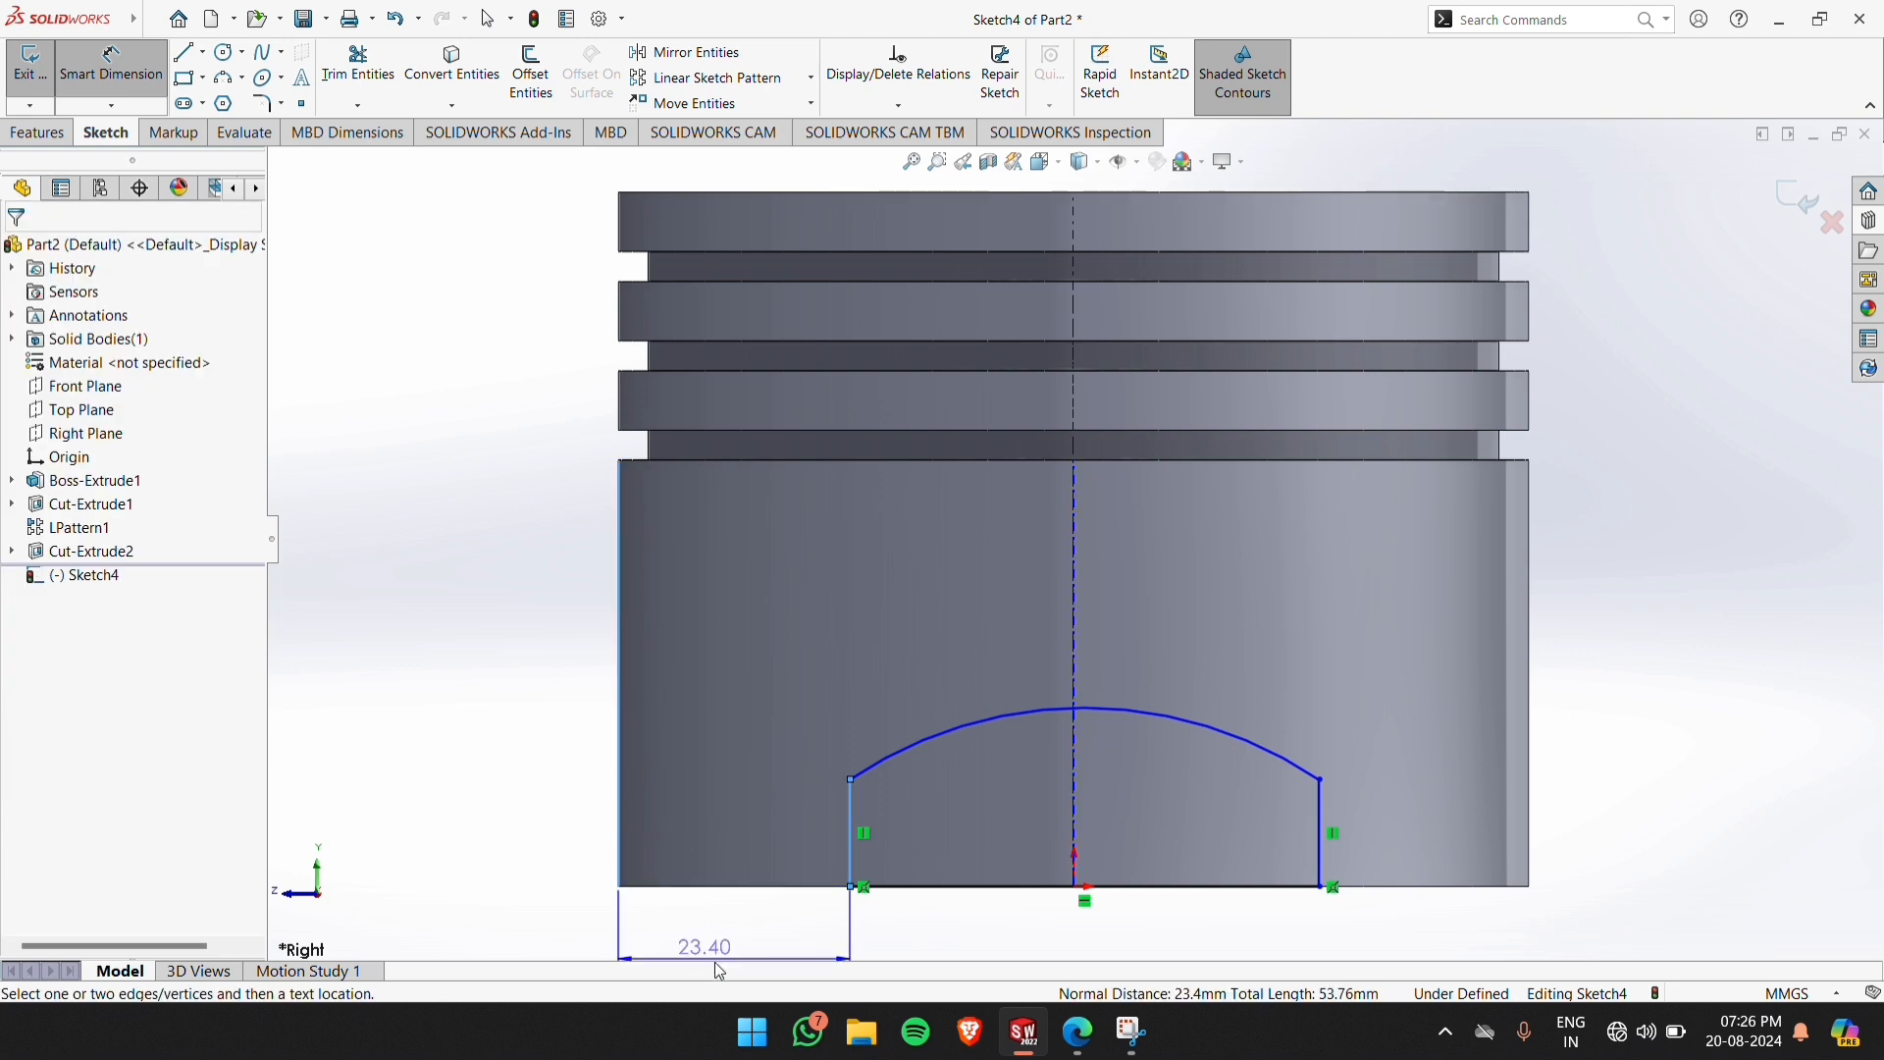
scroll(707, 864, down, 2)
scroll(797, 869, up, 2)
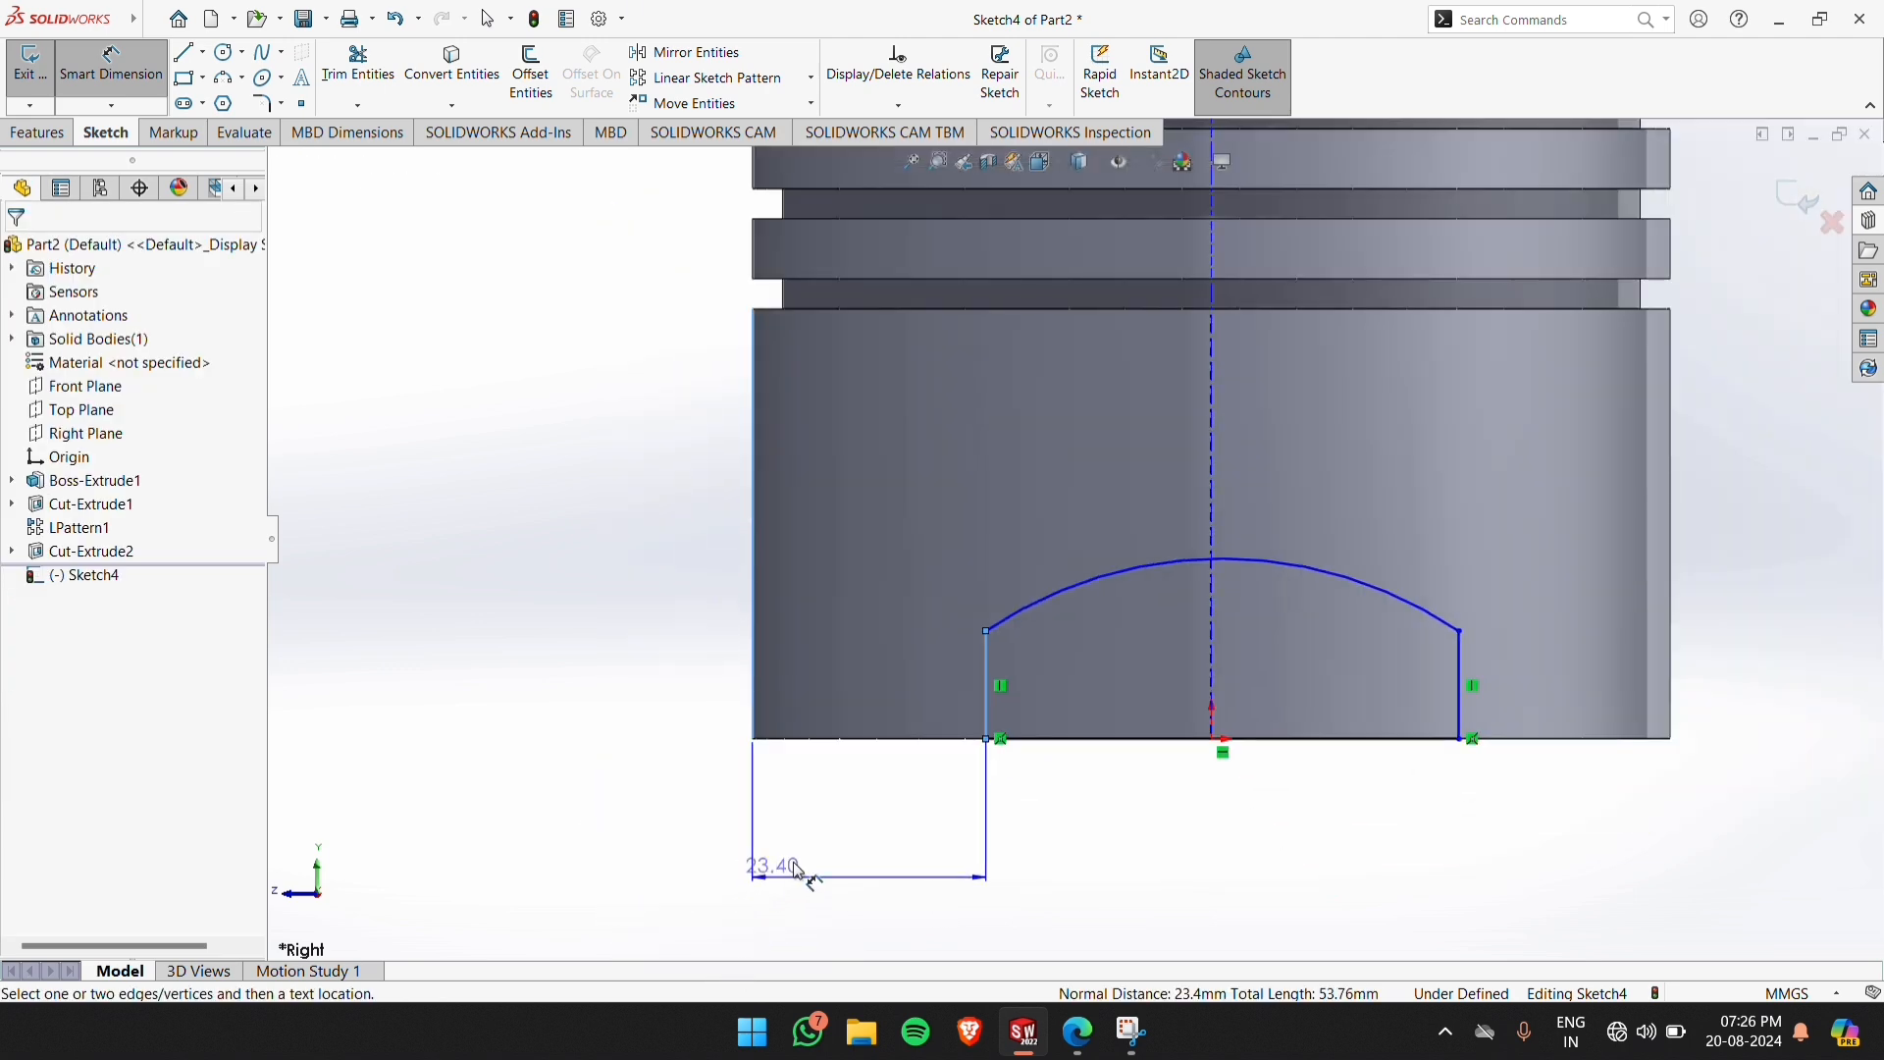
click(907, 823)
mouse_move(1078, 1031)
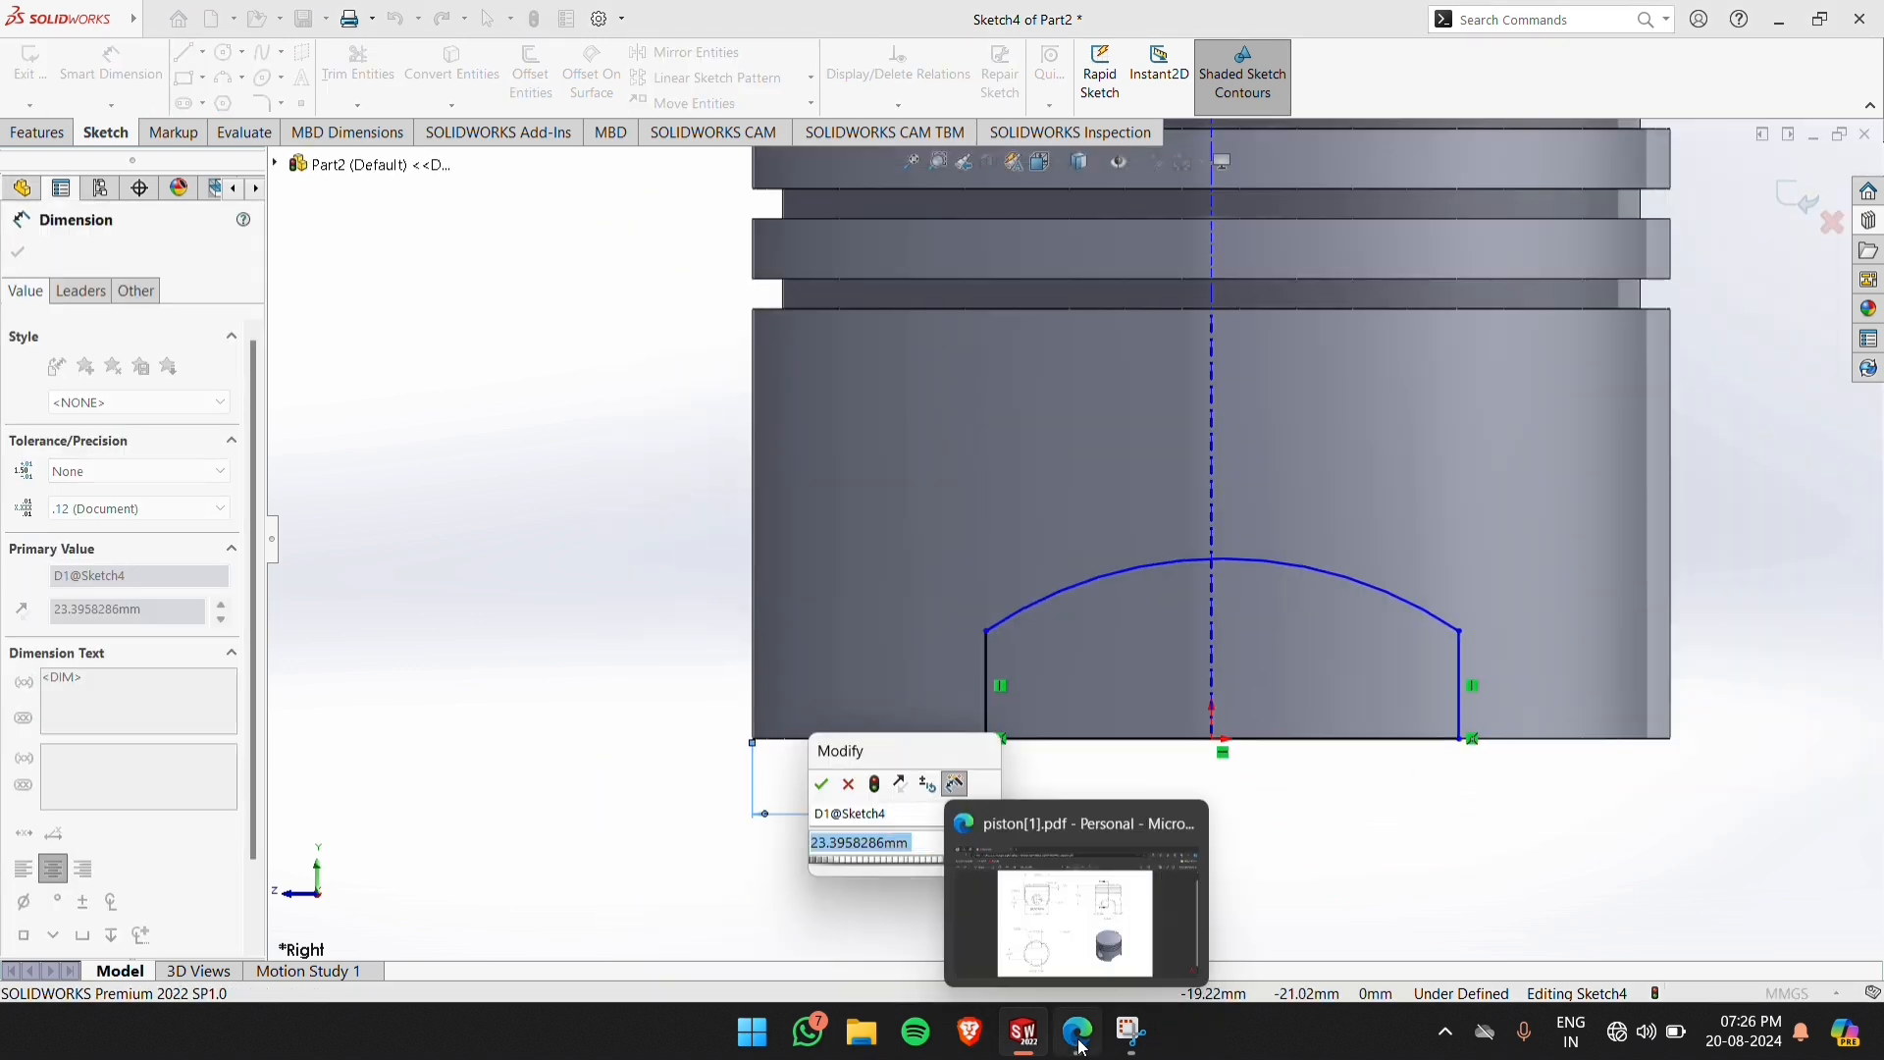
click(979, 811)
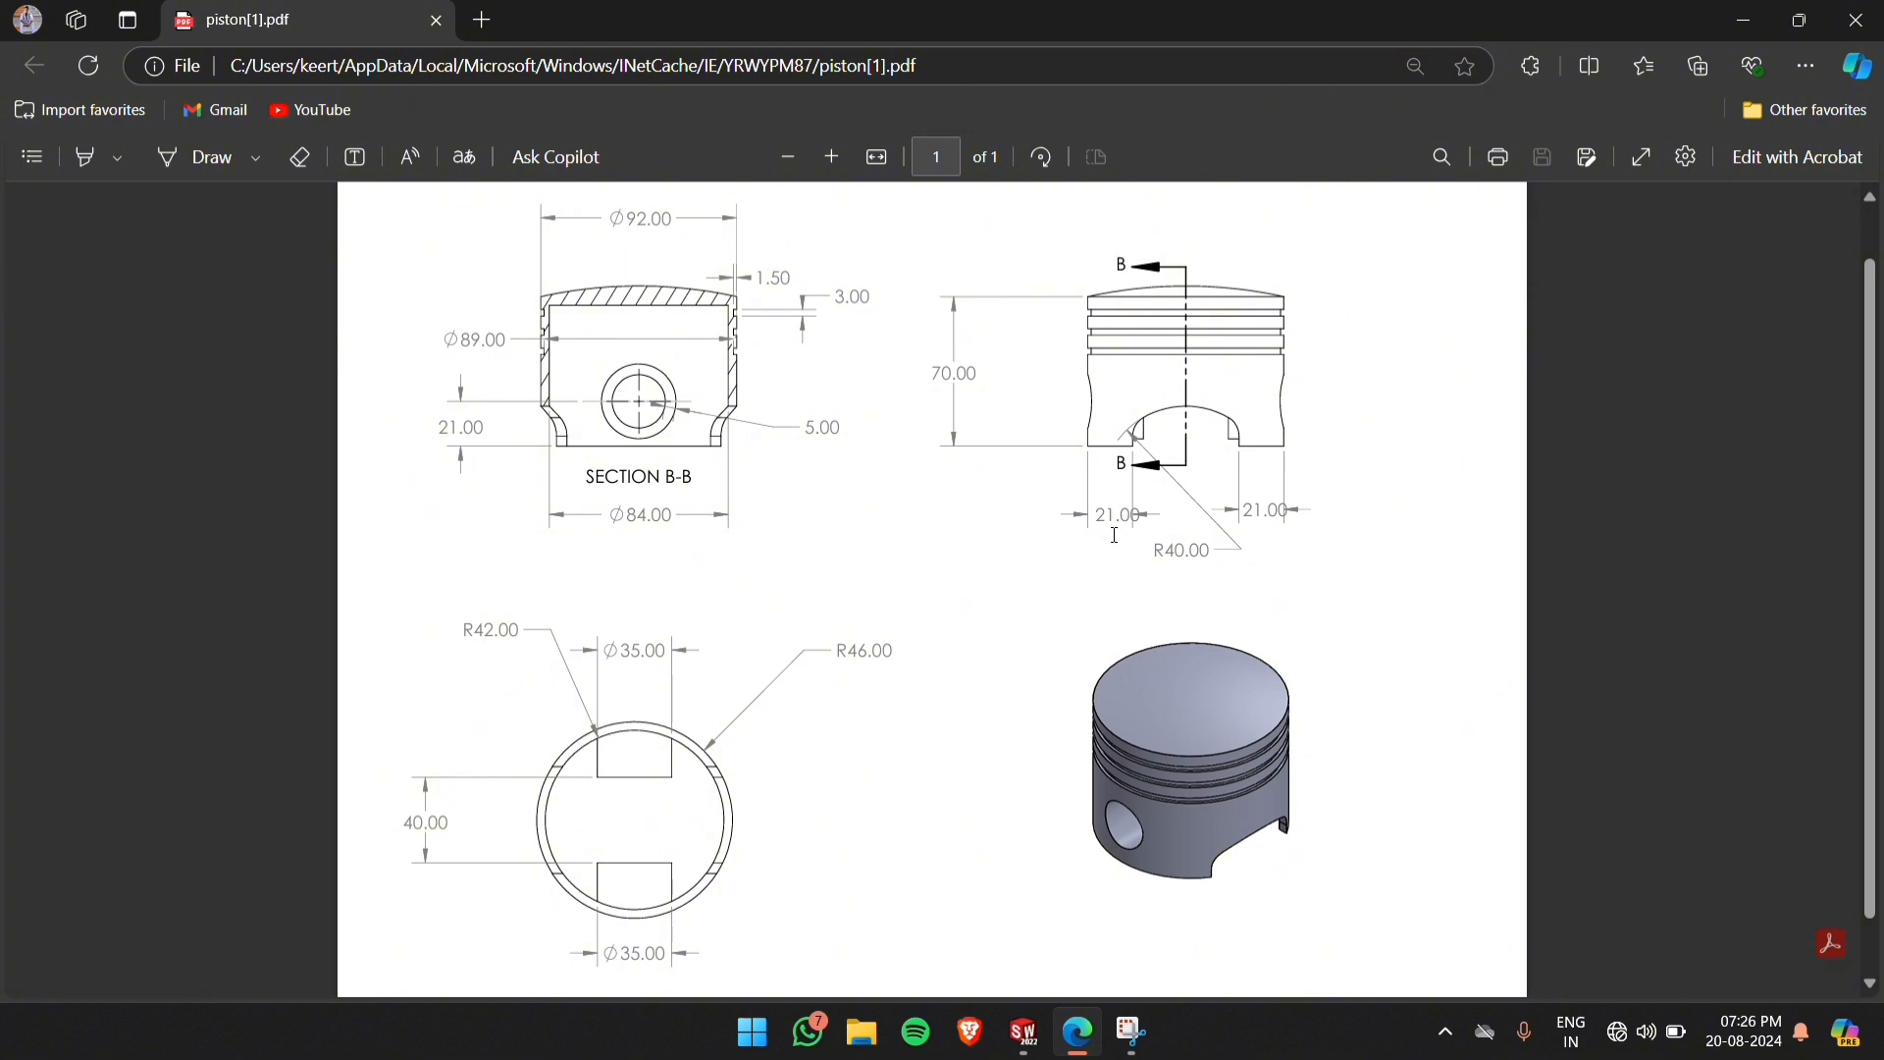
click(1024, 1032)
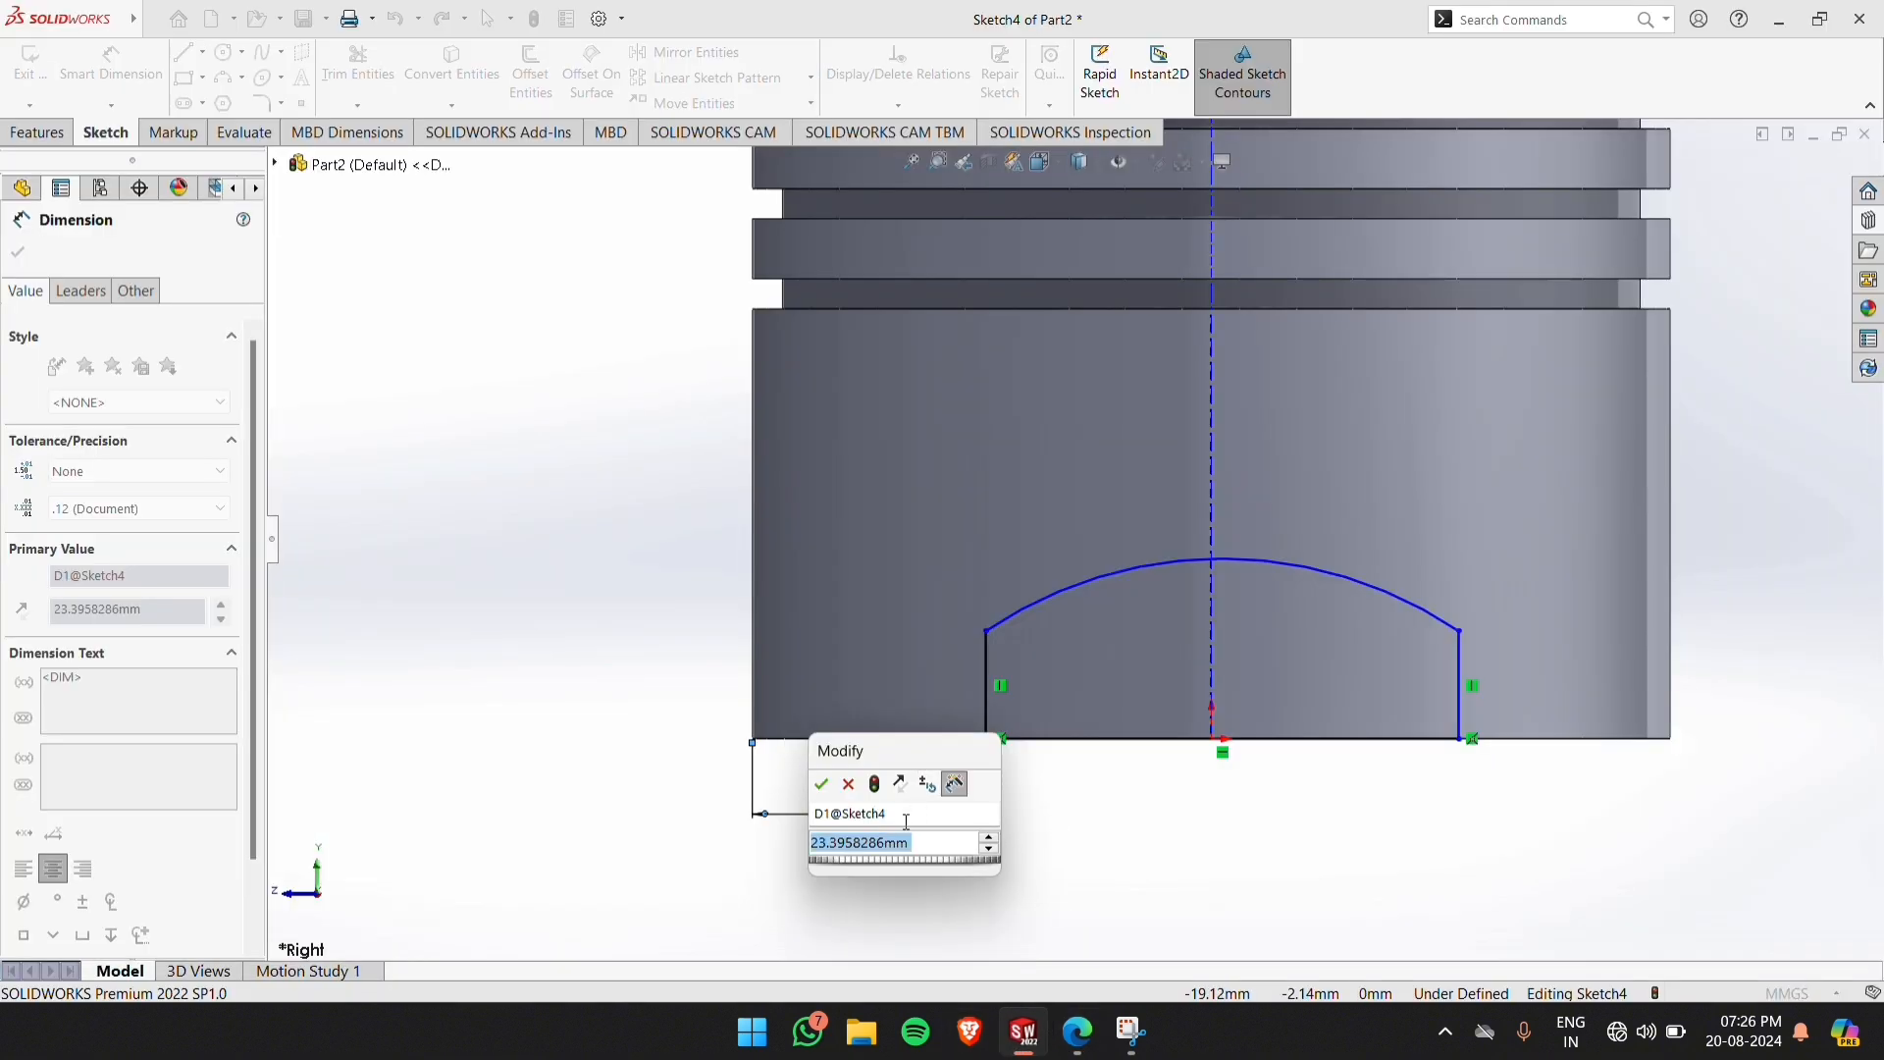
text(21)
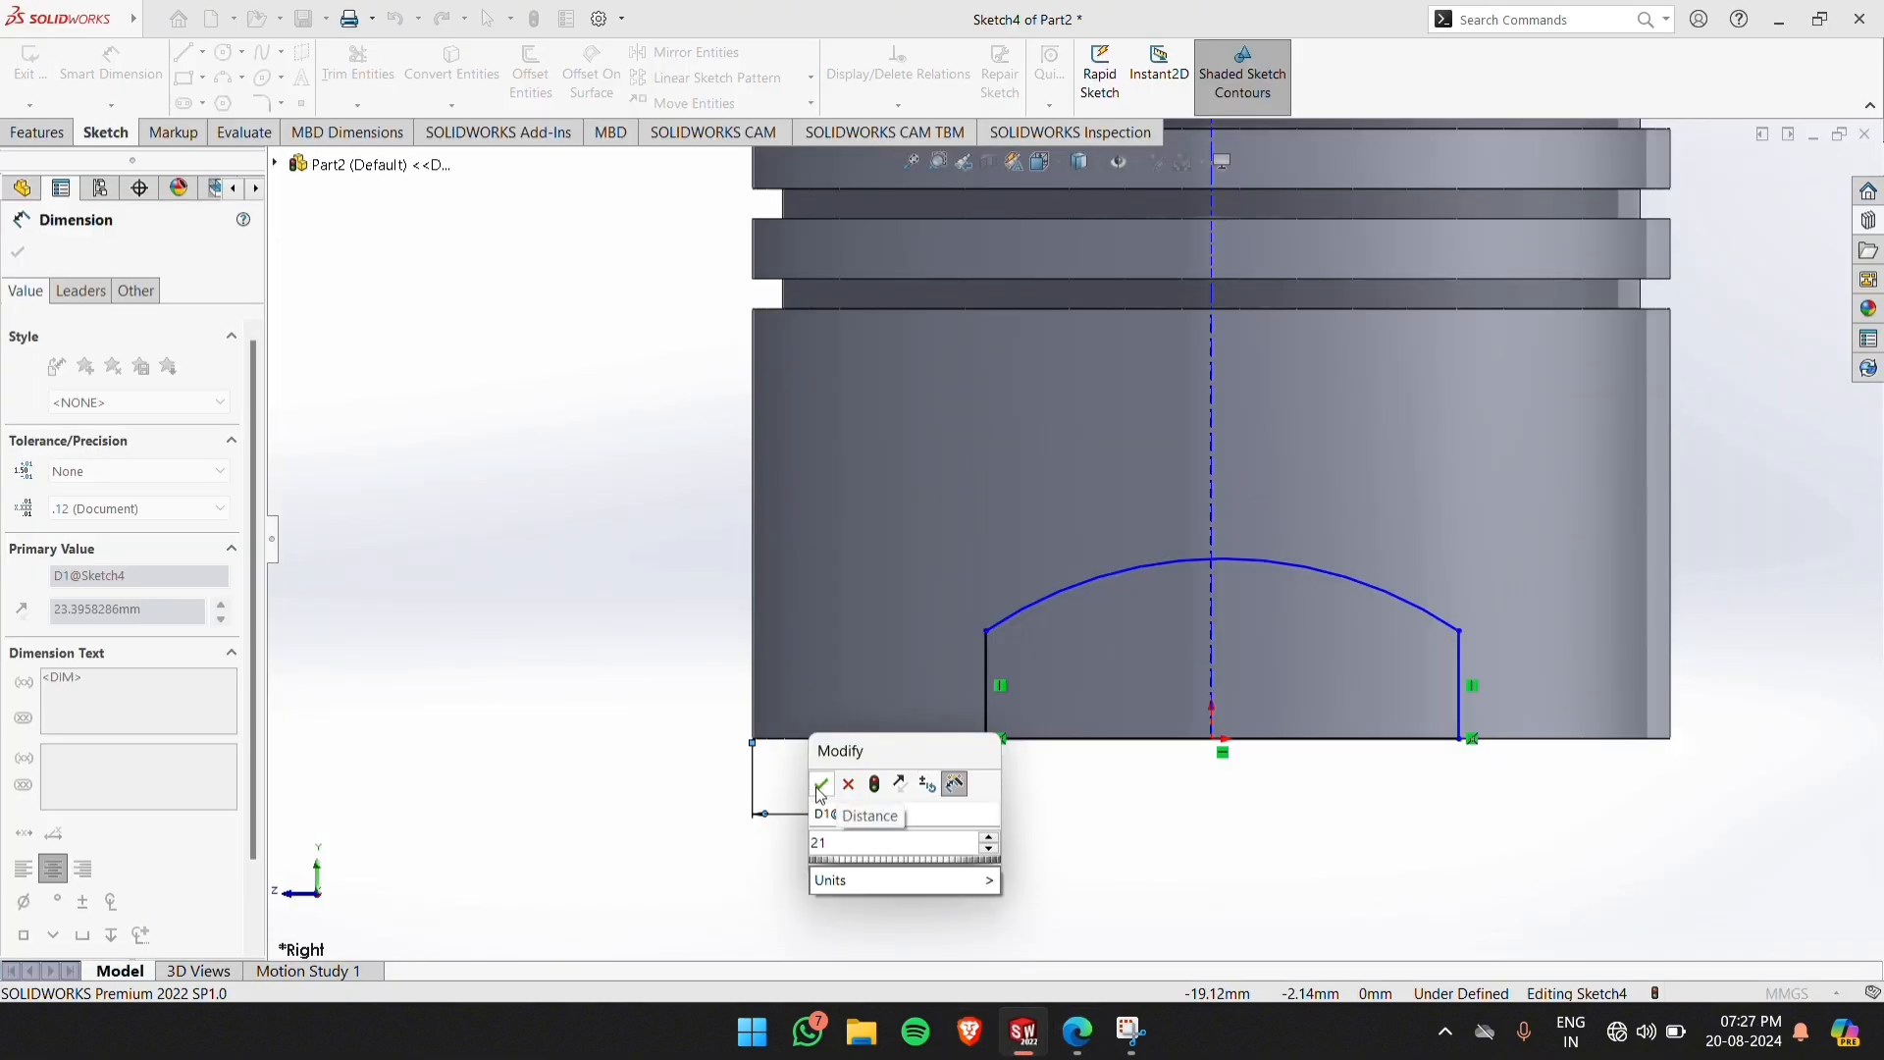
click(821, 785)
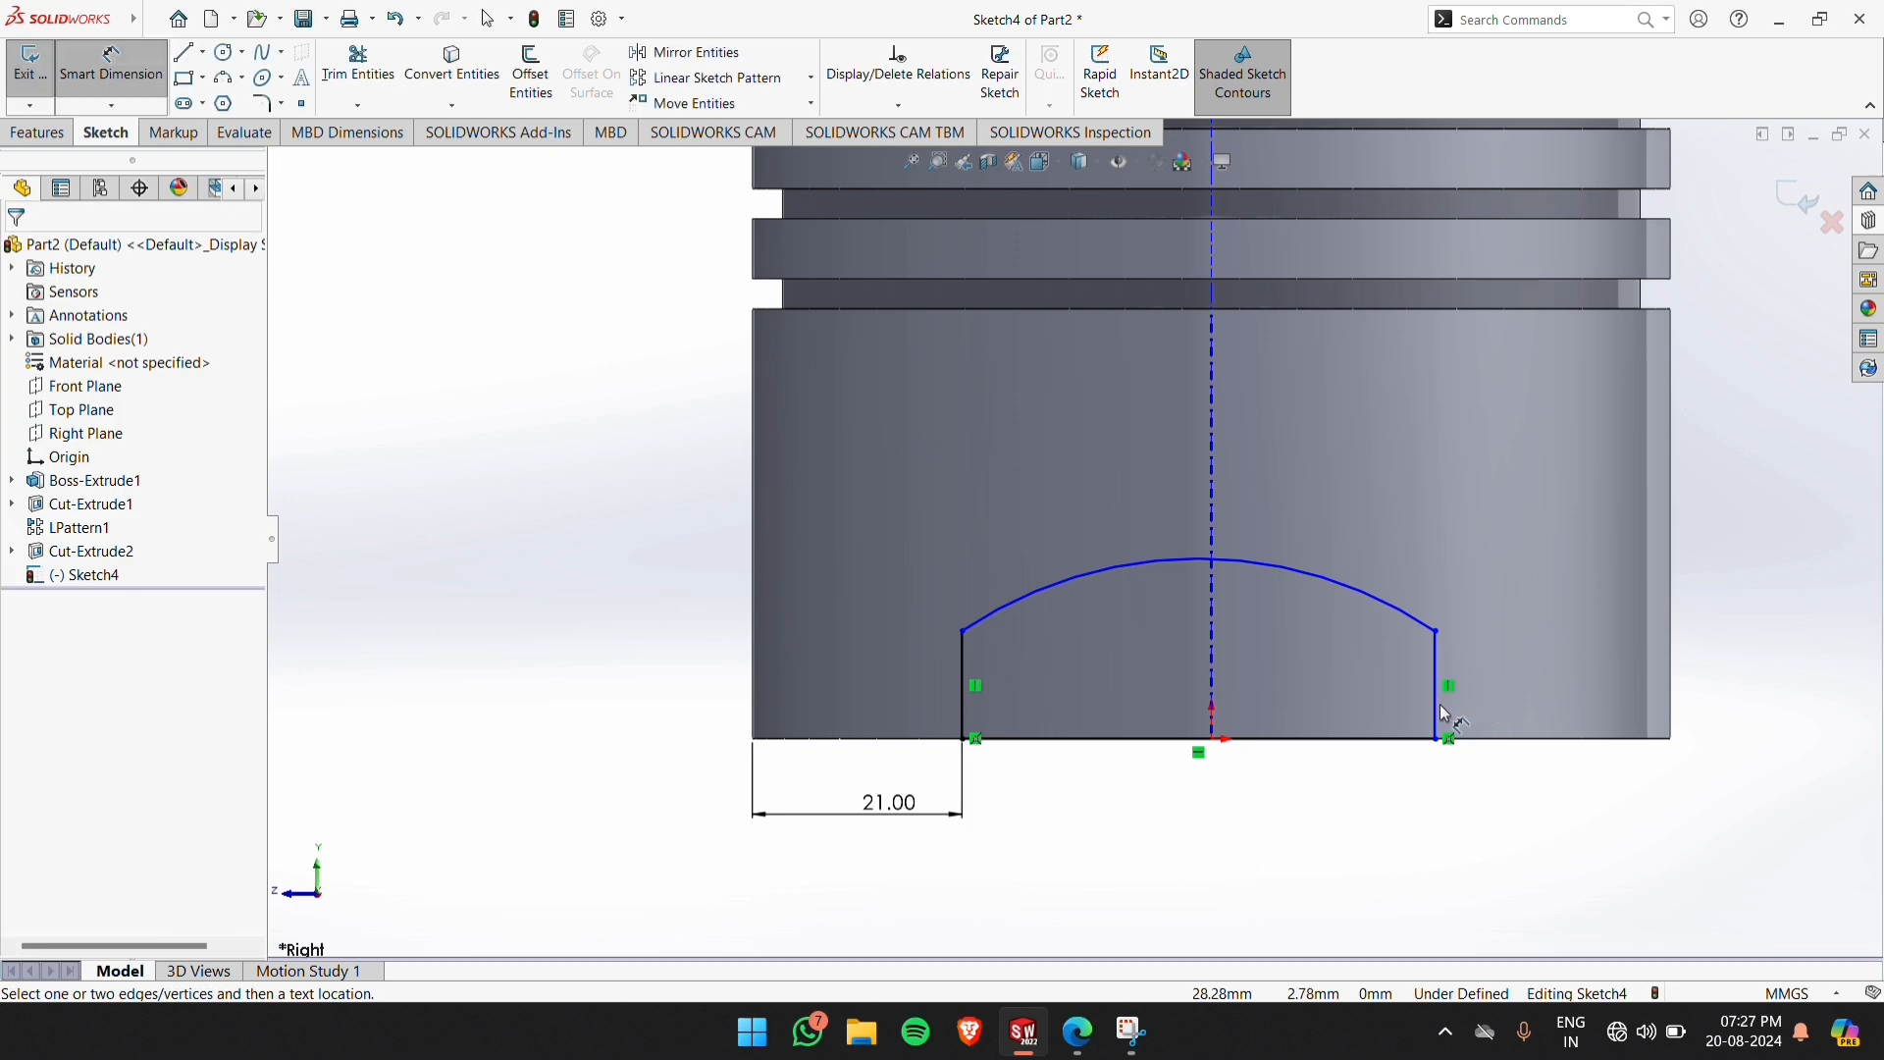
Dimension the right vertical line to 21 mm from the cylinder's right outer edge
click(1438, 706)
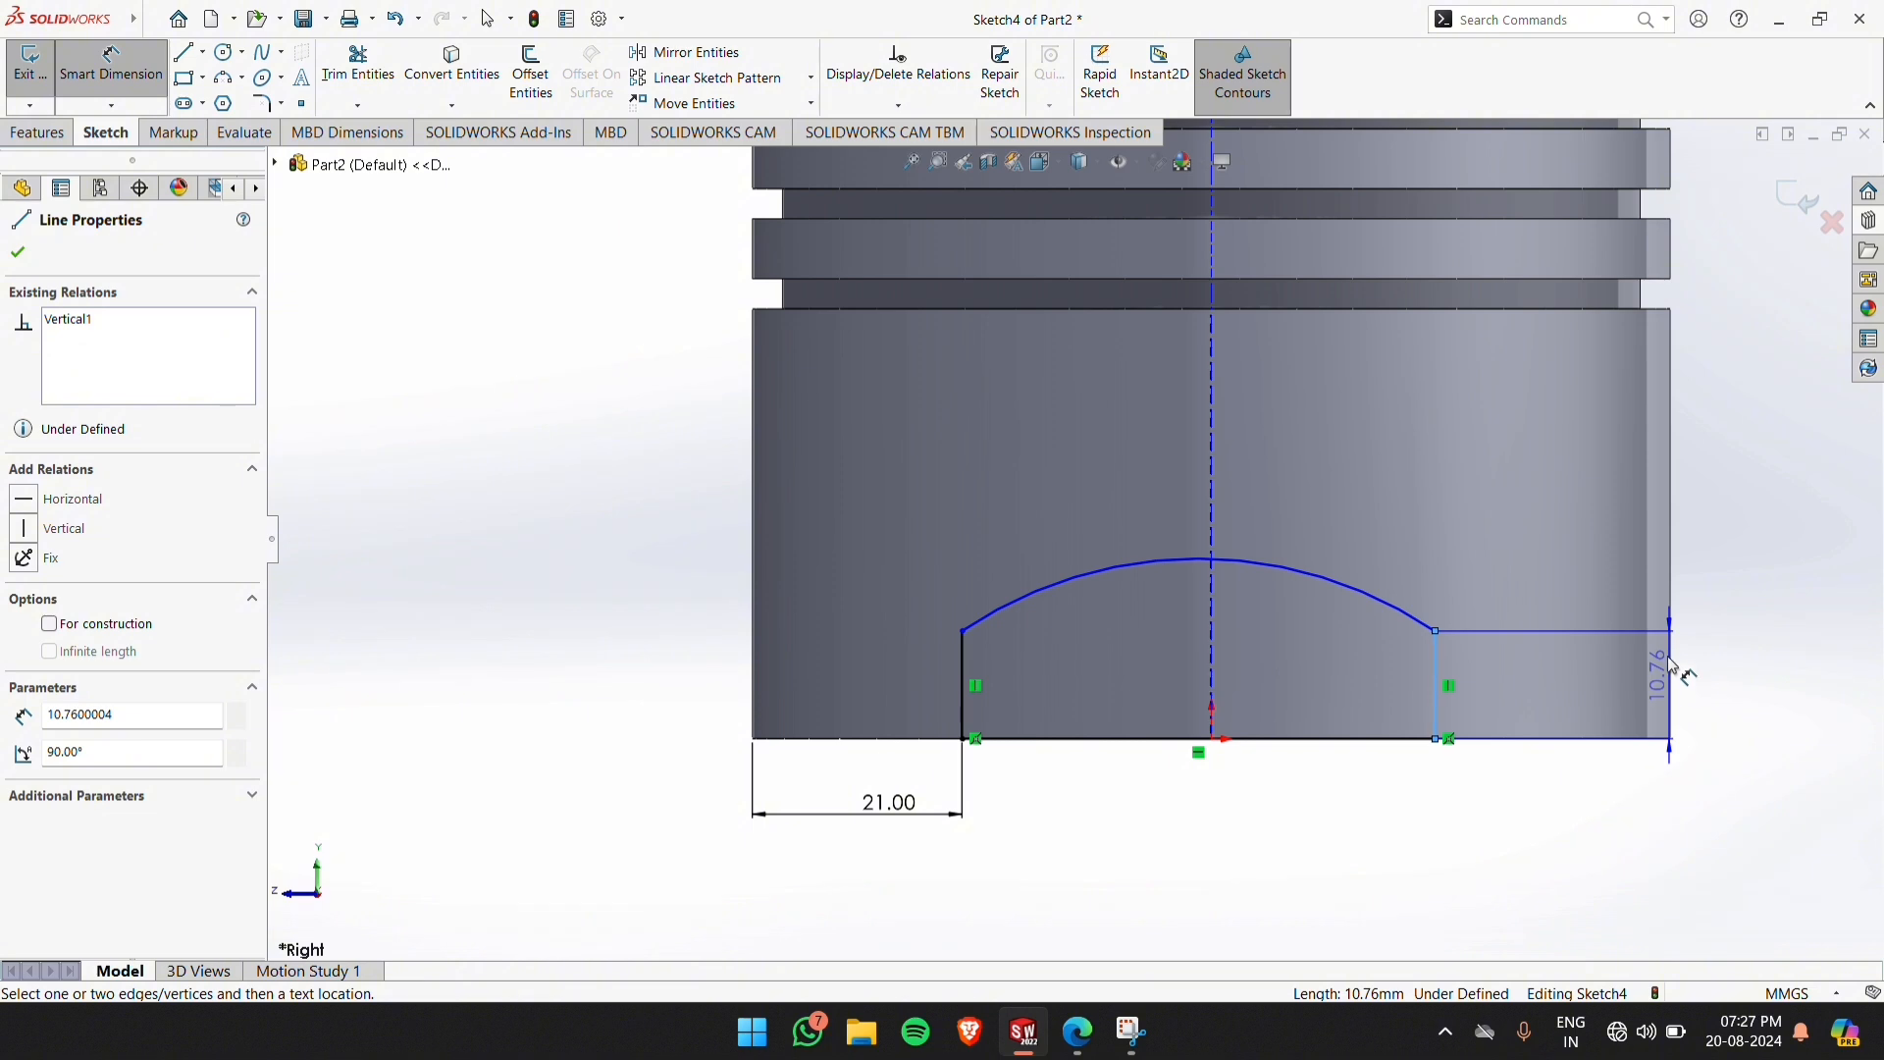
click(1674, 609)
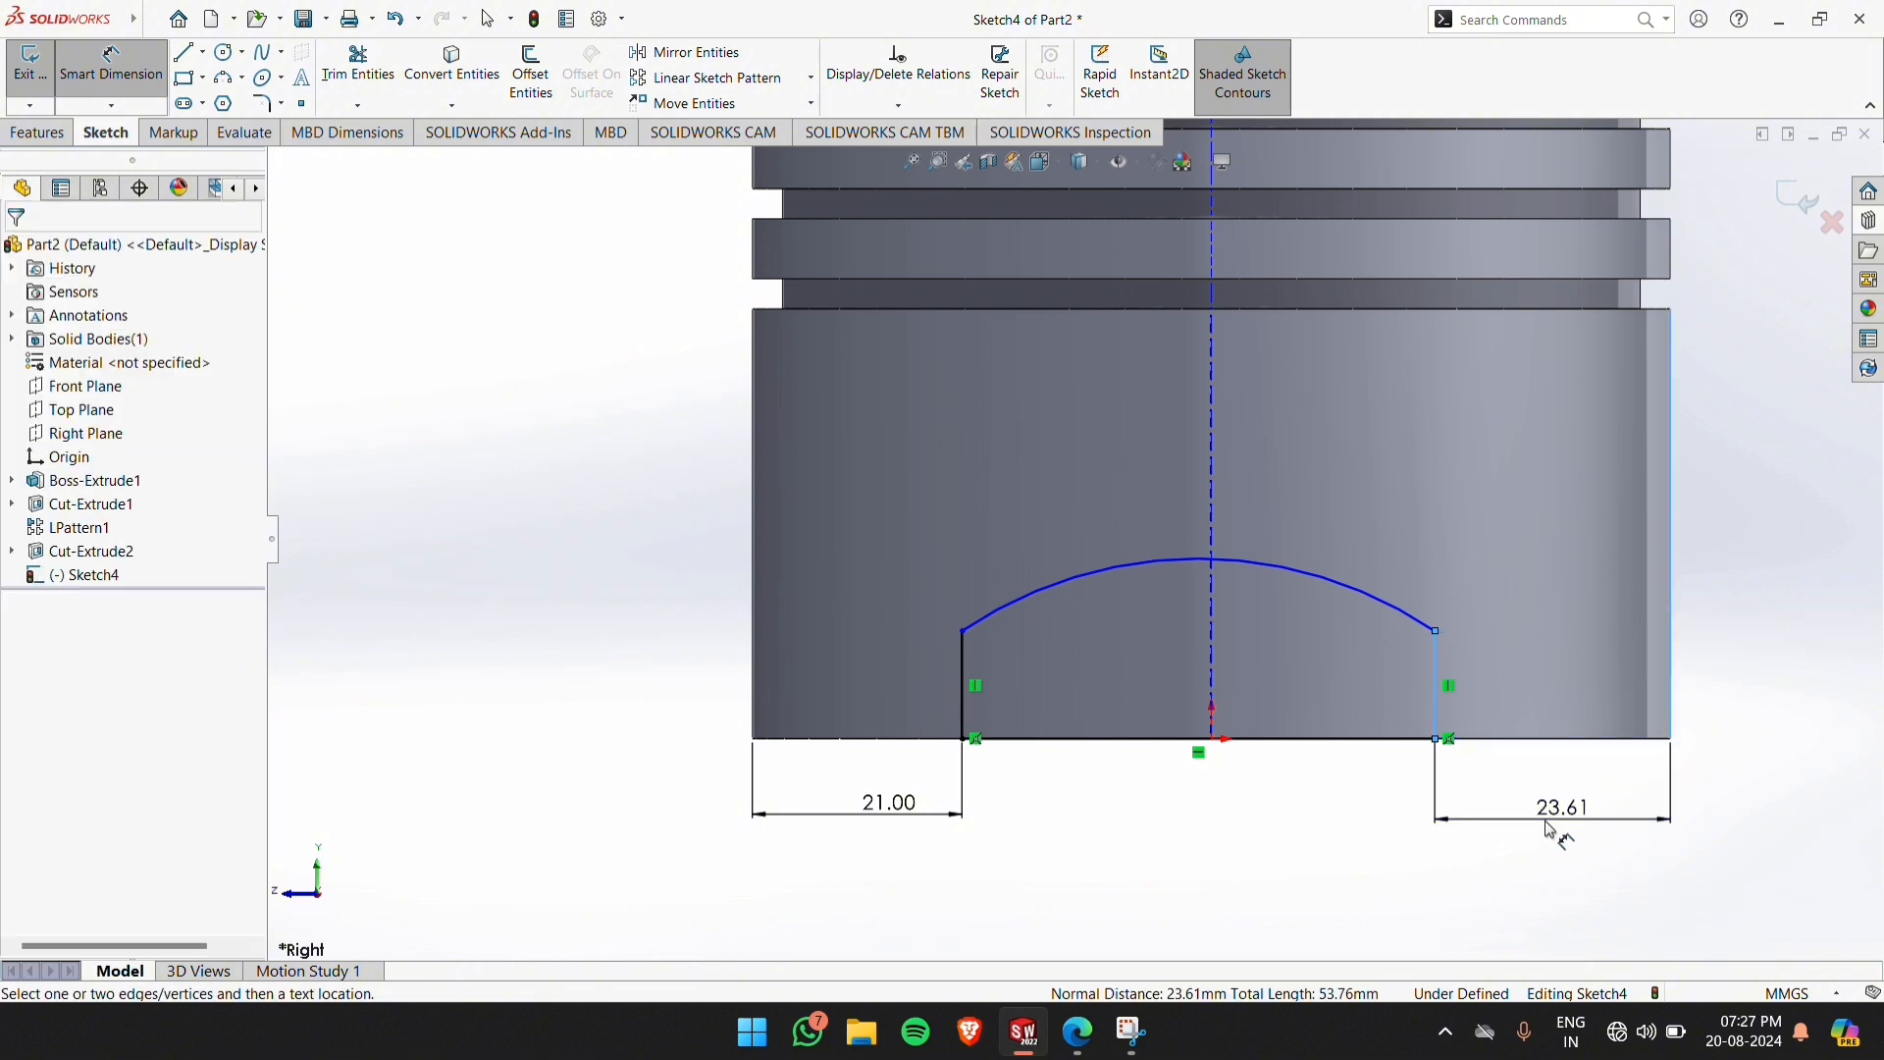
click(1549, 829)
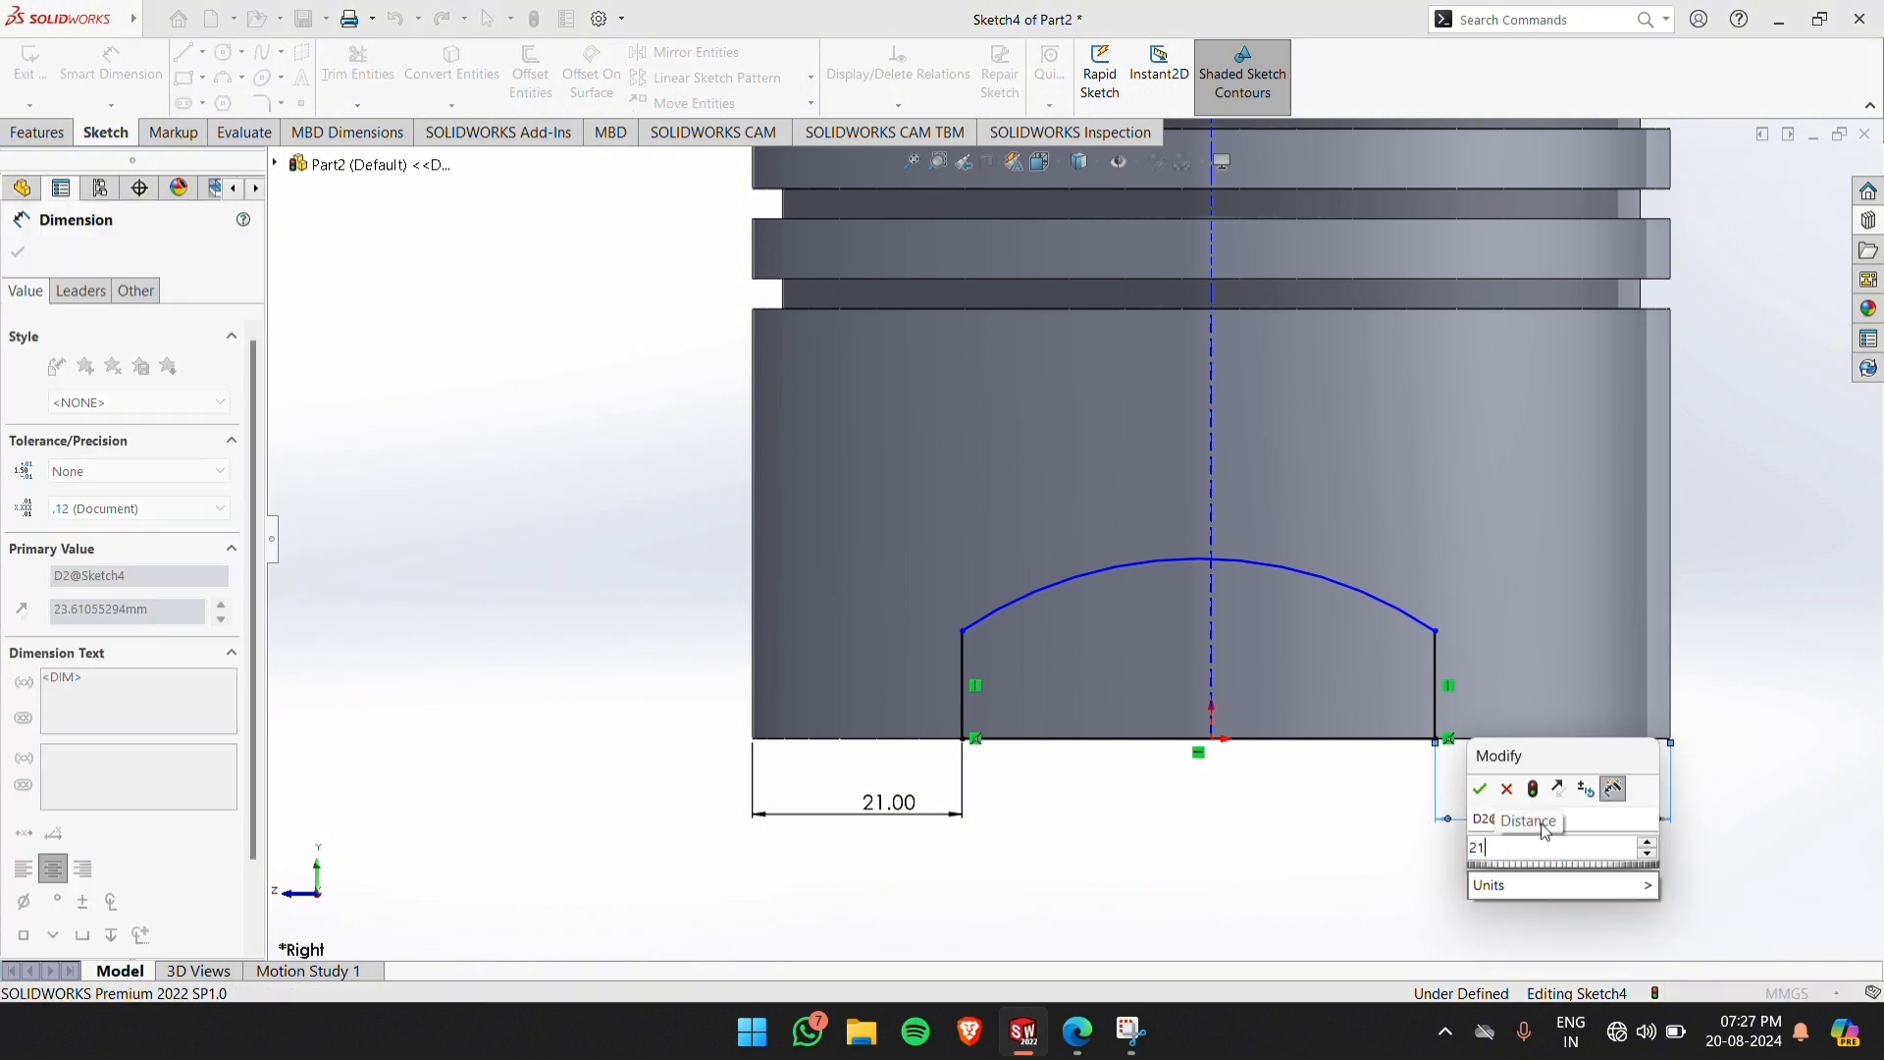
click(1480, 789)
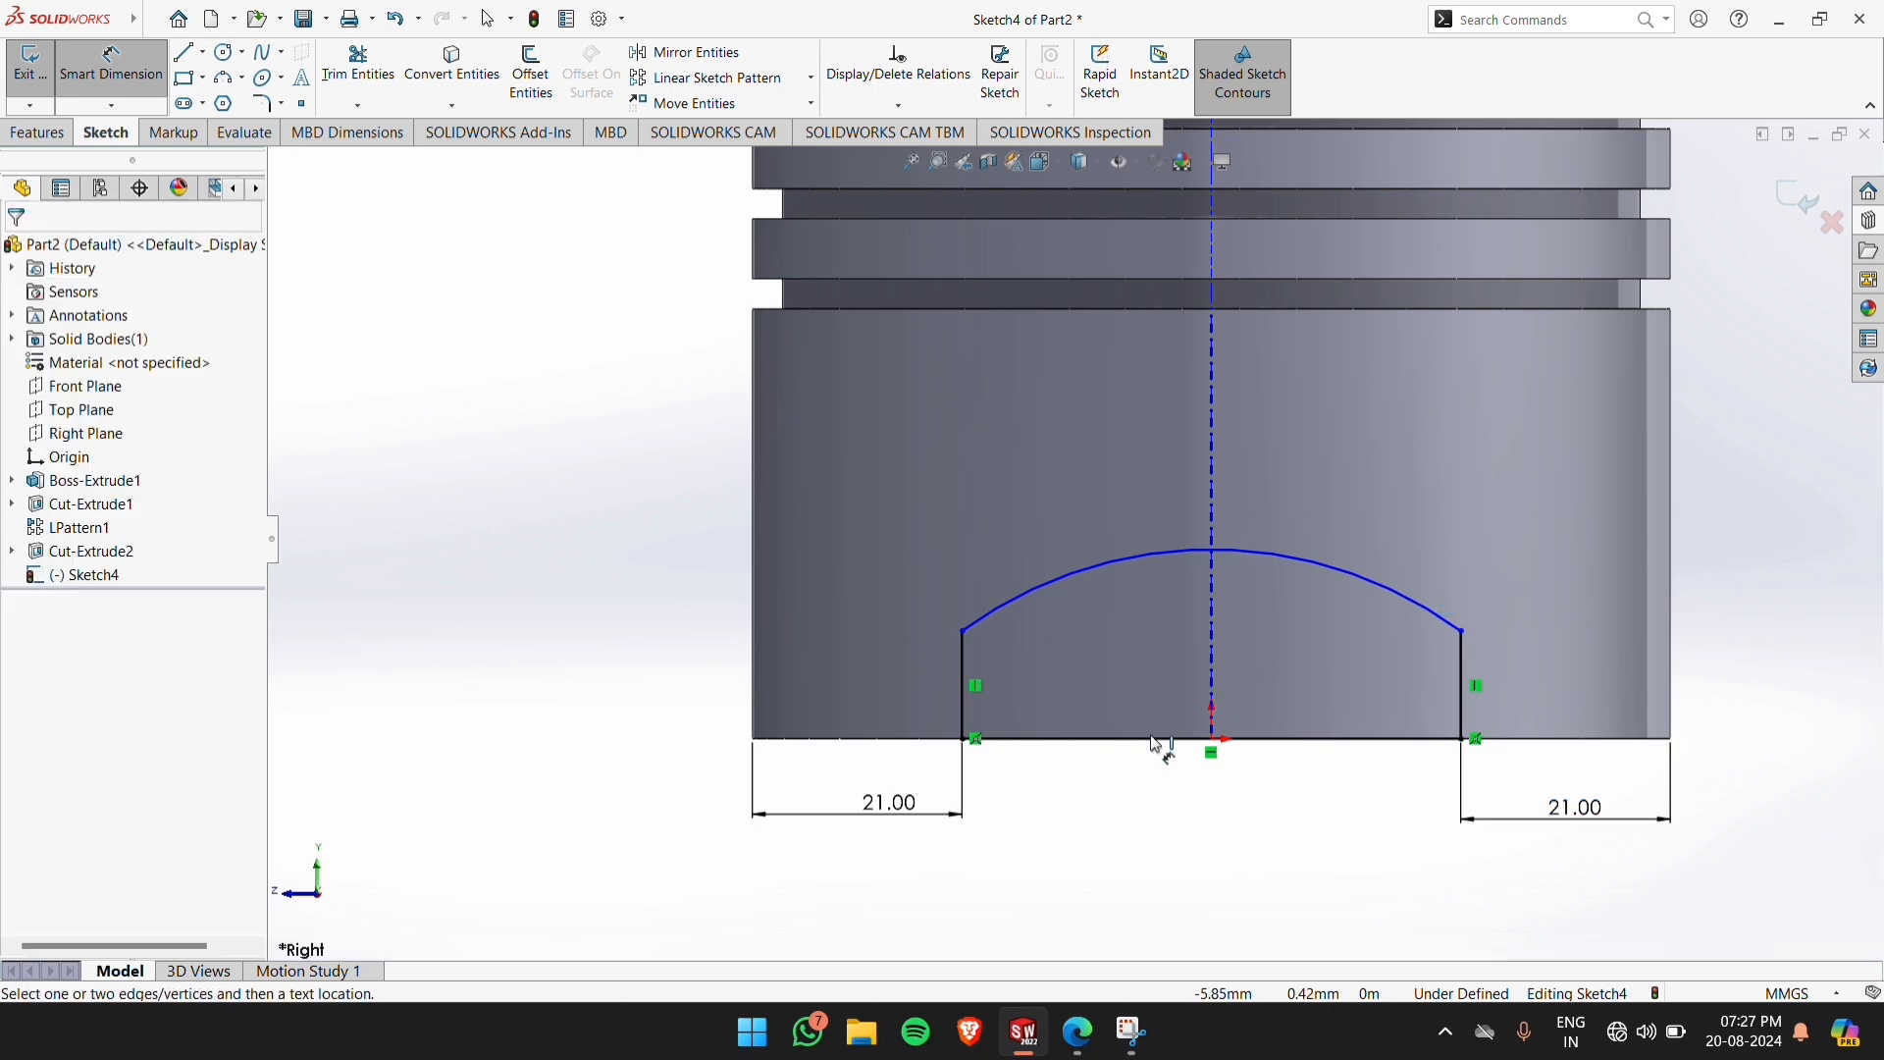
Dimension the left vertical line's length to 10 mm
click(970, 697)
click(571, 648)
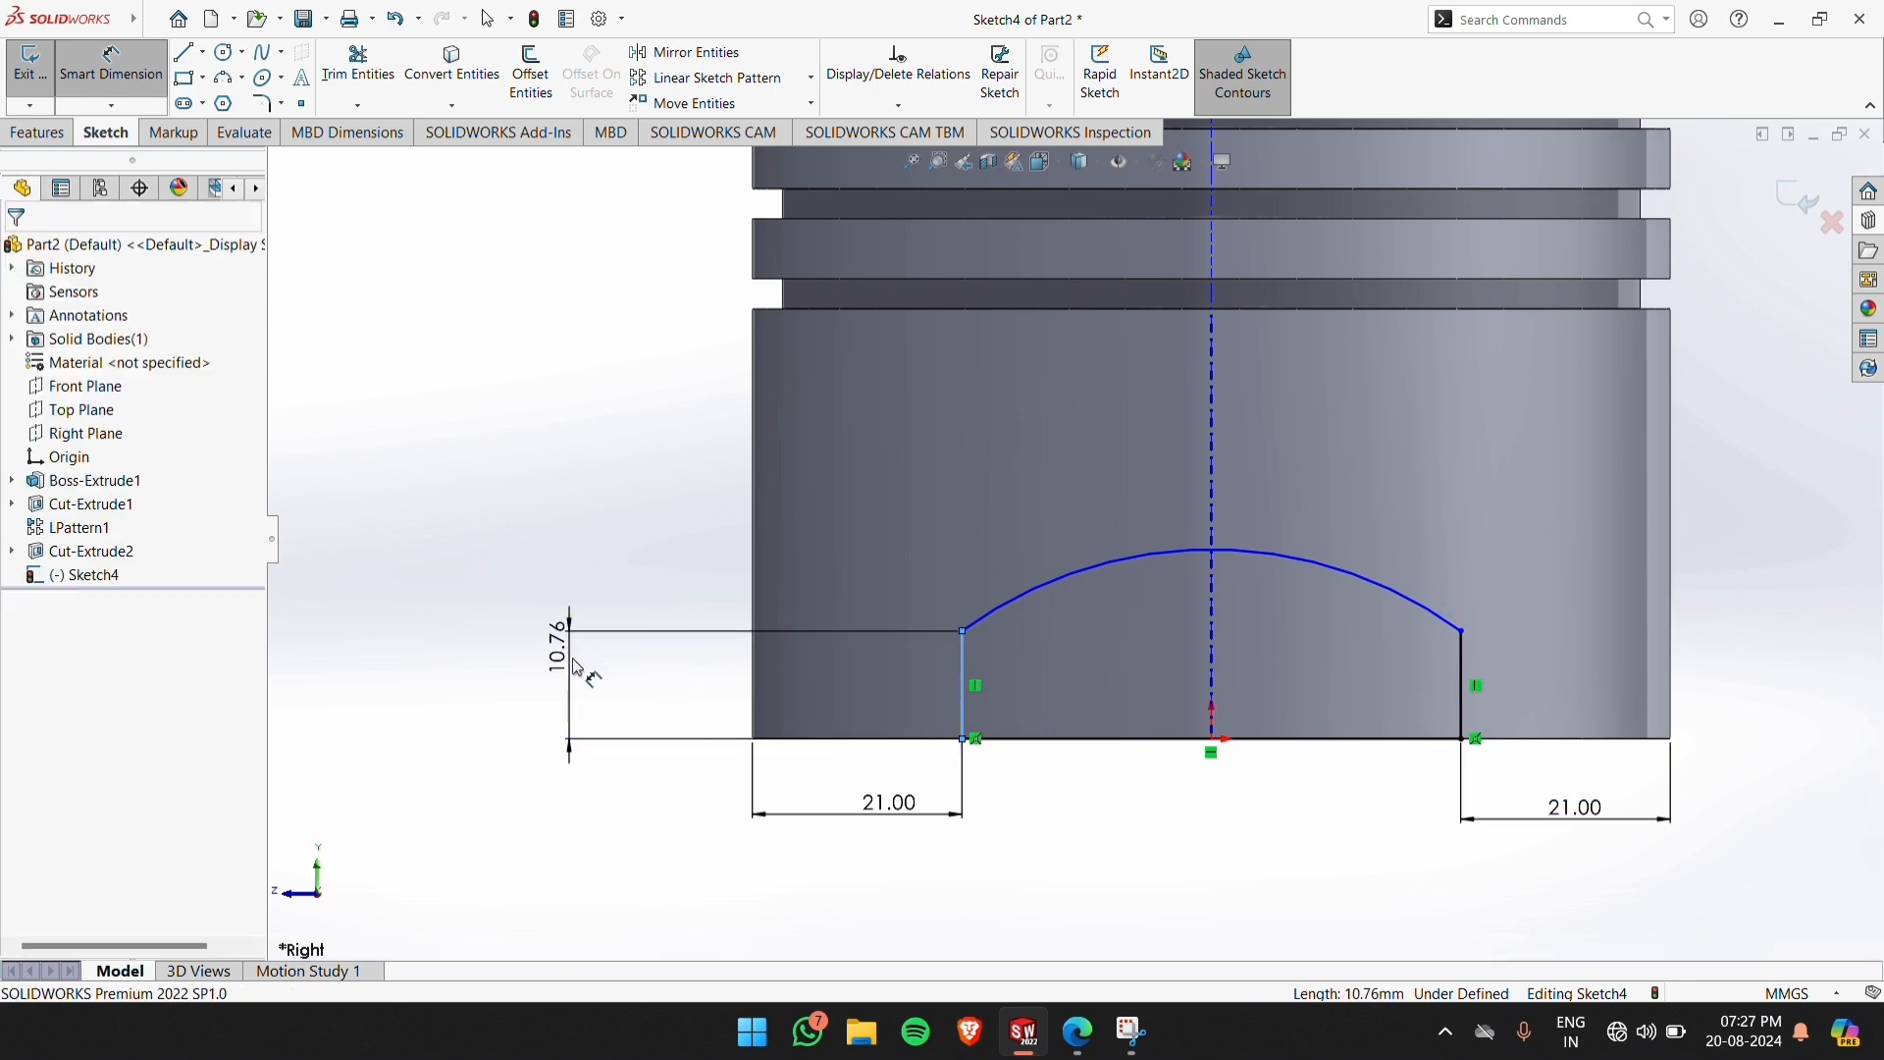
text(10.7600004mm)
key(Return)
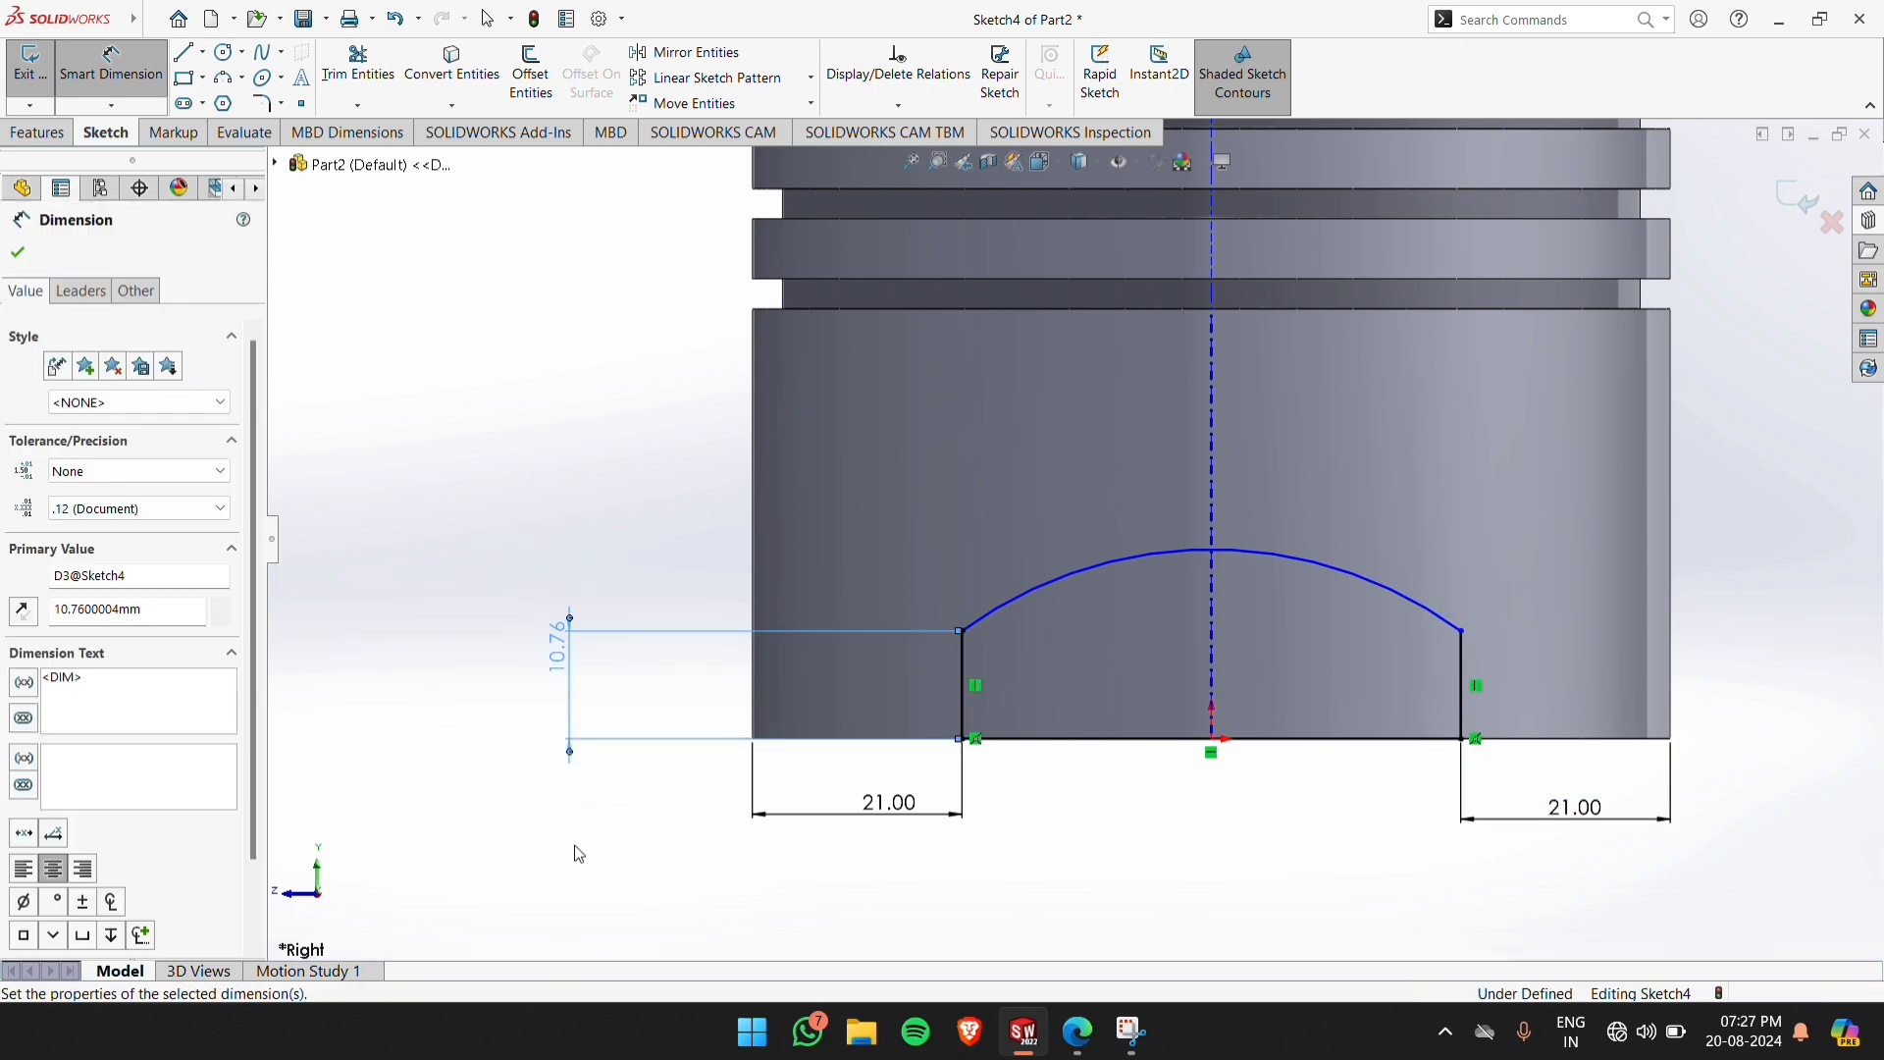
Apply Parallel and Equal relations between the profile's left and right vertical lines
right_click(1047, 829)
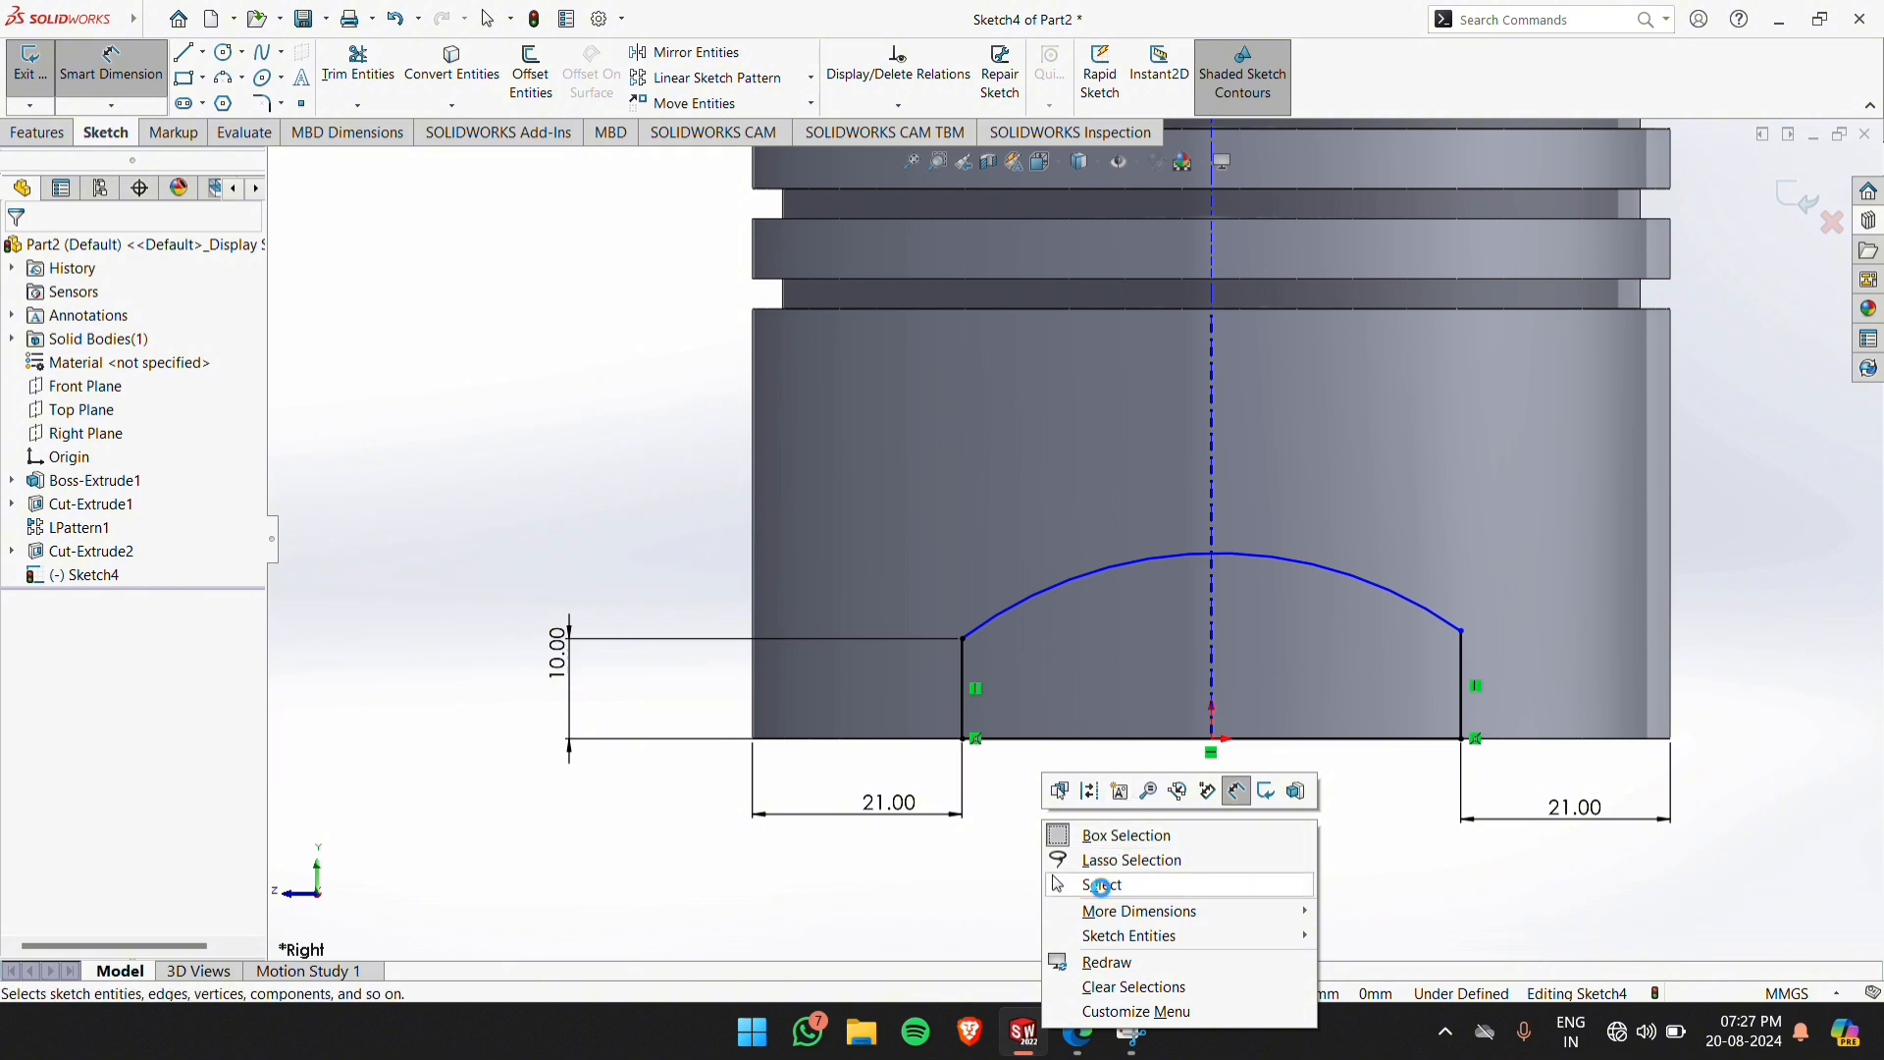
click(1102, 884)
click(965, 711)
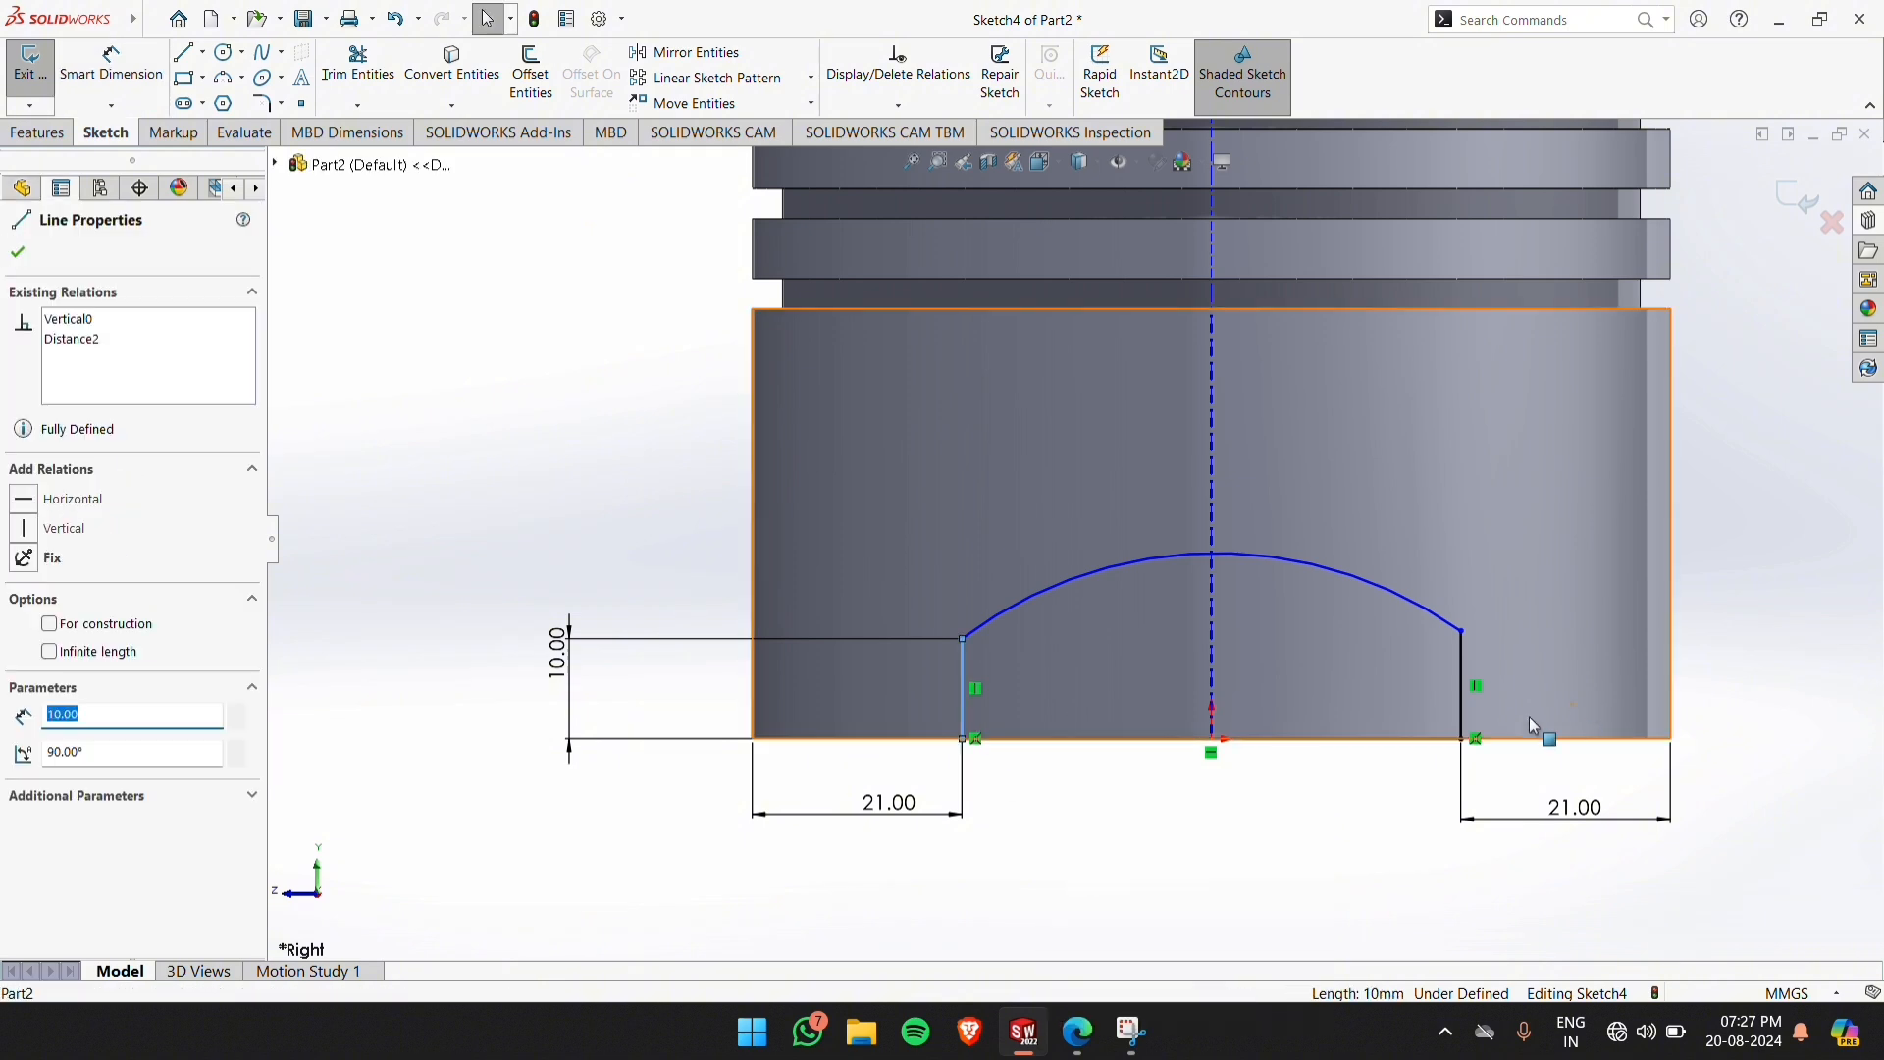
ctrl+click(1460, 709)
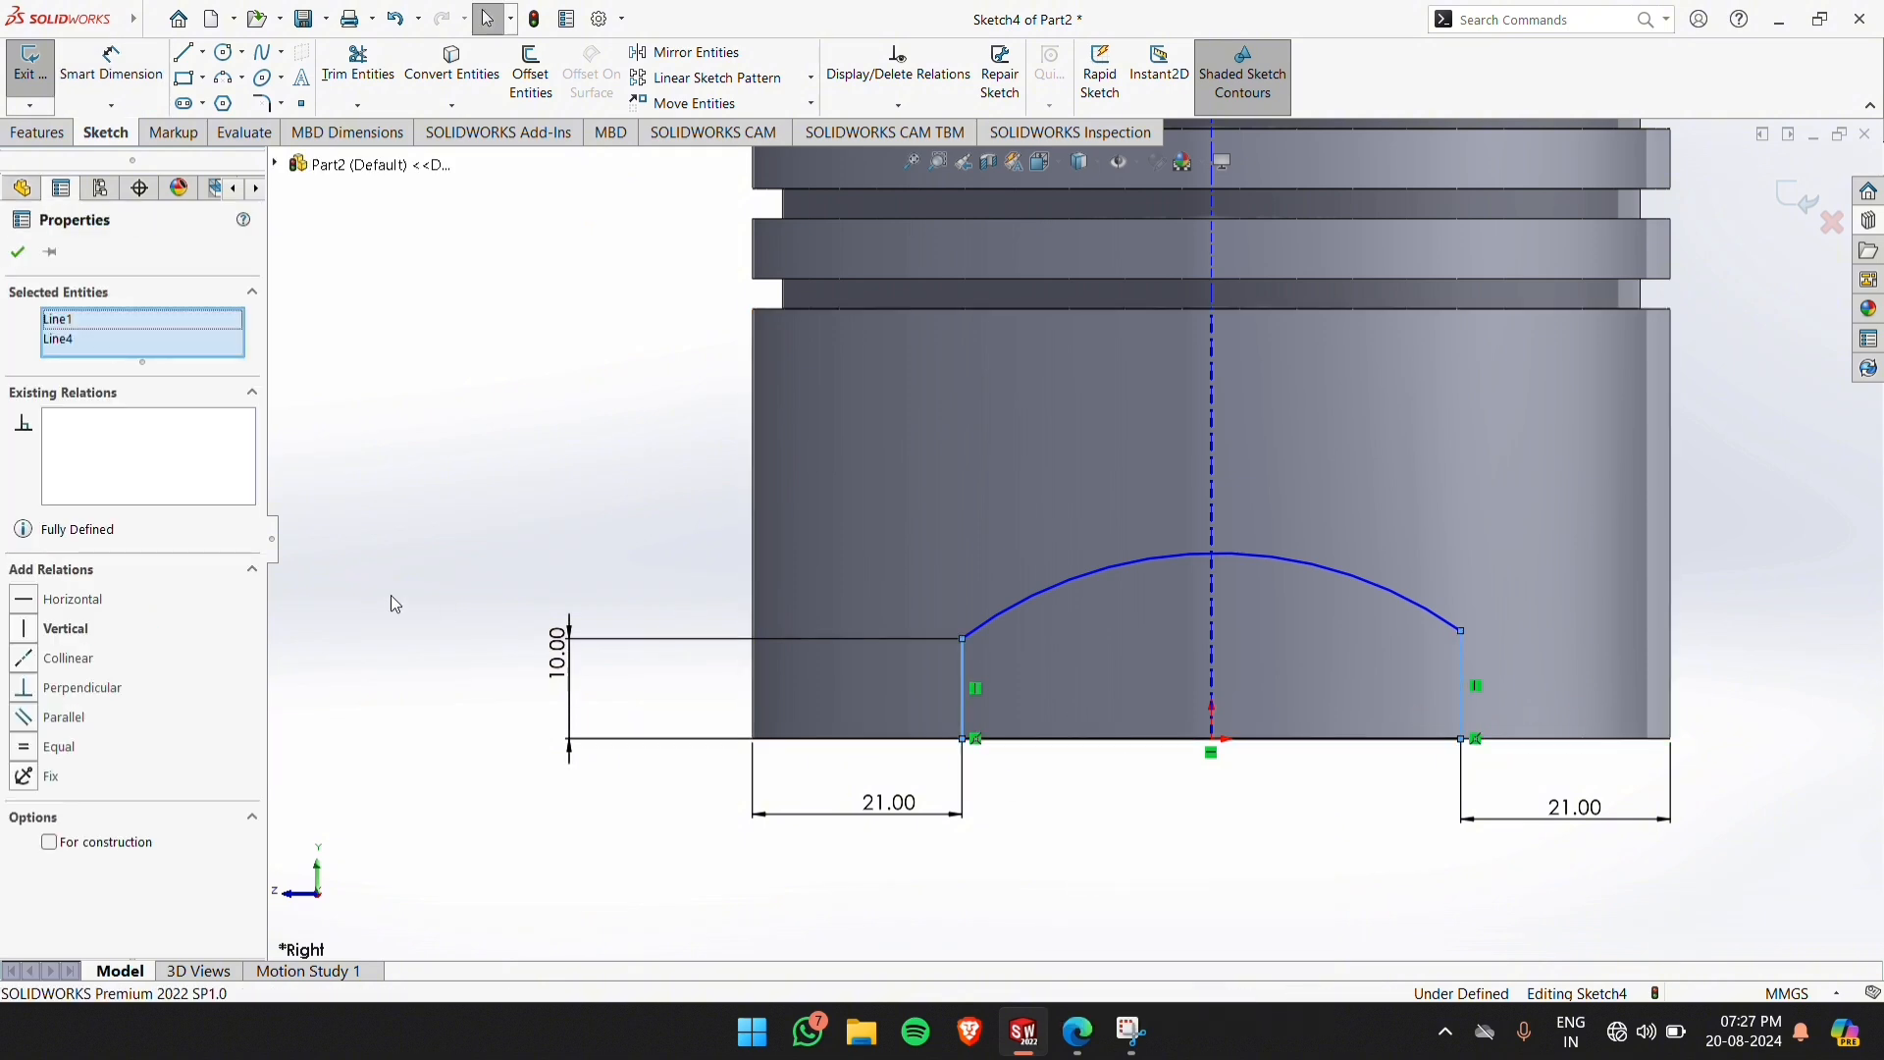
click(59, 717)
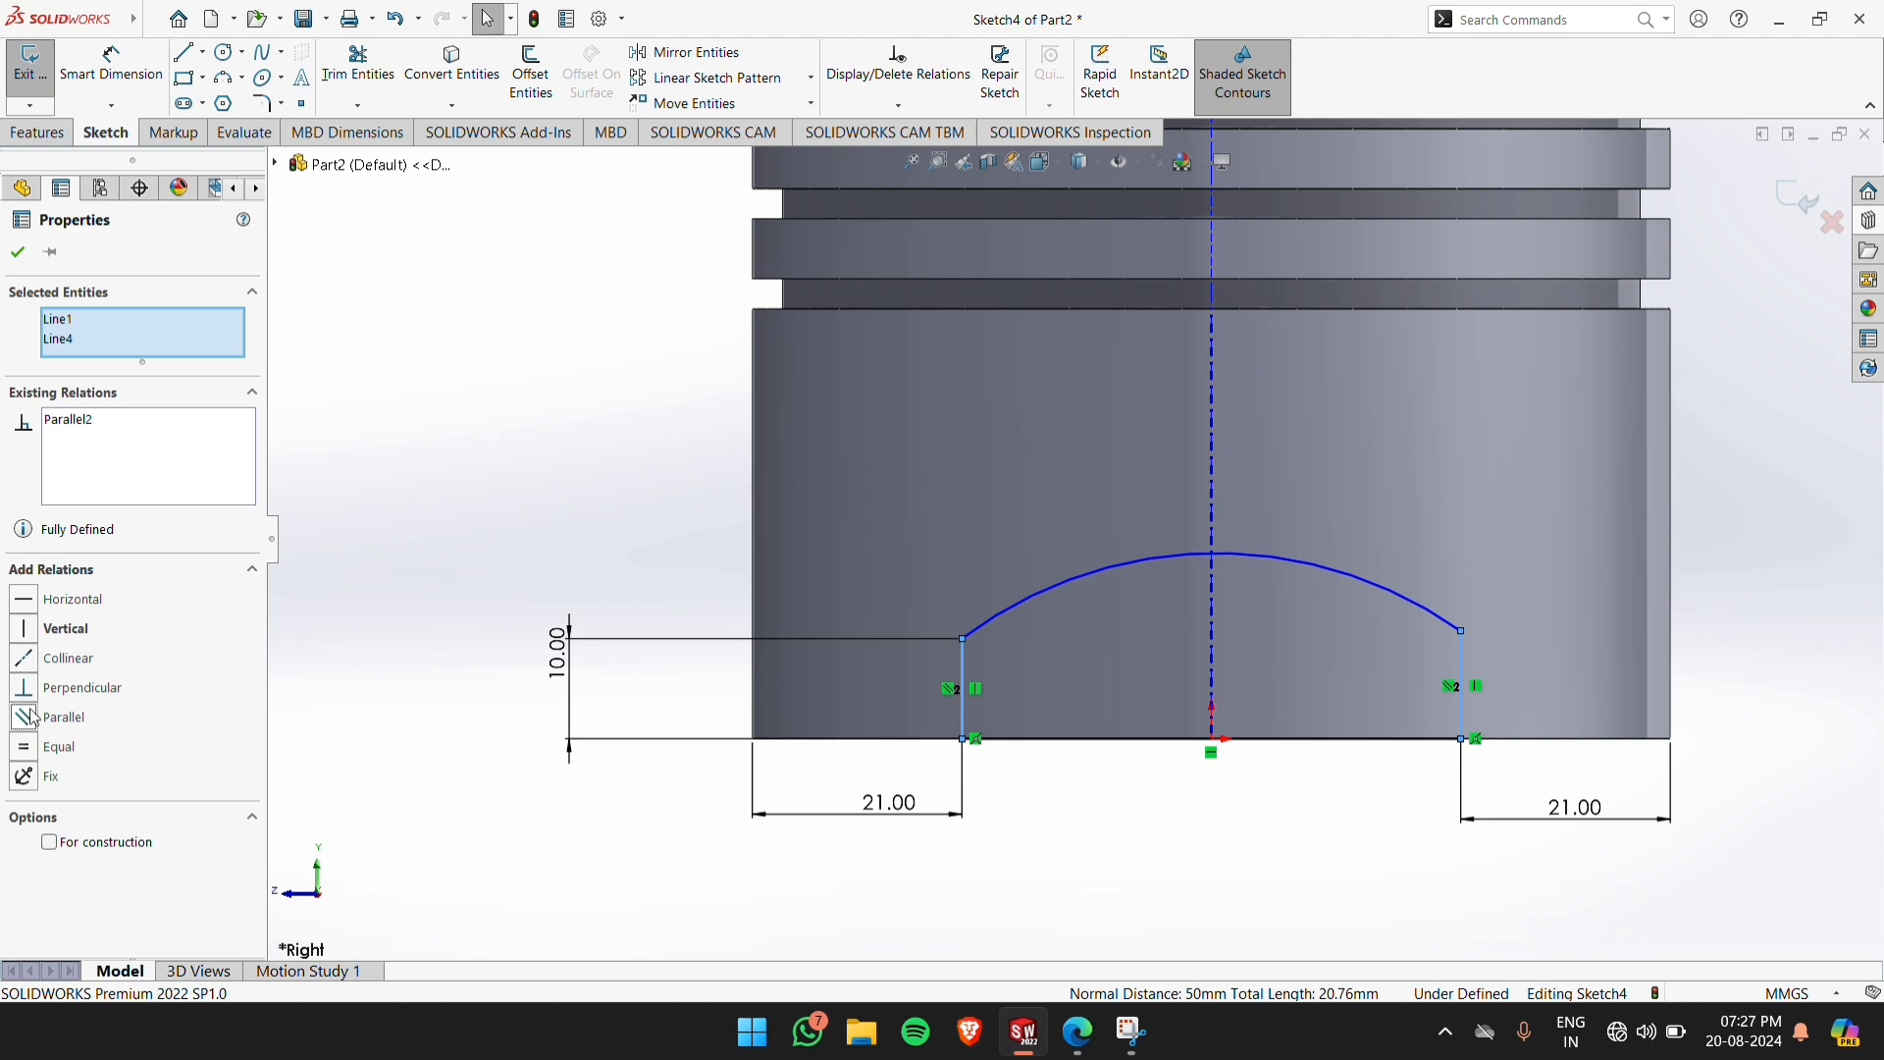
click(26, 749)
click(427, 562)
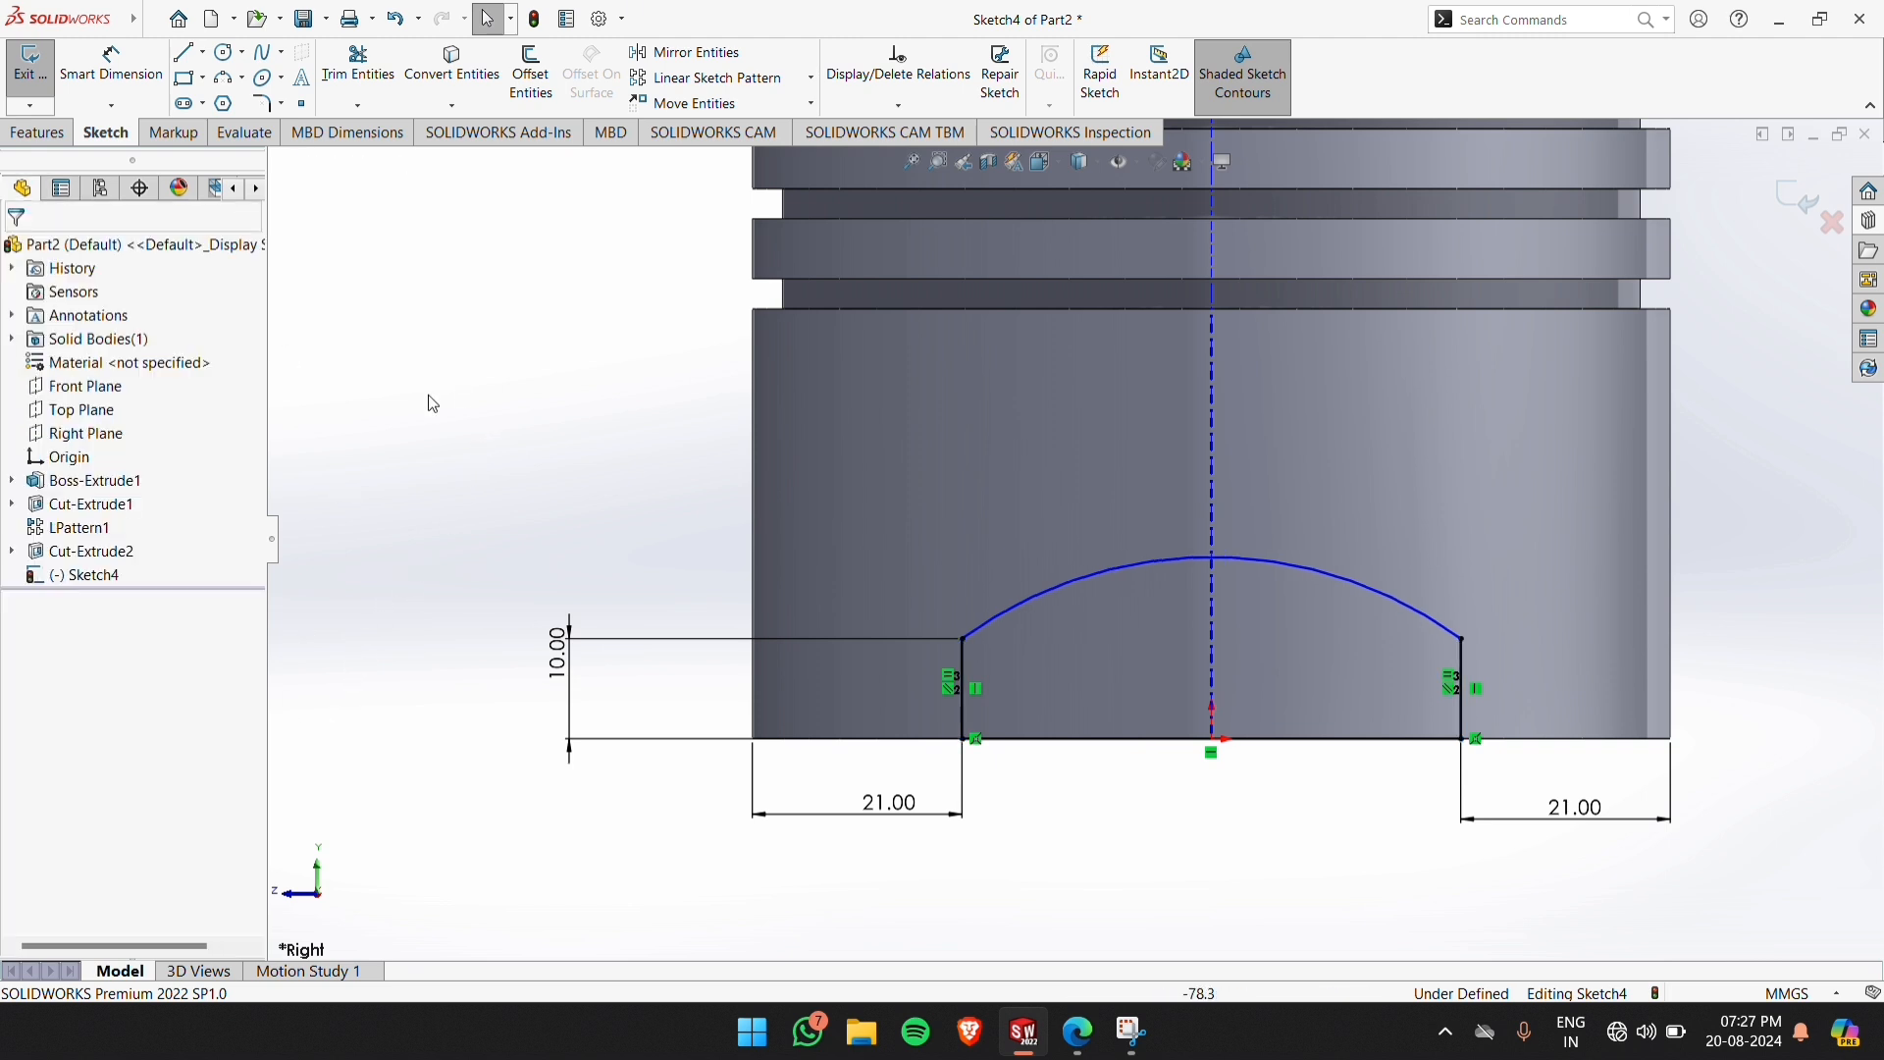
Dimension the arc's radius to 40 mm, as given in the piston drawing PDF, and exit the sketch
click(110, 61)
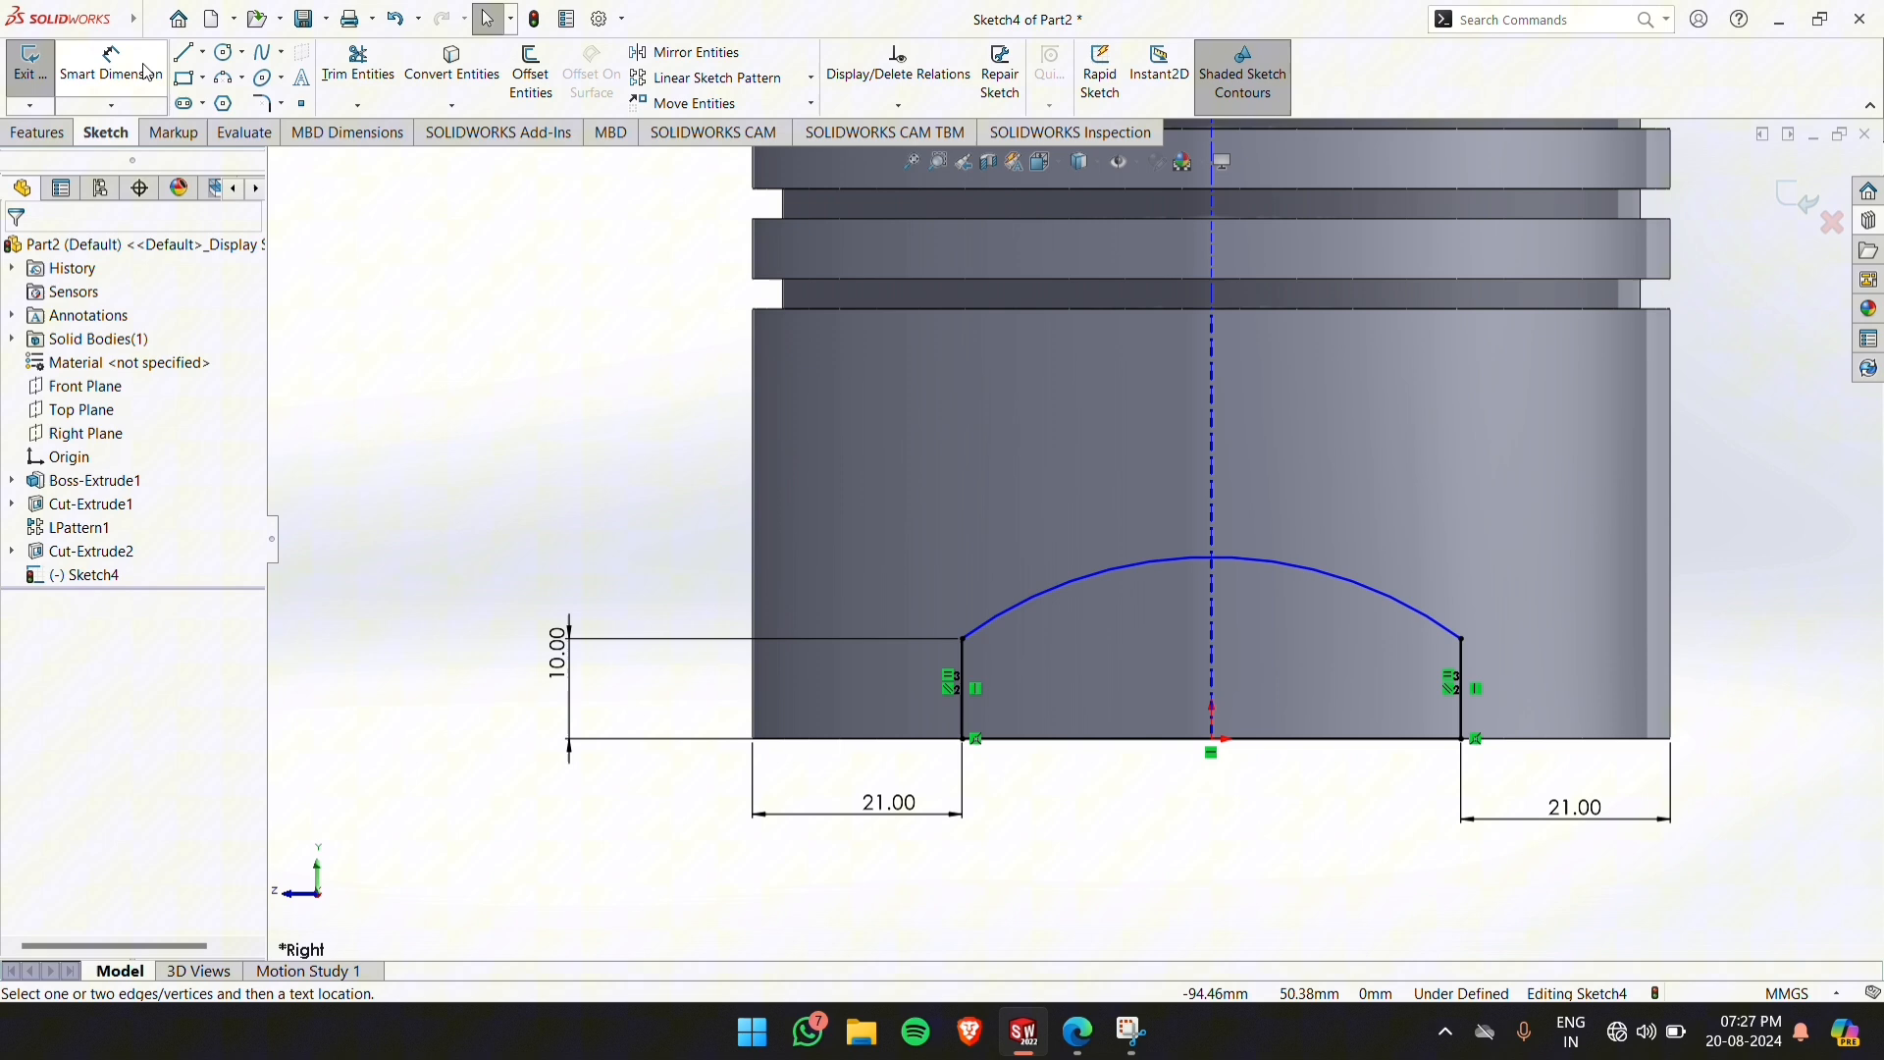
click(1276, 556)
click(1370, 505)
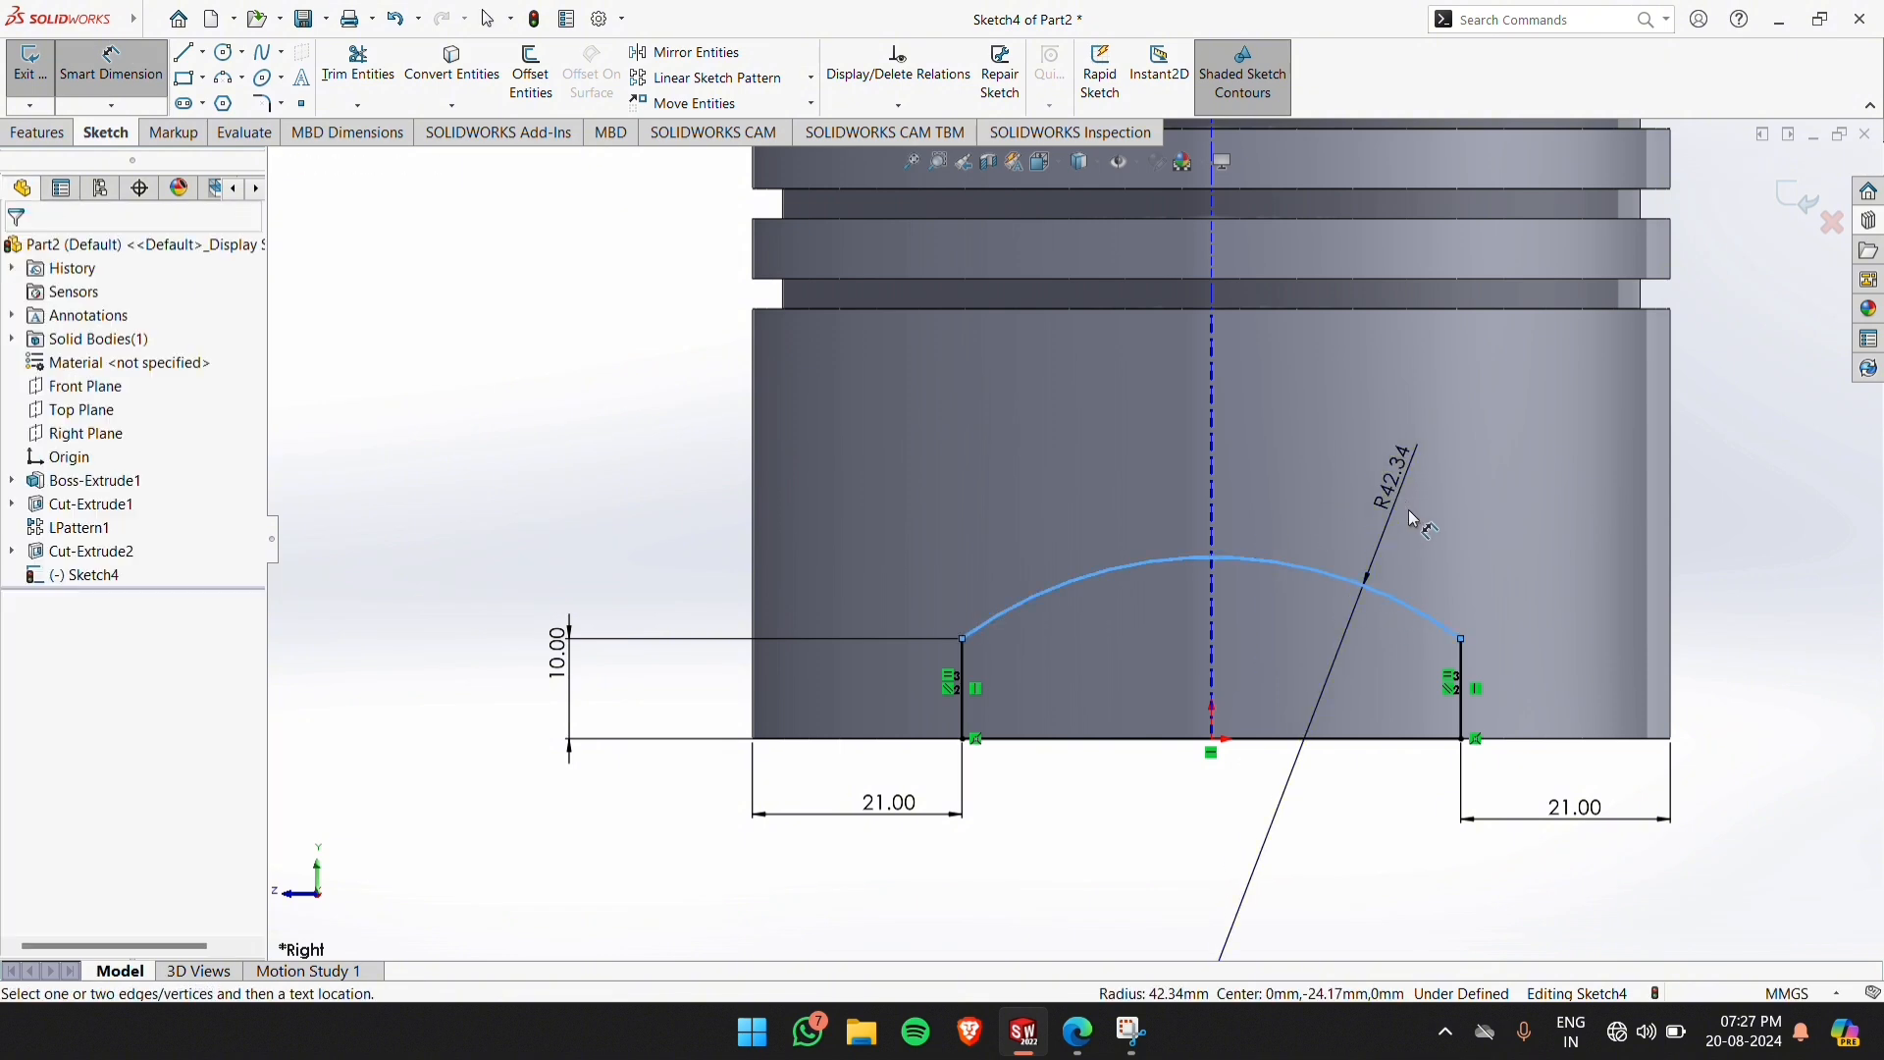
key(alt+Tab)
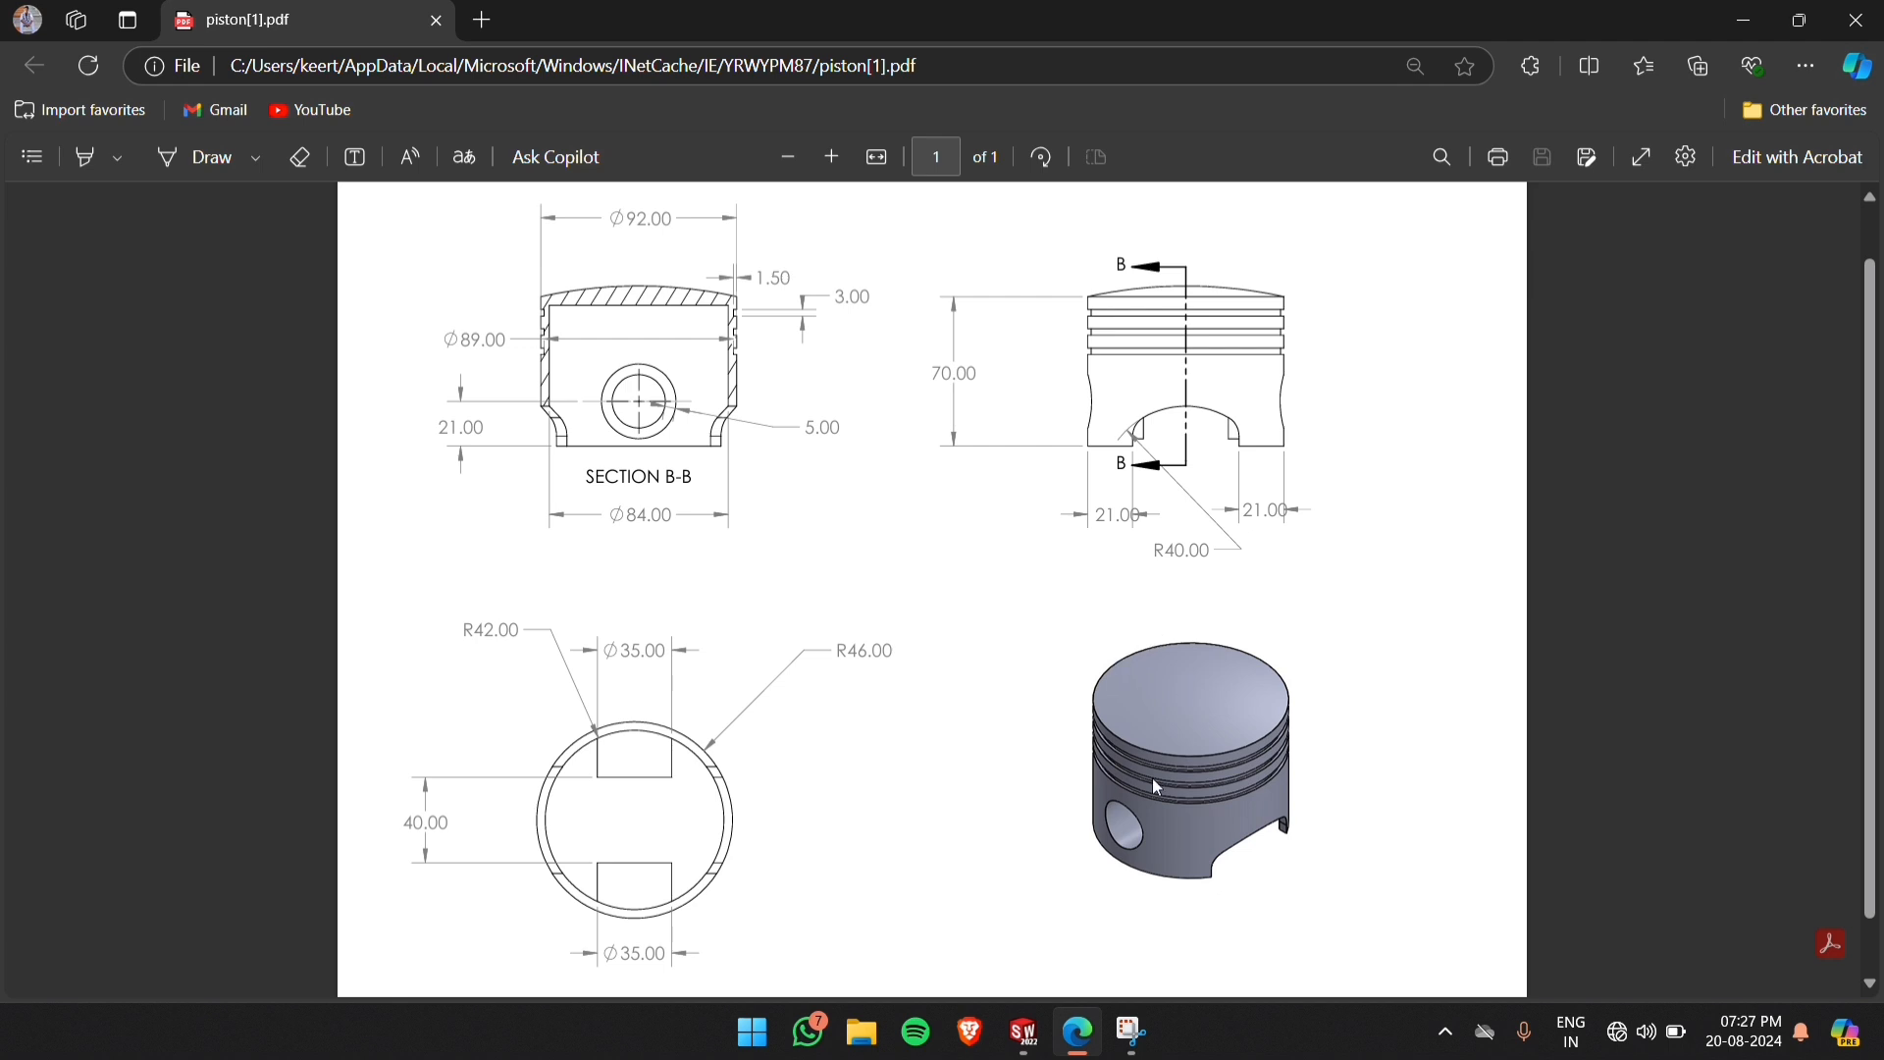
click(1024, 1031)
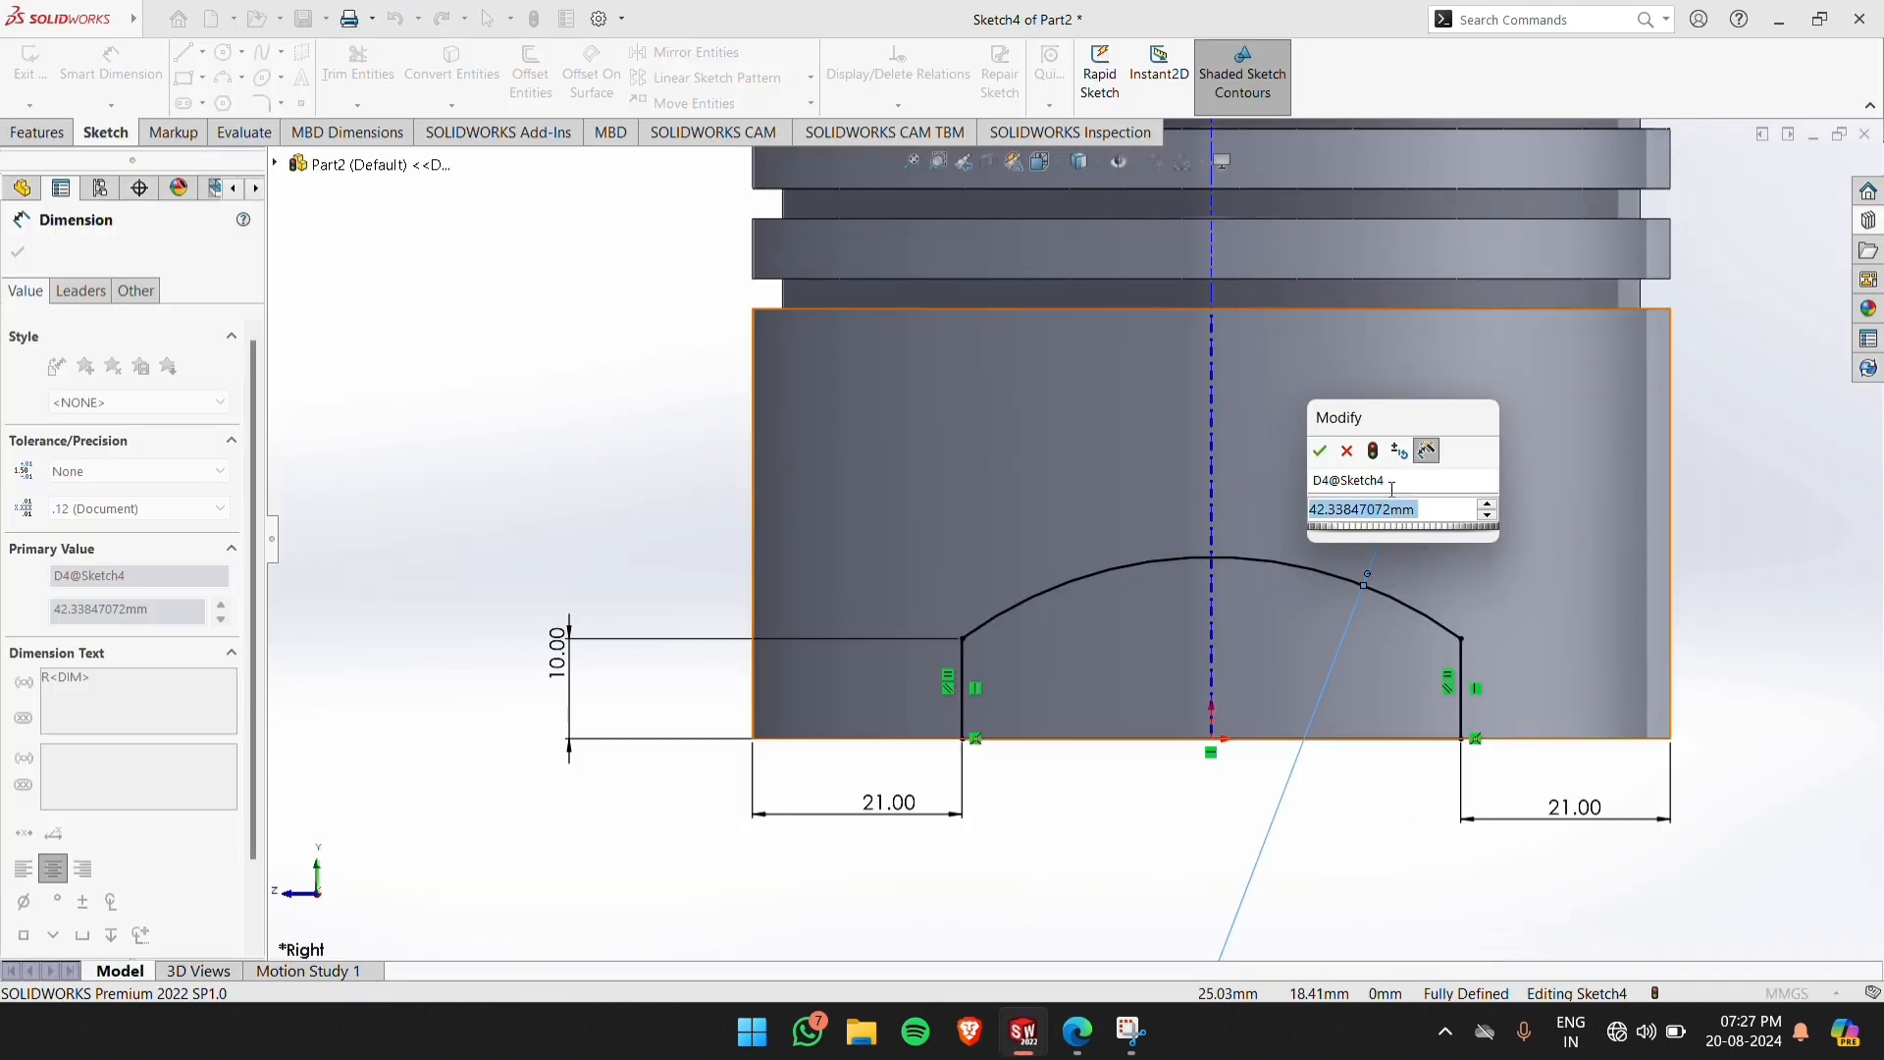
text(40)
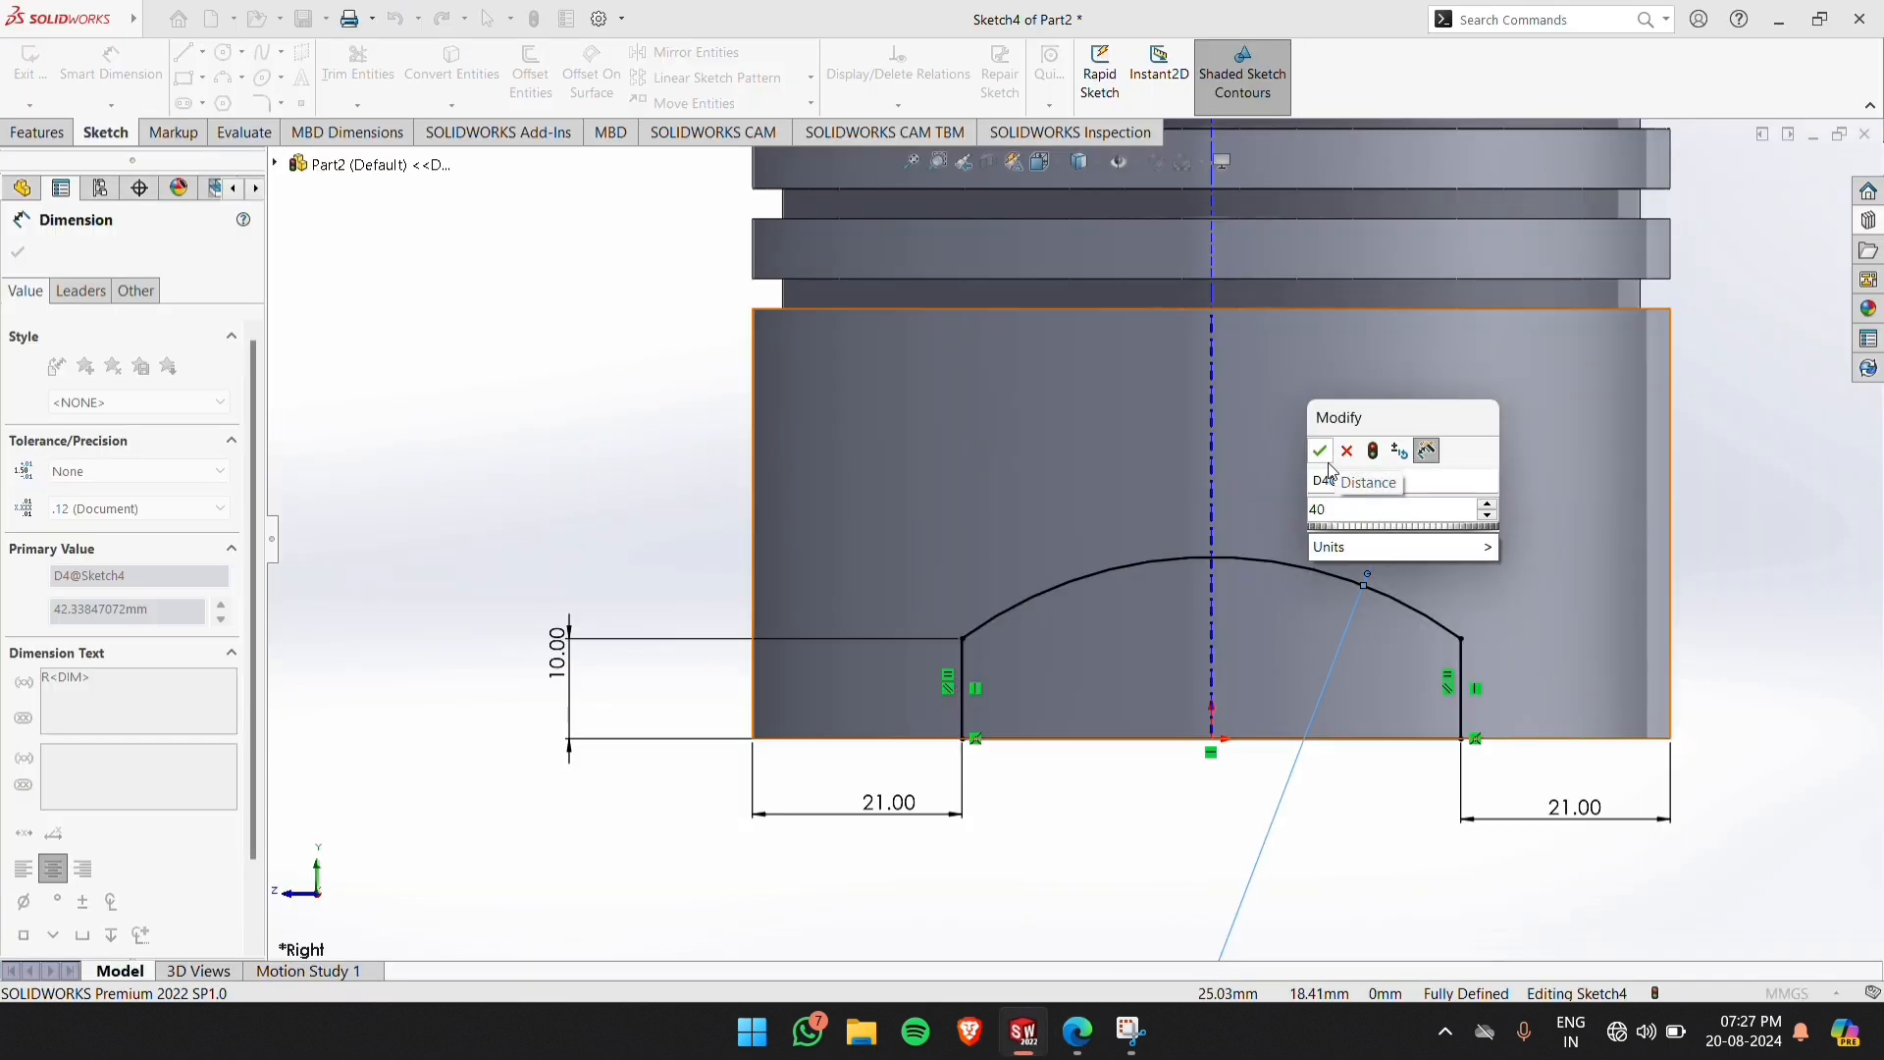
click(1322, 451)
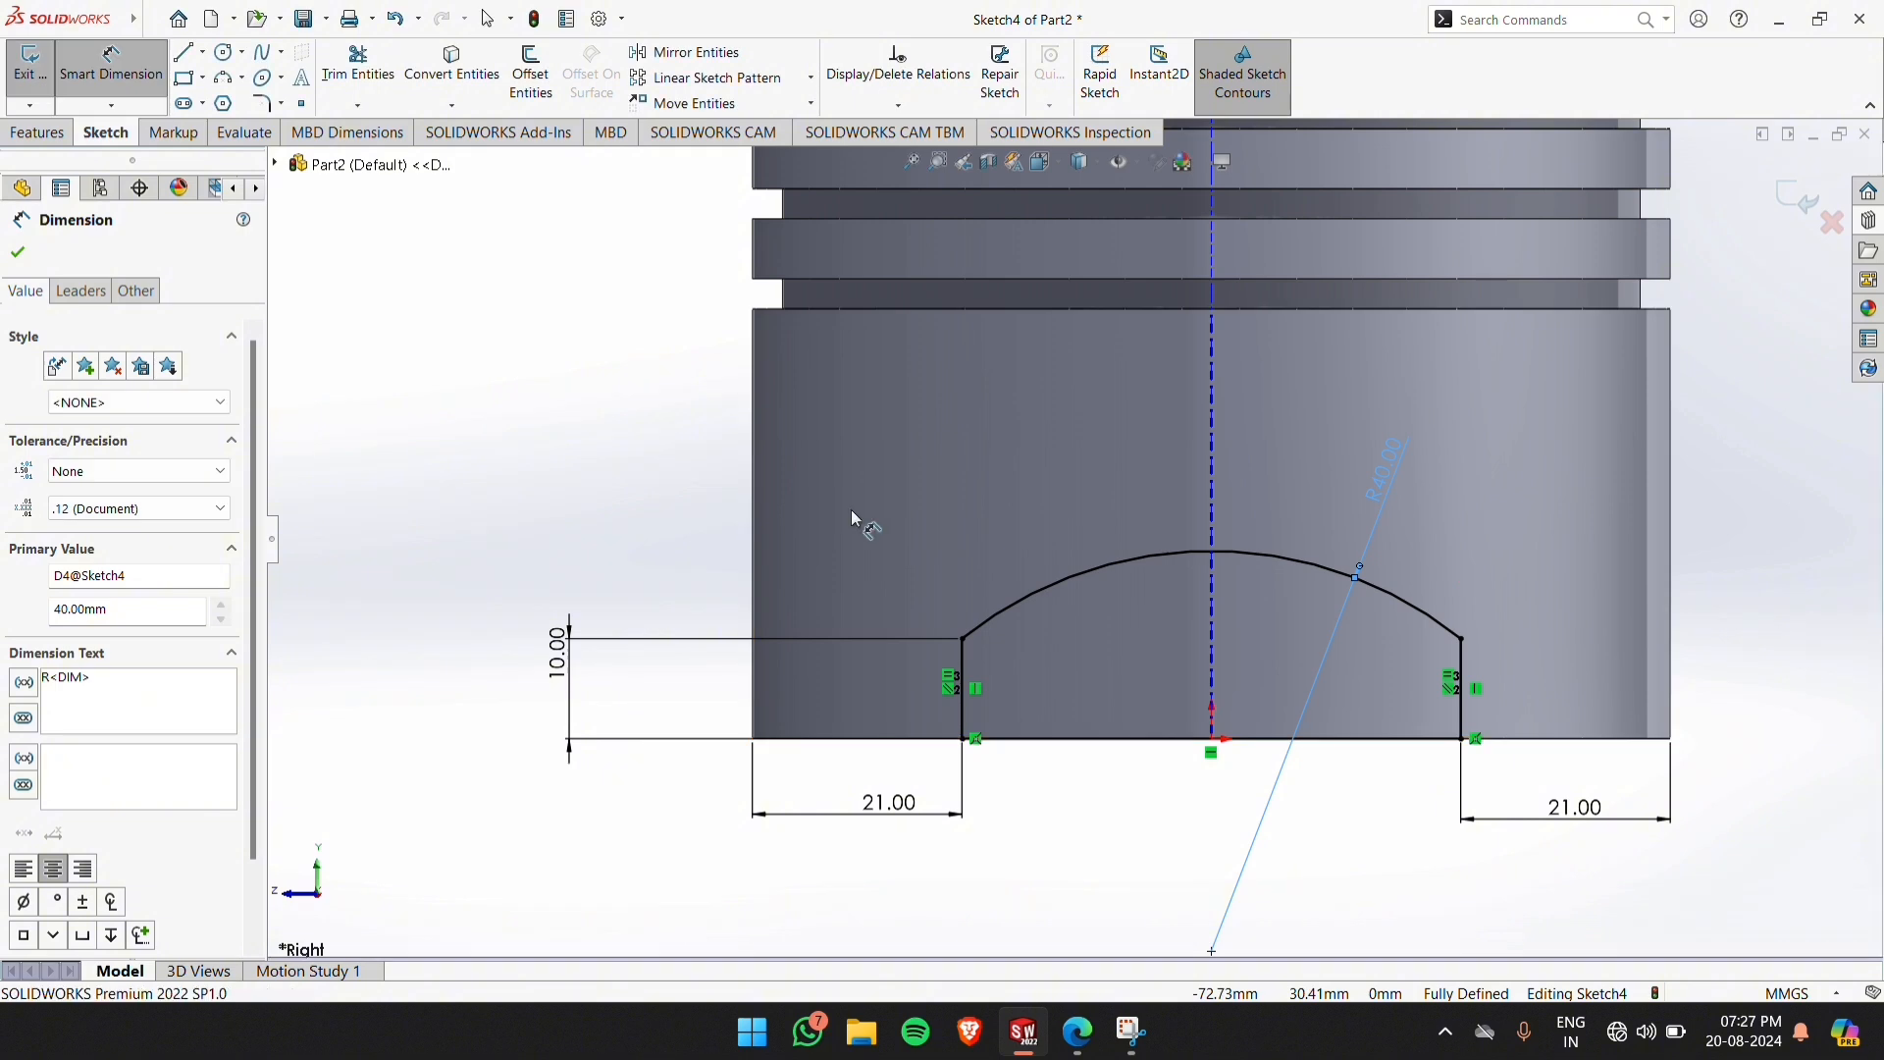
click(851, 514)
click(1801, 200)
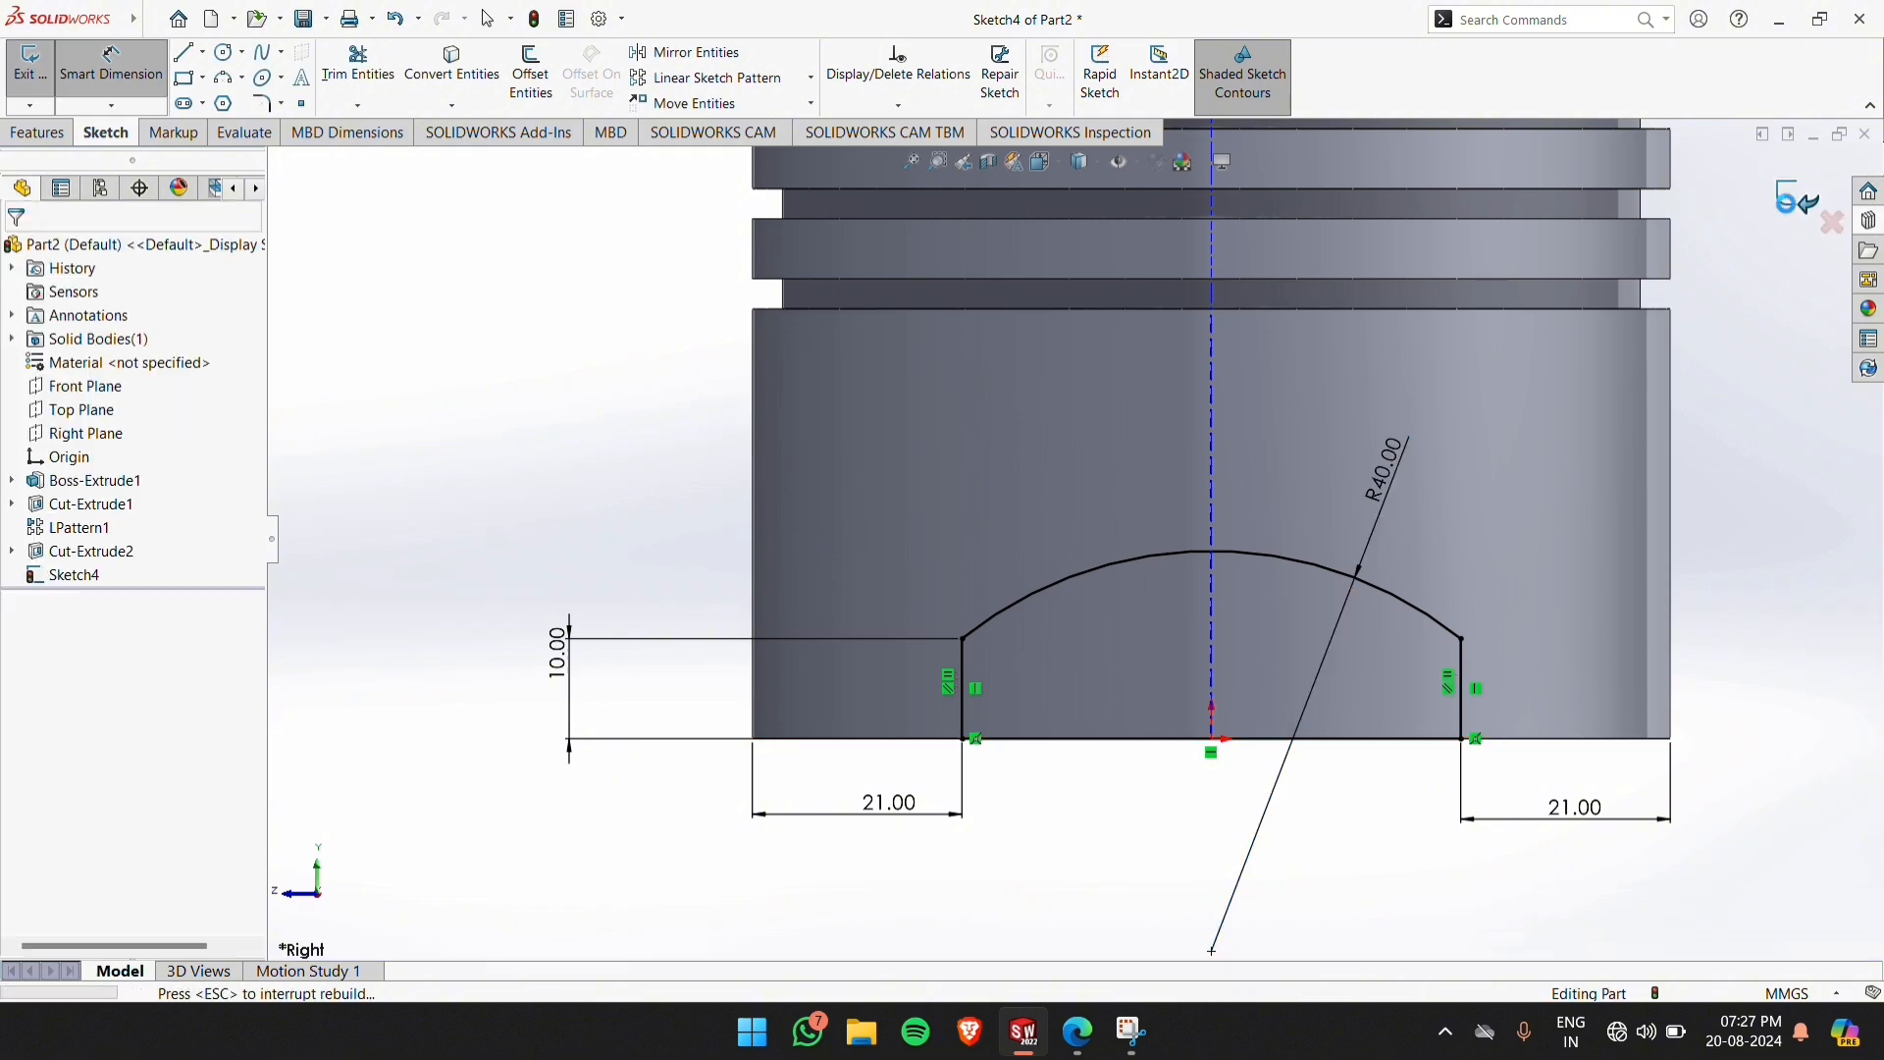
Cut the arched skirt profile through the piston with an Extruded Cut set to Through All - Both
scroll(1099, 648, up, 3)
middle_drag(1100, 651, 1133, 748)
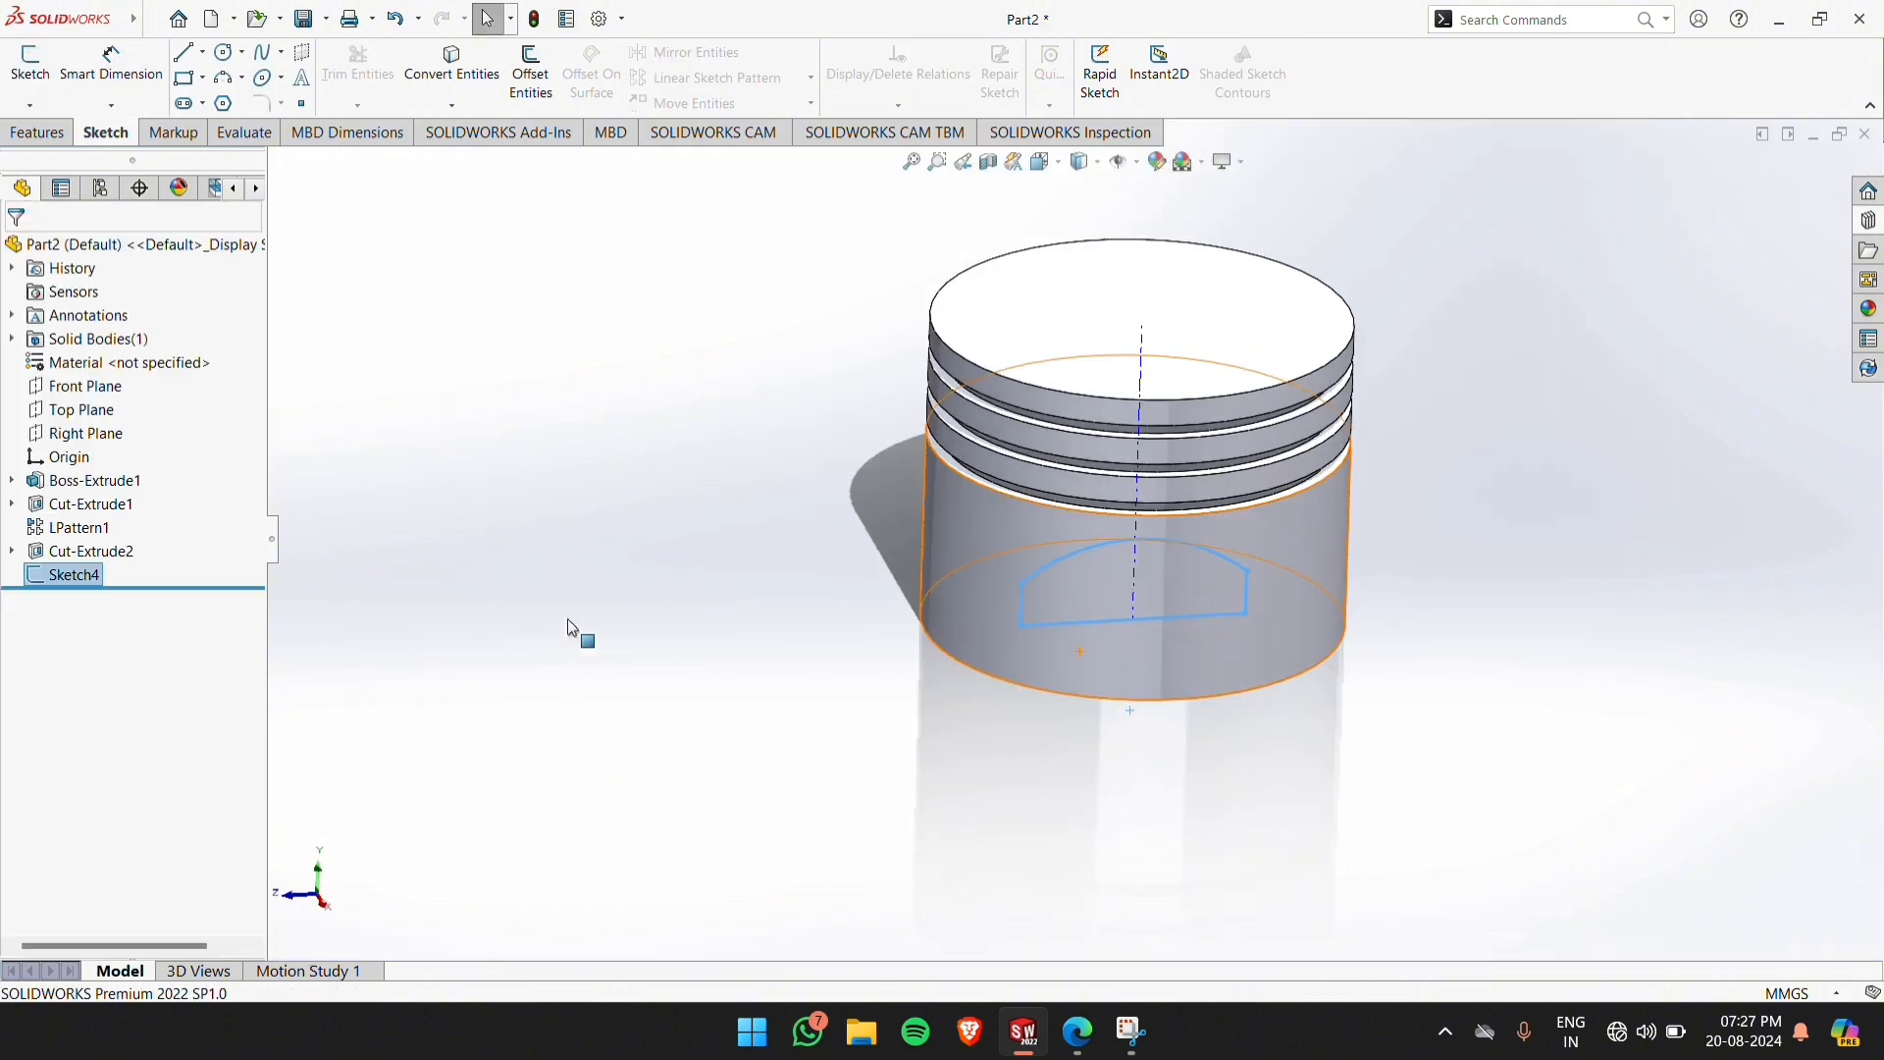
click(570, 569)
click(73, 575)
click(85, 530)
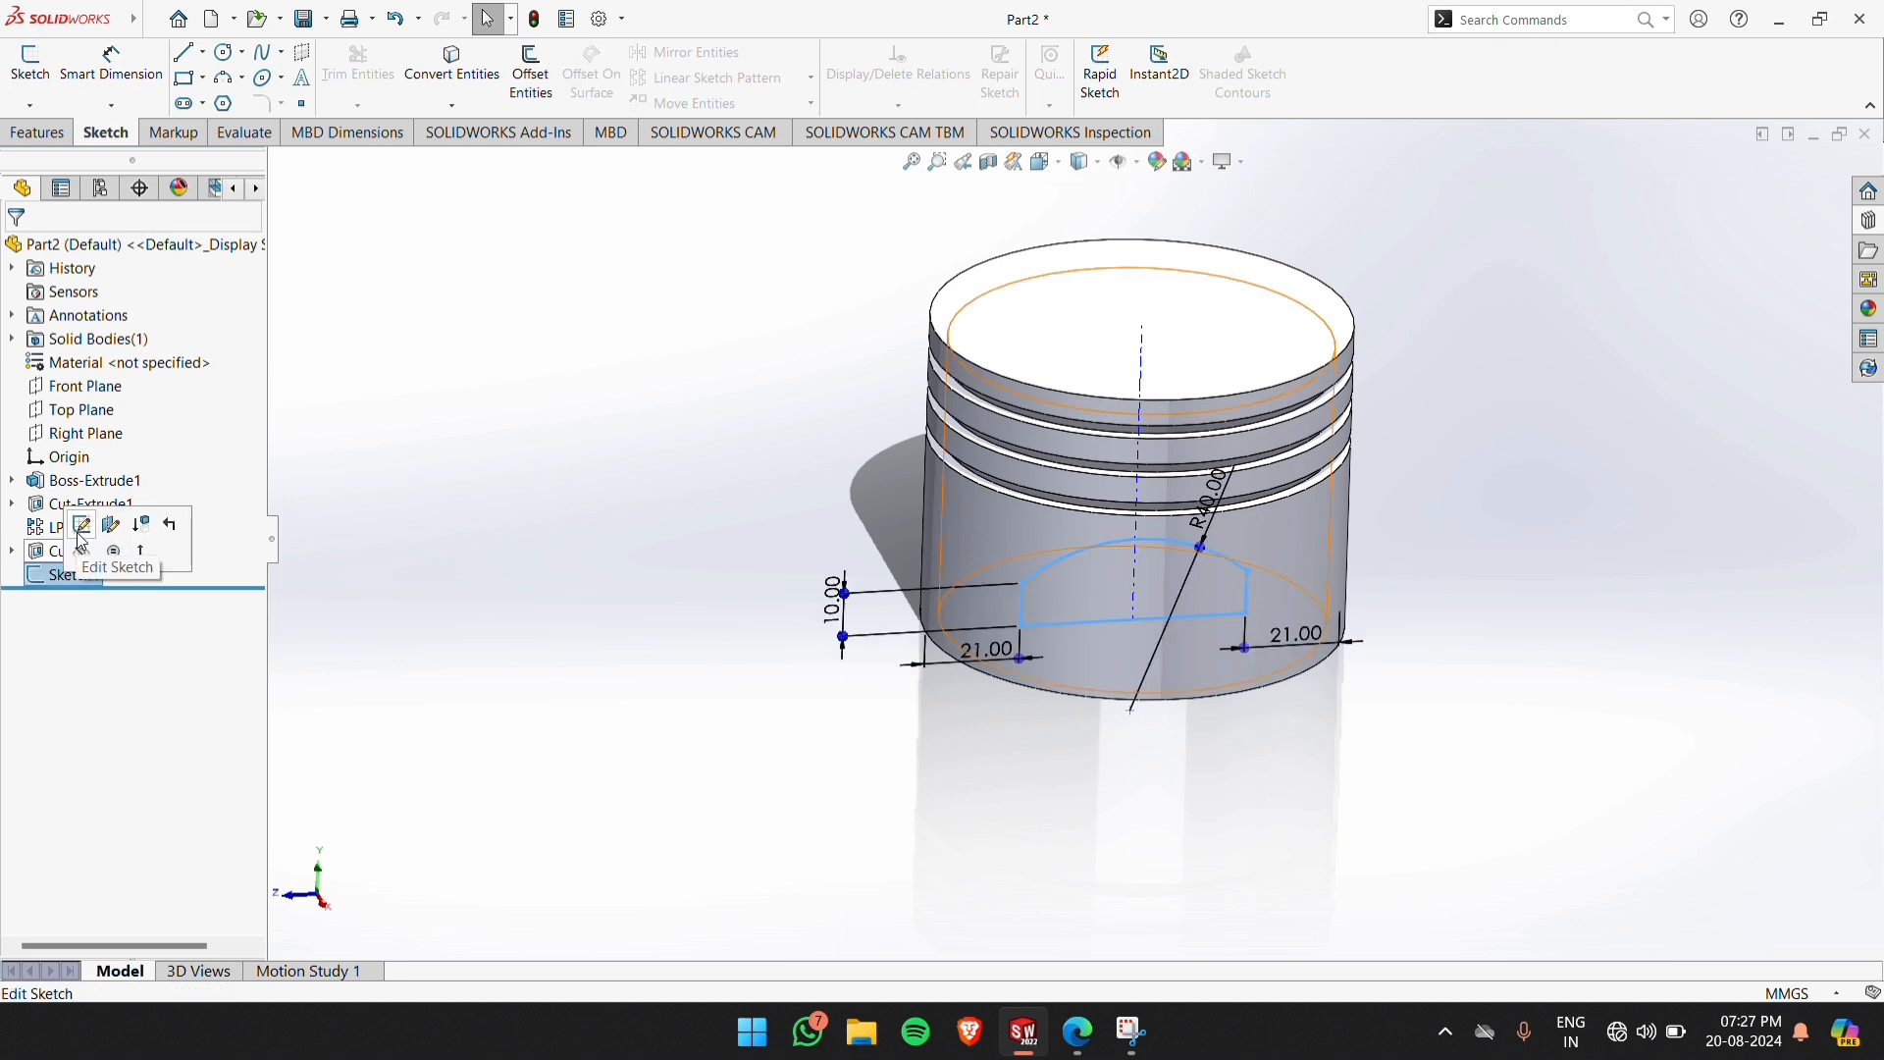
click(41, 135)
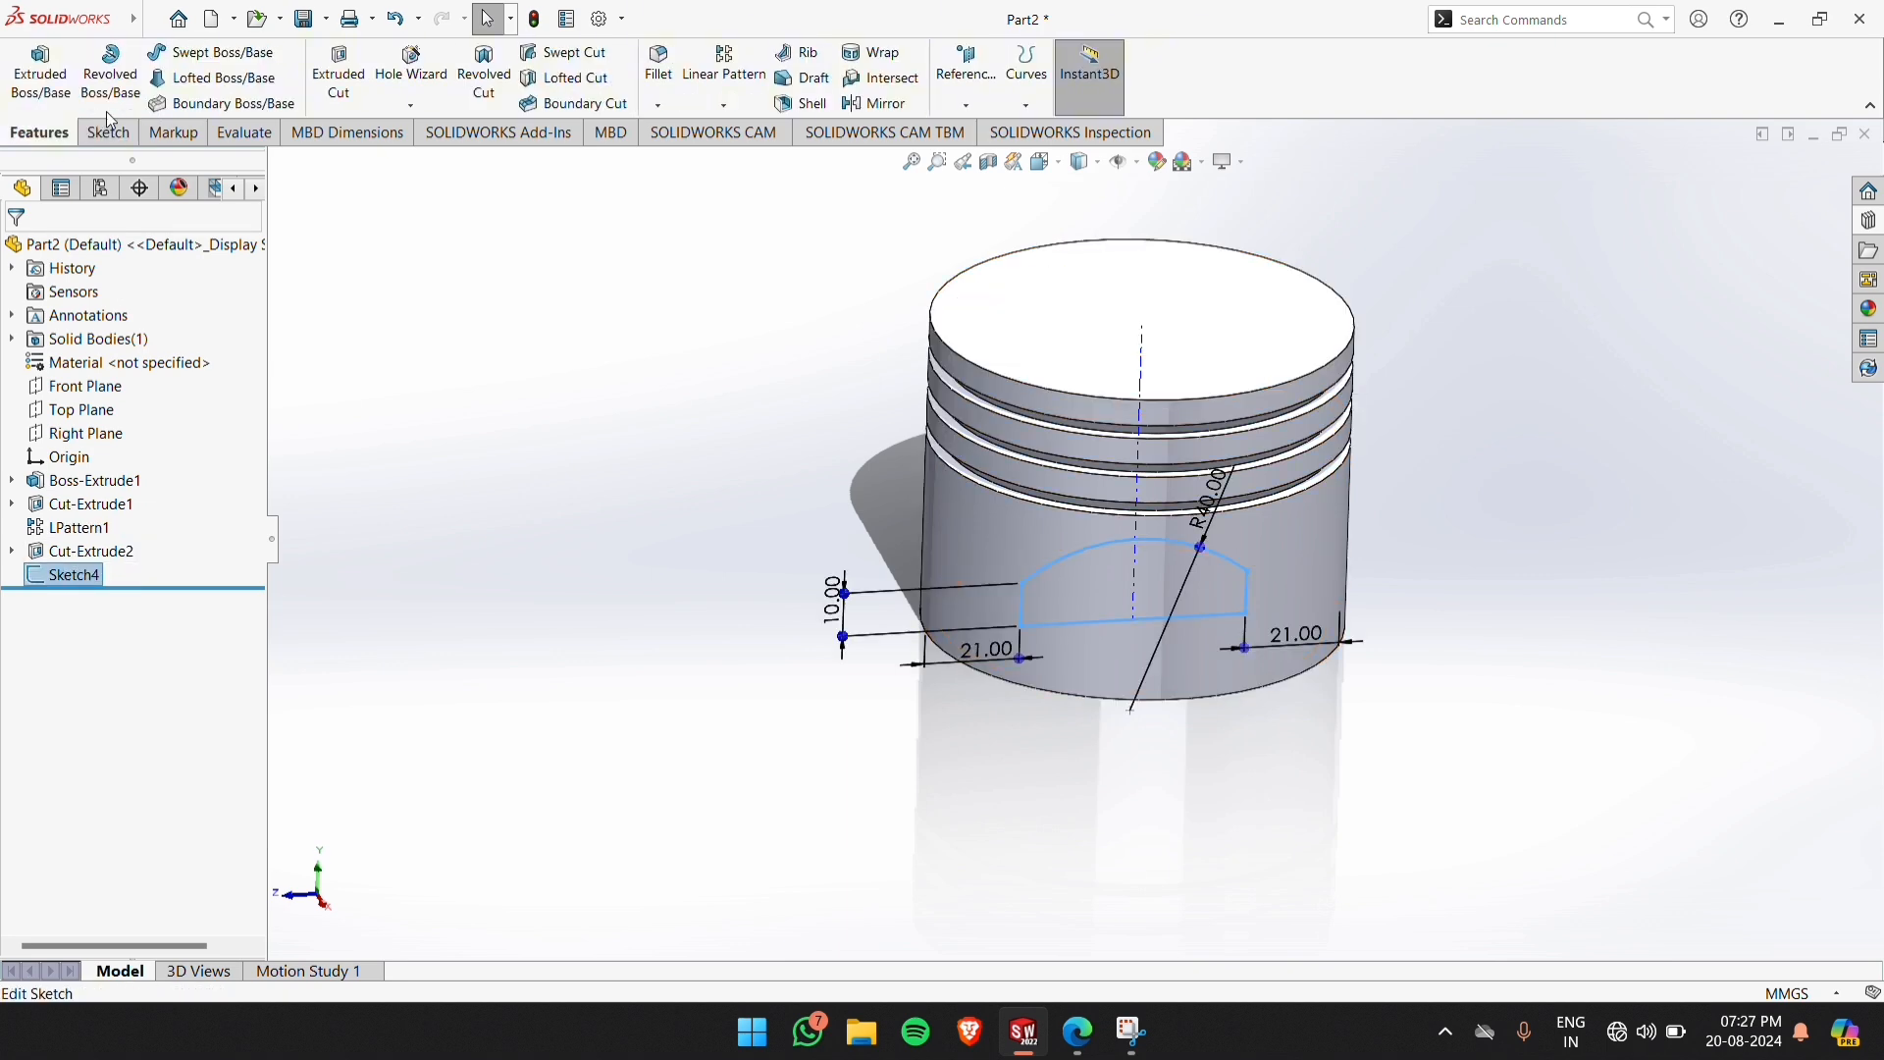
click(331, 71)
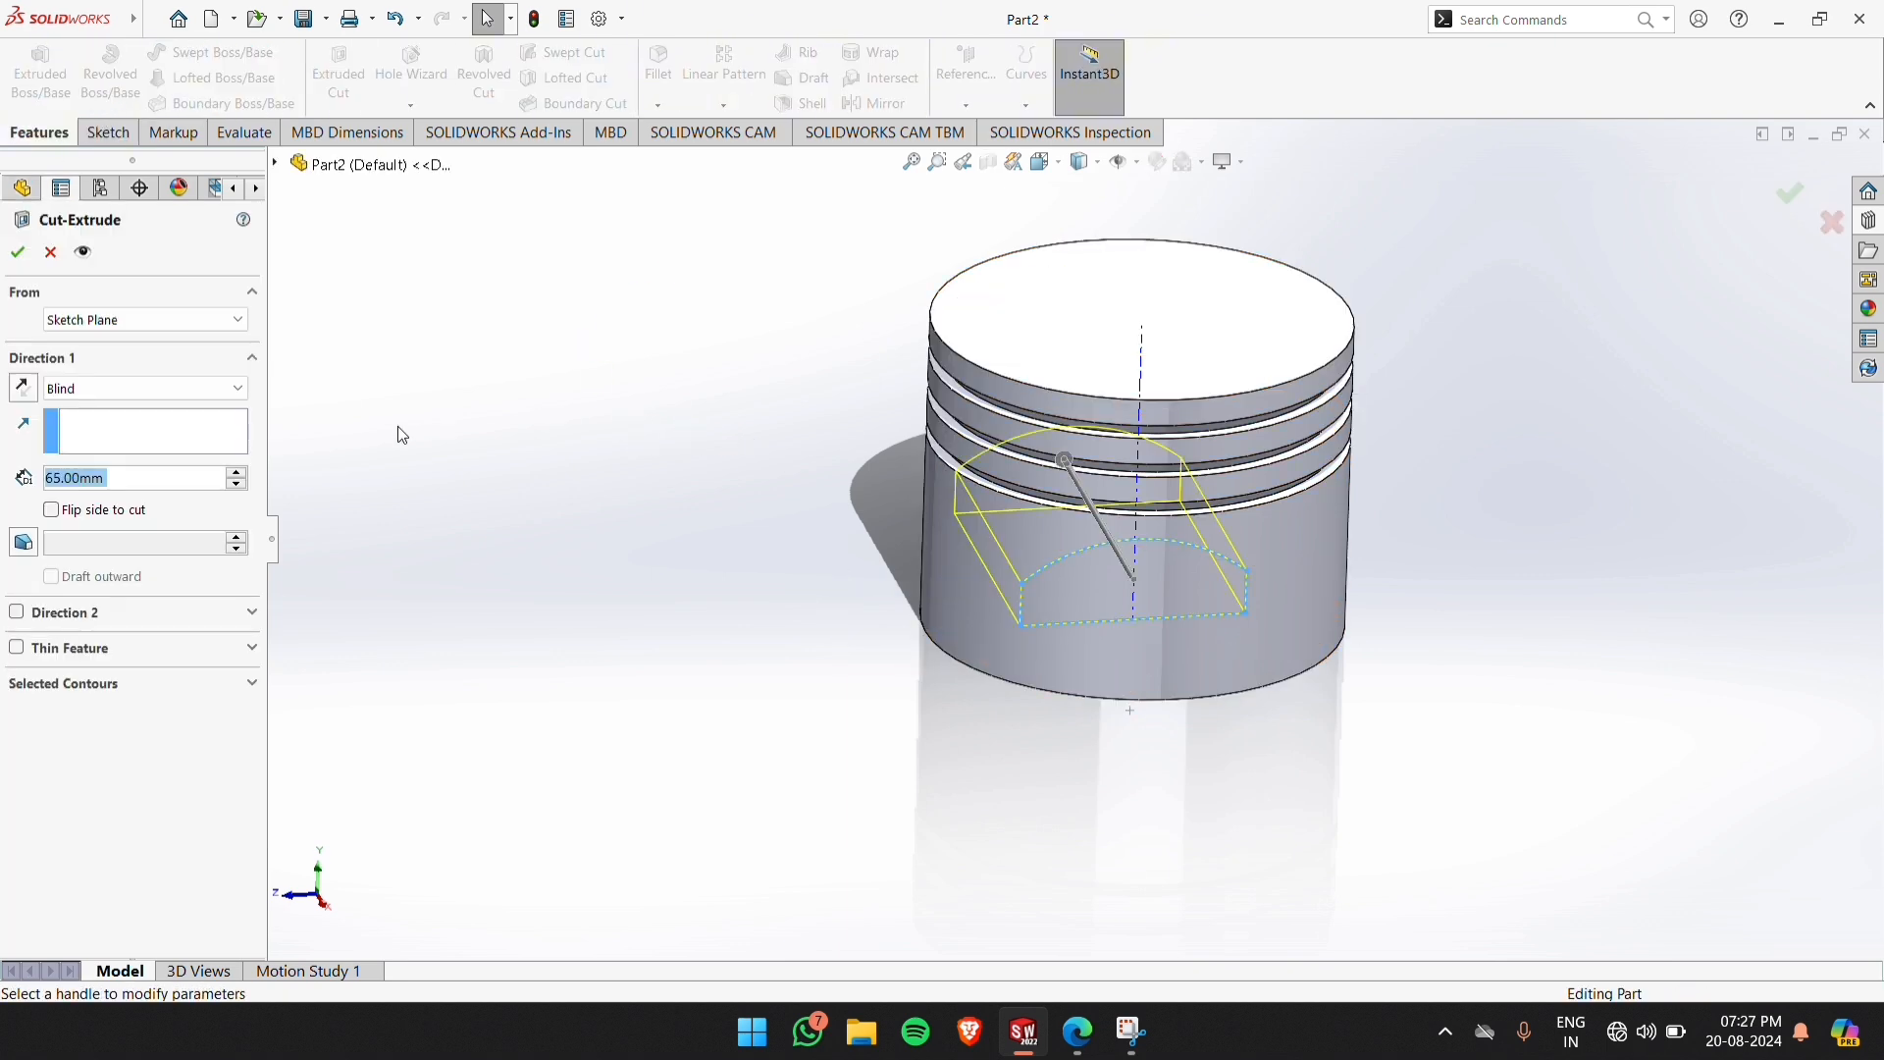
click(117, 389)
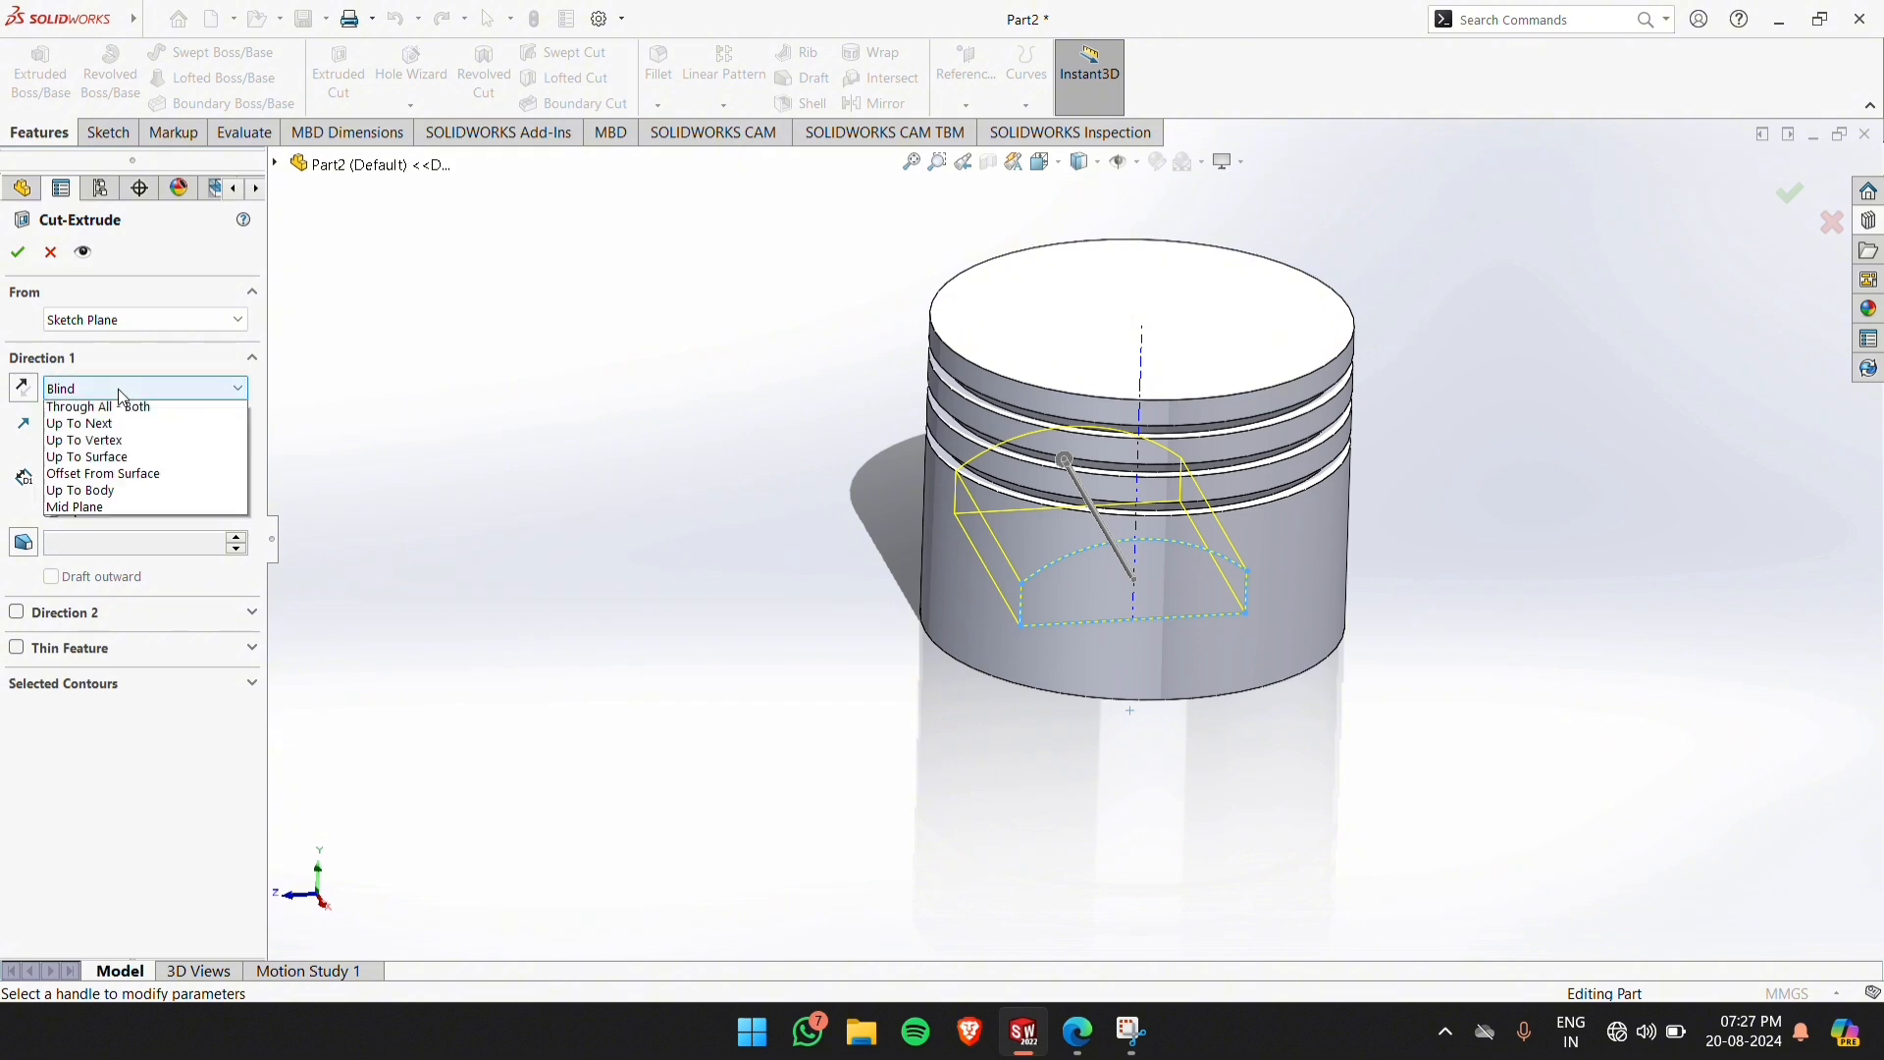
click(116, 437)
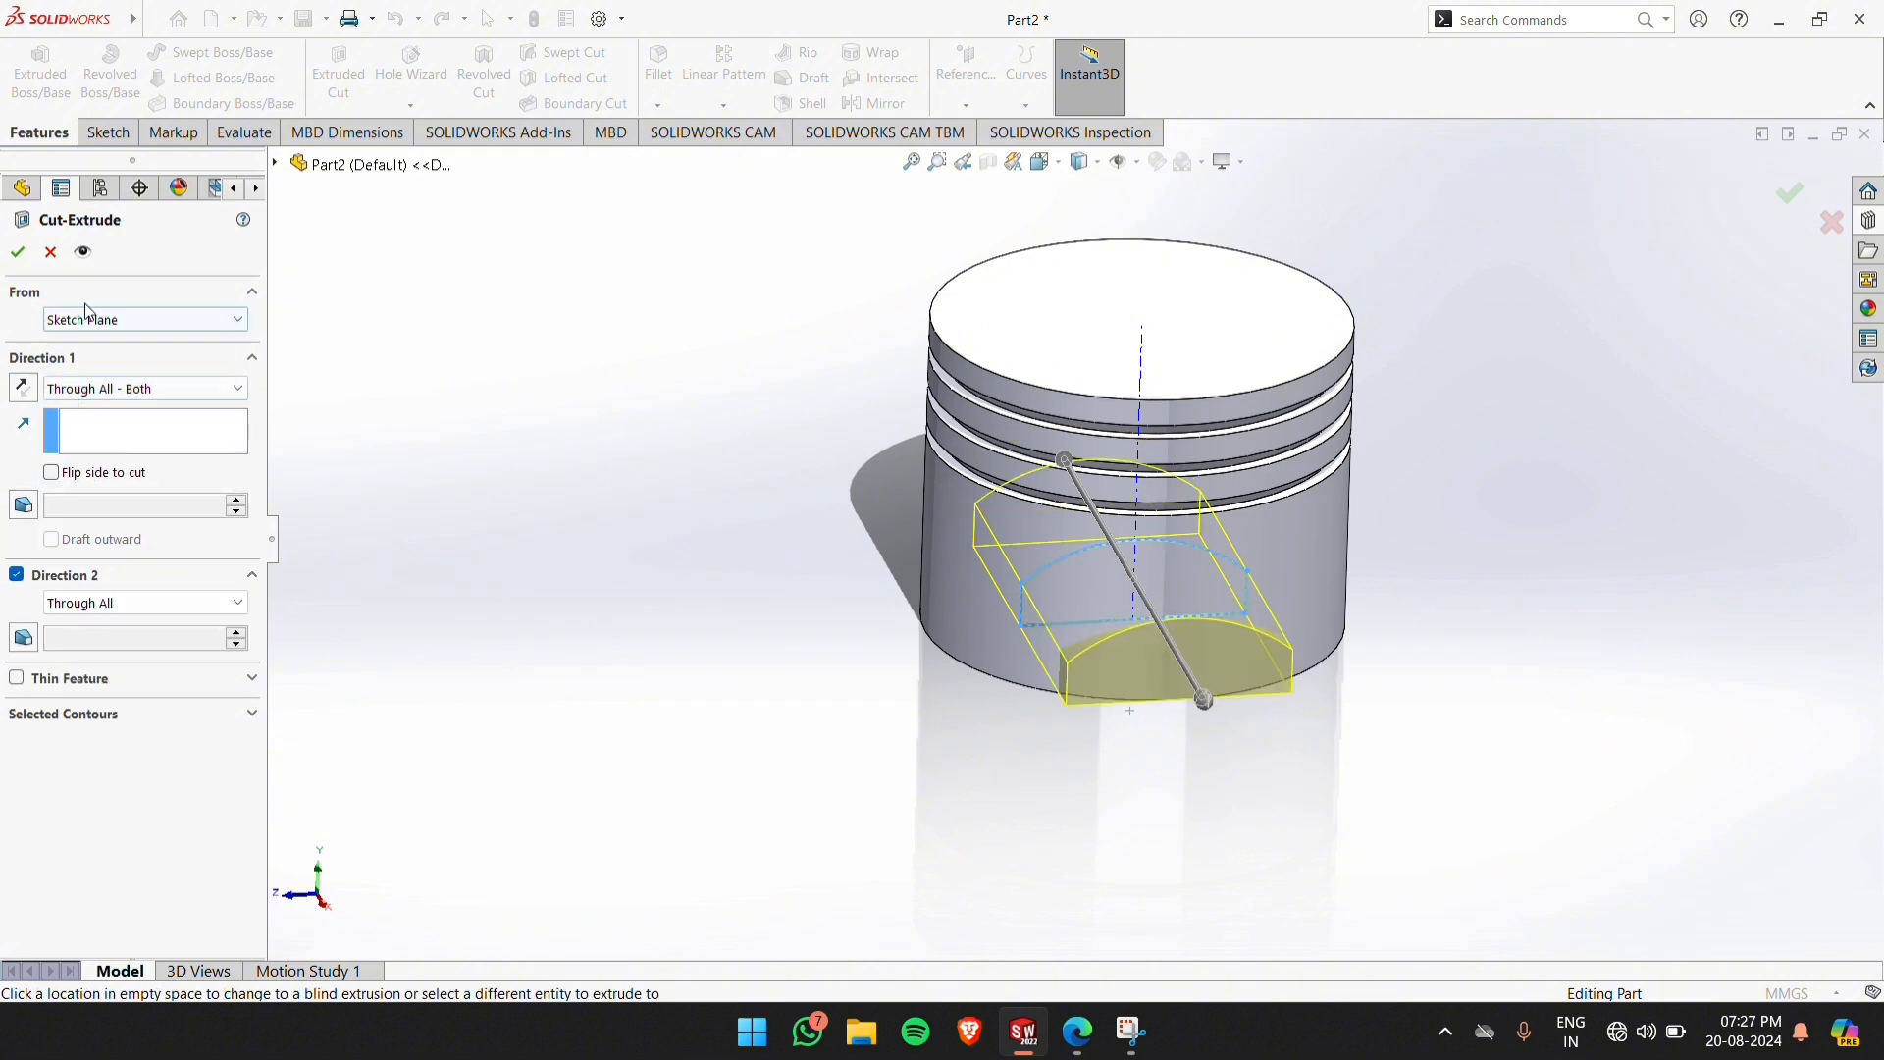
click(17, 253)
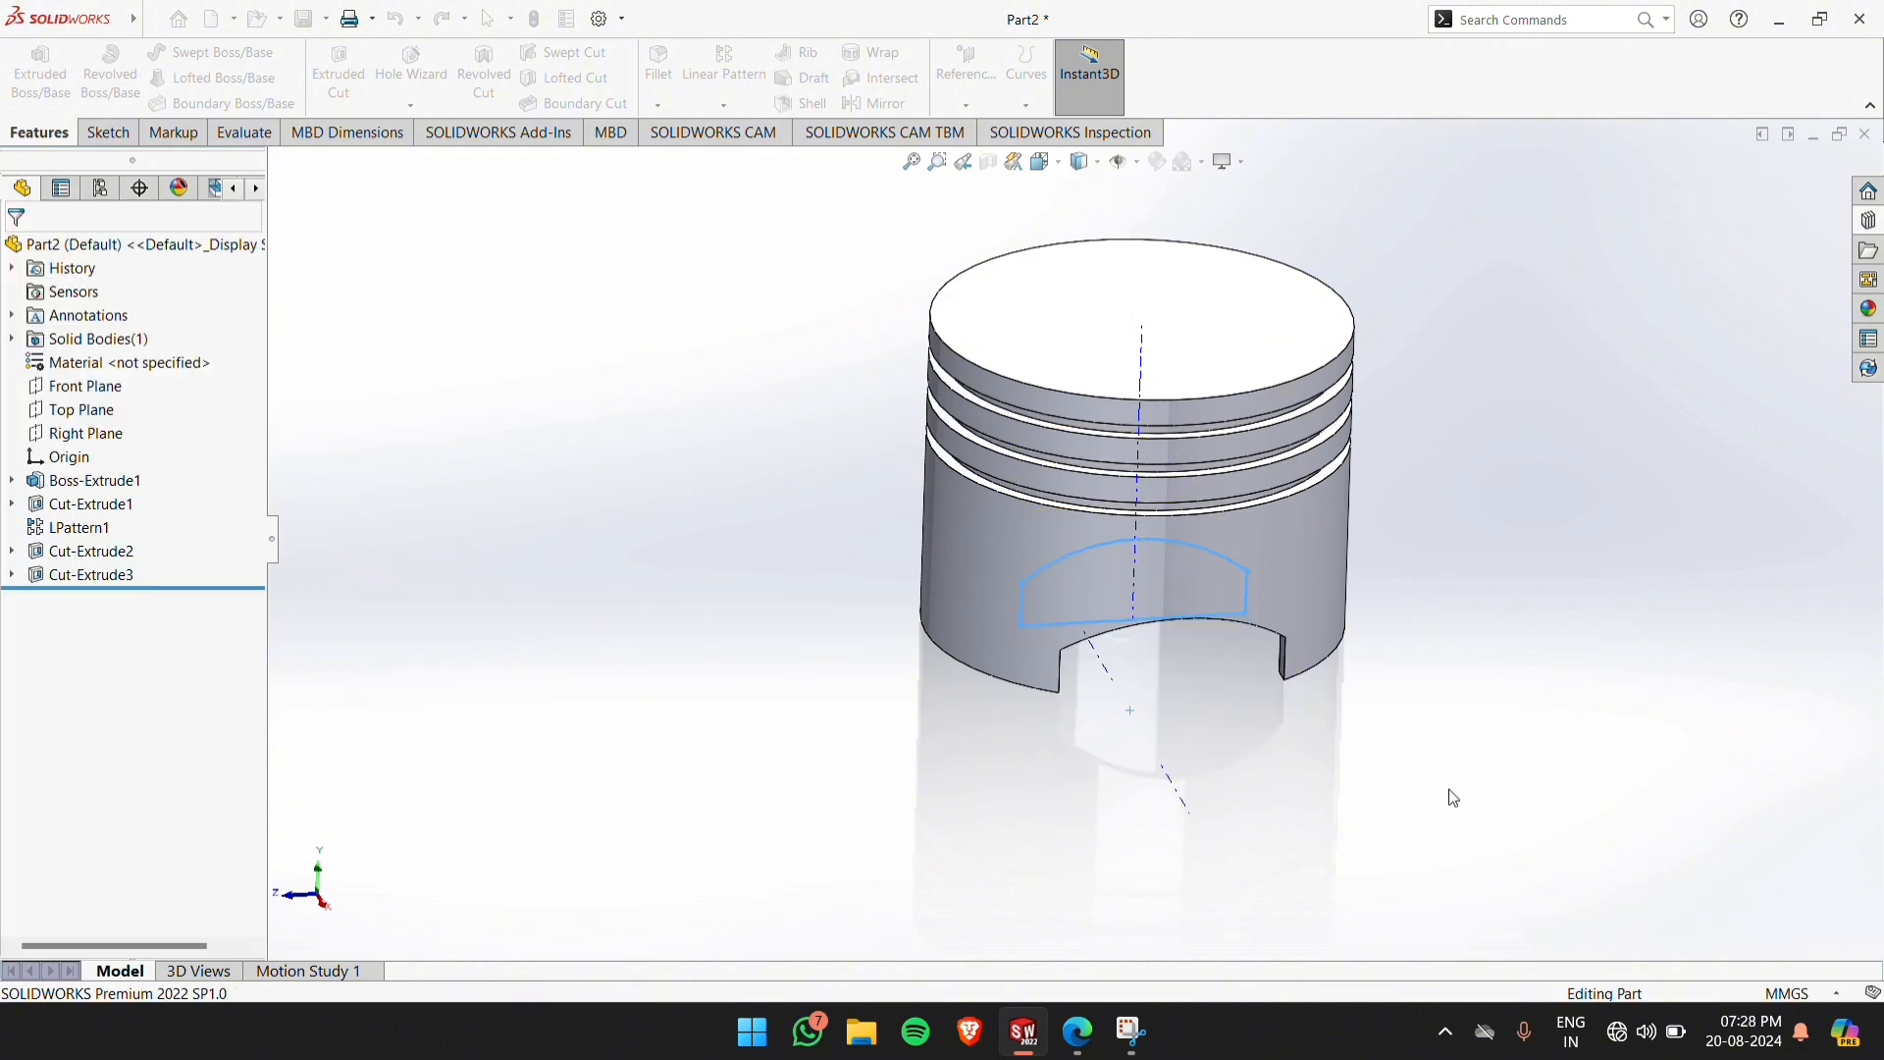
middle_drag(1450, 795, 1328, 764)
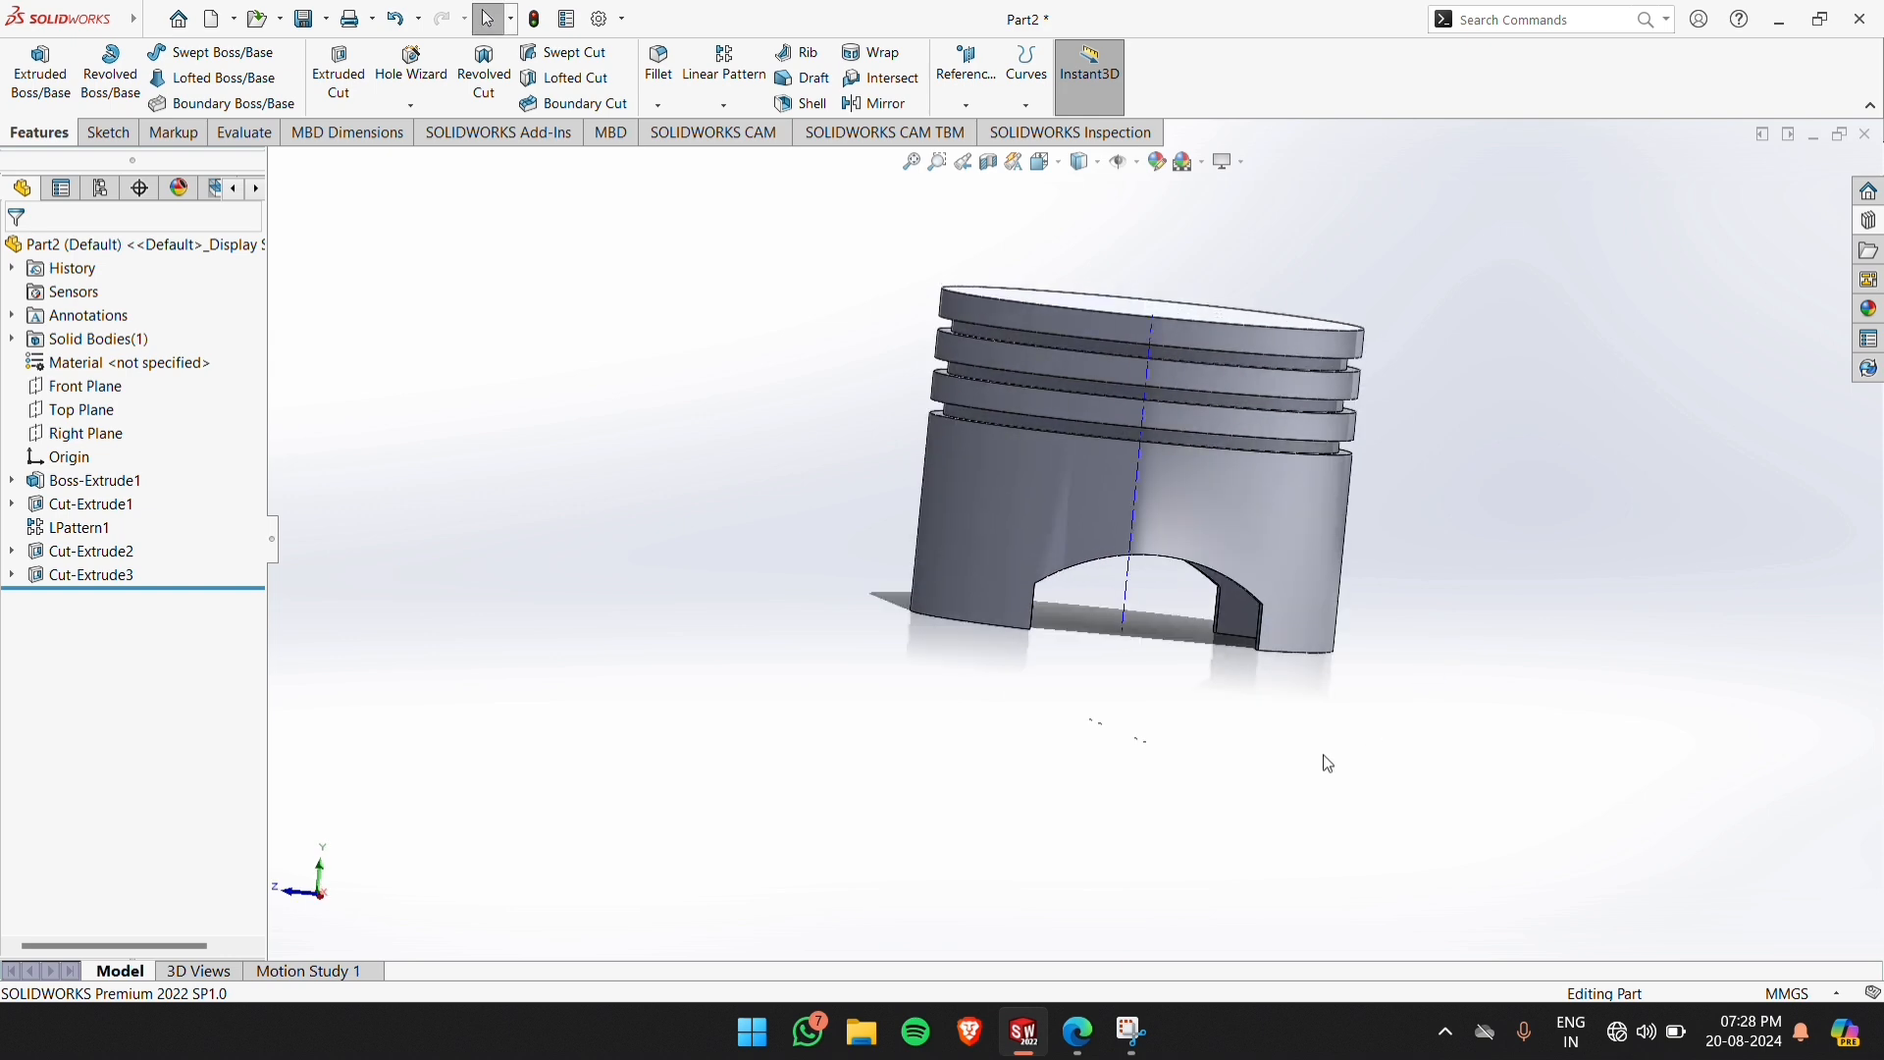
Consult the piston drawing PDF and sketch a circle about 24 mm in diameter on the Front Plane, centred on the axis about 17 mm above the bottom edge
key(alt+Tab)
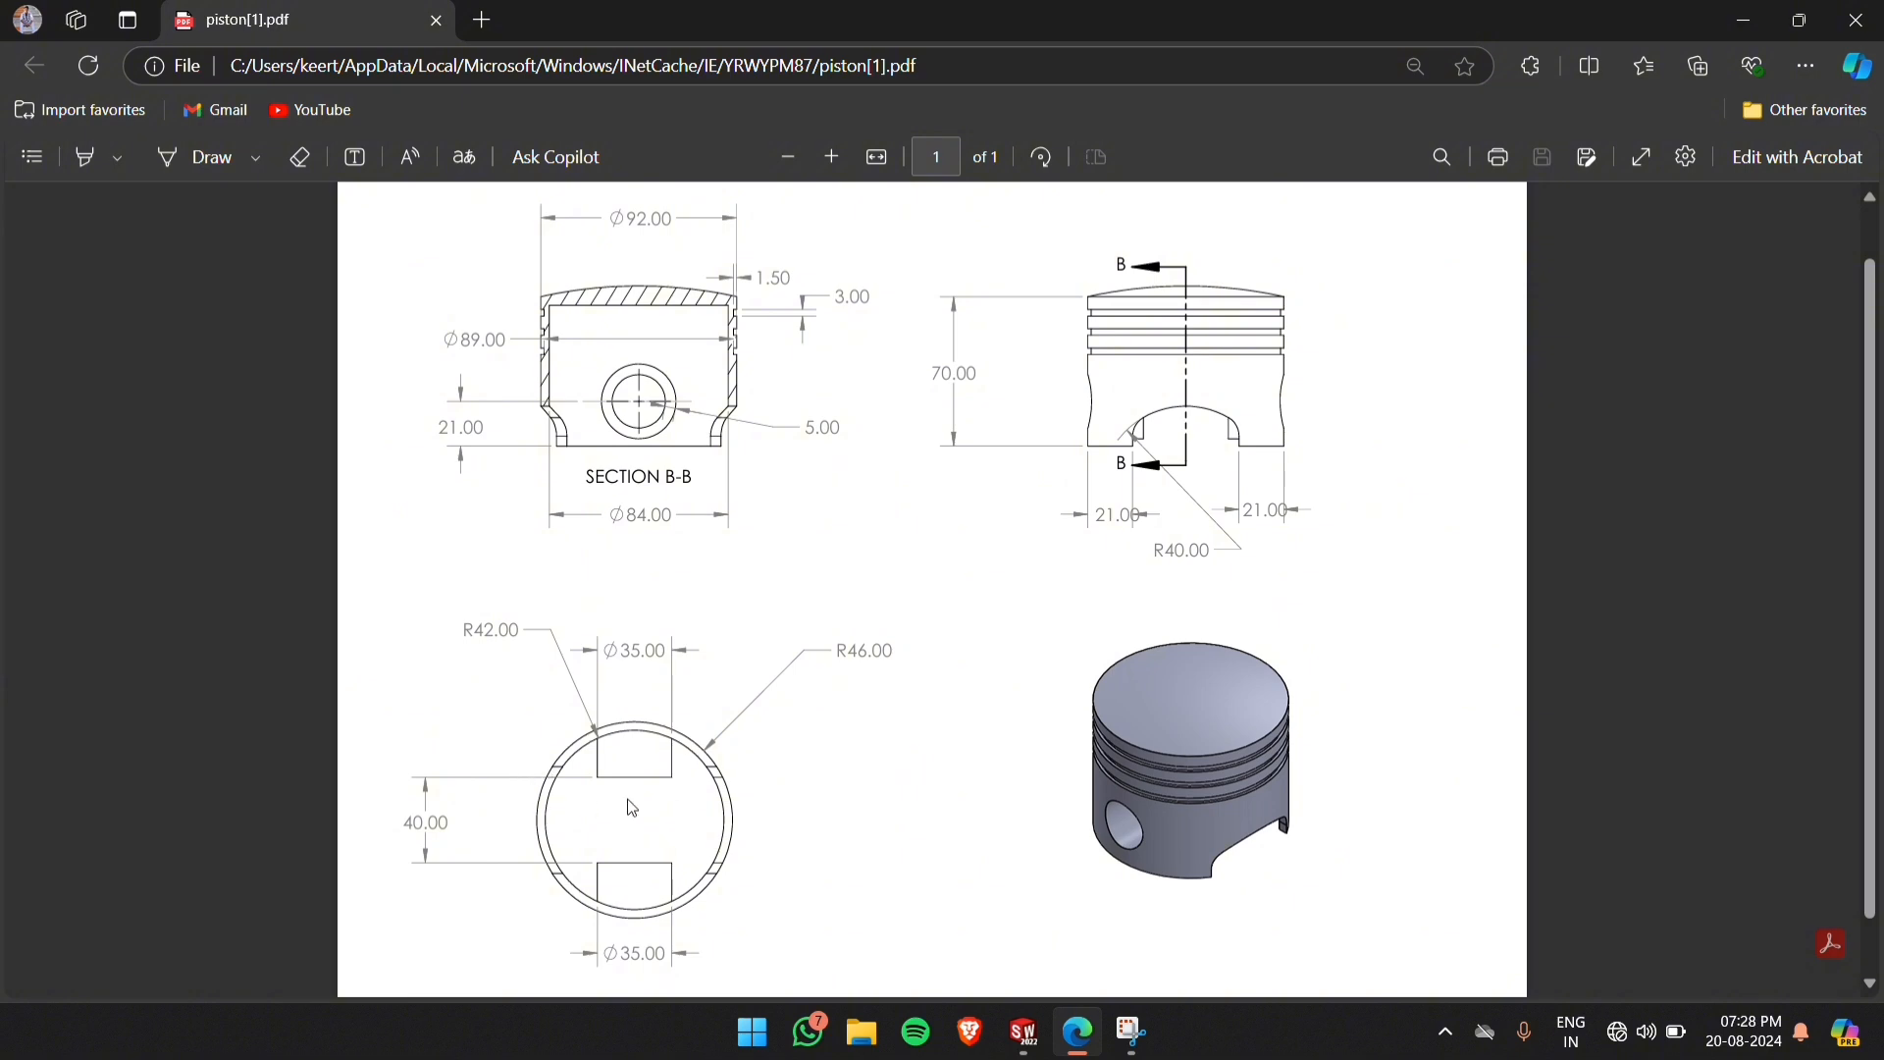
click(1026, 1033)
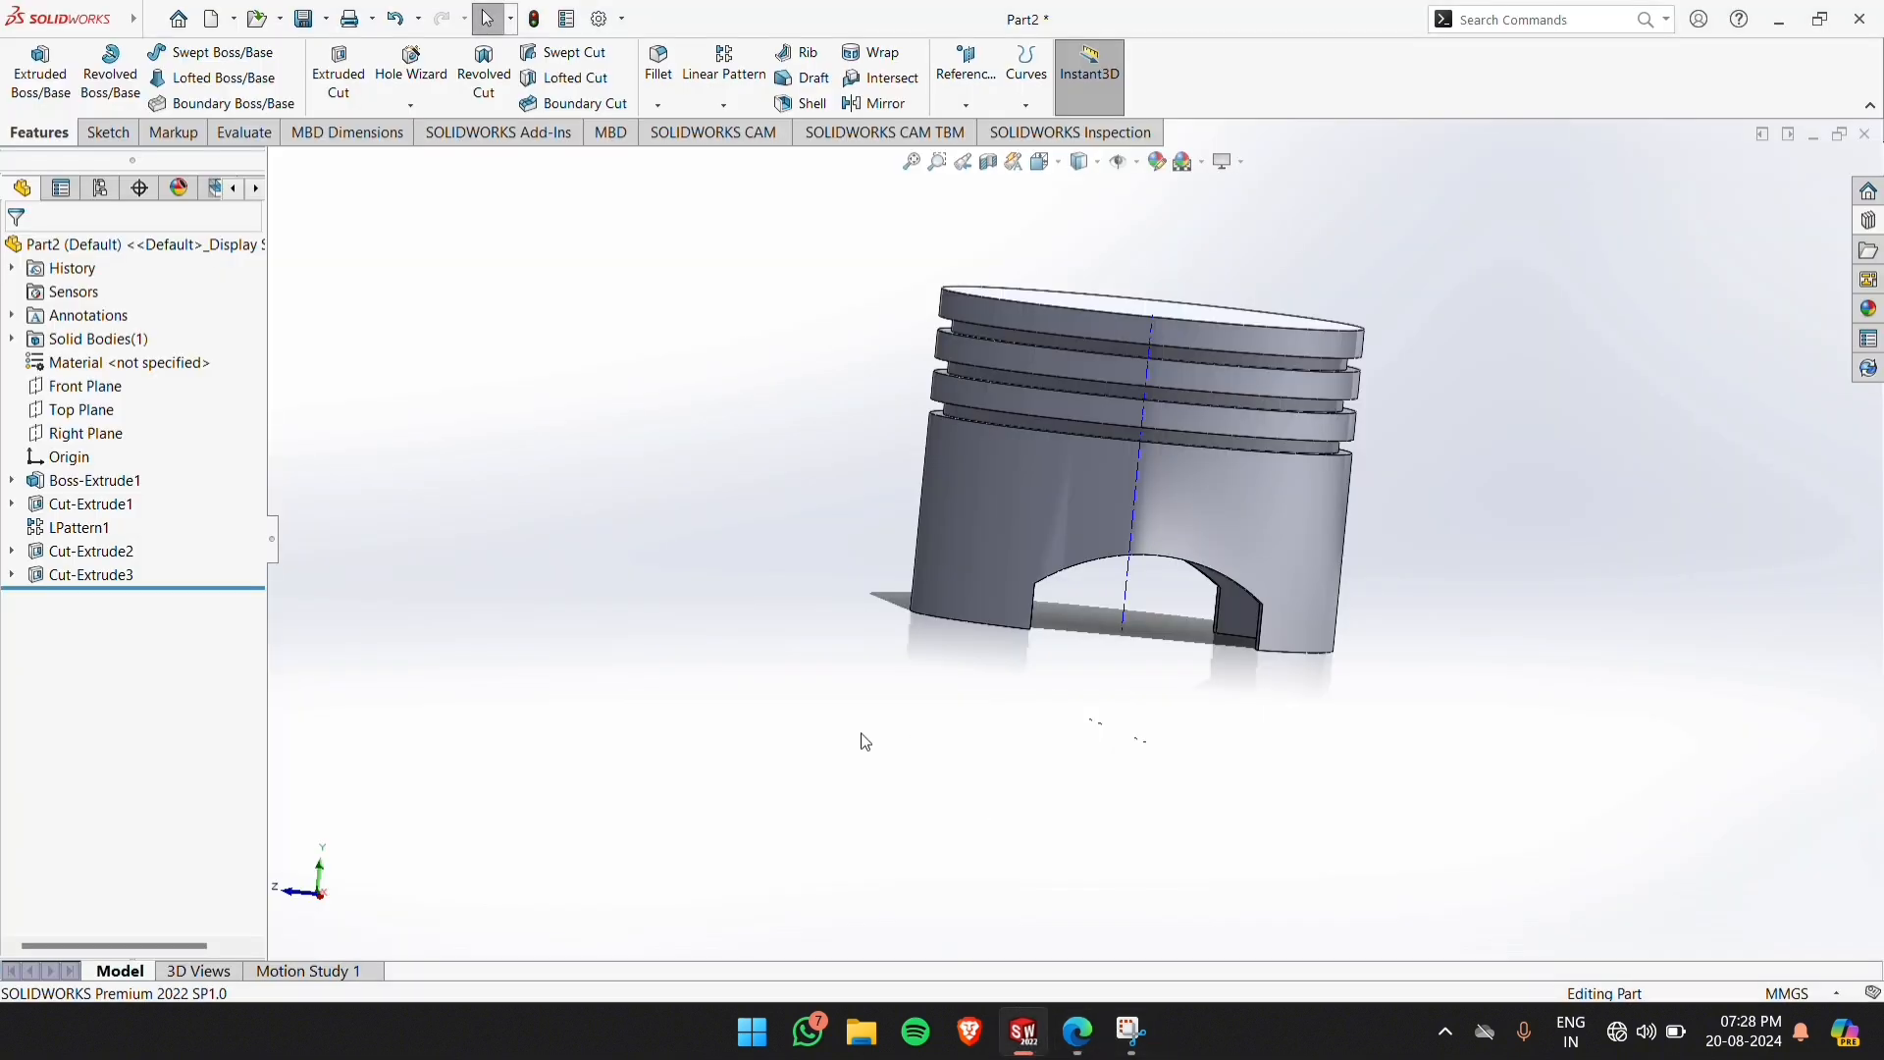
middle_drag(286, 518, 312, 623)
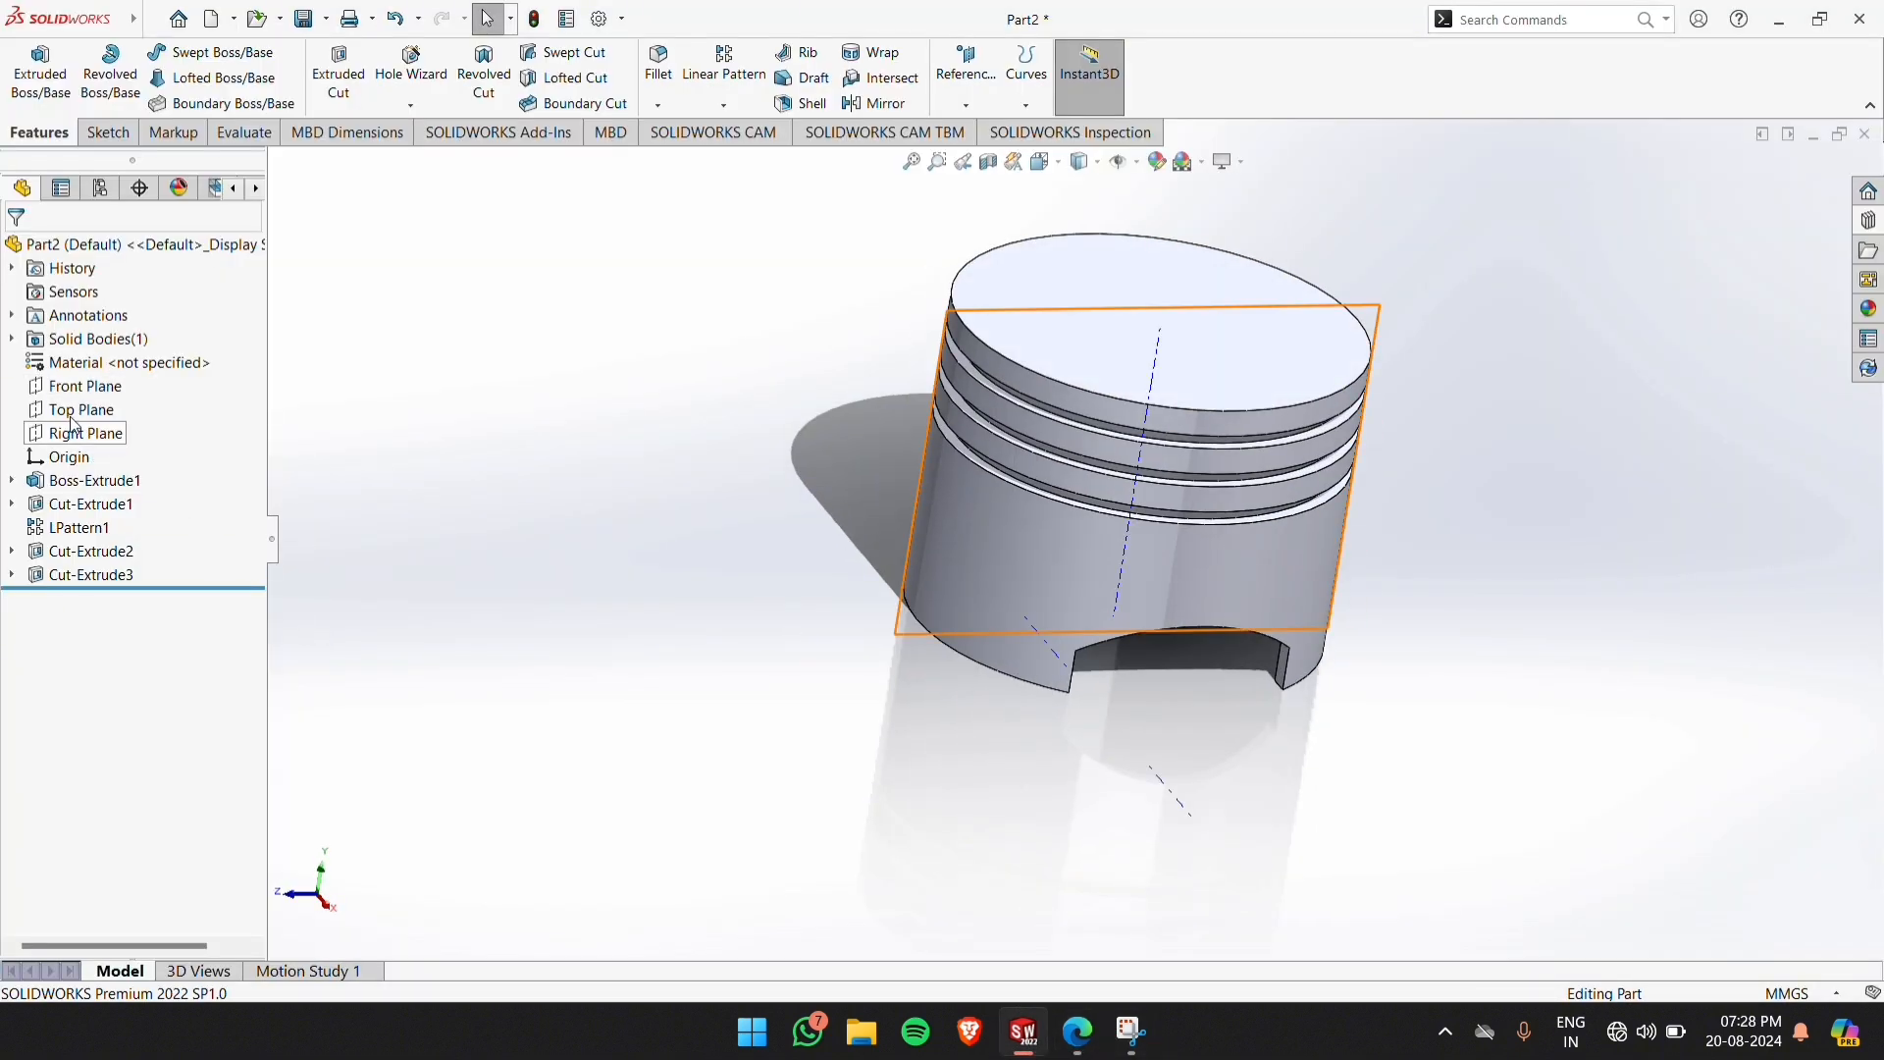
click(82, 388)
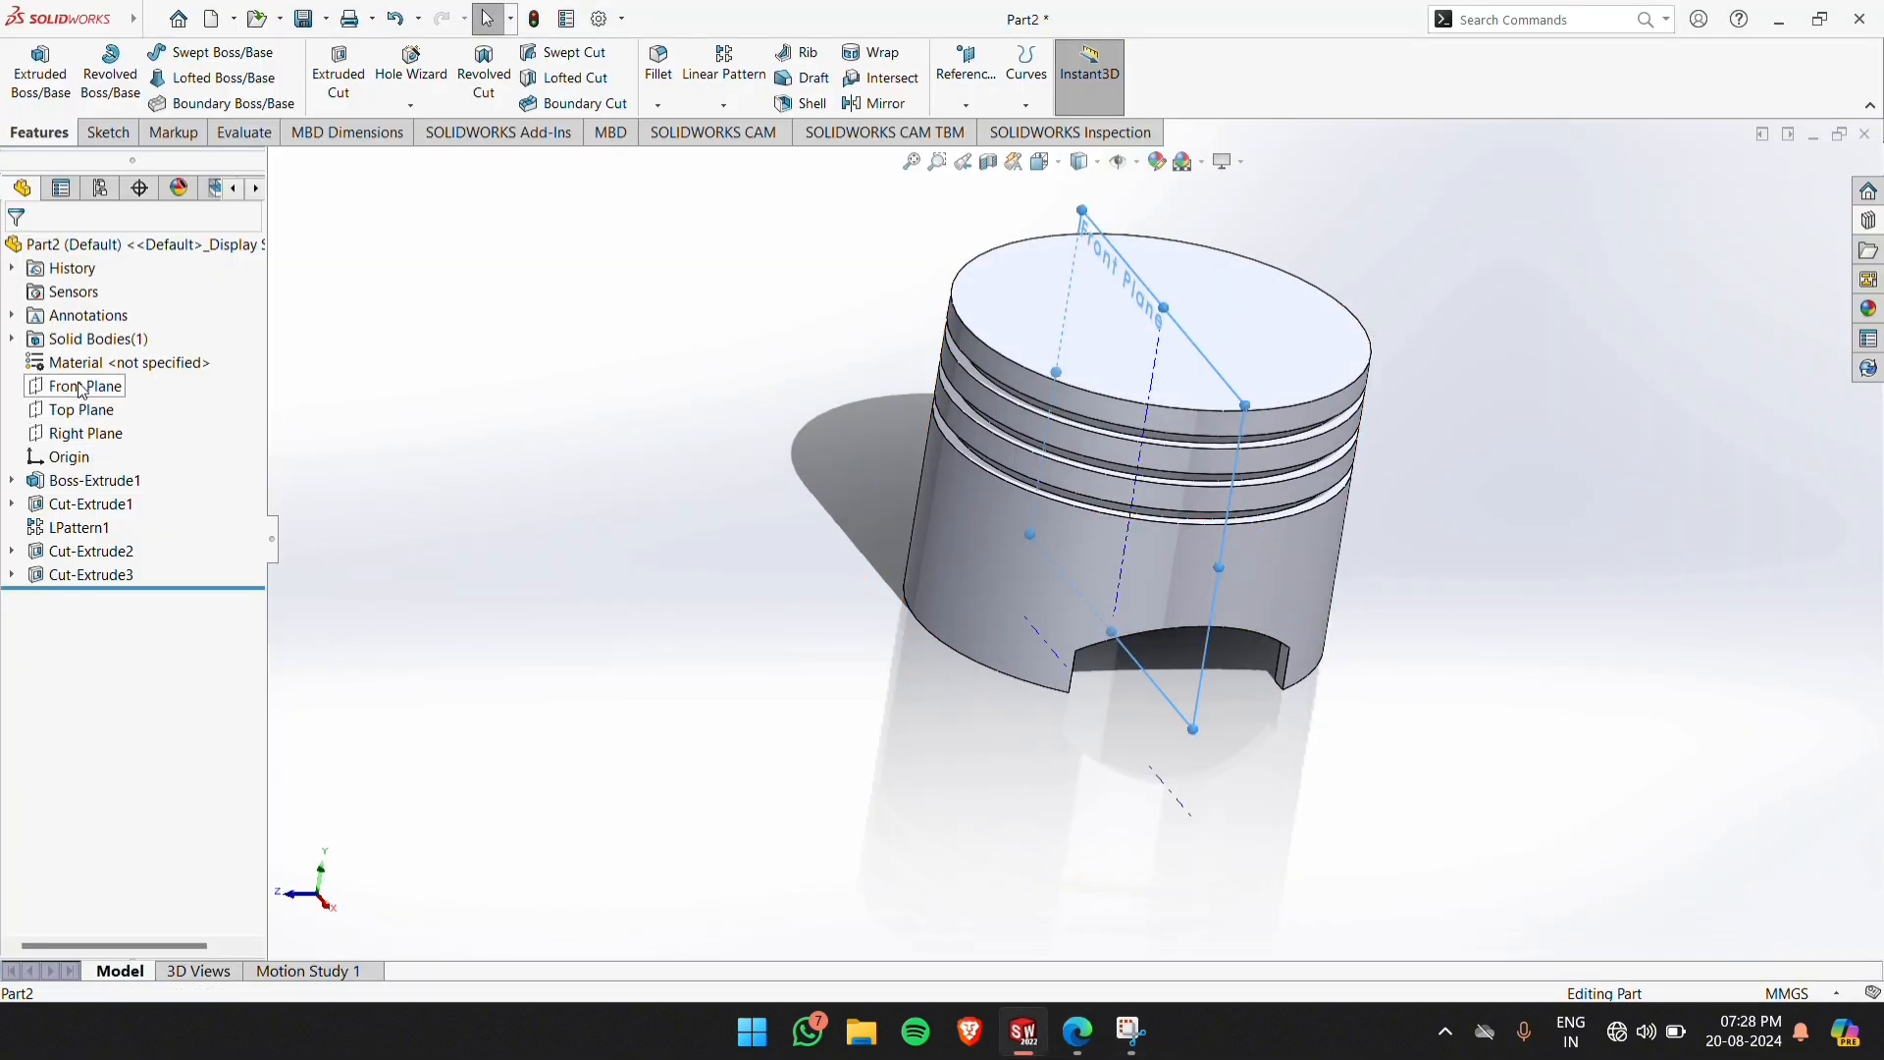
click(91, 131)
click(27, 79)
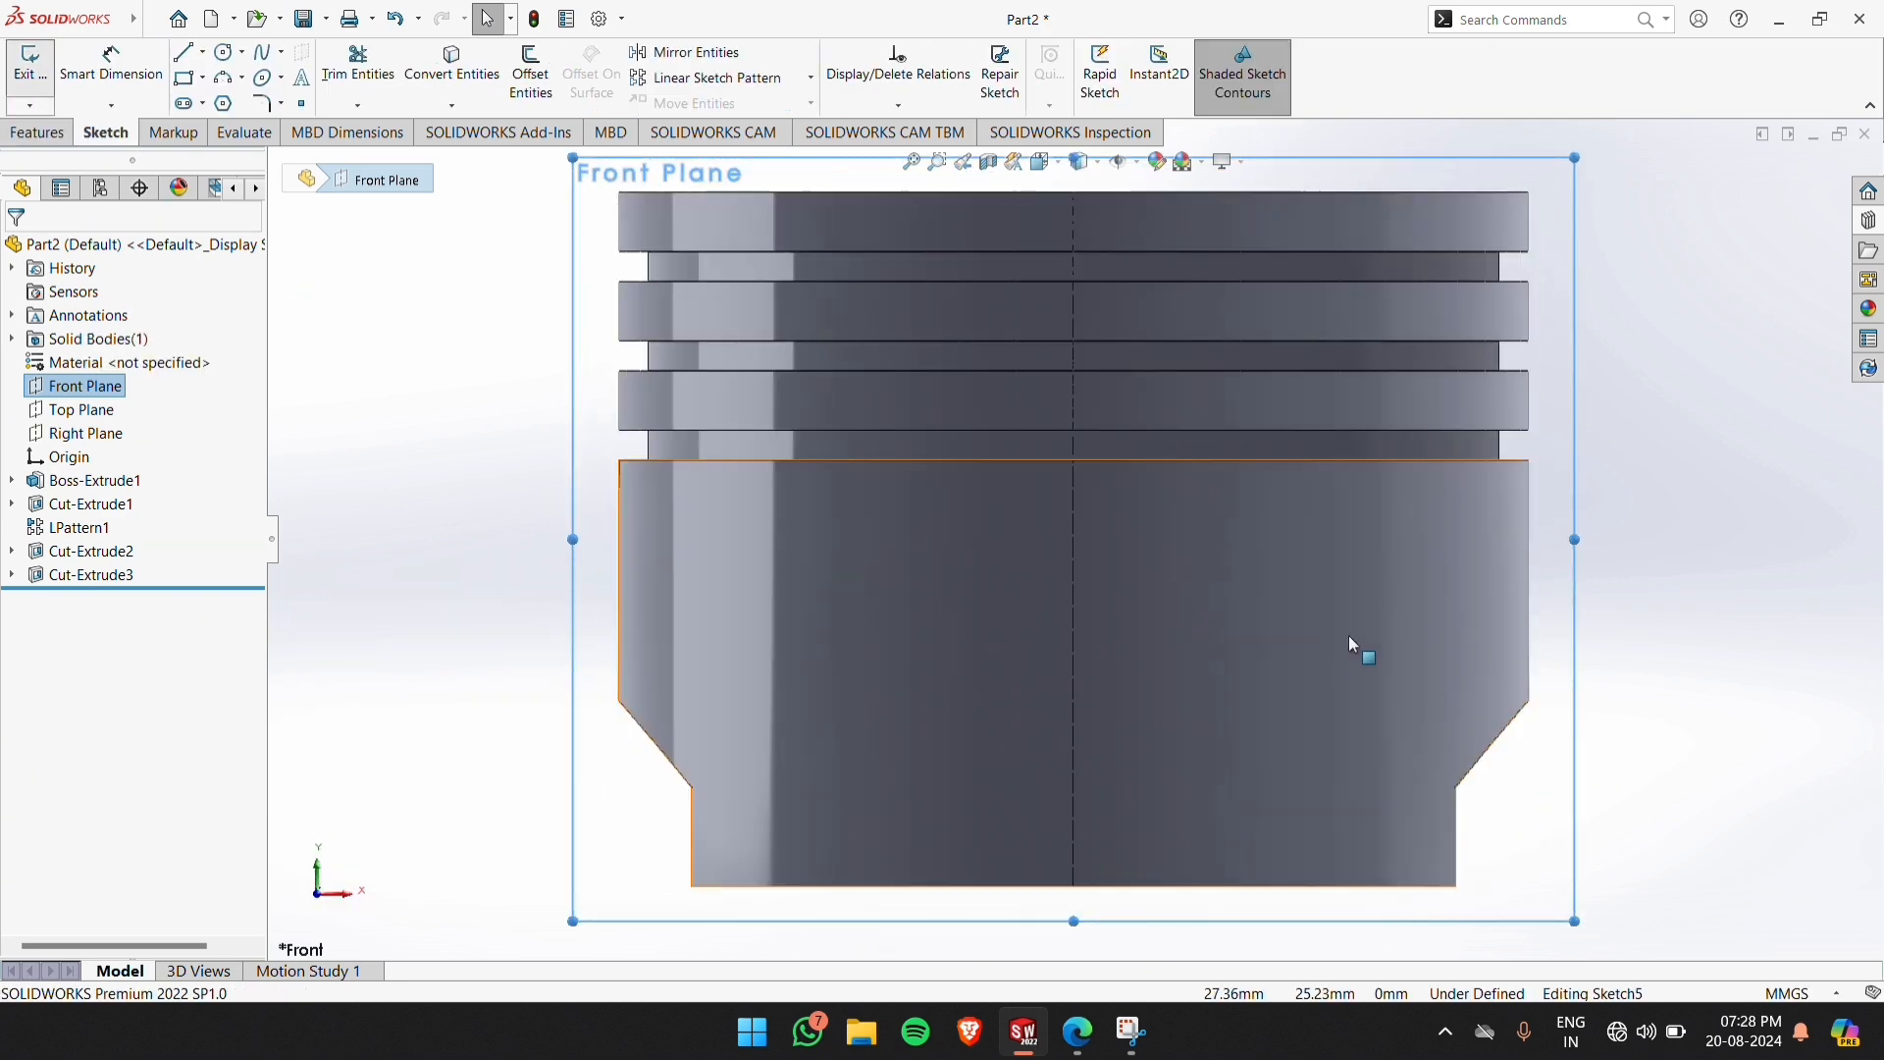
click(690, 204)
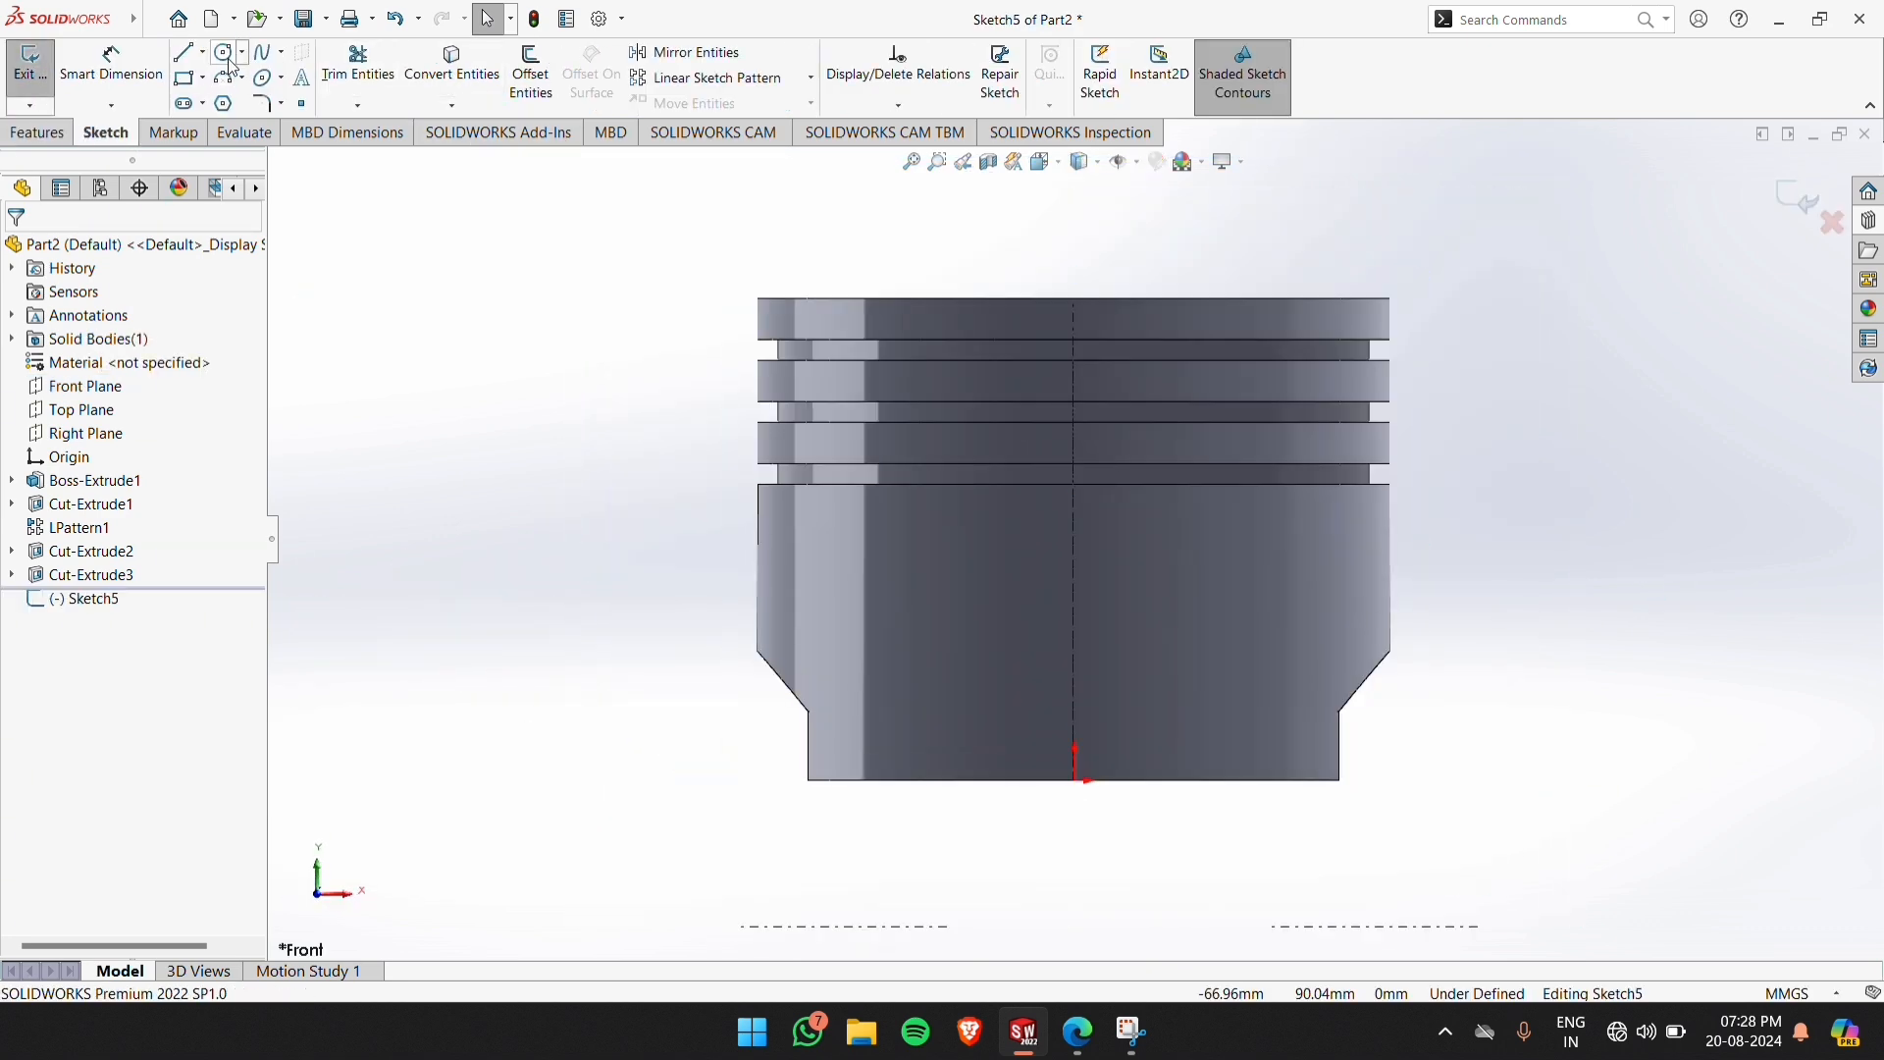
click(226, 55)
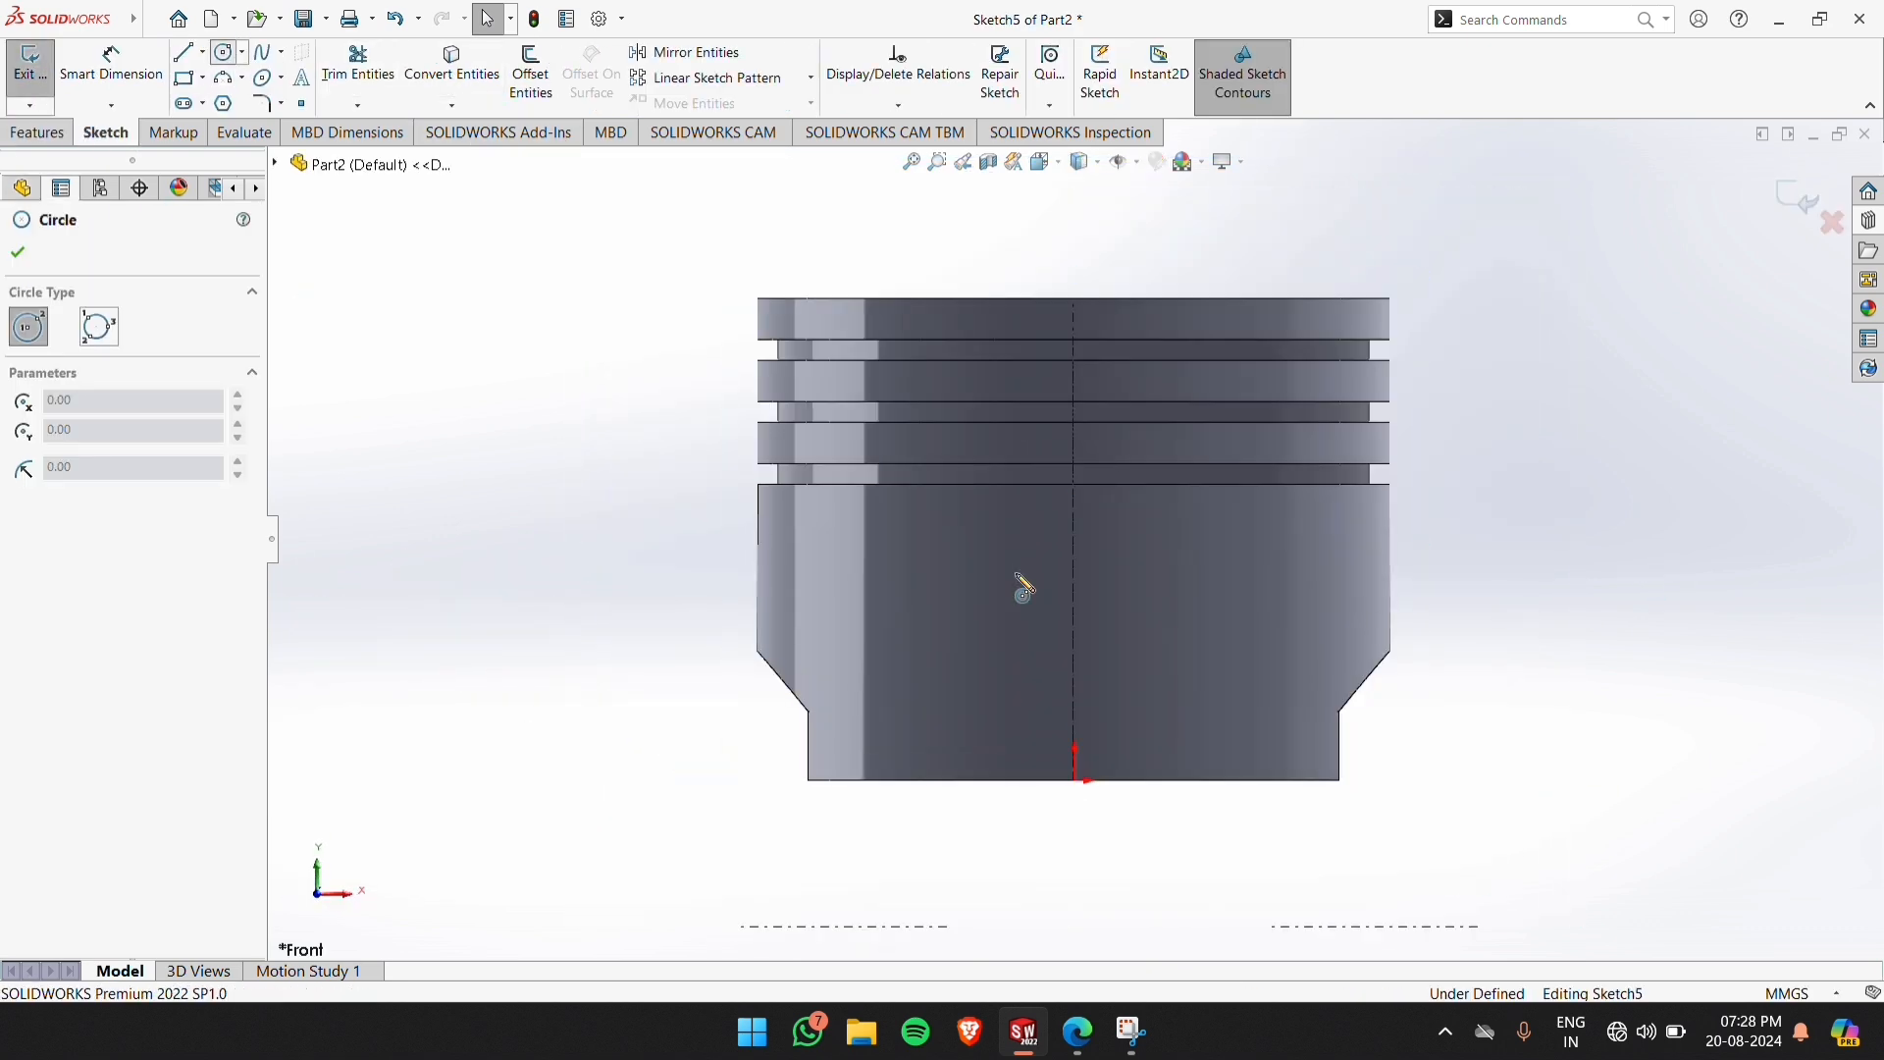
click(1074, 663)
click(1159, 661)
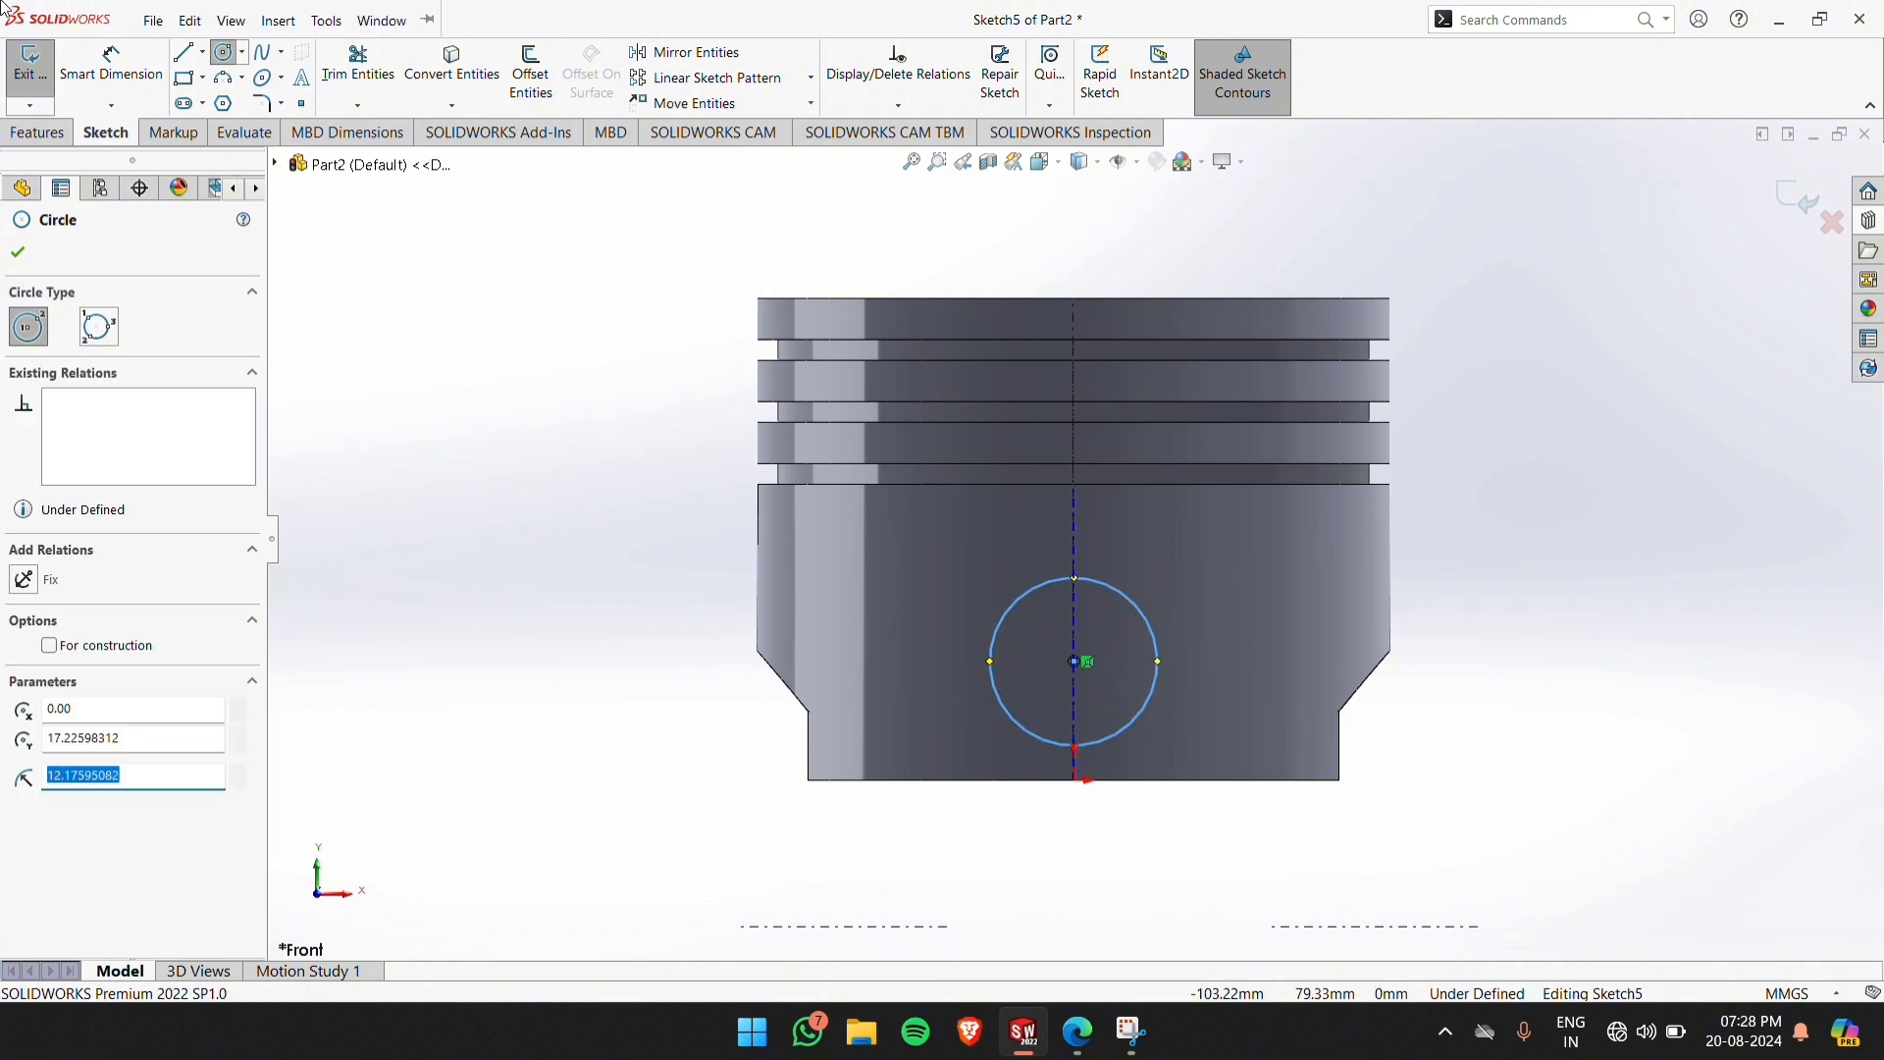
Dimension the circle's diameter to 25 mm
click(111, 63)
click(1154, 642)
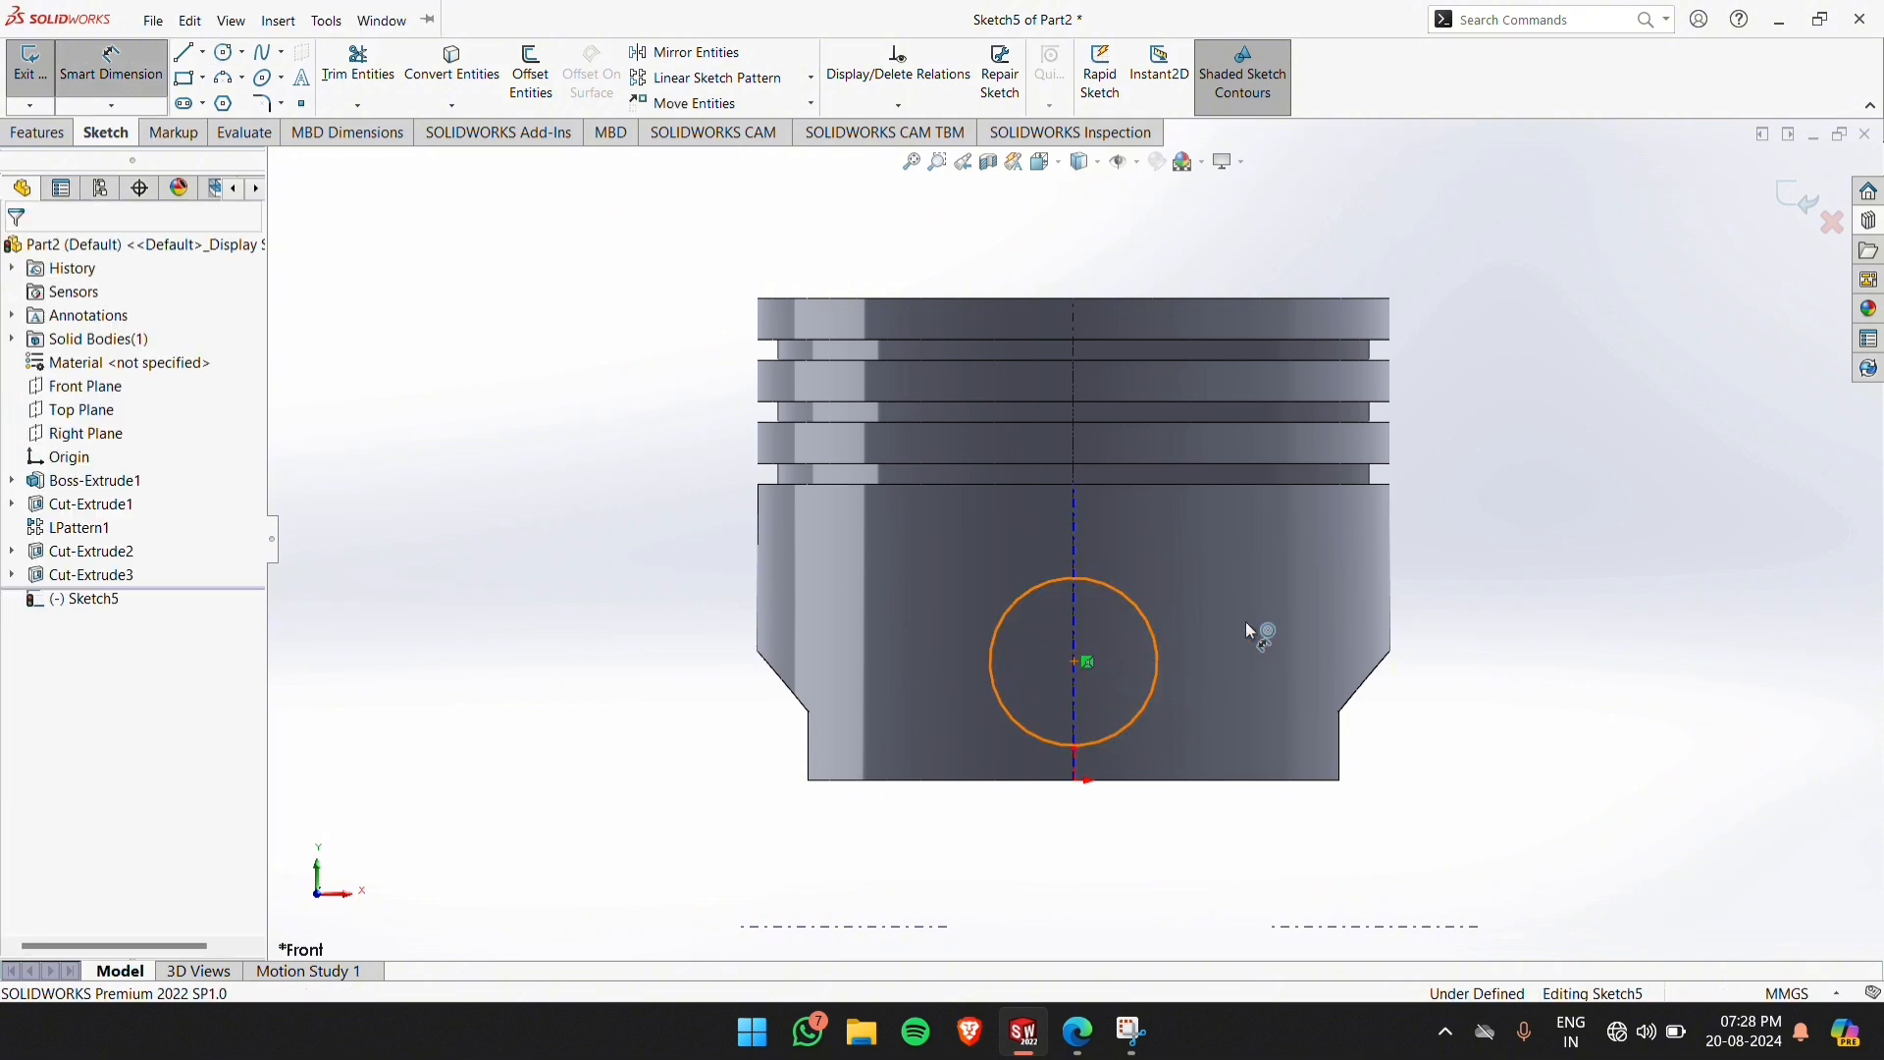
click(1462, 643)
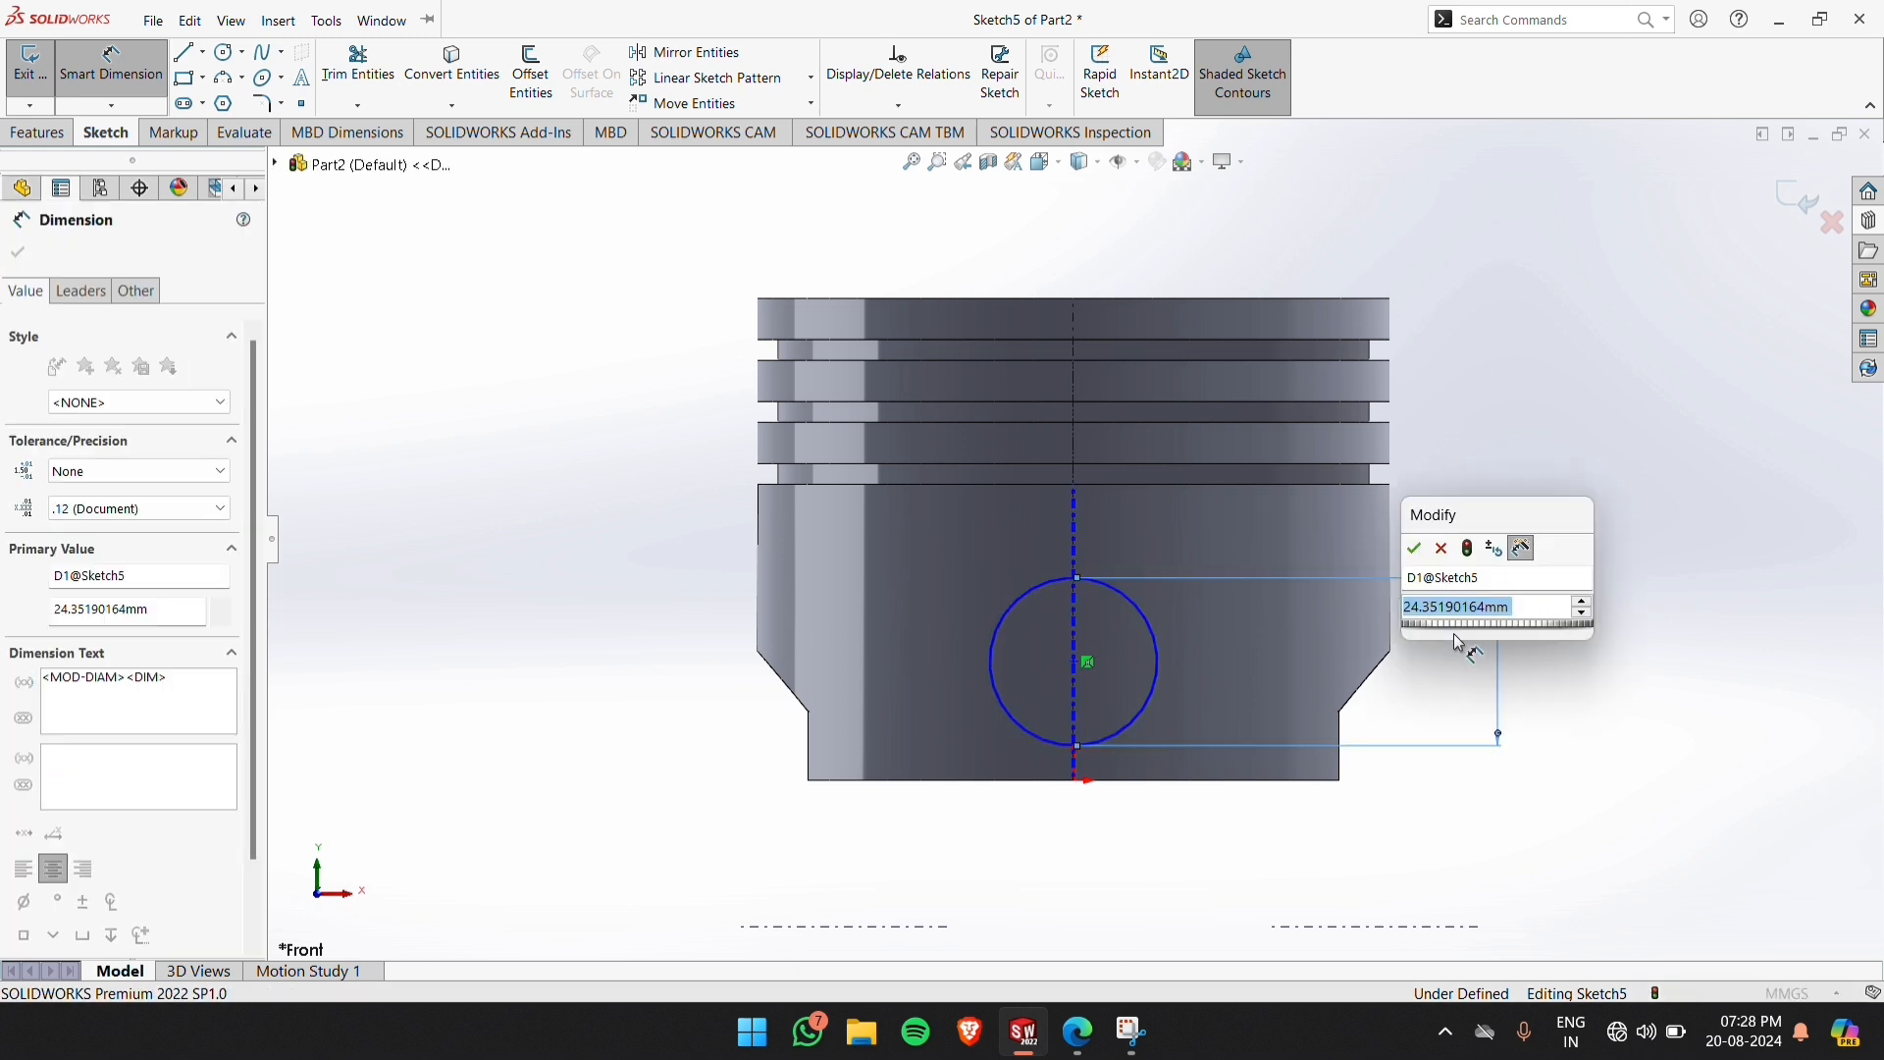
text(25)
key(Return)
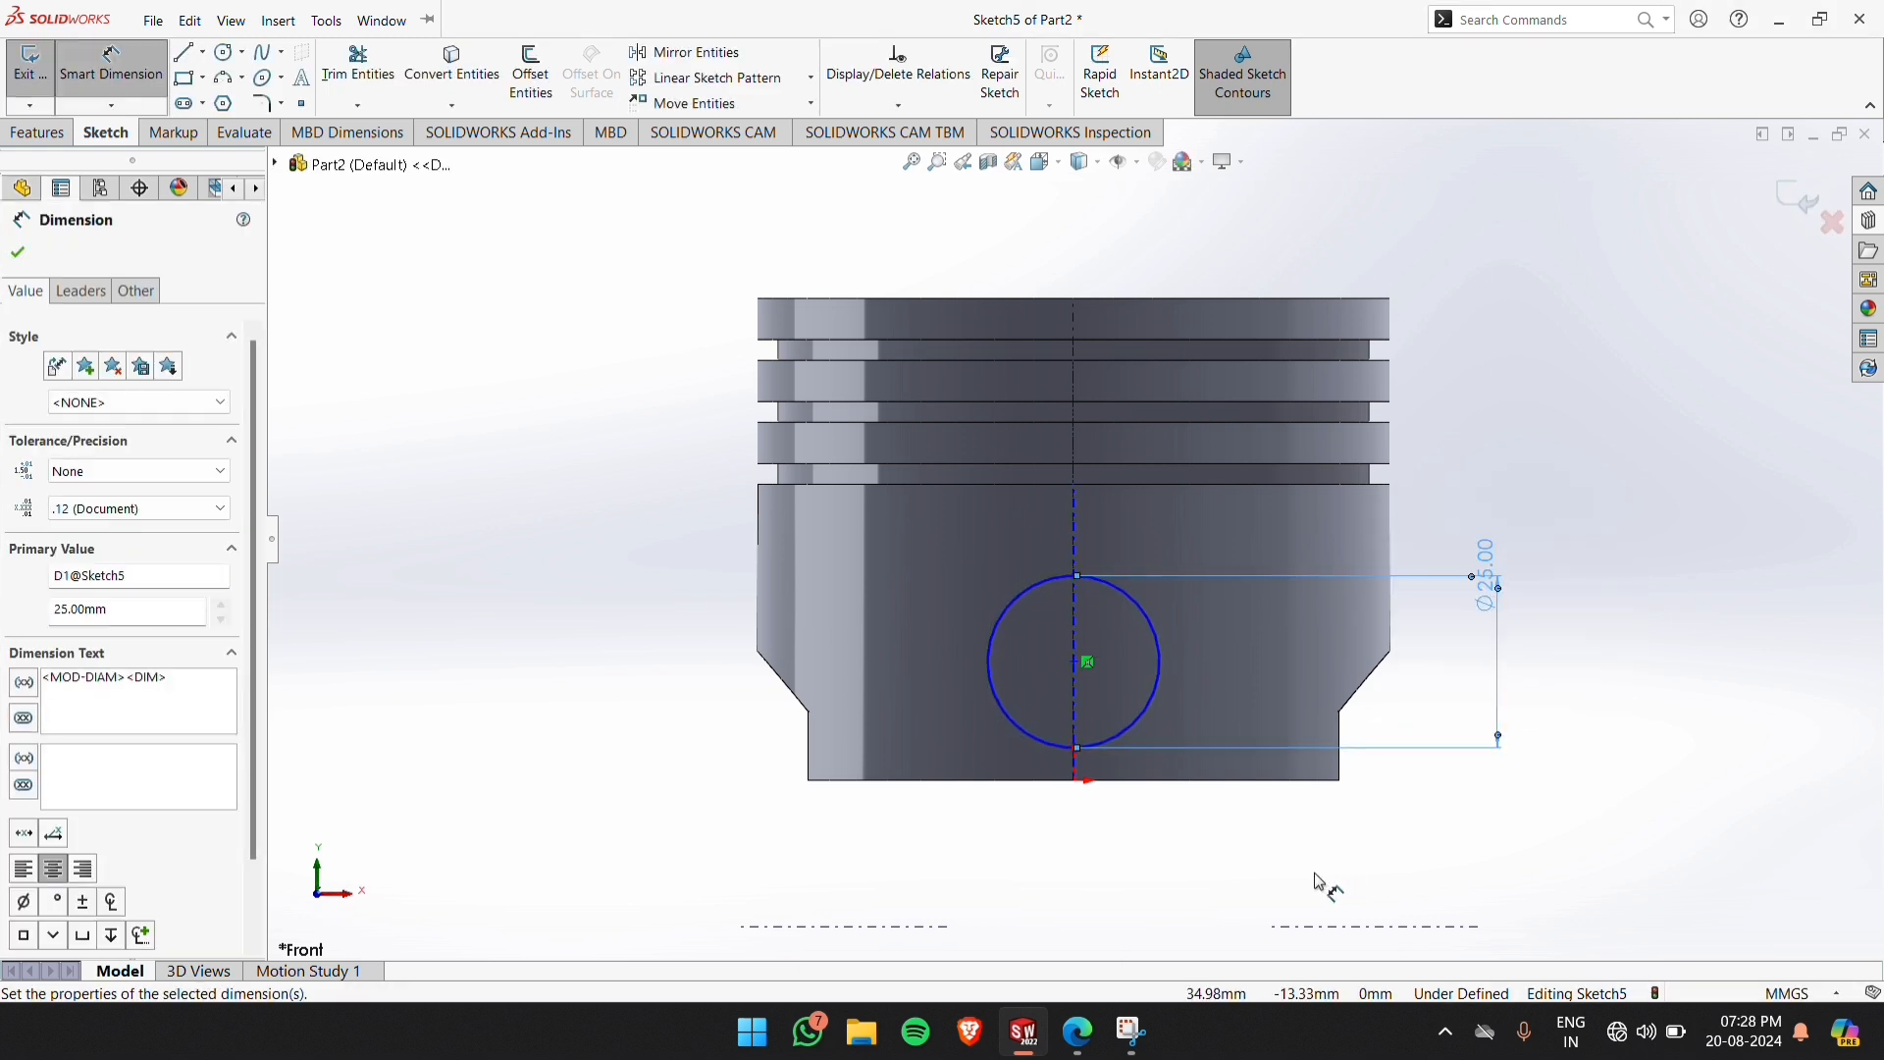
click(1320, 884)
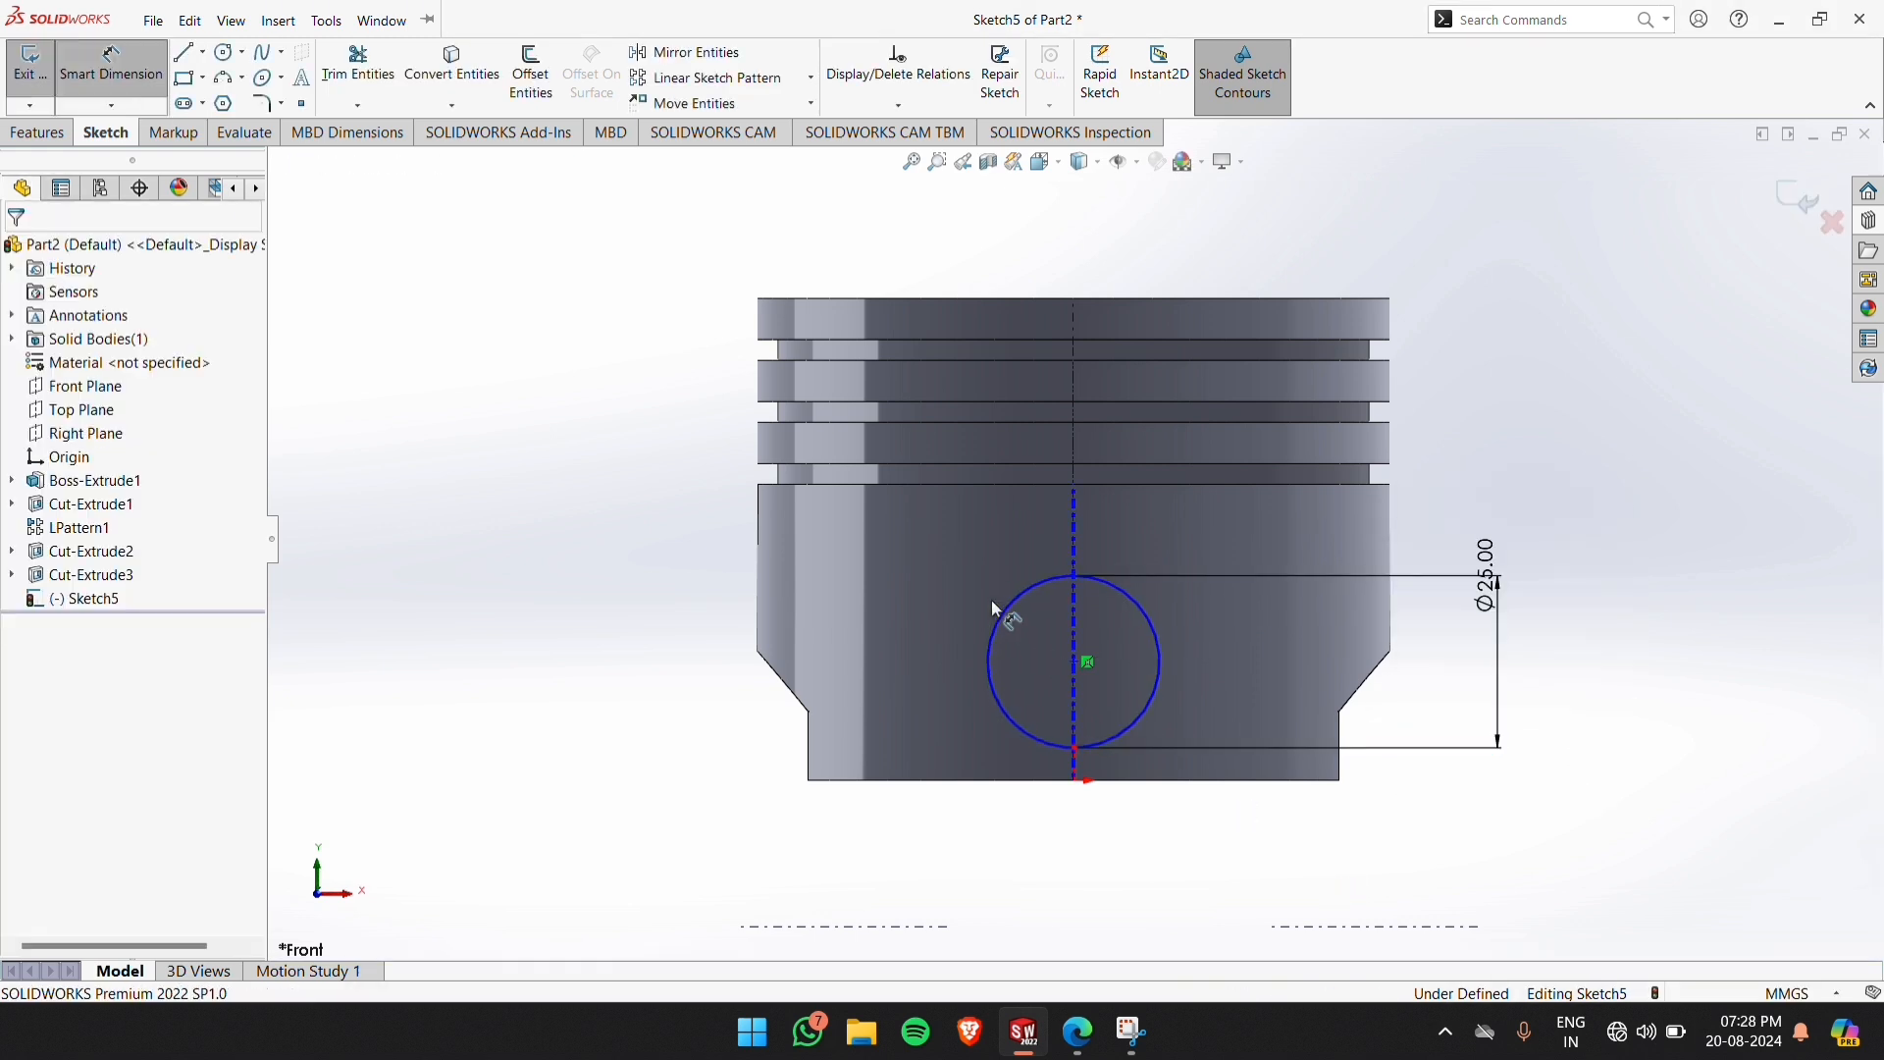
Dimension the circle's centre to 21 mm above the piston's bottom edge
click(1077, 664)
click(863, 780)
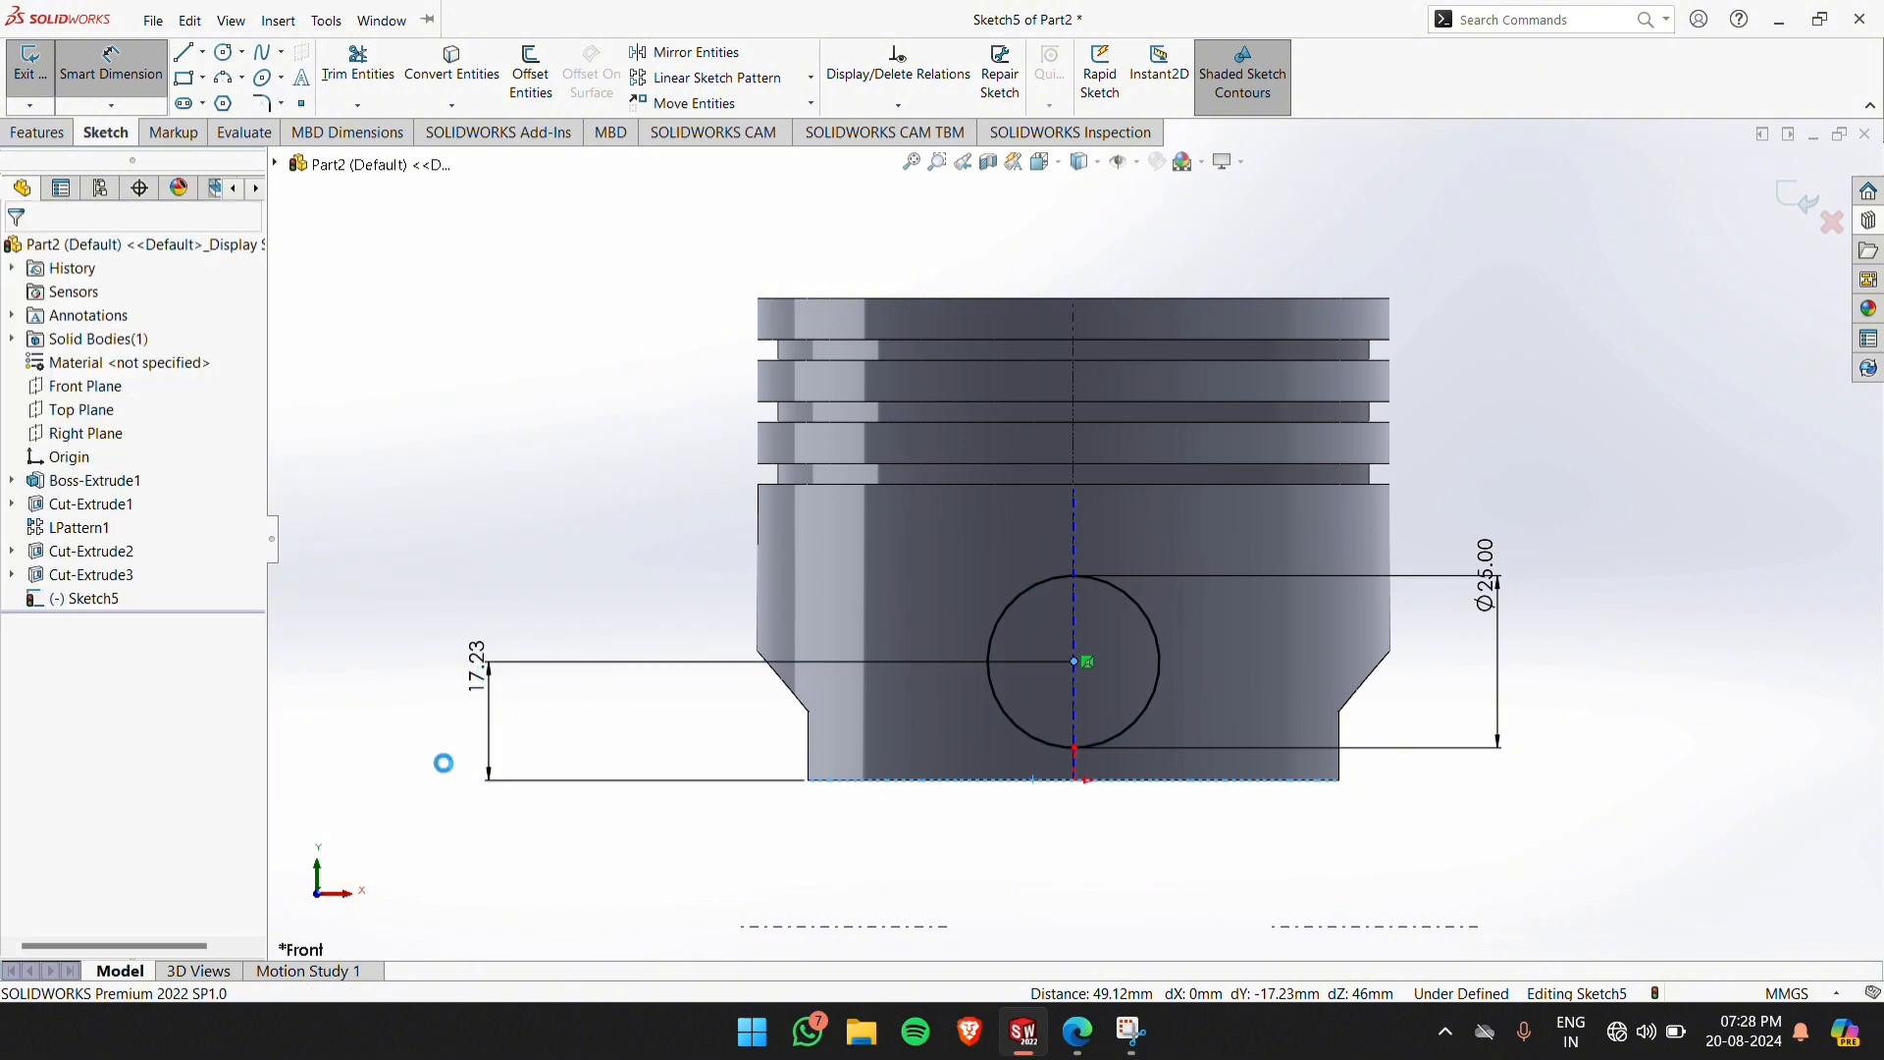
click(444, 763)
key(Return)
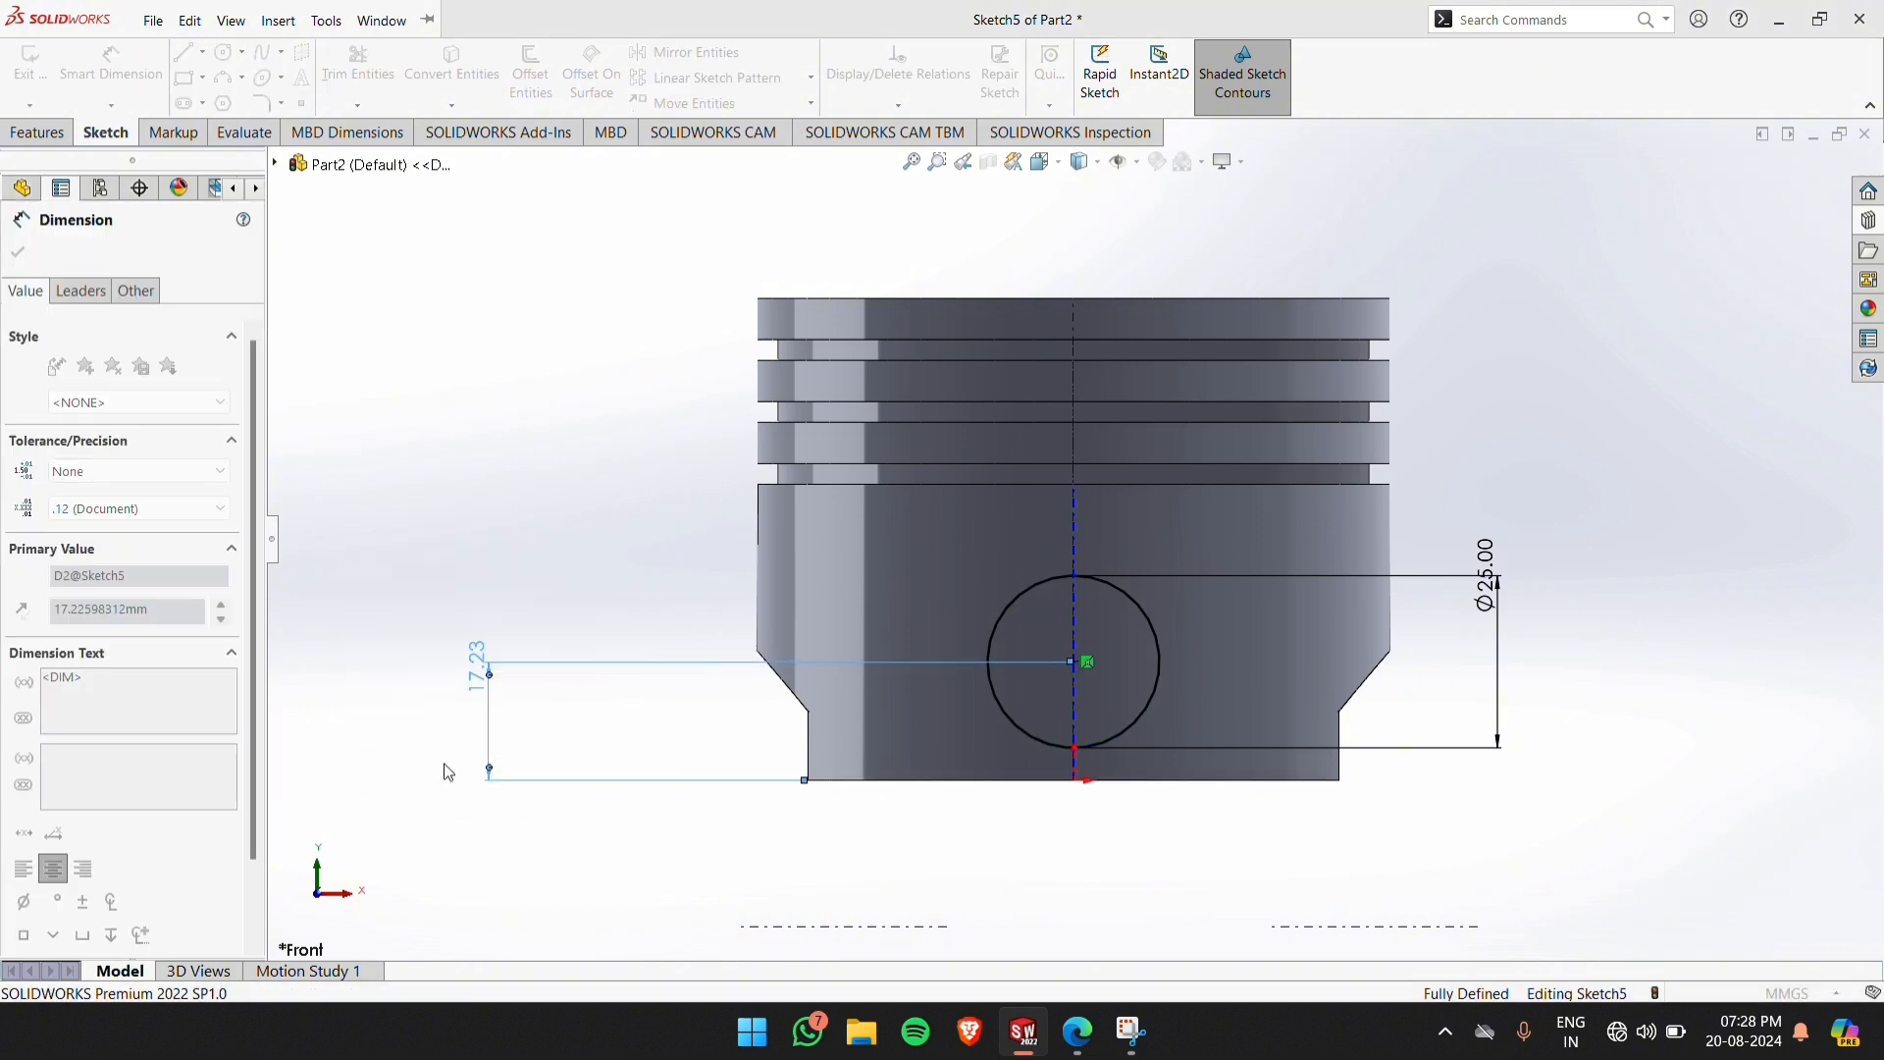
click(626, 839)
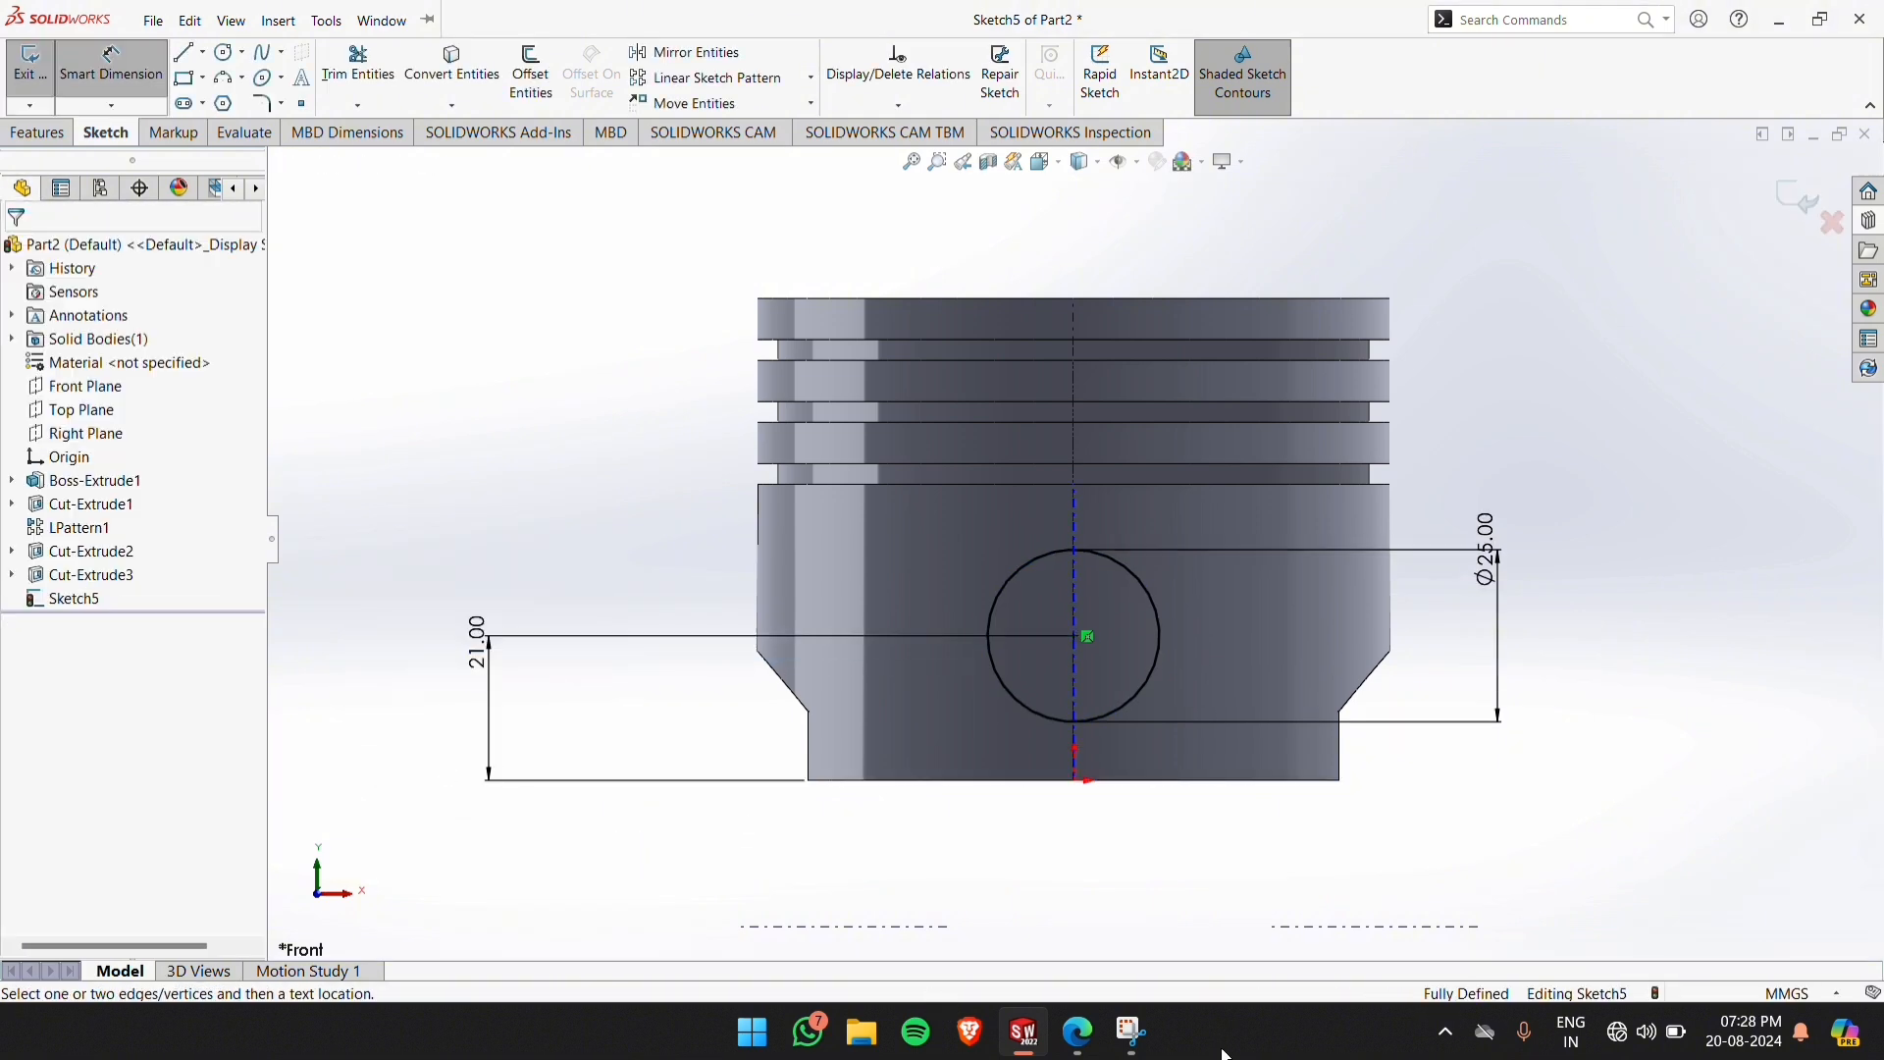
Check the pin hole against the piston drawing PDF and exit the circle sketch
click(1079, 1031)
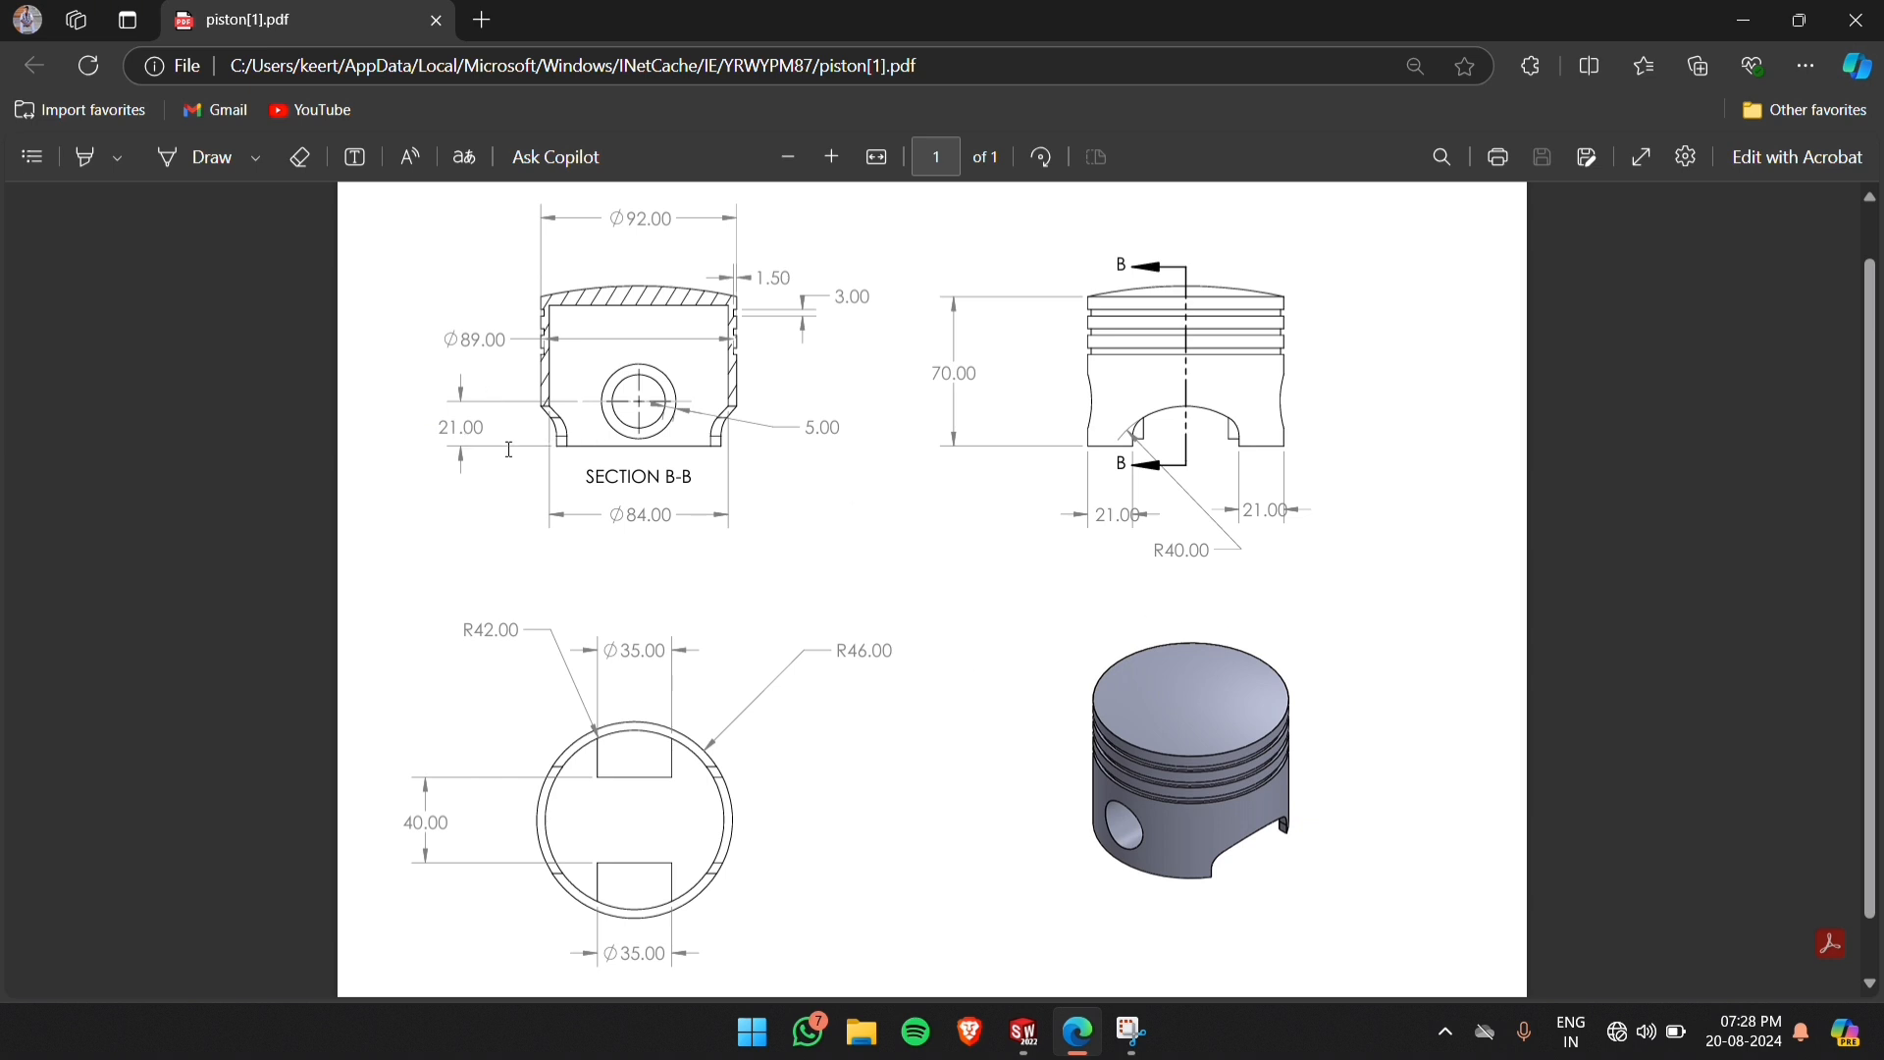
click(1026, 1033)
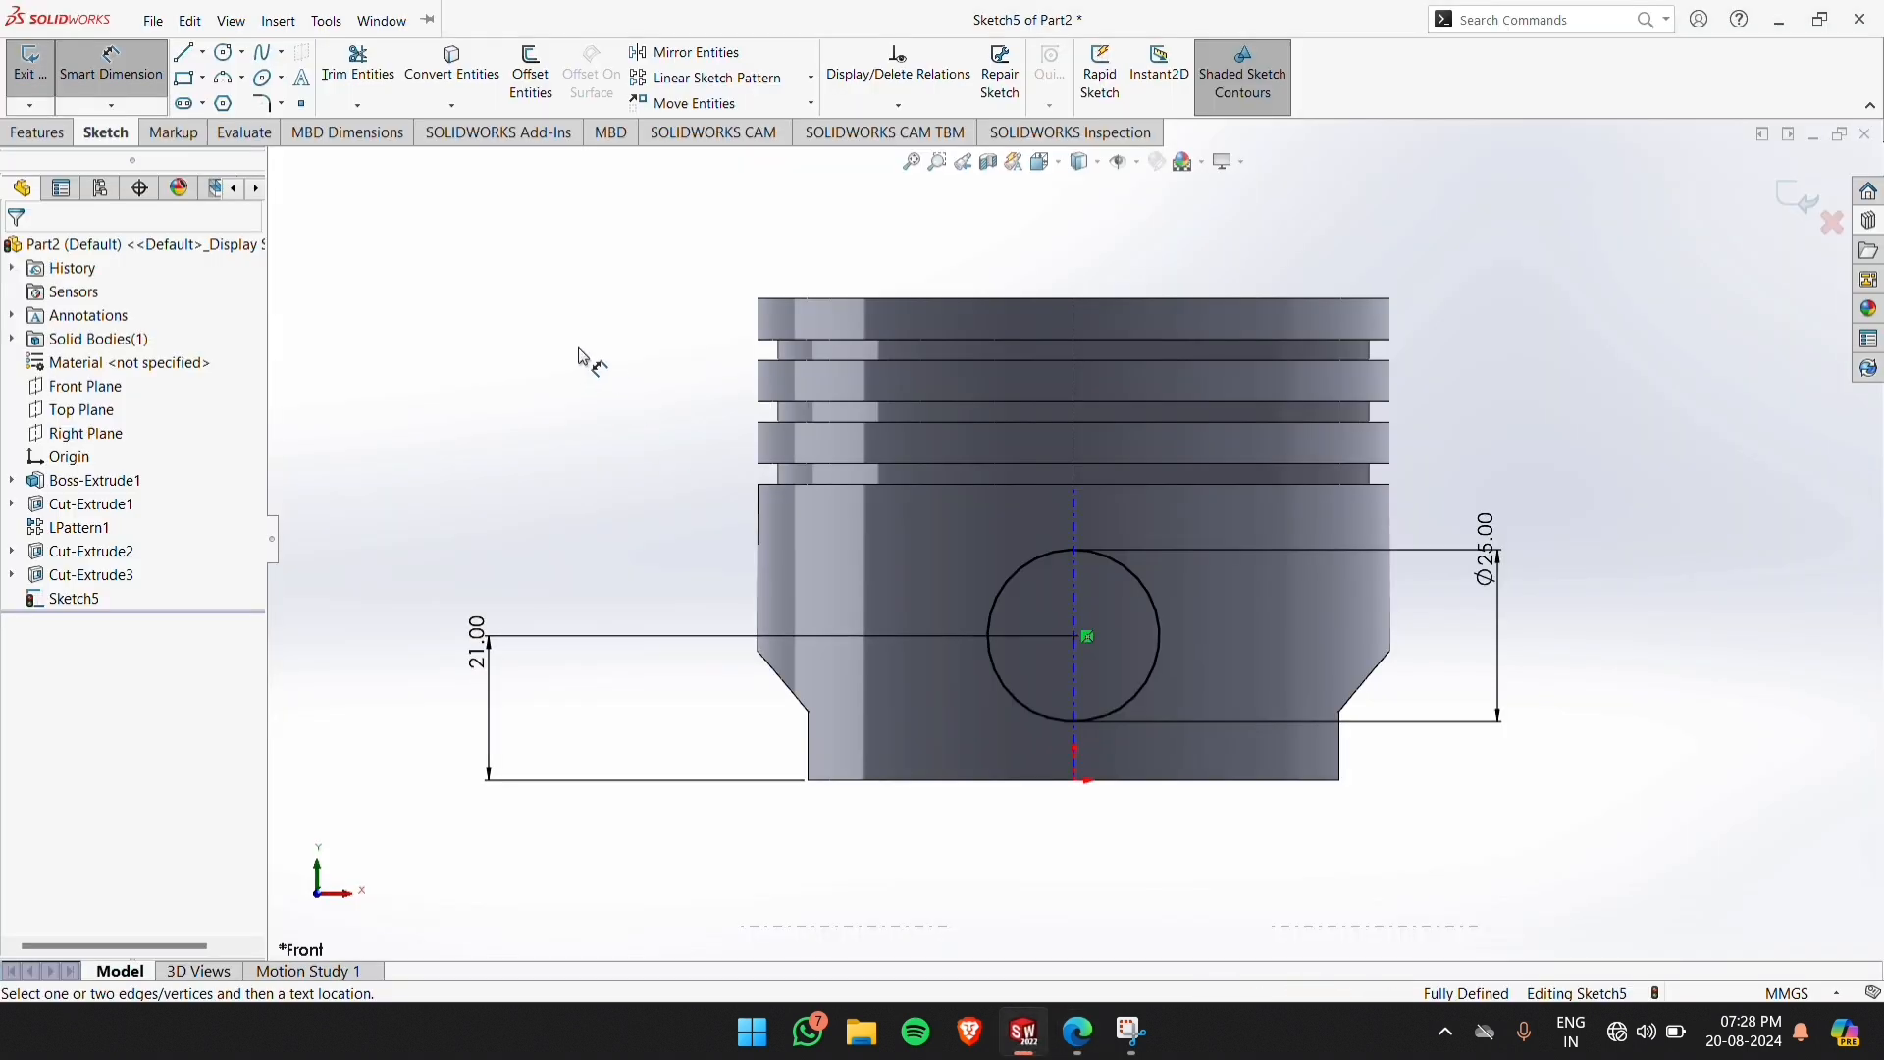
click(1795, 204)
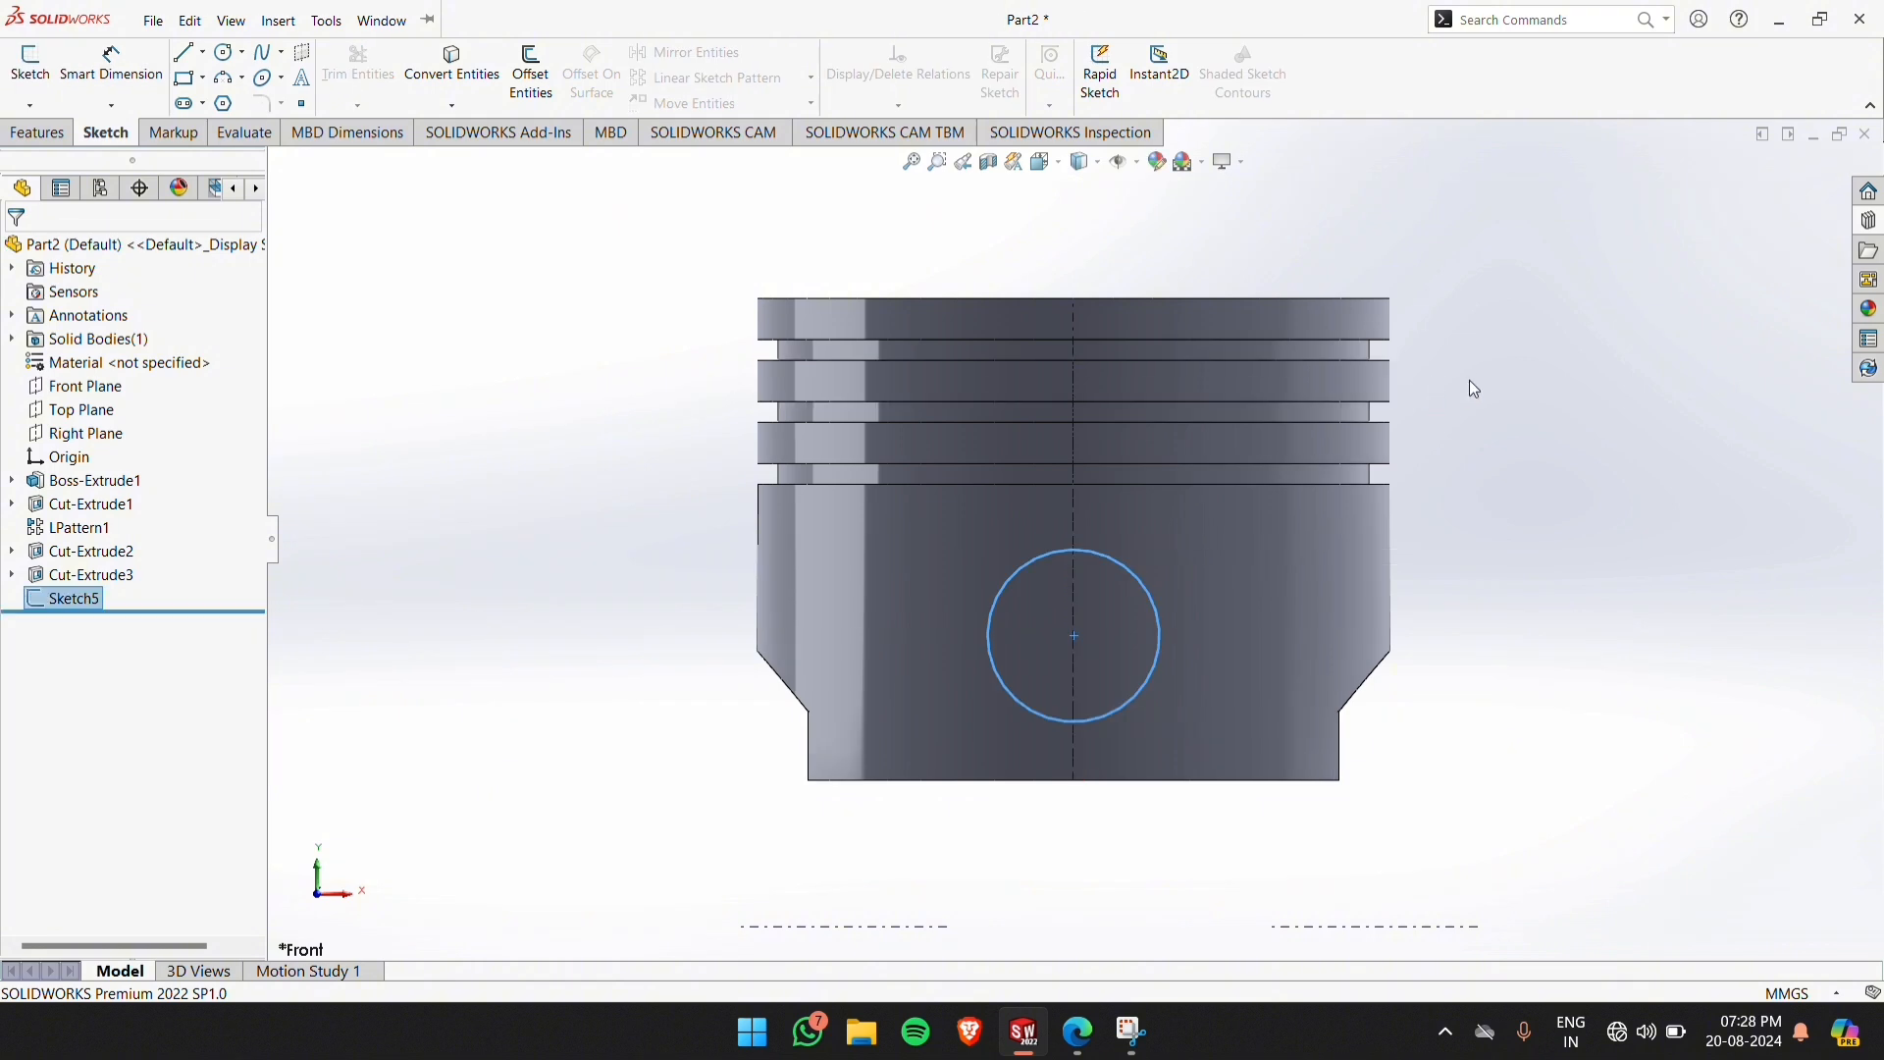
Cut the 25 mm circle through both piston walls with an Extruded Cut set to Through All - Both
middle_drag(1471, 380, 1348, 447)
scroll(1348, 444, up, 2)
click(641, 375)
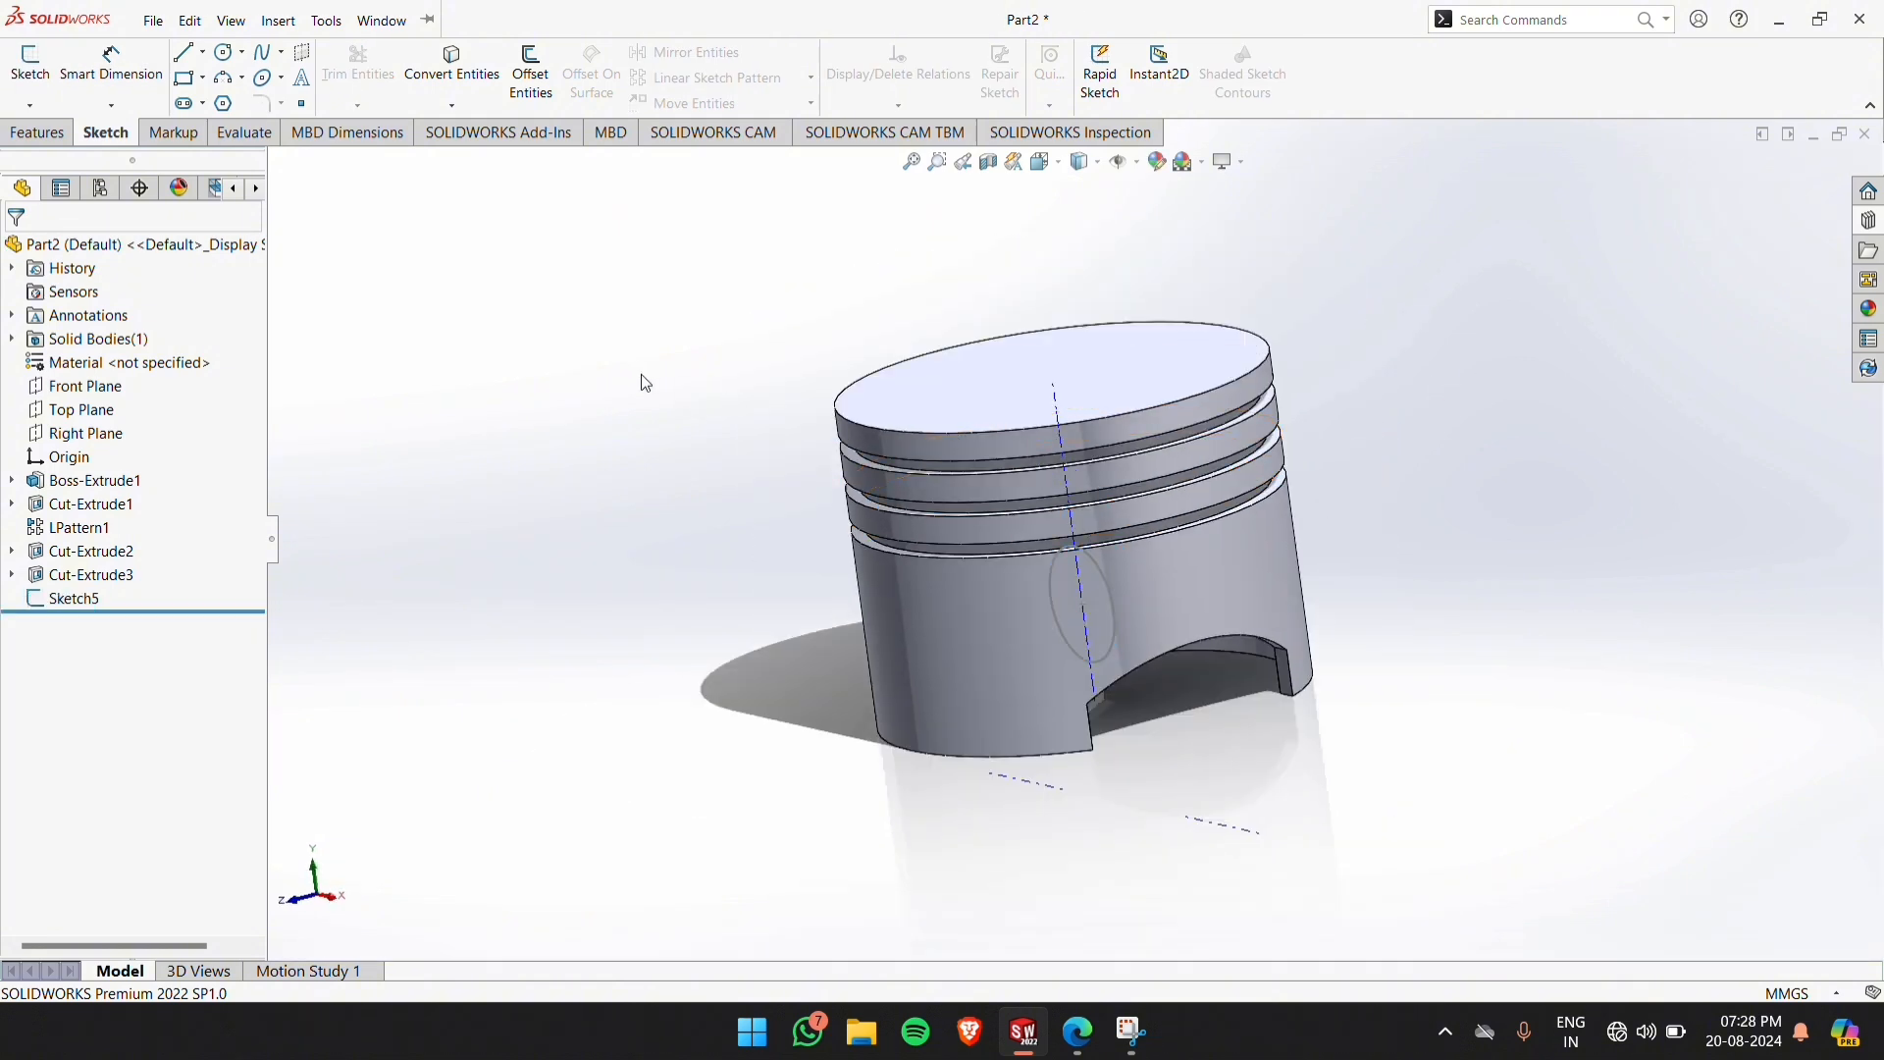
click(65, 601)
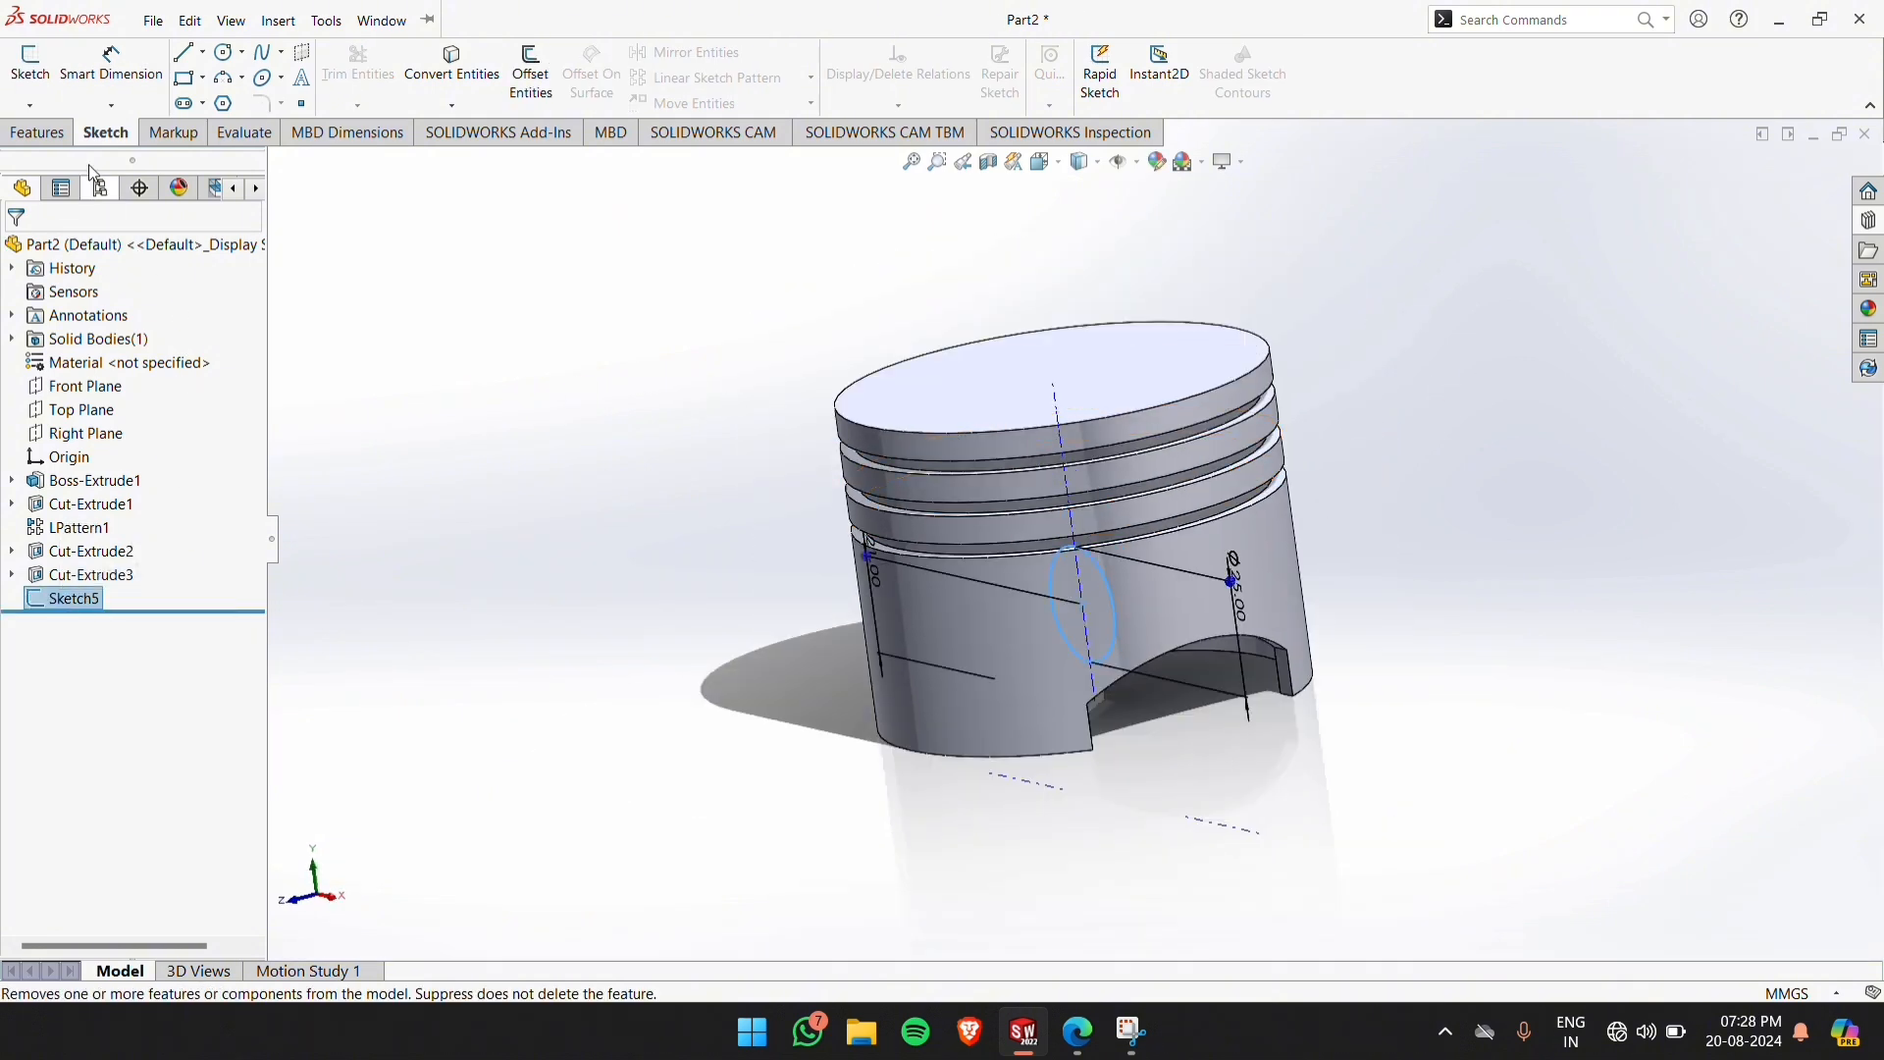
click(37, 133)
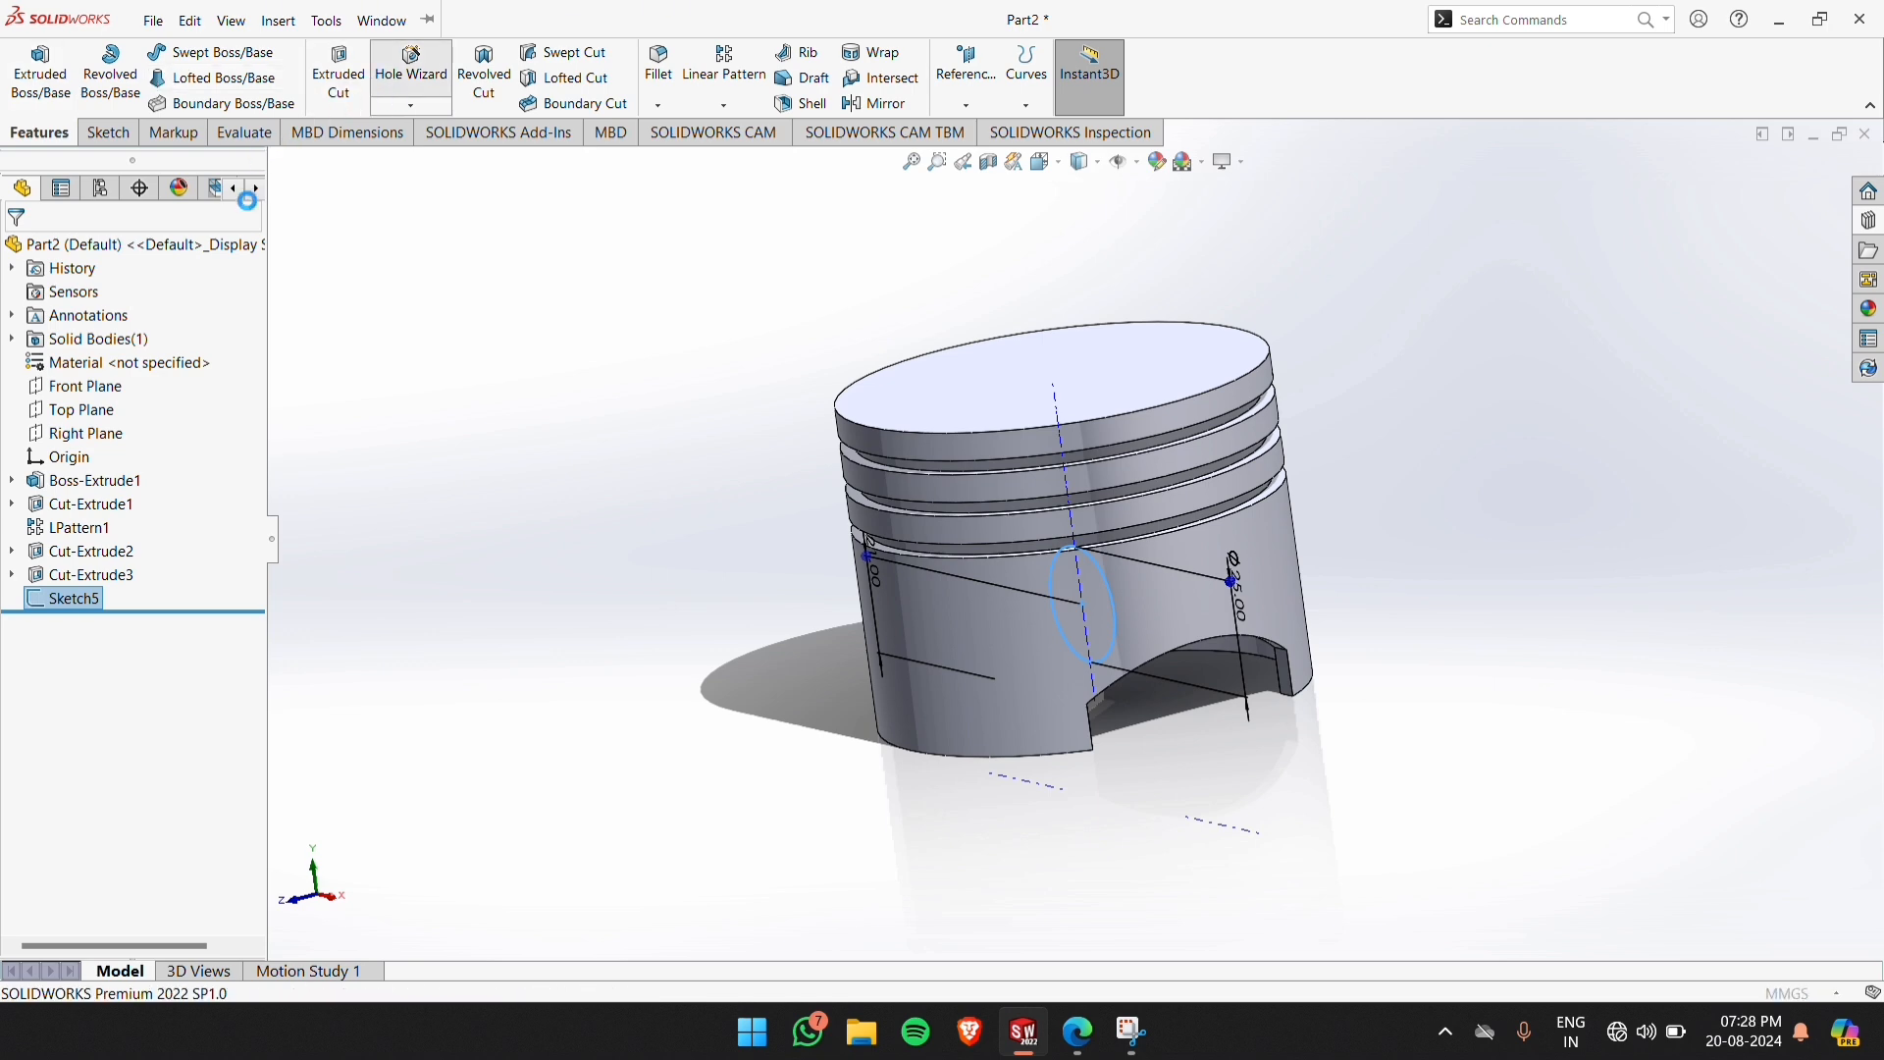
click(412, 64)
click(58, 253)
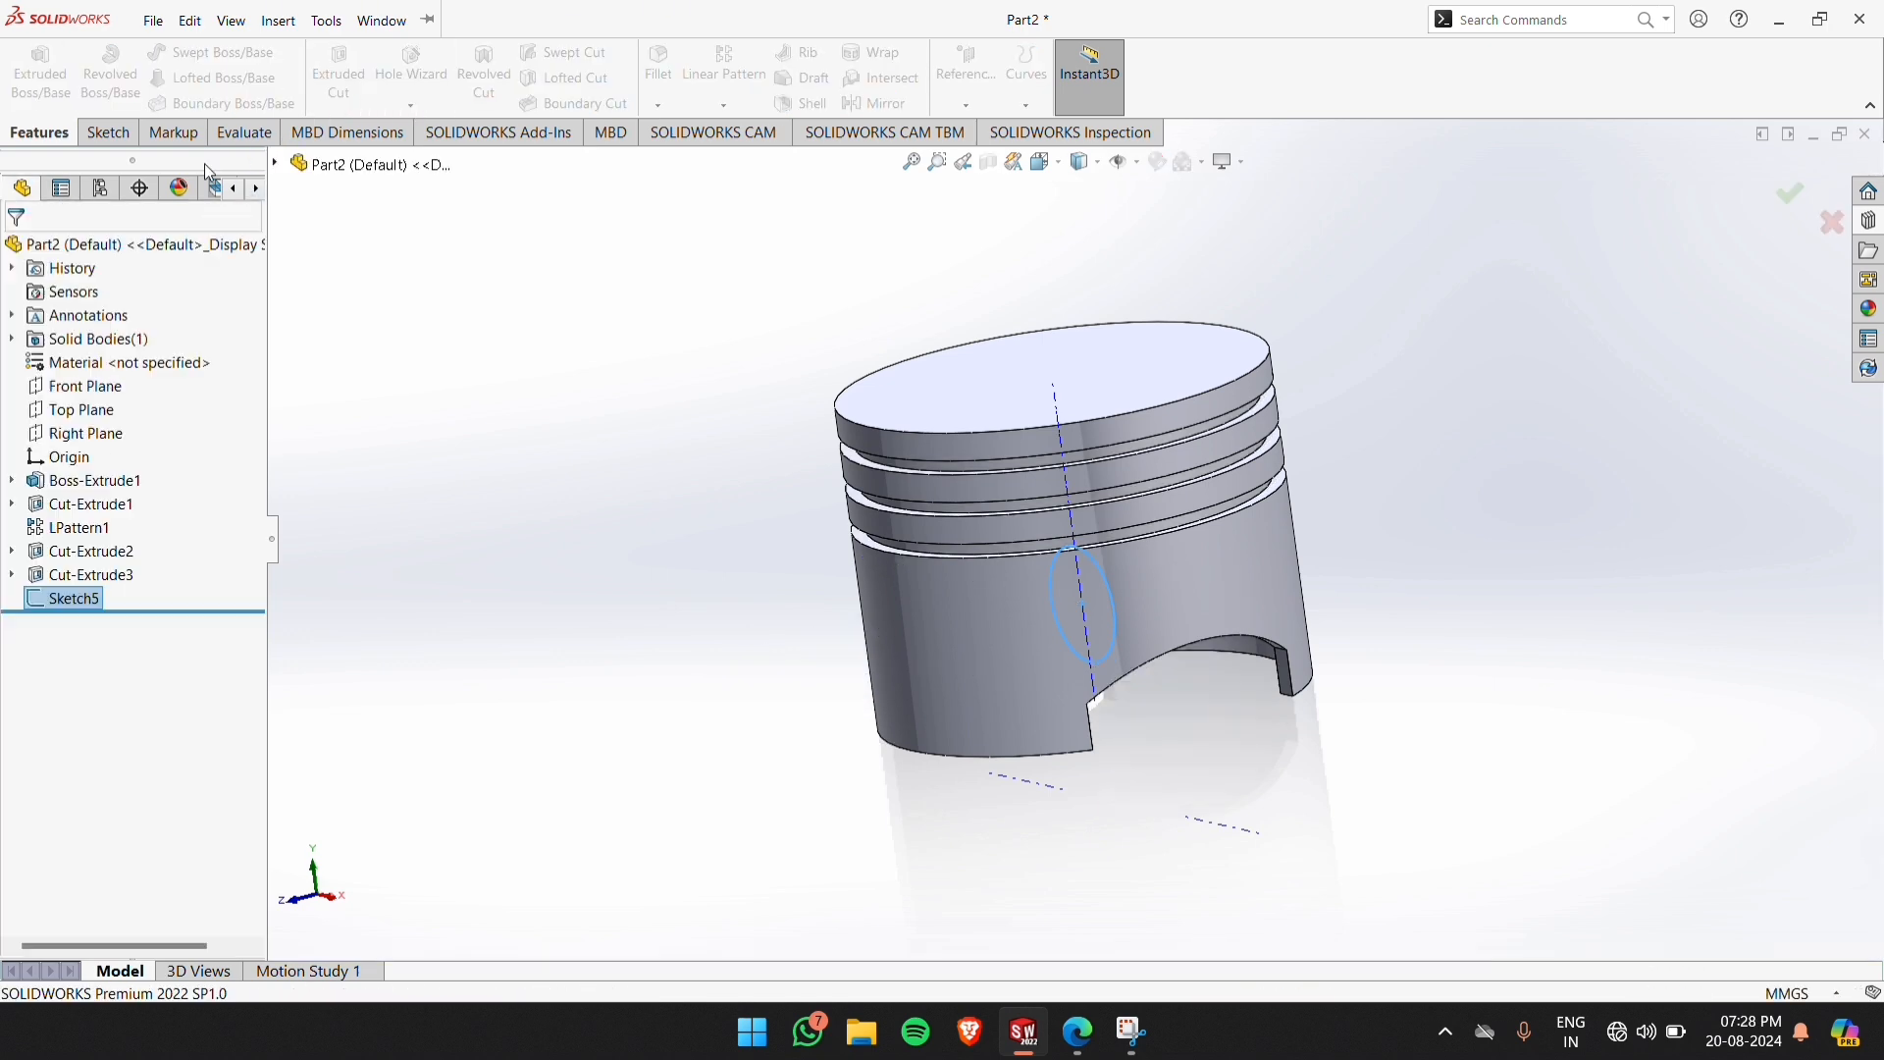
click(339, 69)
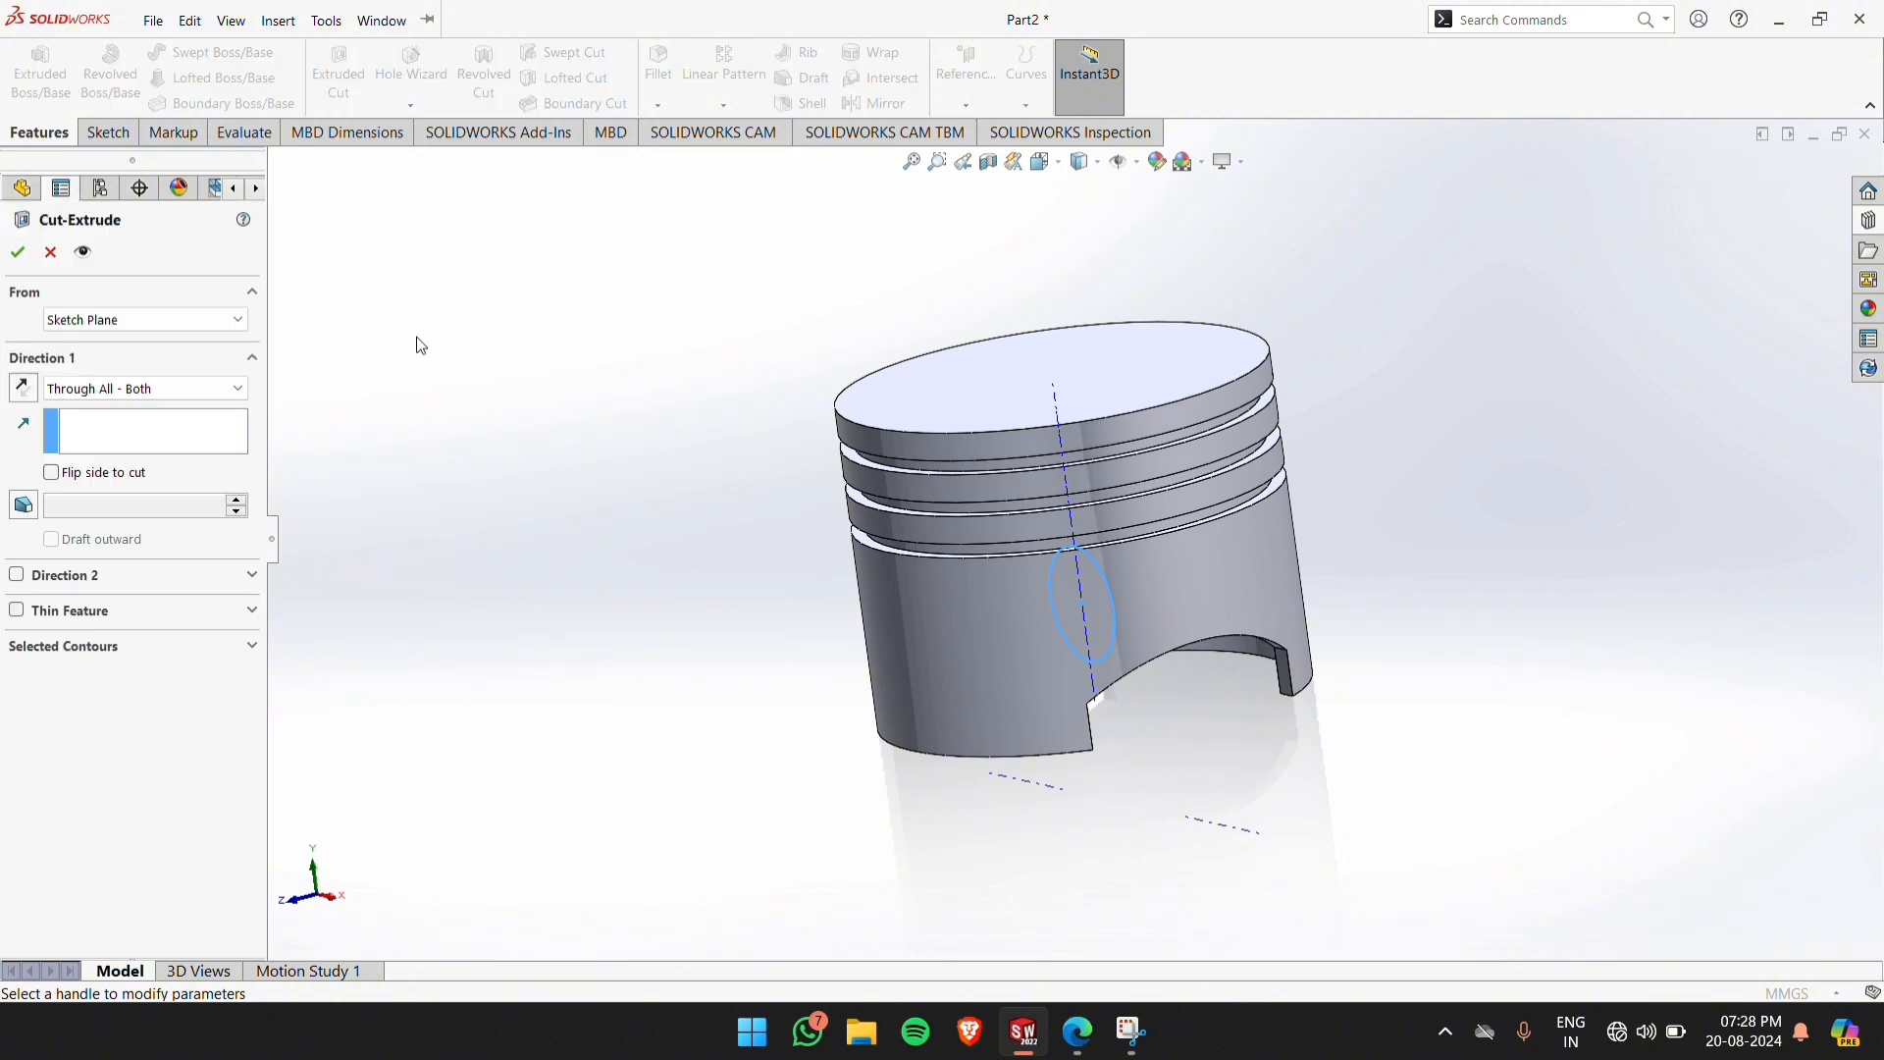
click(109, 390)
click(97, 454)
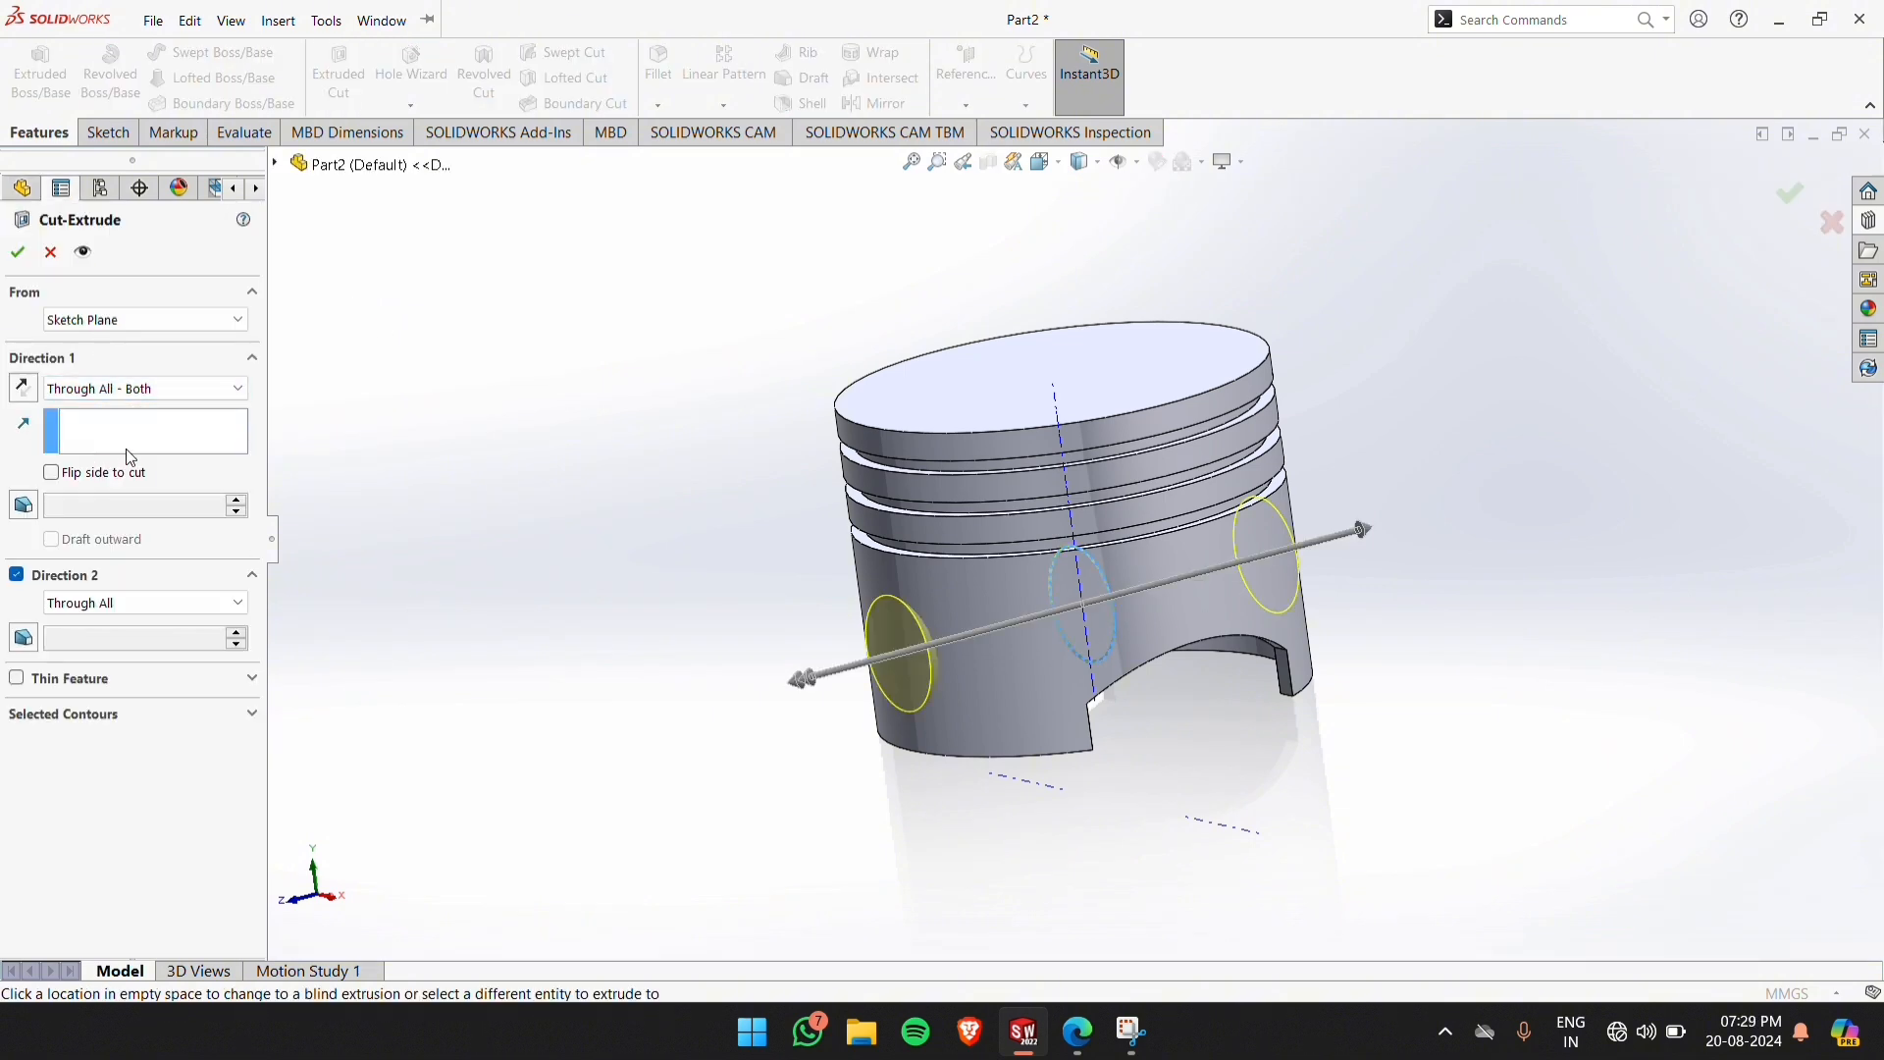
click(18, 252)
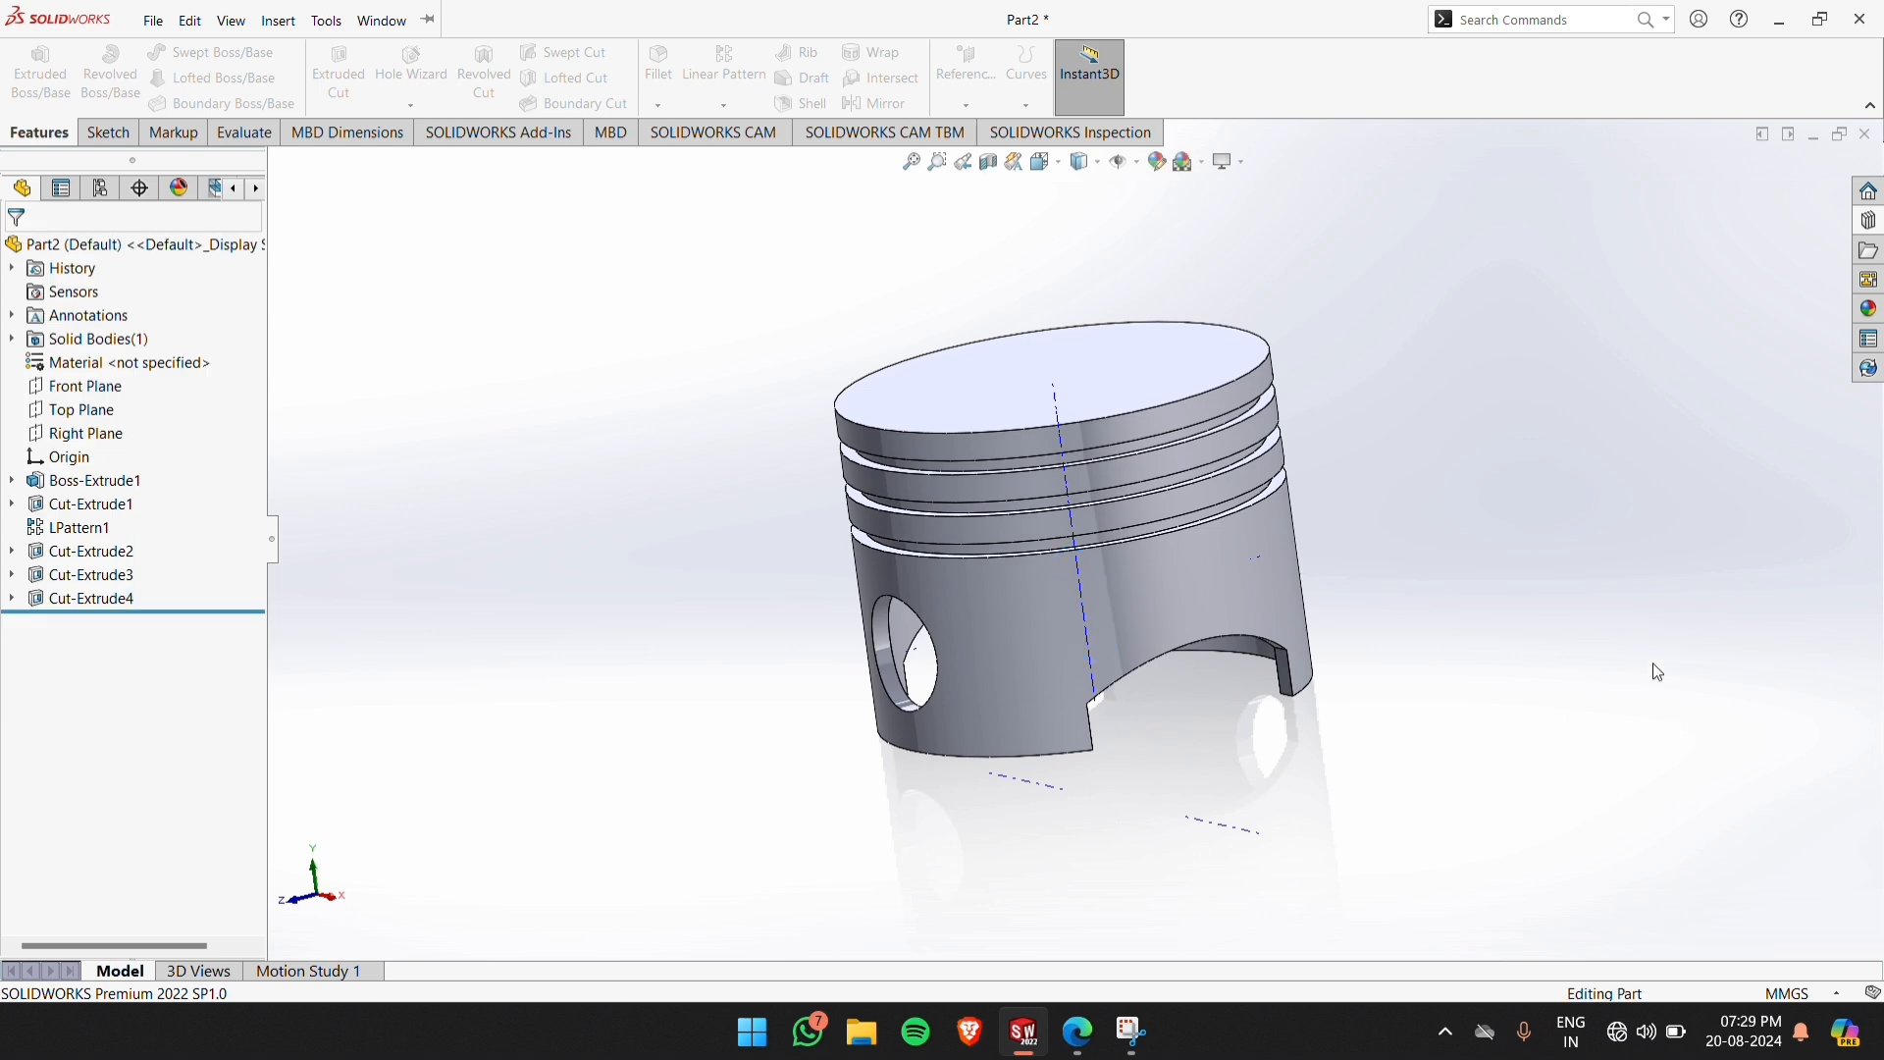
Hide the temporary axes and consult the pin boss dimensions in the piston drawing PDF
middle_drag(1514, 649, 1471, 505)
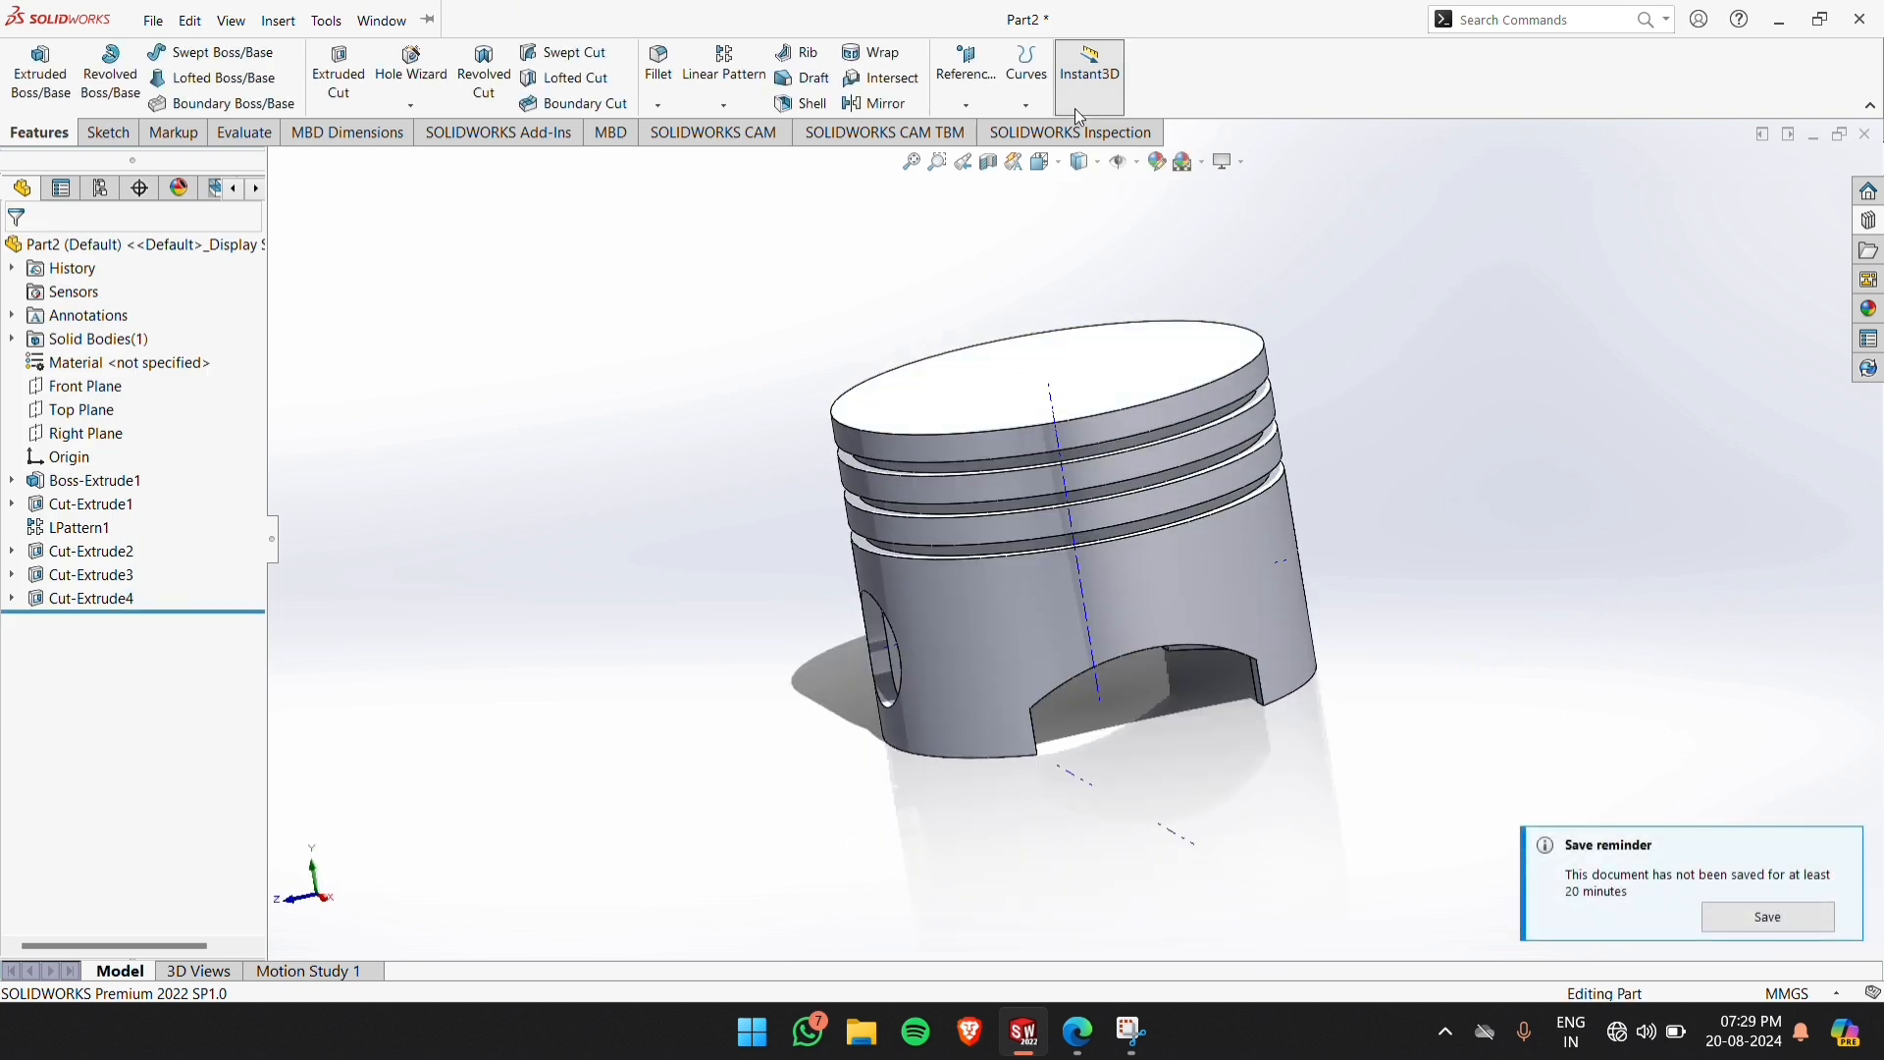
click(1135, 161)
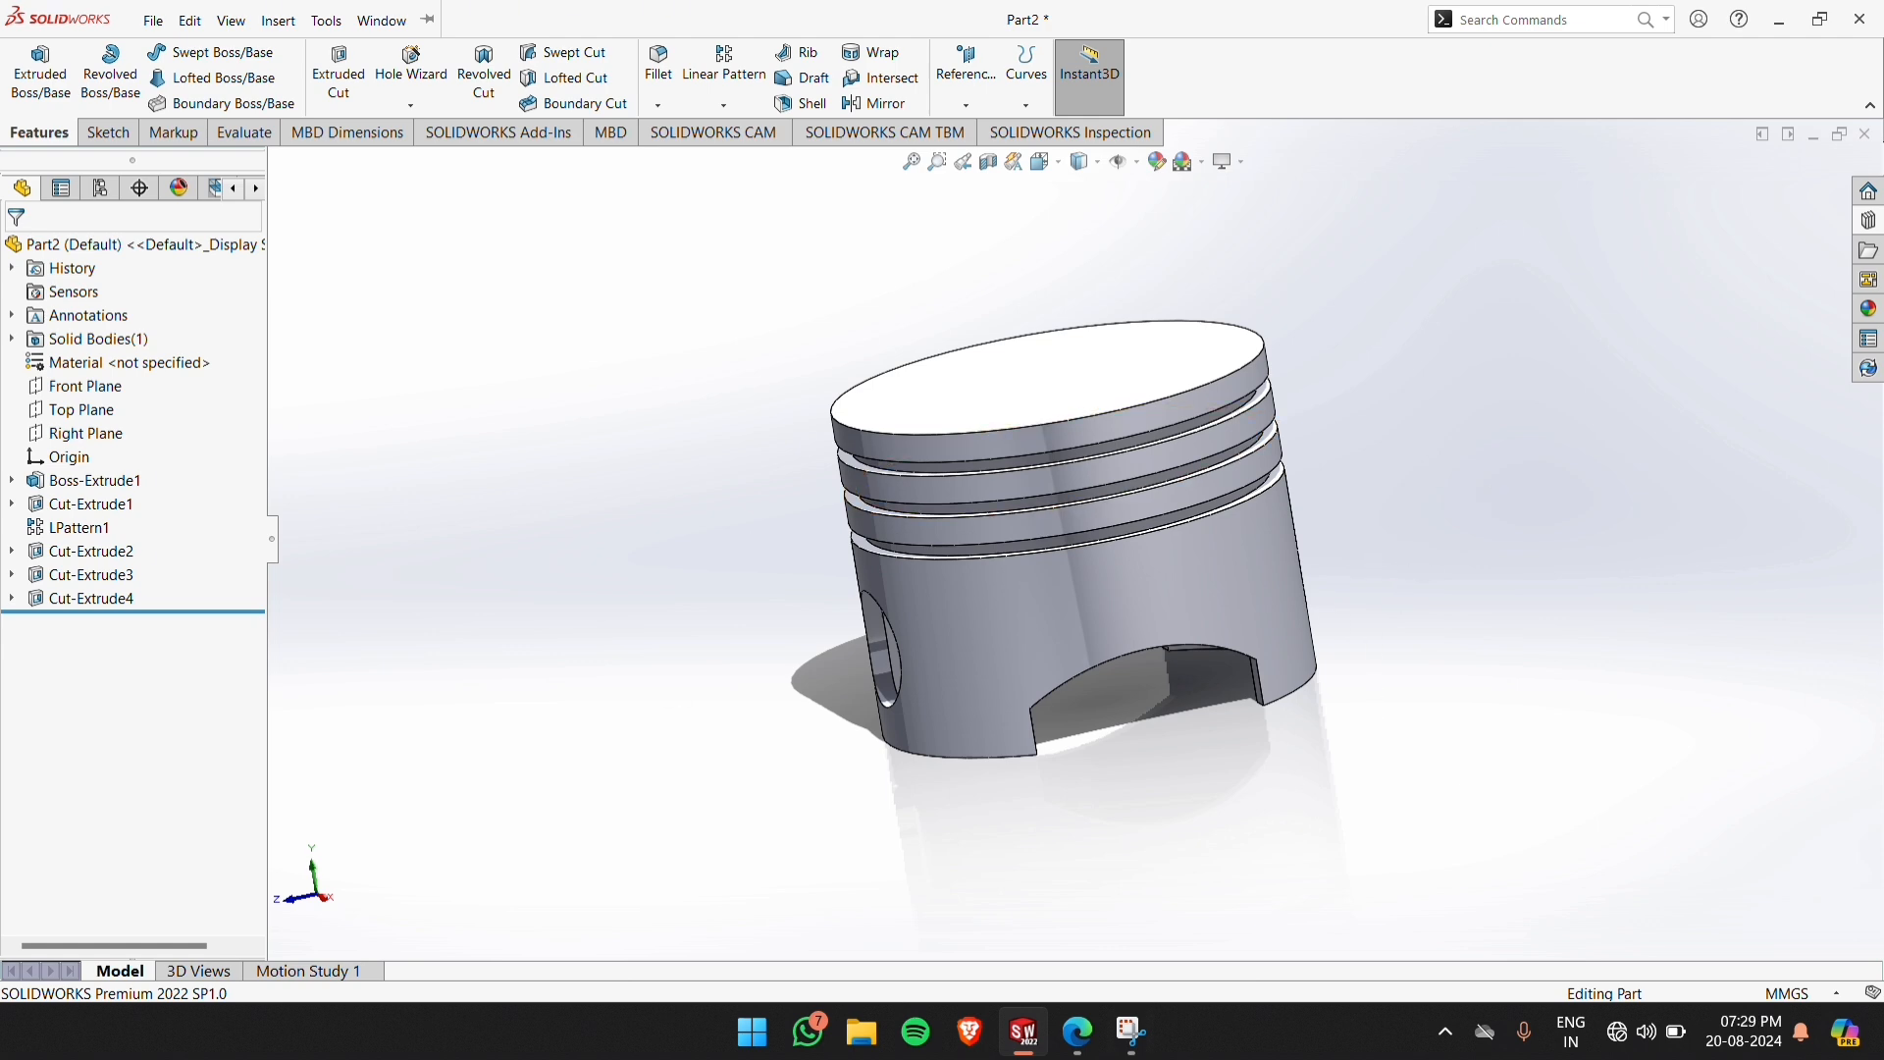
click(1080, 1033)
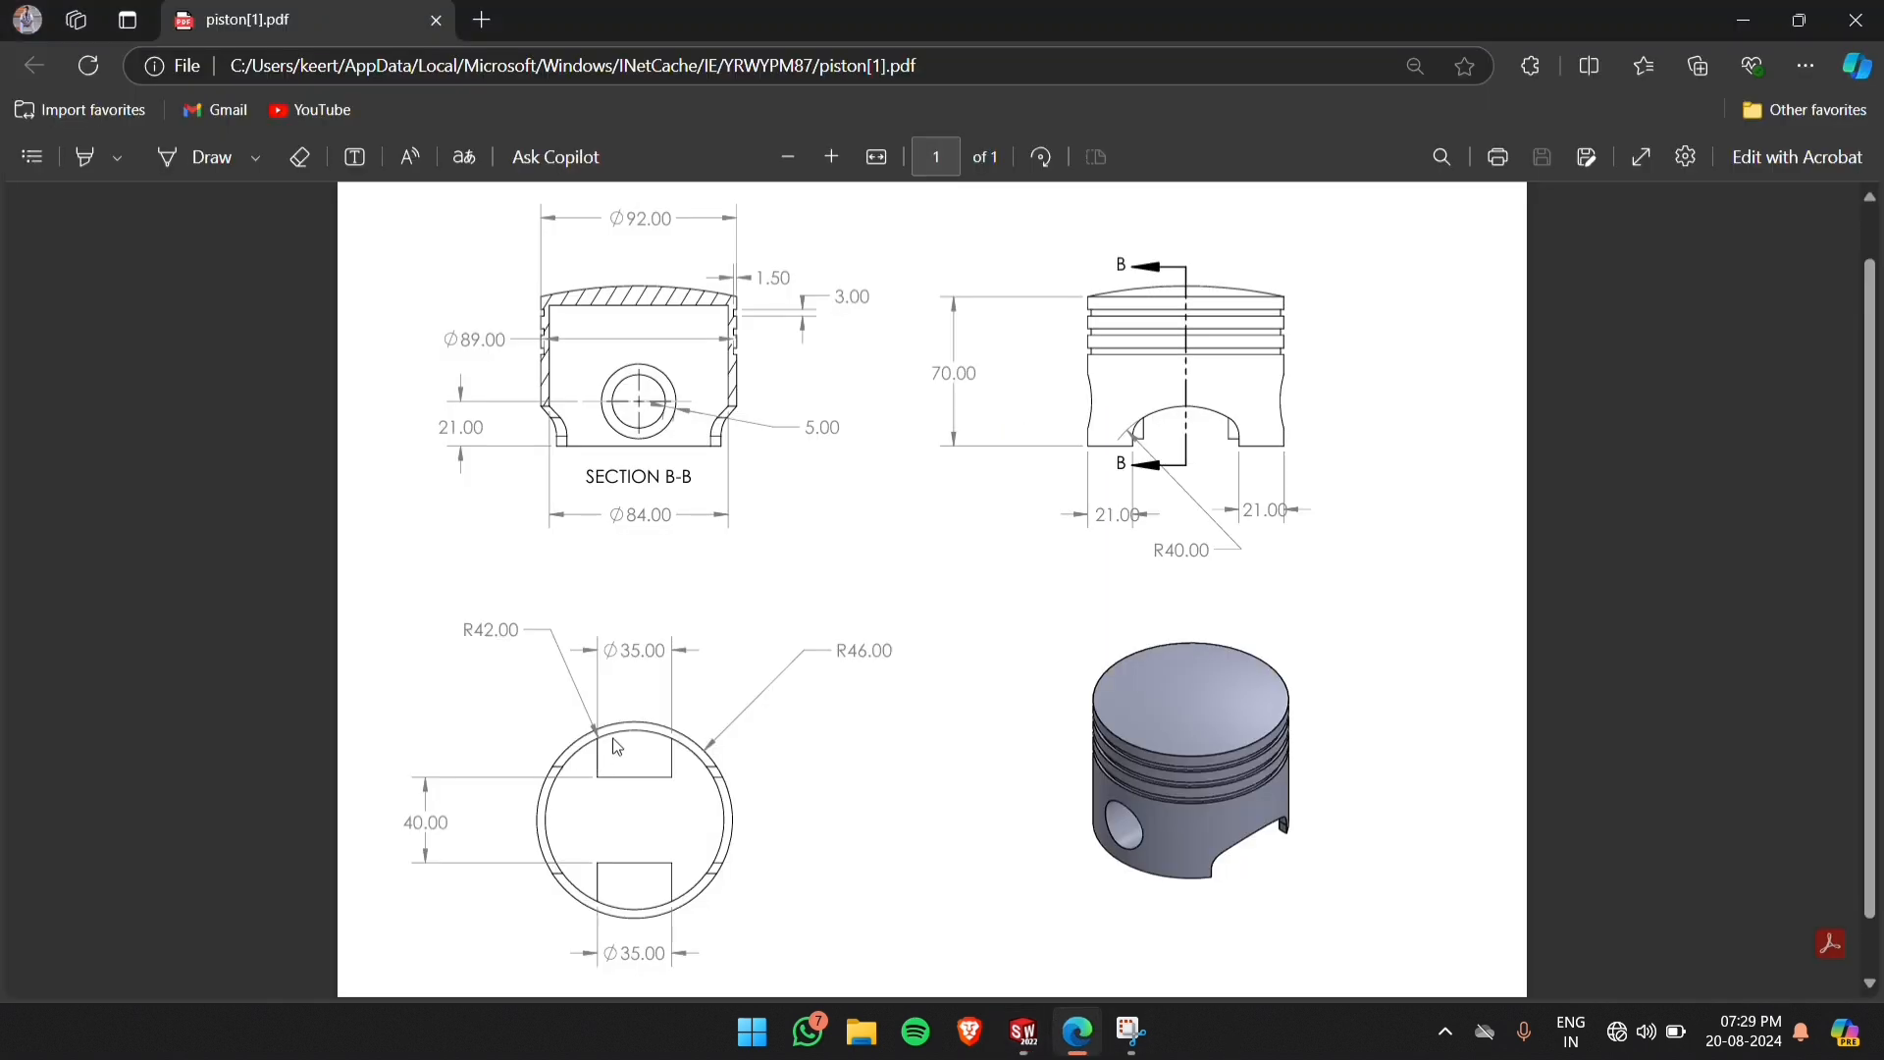
click(1048, 1036)
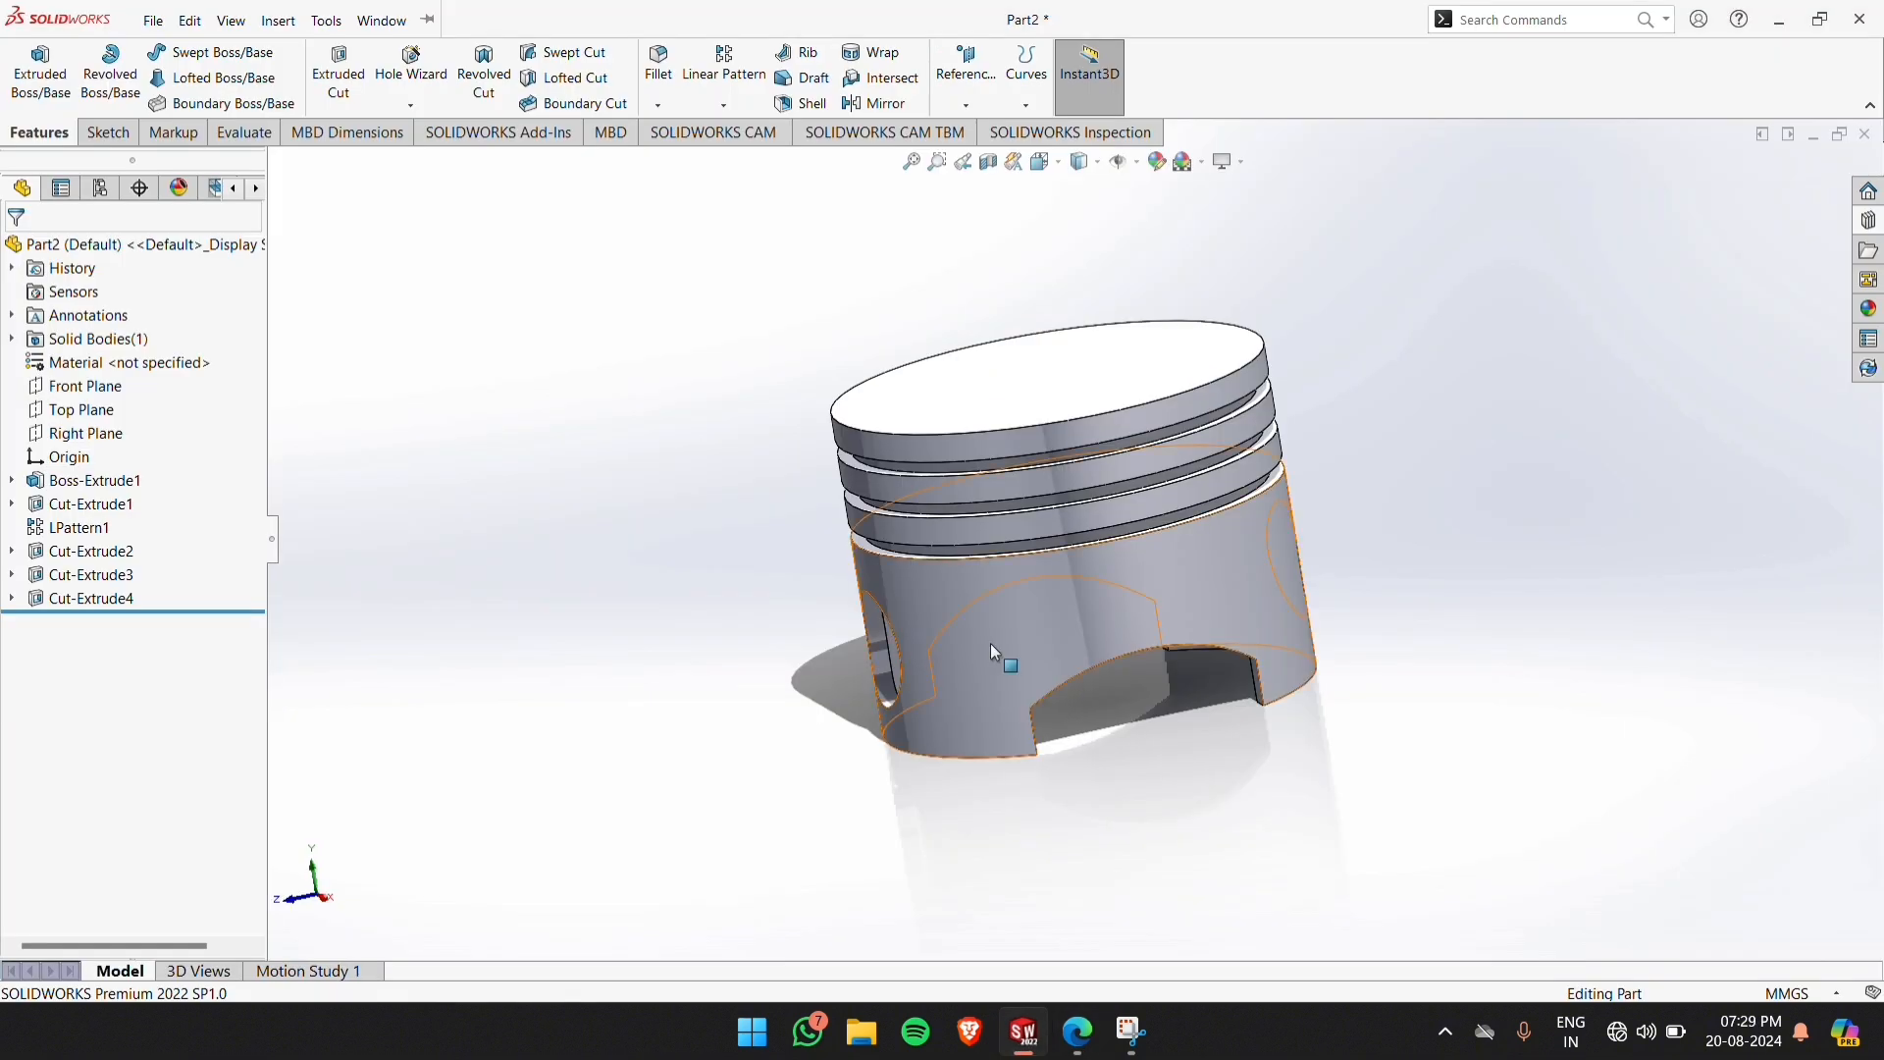
Start a sketch on the Front Plane and convert the pin hole's edge into a sketch circle
click(86, 386)
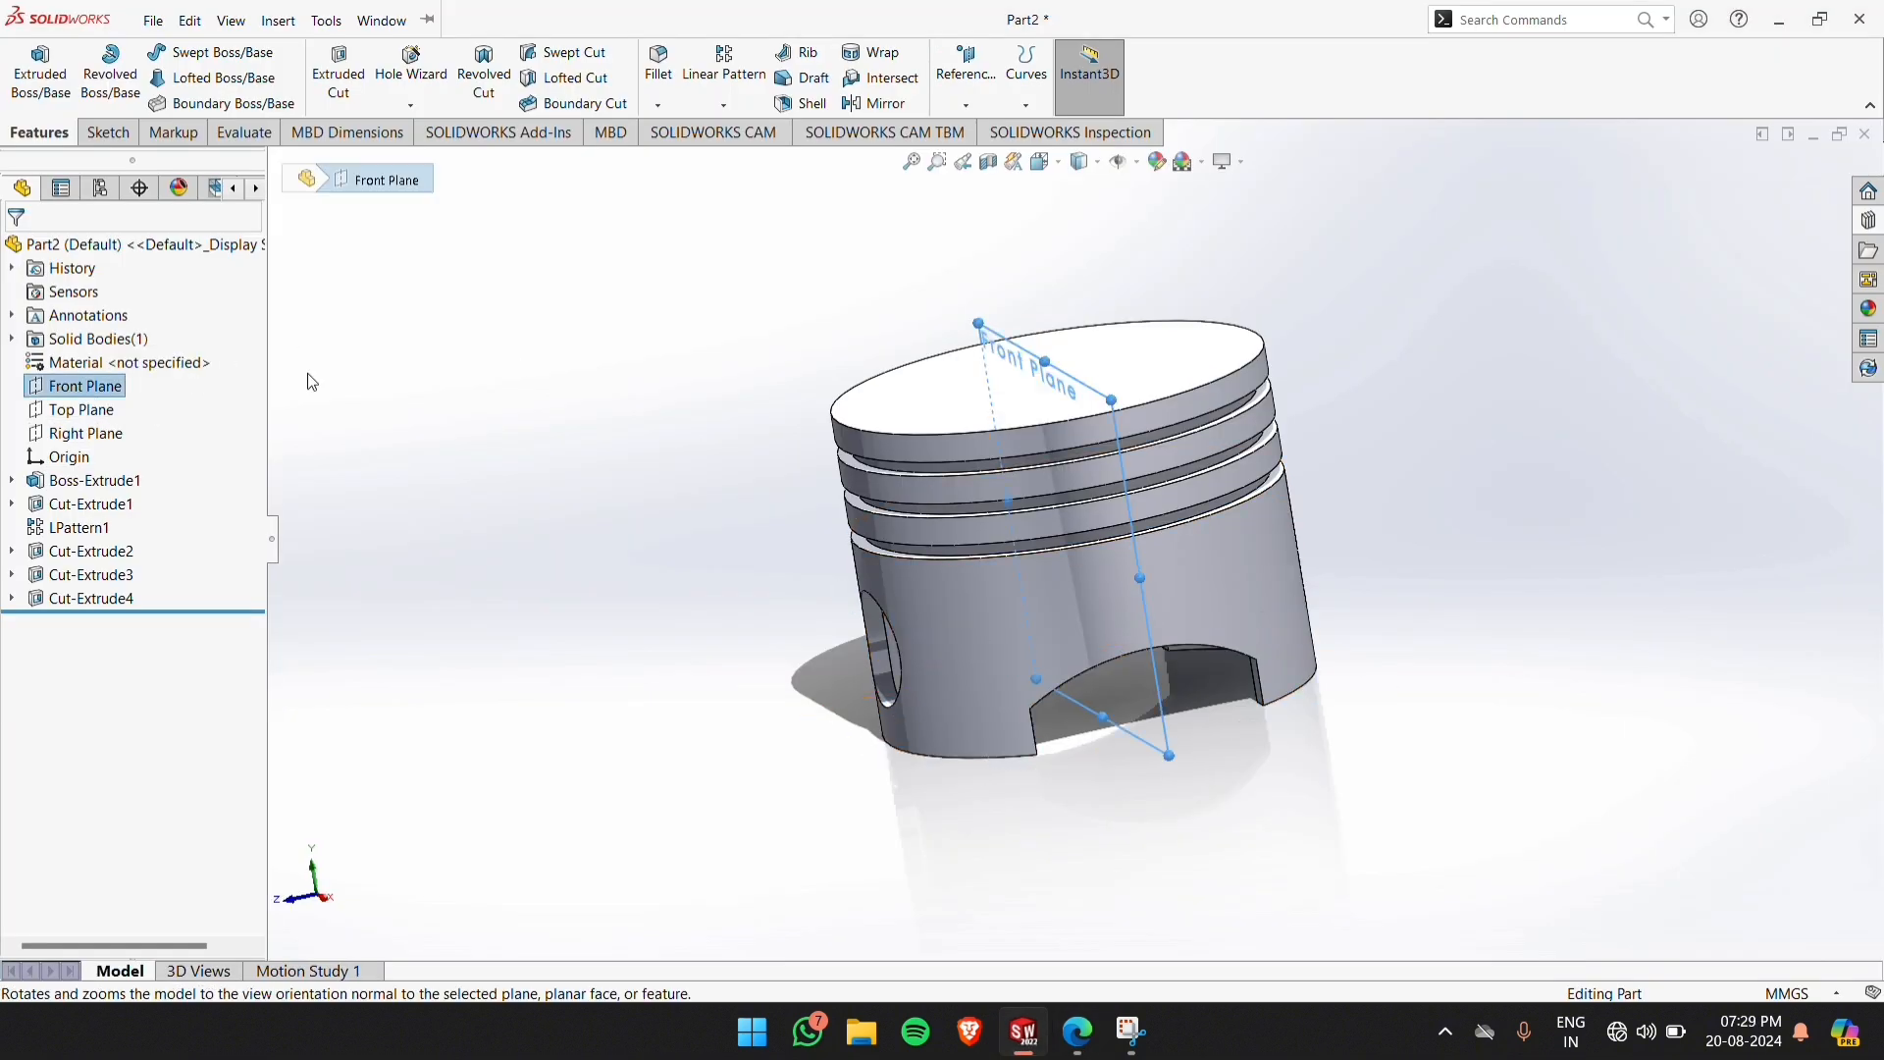
click(104, 133)
click(40, 90)
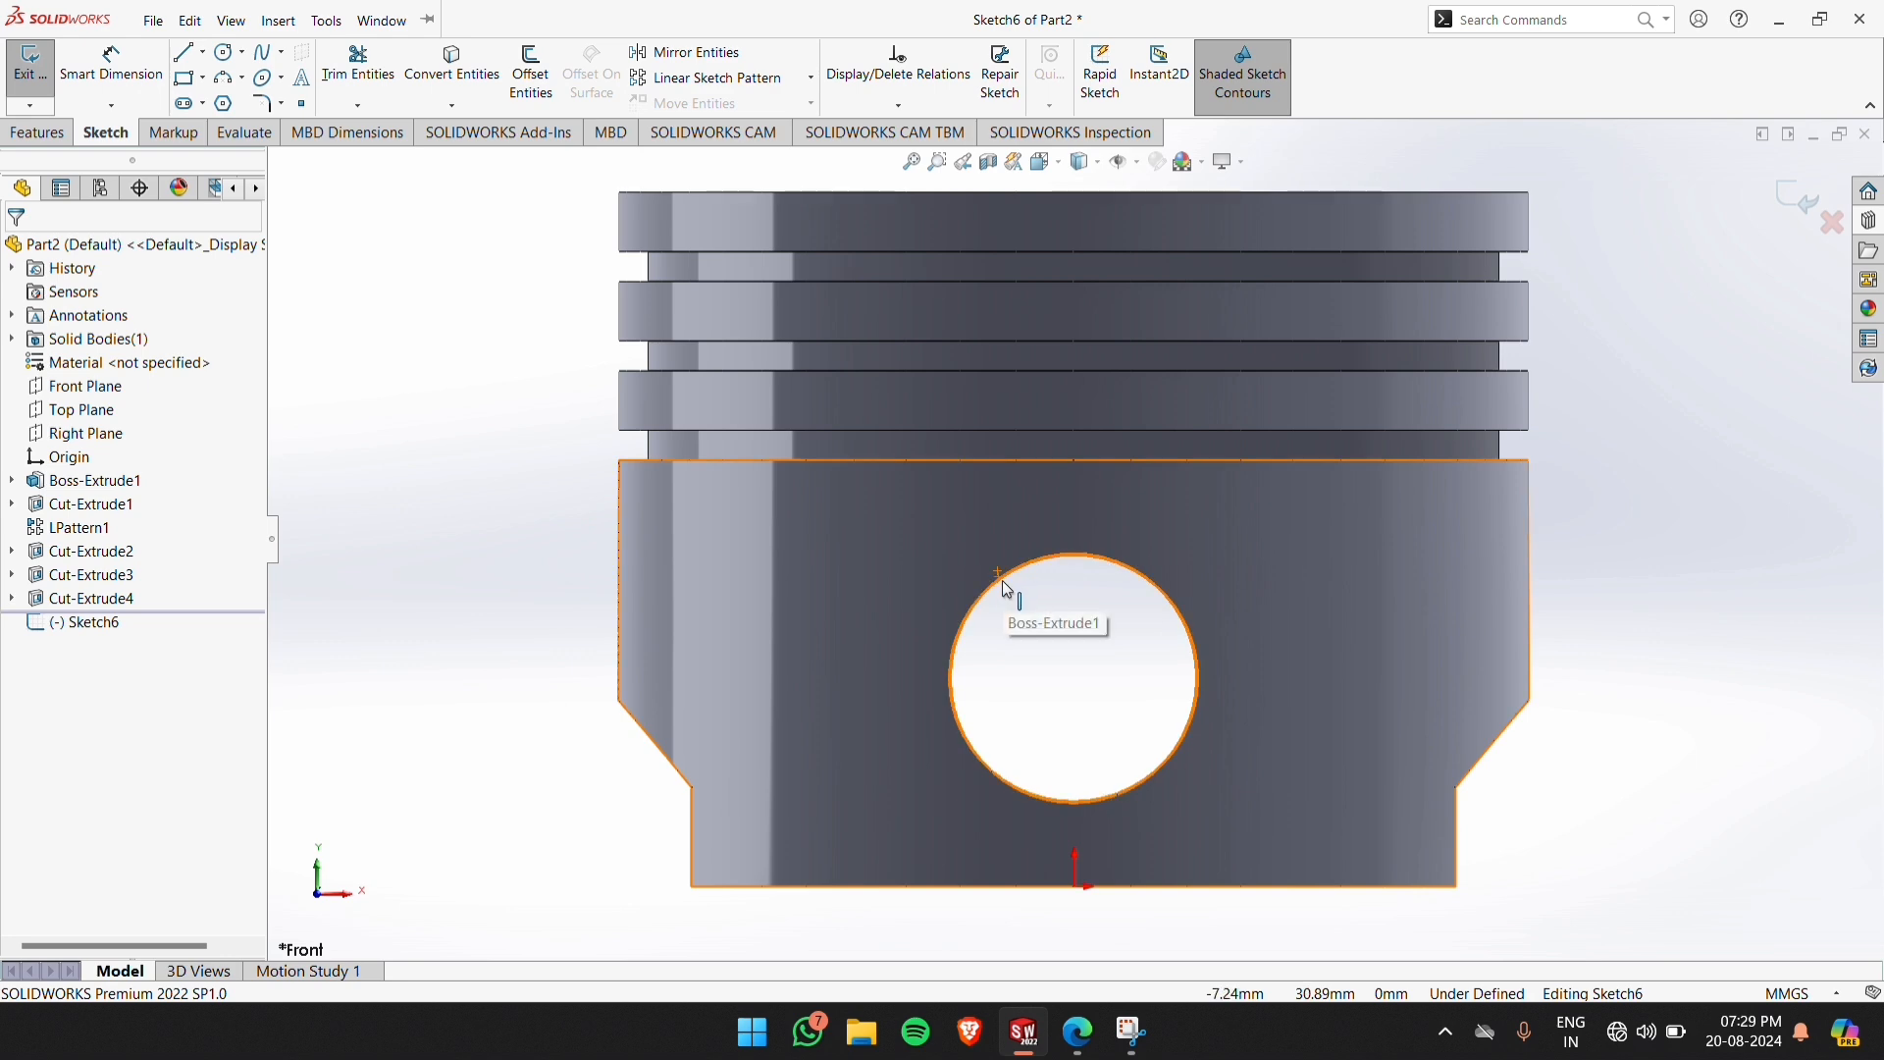
click(1003, 580)
click(455, 68)
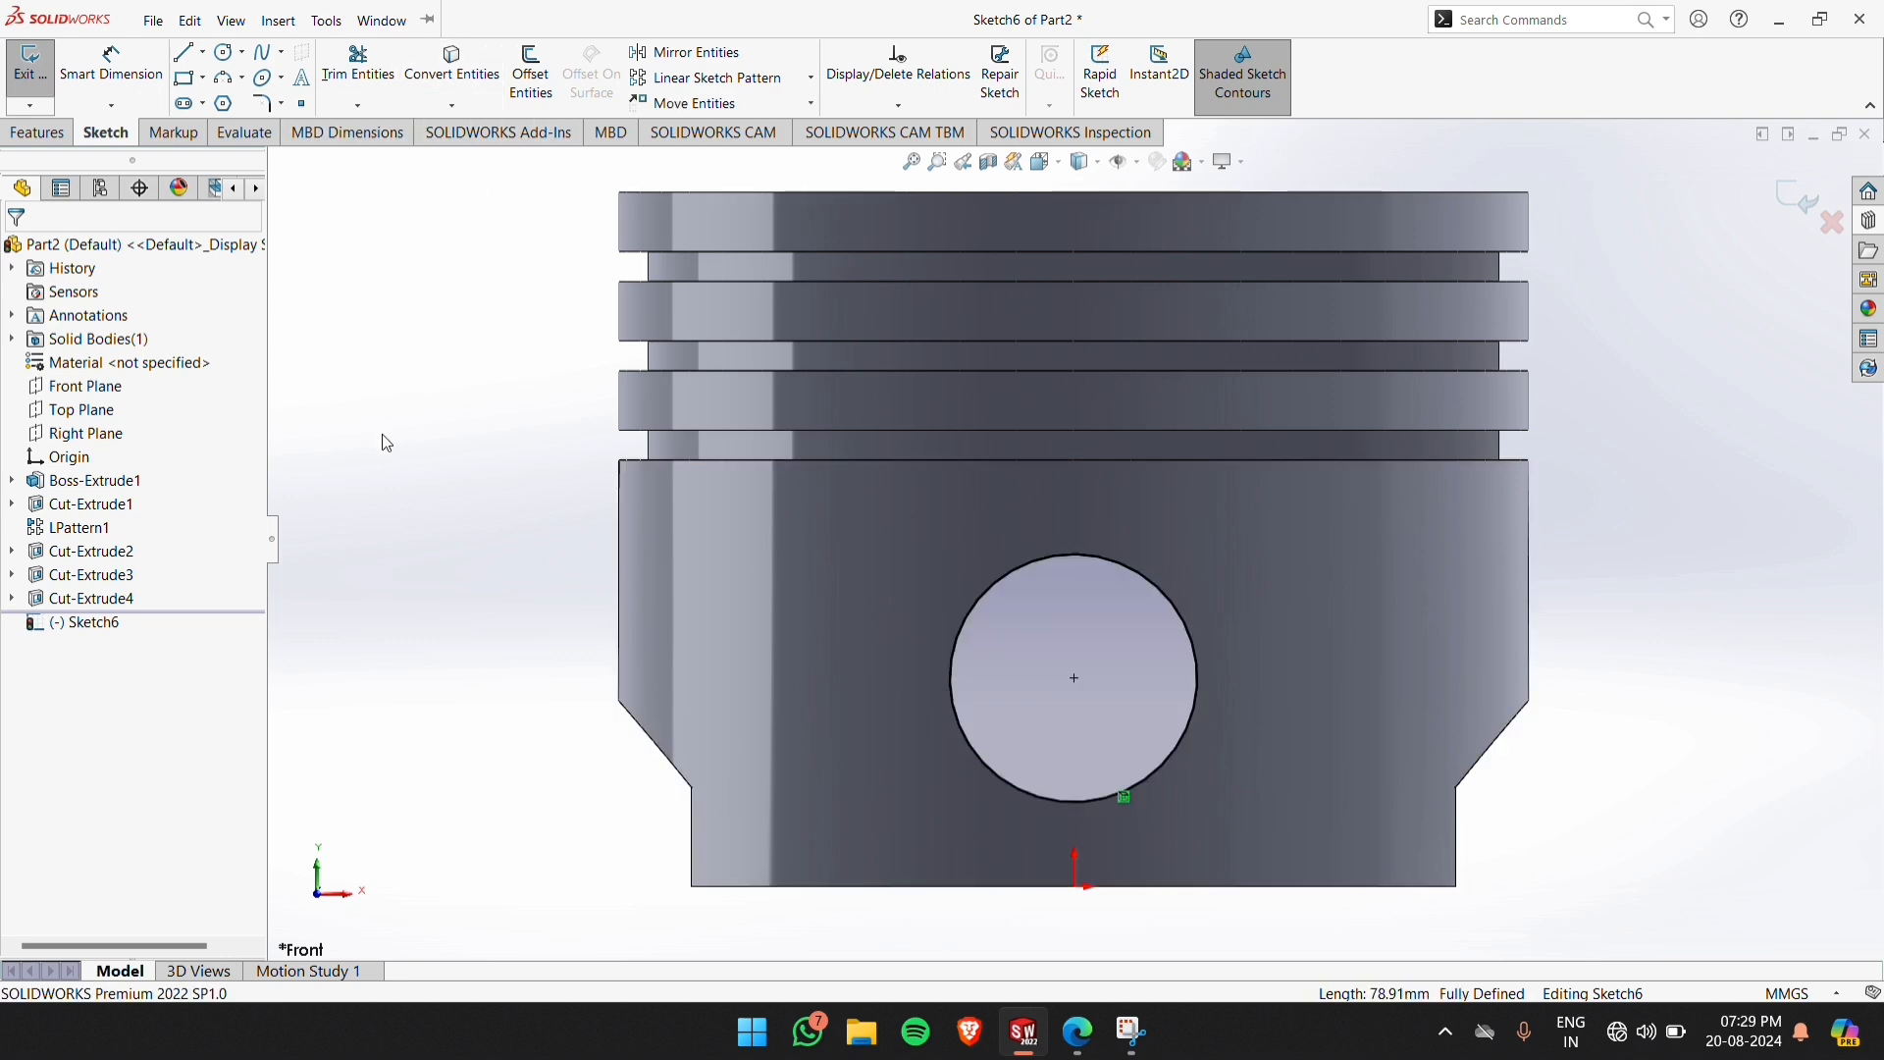
Sketch a circle about 41 mm in diameter concentric with the pin hole
click(229, 57)
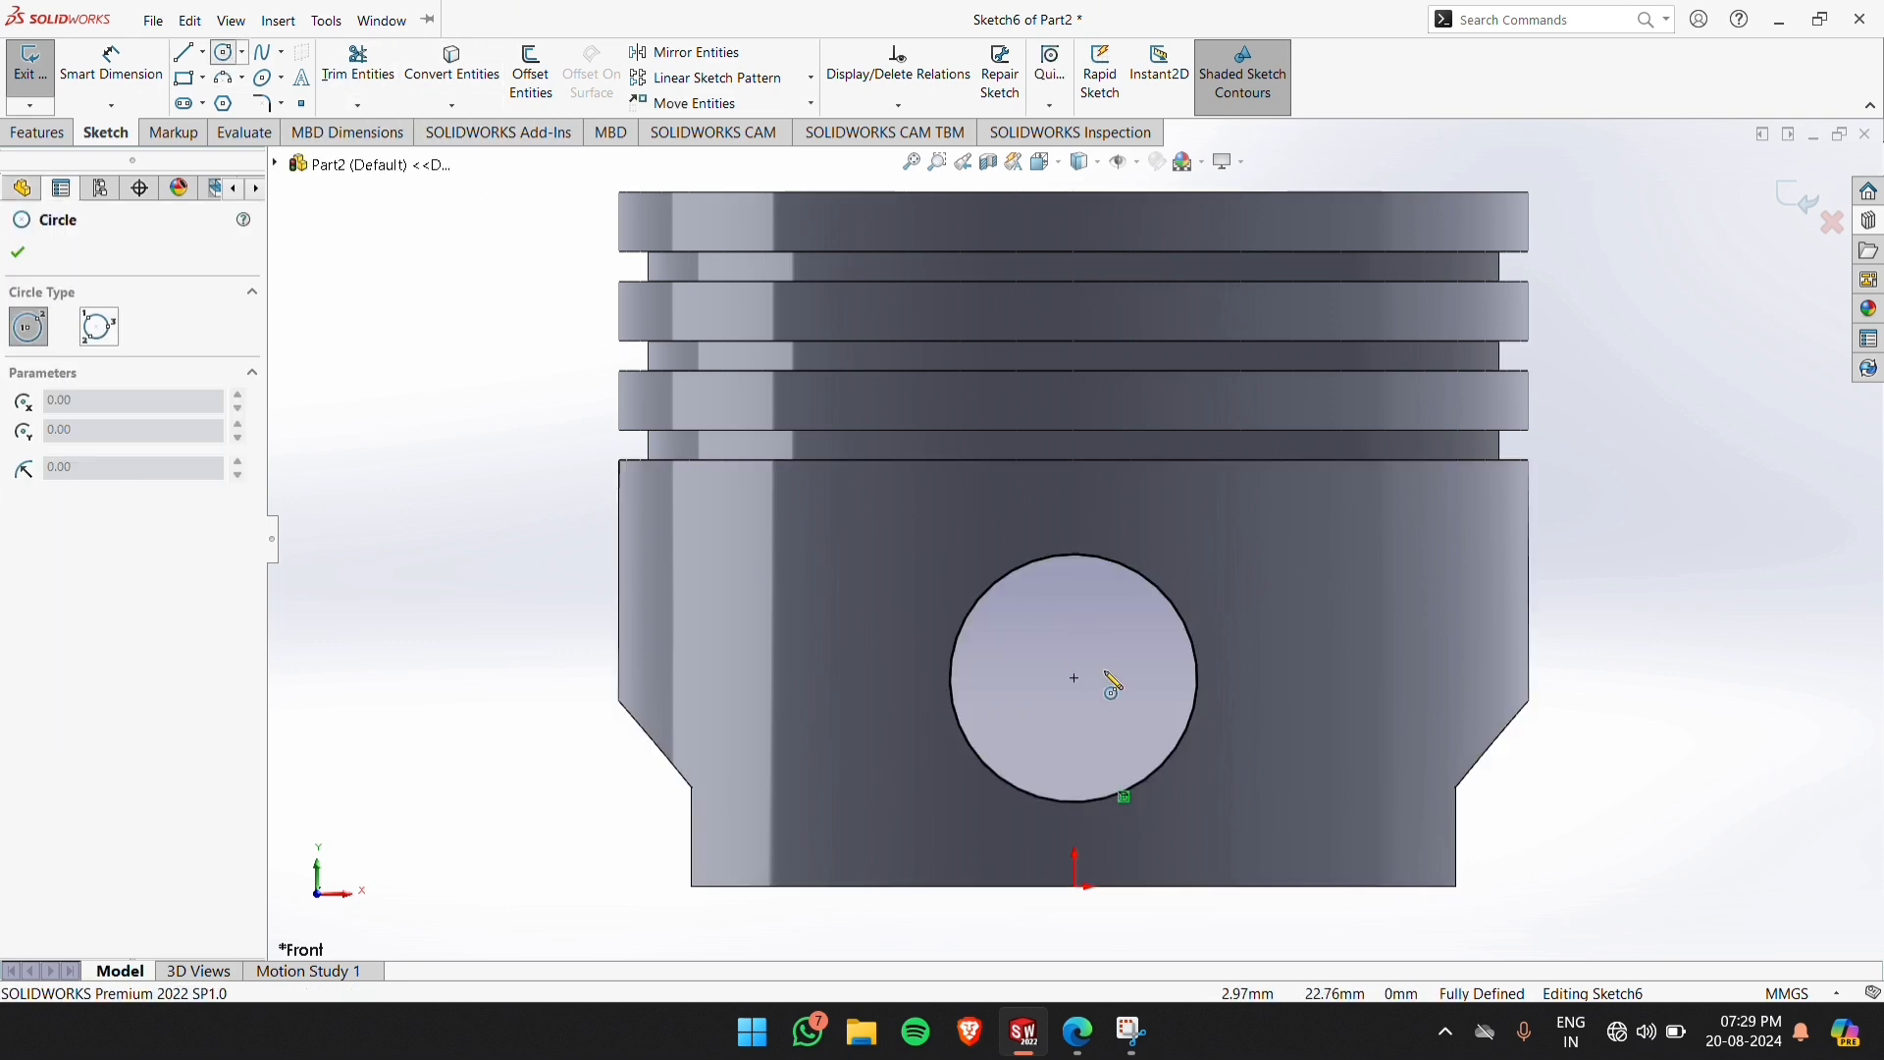
click(1076, 681)
click(1268, 622)
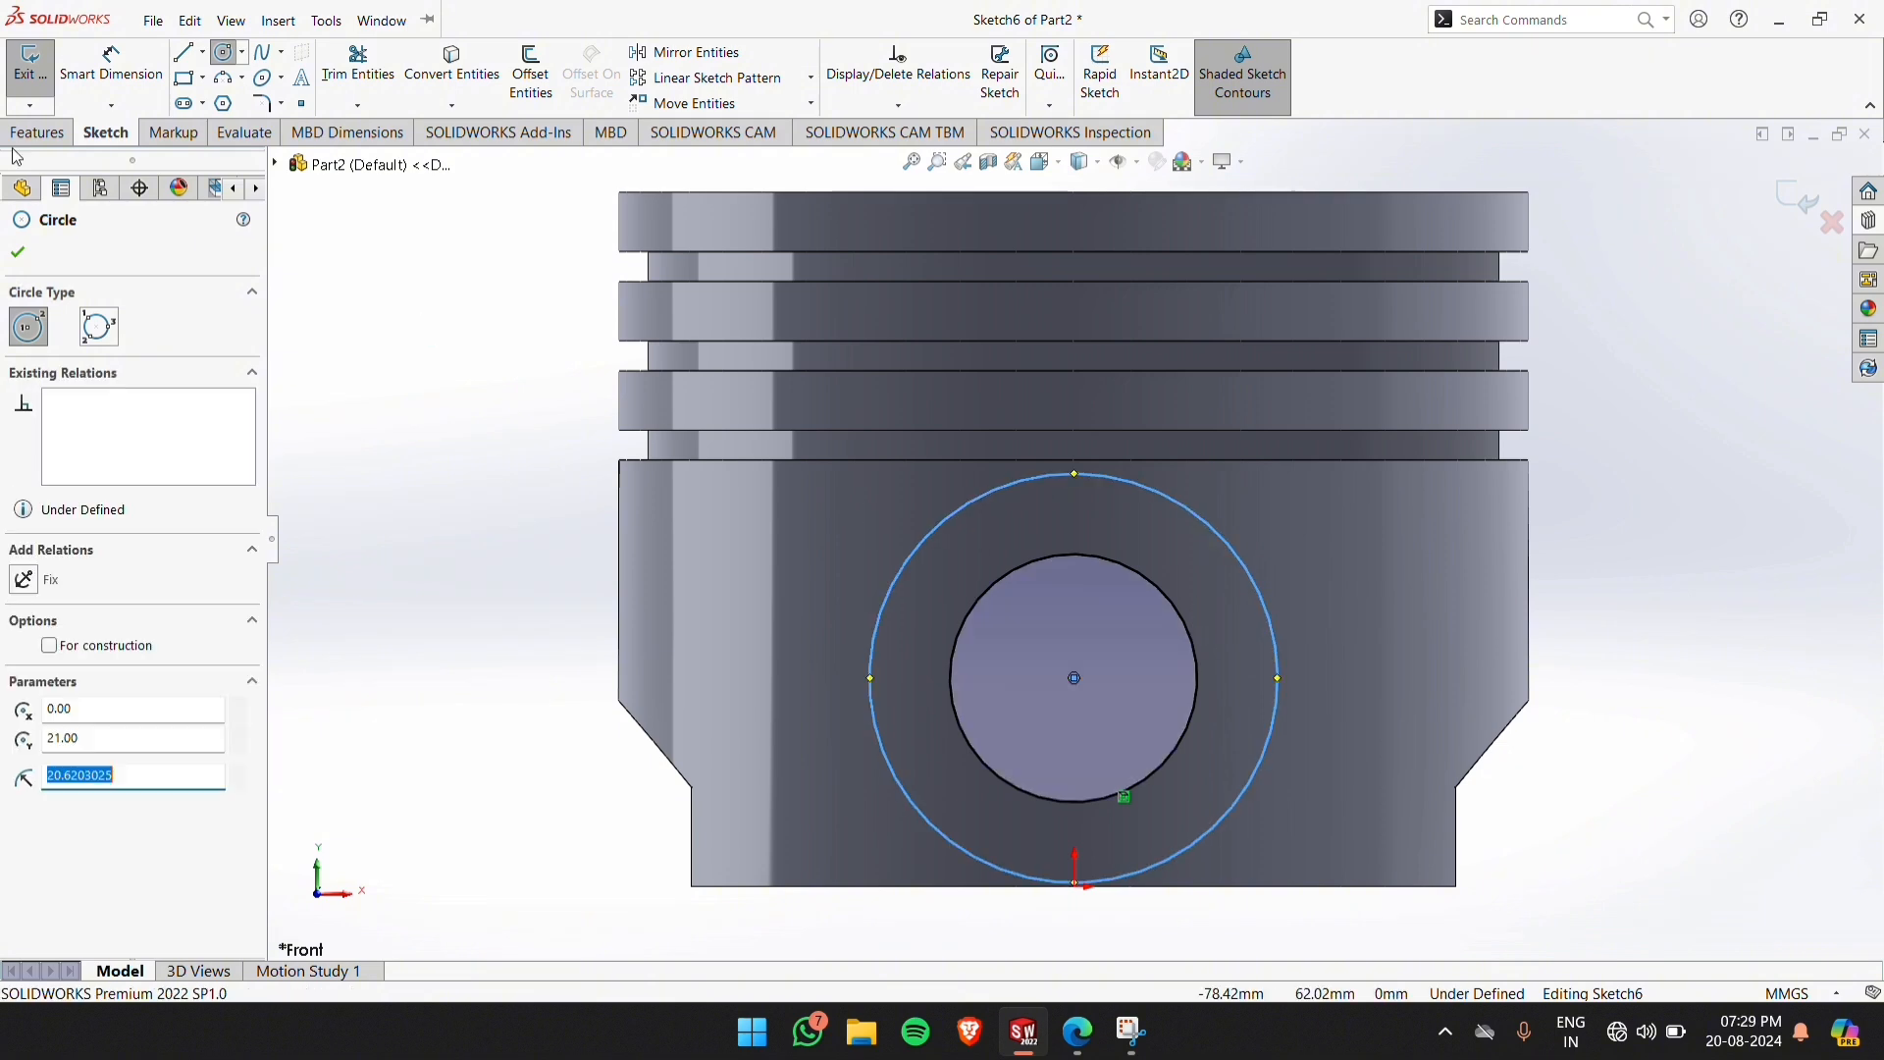
Dimension the outer circle's diameter to 35 mm and exit the sketch
click(112, 83)
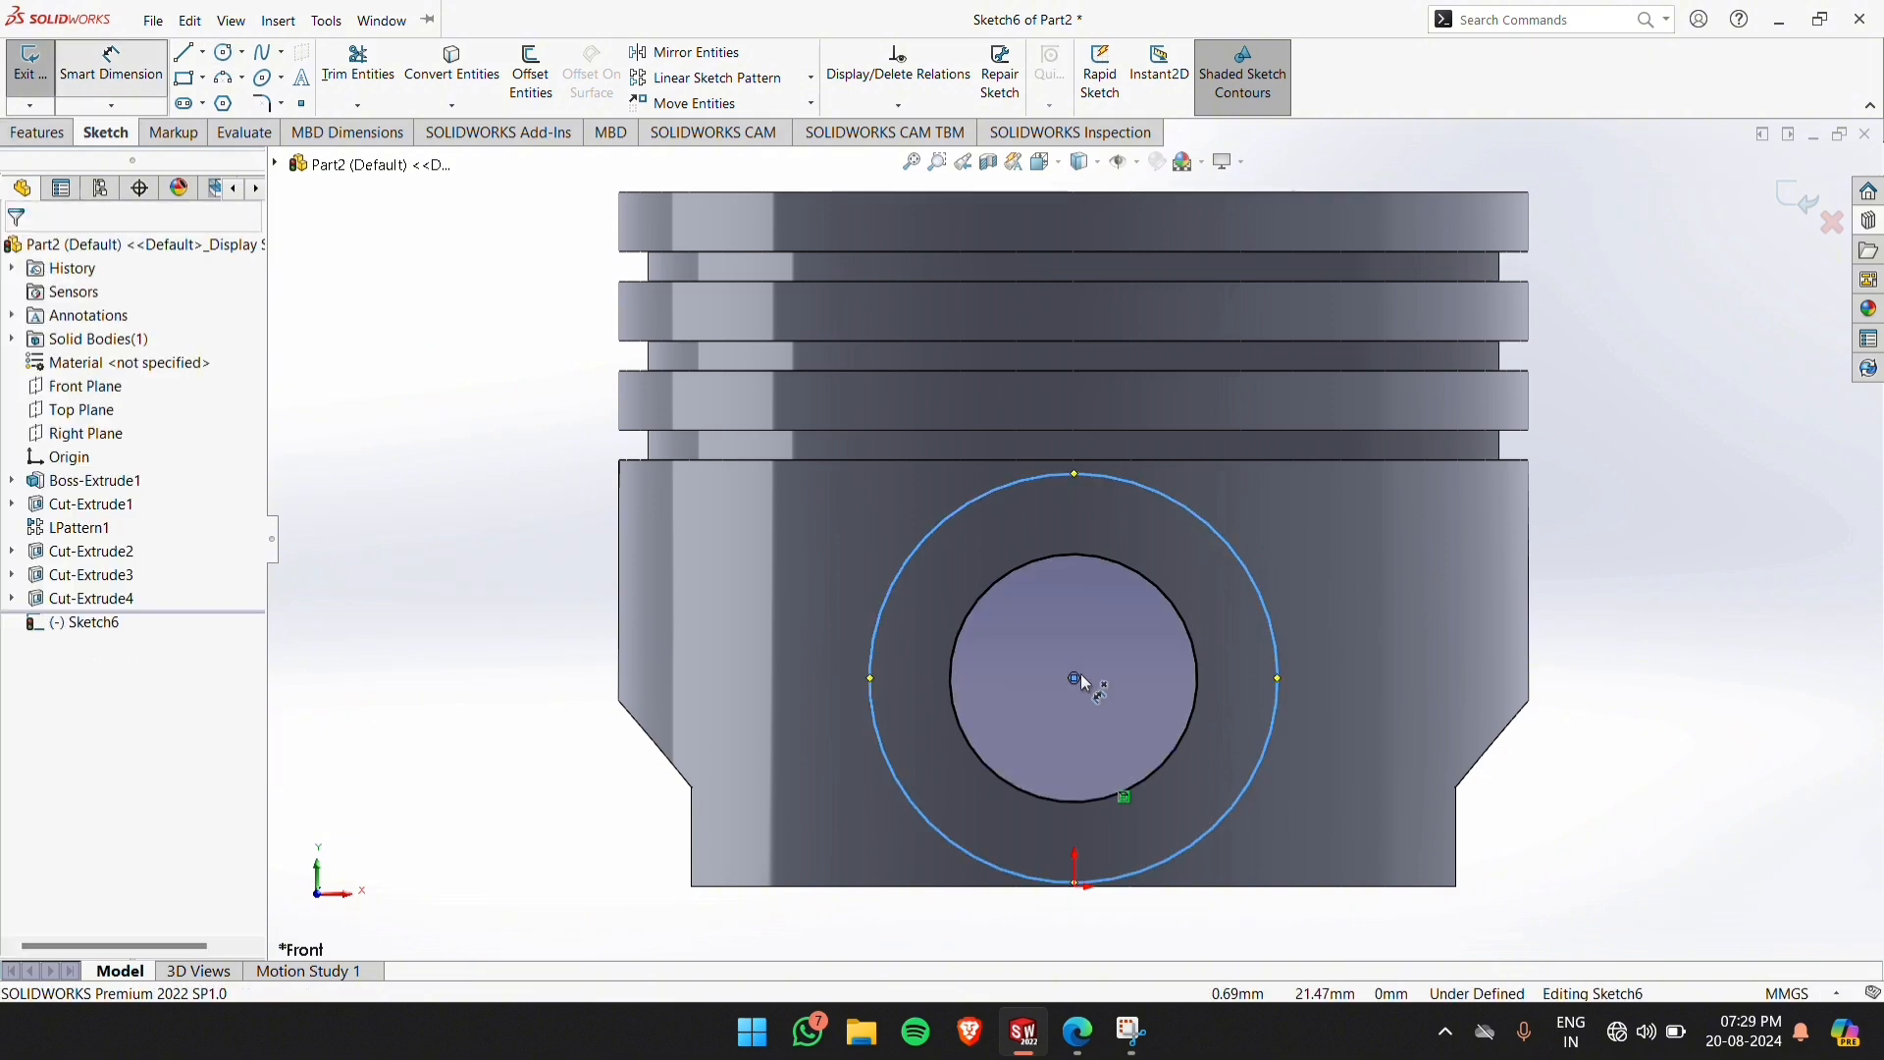
click(1280, 657)
click(1592, 660)
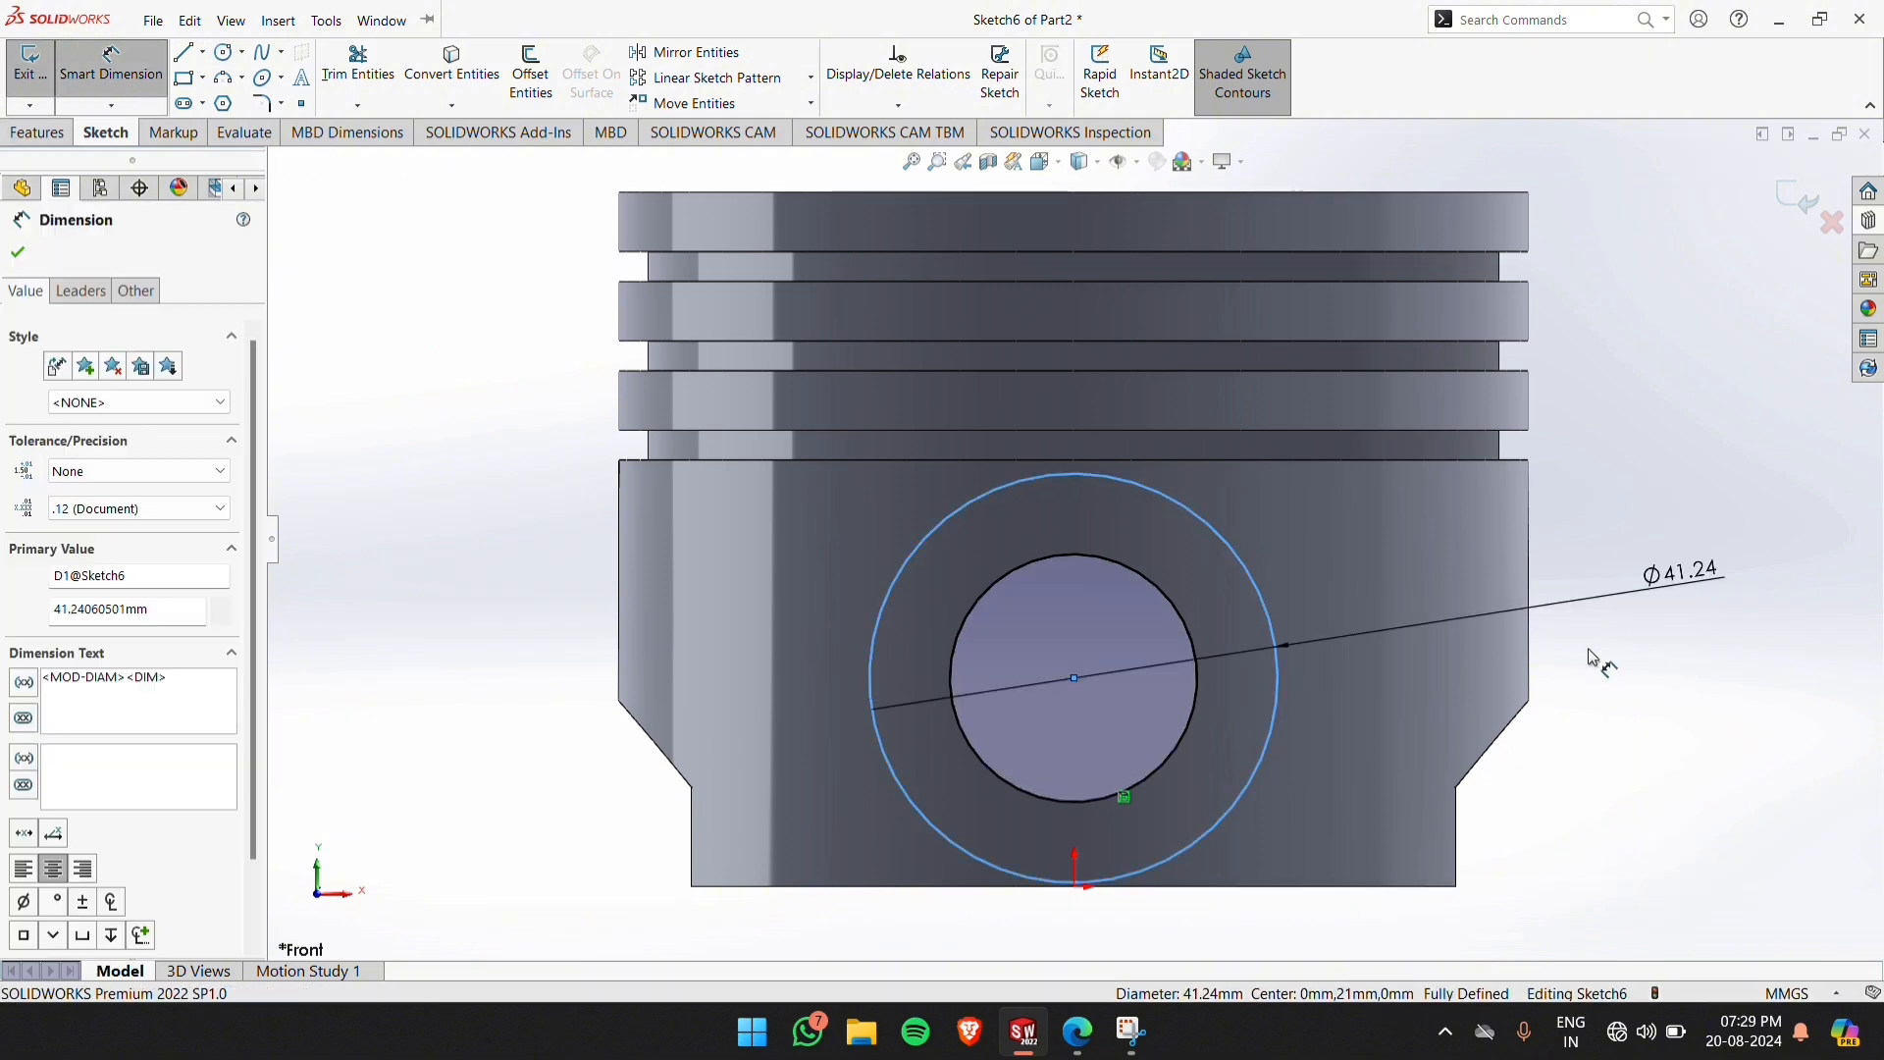
text(35)
key(Return)
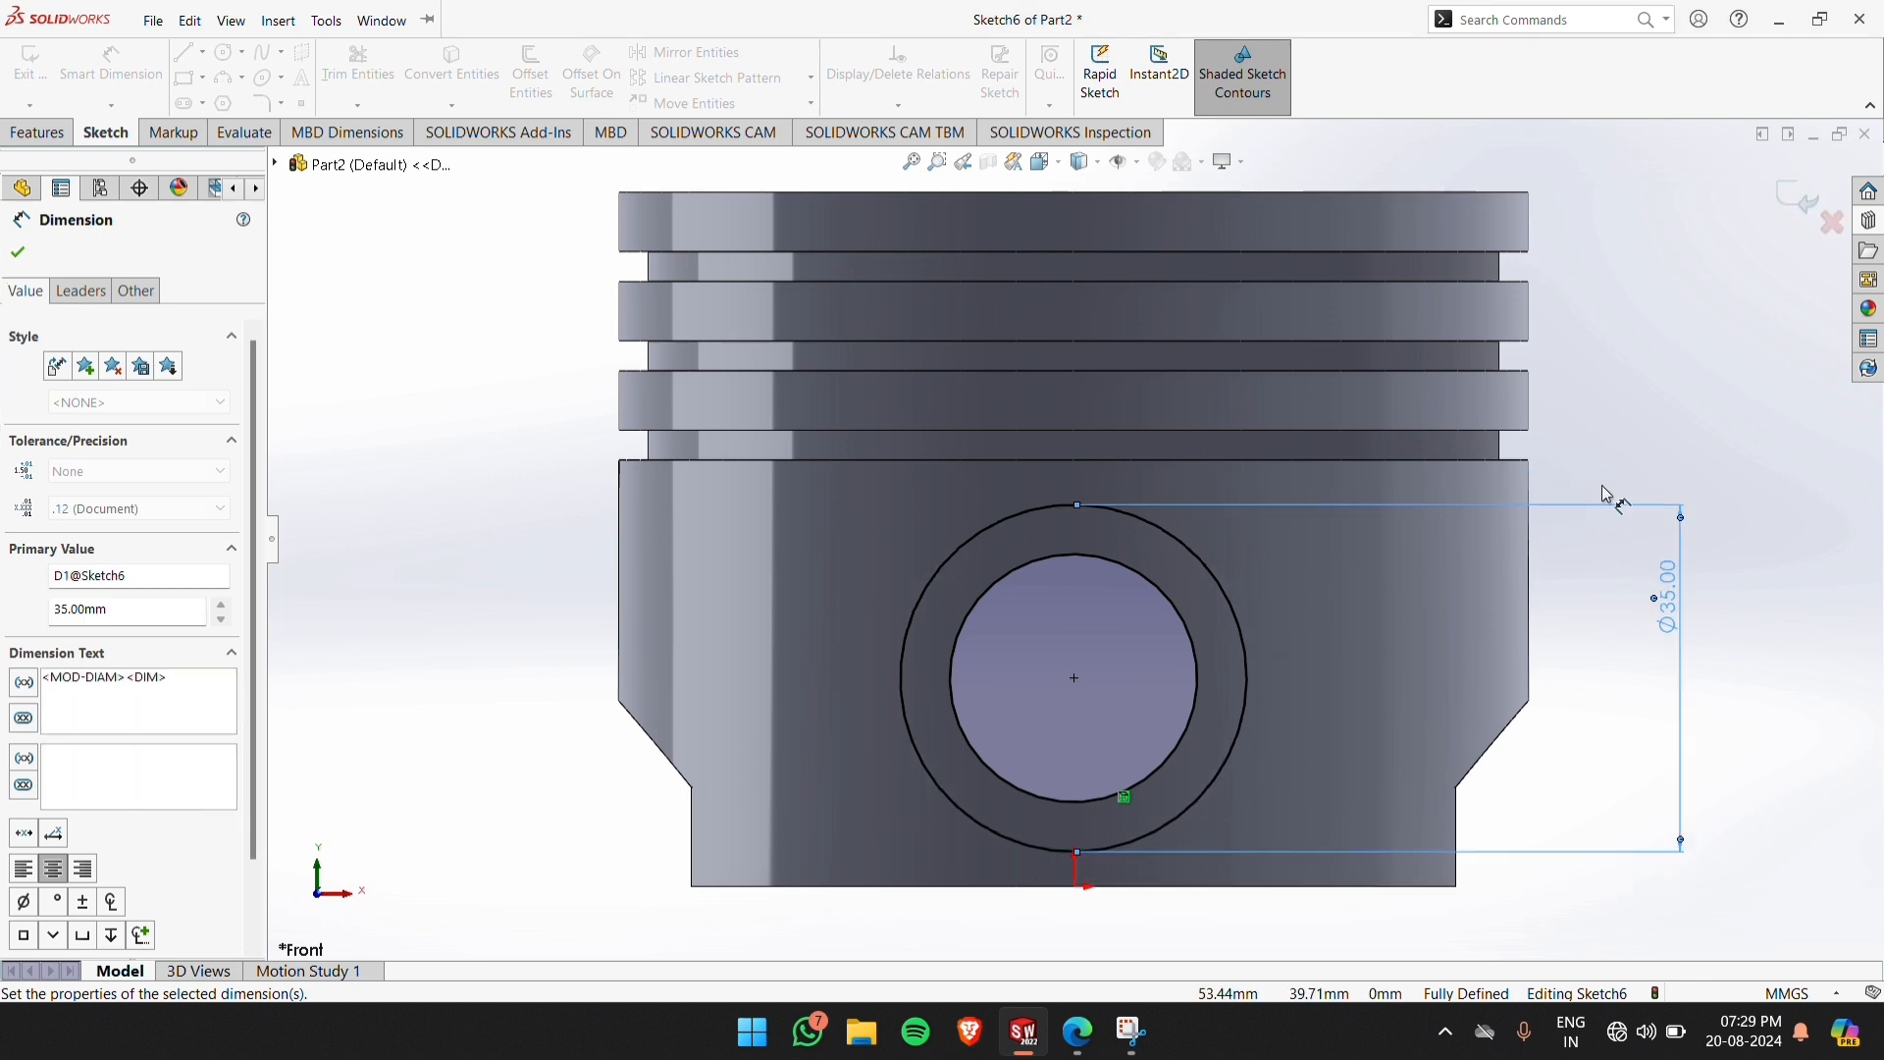
click(1648, 364)
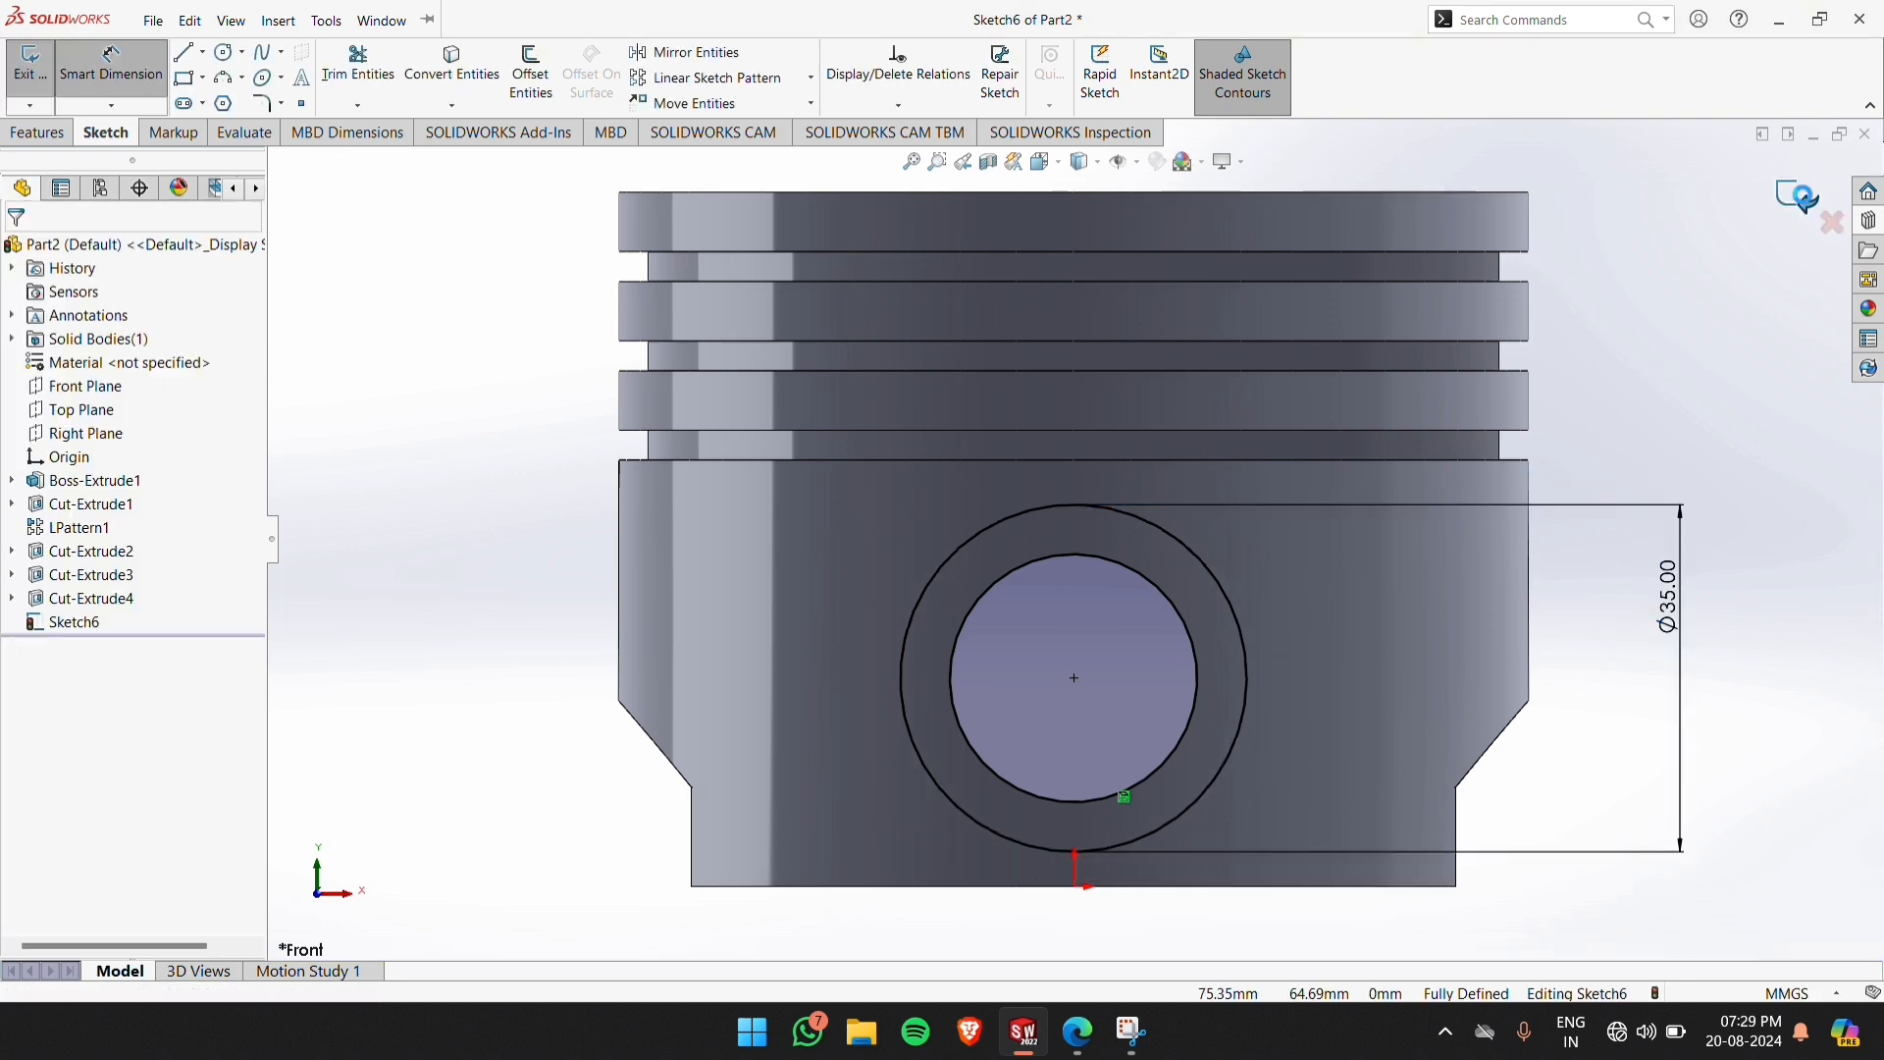
key(ctrl+b)
Set up an Extruded Boss of the two-circle ring sketch with the Up To Next end condition
middle_drag(1639, 456, 1417, 510)
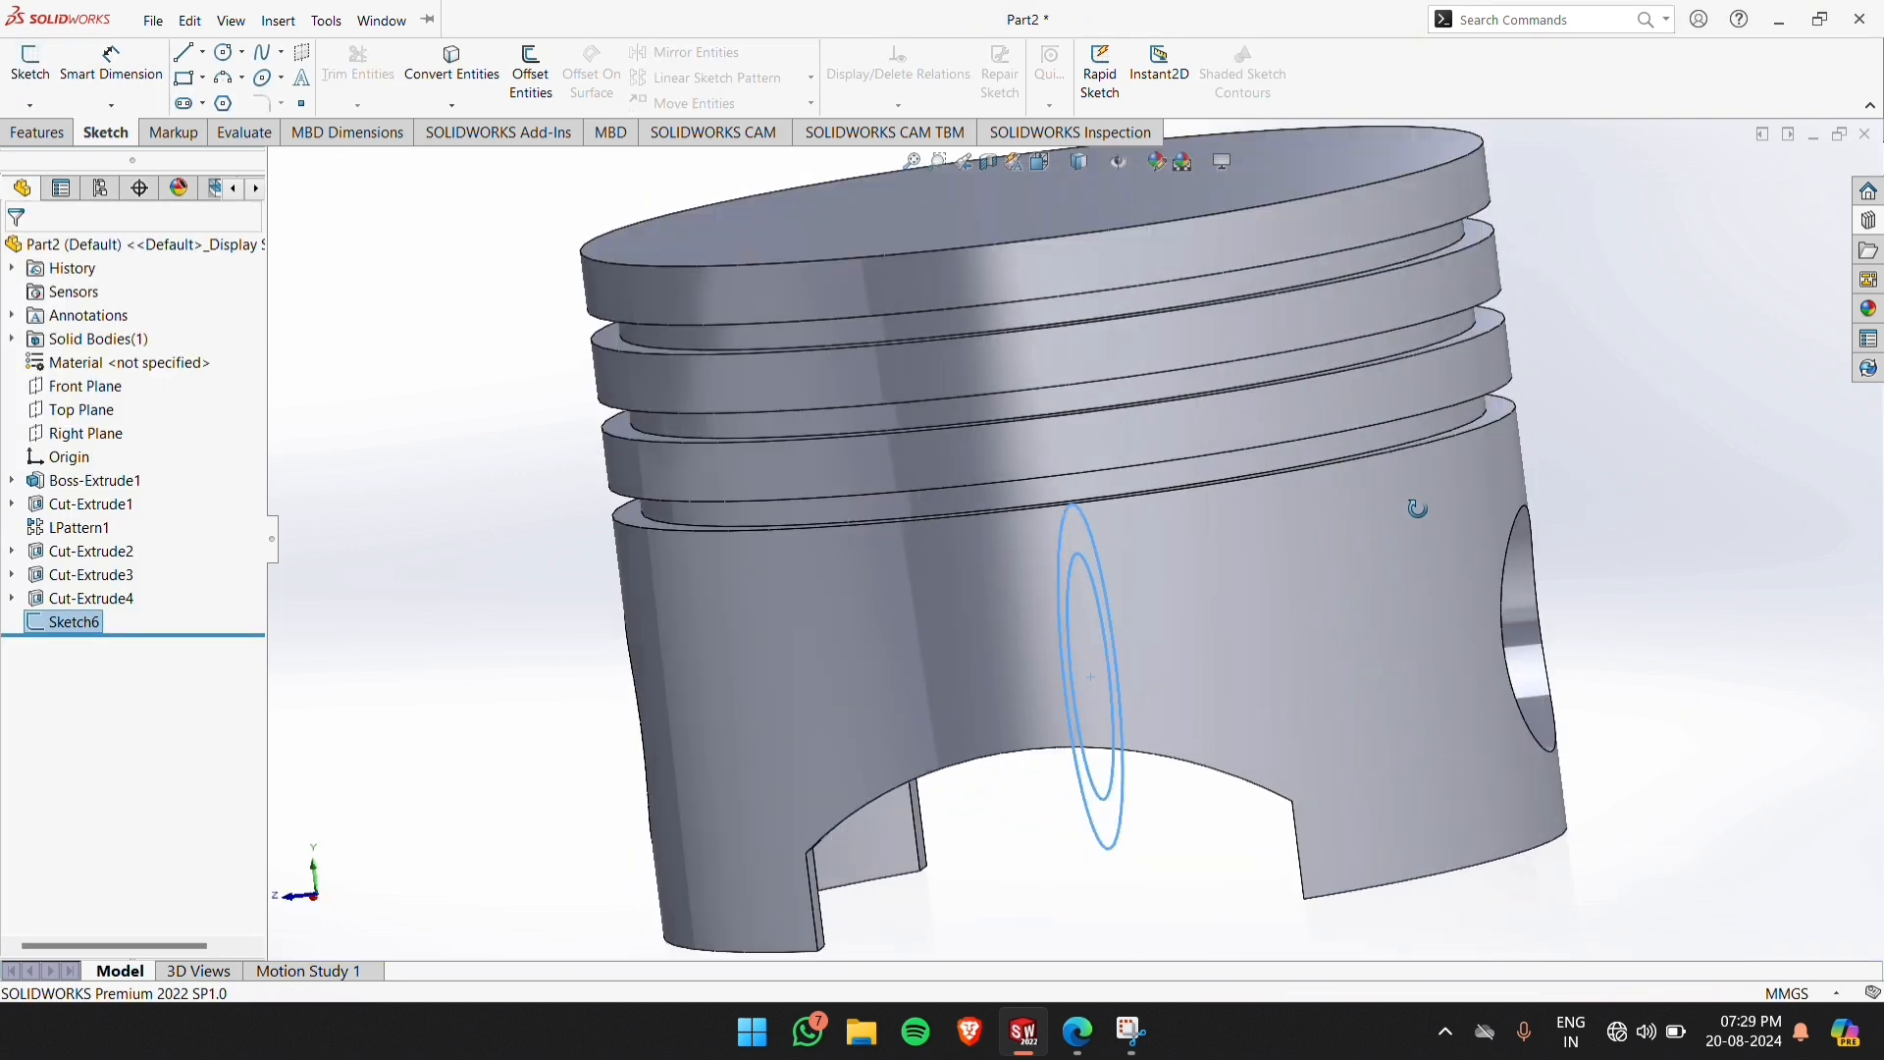
scroll(1372, 532, up, 1)
click(383, 451)
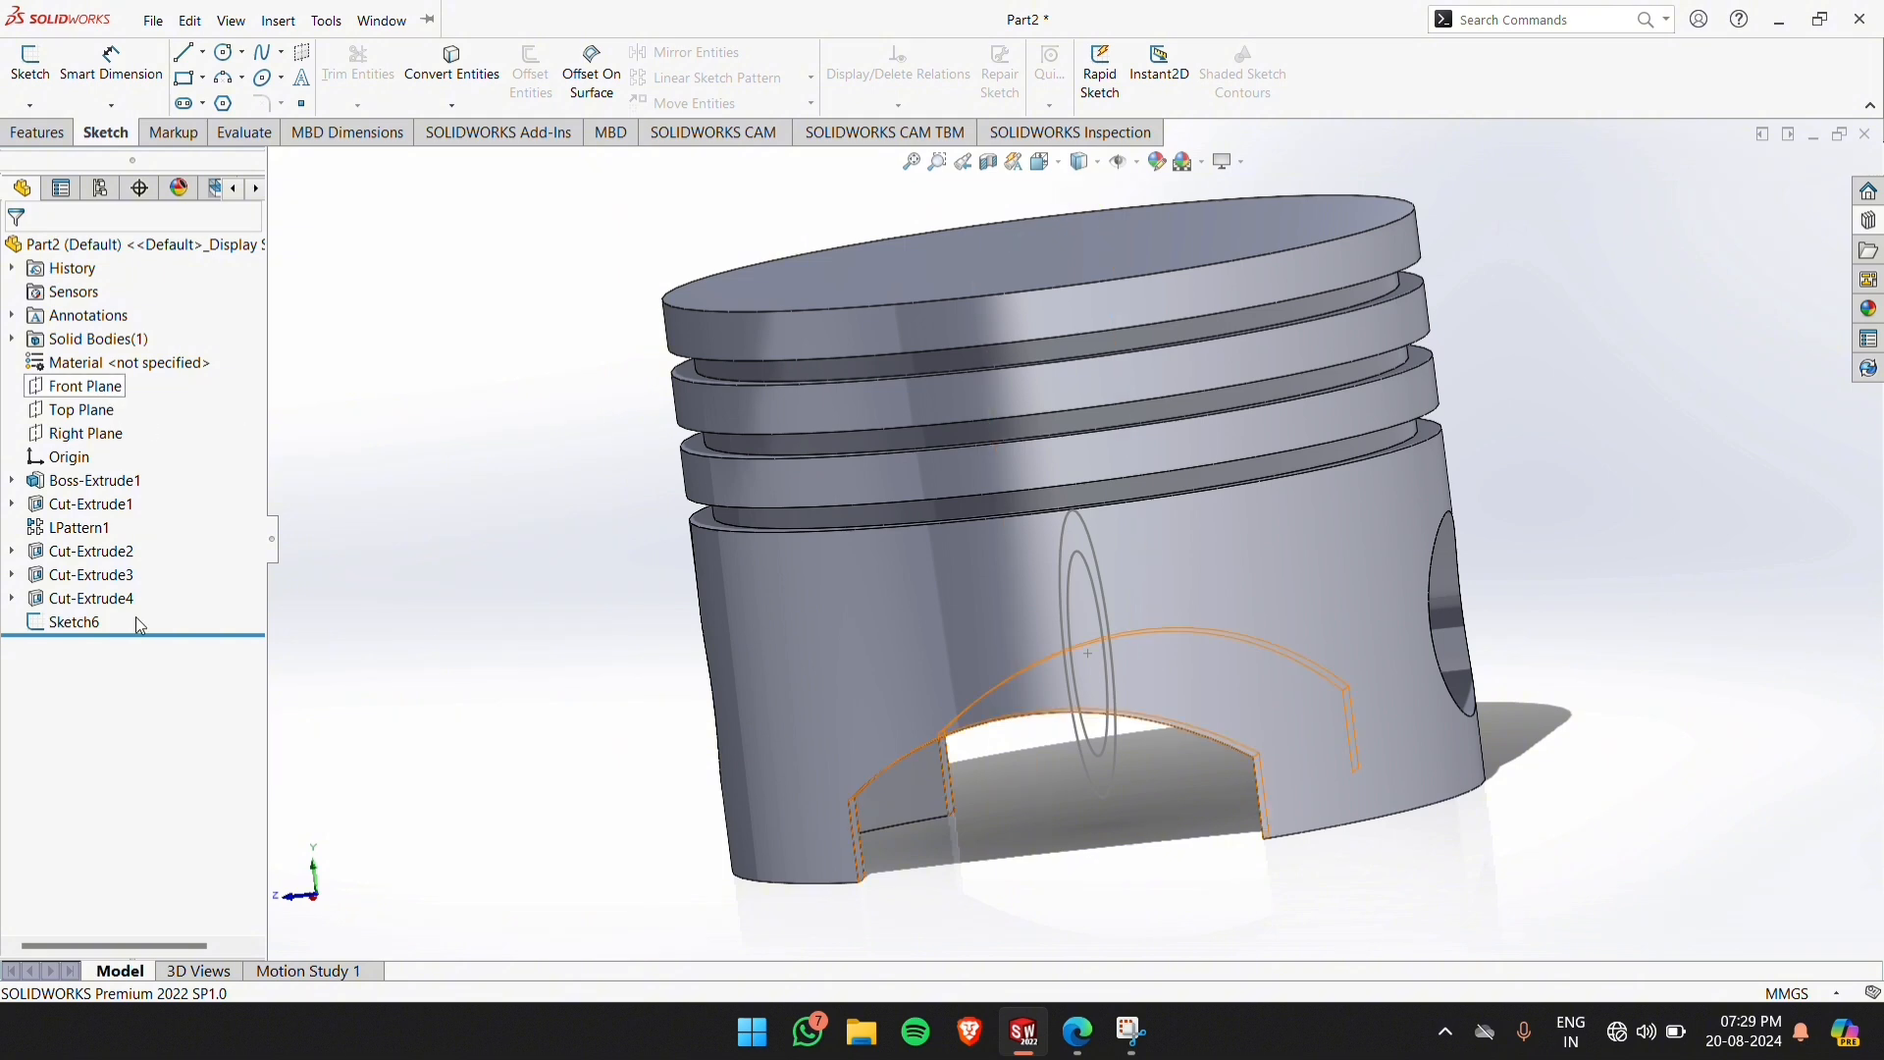
click(74, 629)
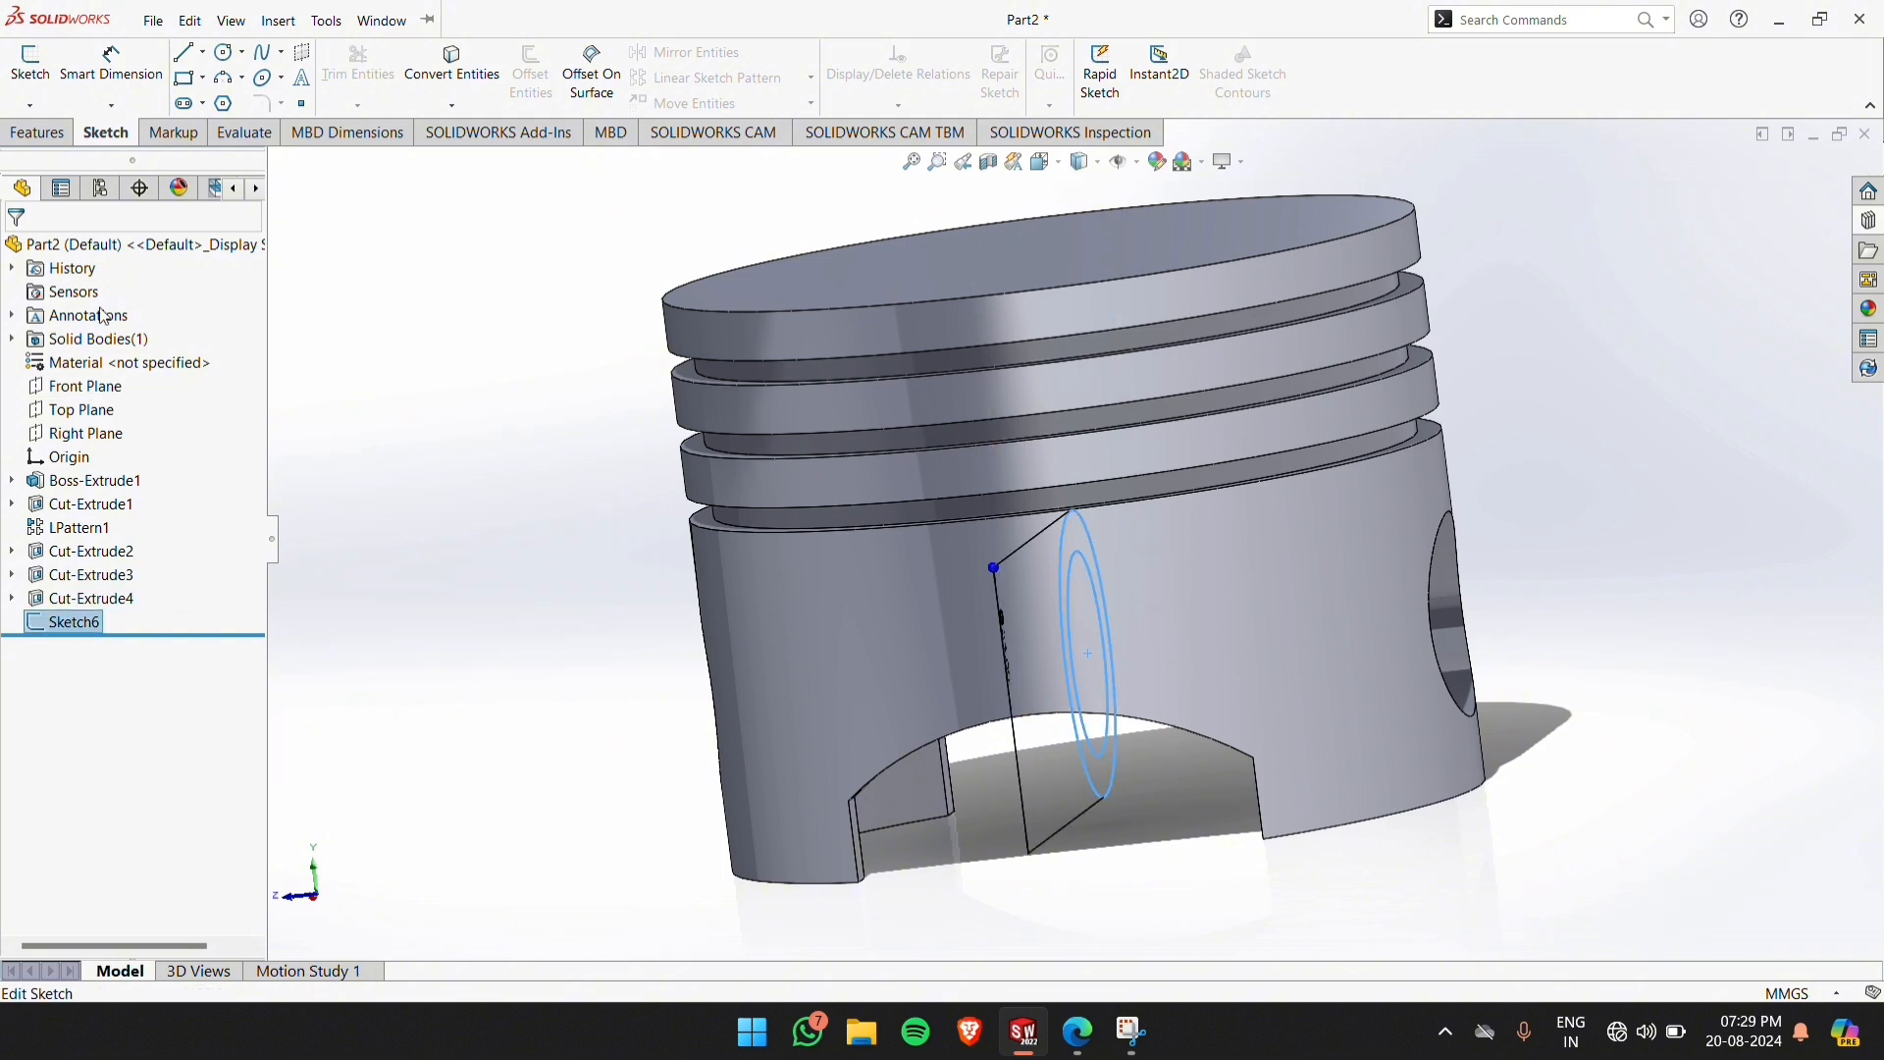
click(38, 134)
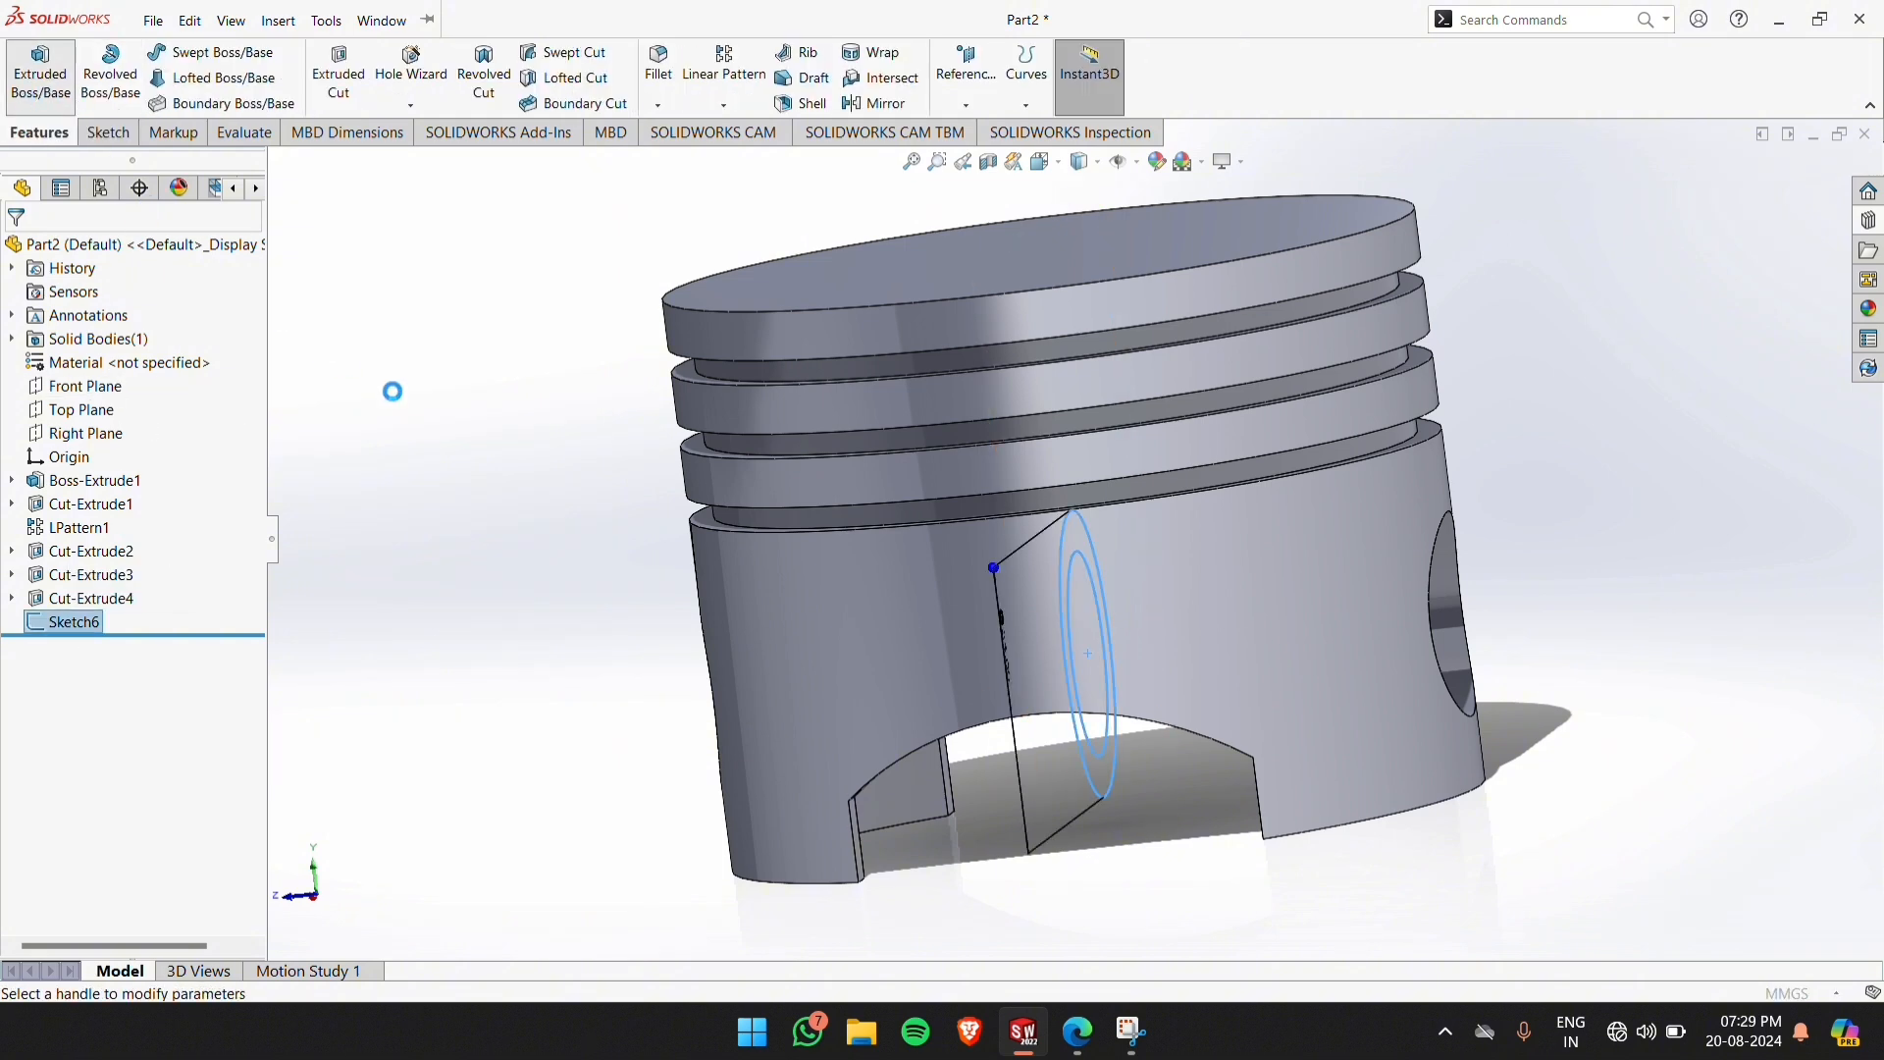
click(84, 392)
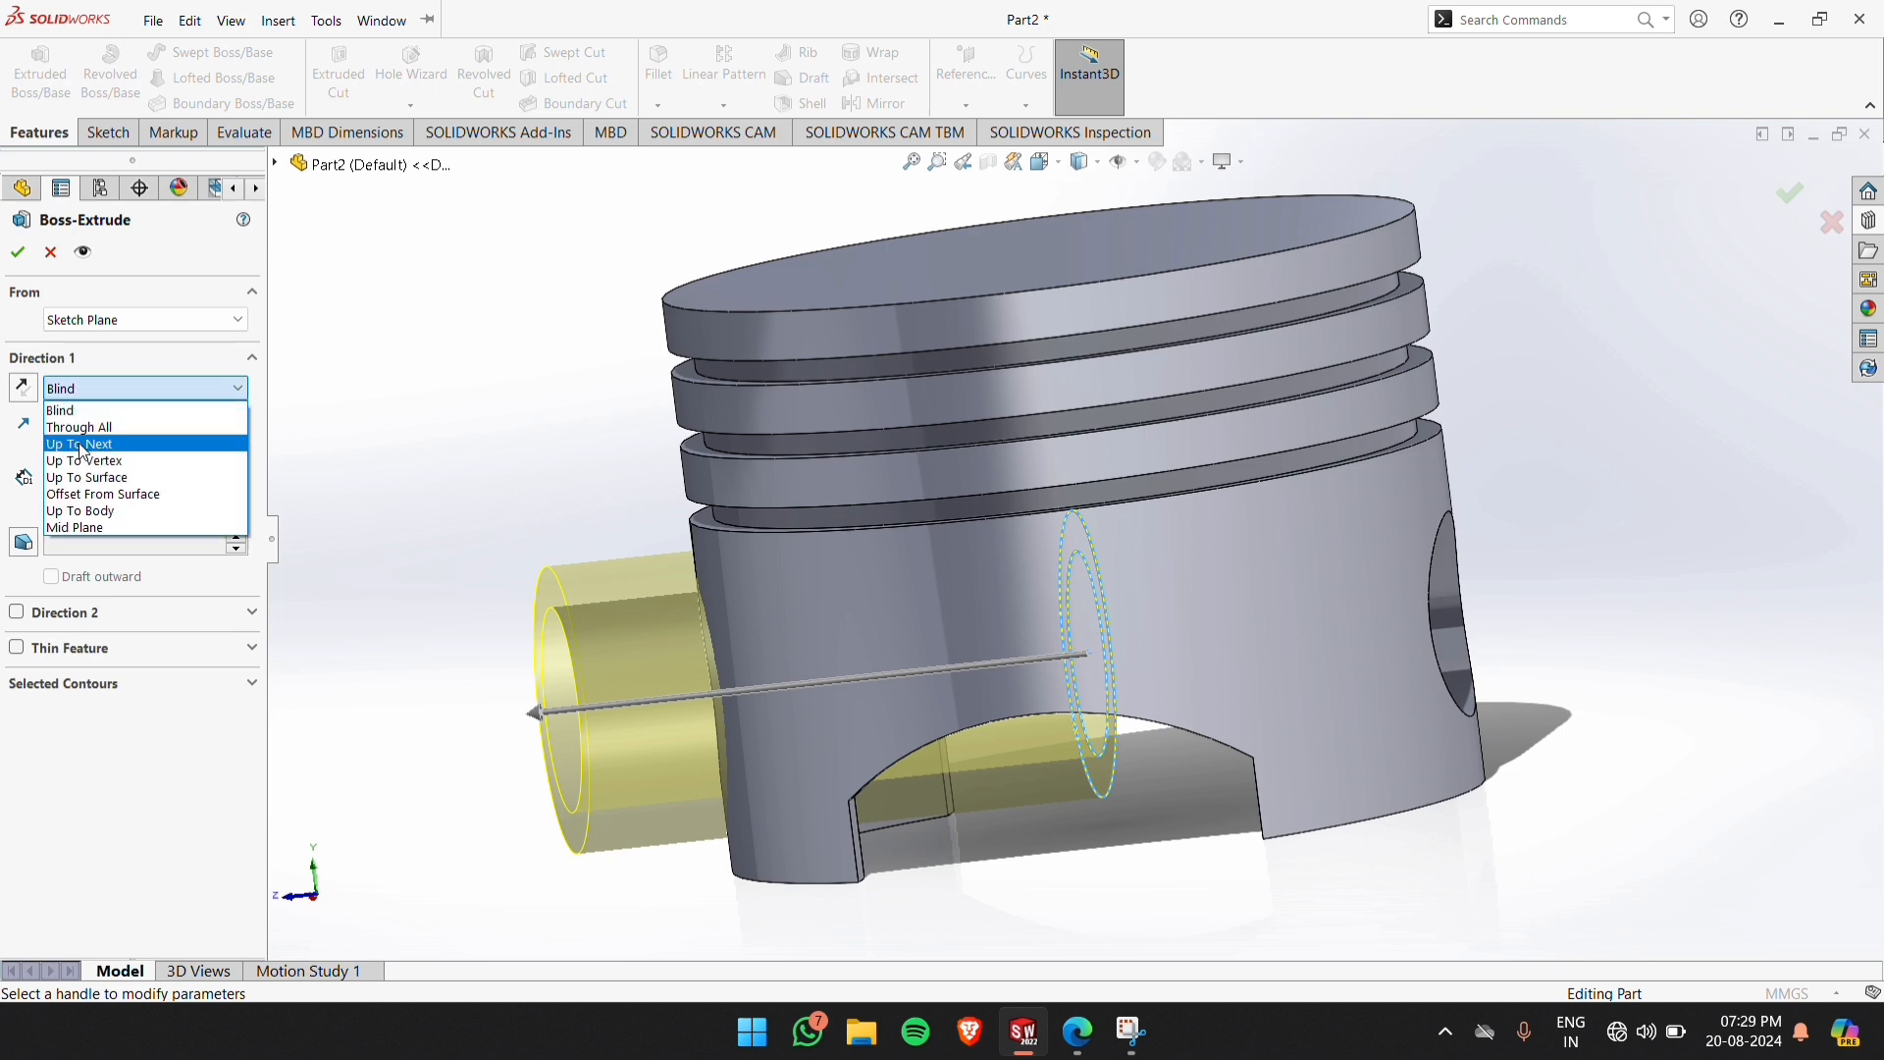
click(88, 452)
middle_drag(1142, 873, 1163, 835)
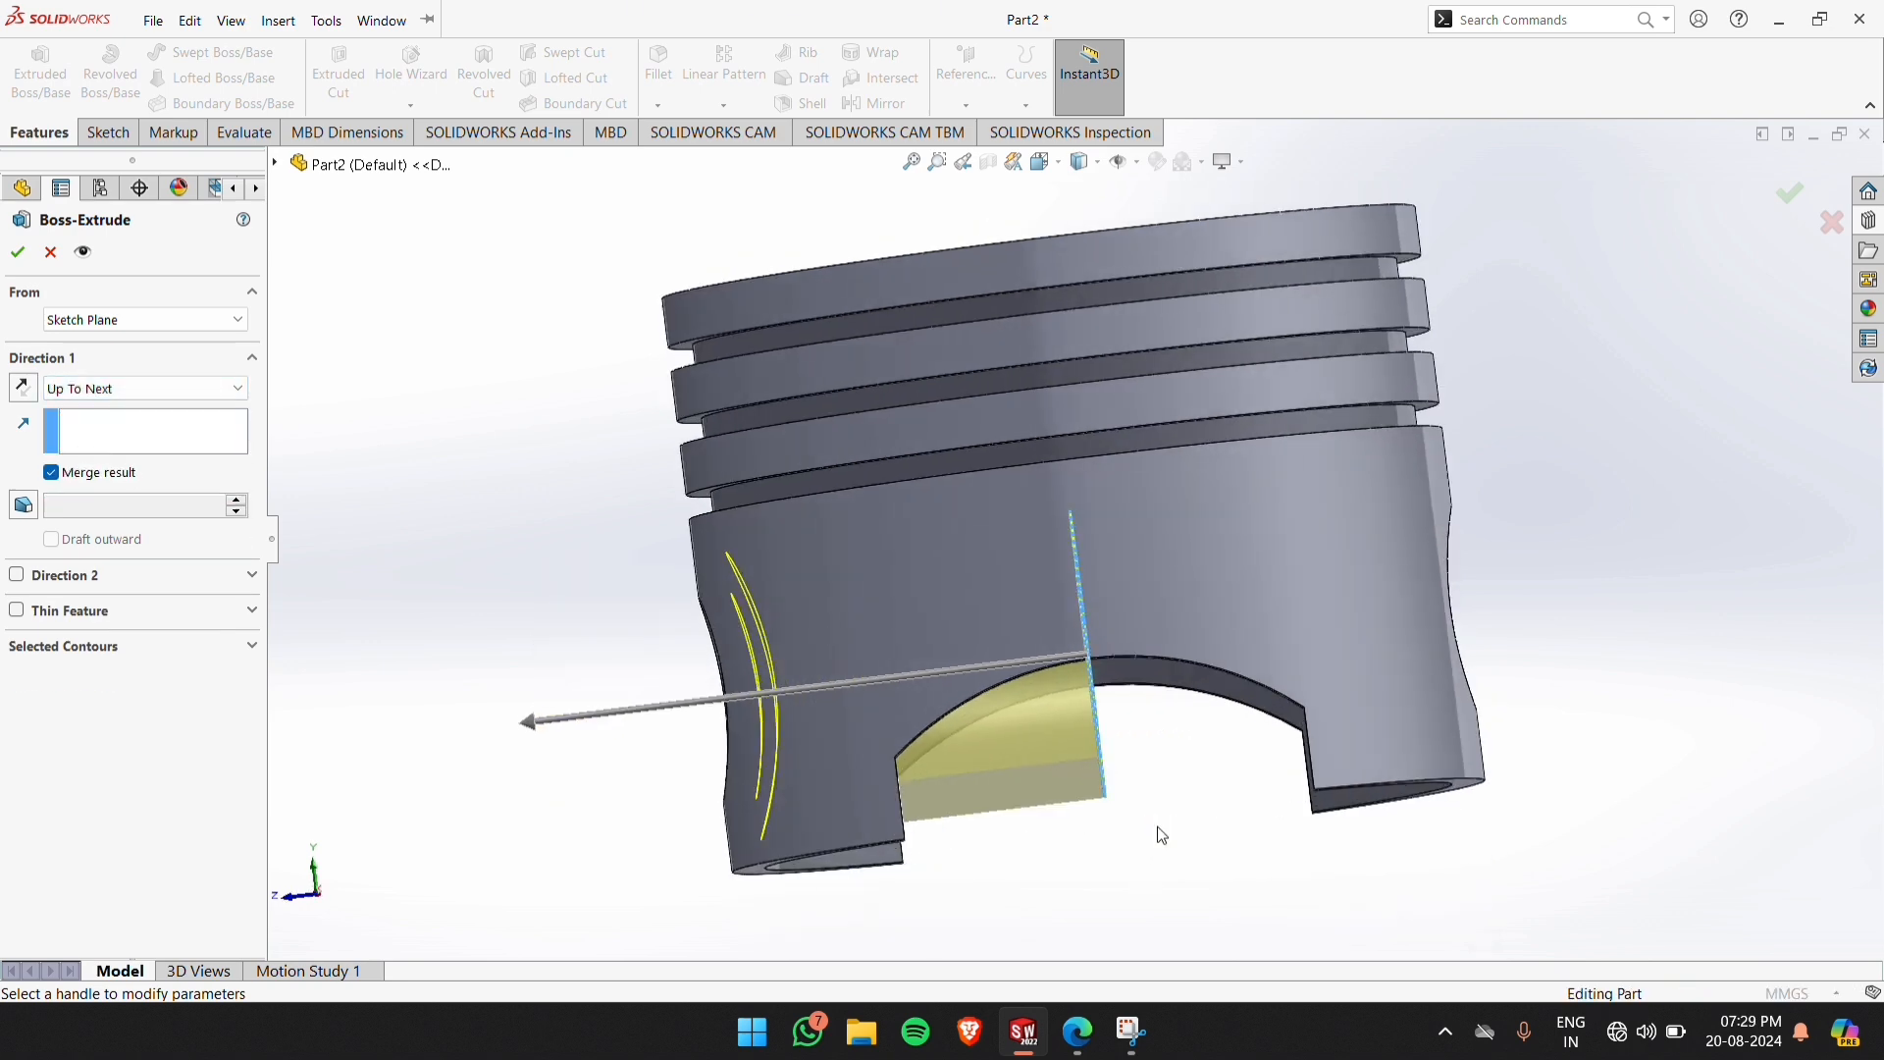
Consult the piston drawing PDF, start the boss extrusion at a 20 mm offset from the sketch plane and accept the feature
click(1077, 1032)
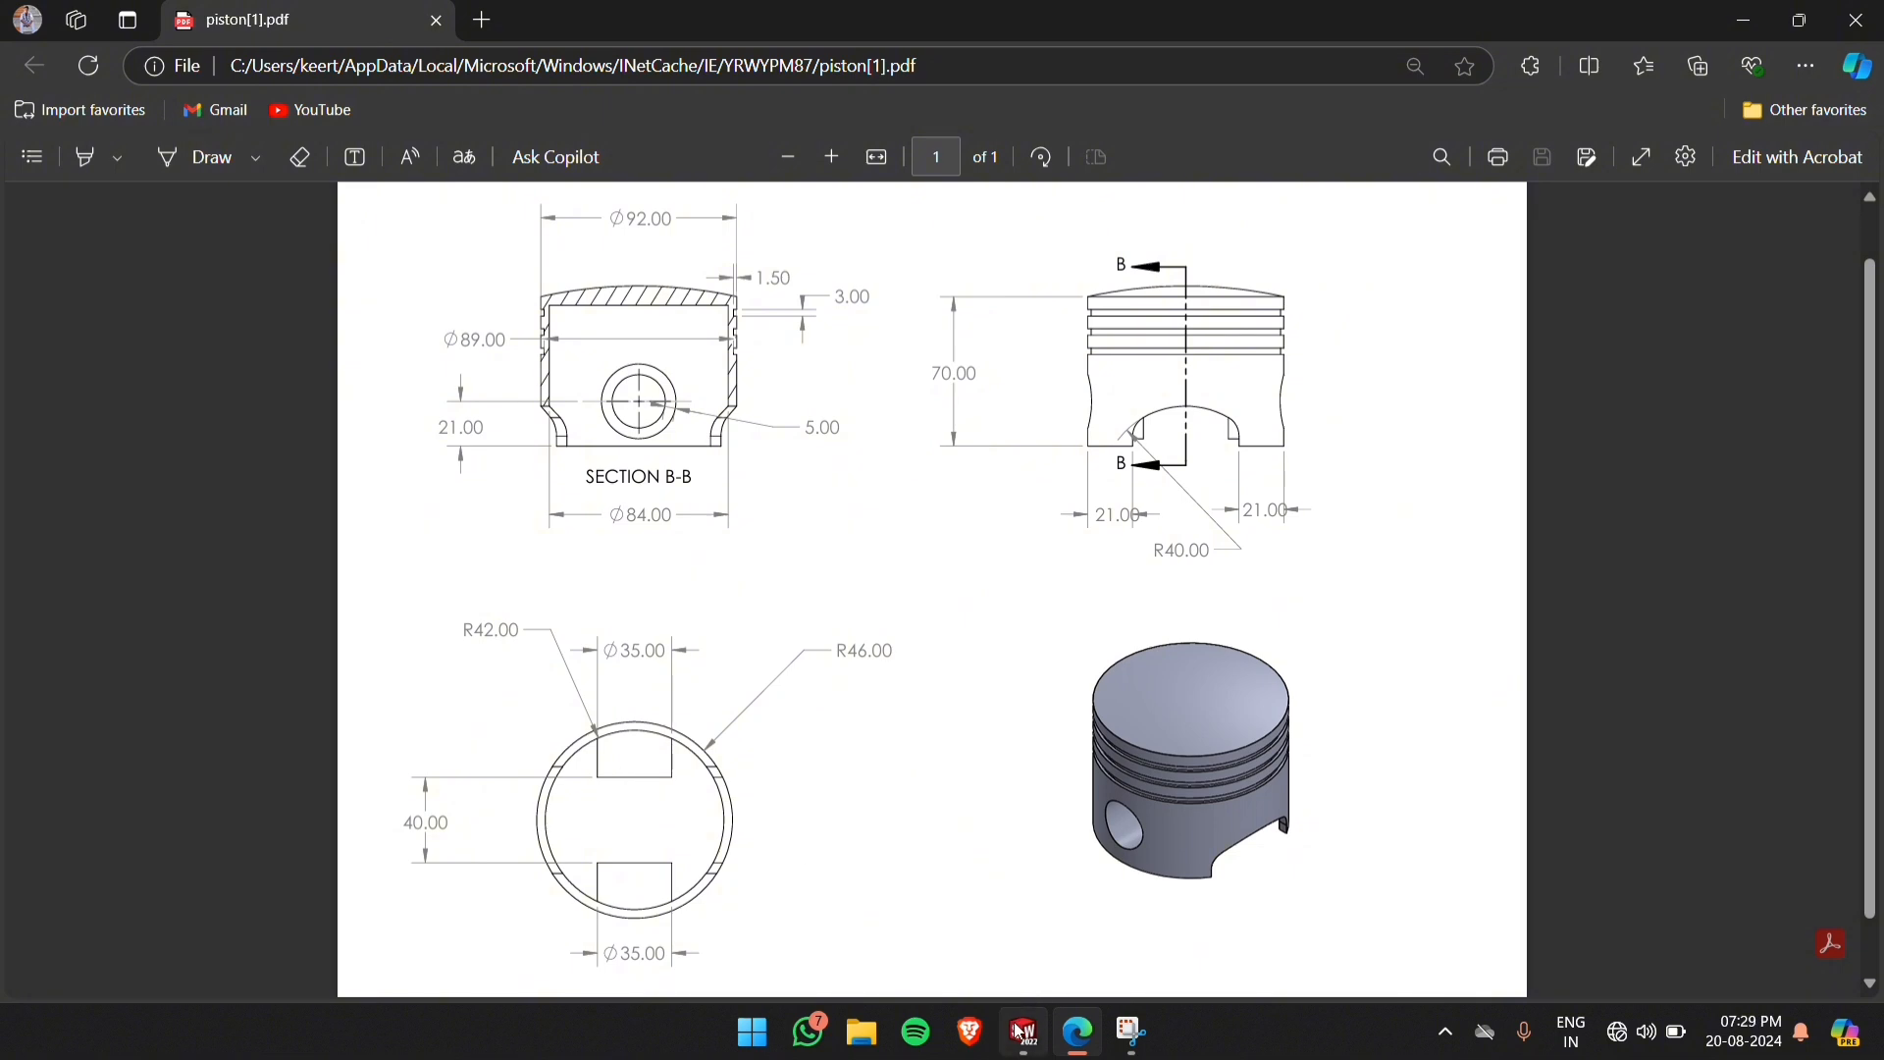
mouse_move(1023, 1034)
click(1113, 852)
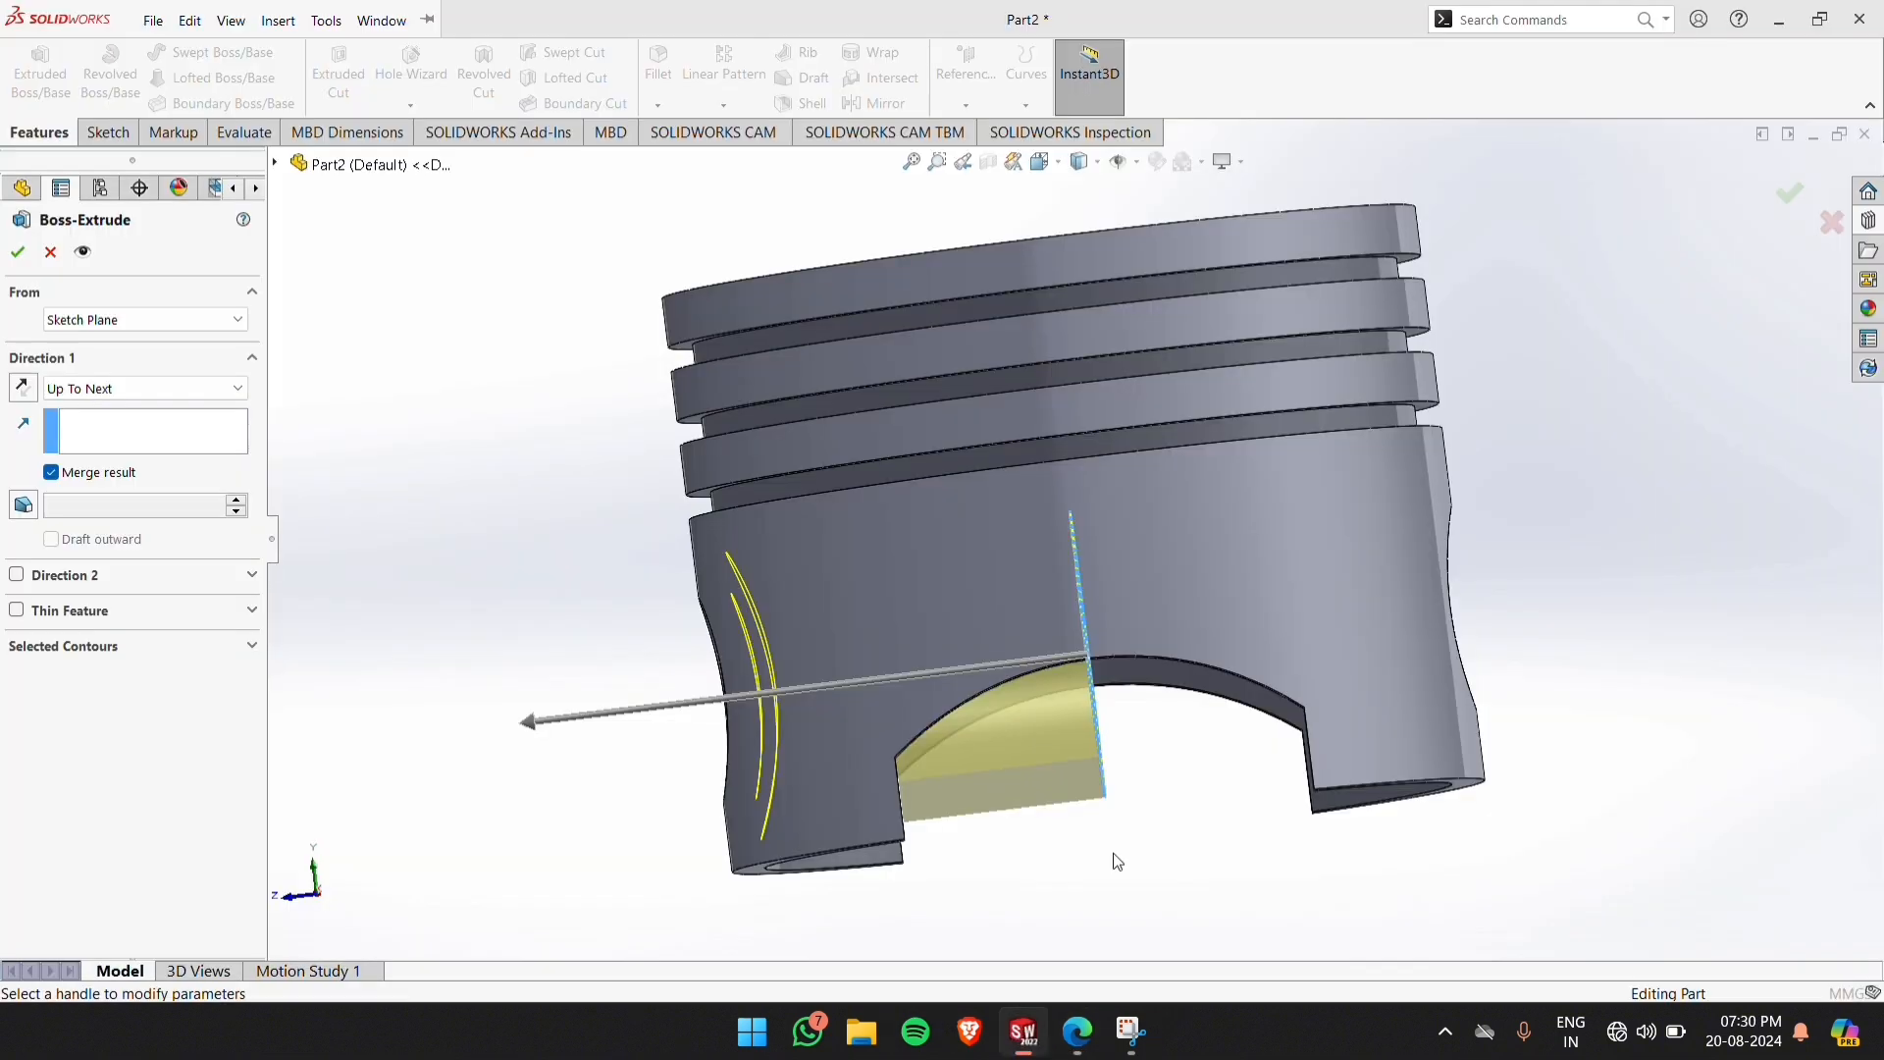
click(118, 326)
click(107, 390)
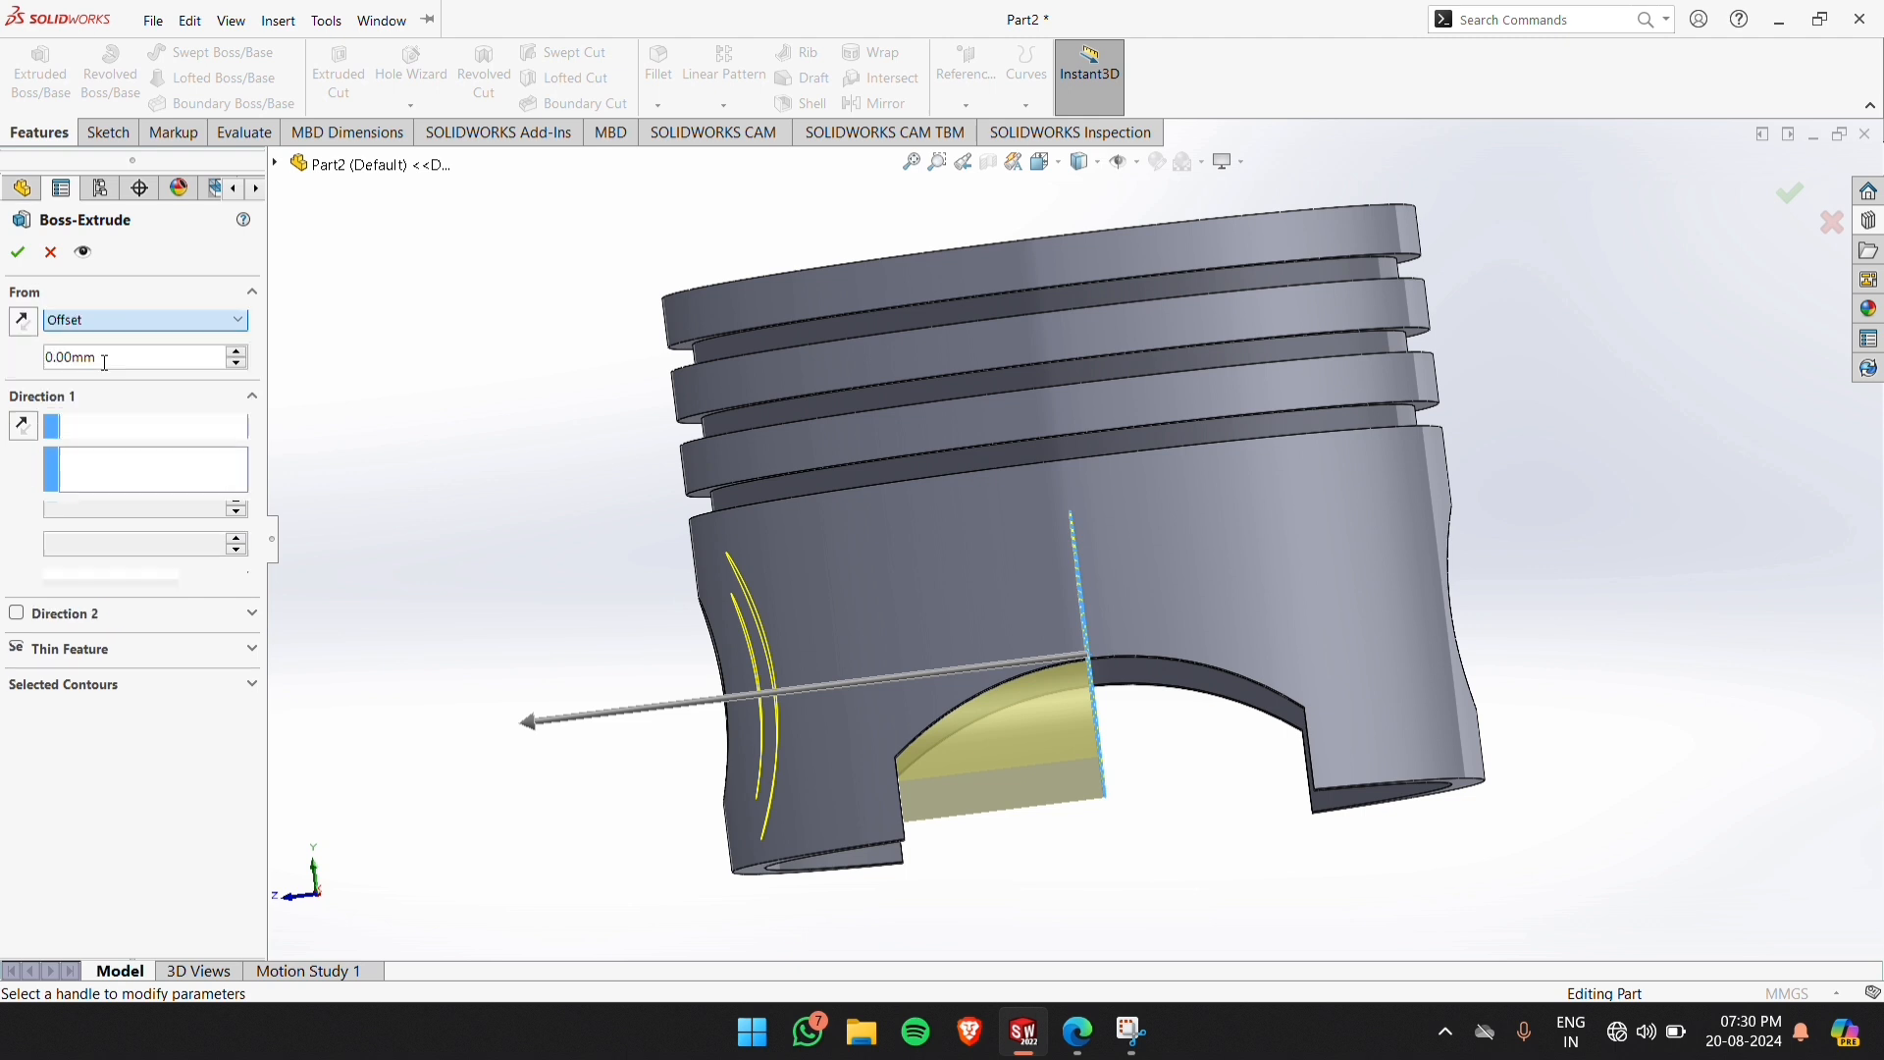
drag(106, 353, 44, 365)
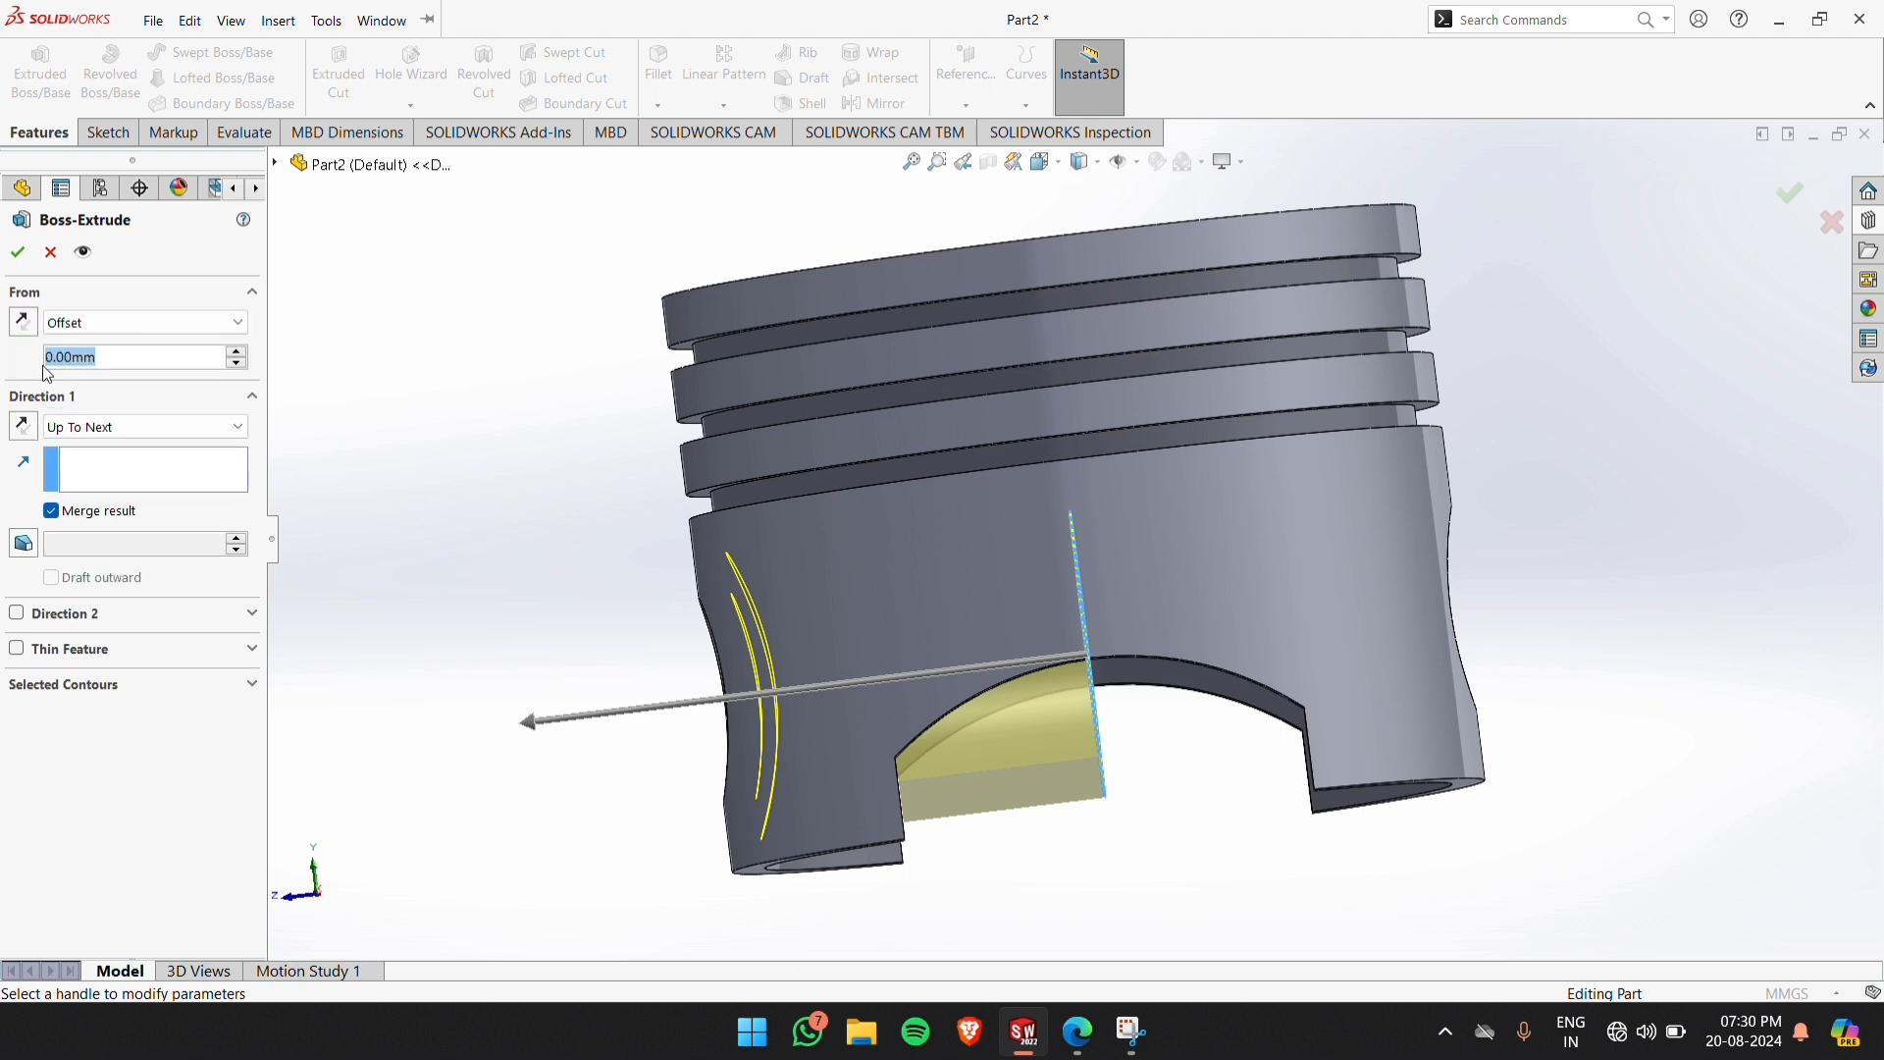
text(20)
key(Return)
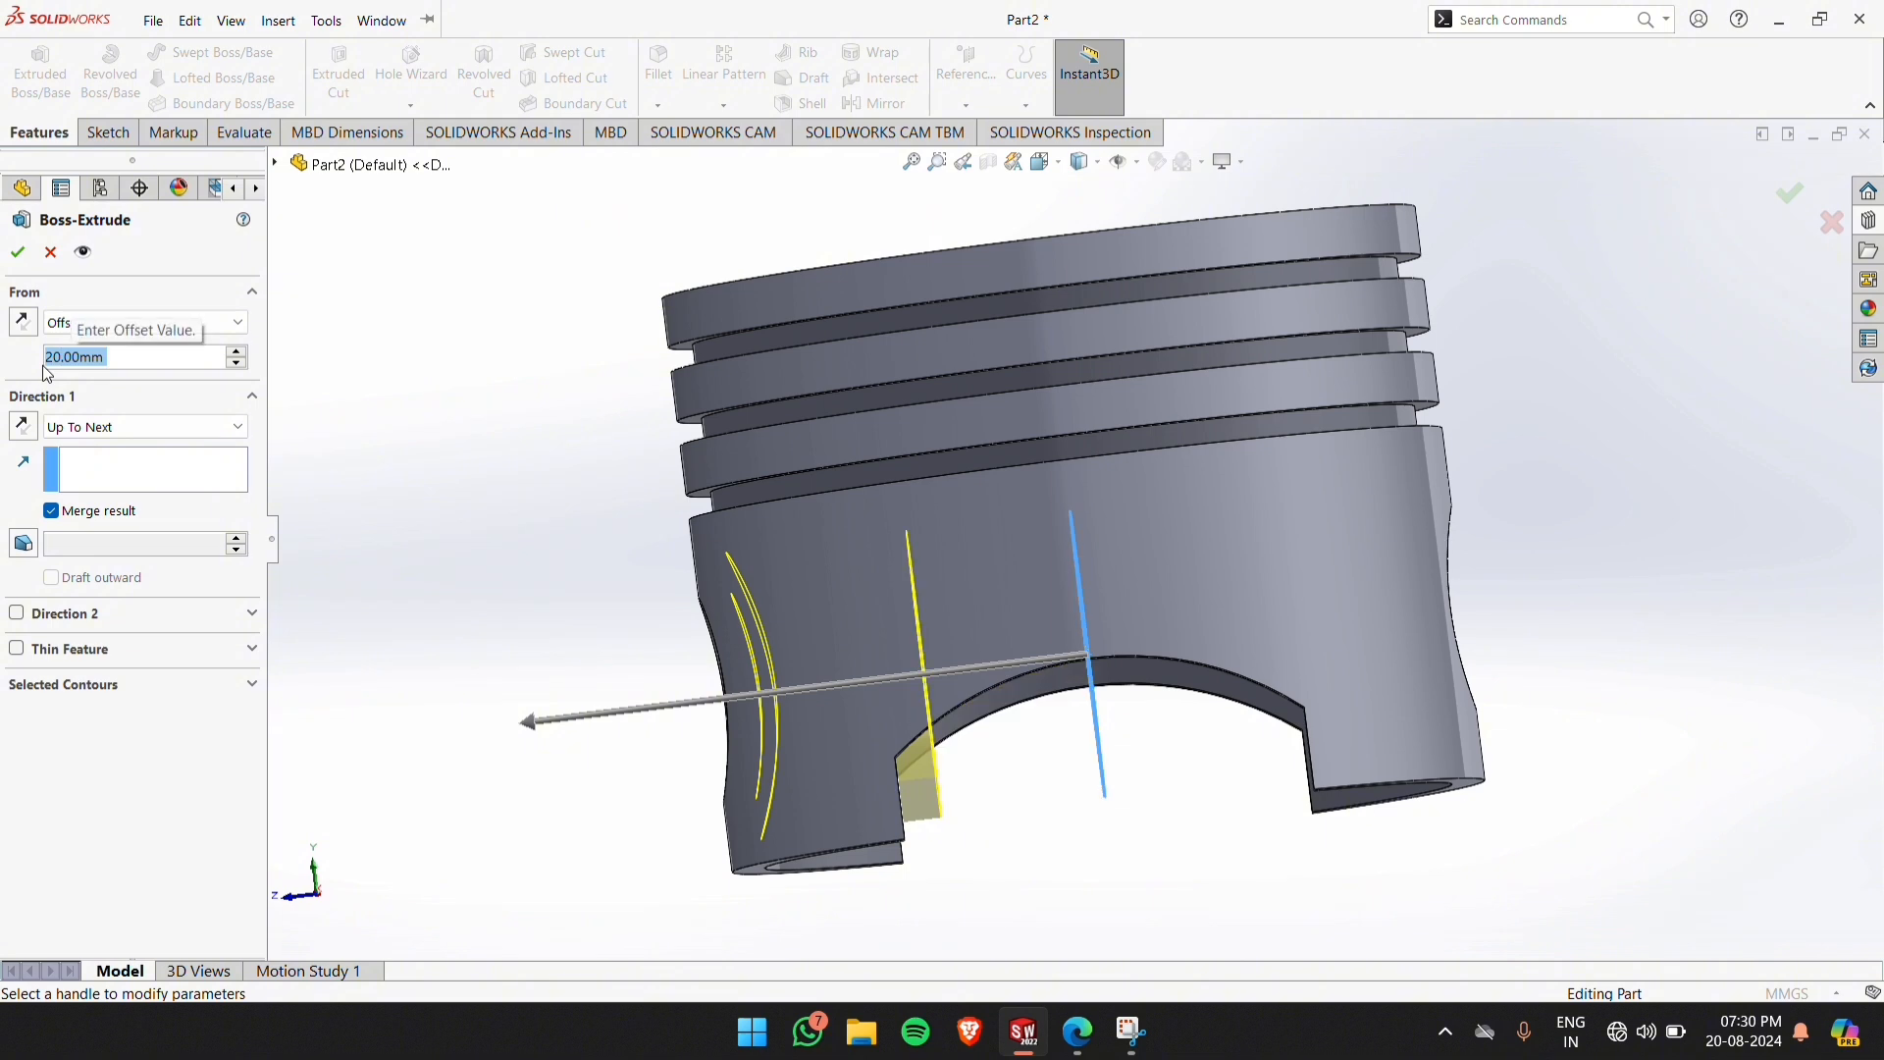
click(18, 252)
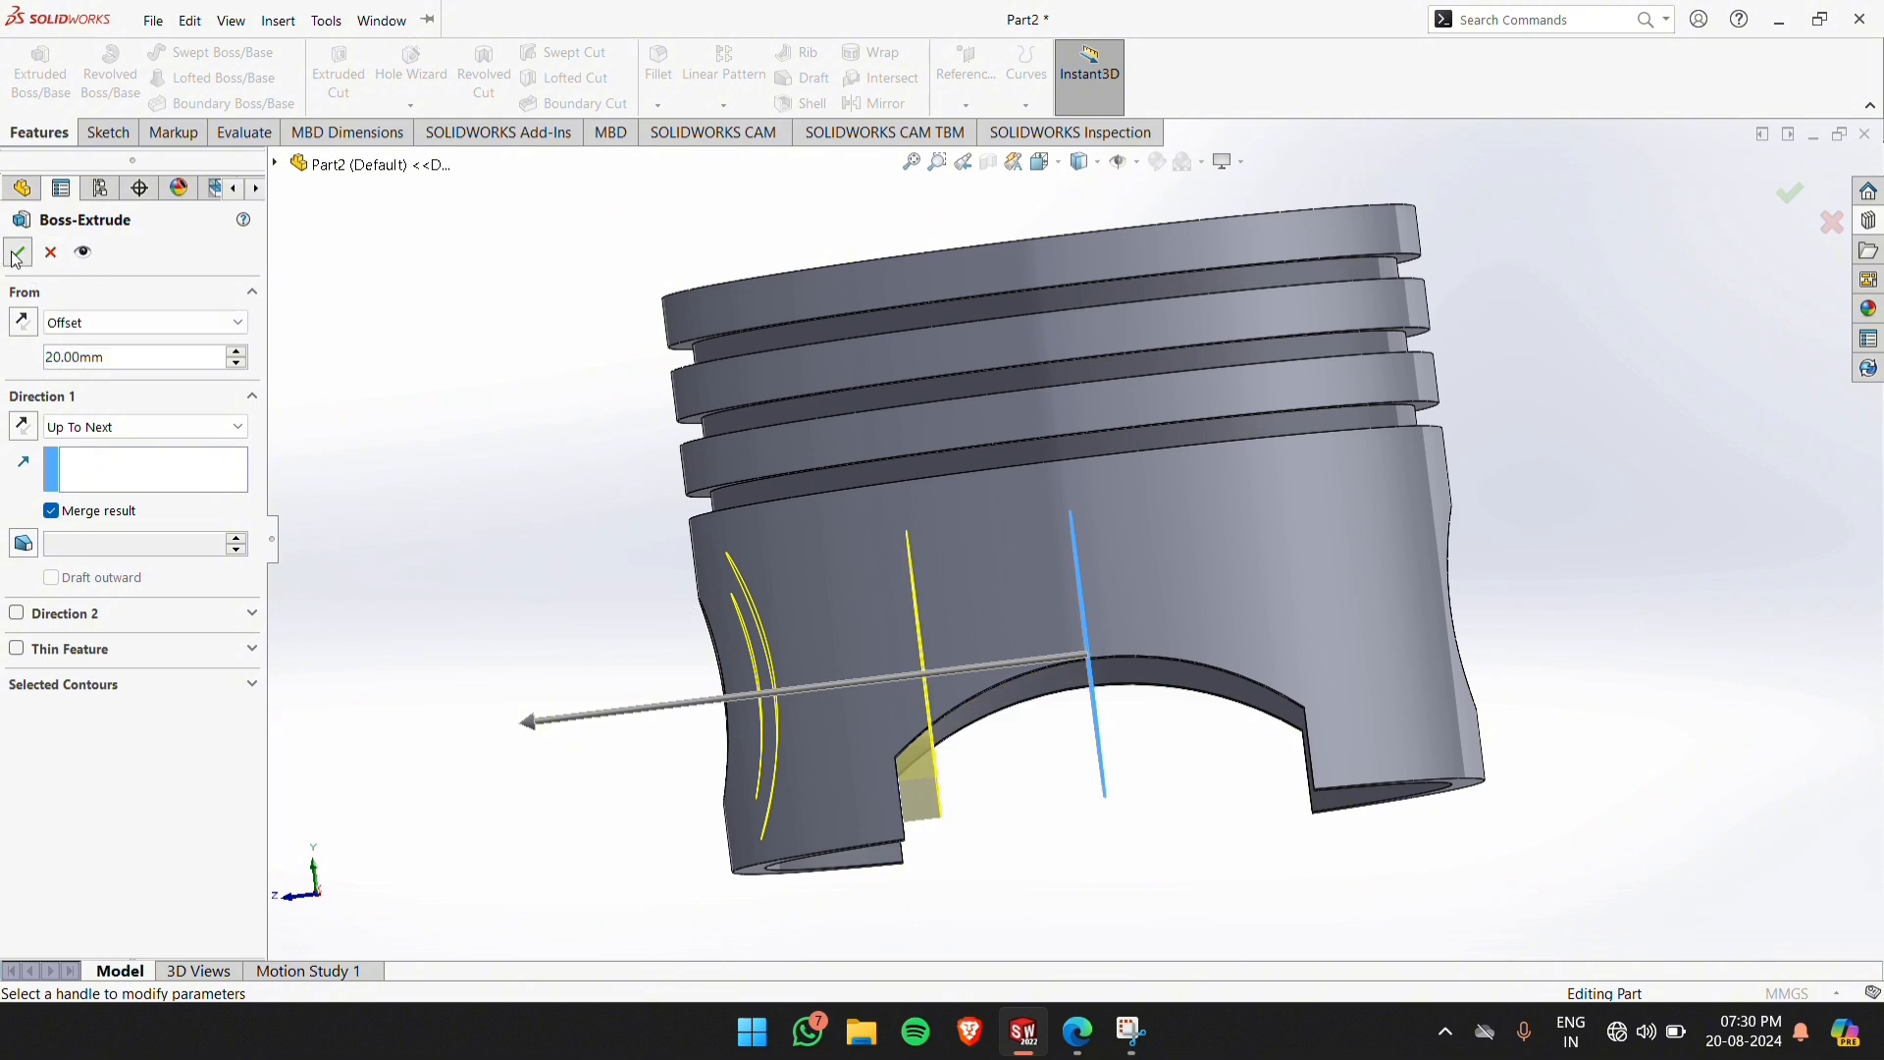
Mirror the internal pin boss extrusion about the Front Plane to the opposite side of the piston
click(1186, 876)
middle_drag(1207, 826, 1231, 846)
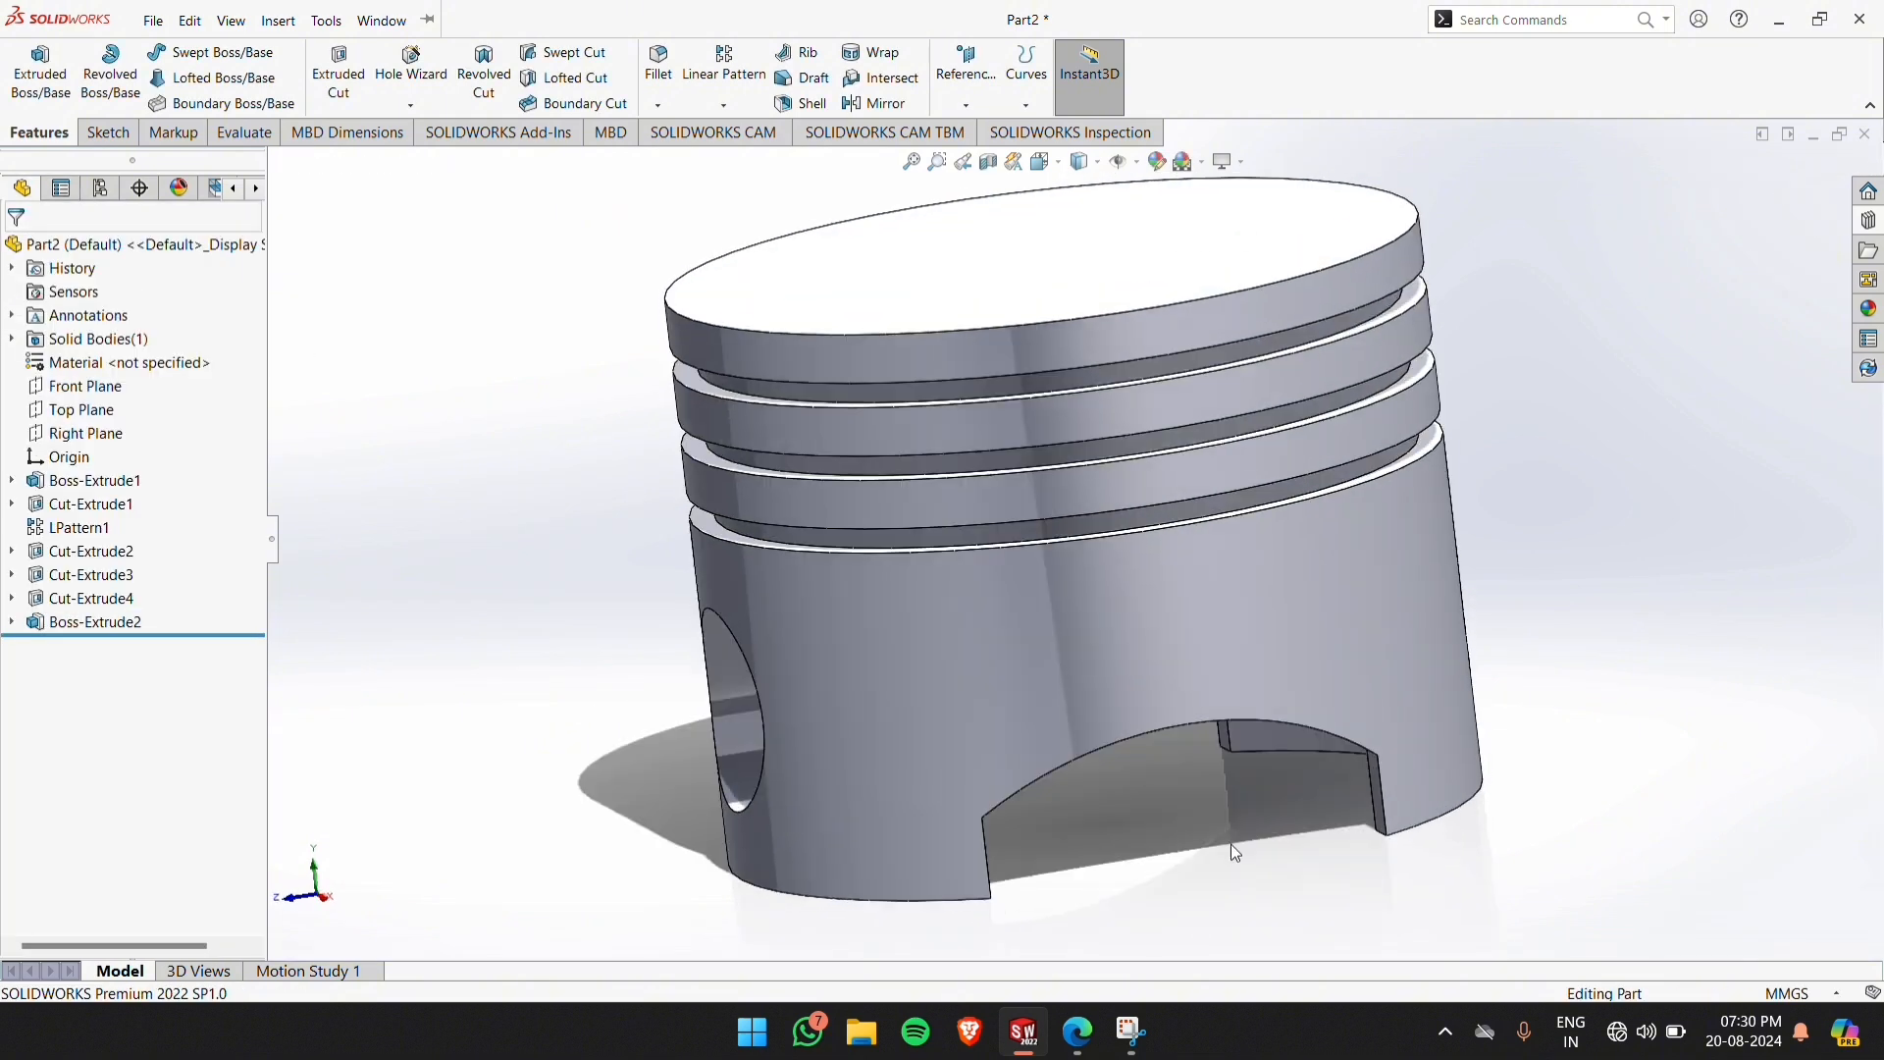
scroll(1244, 836, up, 3)
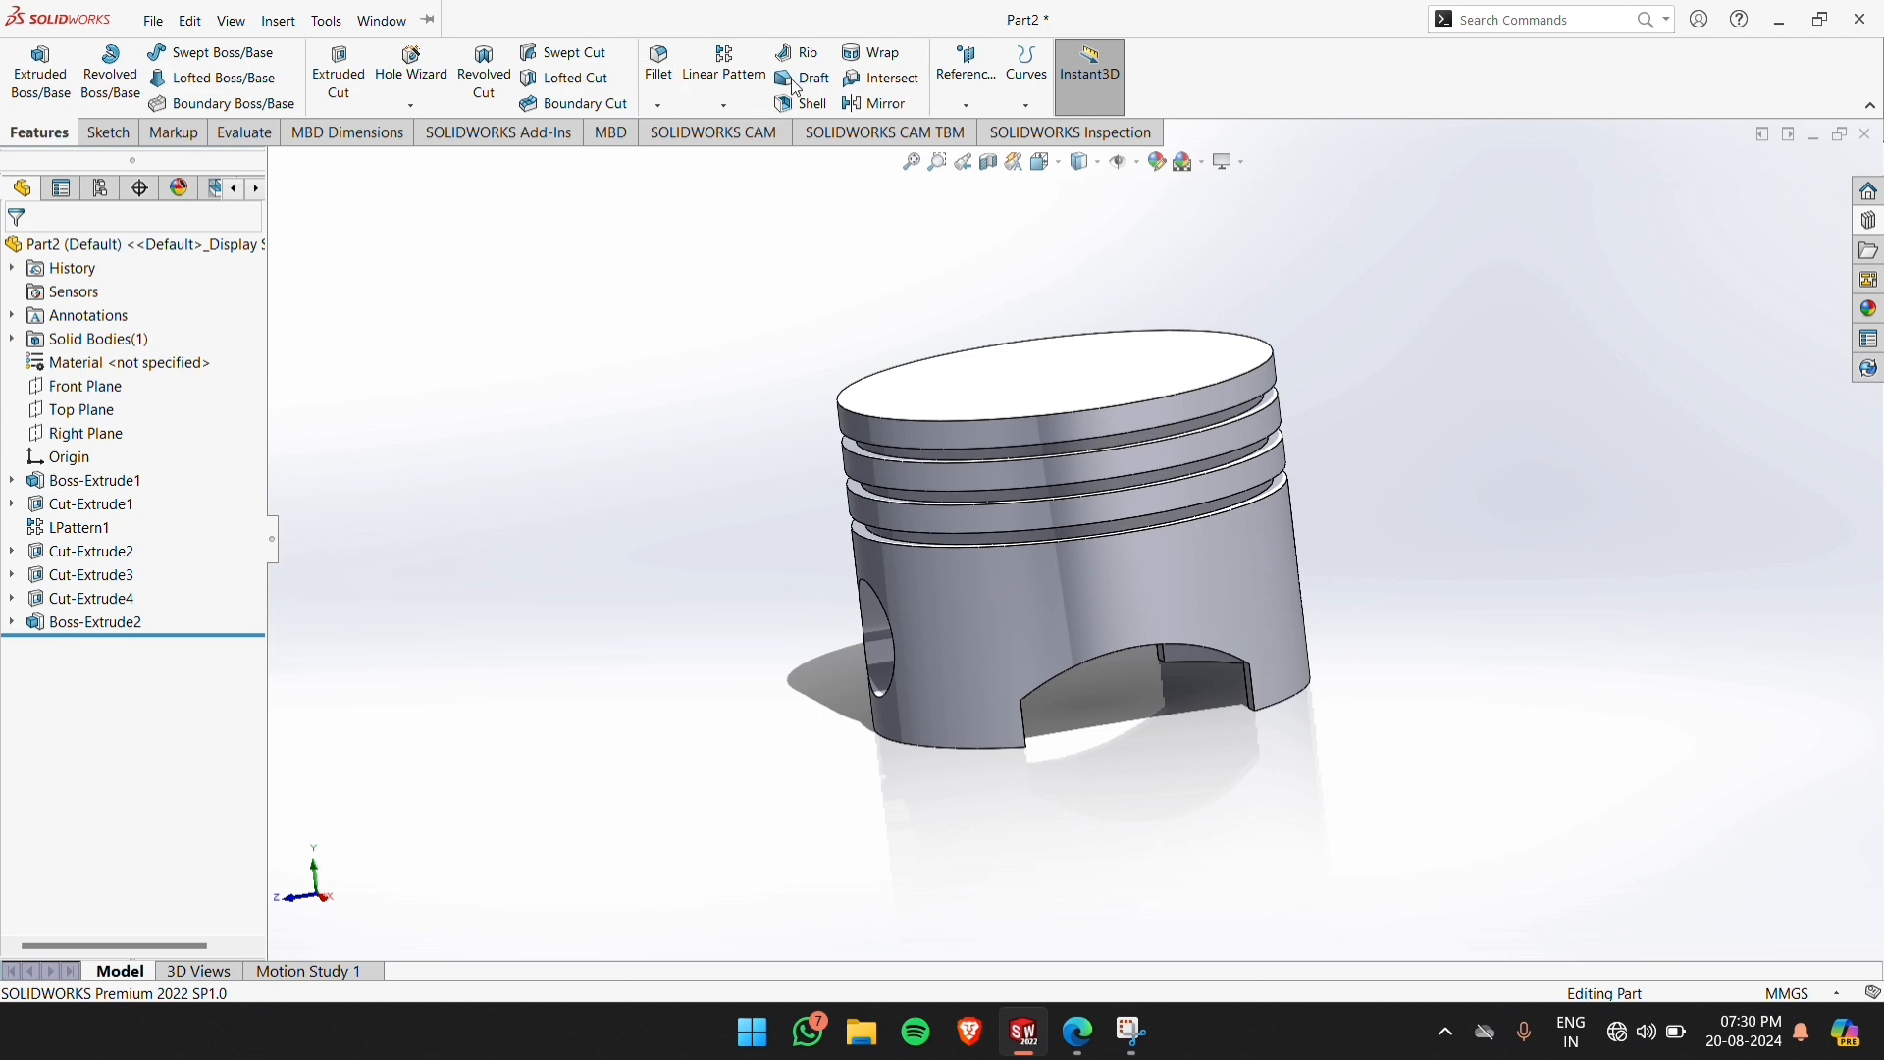
click(876, 103)
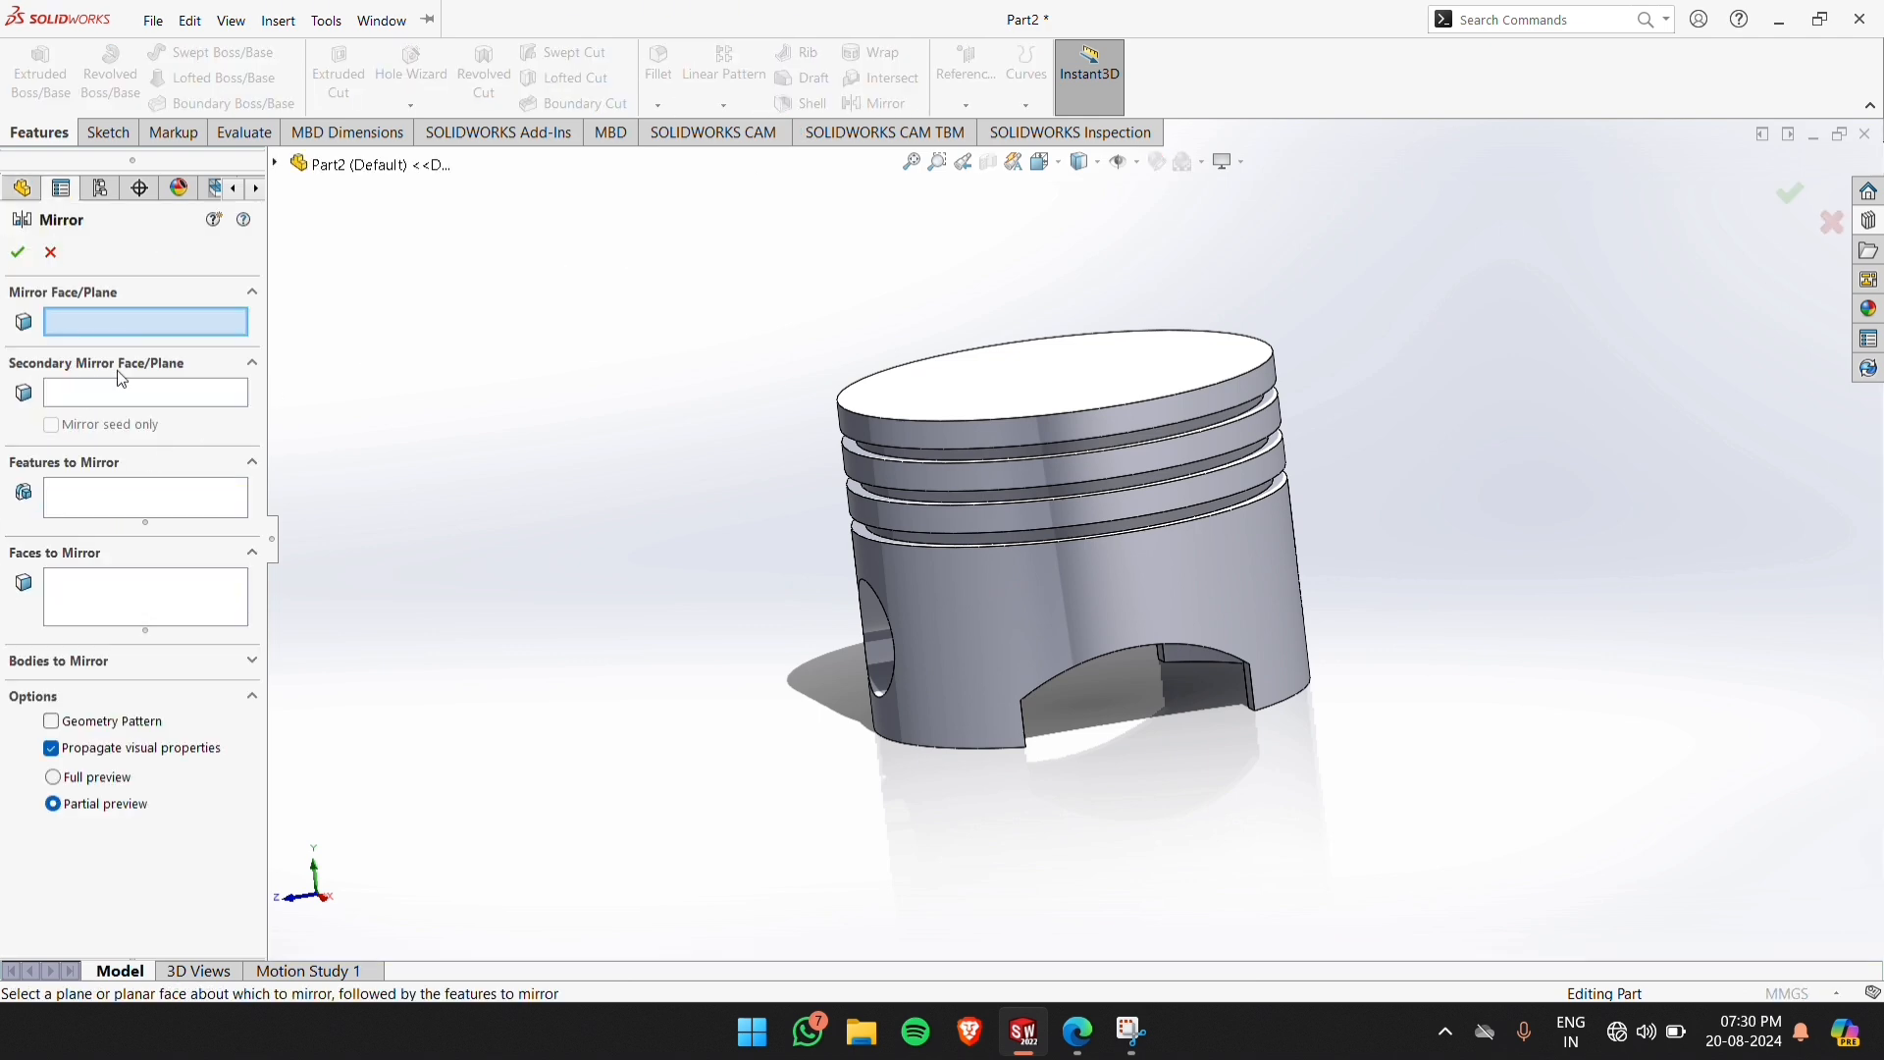
click(276, 165)
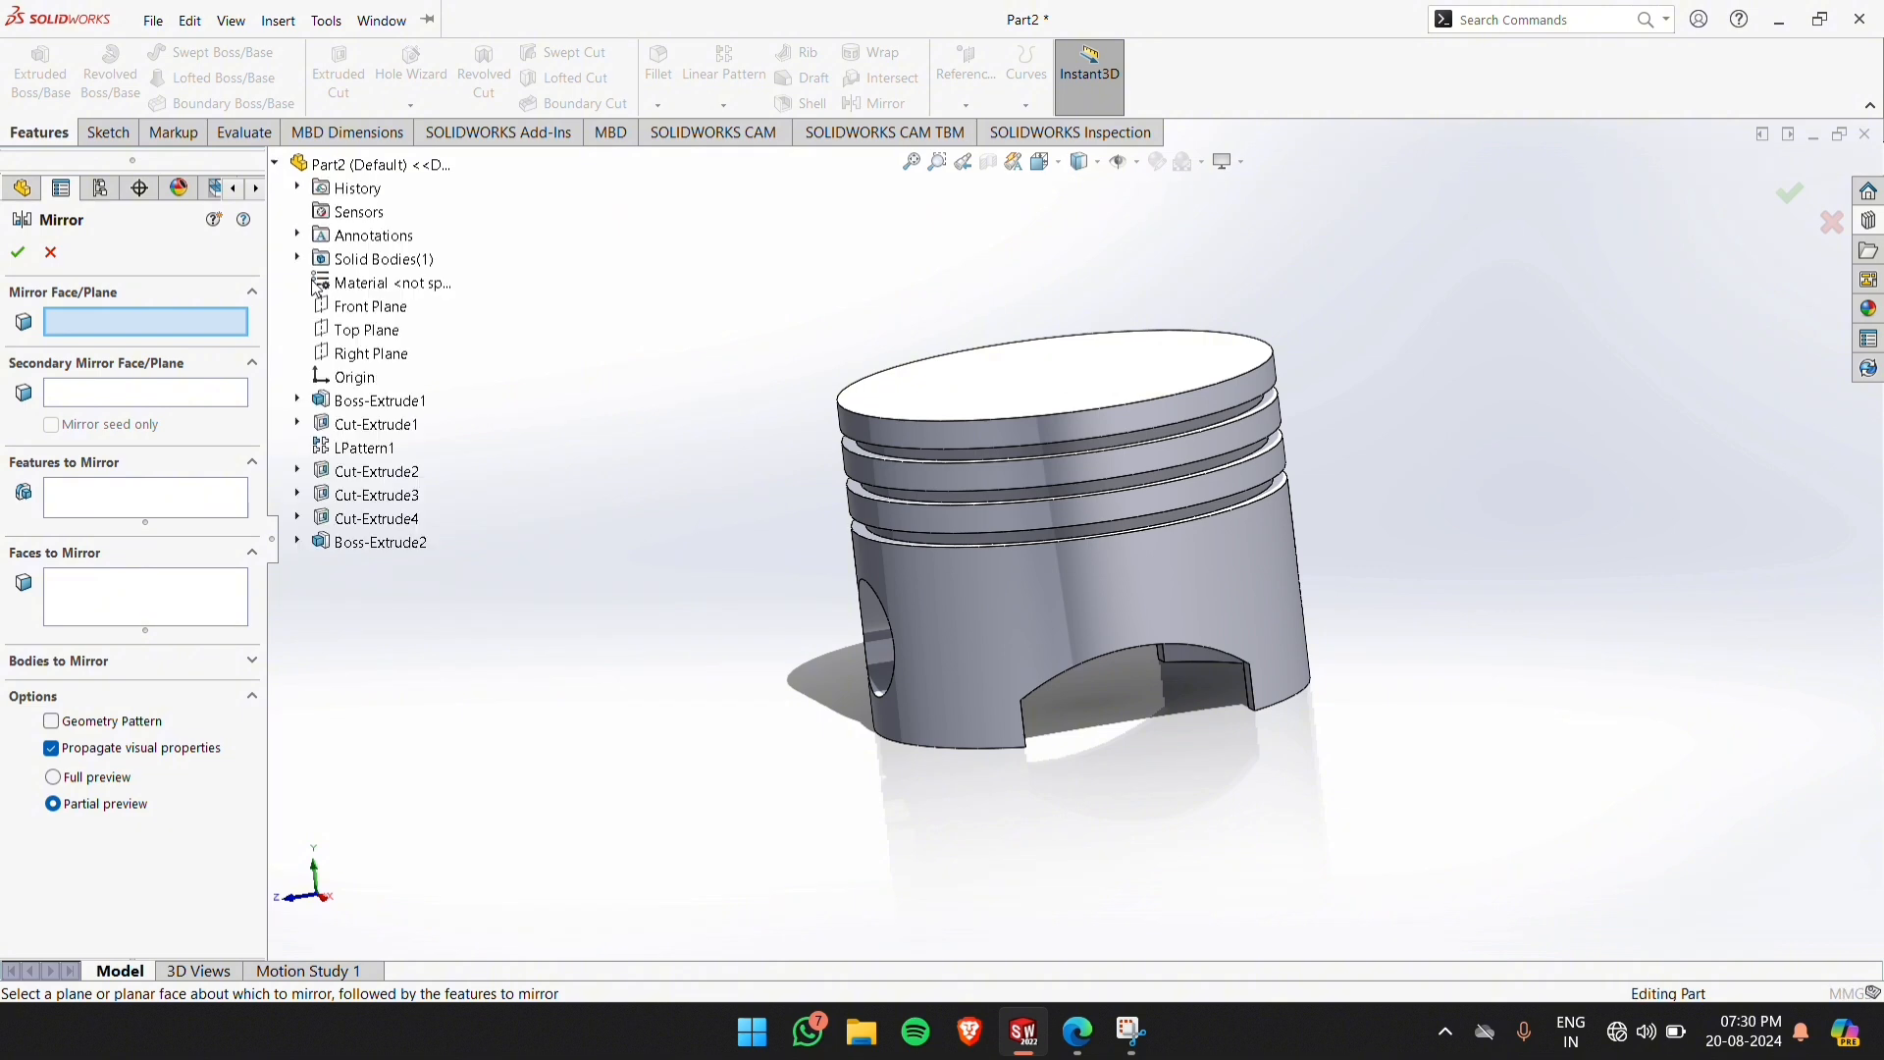
click(350, 310)
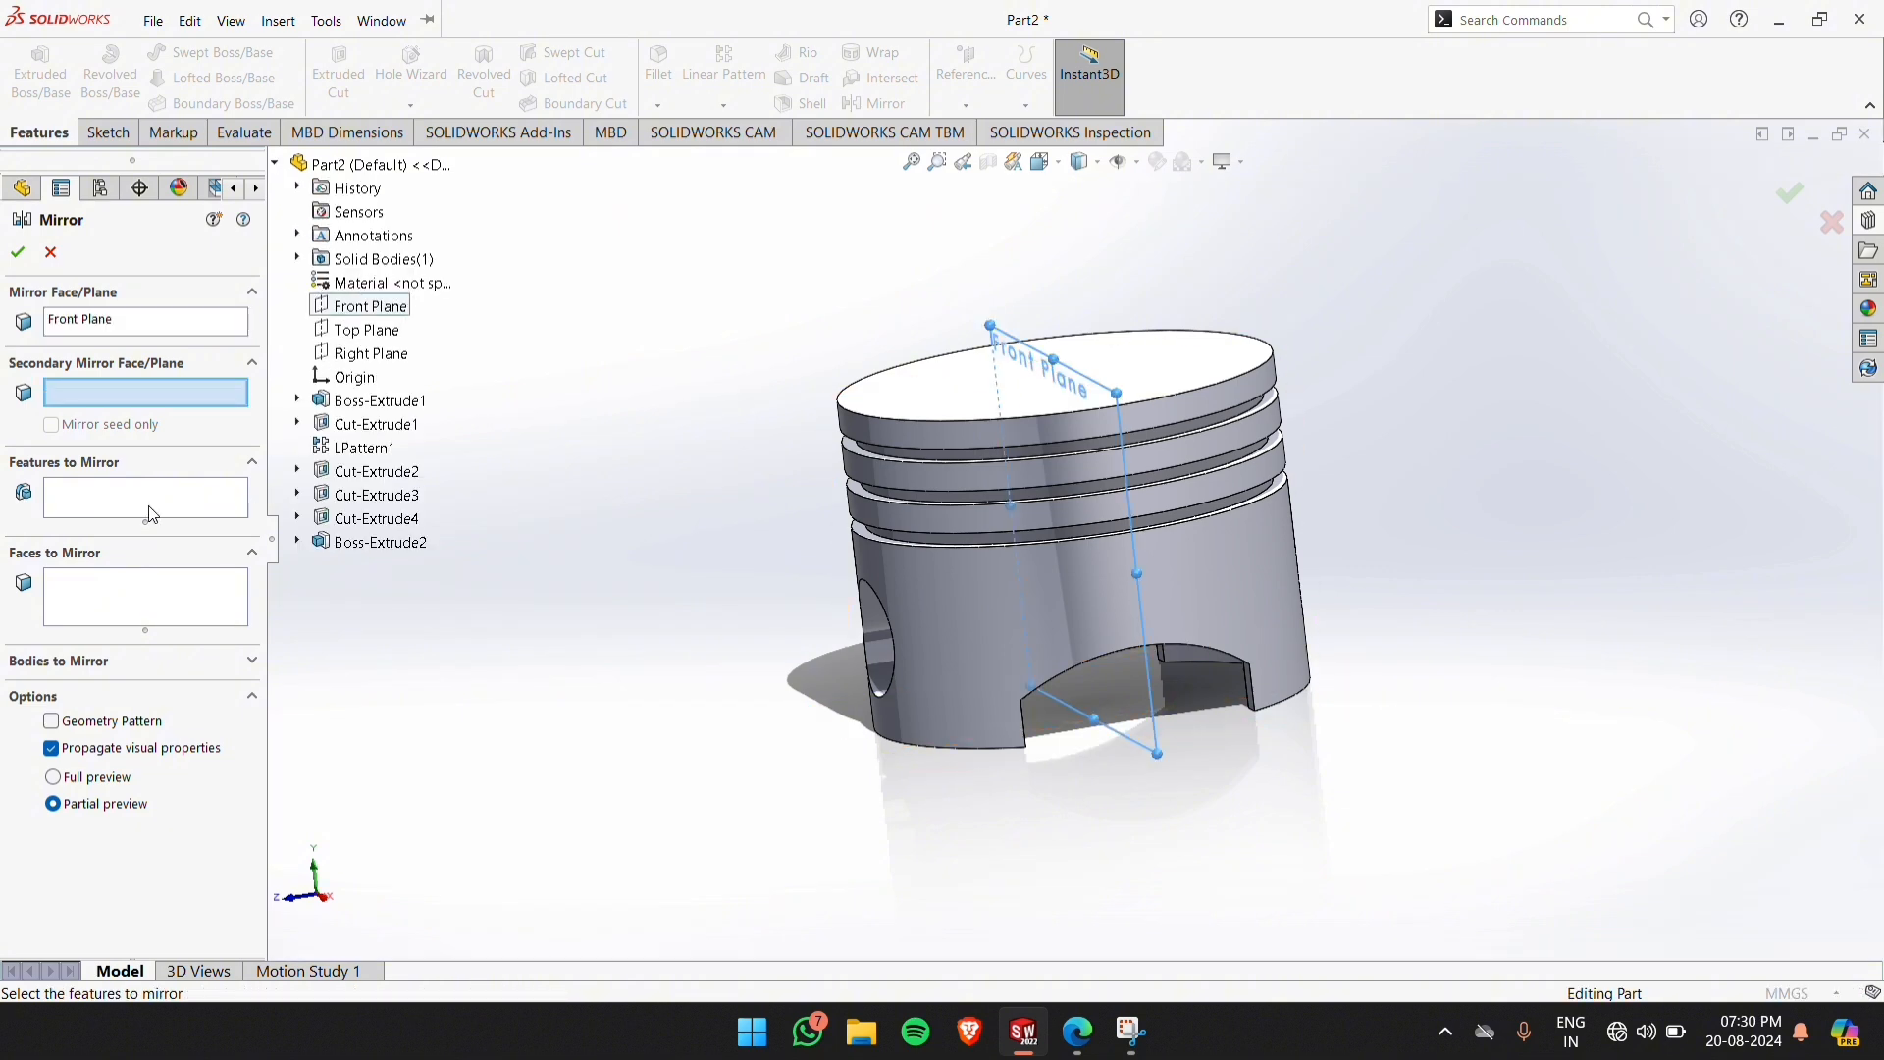
click(87, 506)
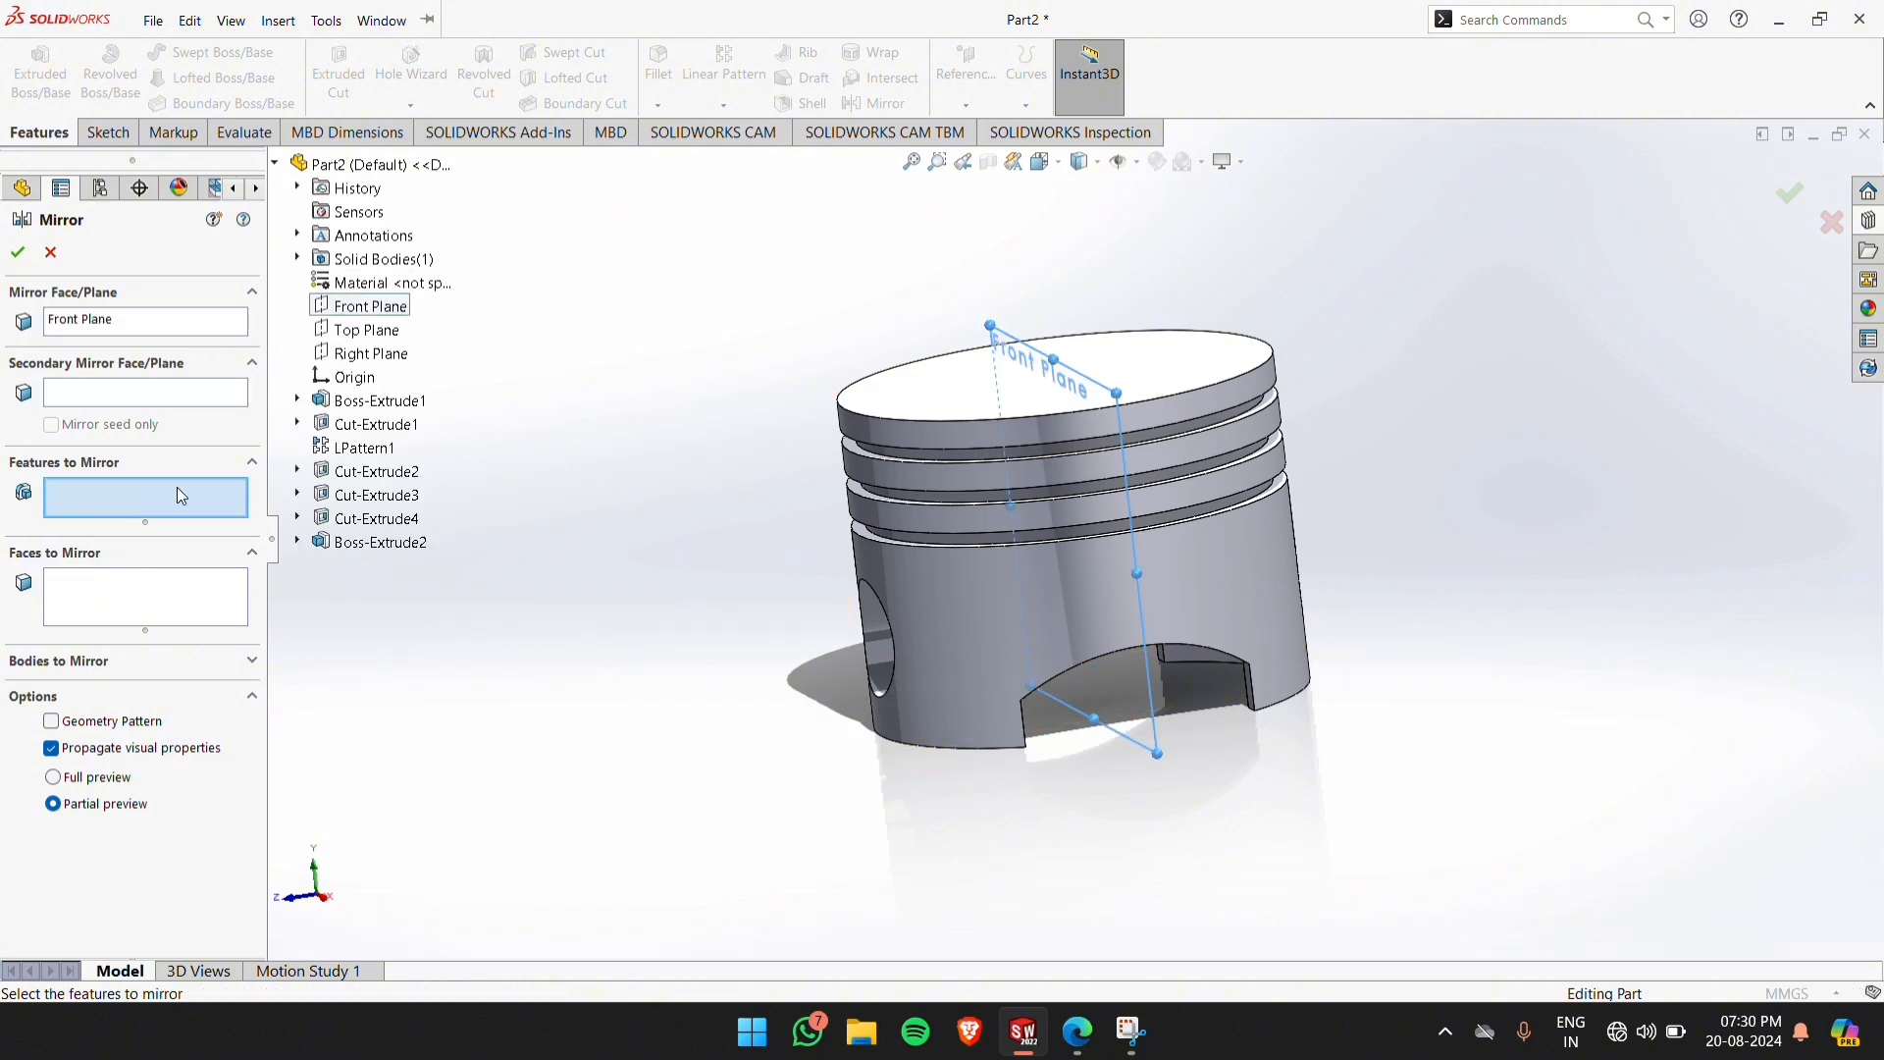
click(373, 545)
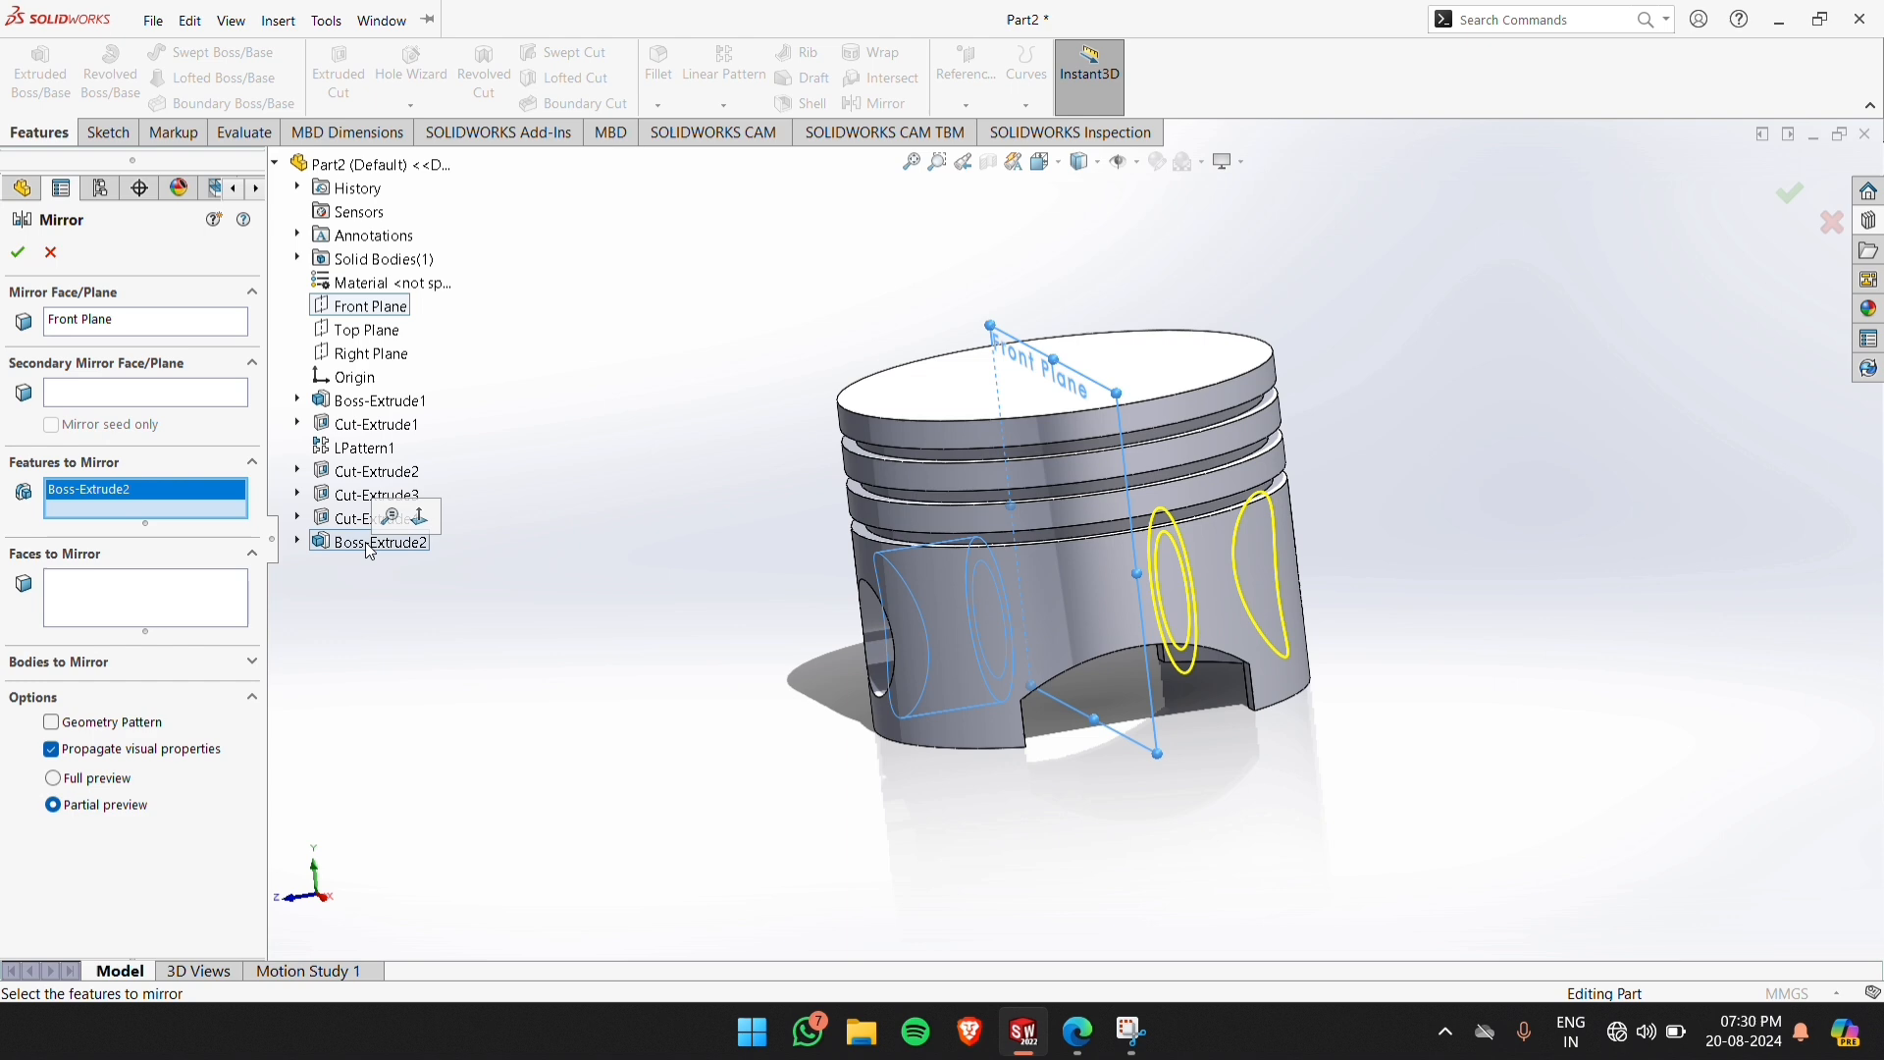
click(18, 253)
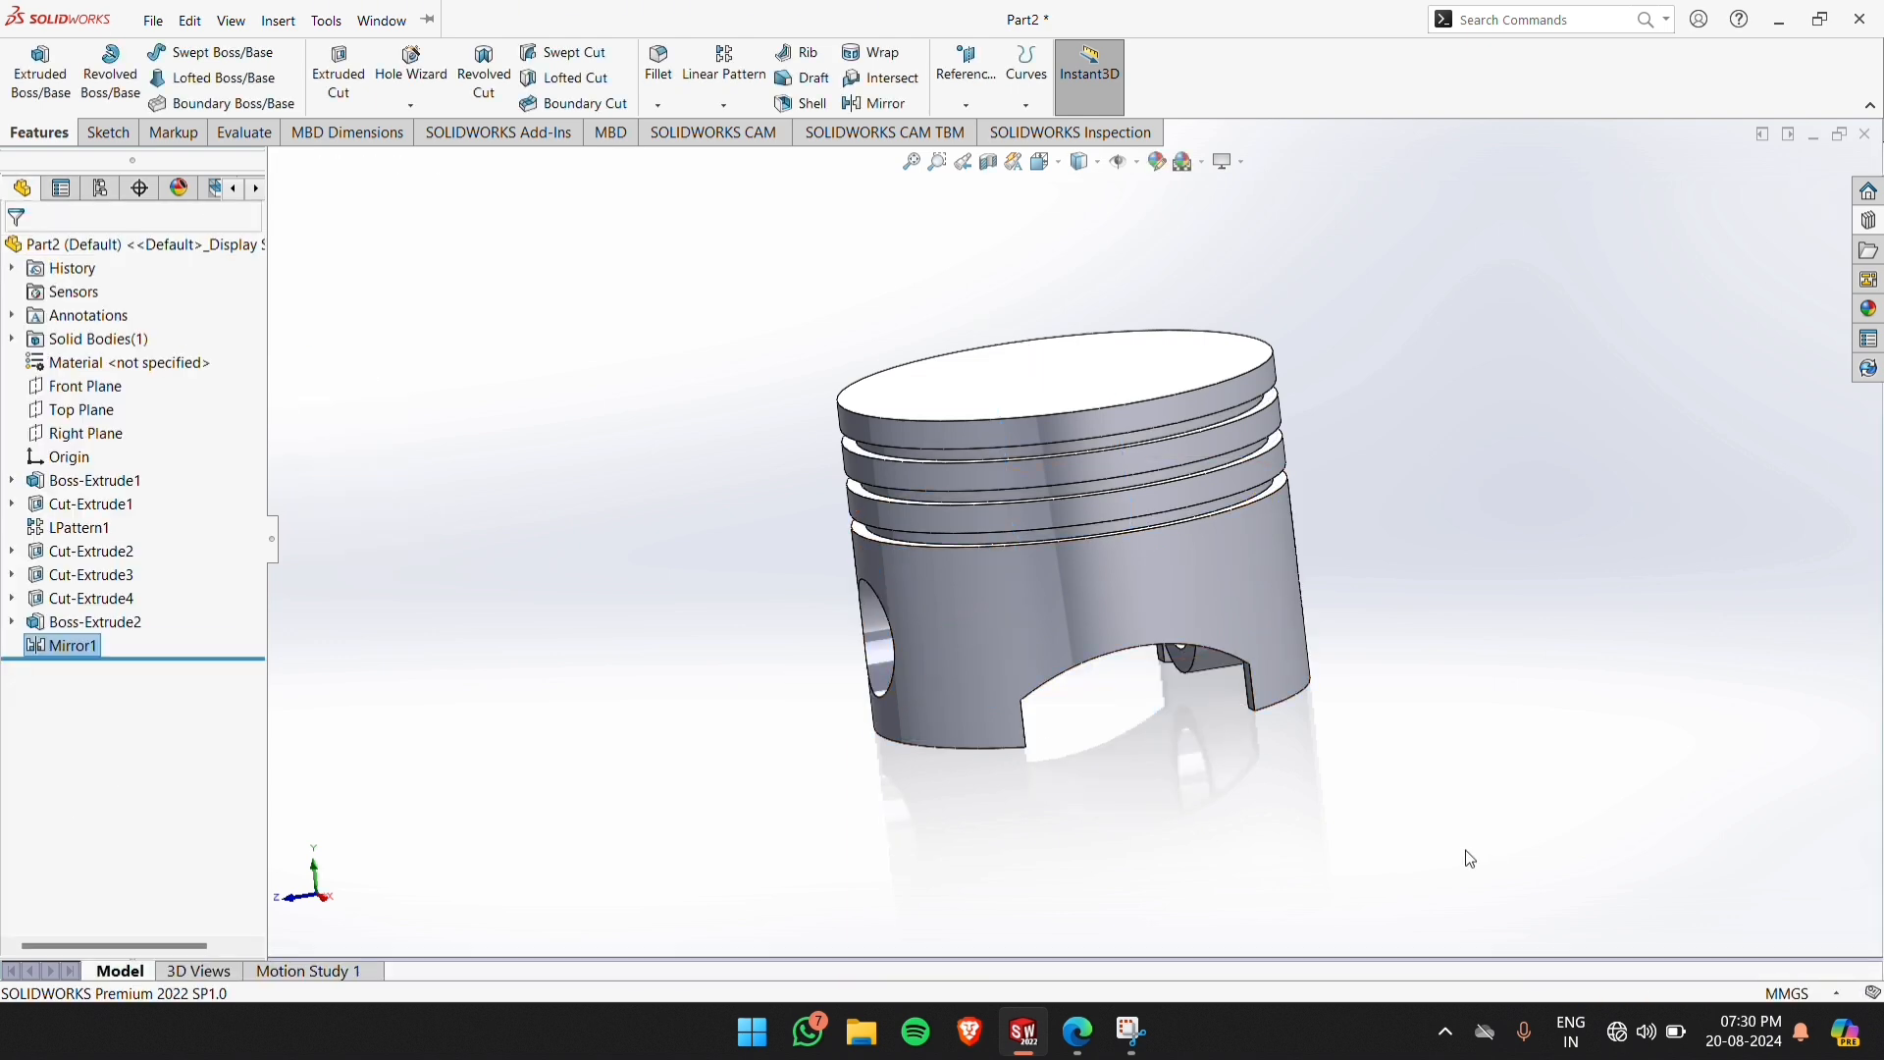
Fillet the four corner edges where the arched skirt cutouts meet their straight sides with a symmetric 10 mm radius
middle_drag(1463, 854, 1409, 525)
scroll(1180, 574, down, 10)
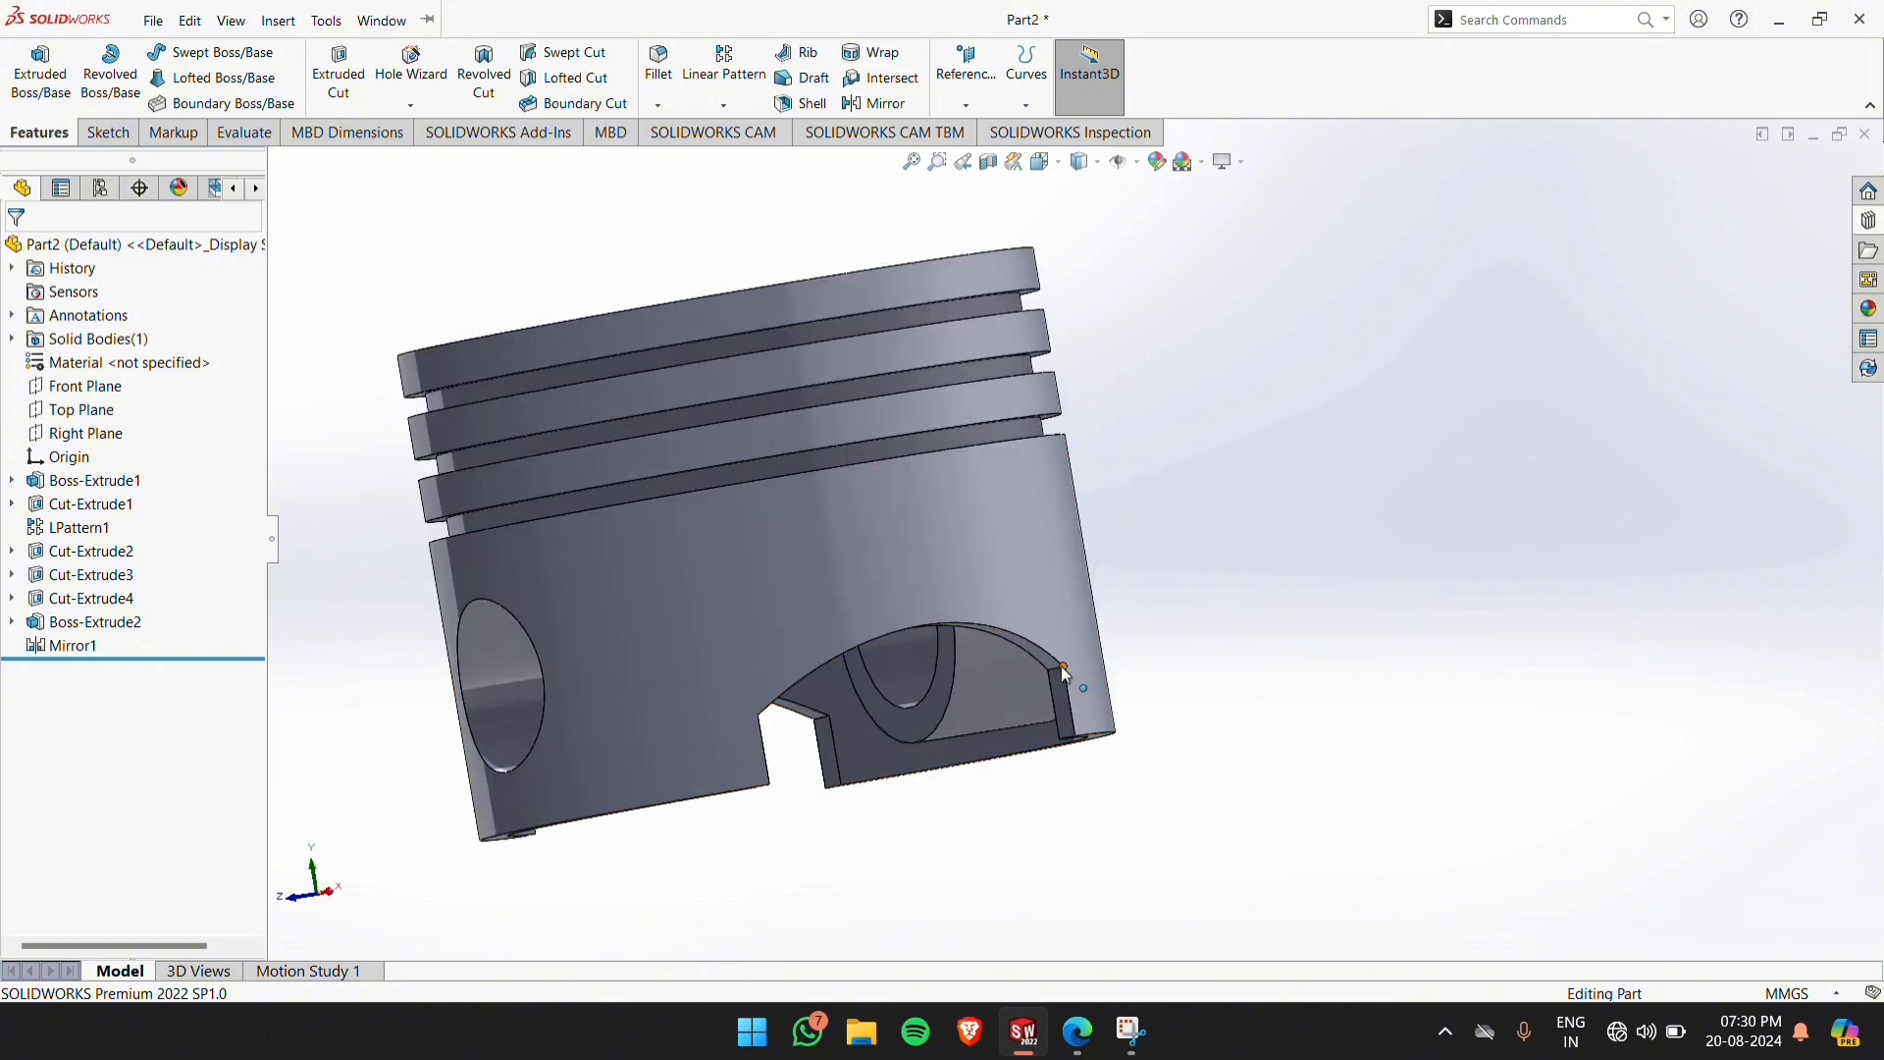
click(1061, 674)
mouse_move(1226, 705)
ctrl+middle_down()
mouse_move(1165, 686)
mouse_move(1142, 647)
mouse_move(291, 463)
ctrl+middle_up()
ctrl+click(360, 509)
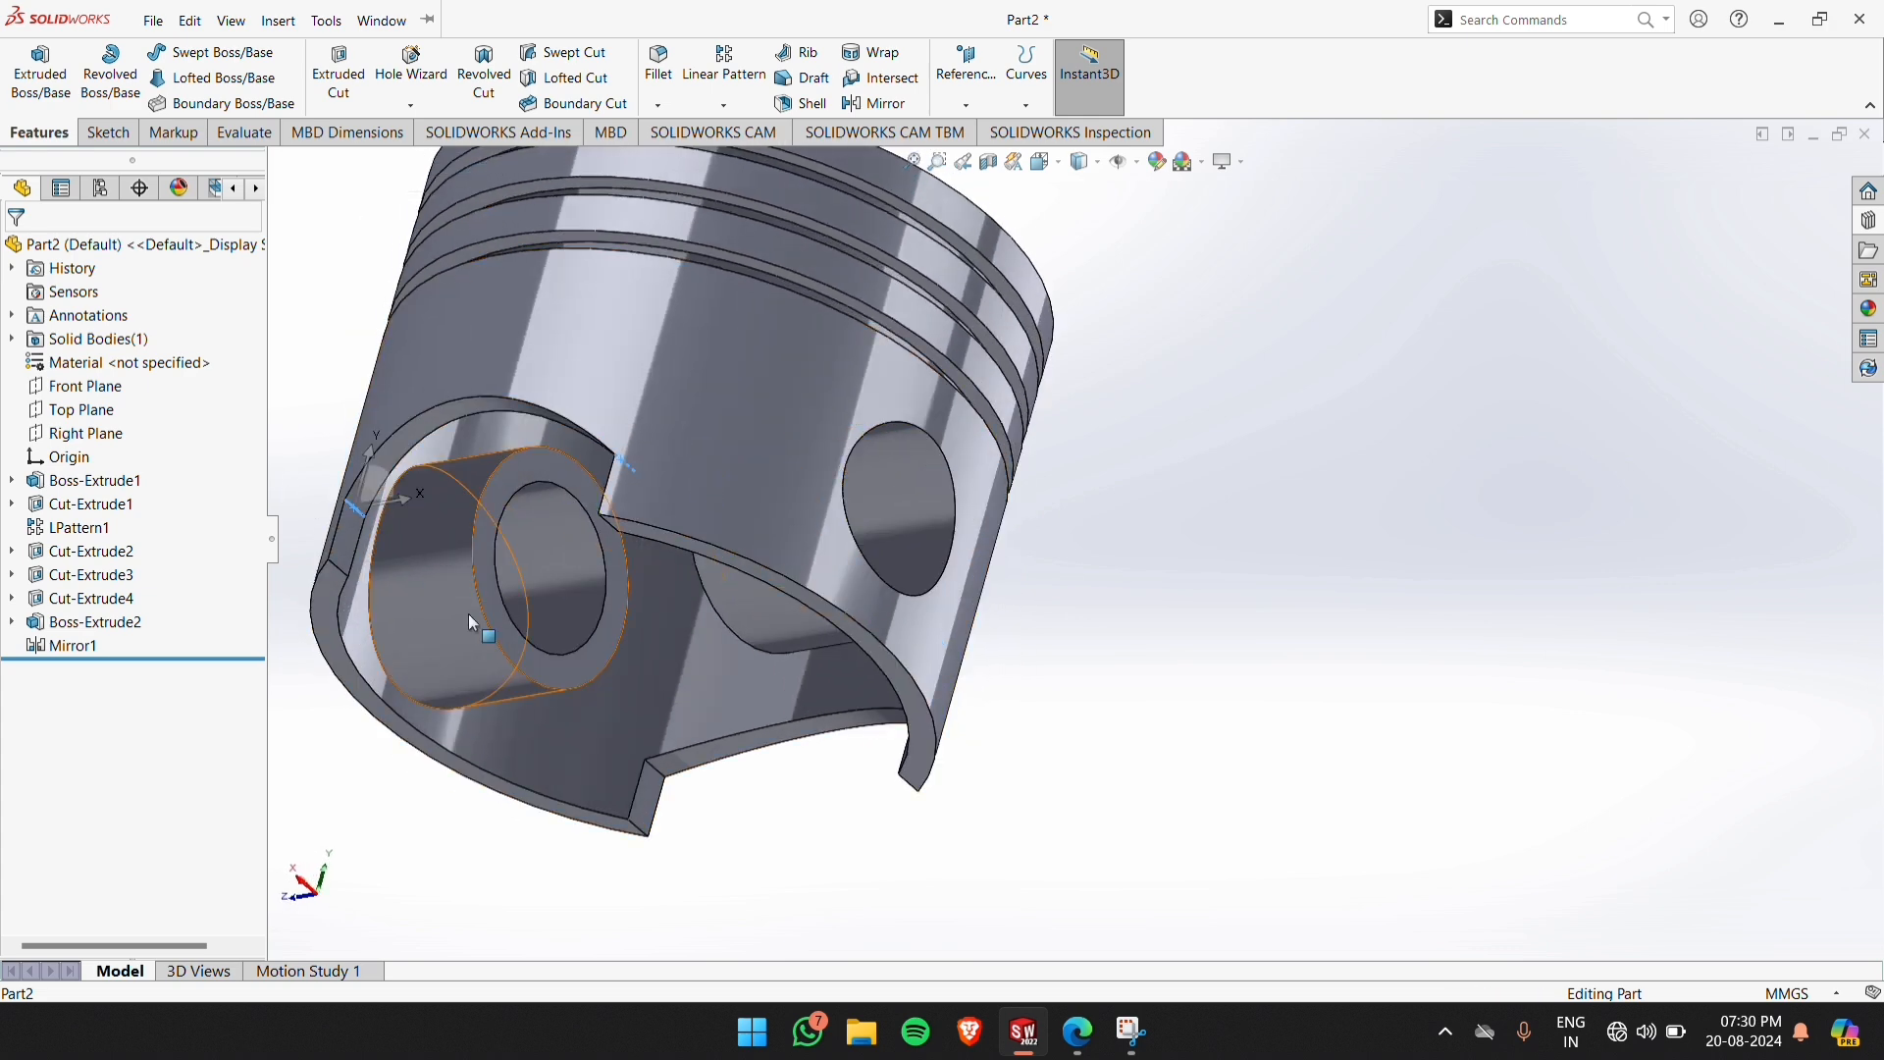
ctrl+click(665, 781)
middle_drag(728, 787, 884, 790)
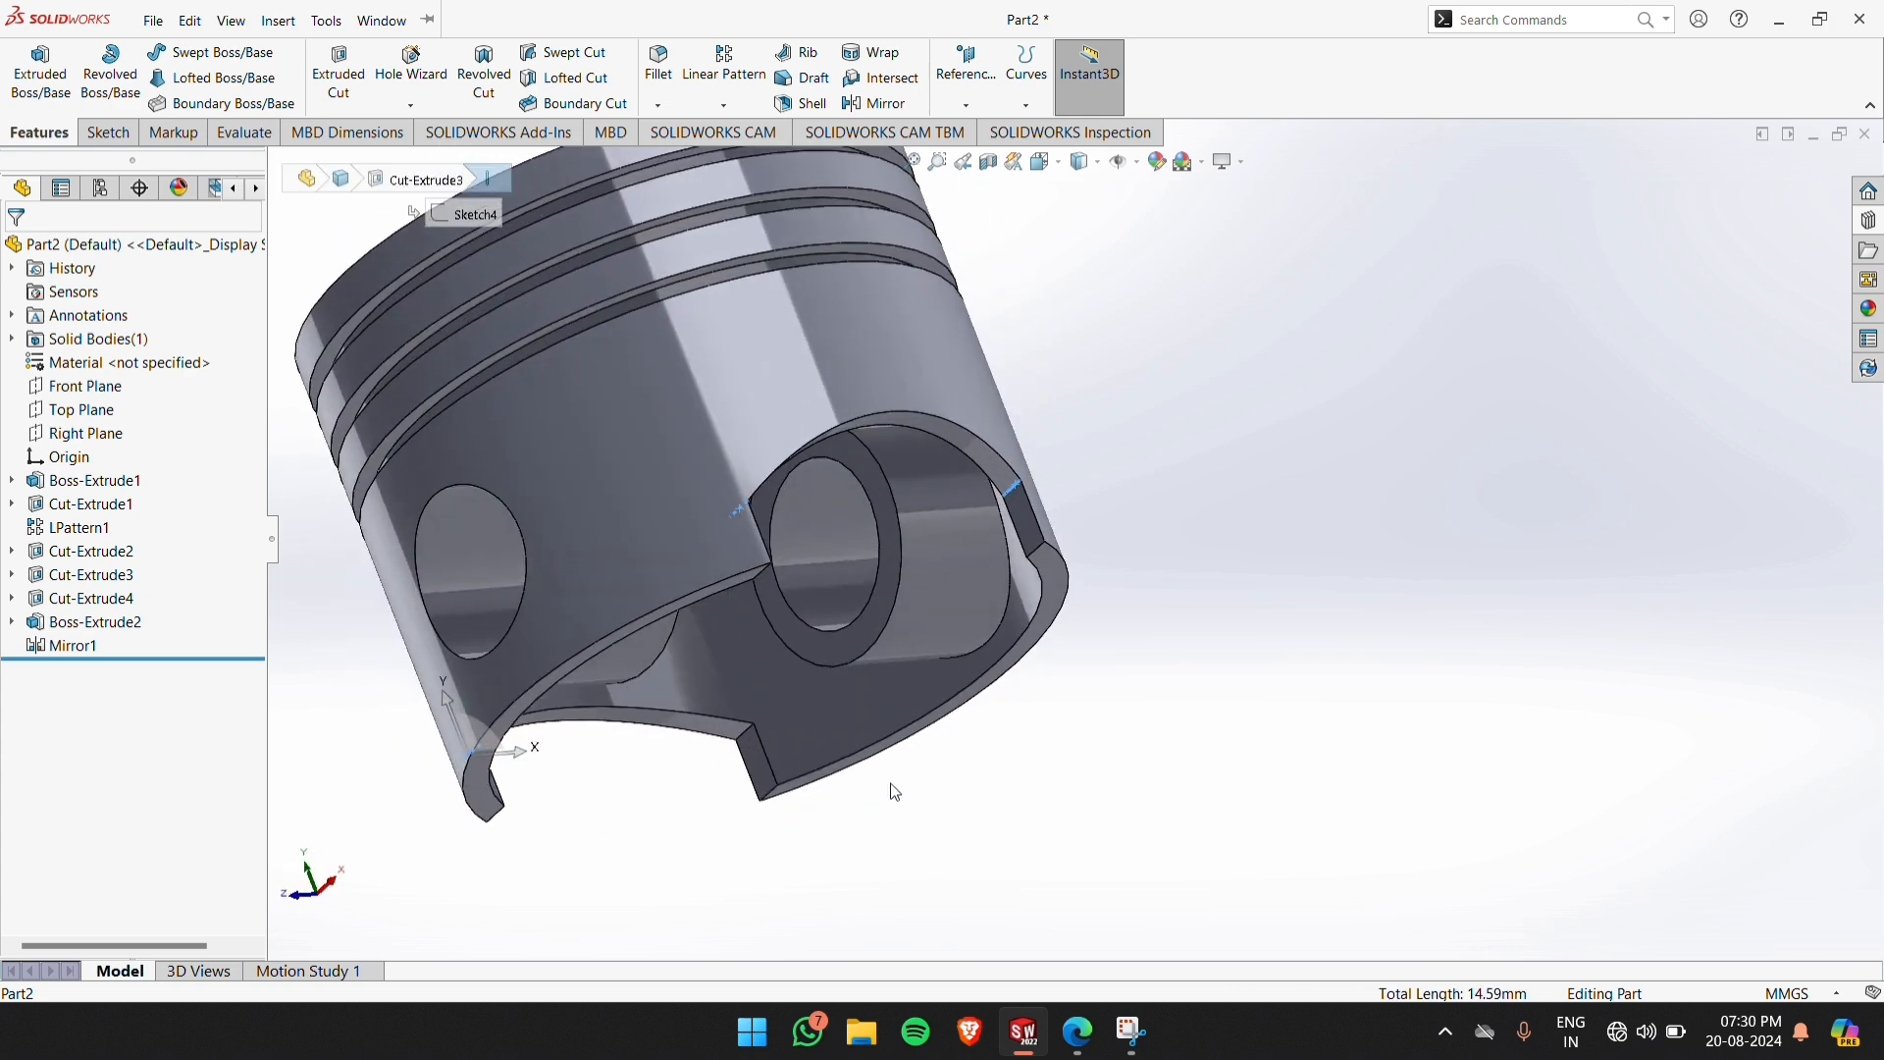
ctrl+click(746, 738)
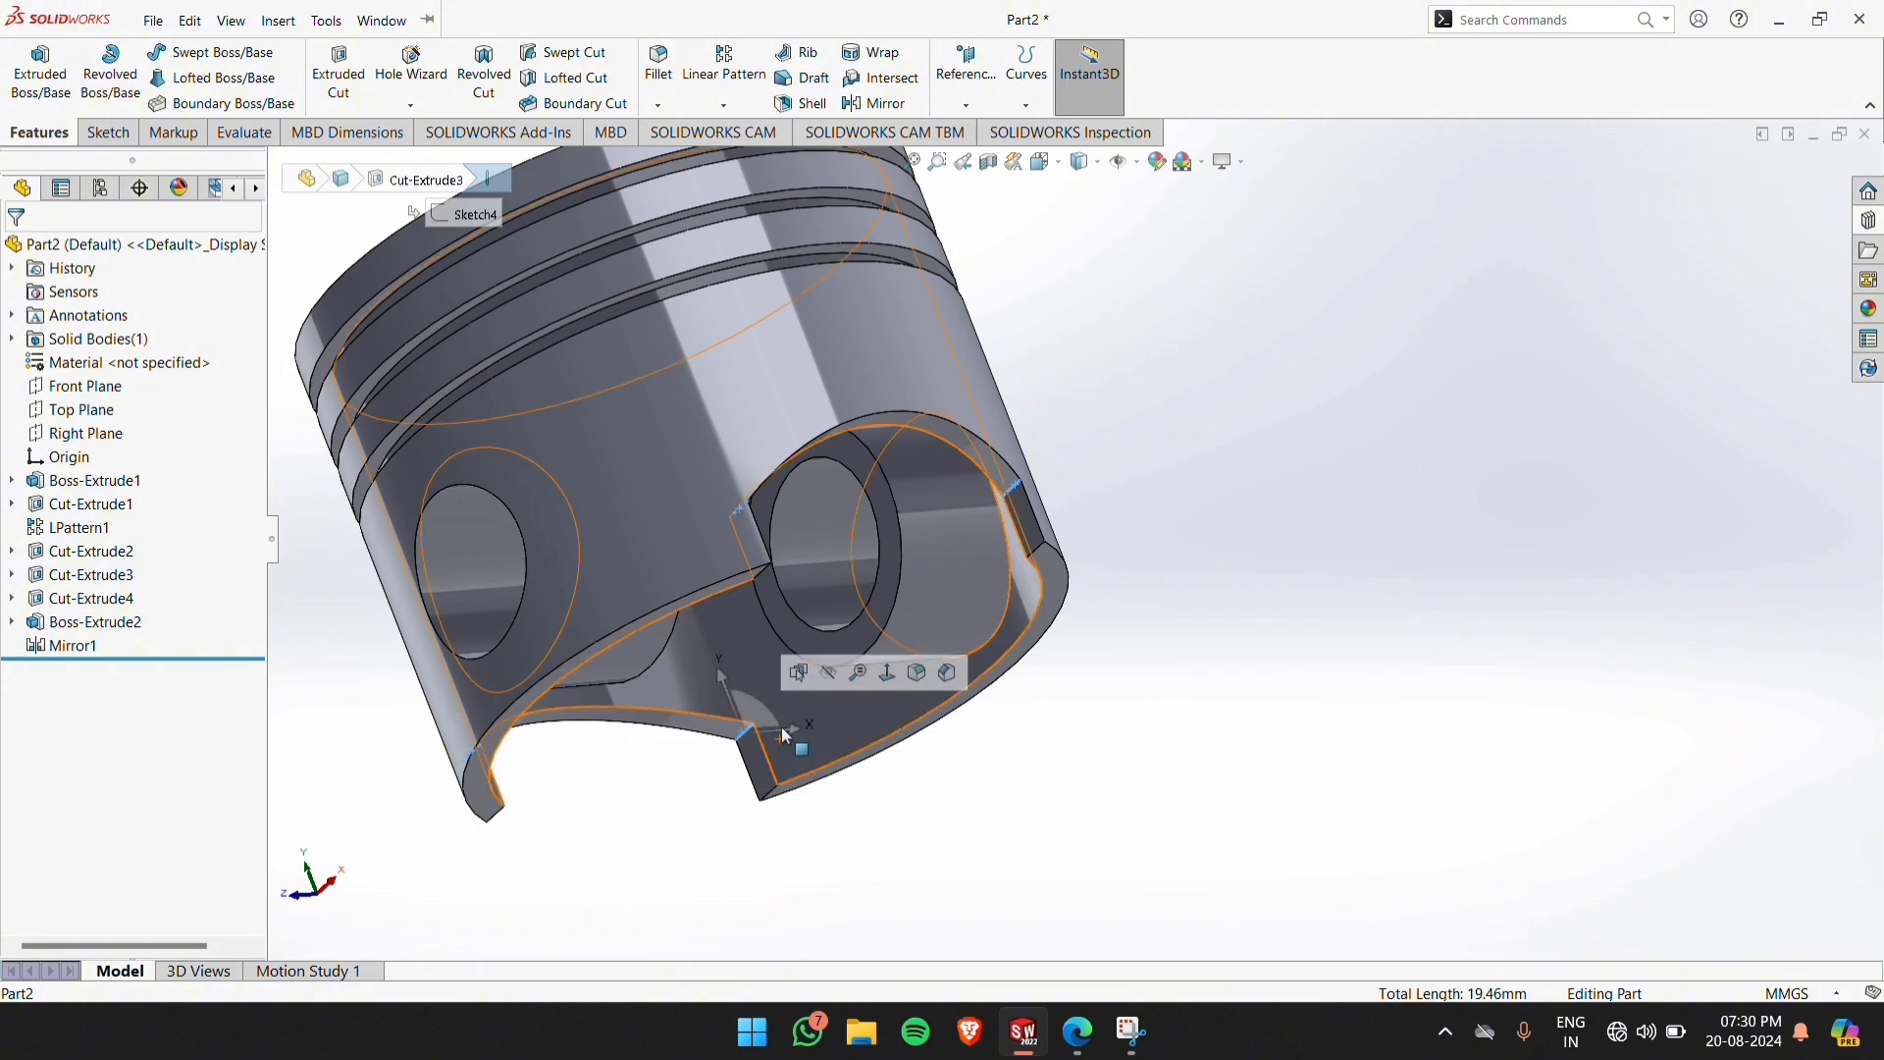
click(676, 78)
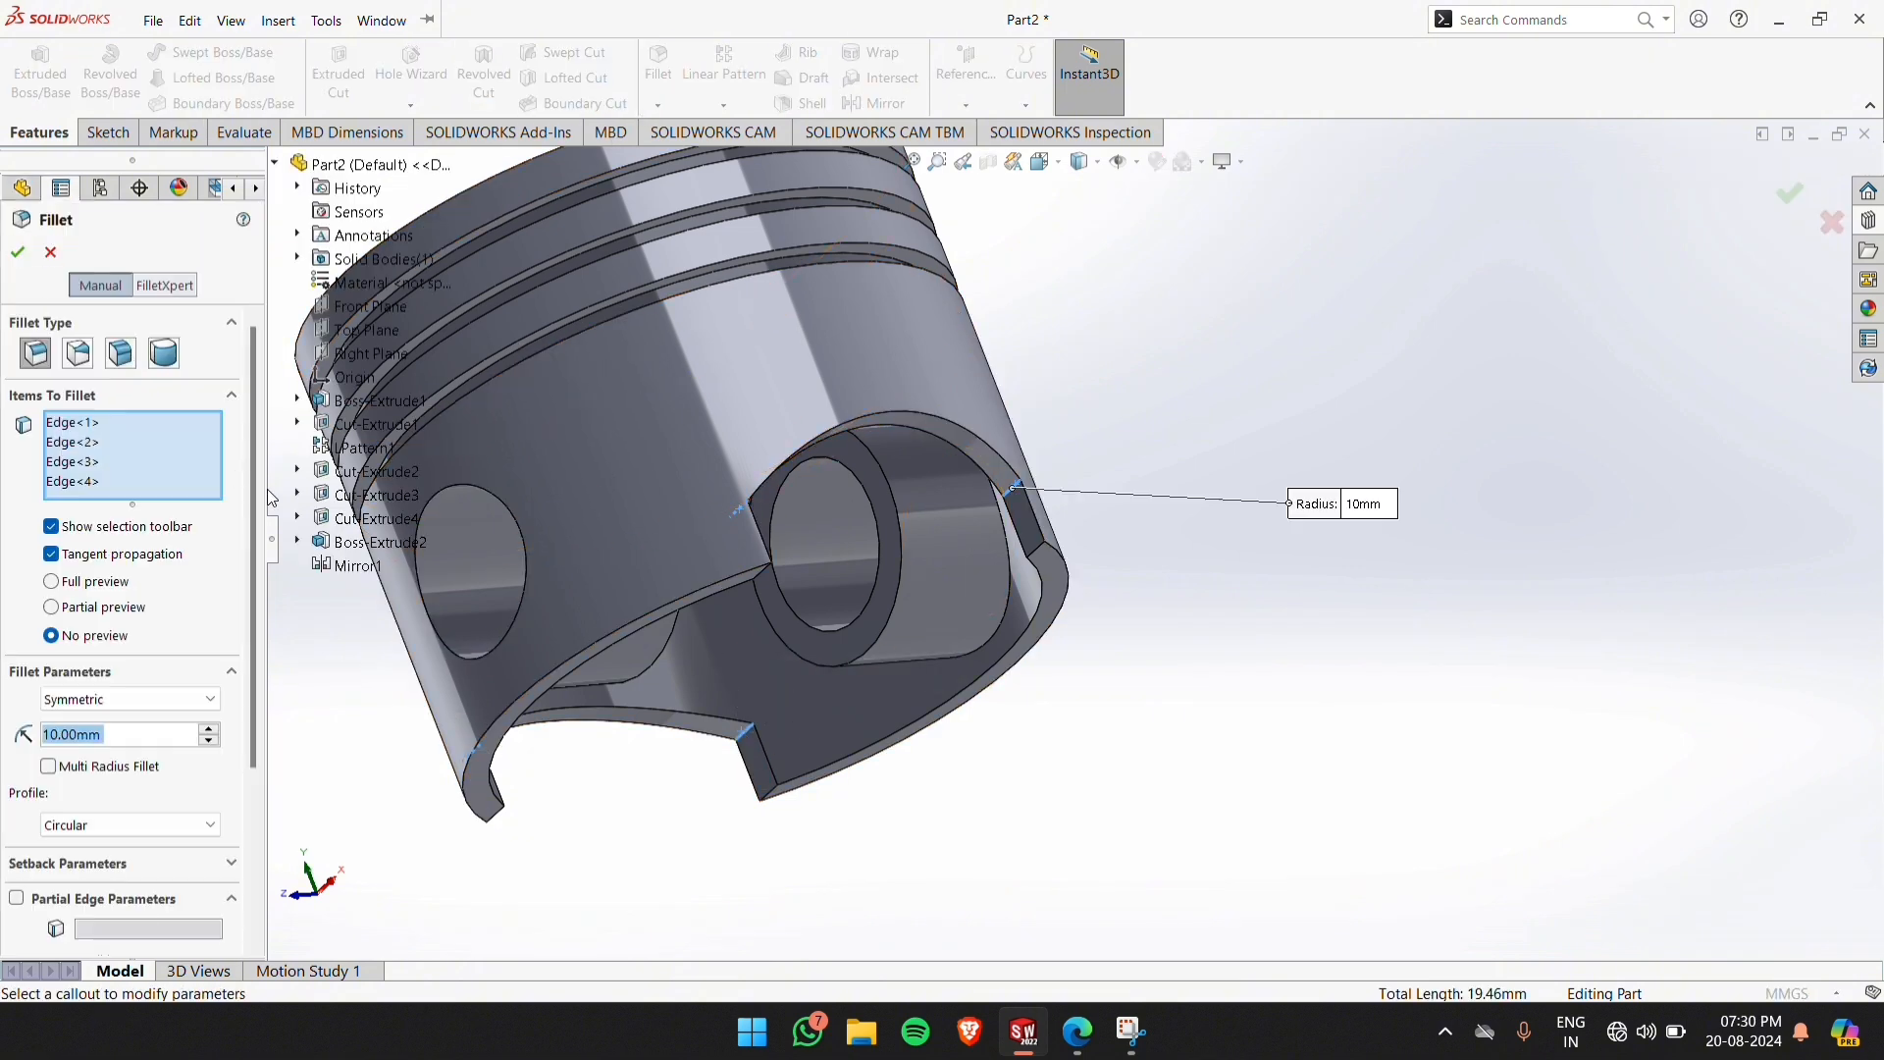
middle_drag(1226, 393, 1103, 535)
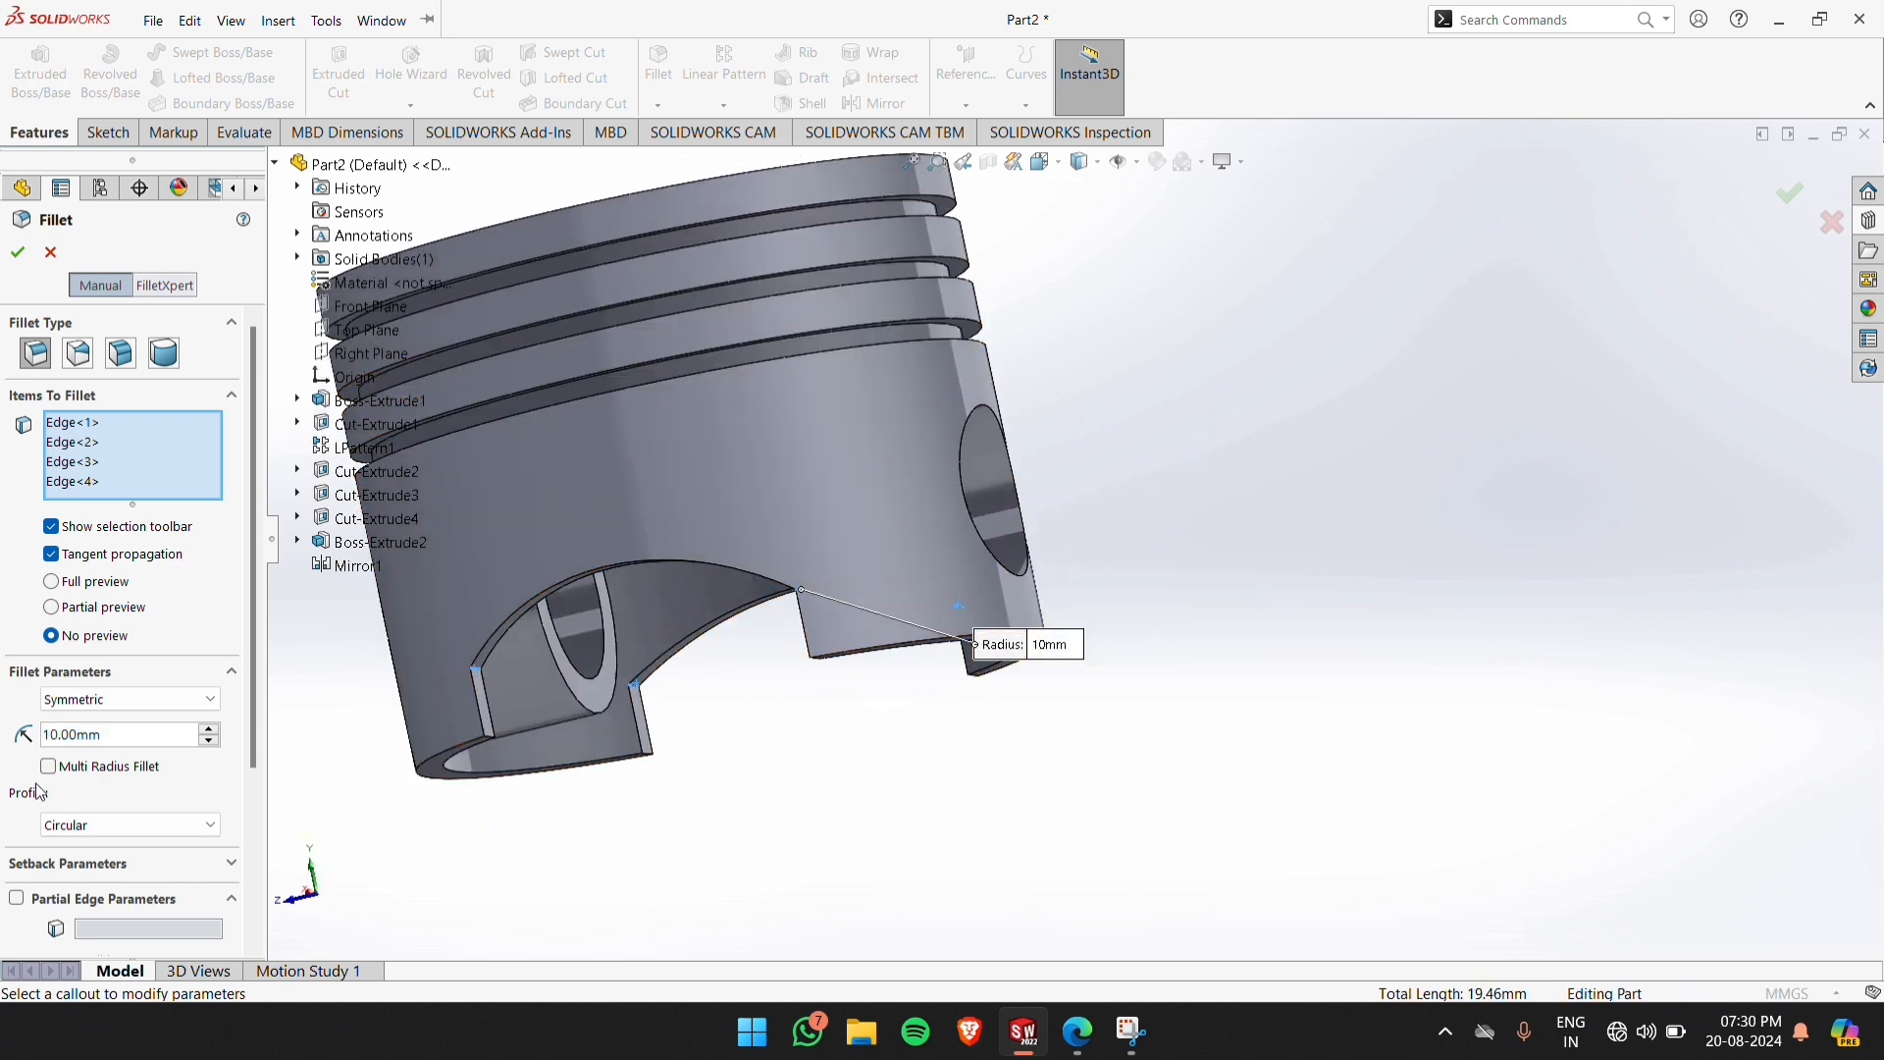
drag(104, 738, 53, 741)
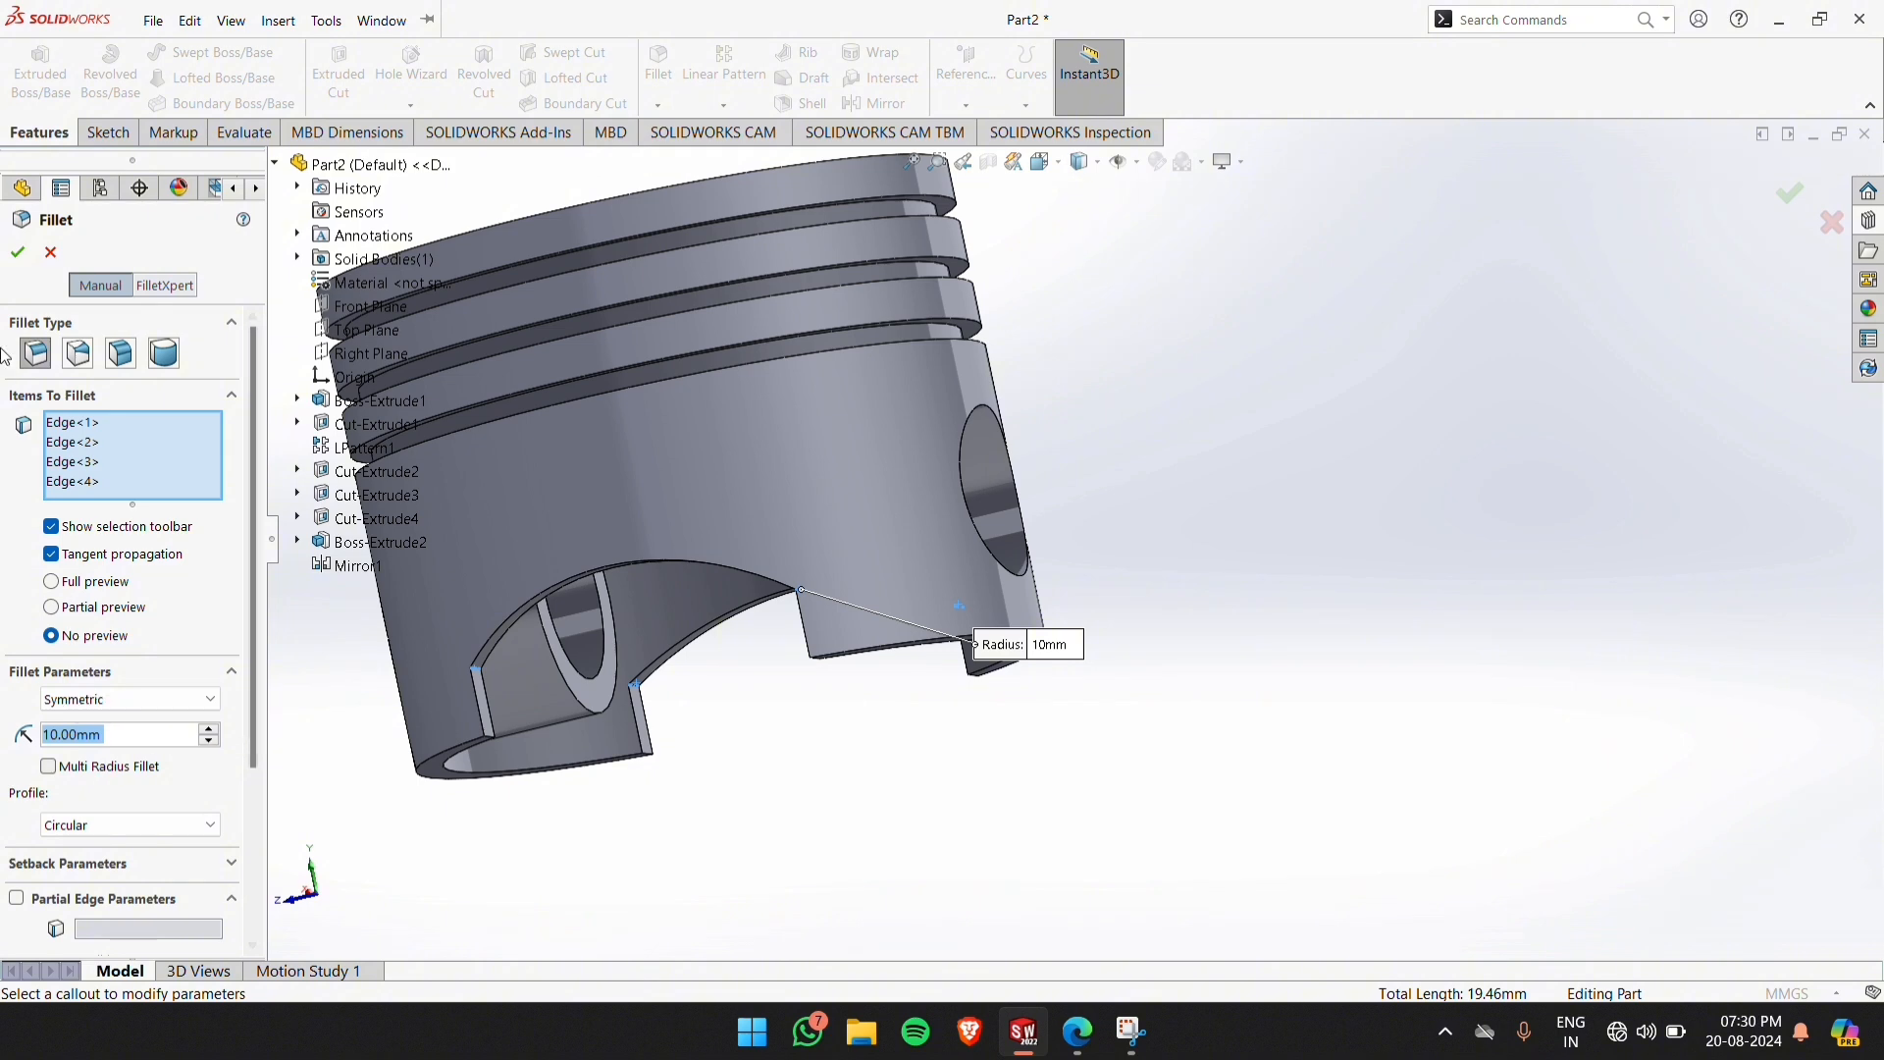
click(17, 252)
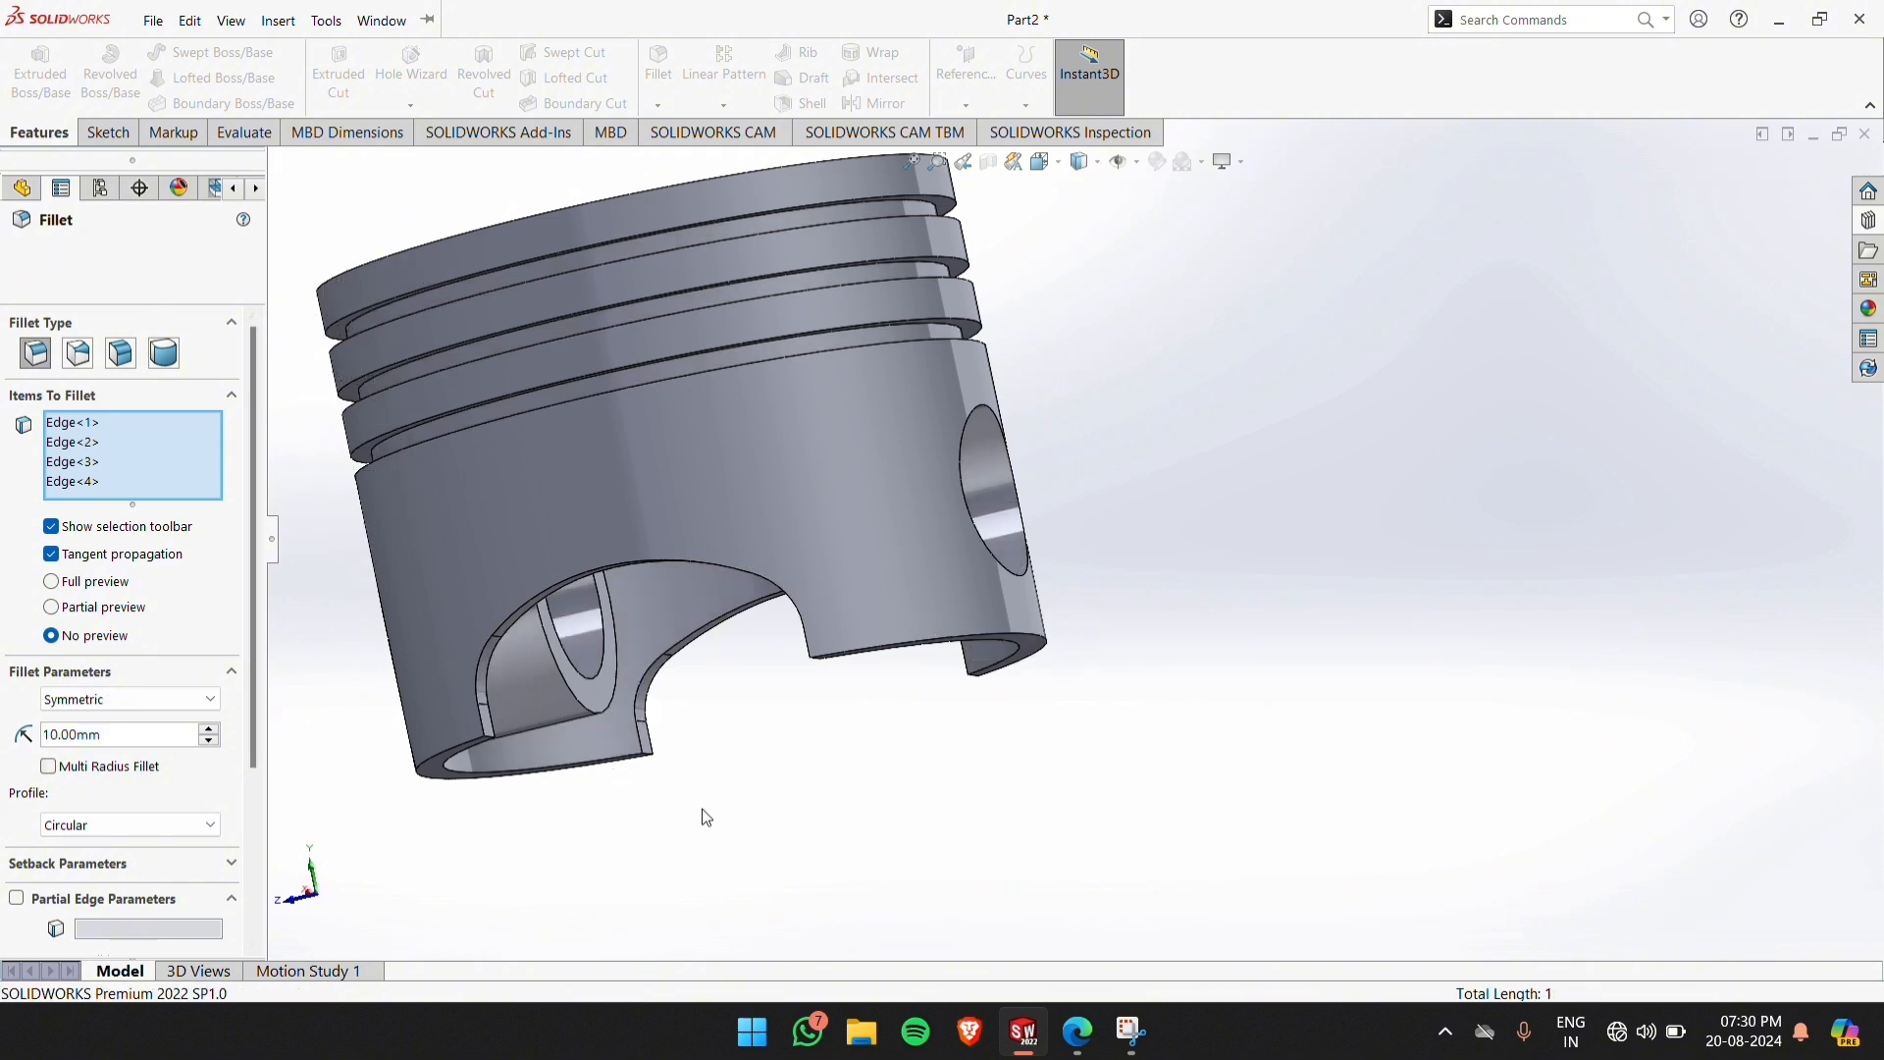
Add a 5 mm high Dome feature to the piston's flat crown face
middle_drag(790, 815, 1086, 445)
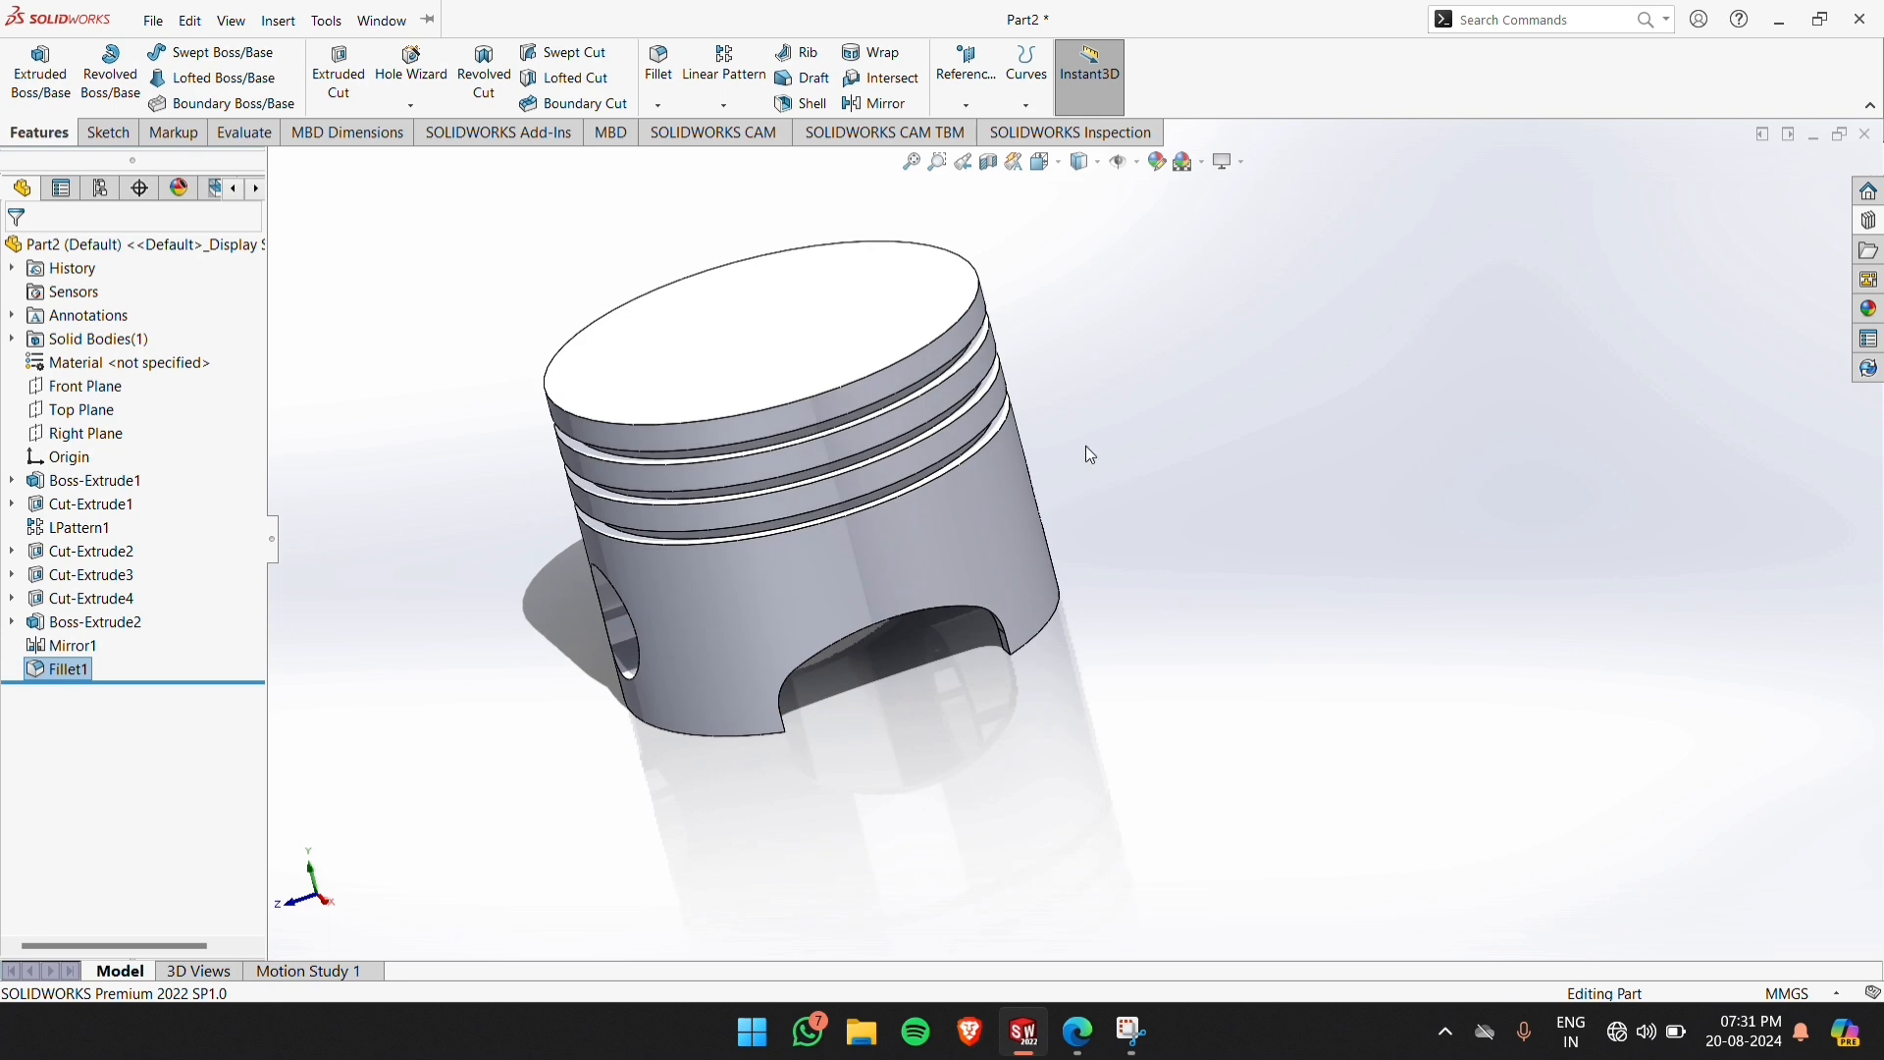
click(780, 290)
click(427, 248)
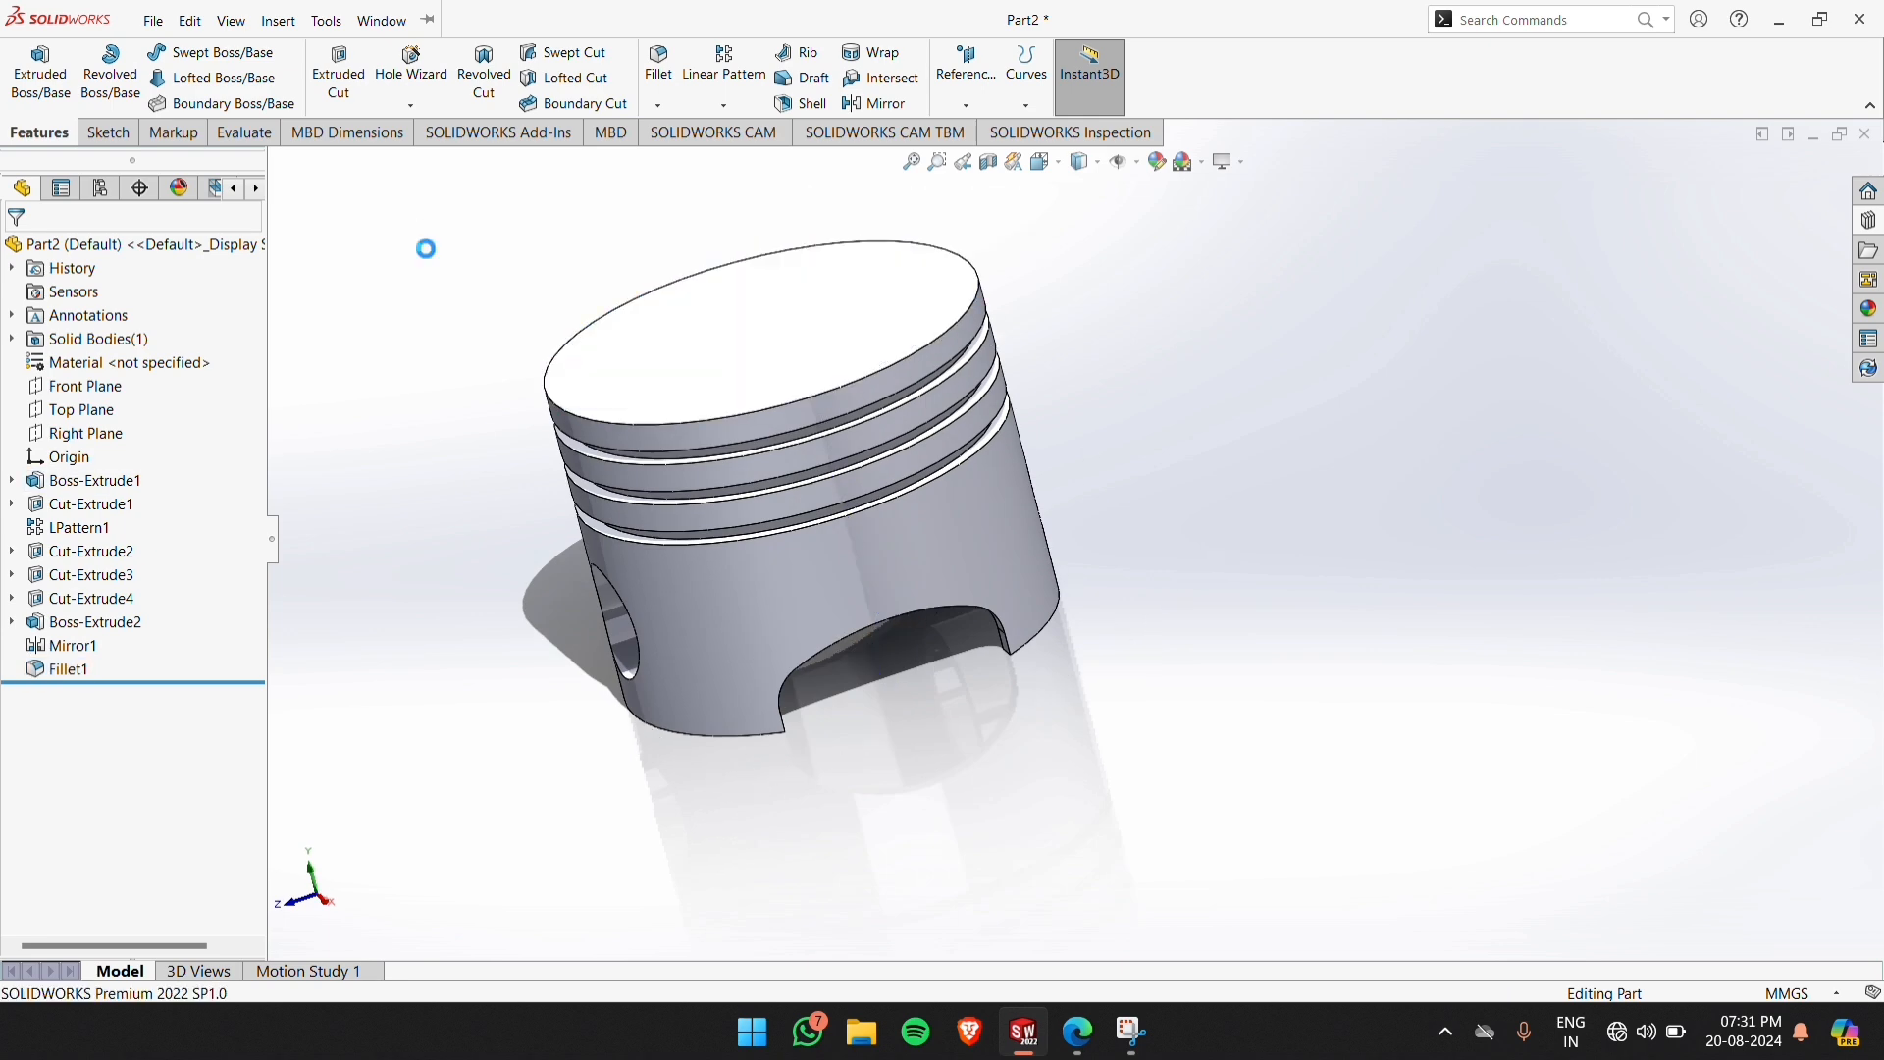
click(278, 24)
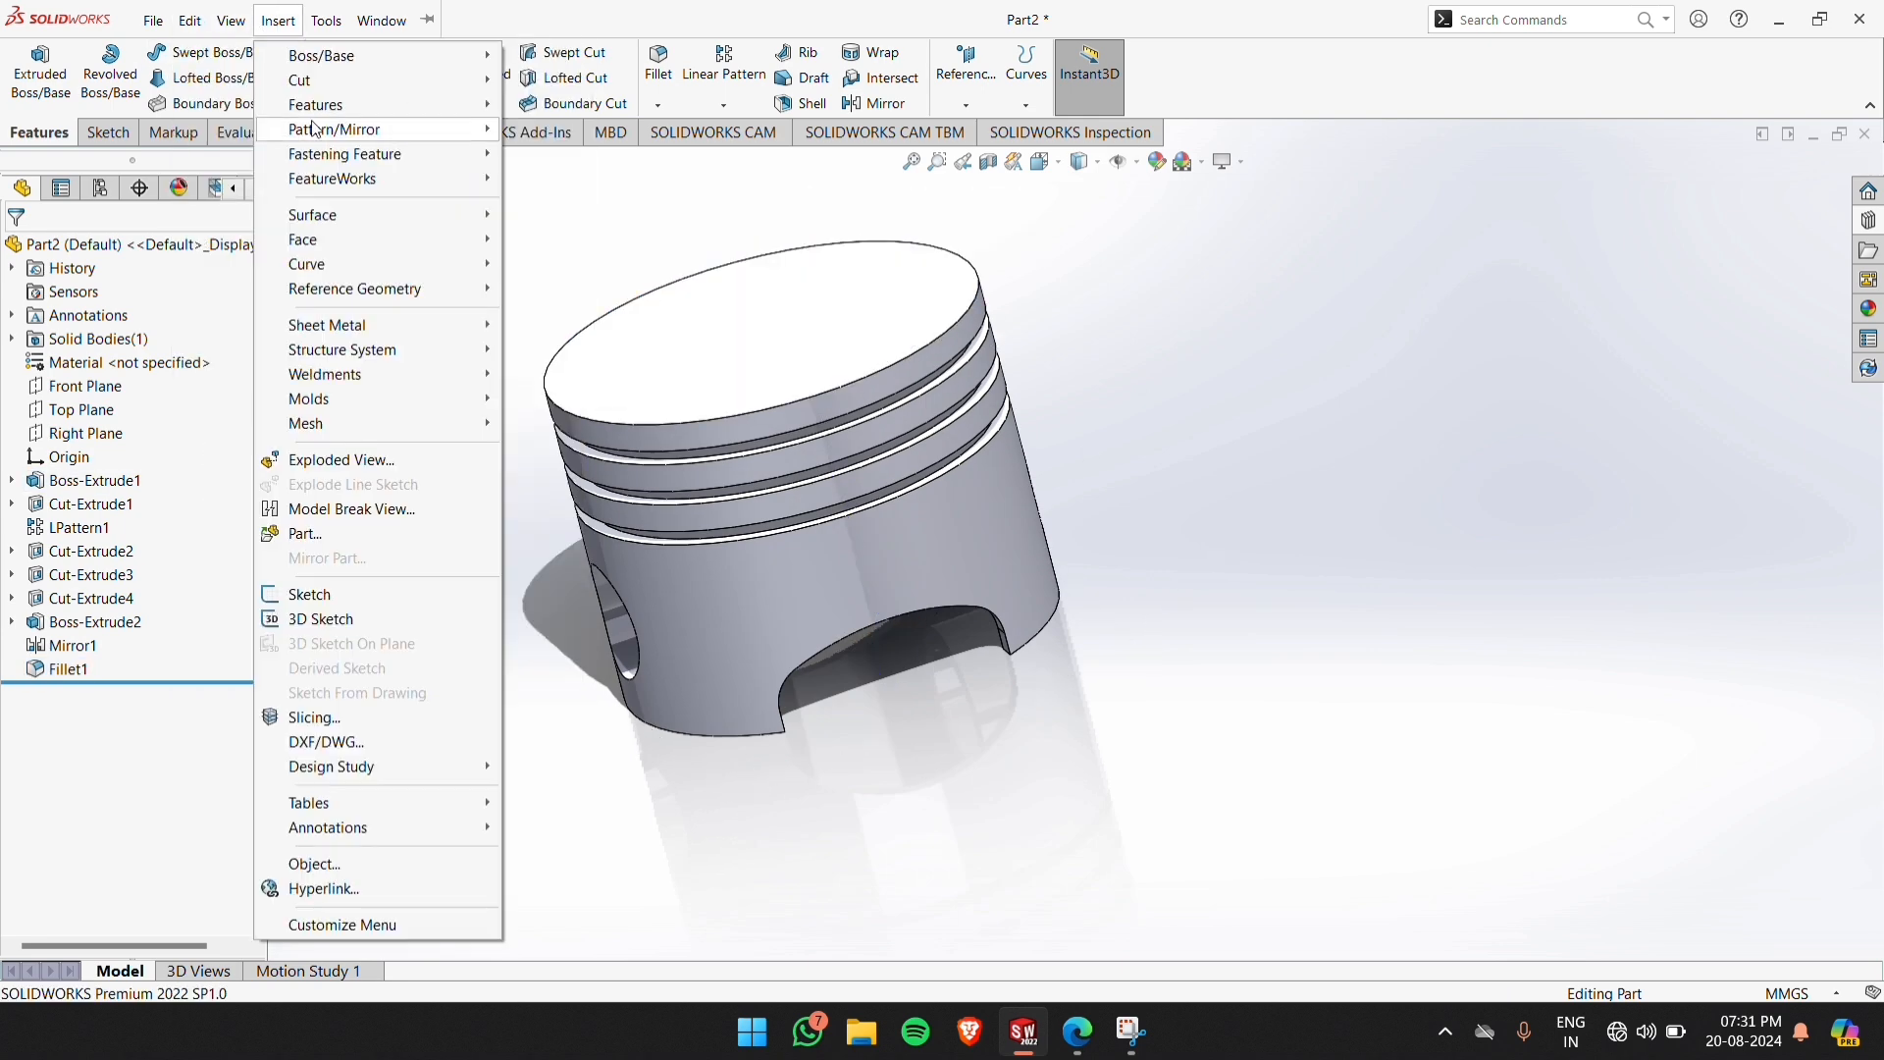
mouse_move(334, 110)
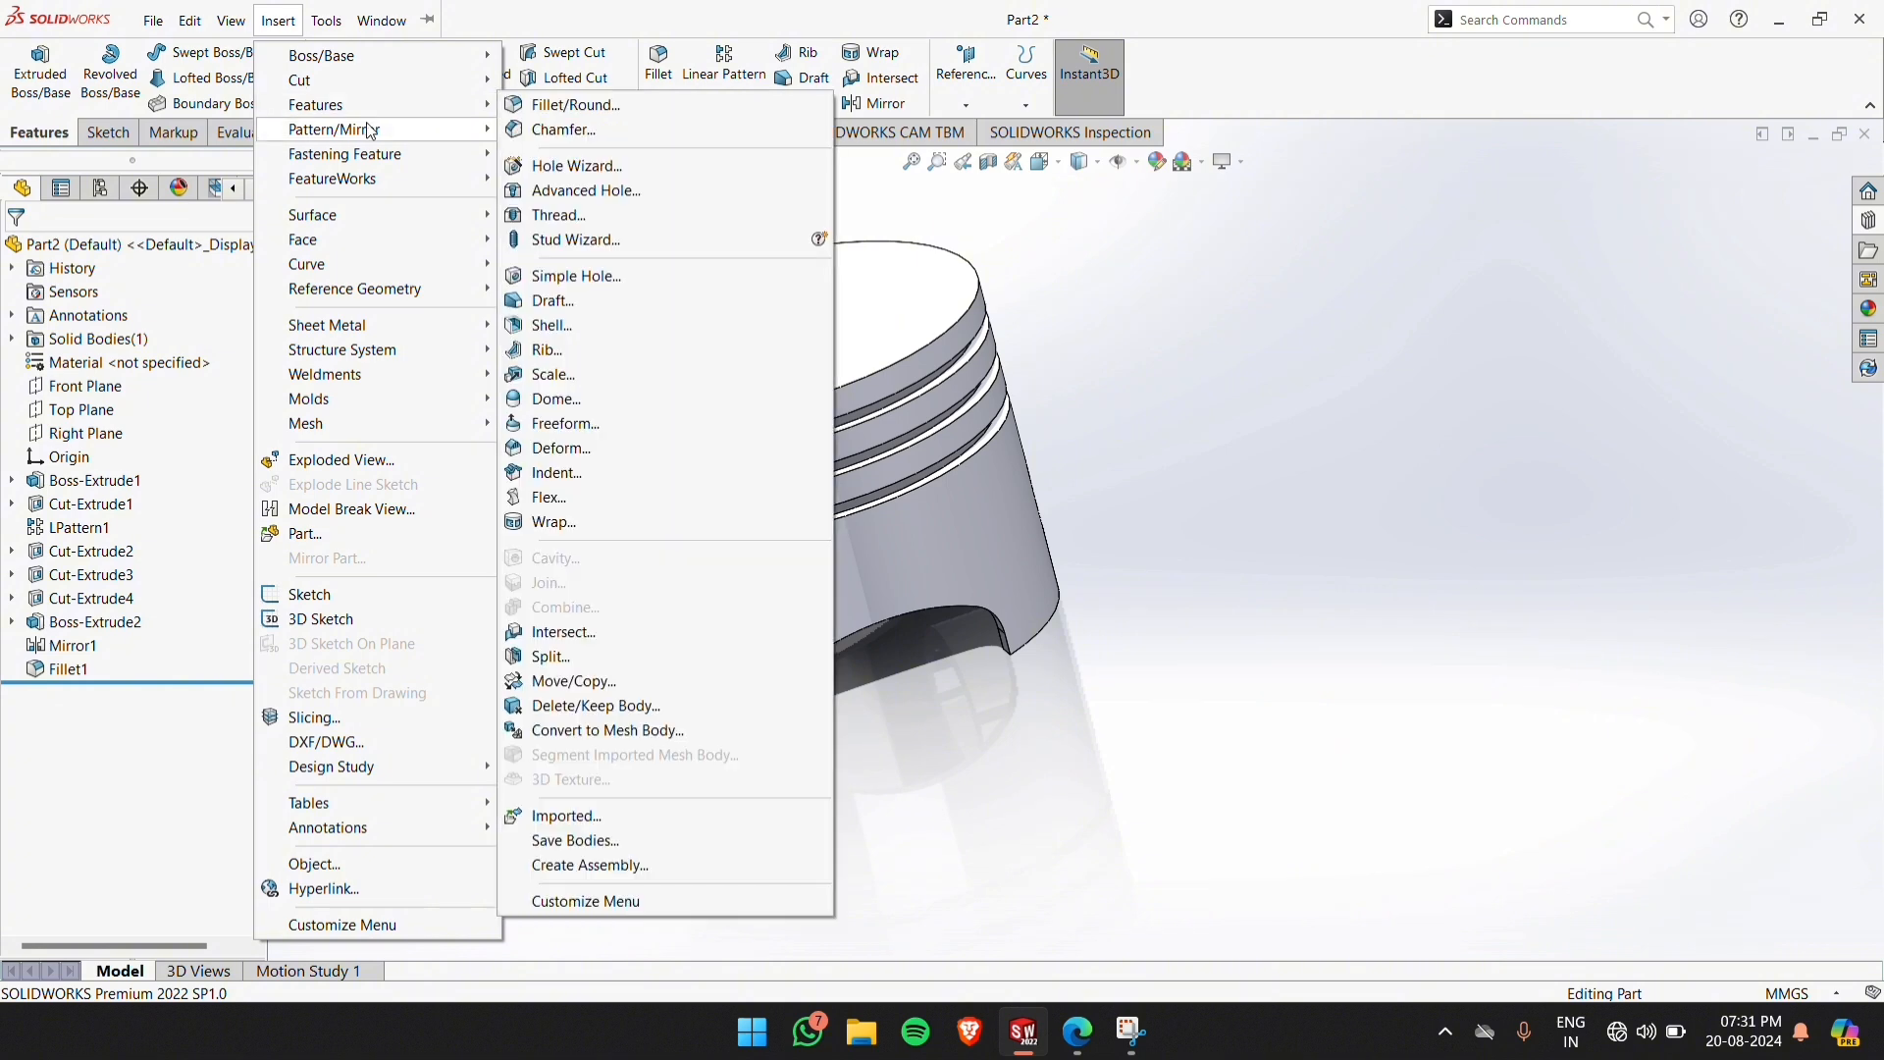
click(554, 402)
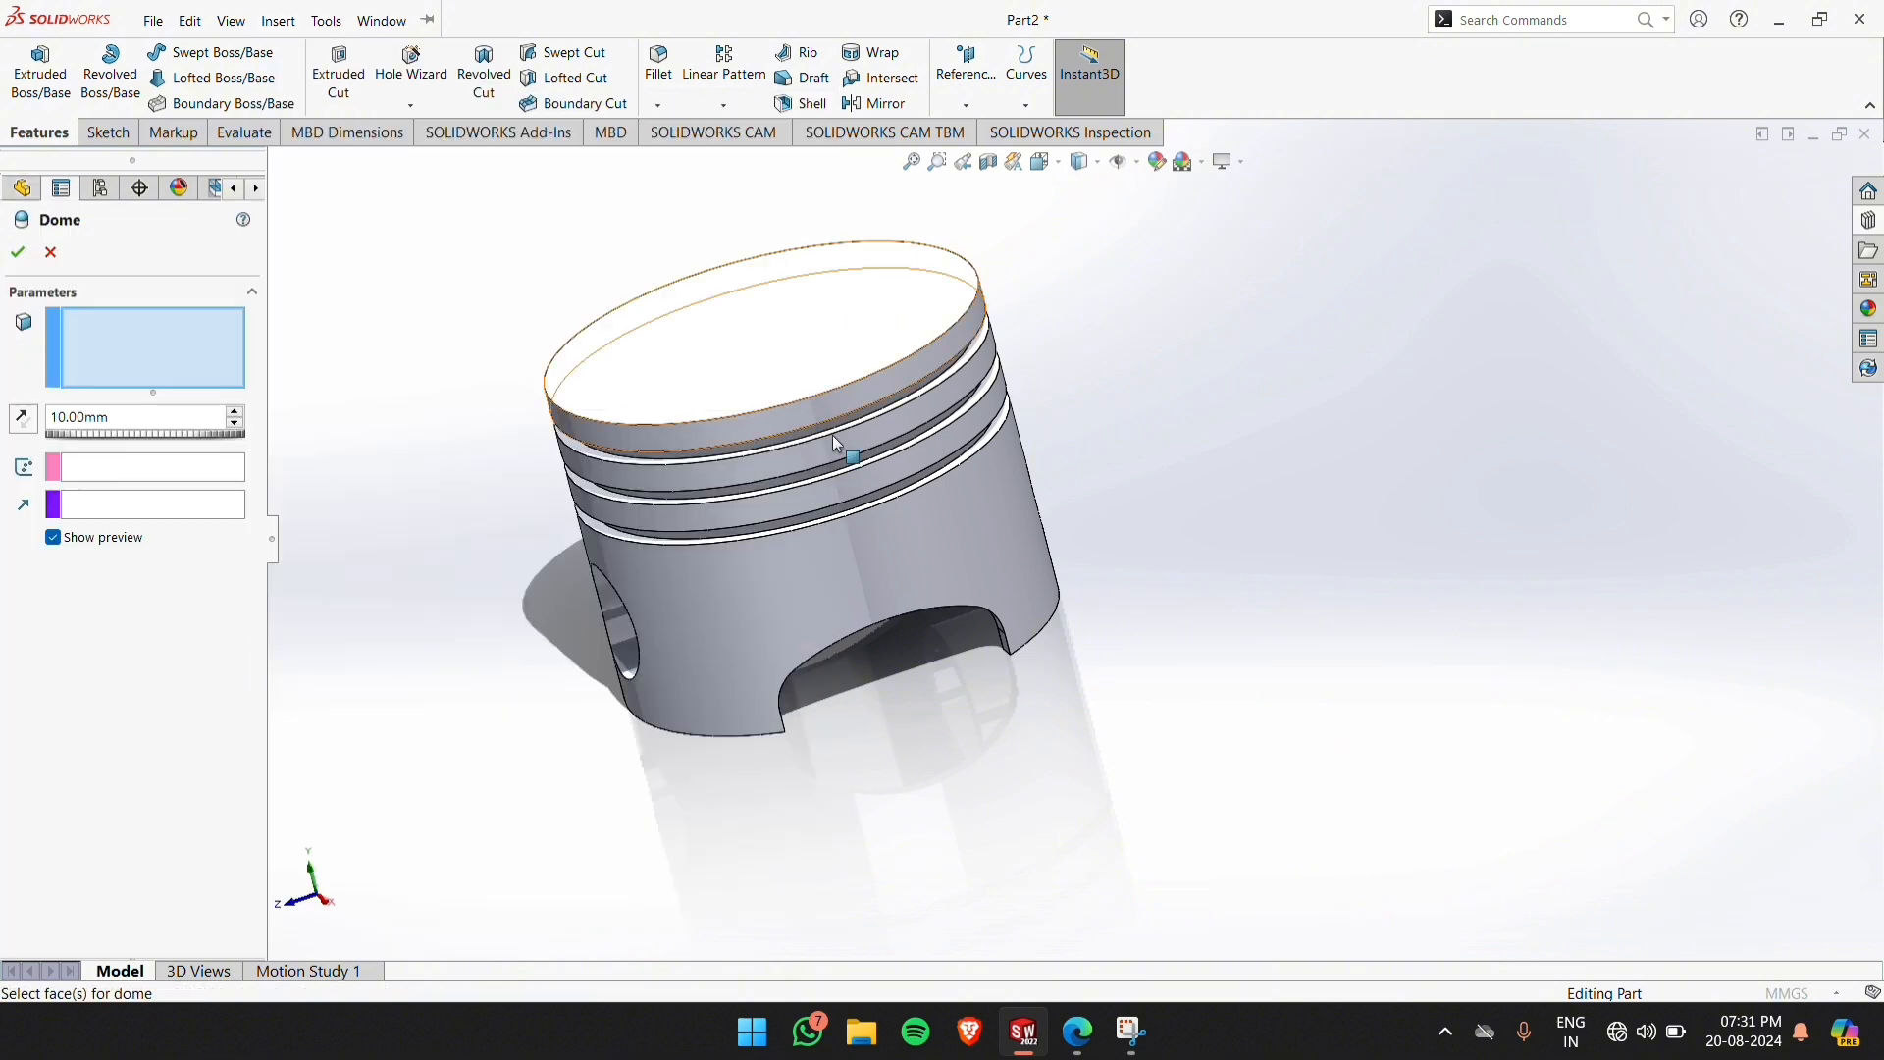
click(786, 337)
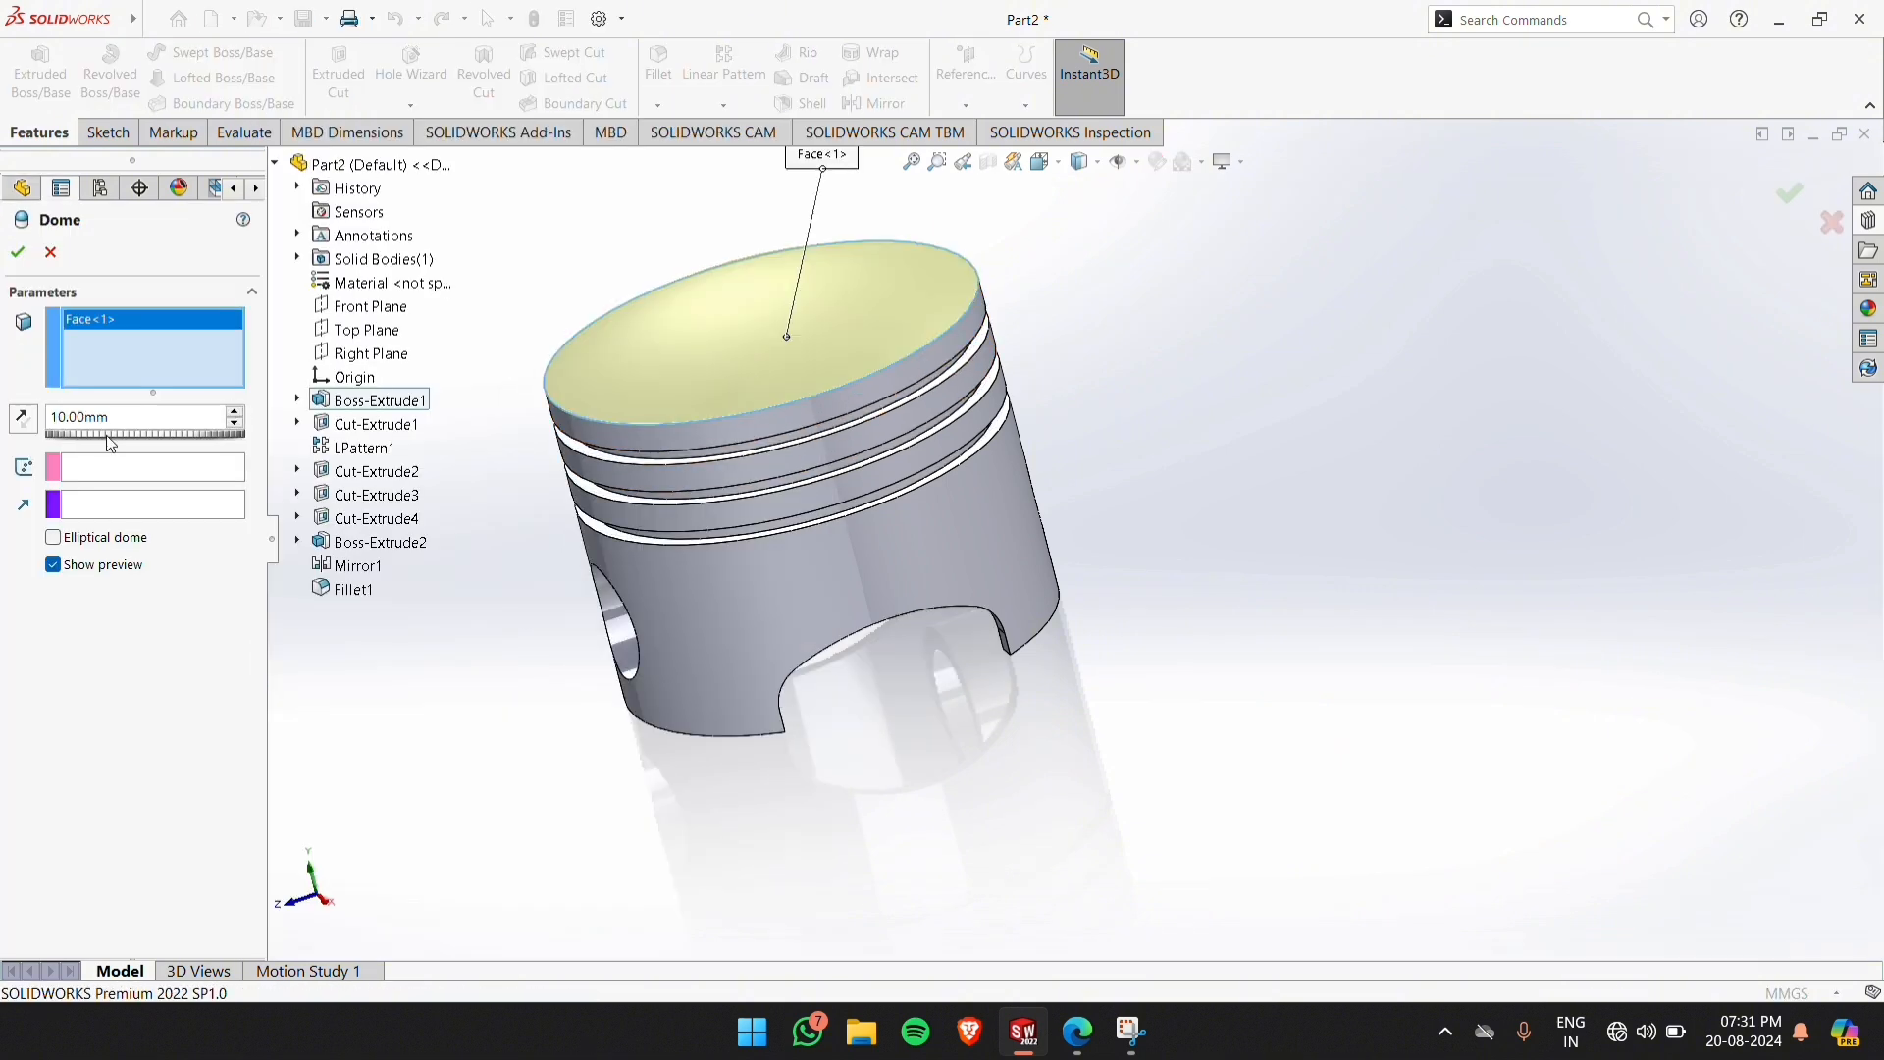
drag(110, 418, 47, 422)
text(5)
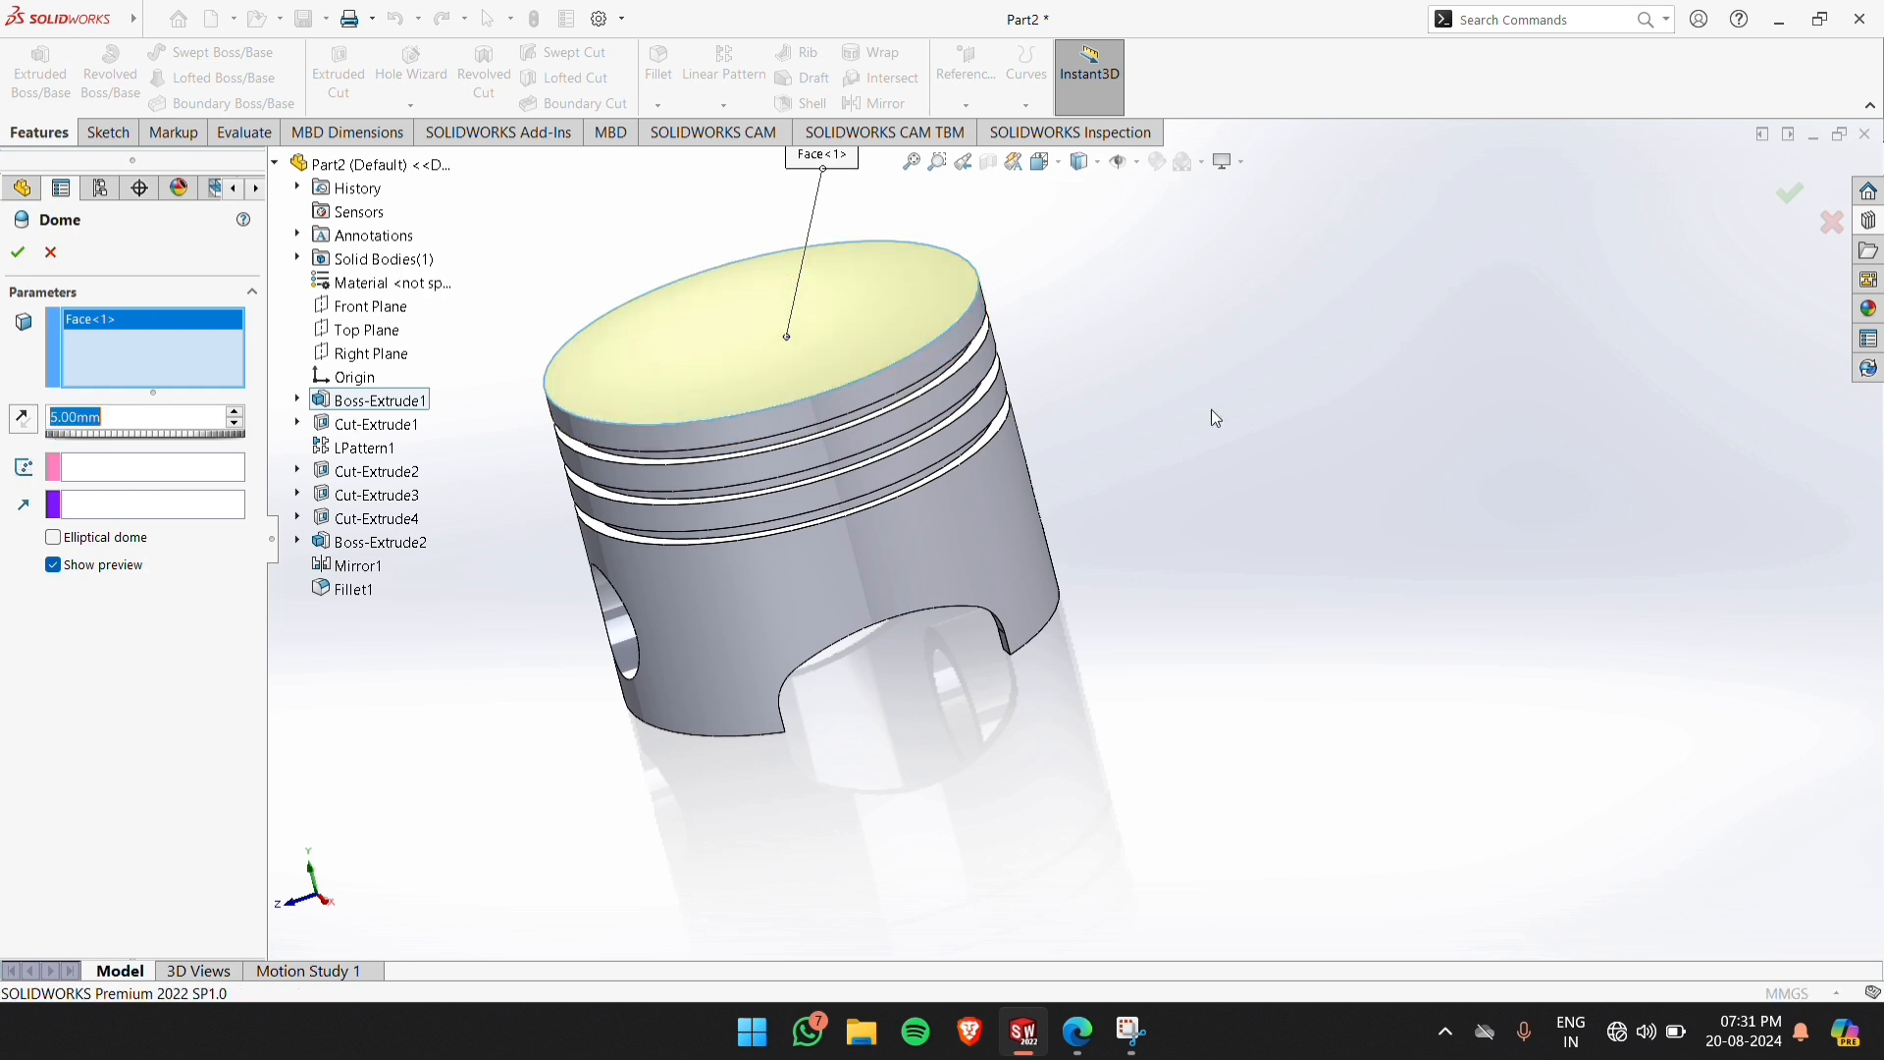
middle_drag(1171, 388, 1174, 391)
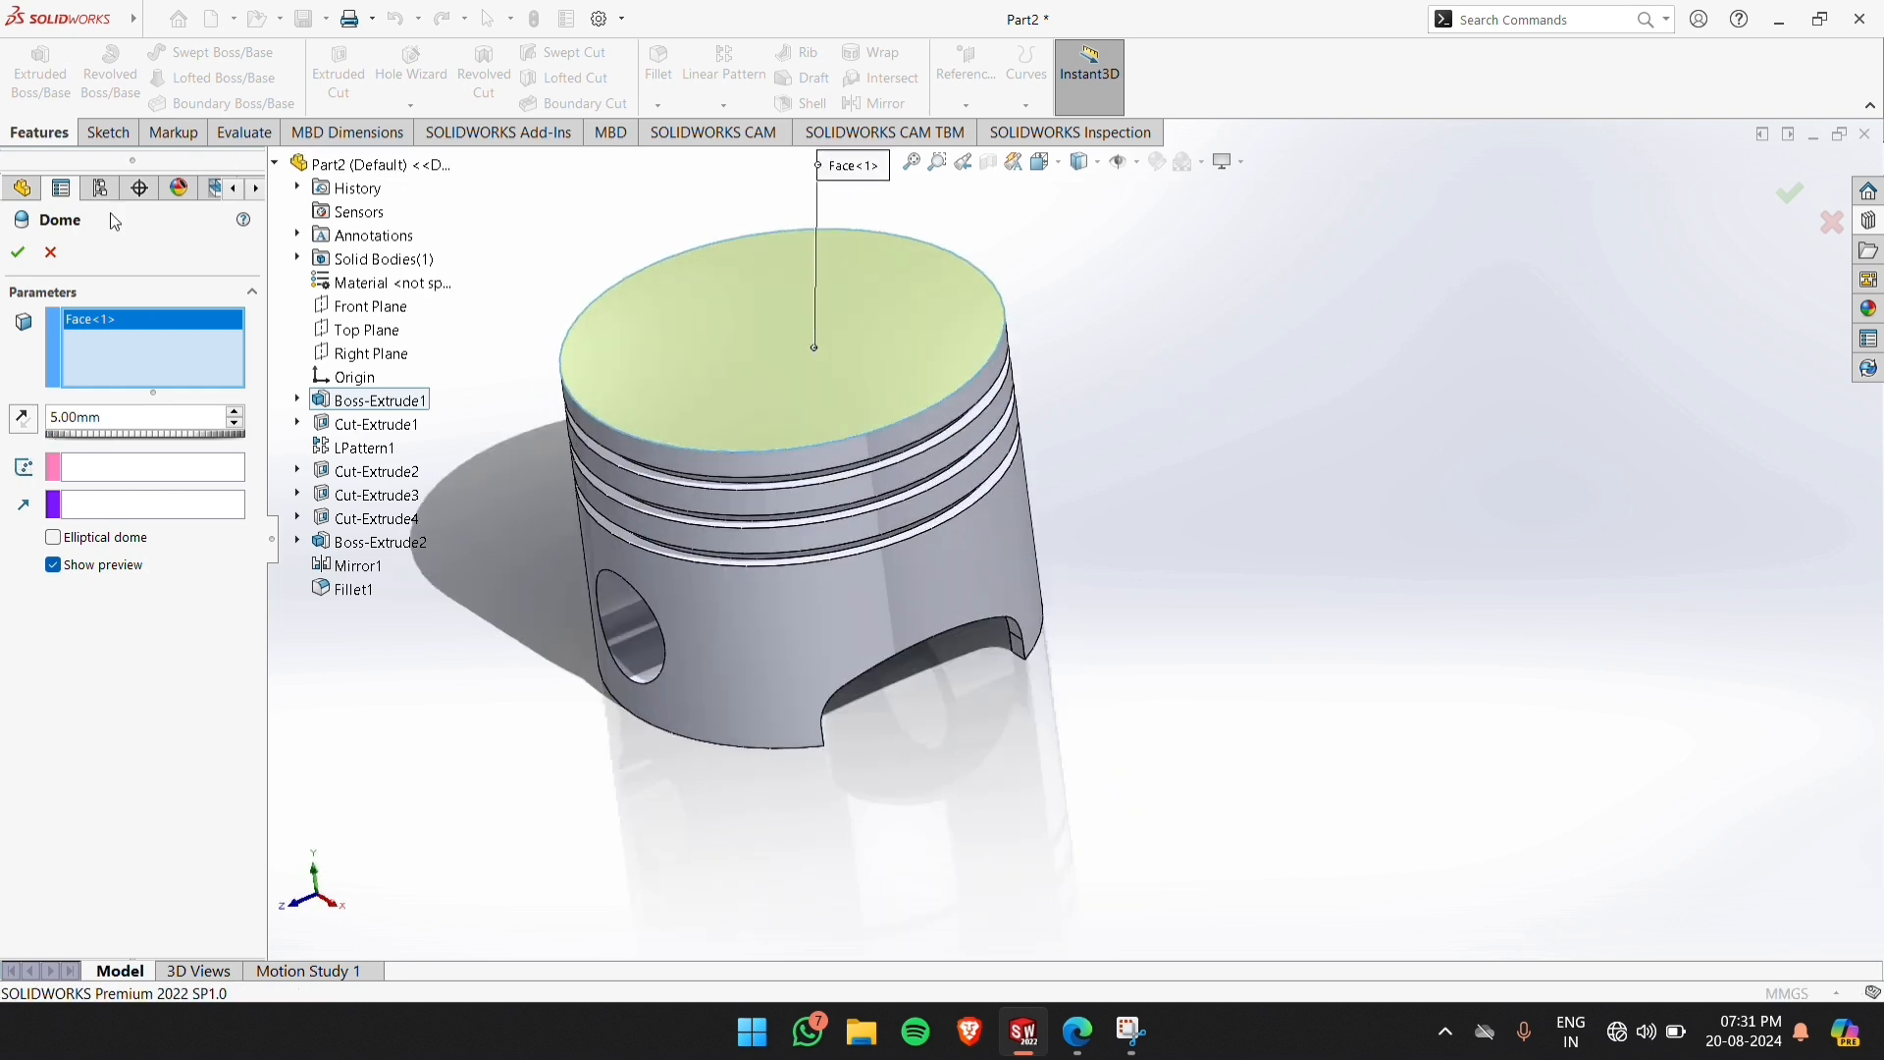
click(18, 256)
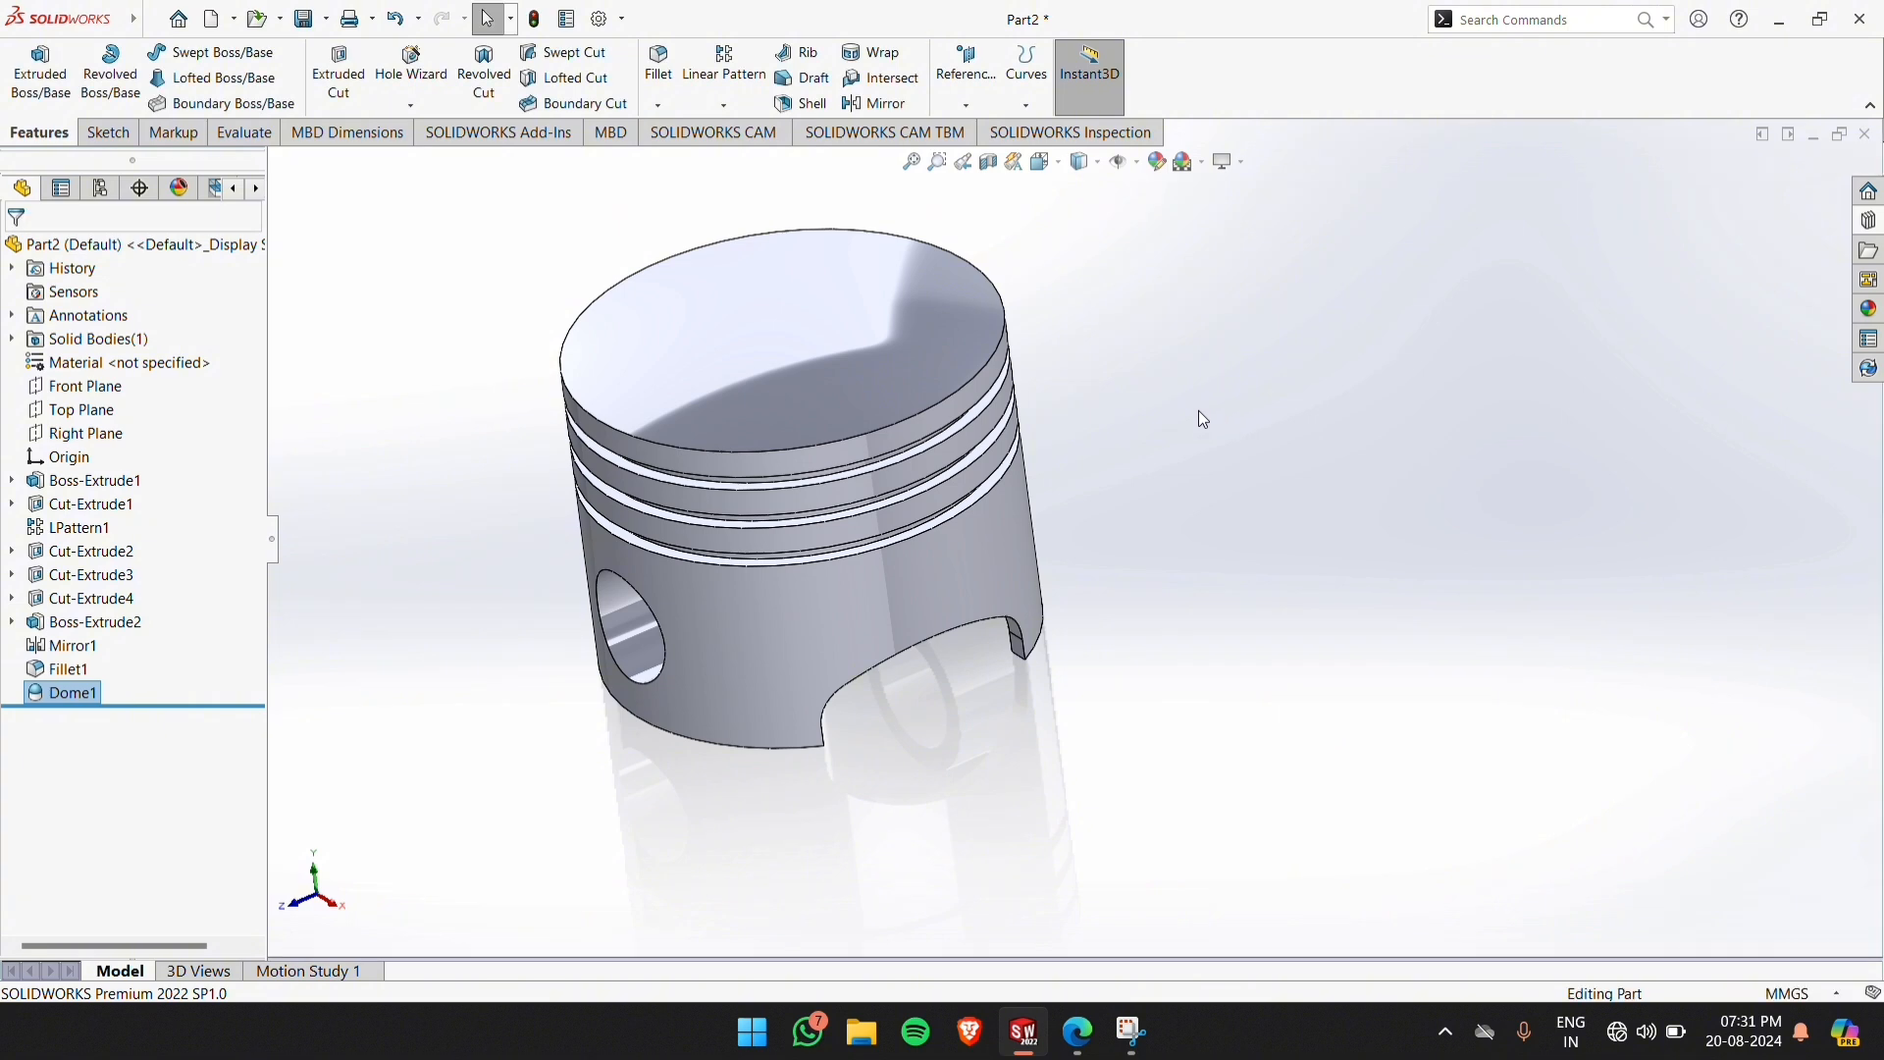
Set the isometric view and save the piston part as a STEP AP203 file named pis in Documents
middle_drag(1199, 410, 1235, 438)
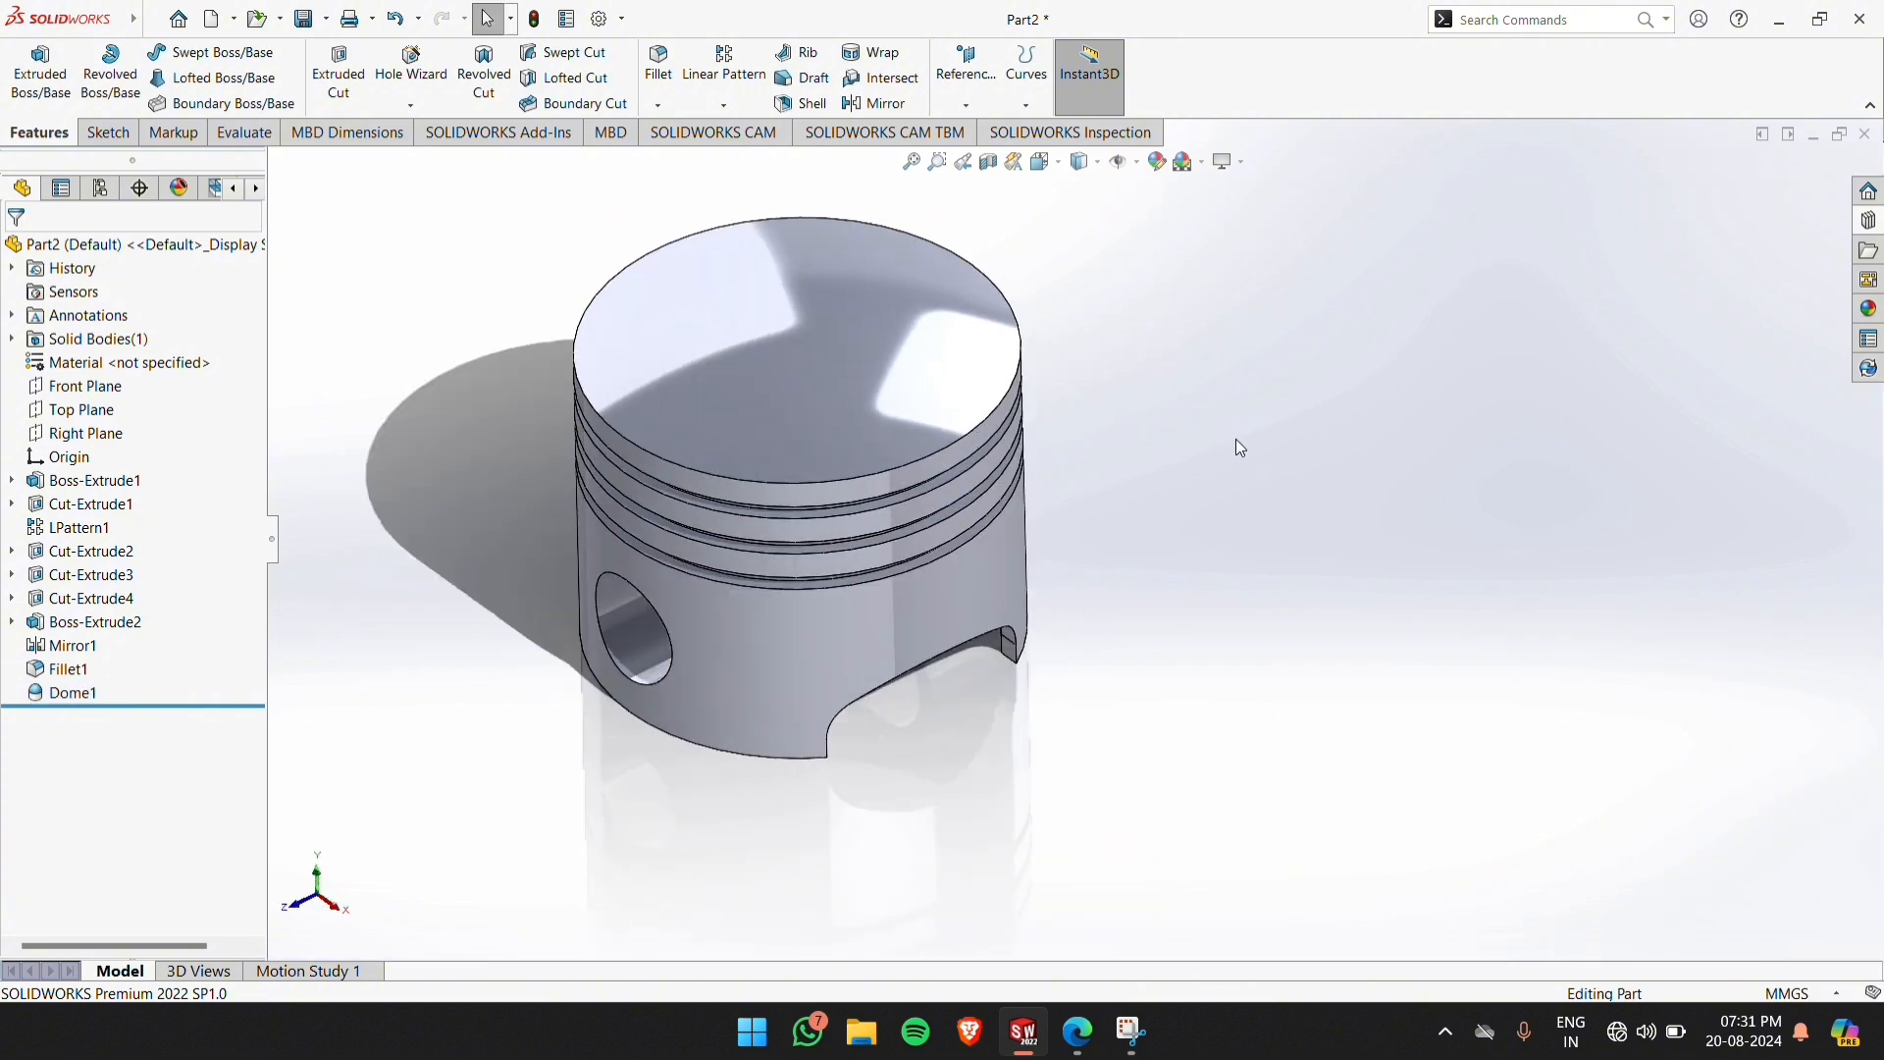
key(ctrl+7)
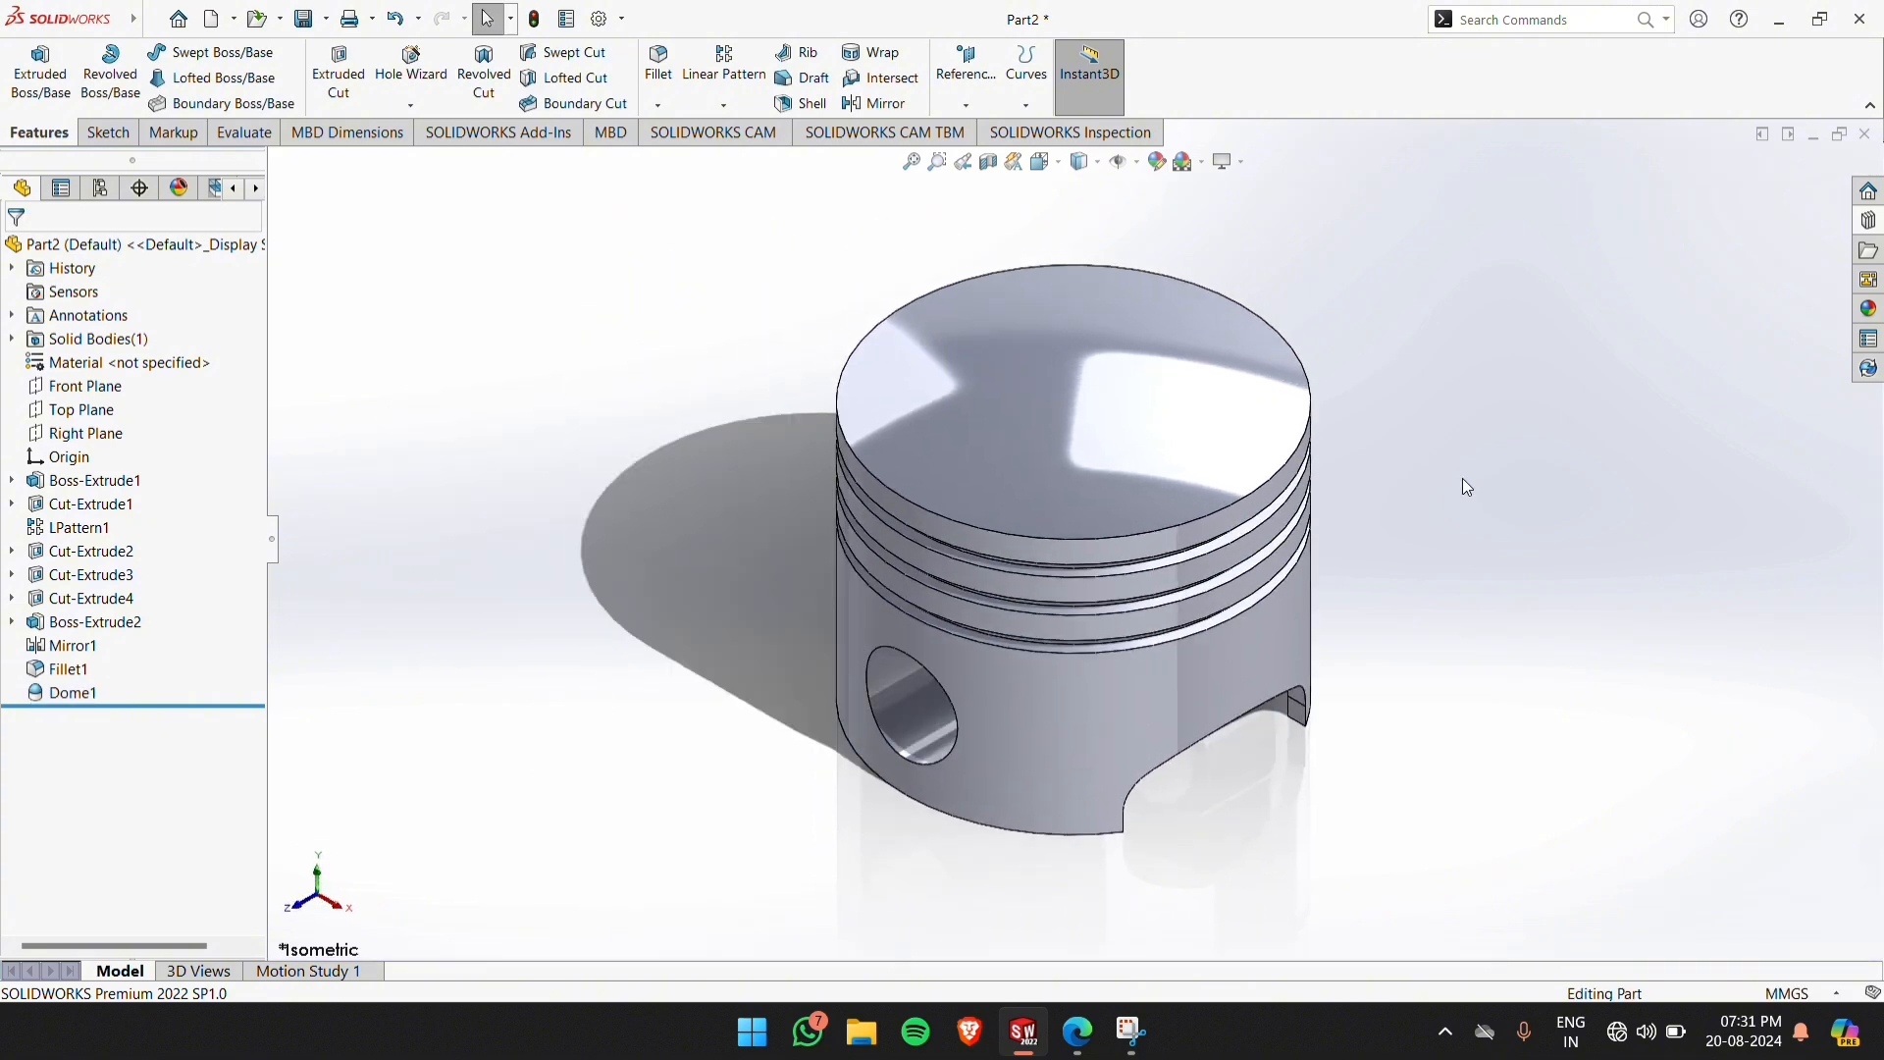
middle_drag(1548, 736, 1481, 572)
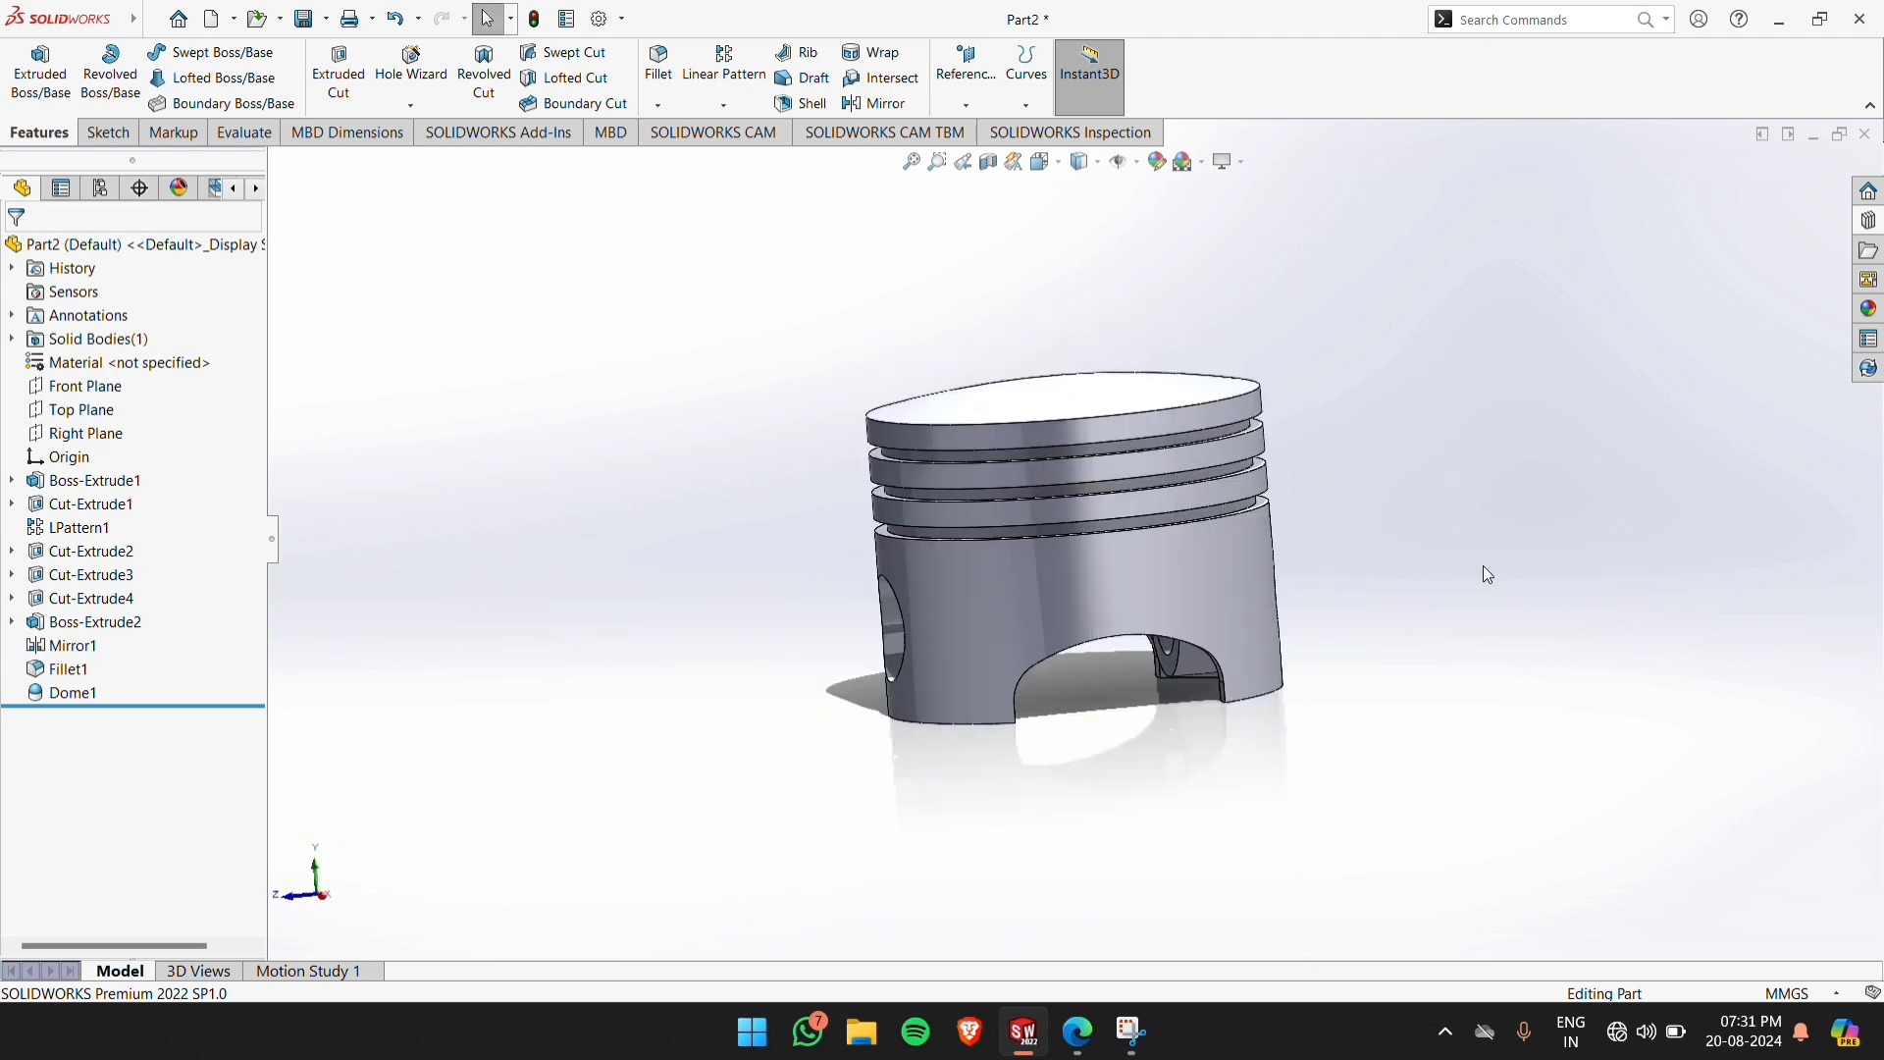
key(ctrl+7)
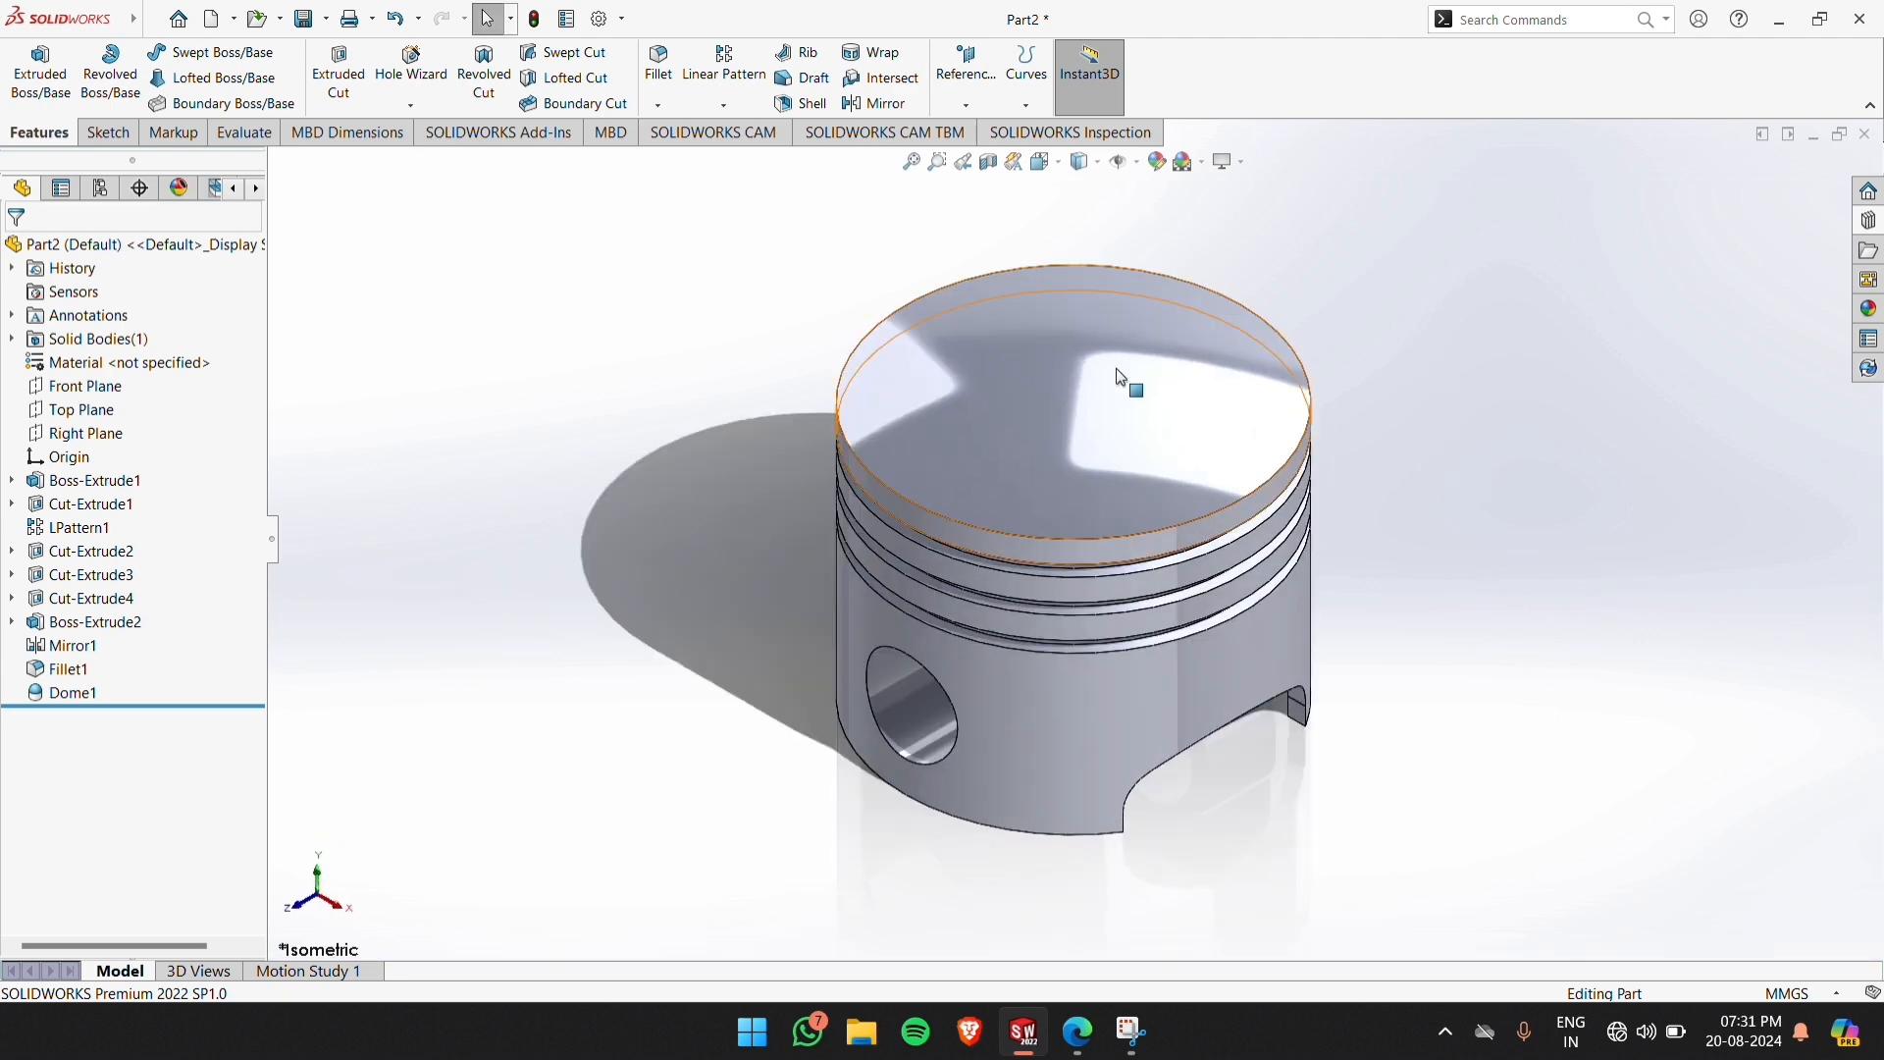
click(327, 19)
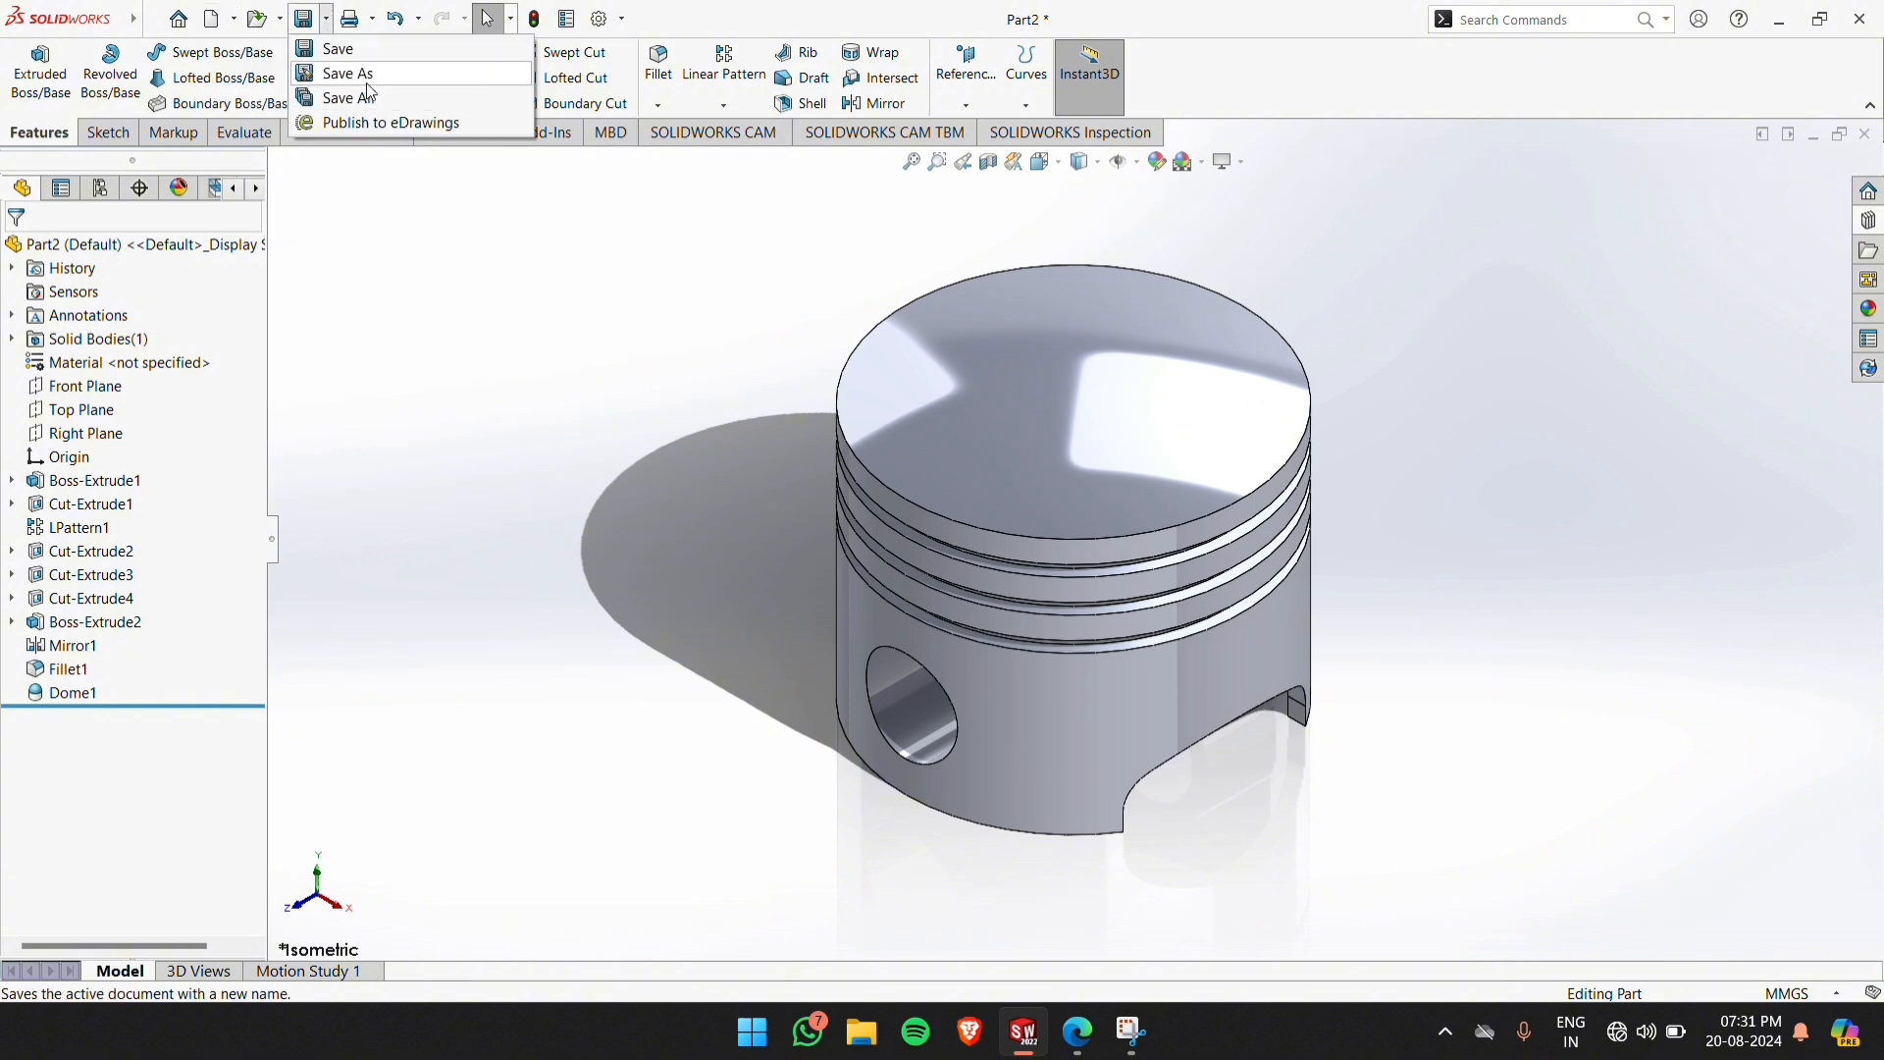
click(368, 81)
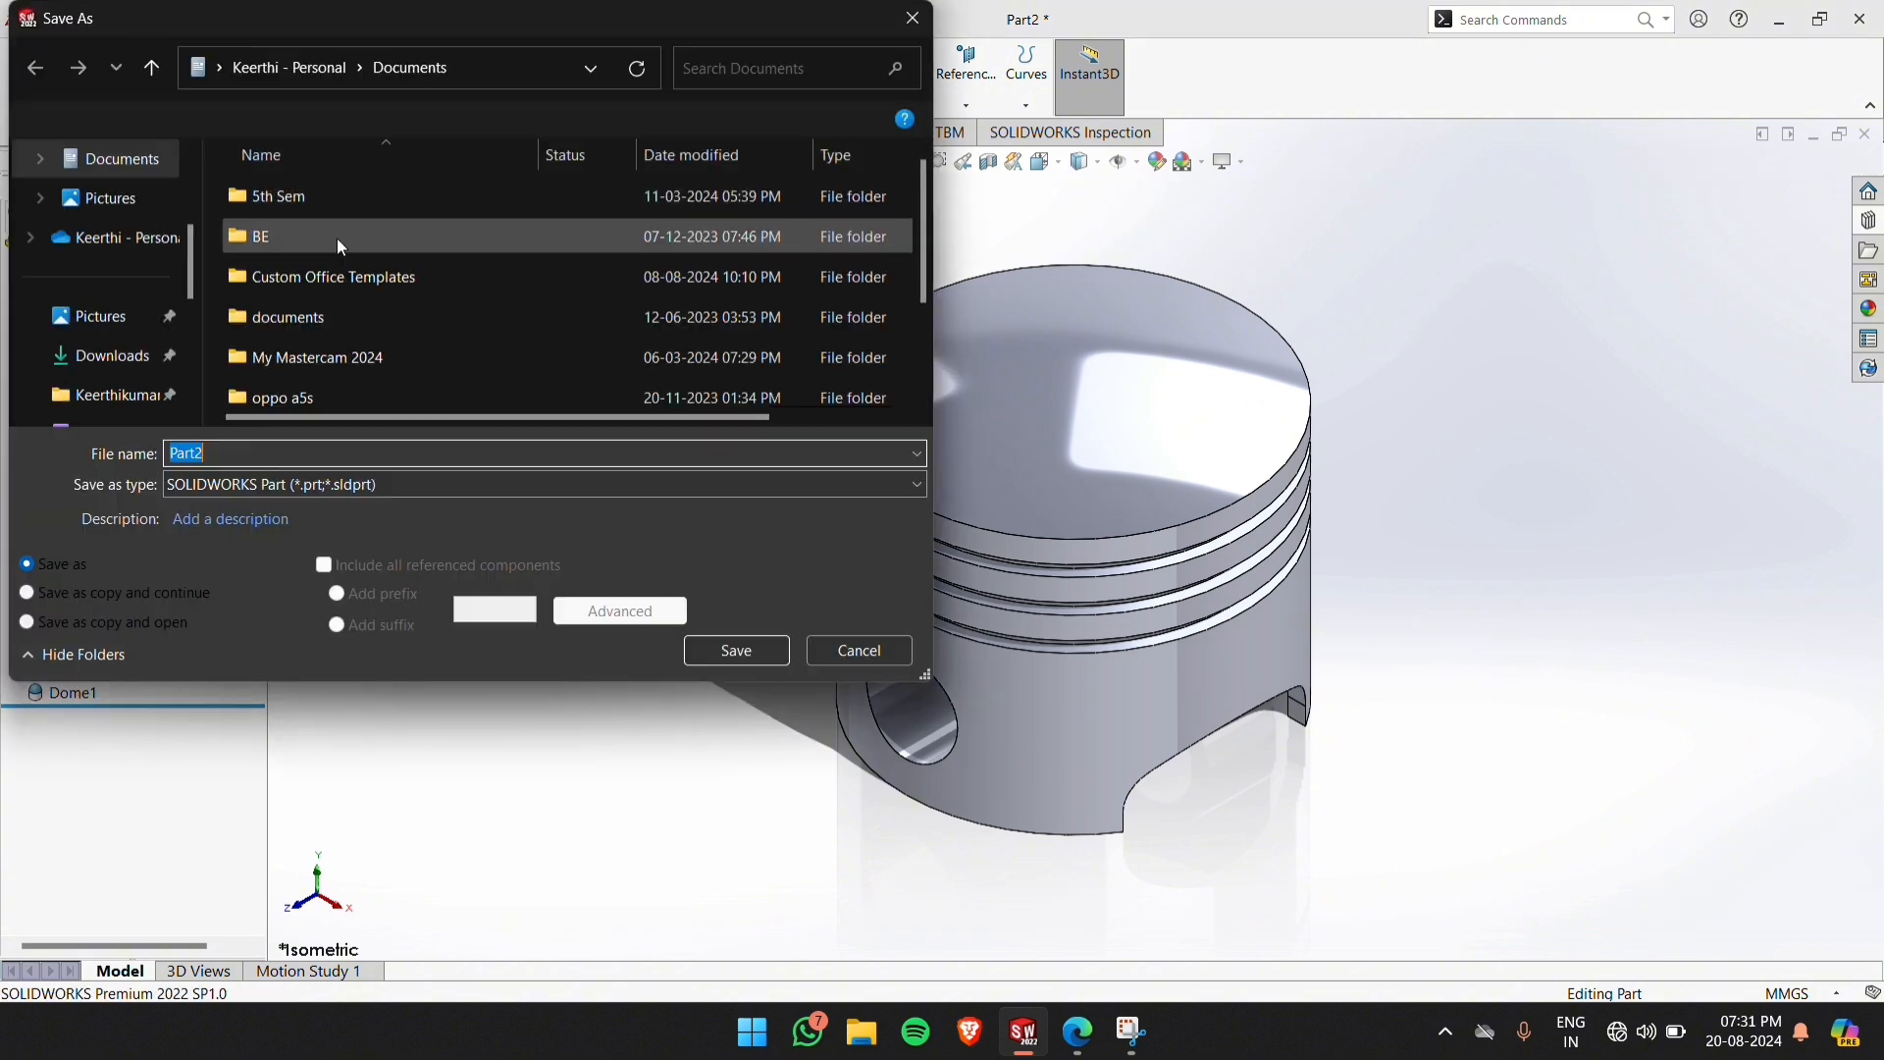
click(252, 484)
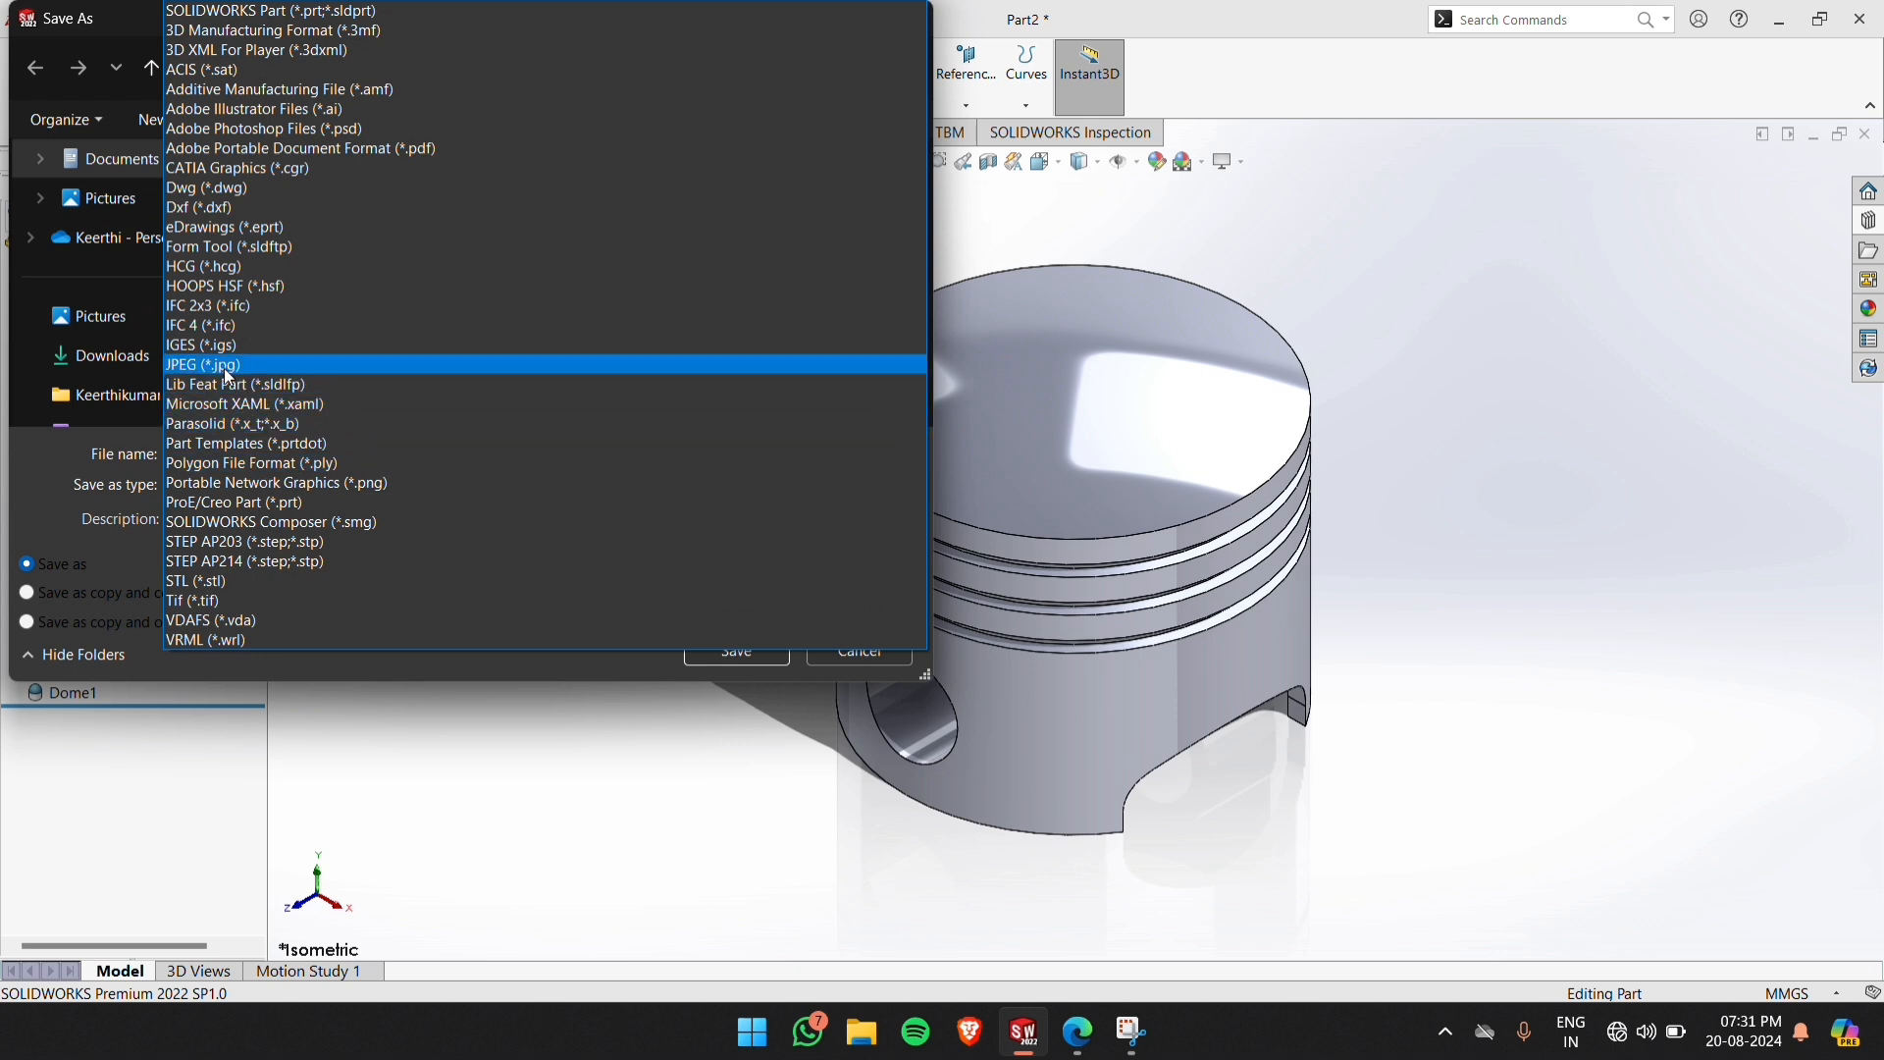
click(220, 546)
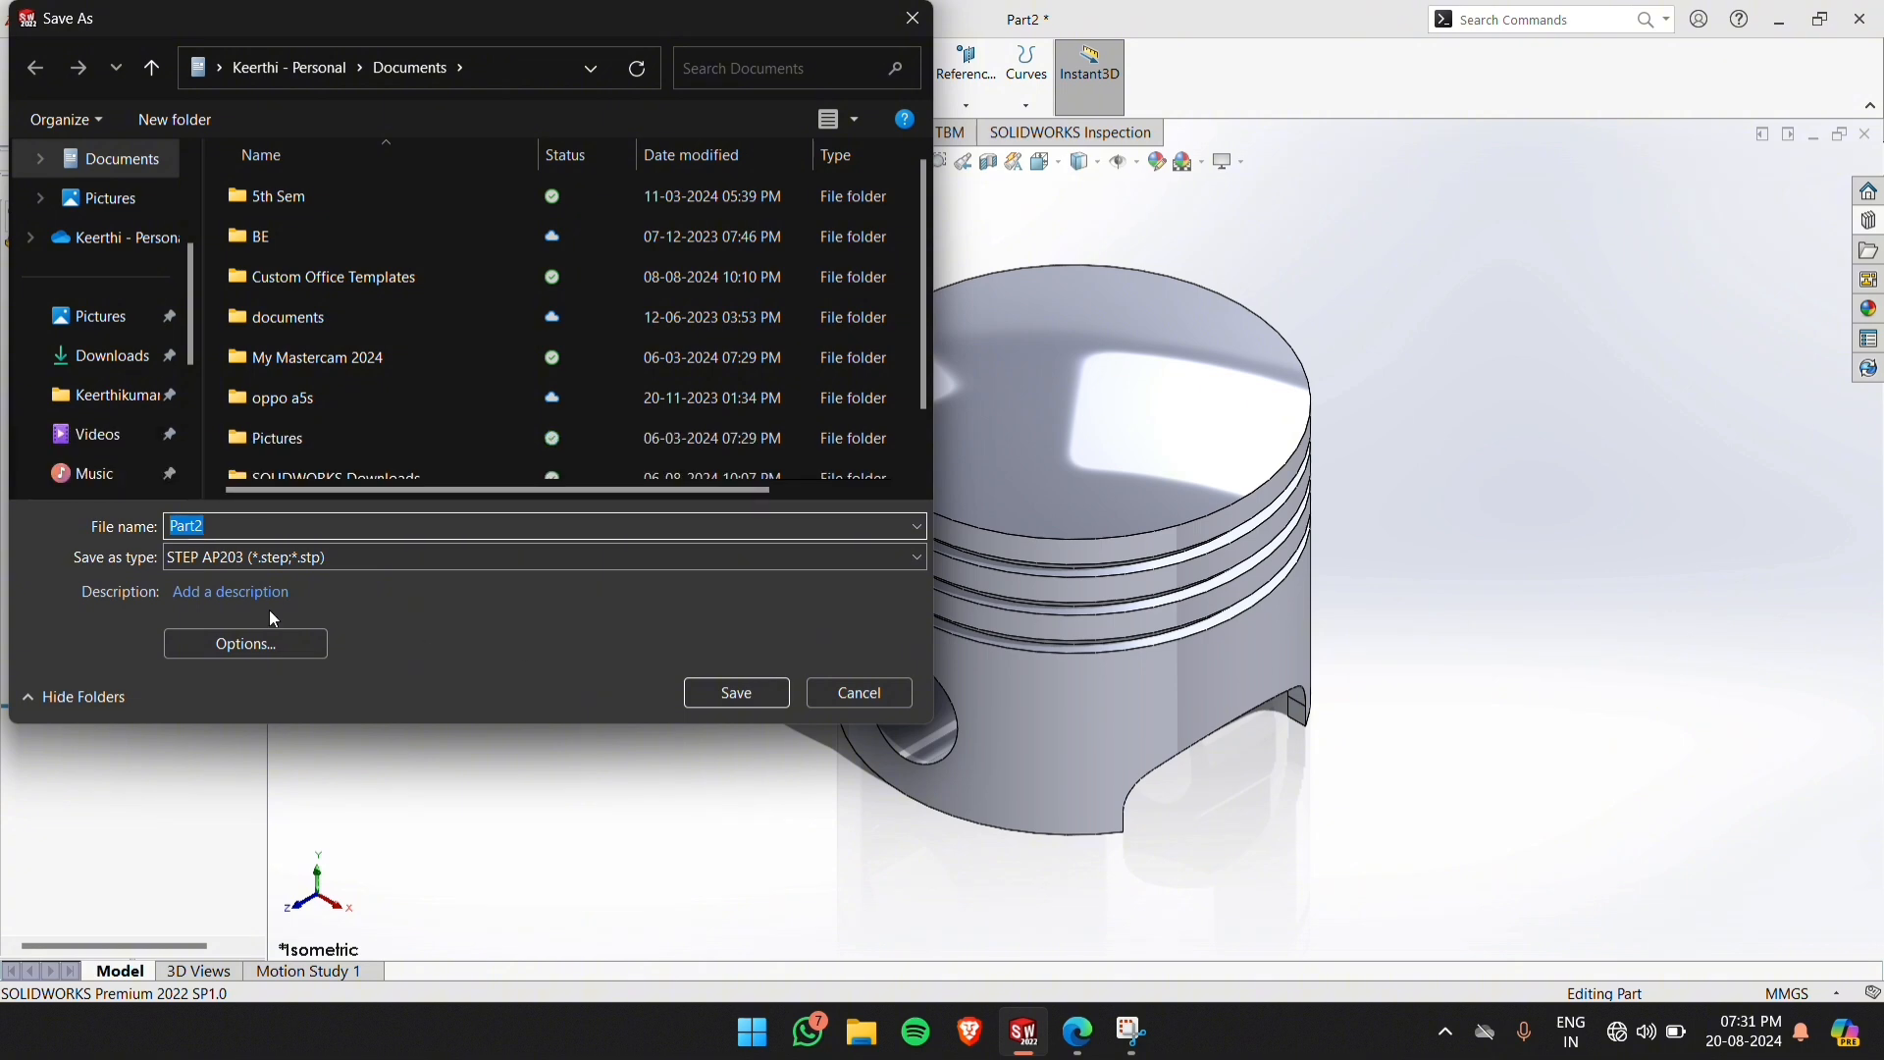
text(piston)
click(763, 693)
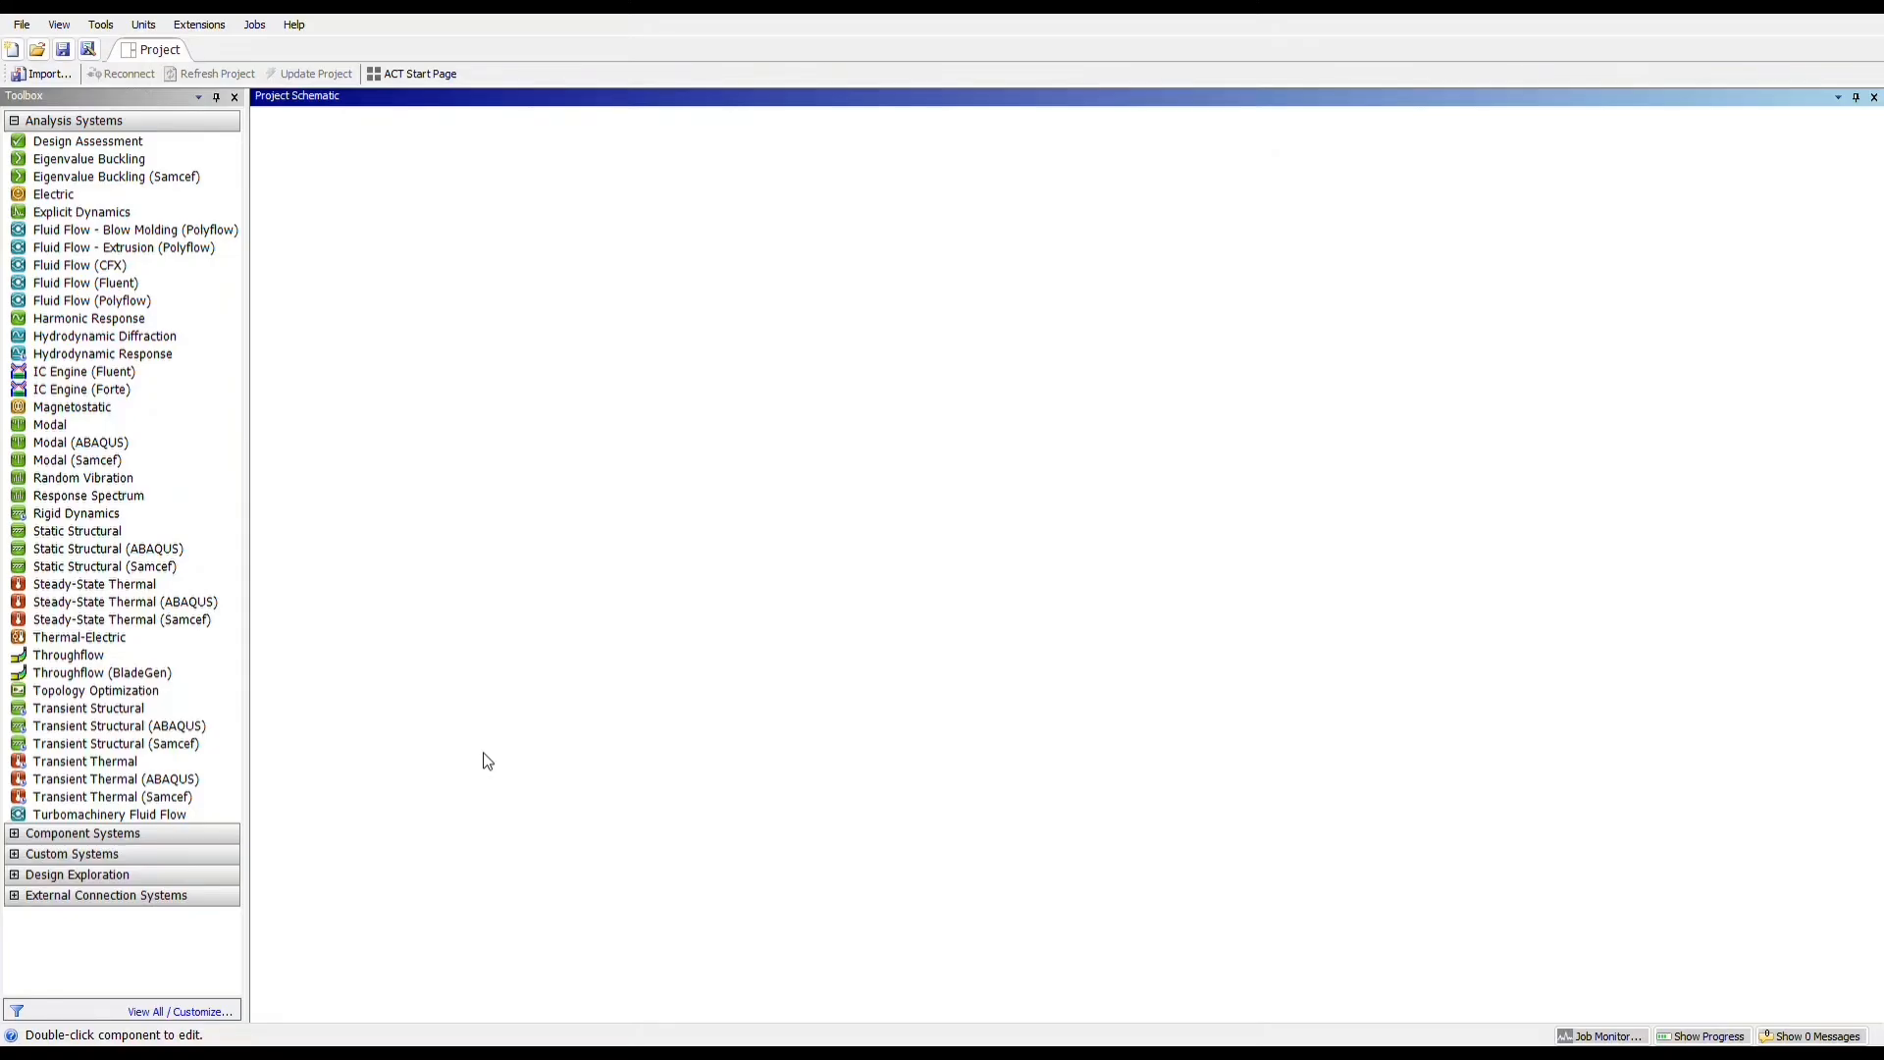
Switch to ANSYS Workbench and add a Static Structural analysis system to the empty project schematic
double_click(107, 535)
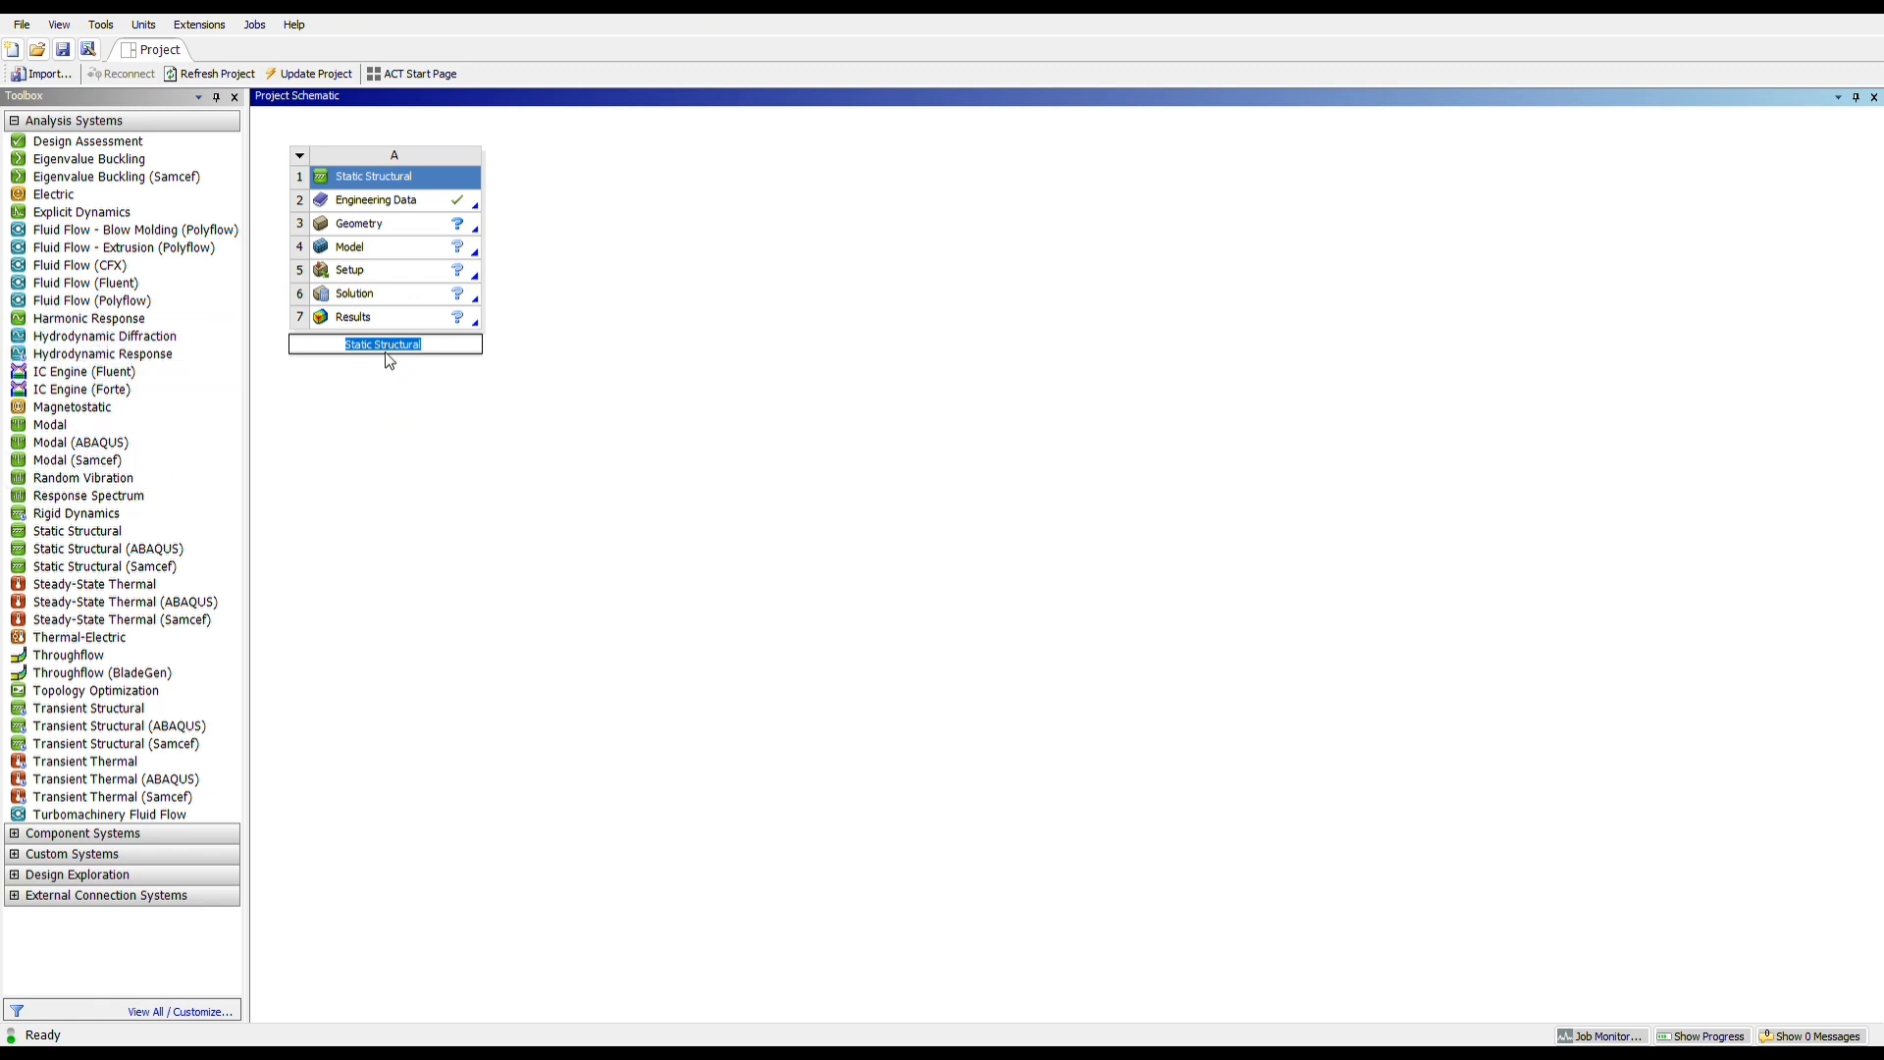
Open the Static Structural system's Engineering Data and add a new material named Aluminium Alloys
click(685, 341)
click(433, 210)
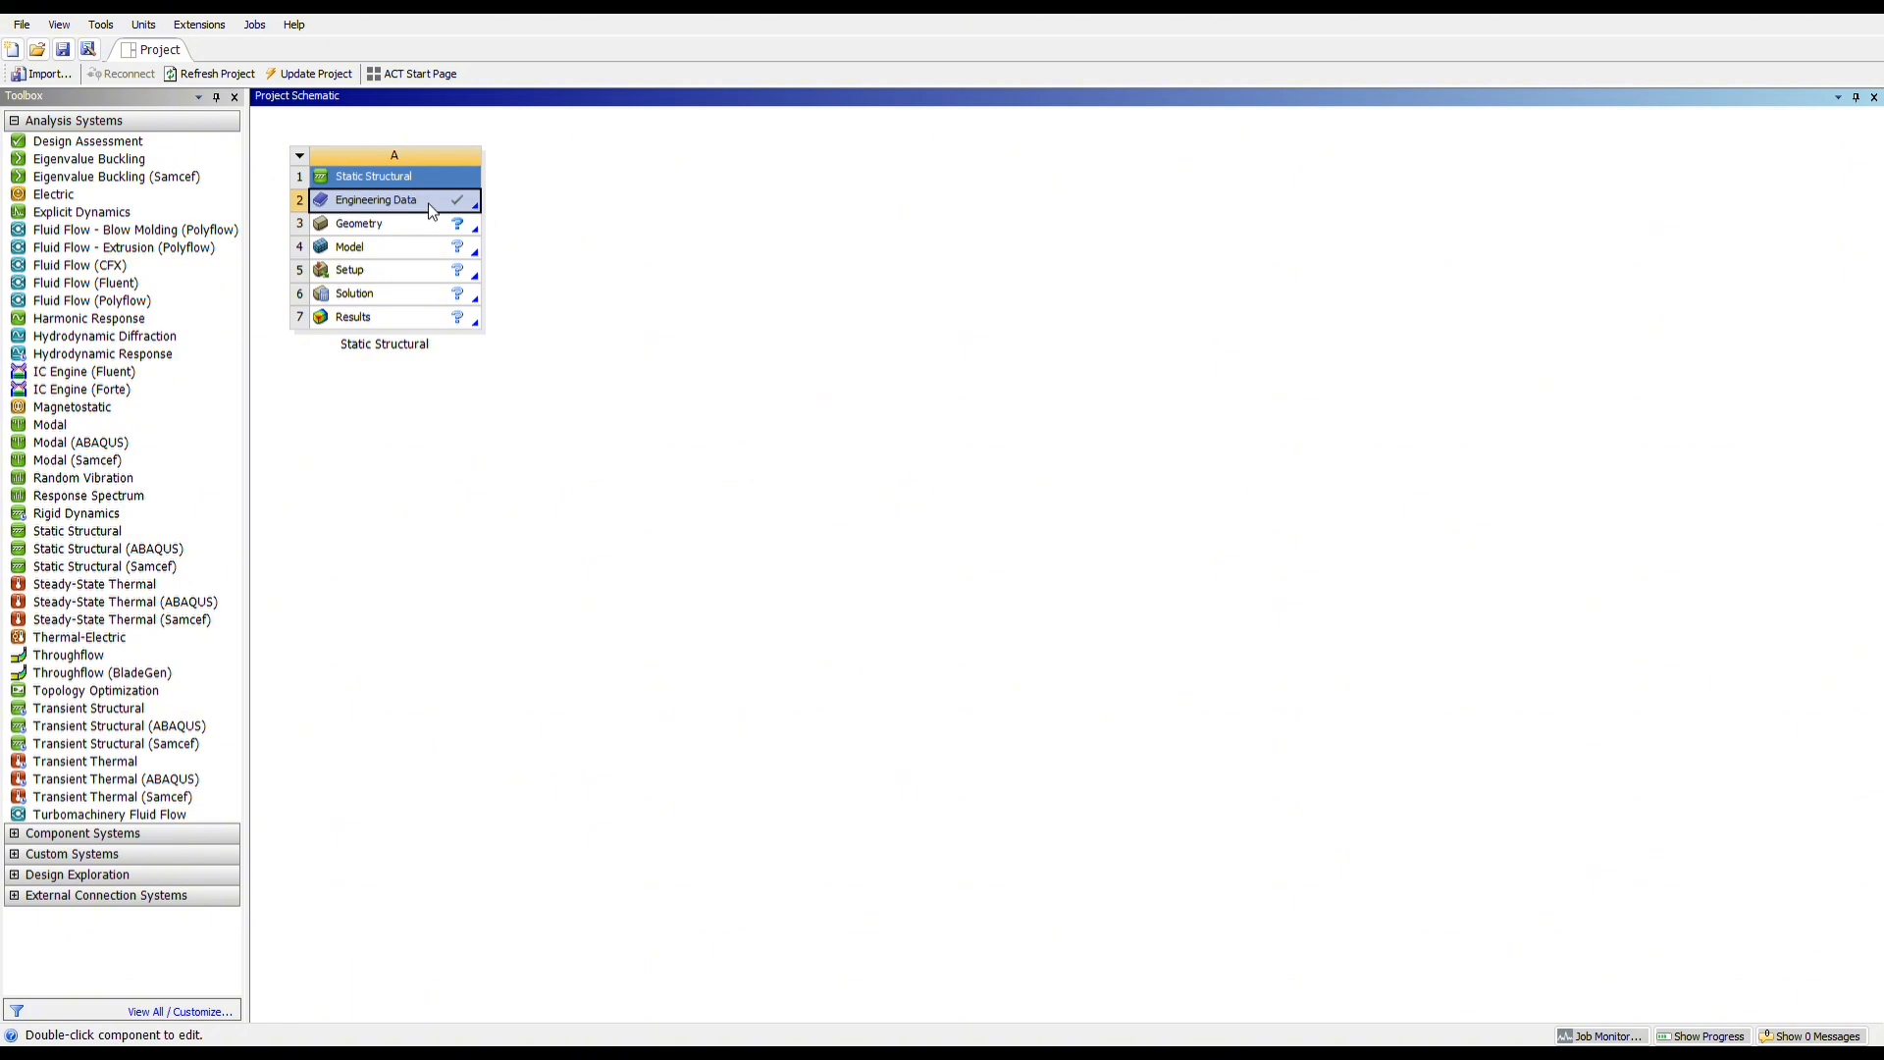
double_click(480, 207)
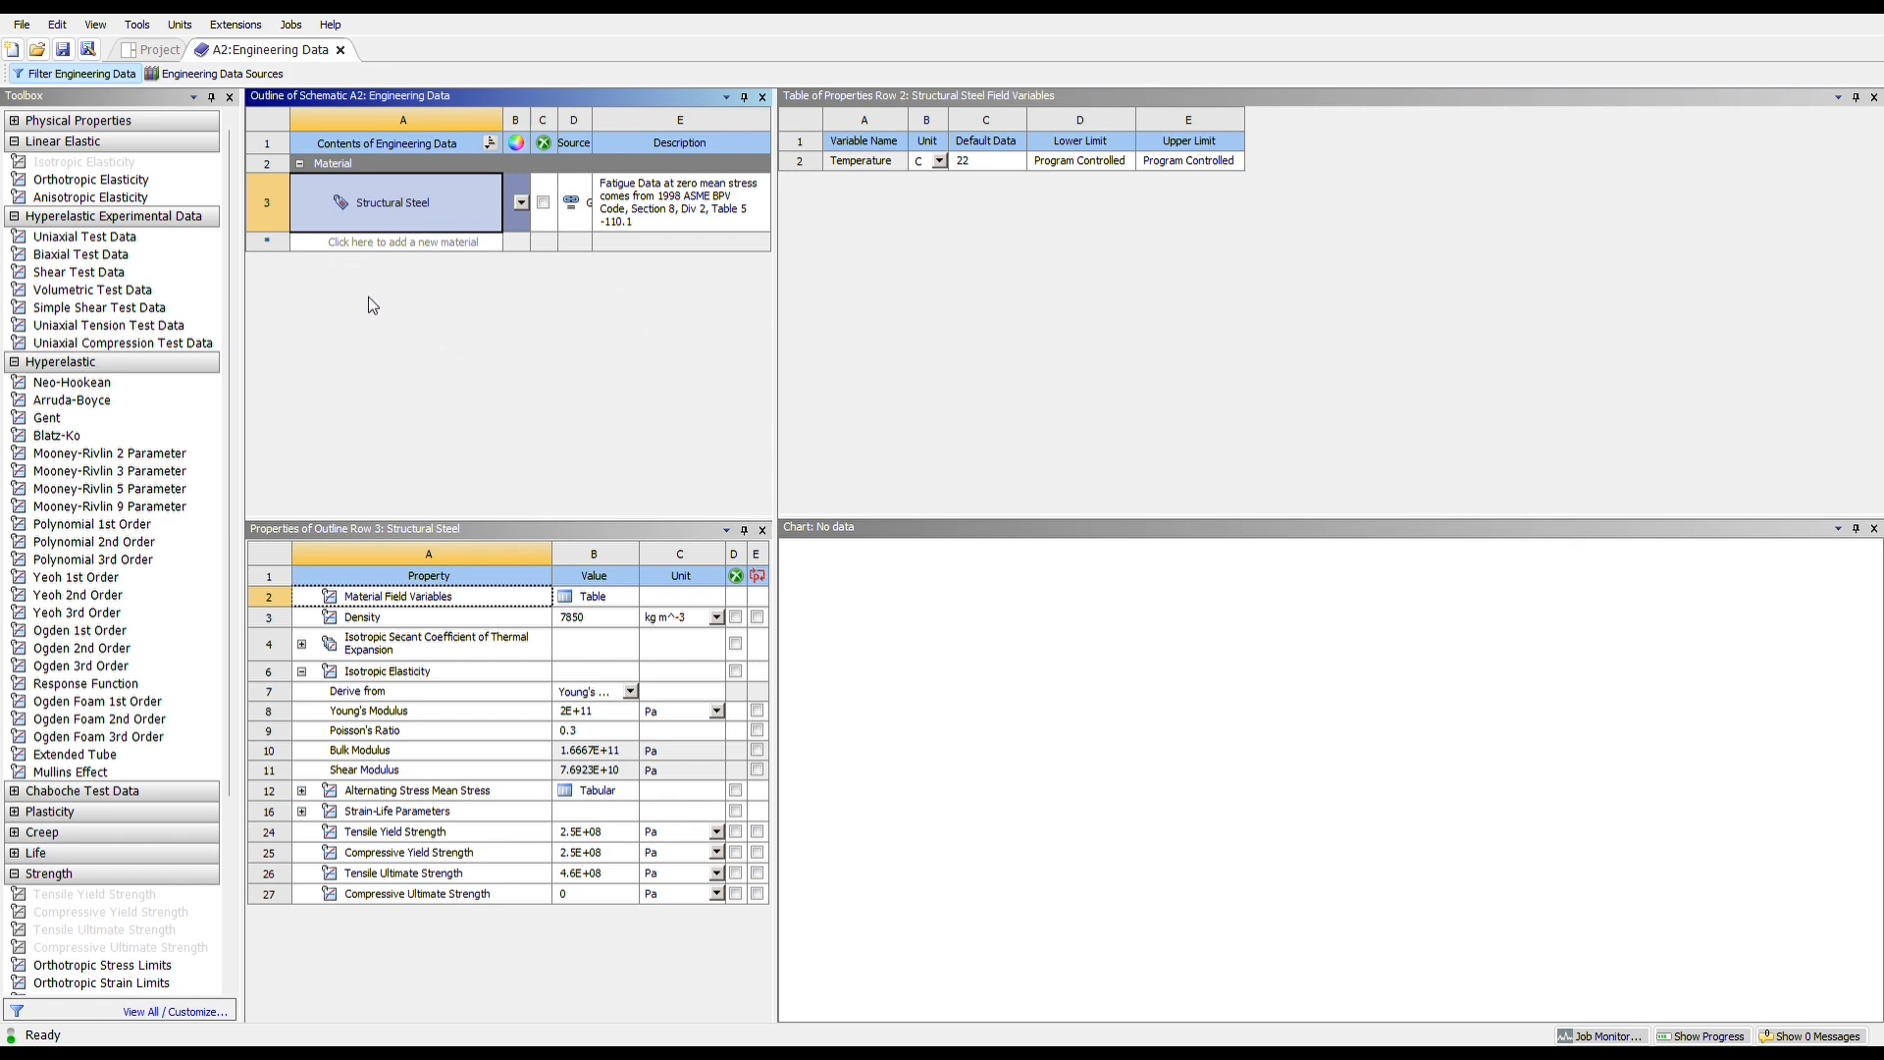
click(395, 242)
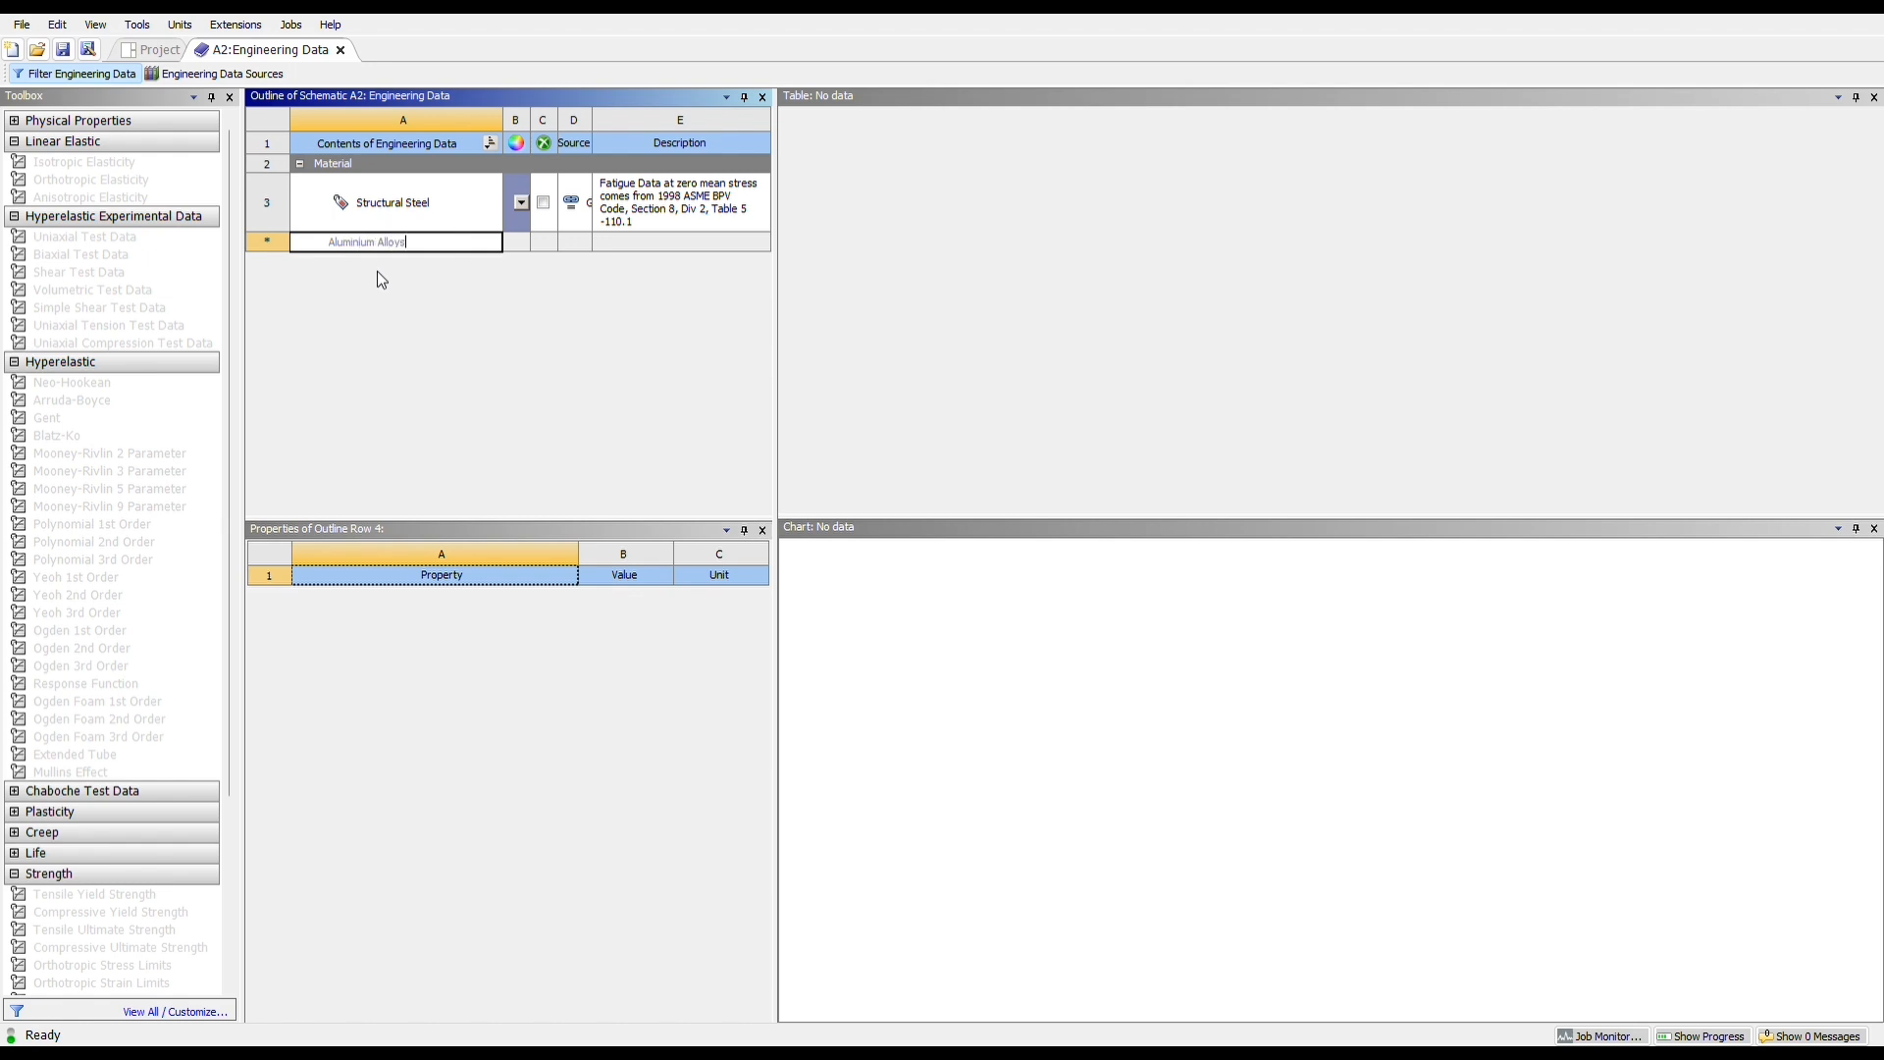
key(Return)
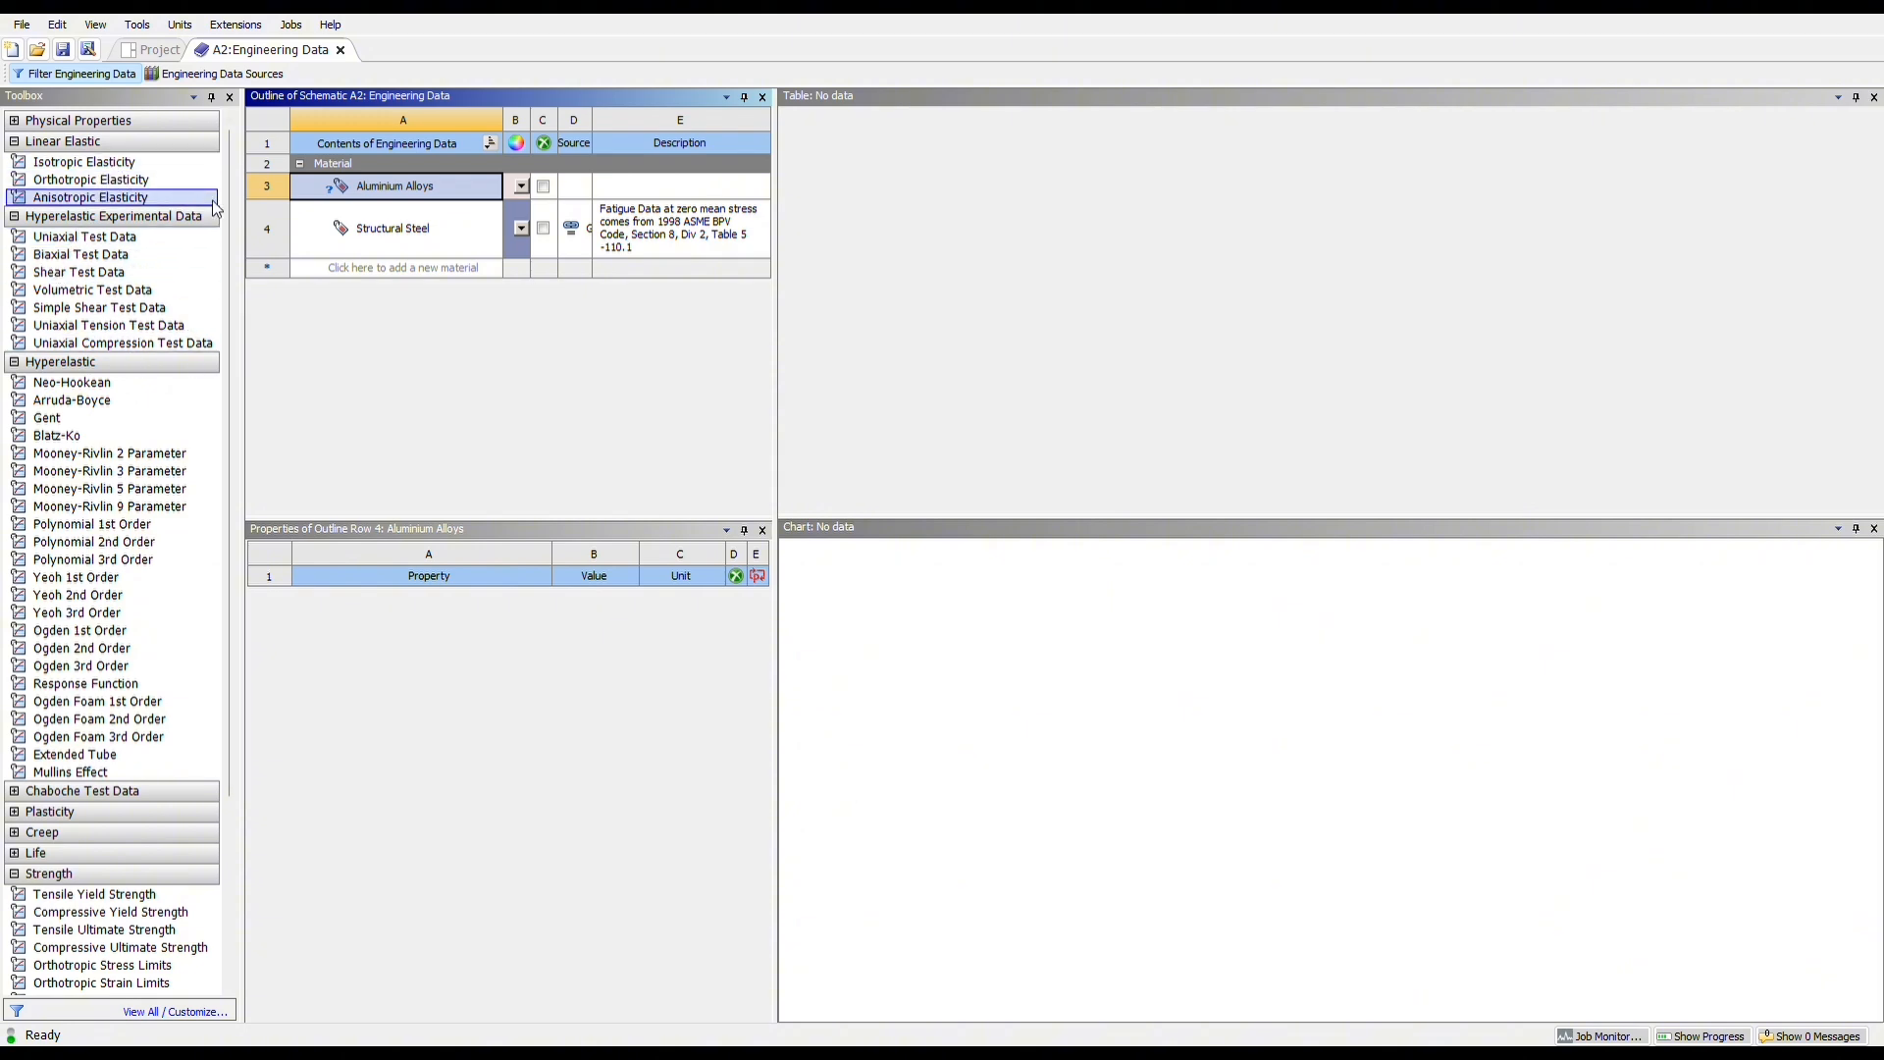
Give Aluminium Alloys isotropic elasticity with a Young's modulus of 69000 MPa and Poisson's ratio of 0.3, then return to the project schematic
double_click(71, 162)
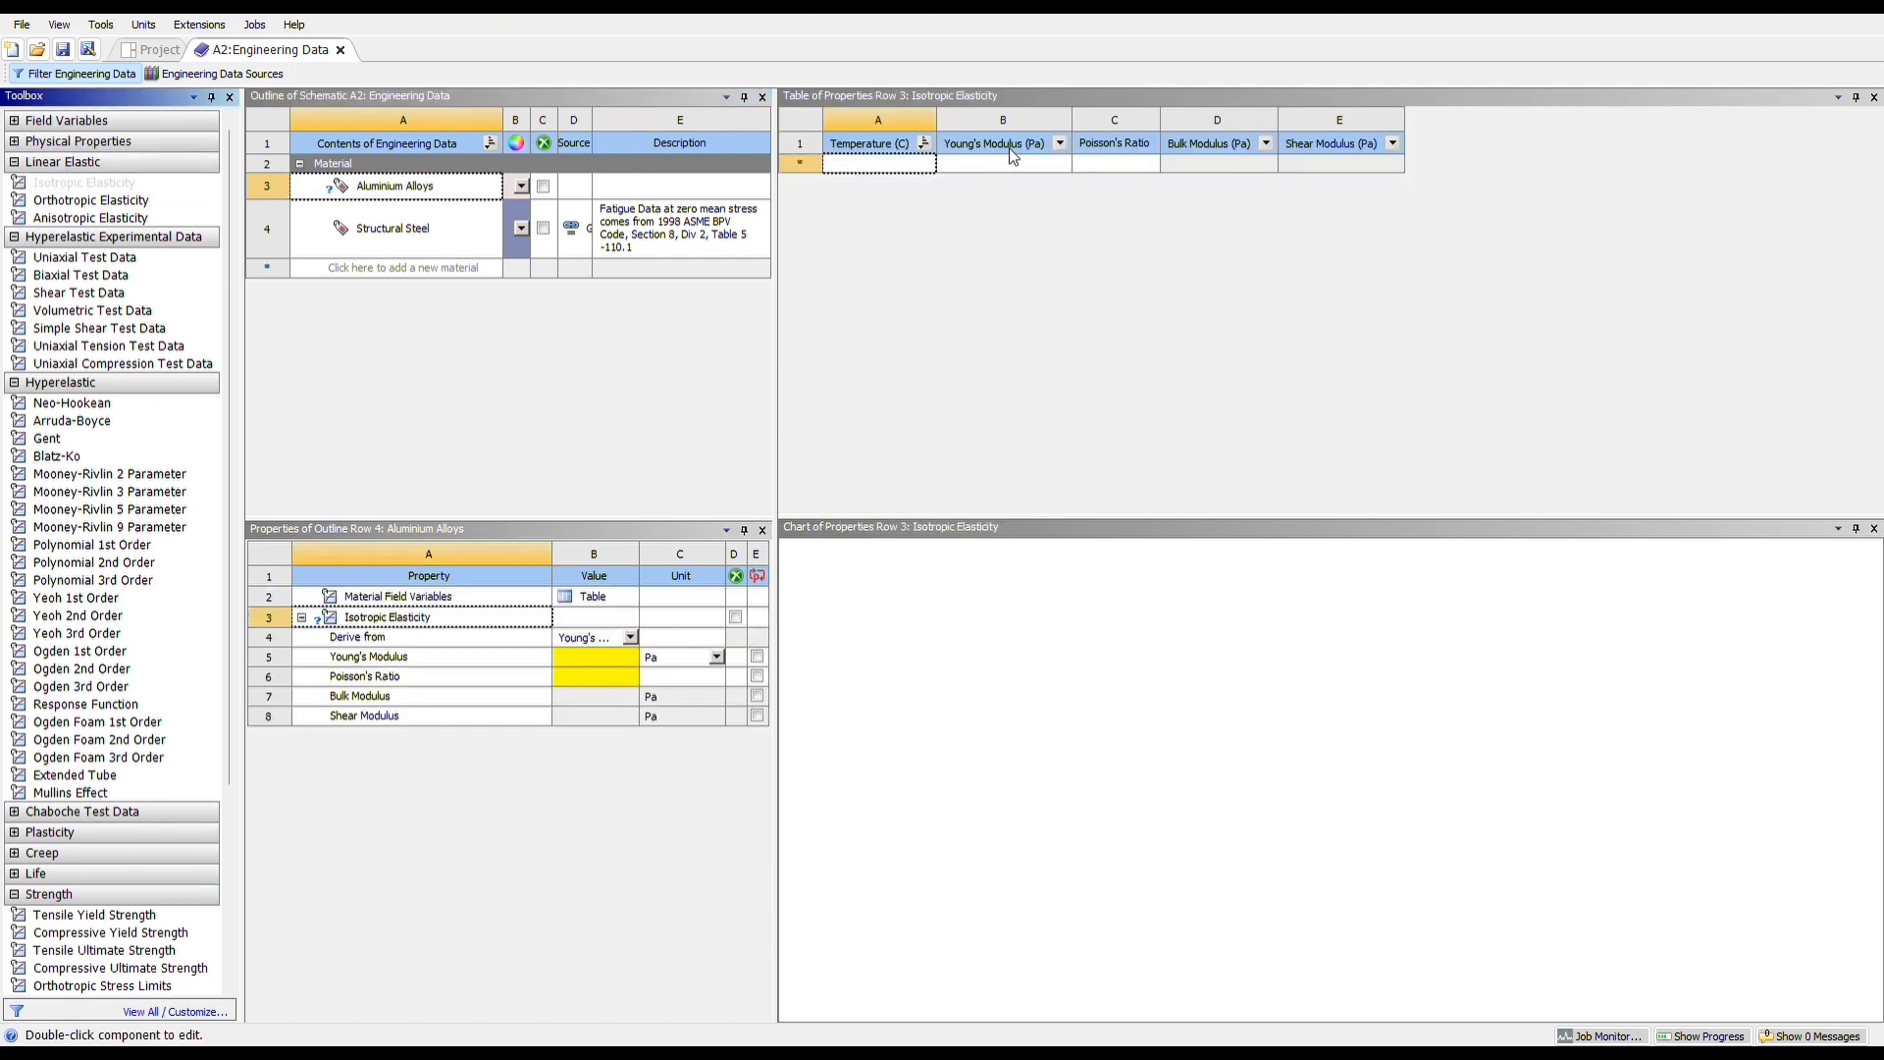
click(1050, 139)
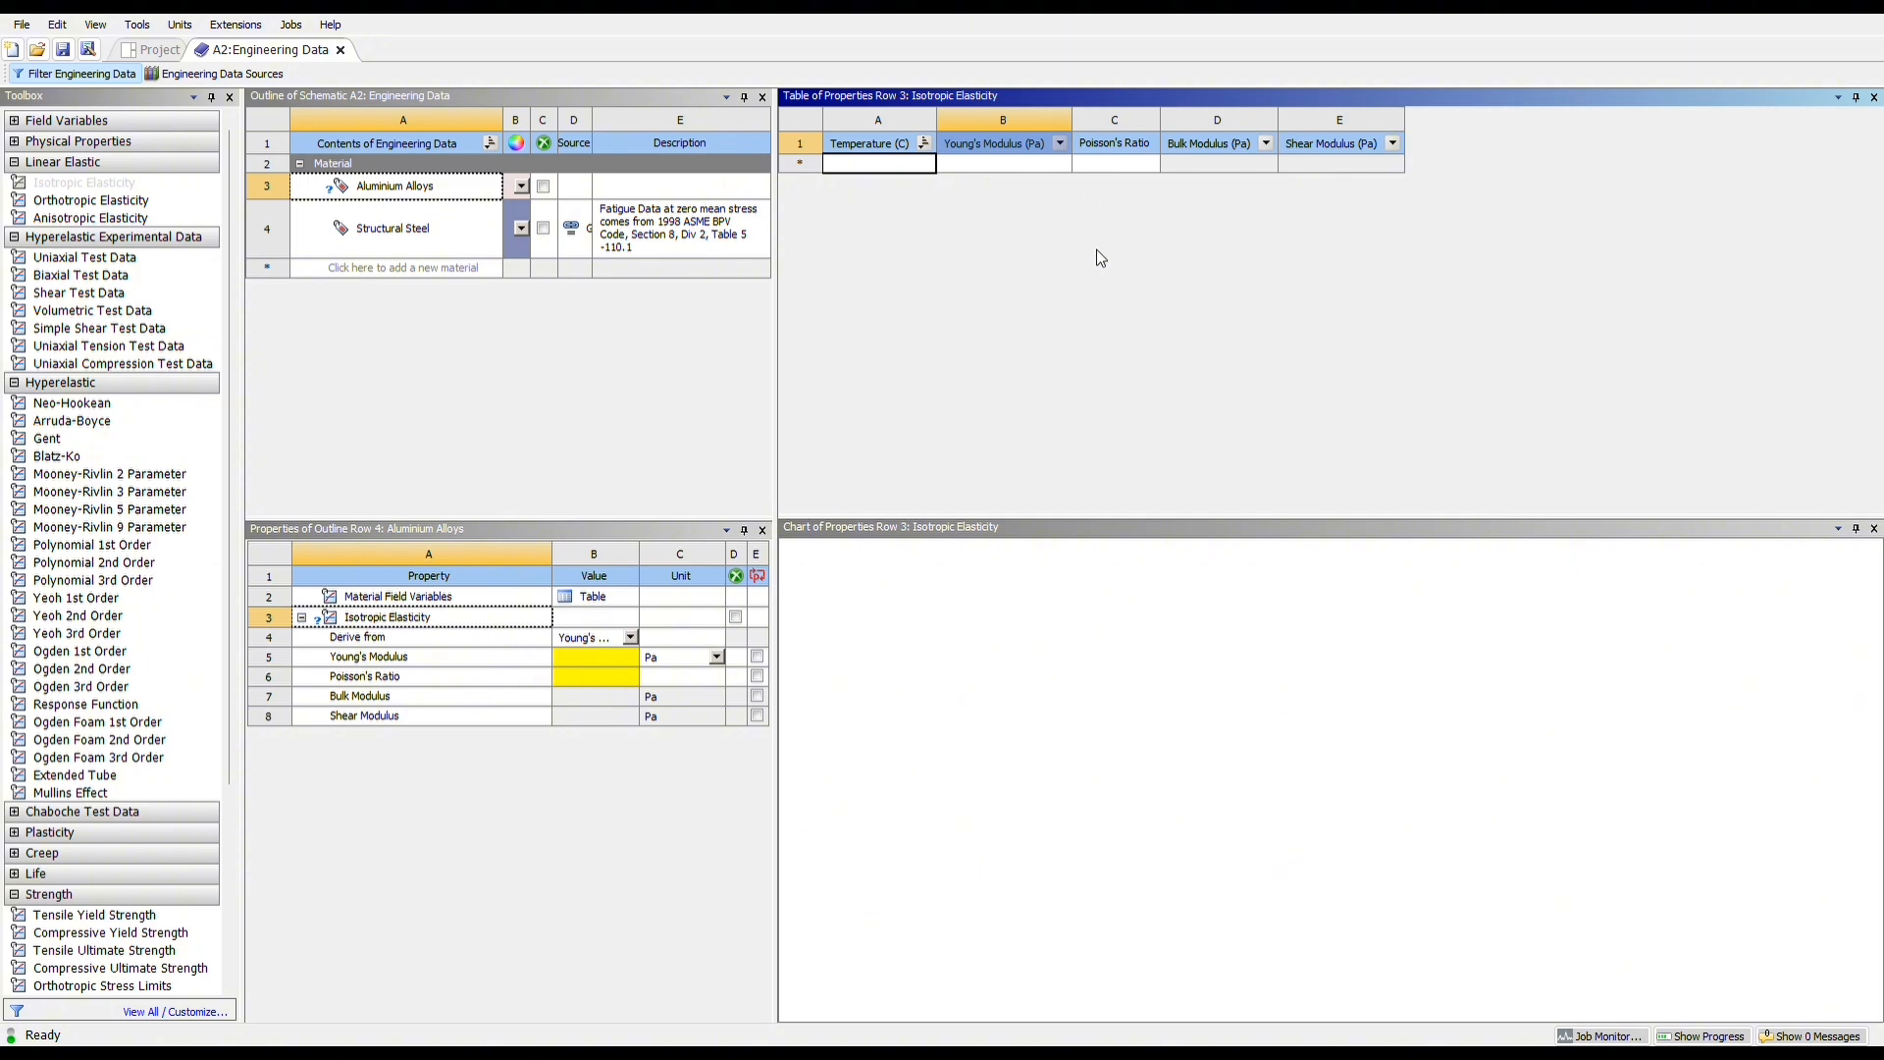
click(1015, 167)
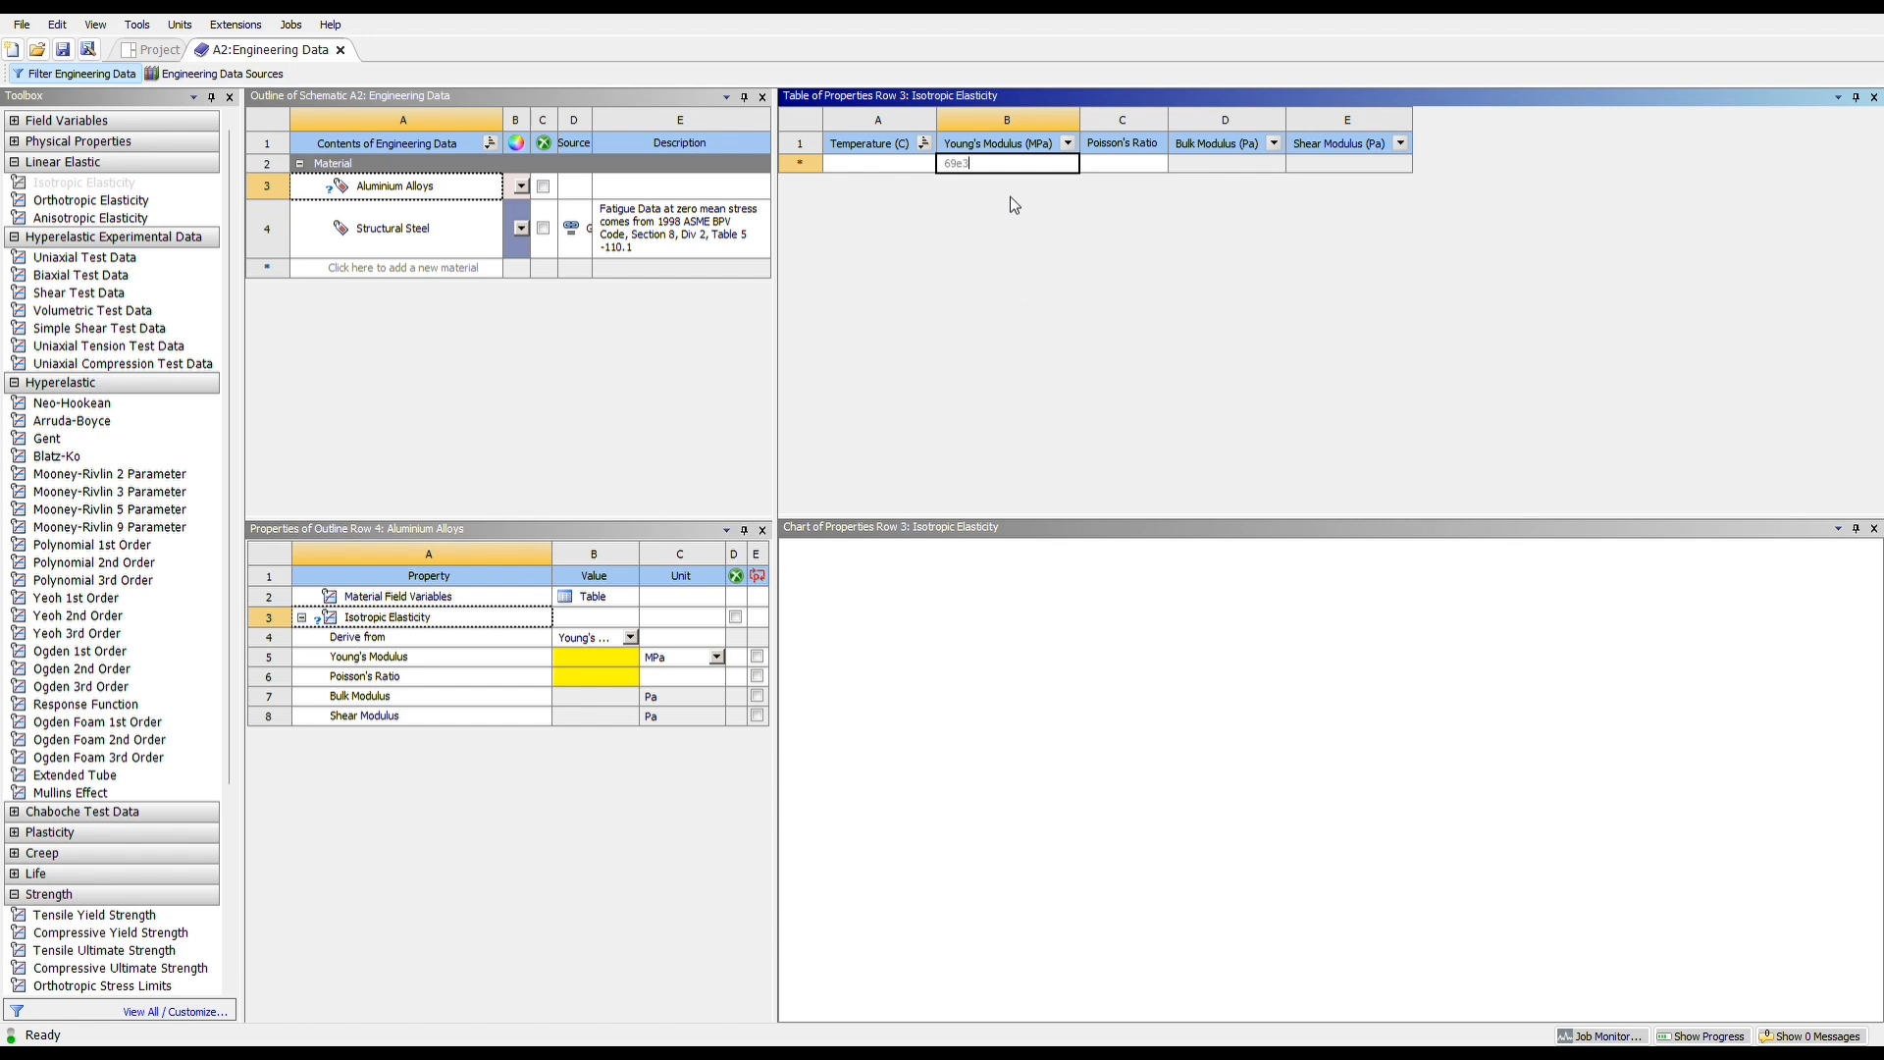
click(1106, 165)
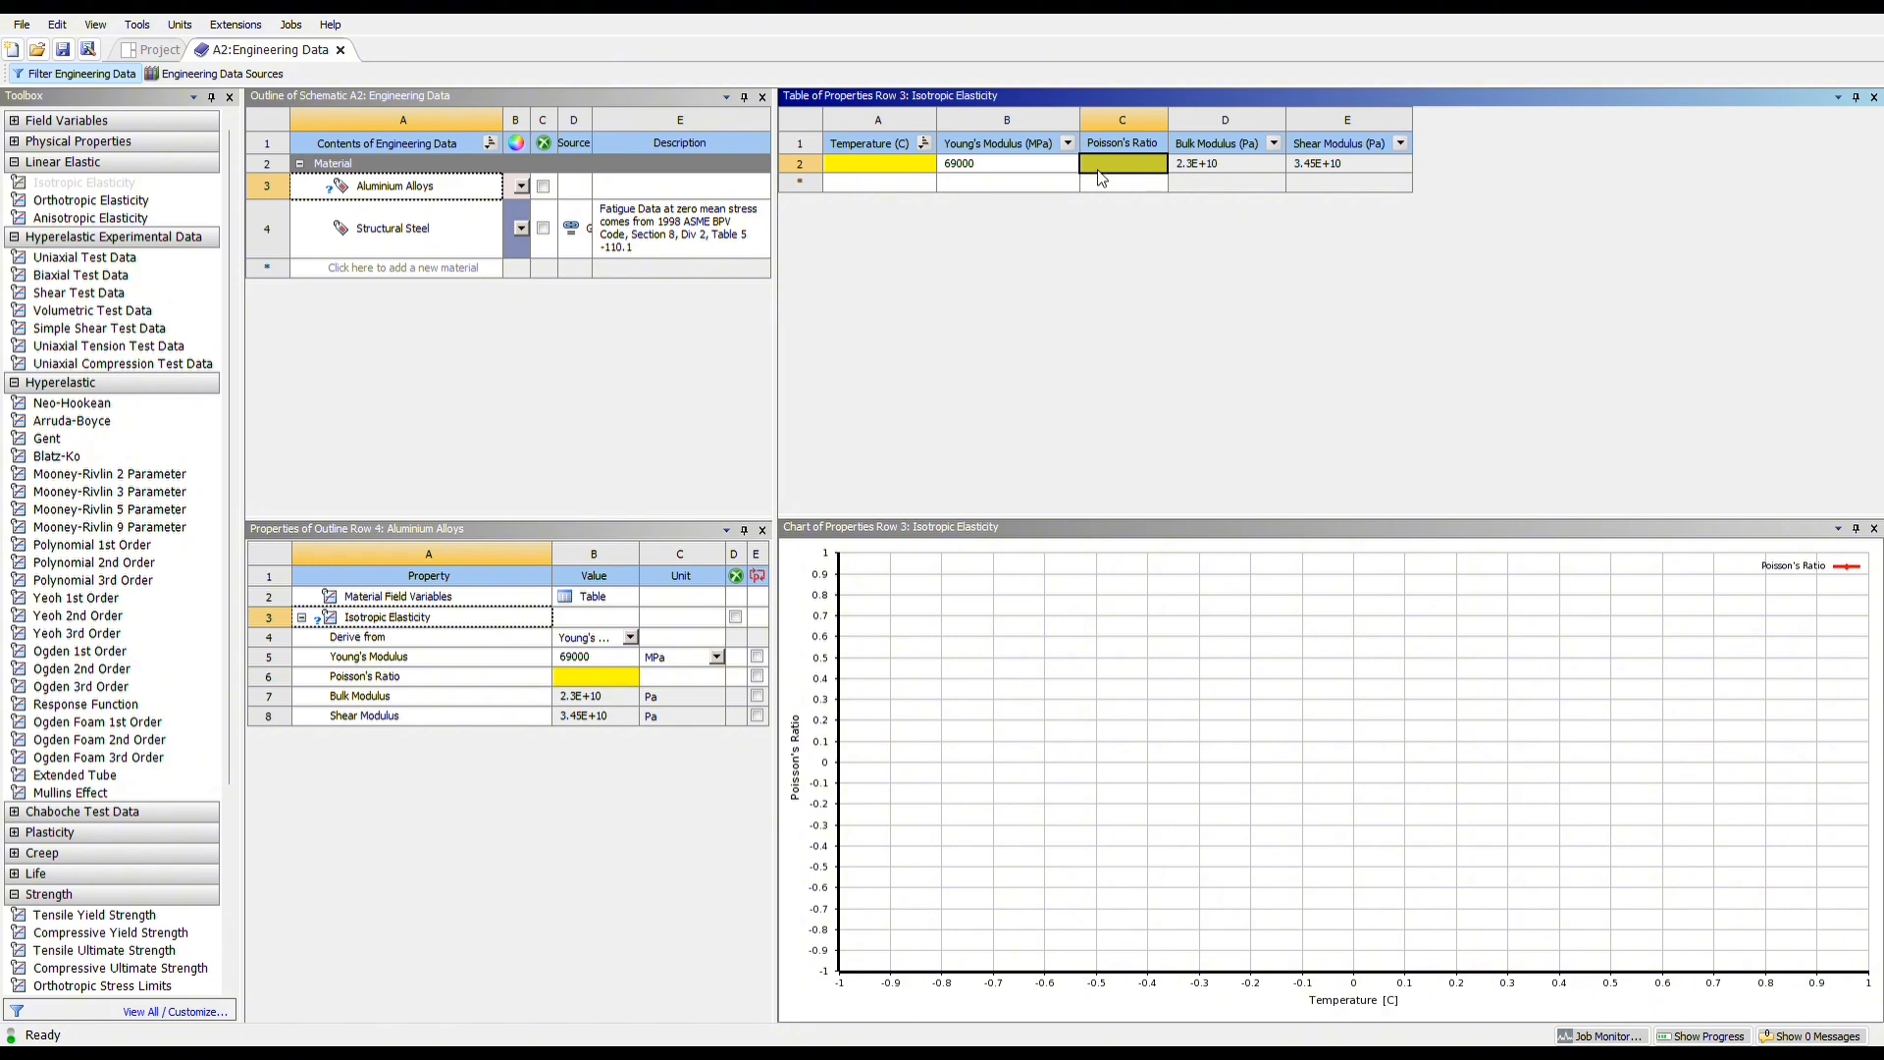
text(0.3)
click(1075, 328)
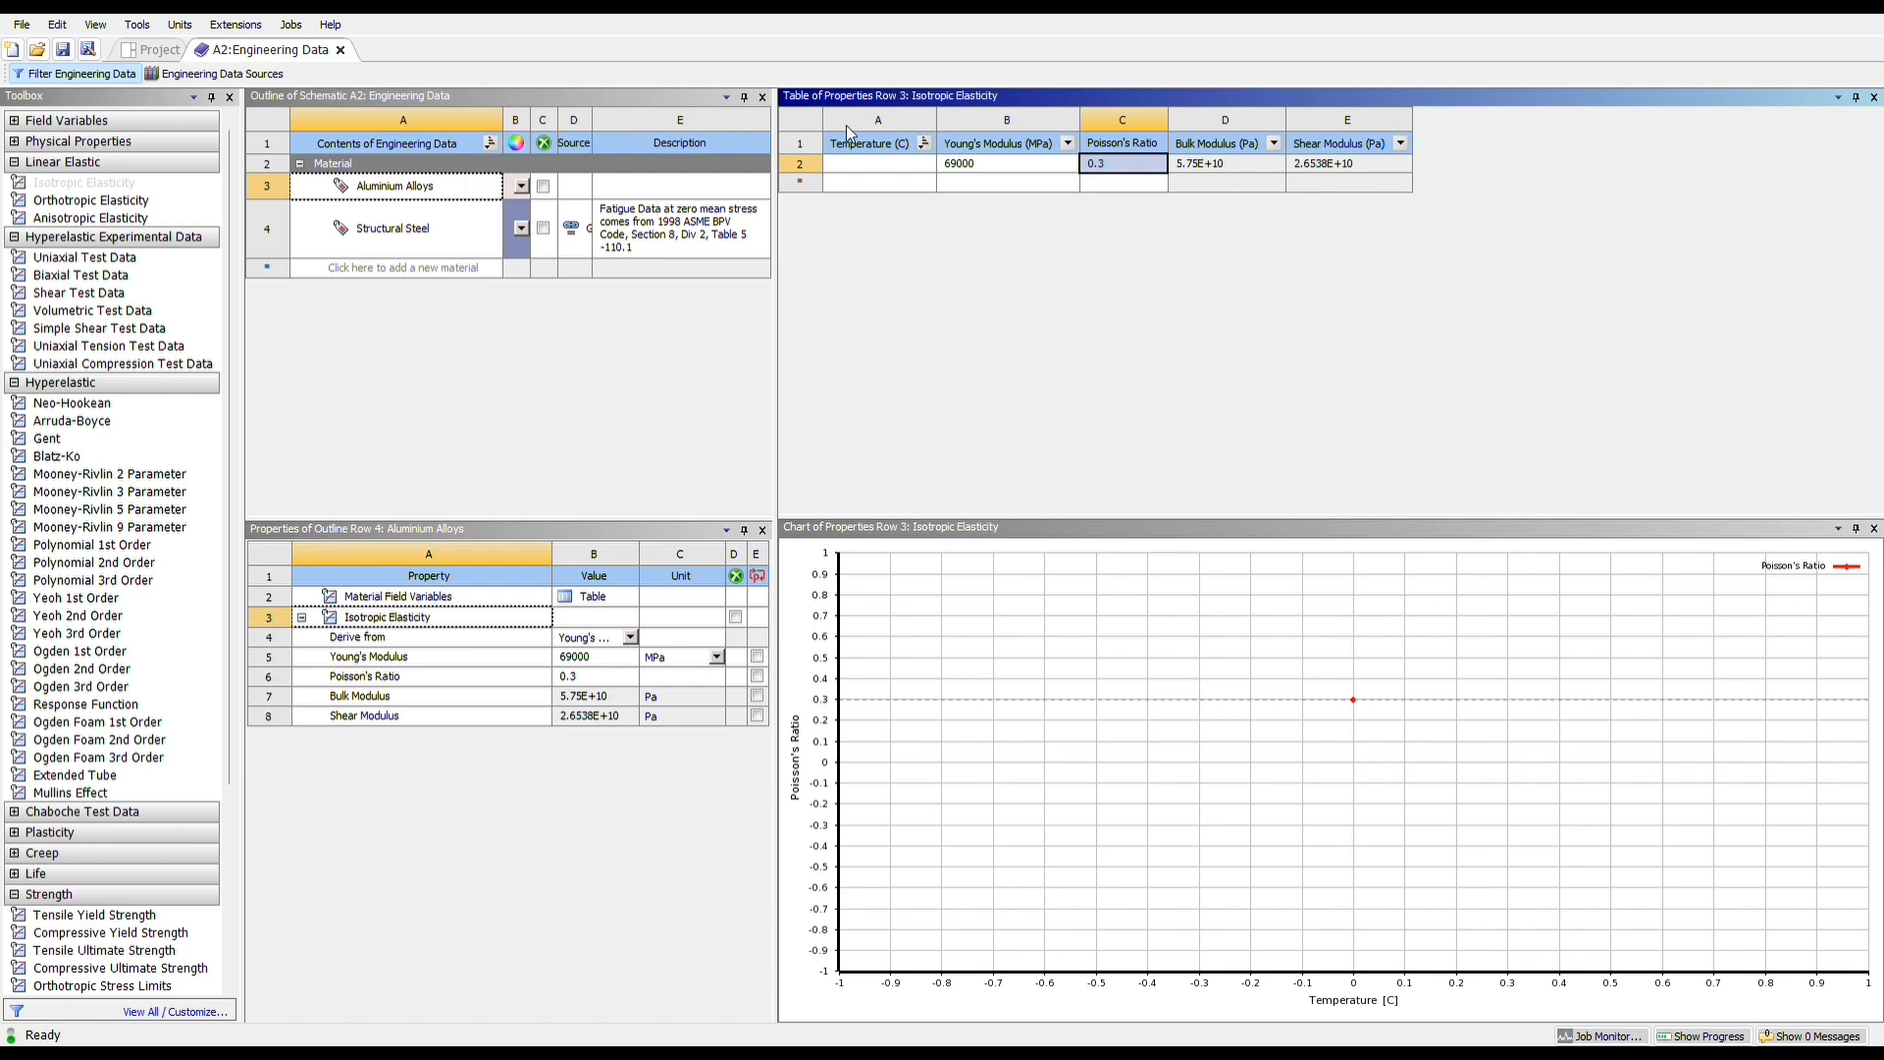
click(155, 51)
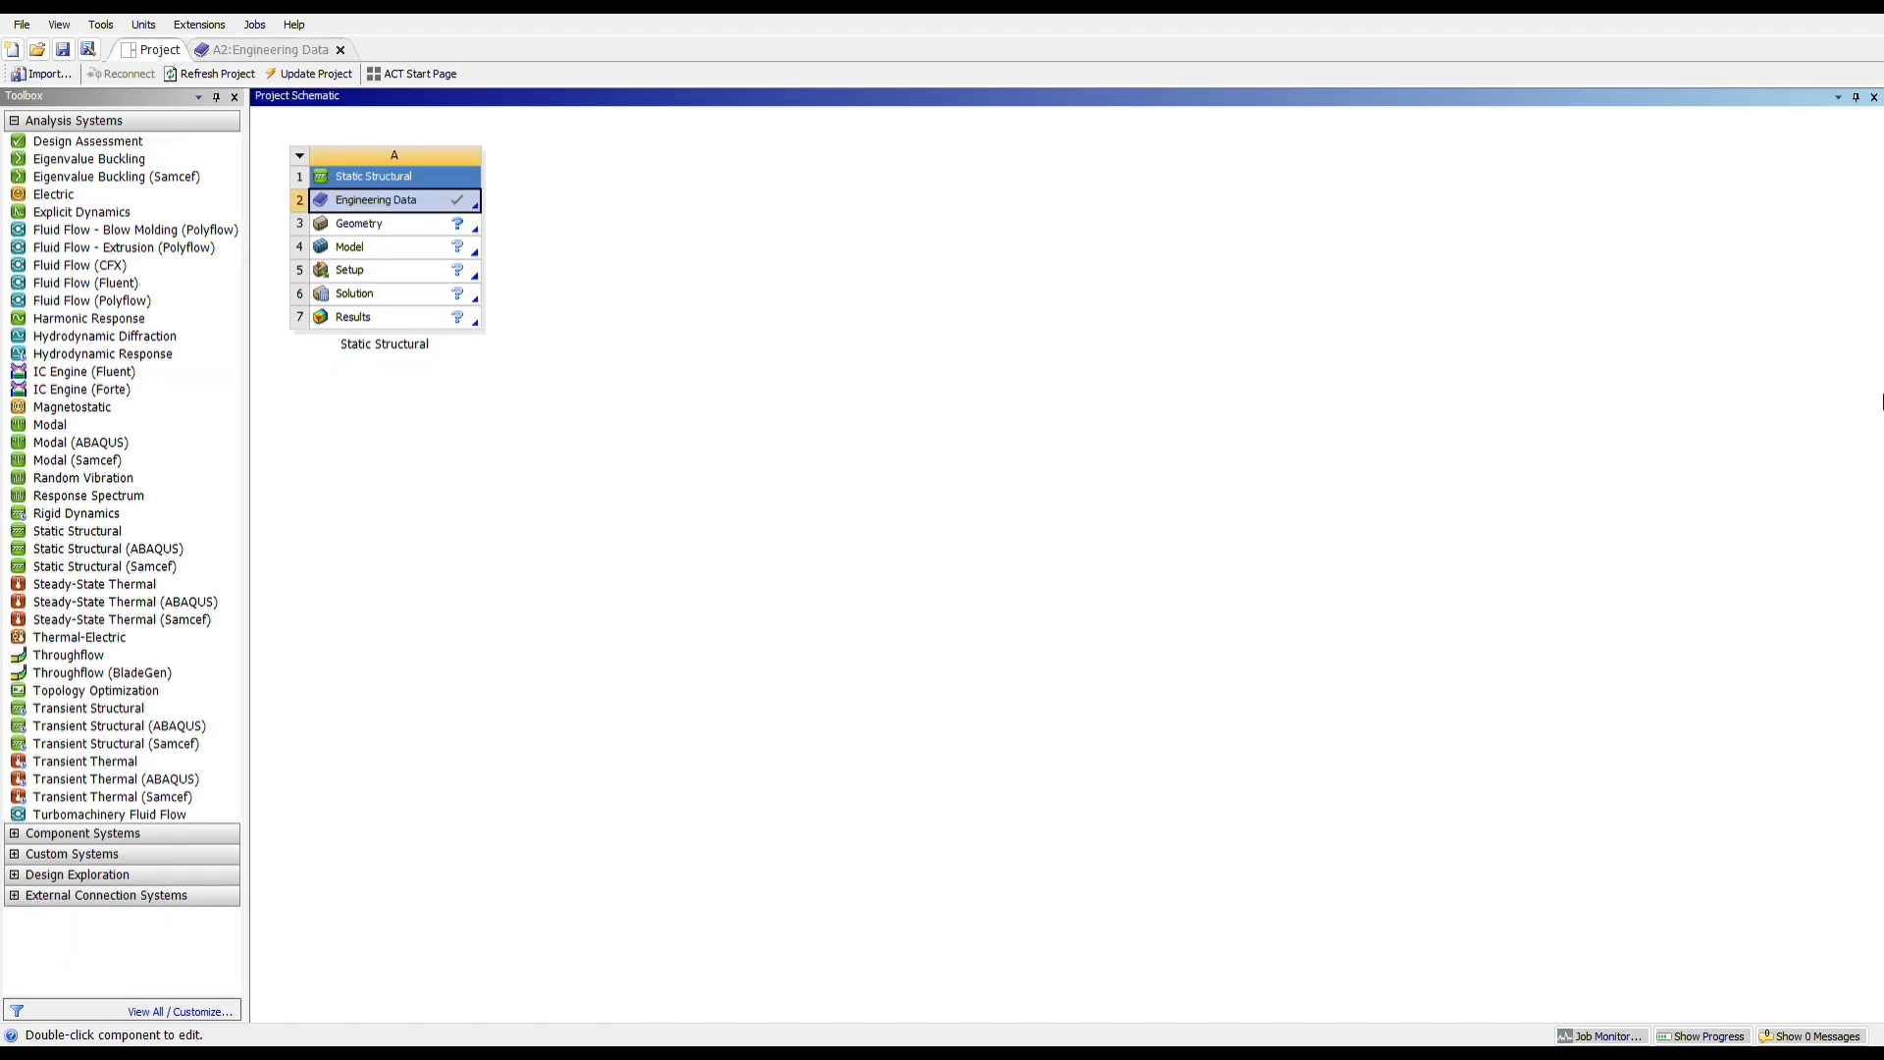
Import Toyota Fortuner Piston.STEP from the FEA EL folder as the geometry of the Static Structural system
click(403, 232)
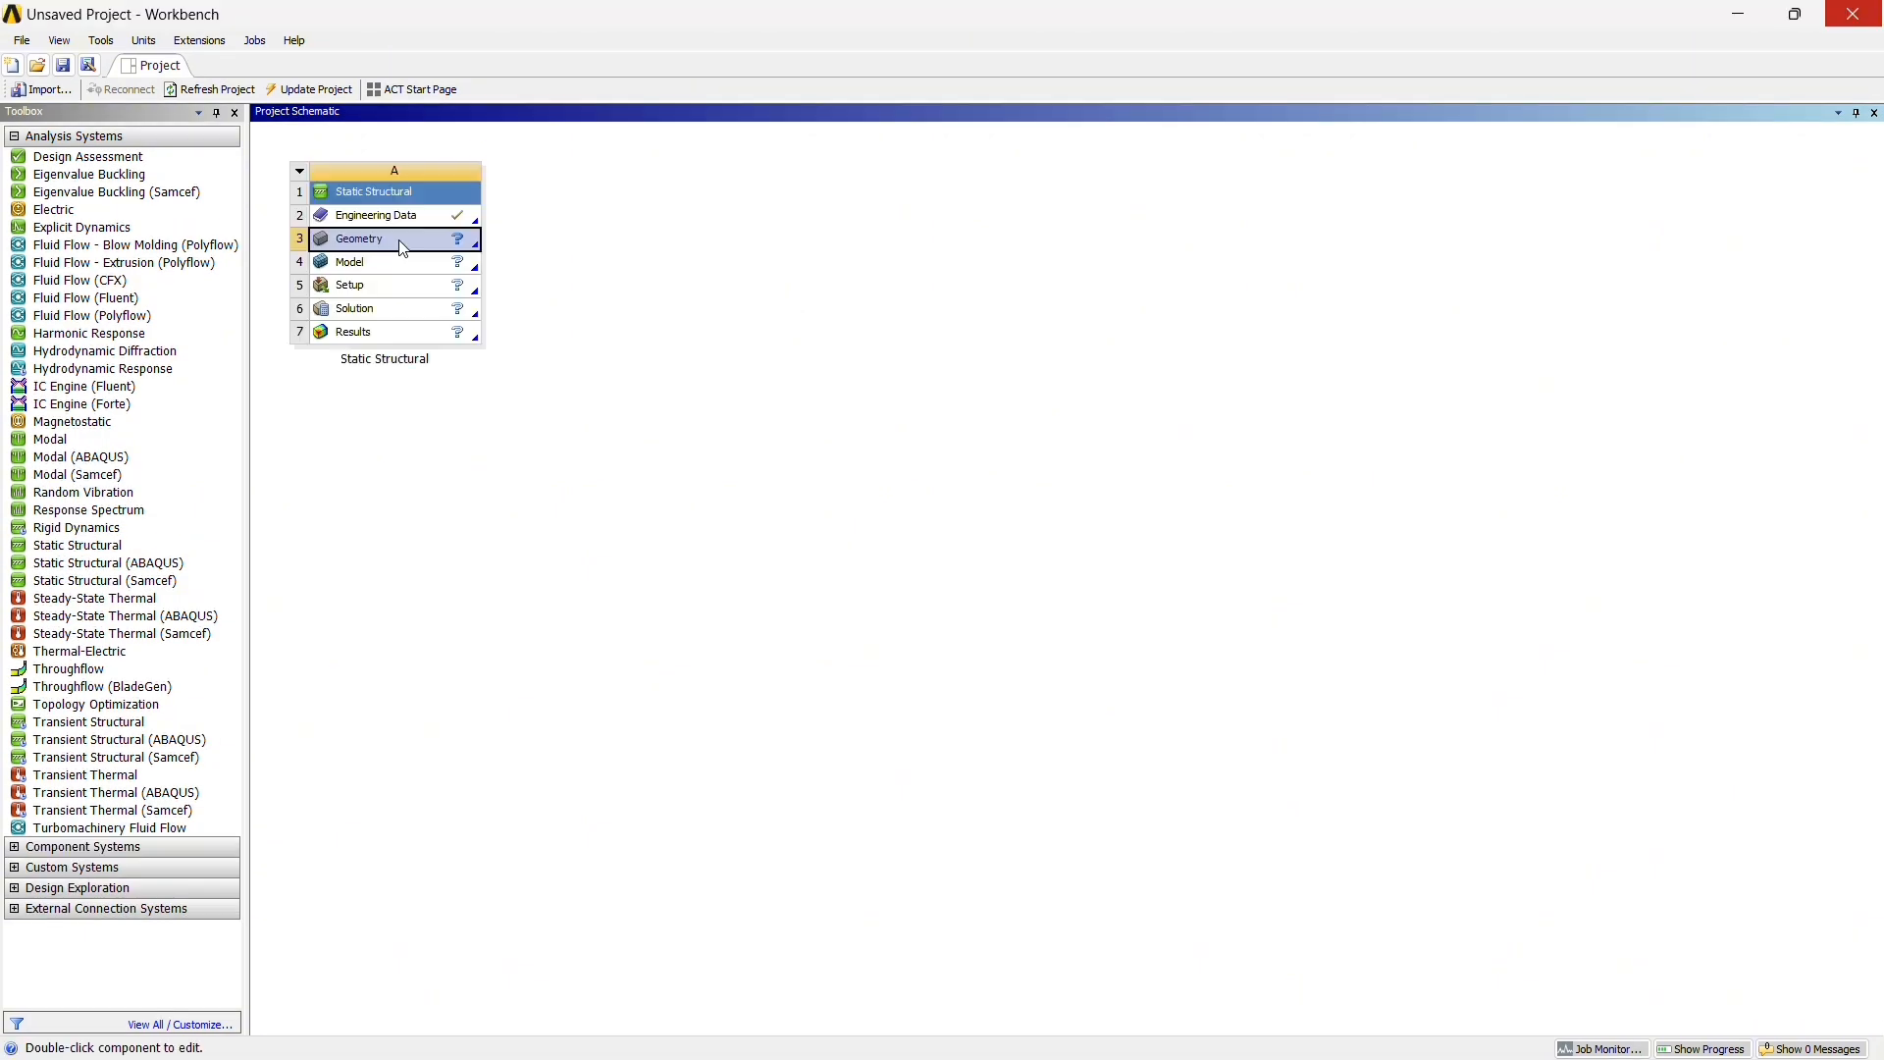
right_click(401, 243)
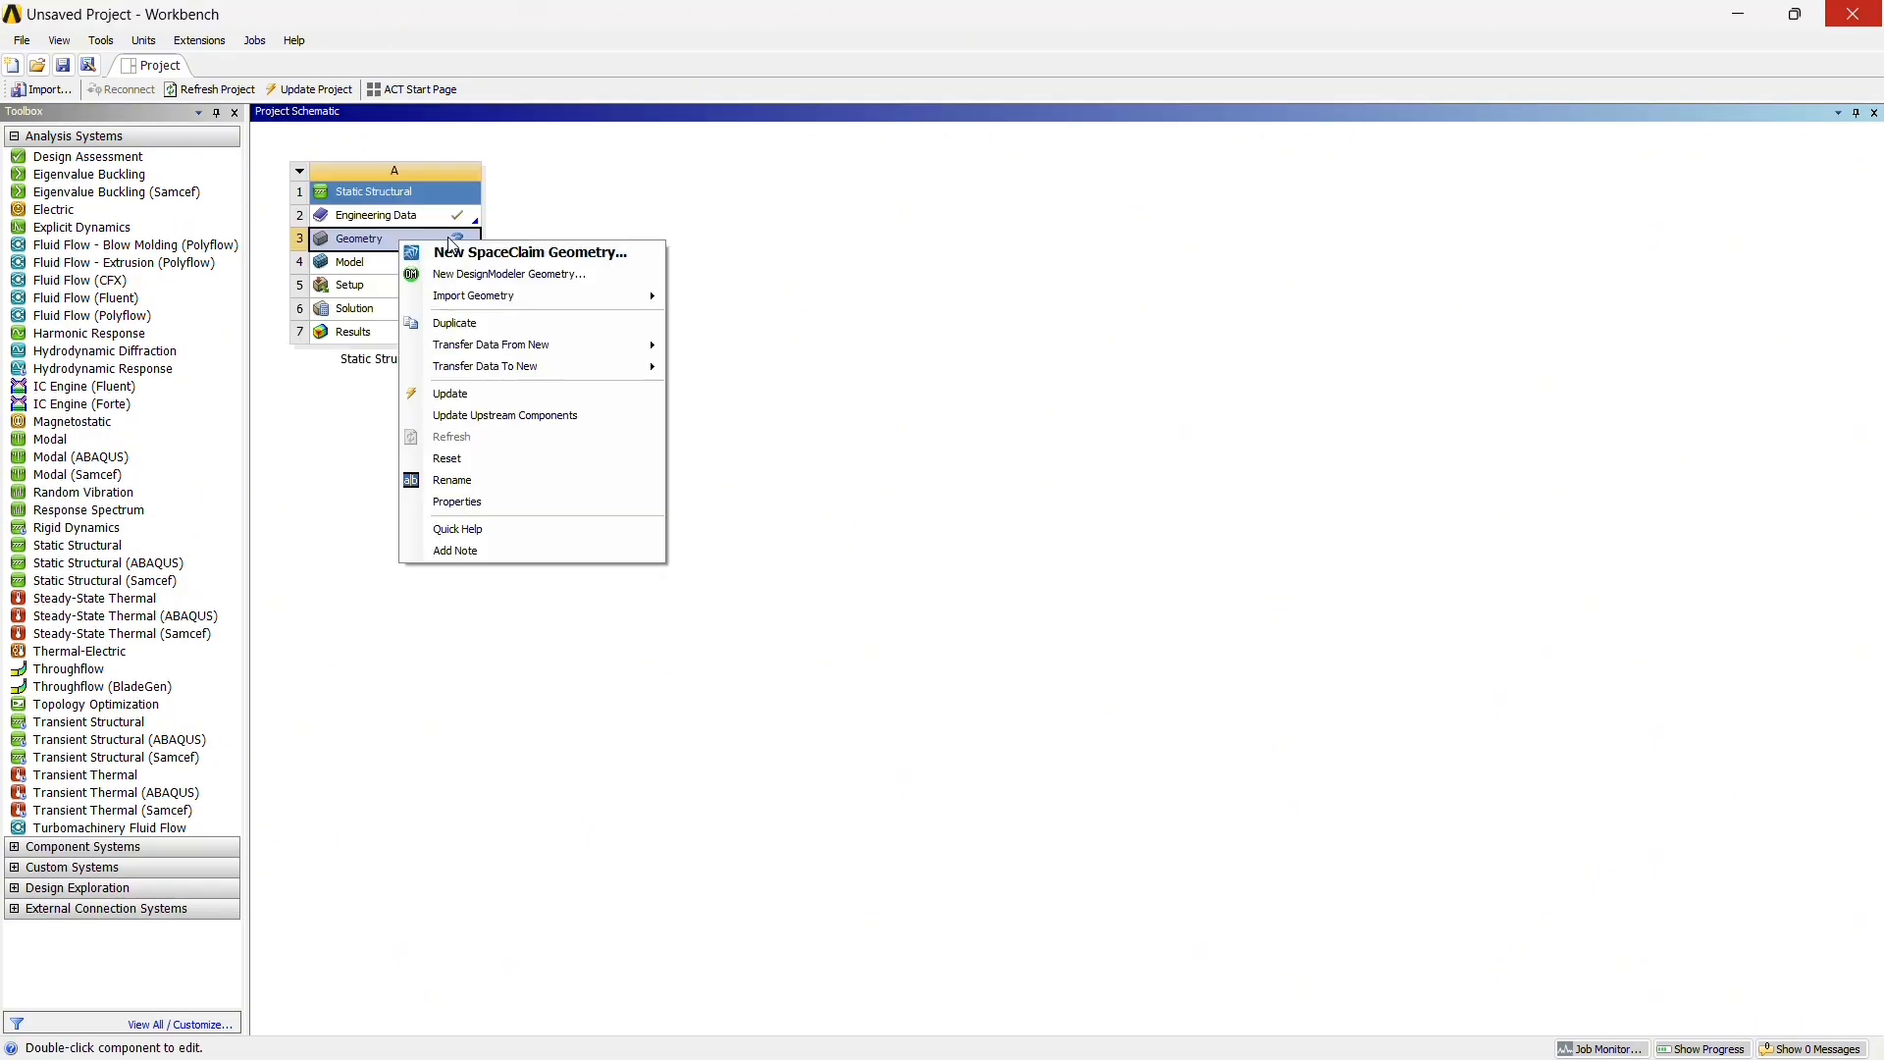
mouse_move(459, 298)
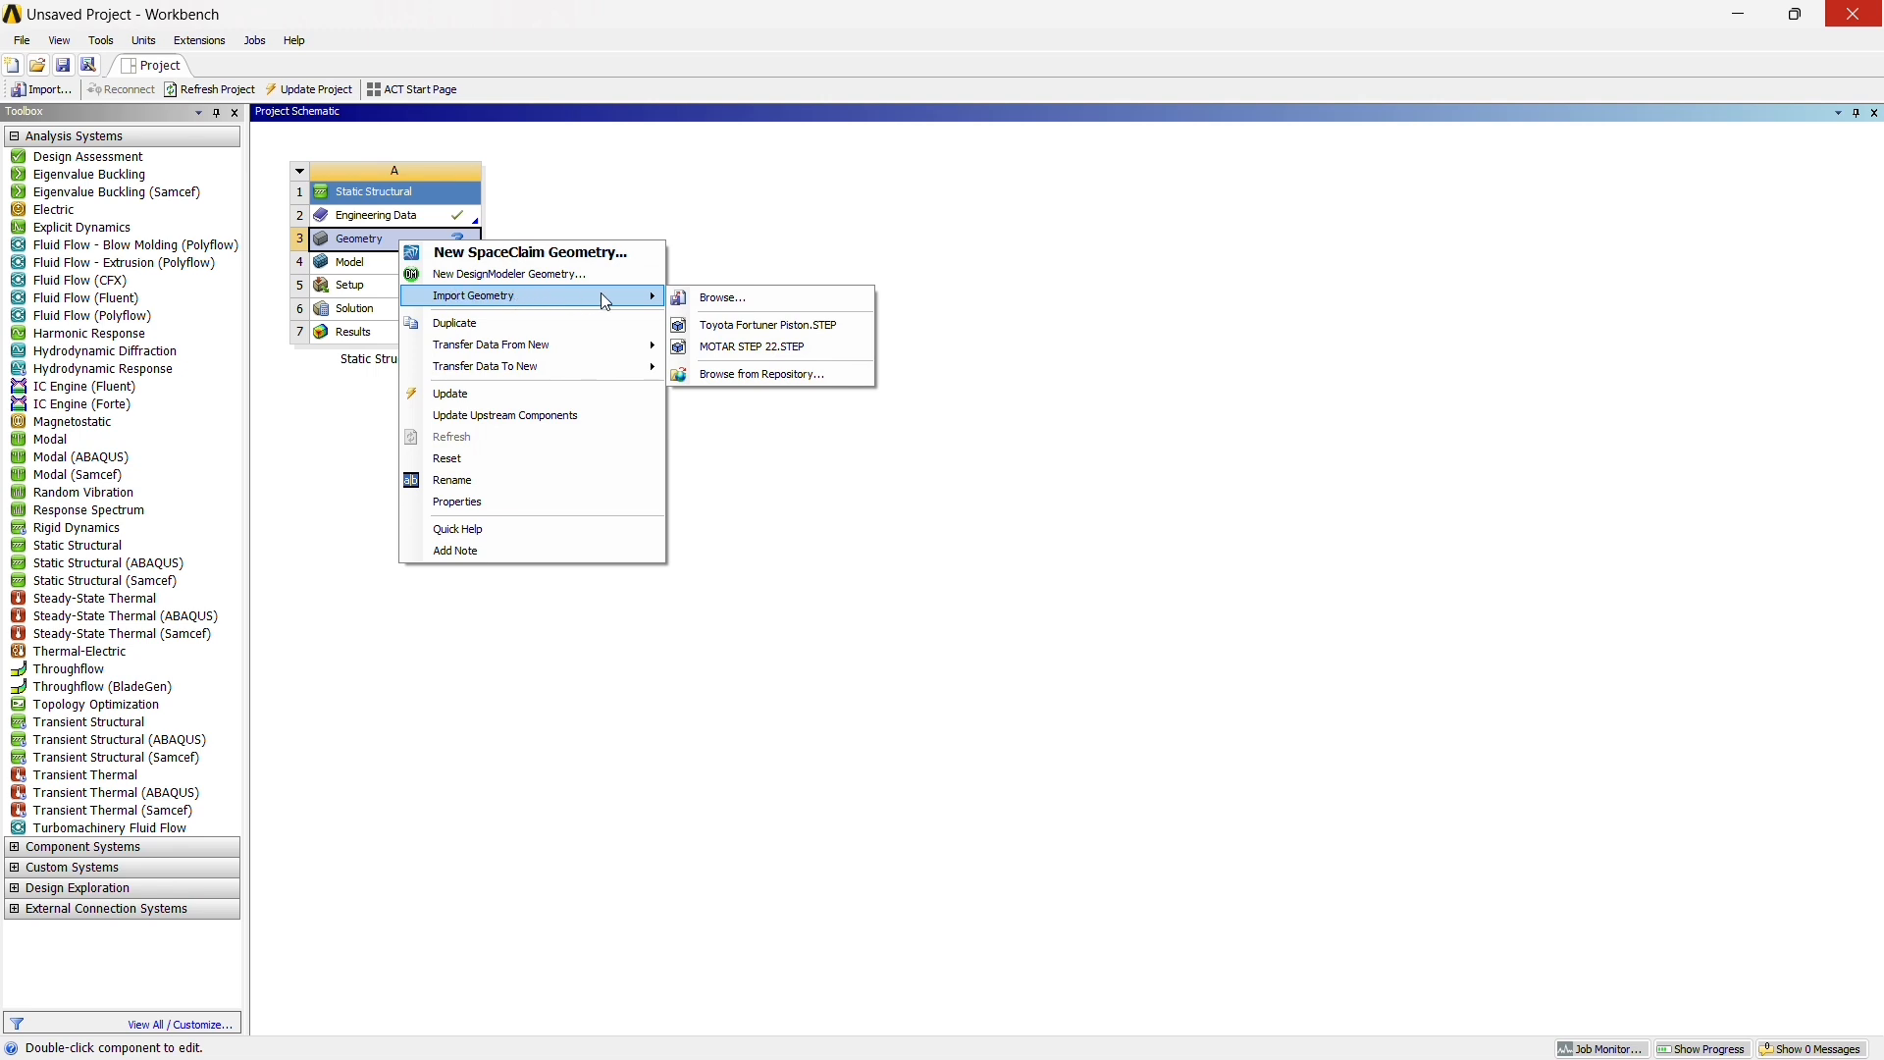
click(734, 297)
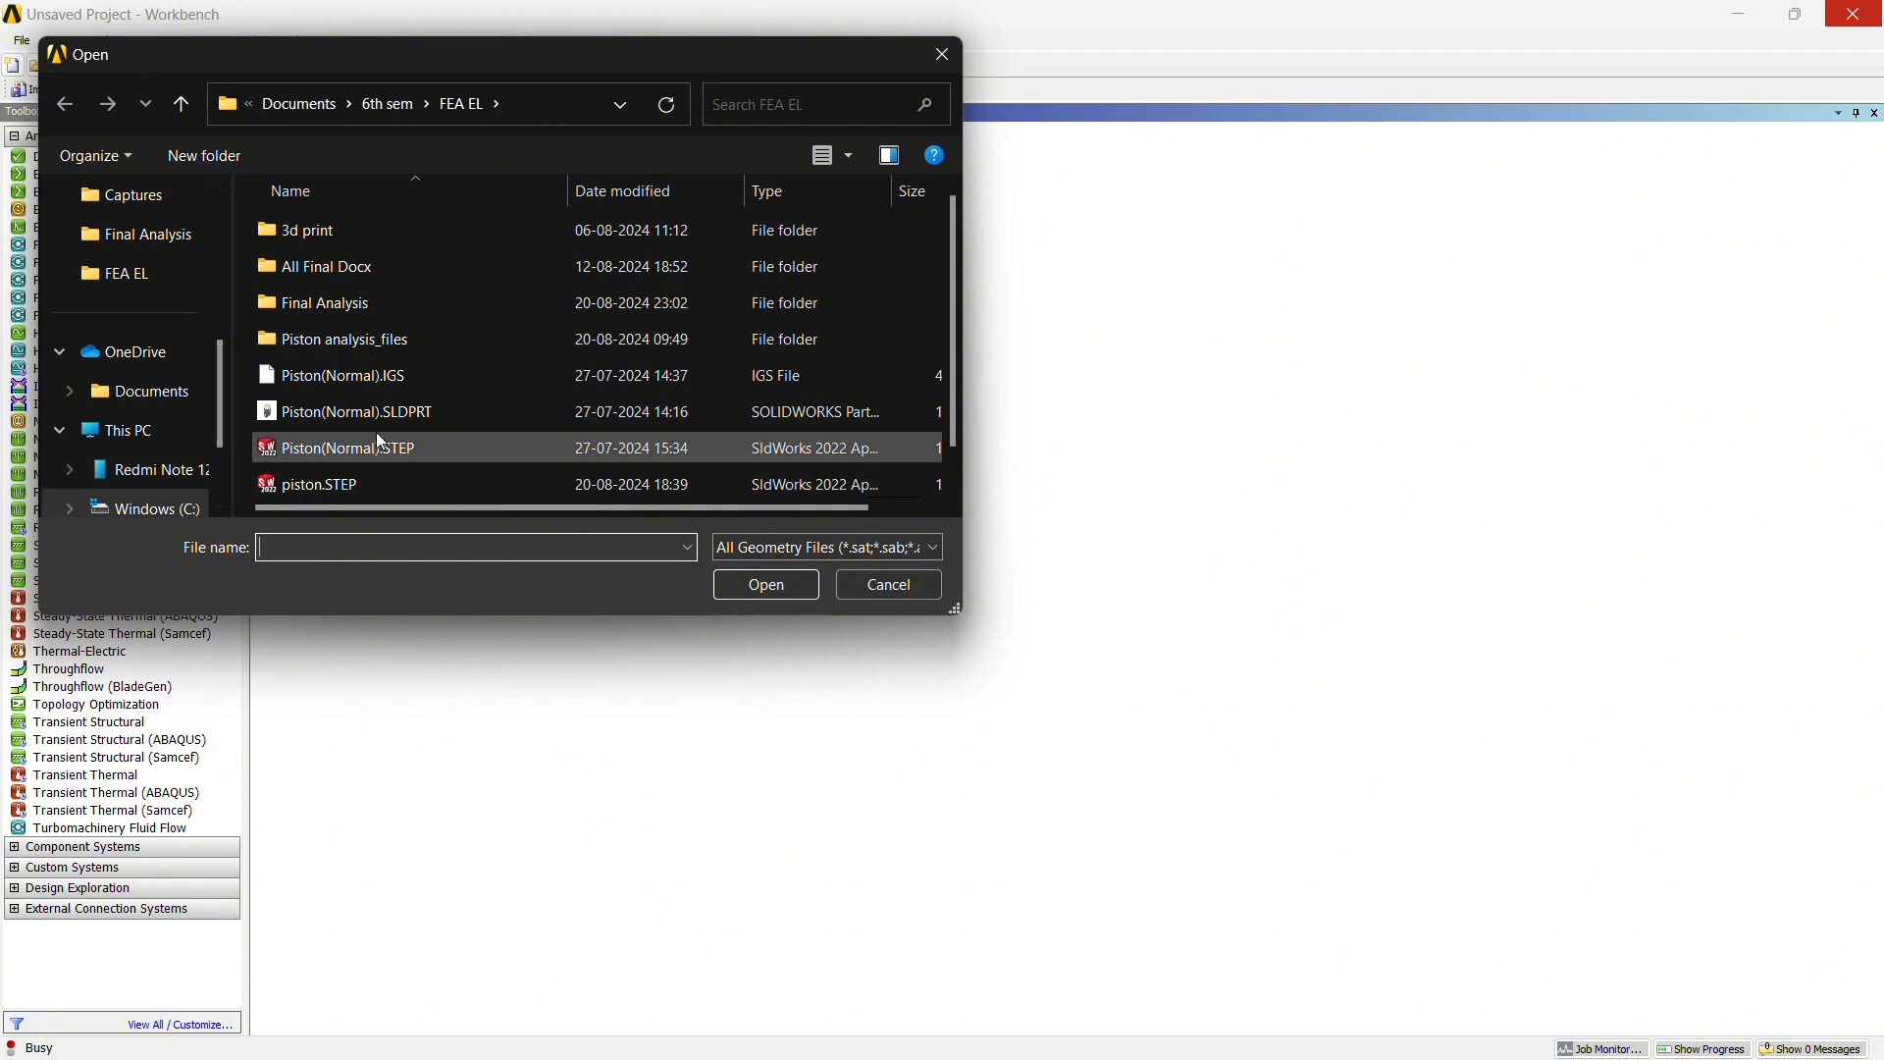
scroll(375, 431, down, 1)
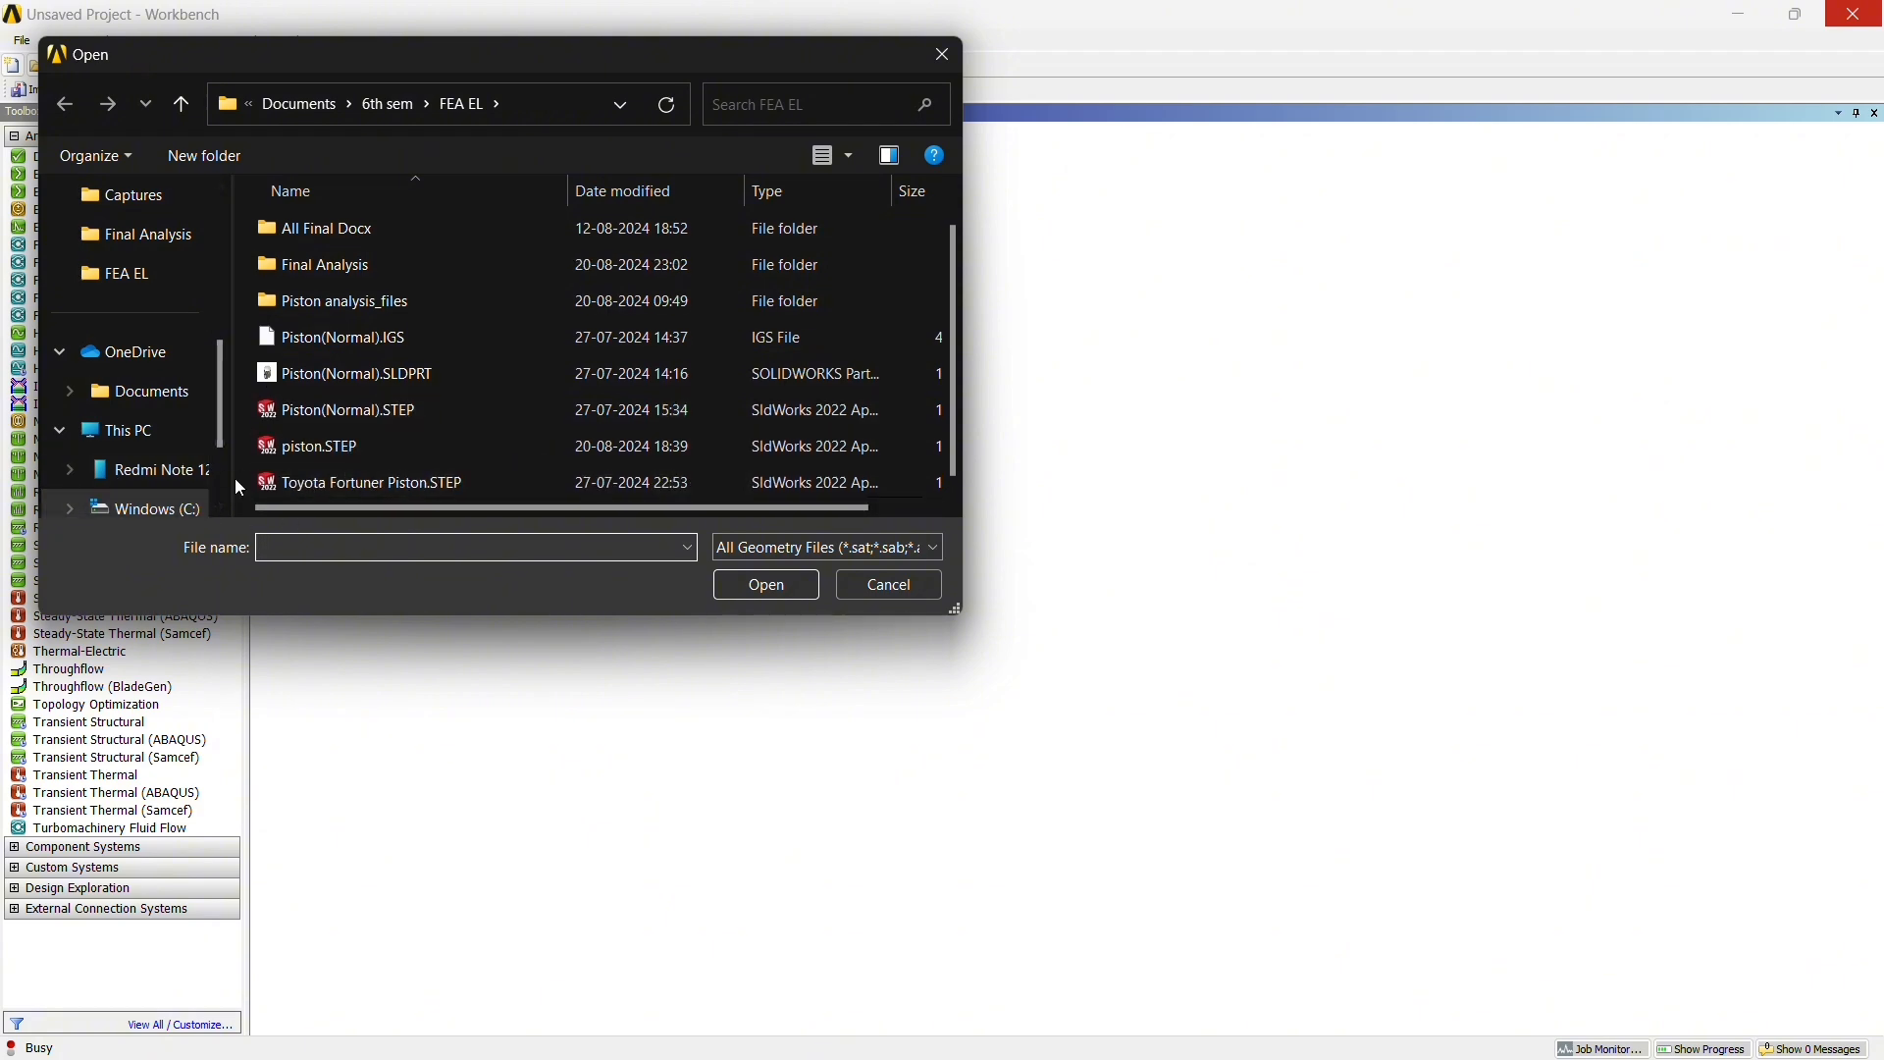
click(322, 487)
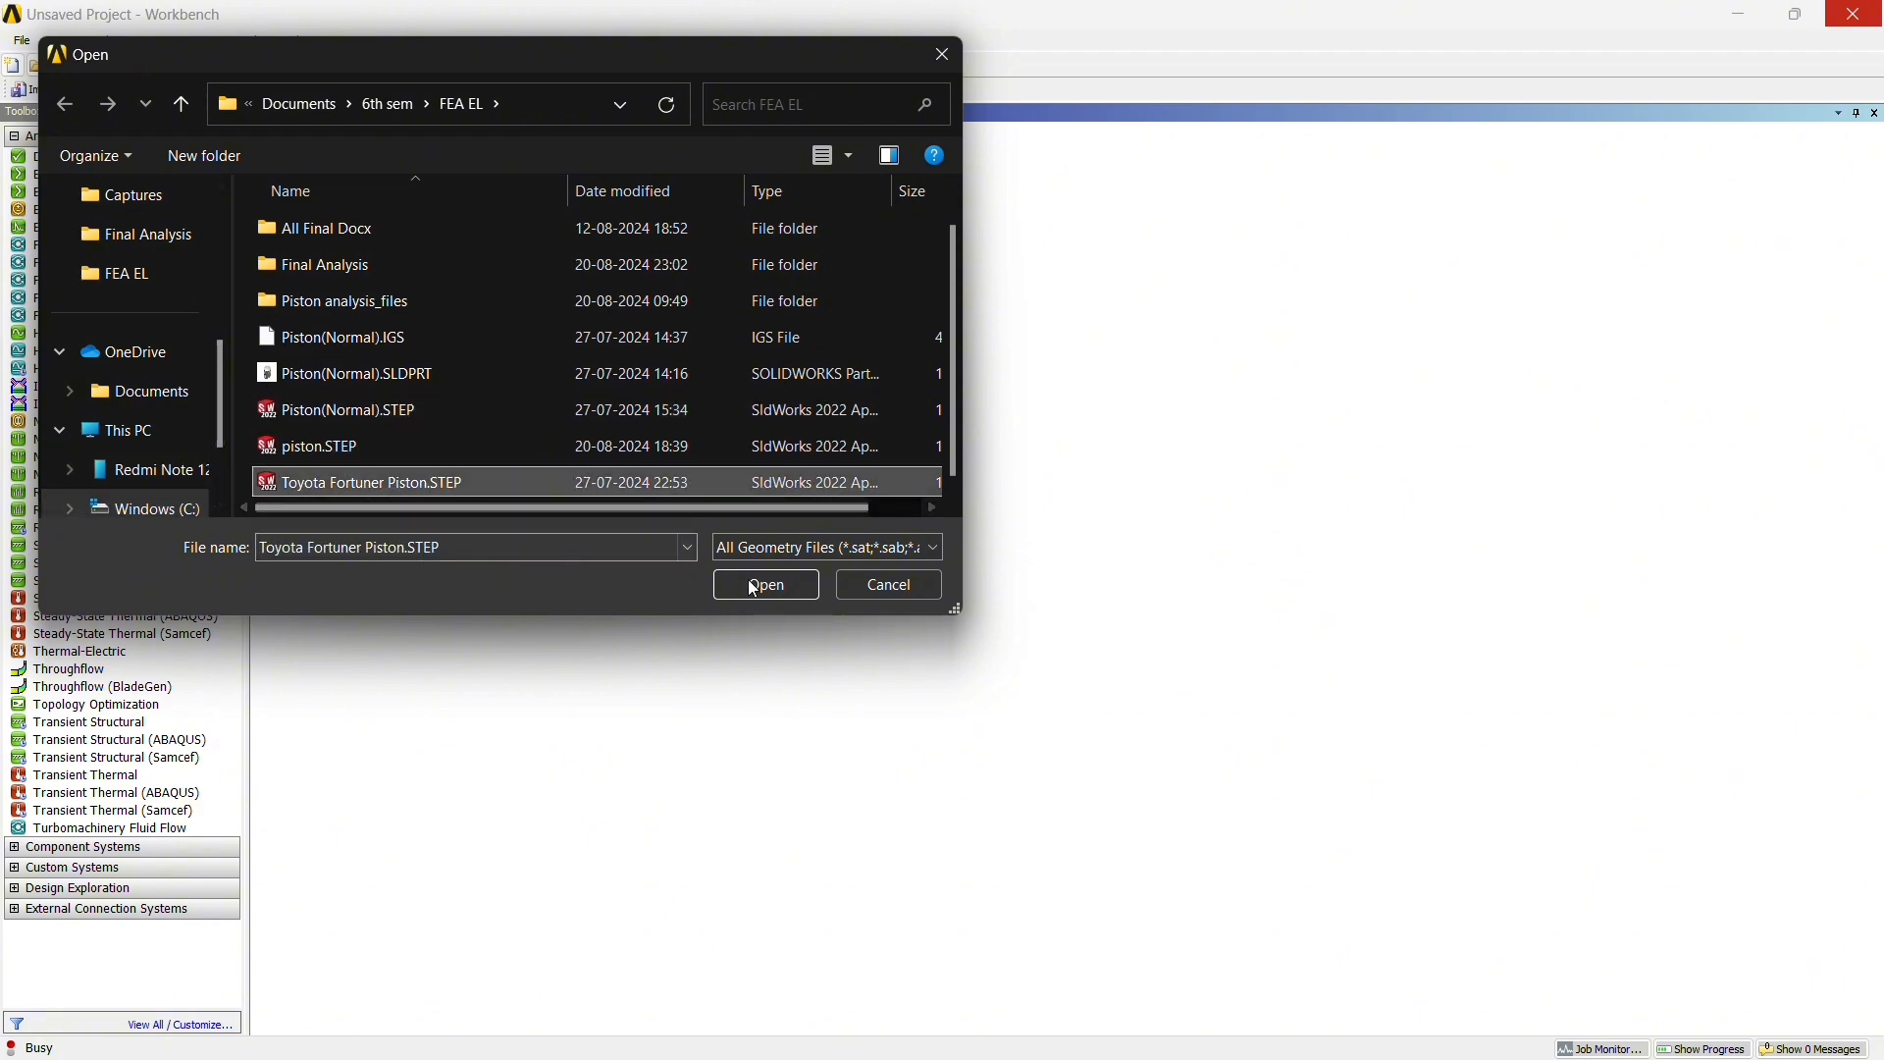
click(775, 585)
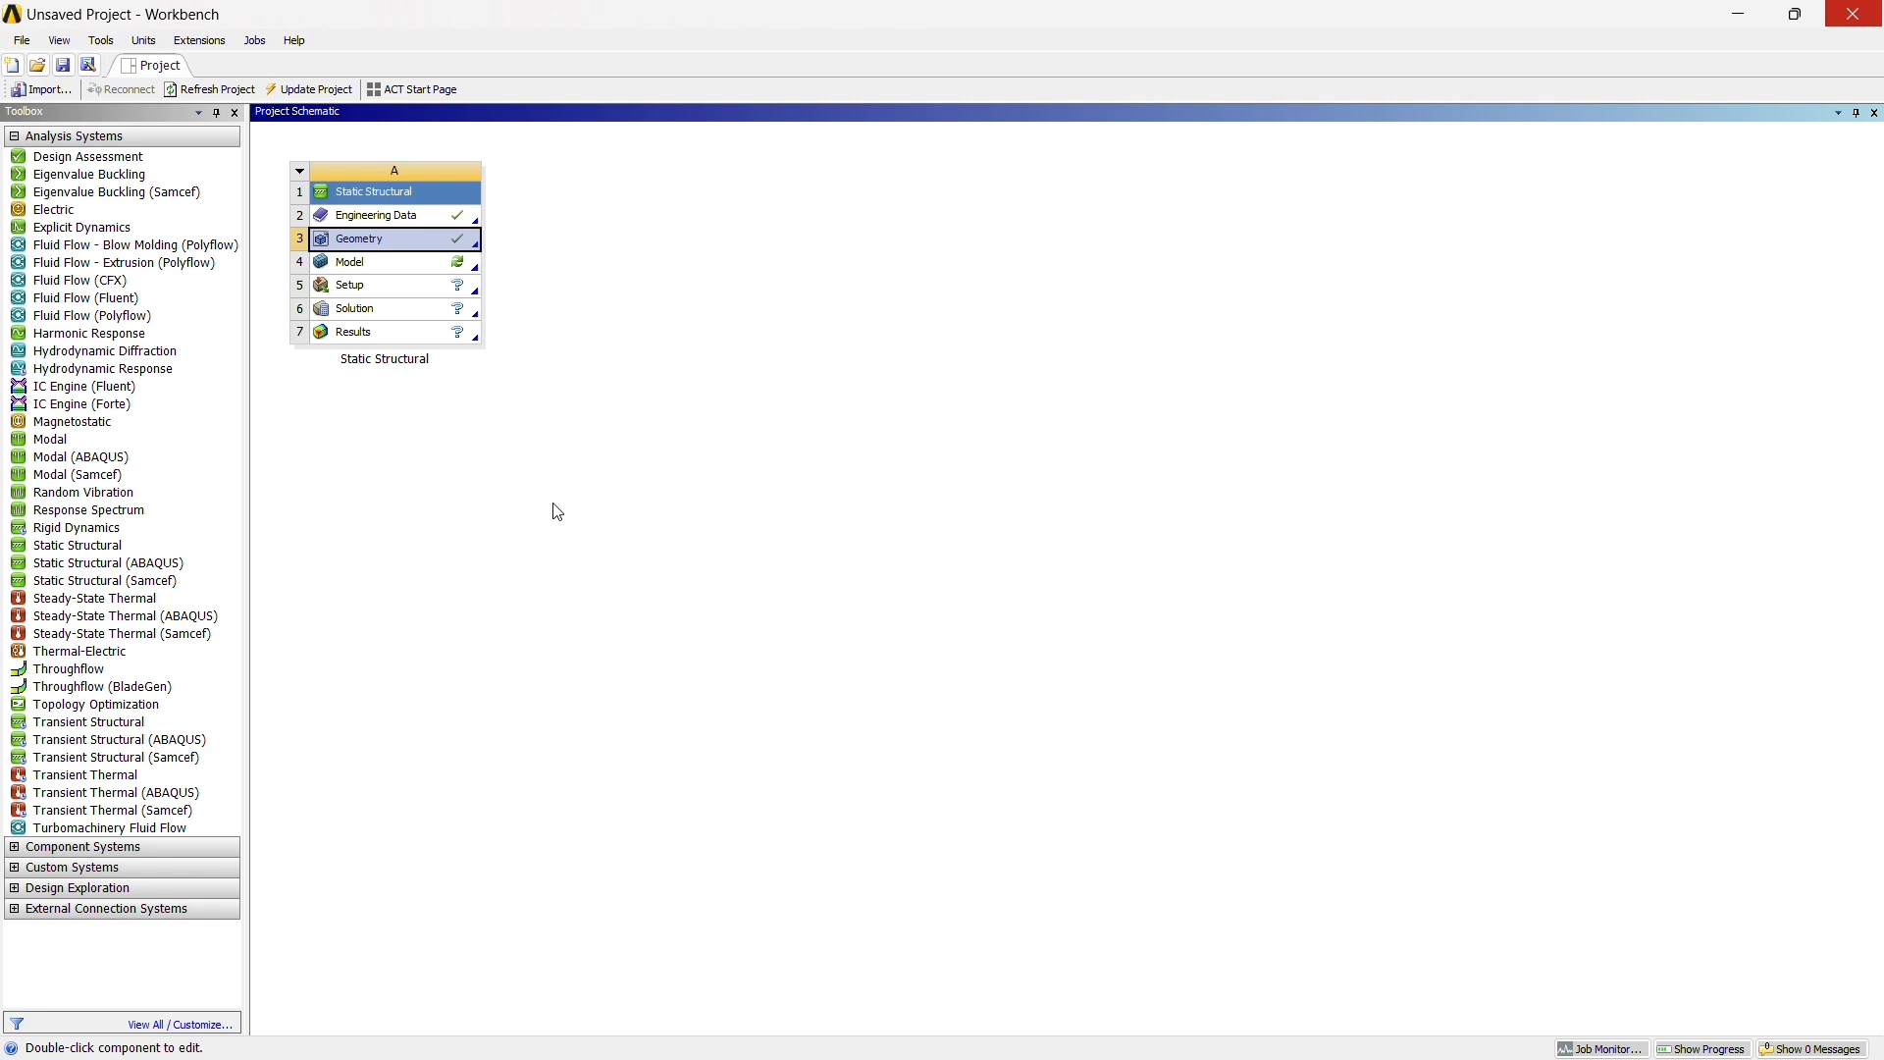
Open the imported geometry in DesignModeler and generate the Import1 feature to build the piston body
right_click(436, 249)
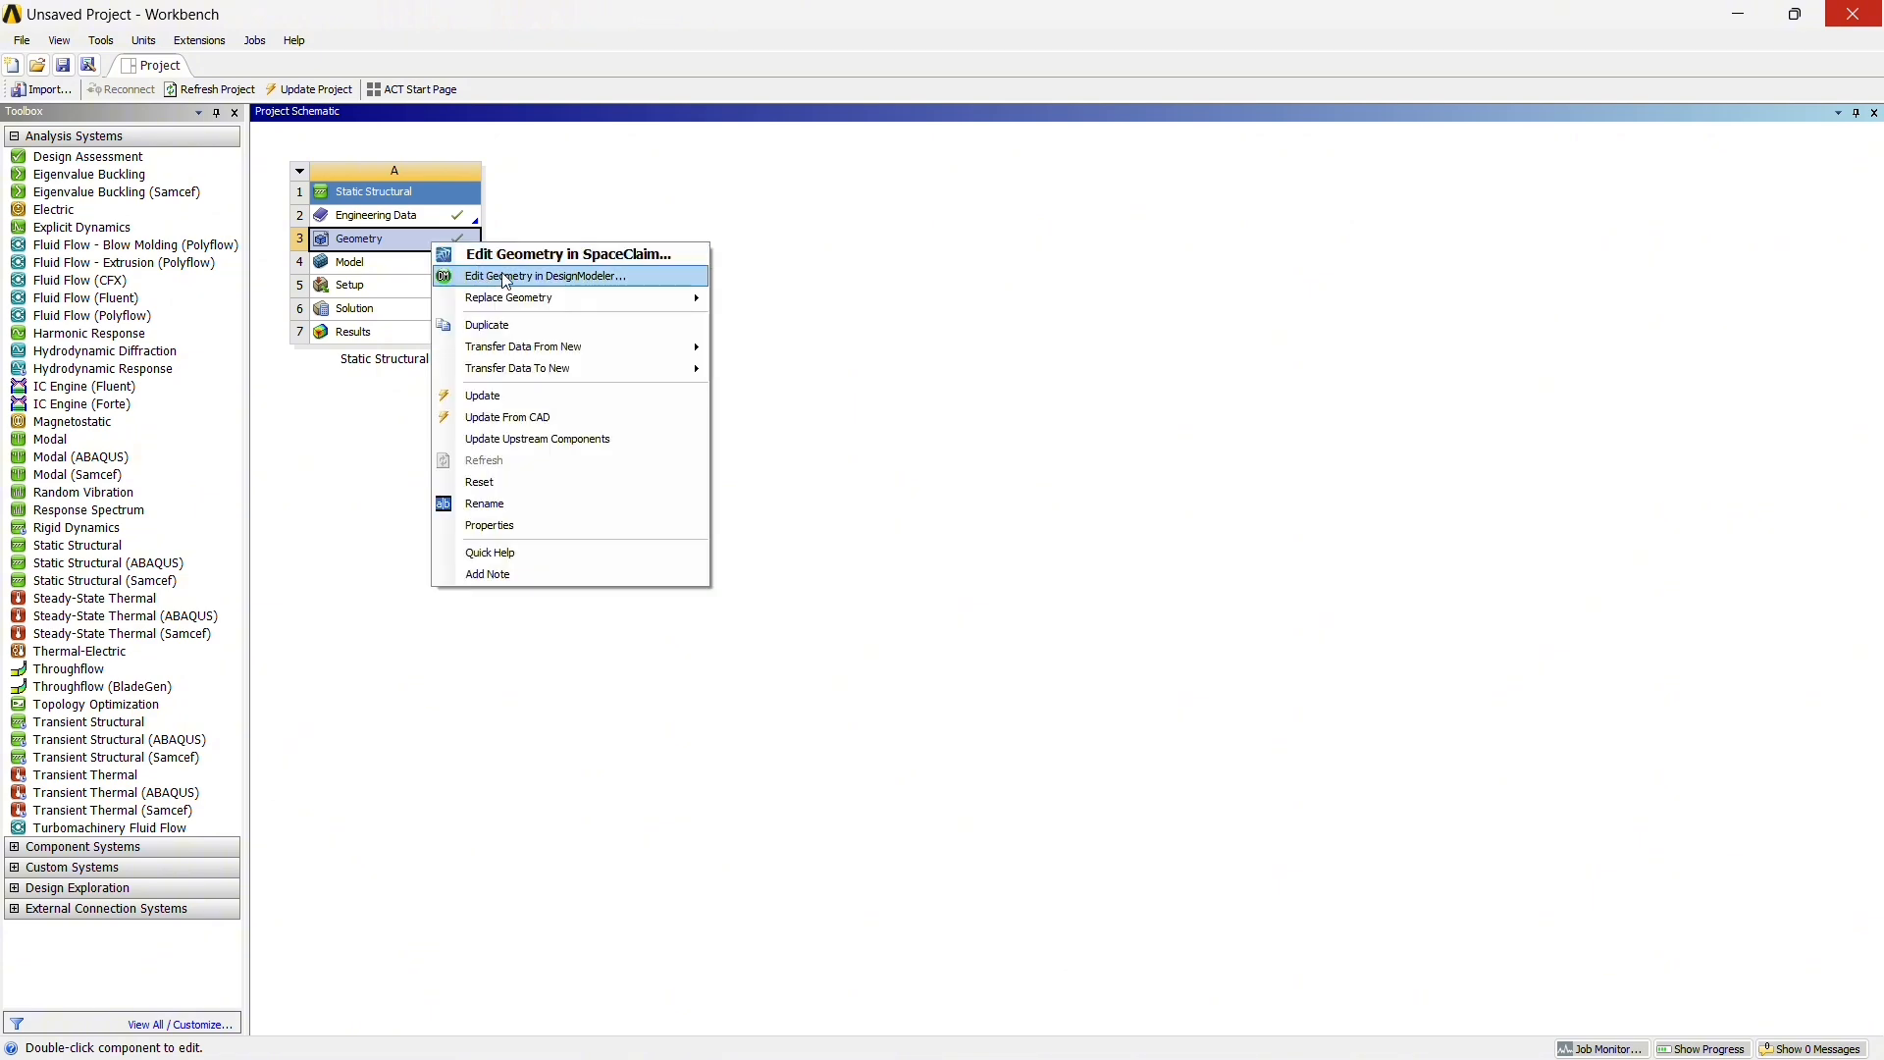
click(578, 277)
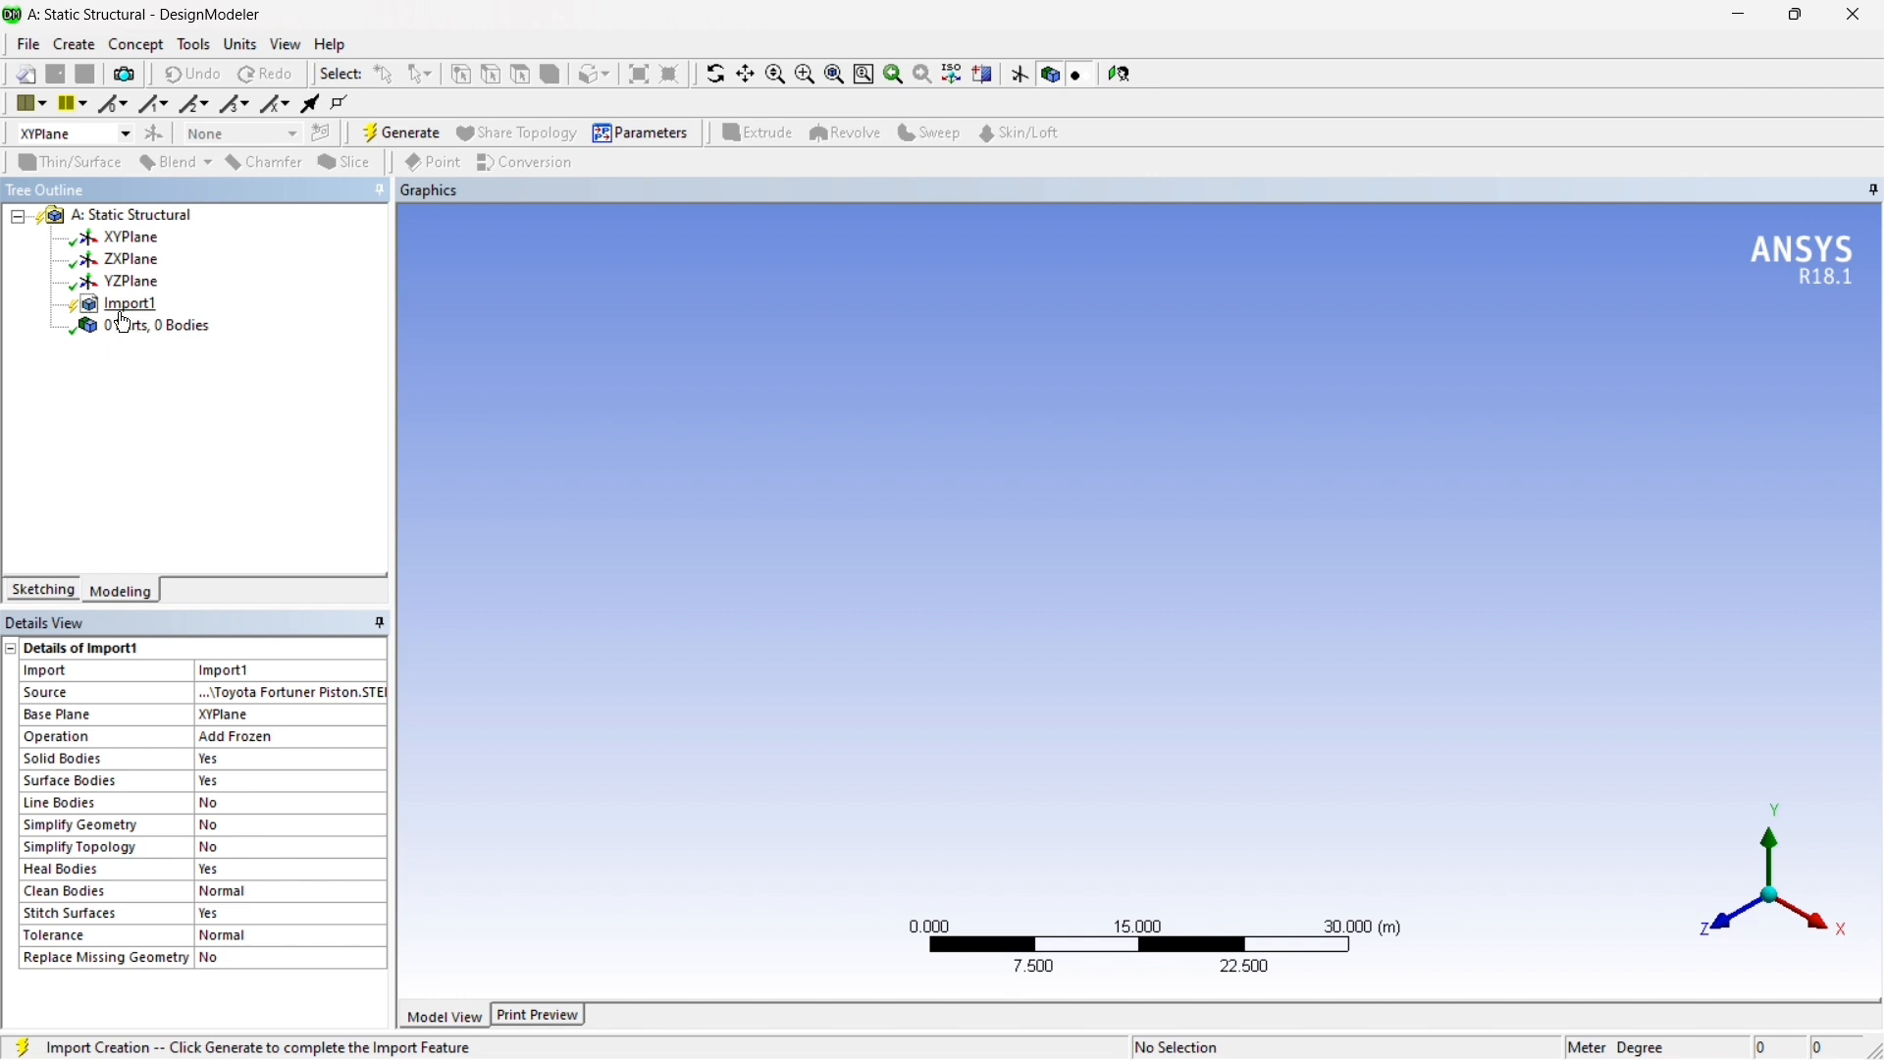
click(134, 312)
click(420, 141)
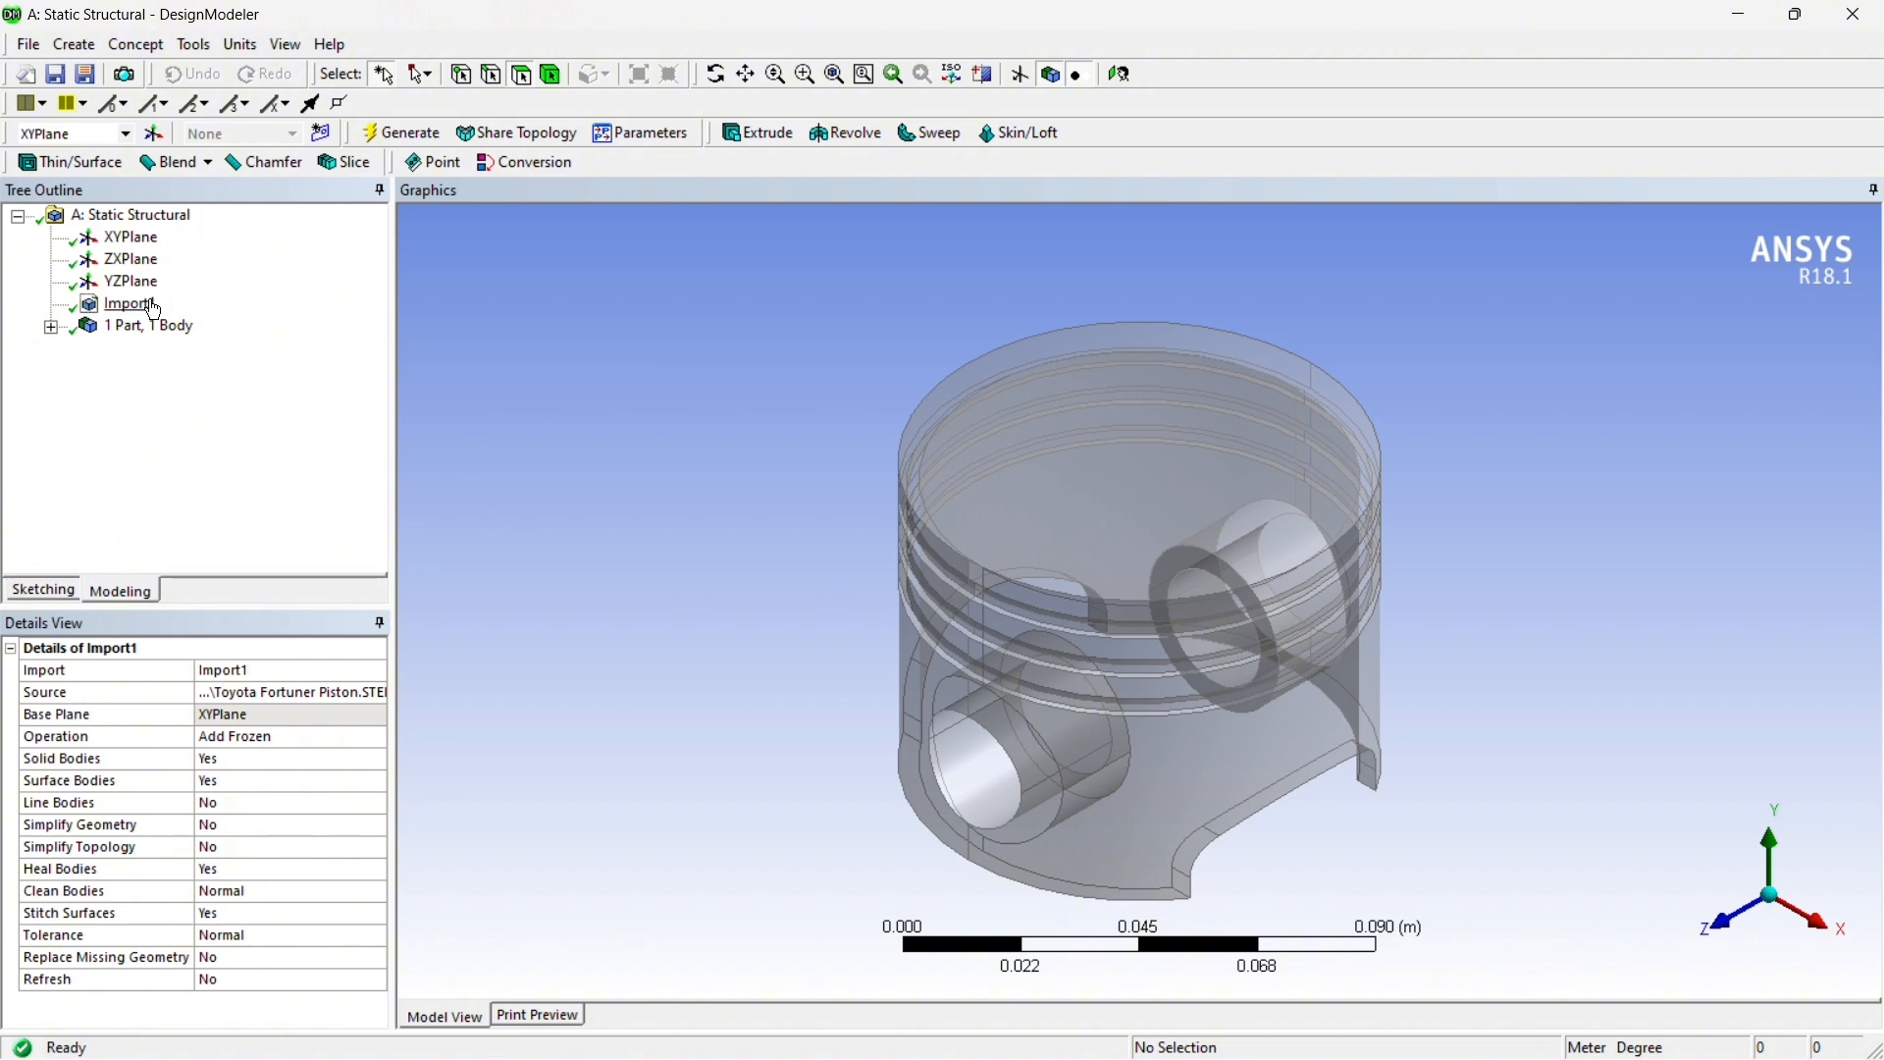
Switch back to Workbench and open the Static Structural system's Model in ANSYS Mechanical
click(1191, 1031)
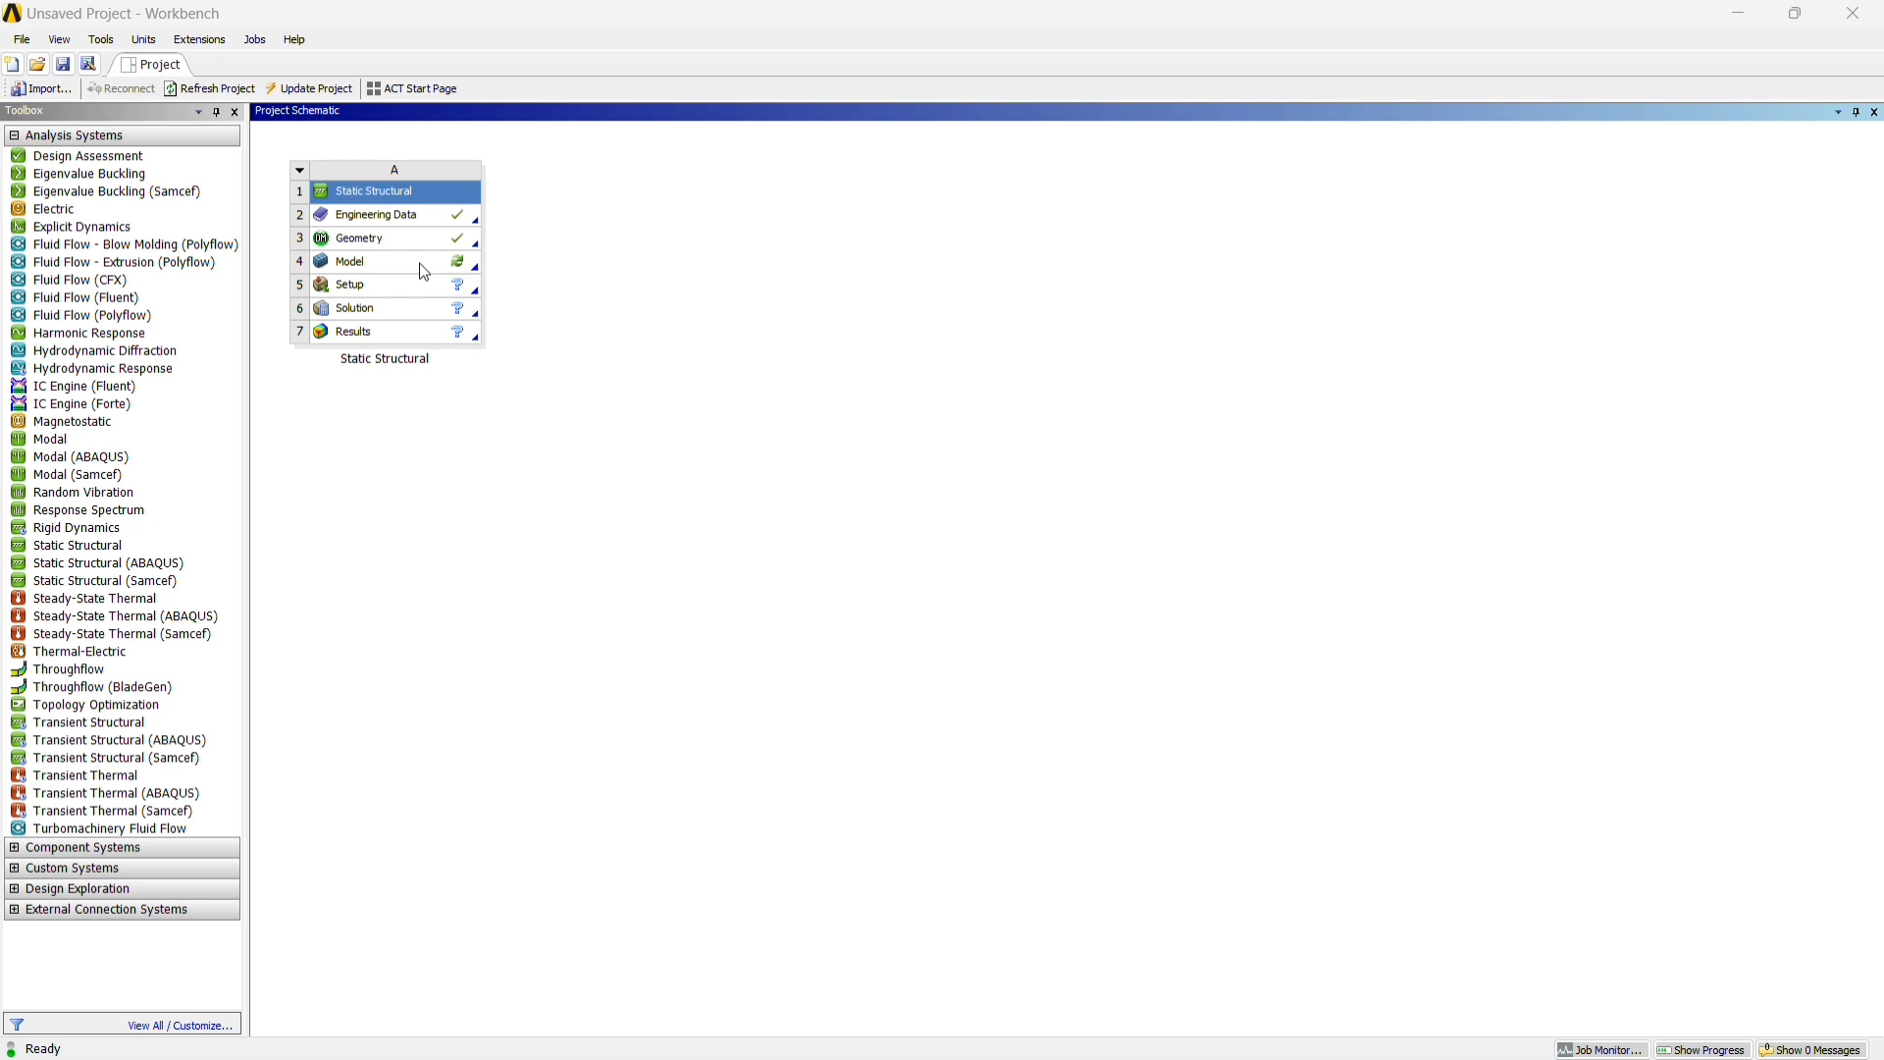
click(425, 272)
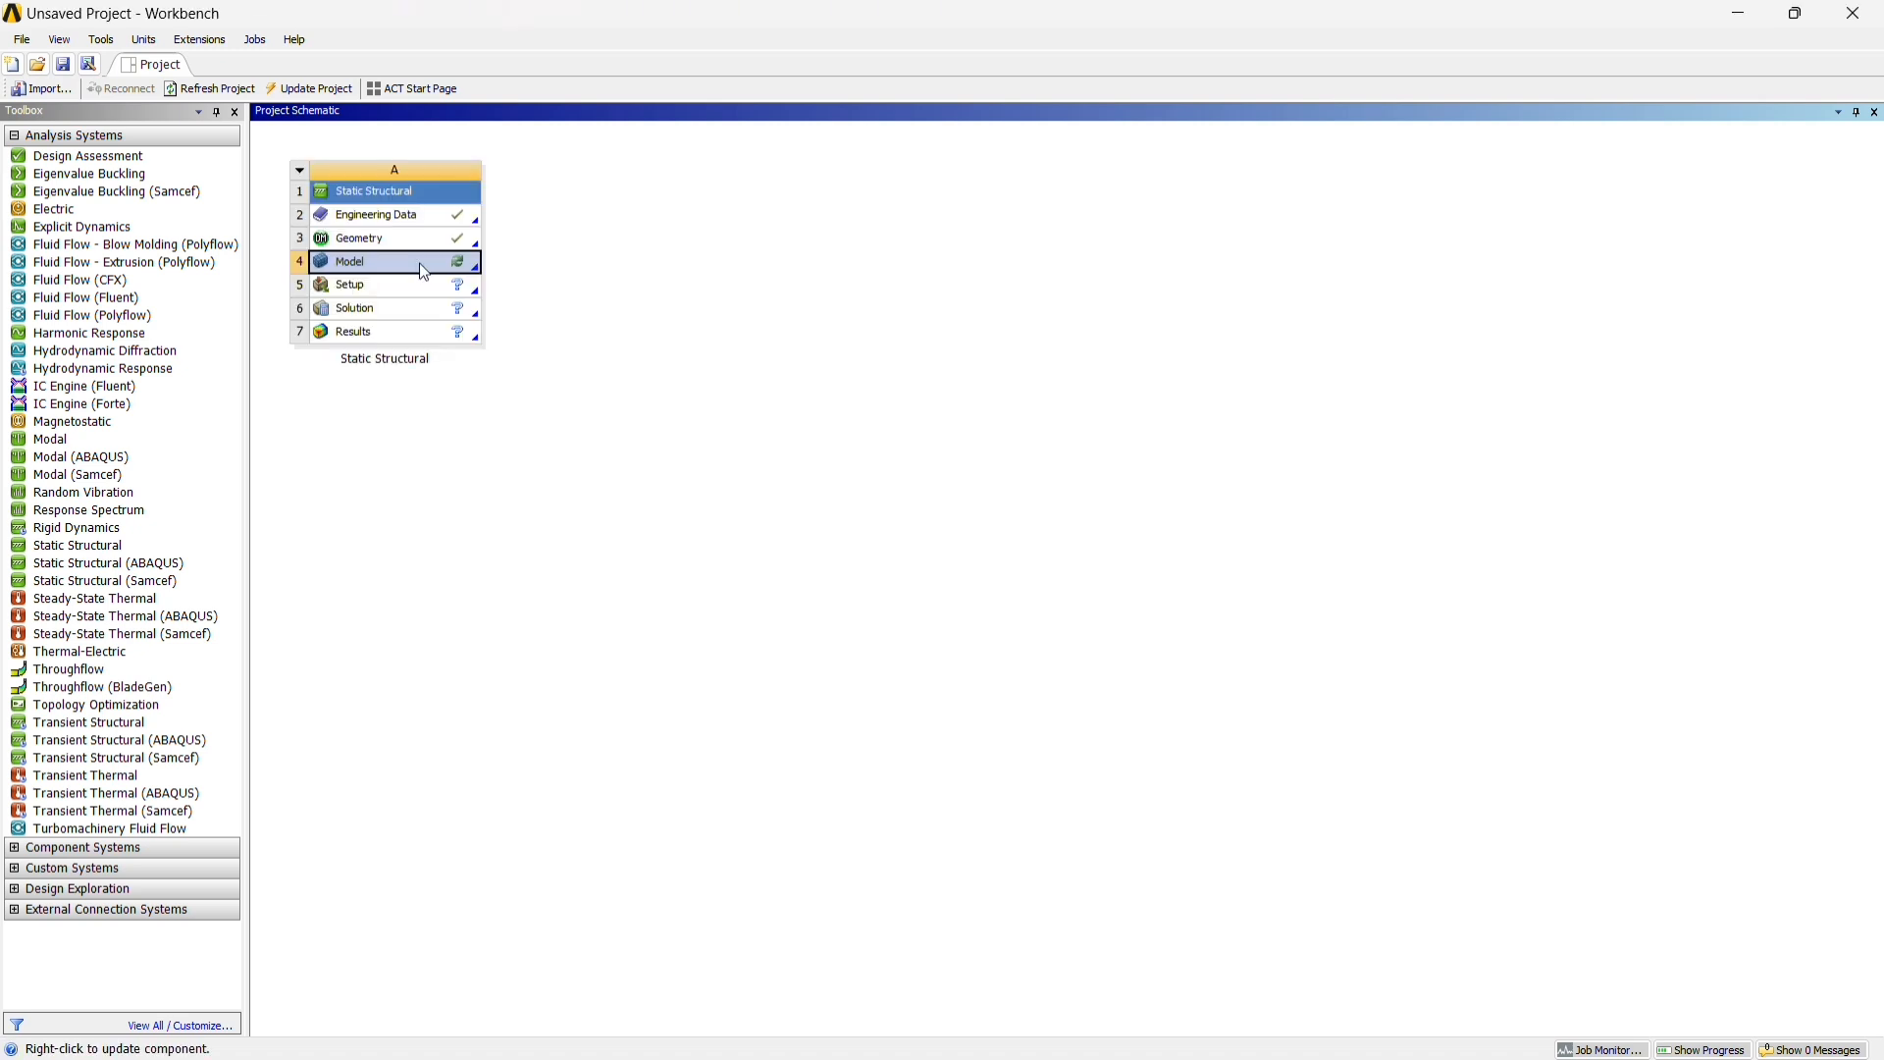
right_click(422, 265)
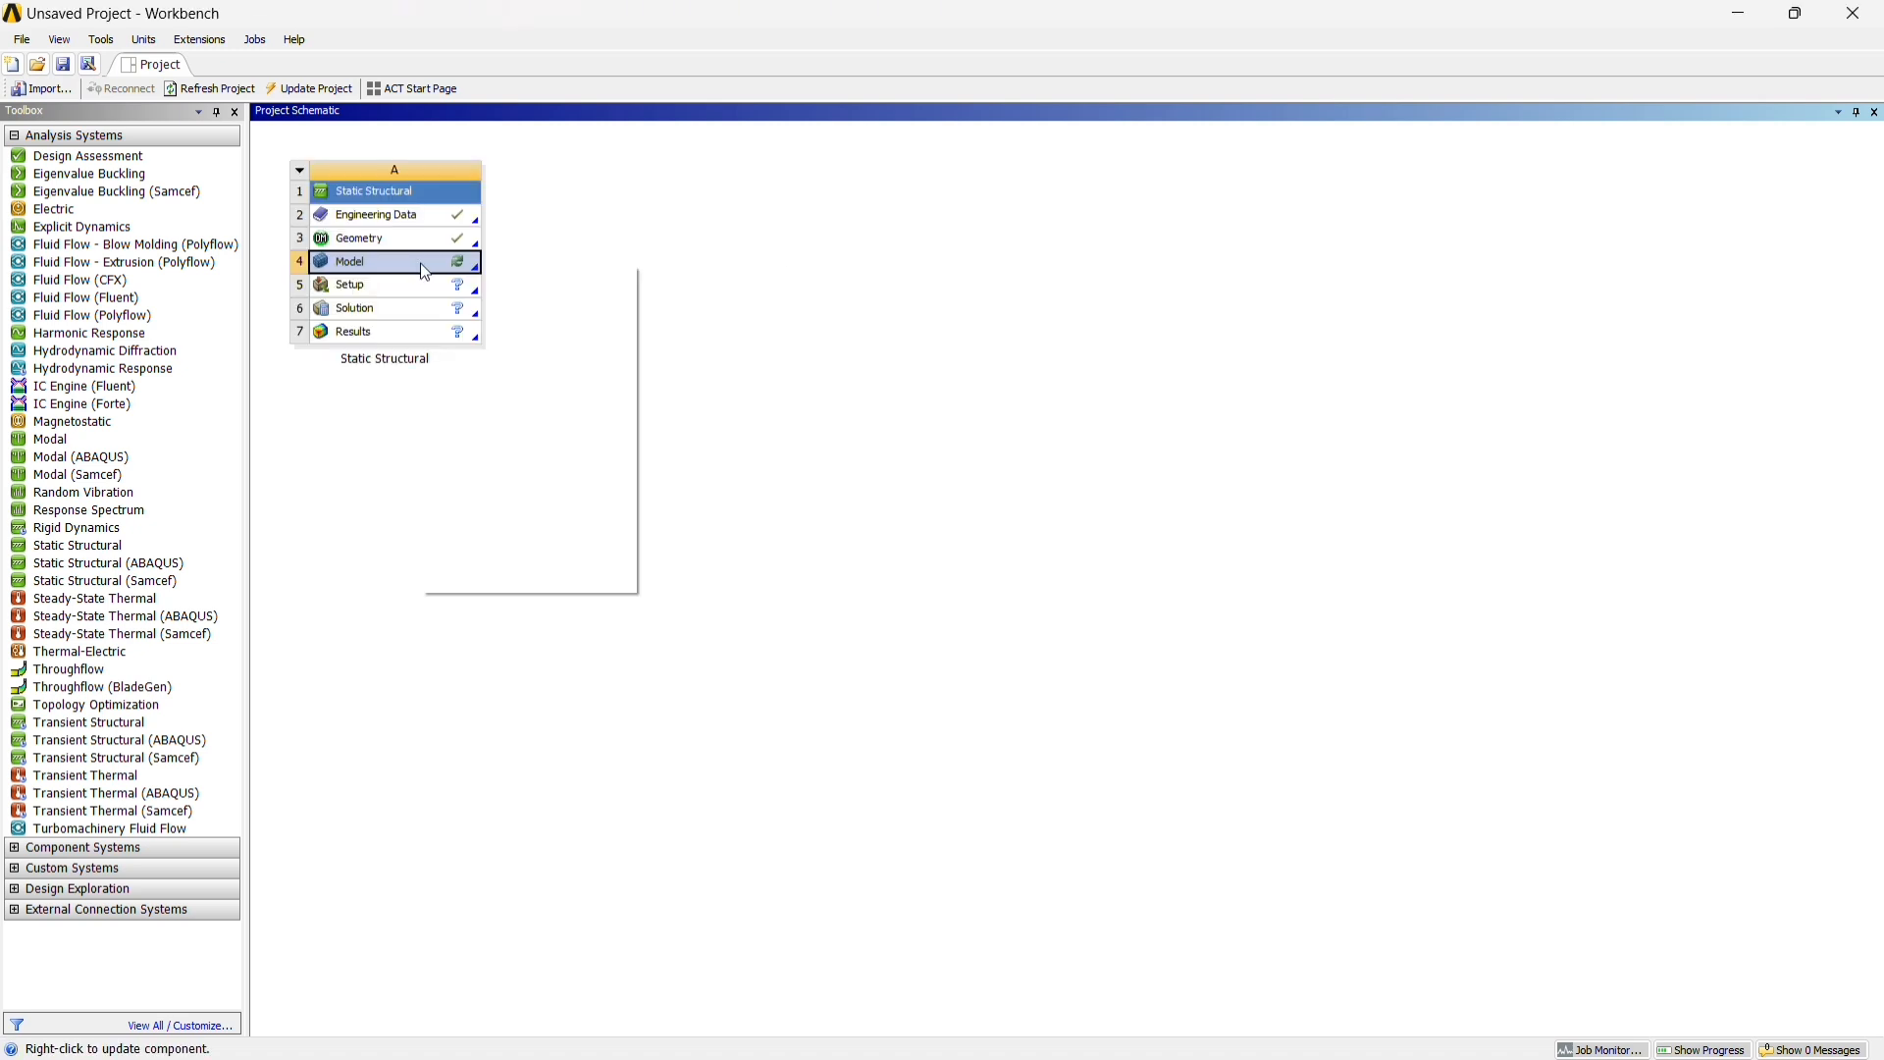
click(481, 275)
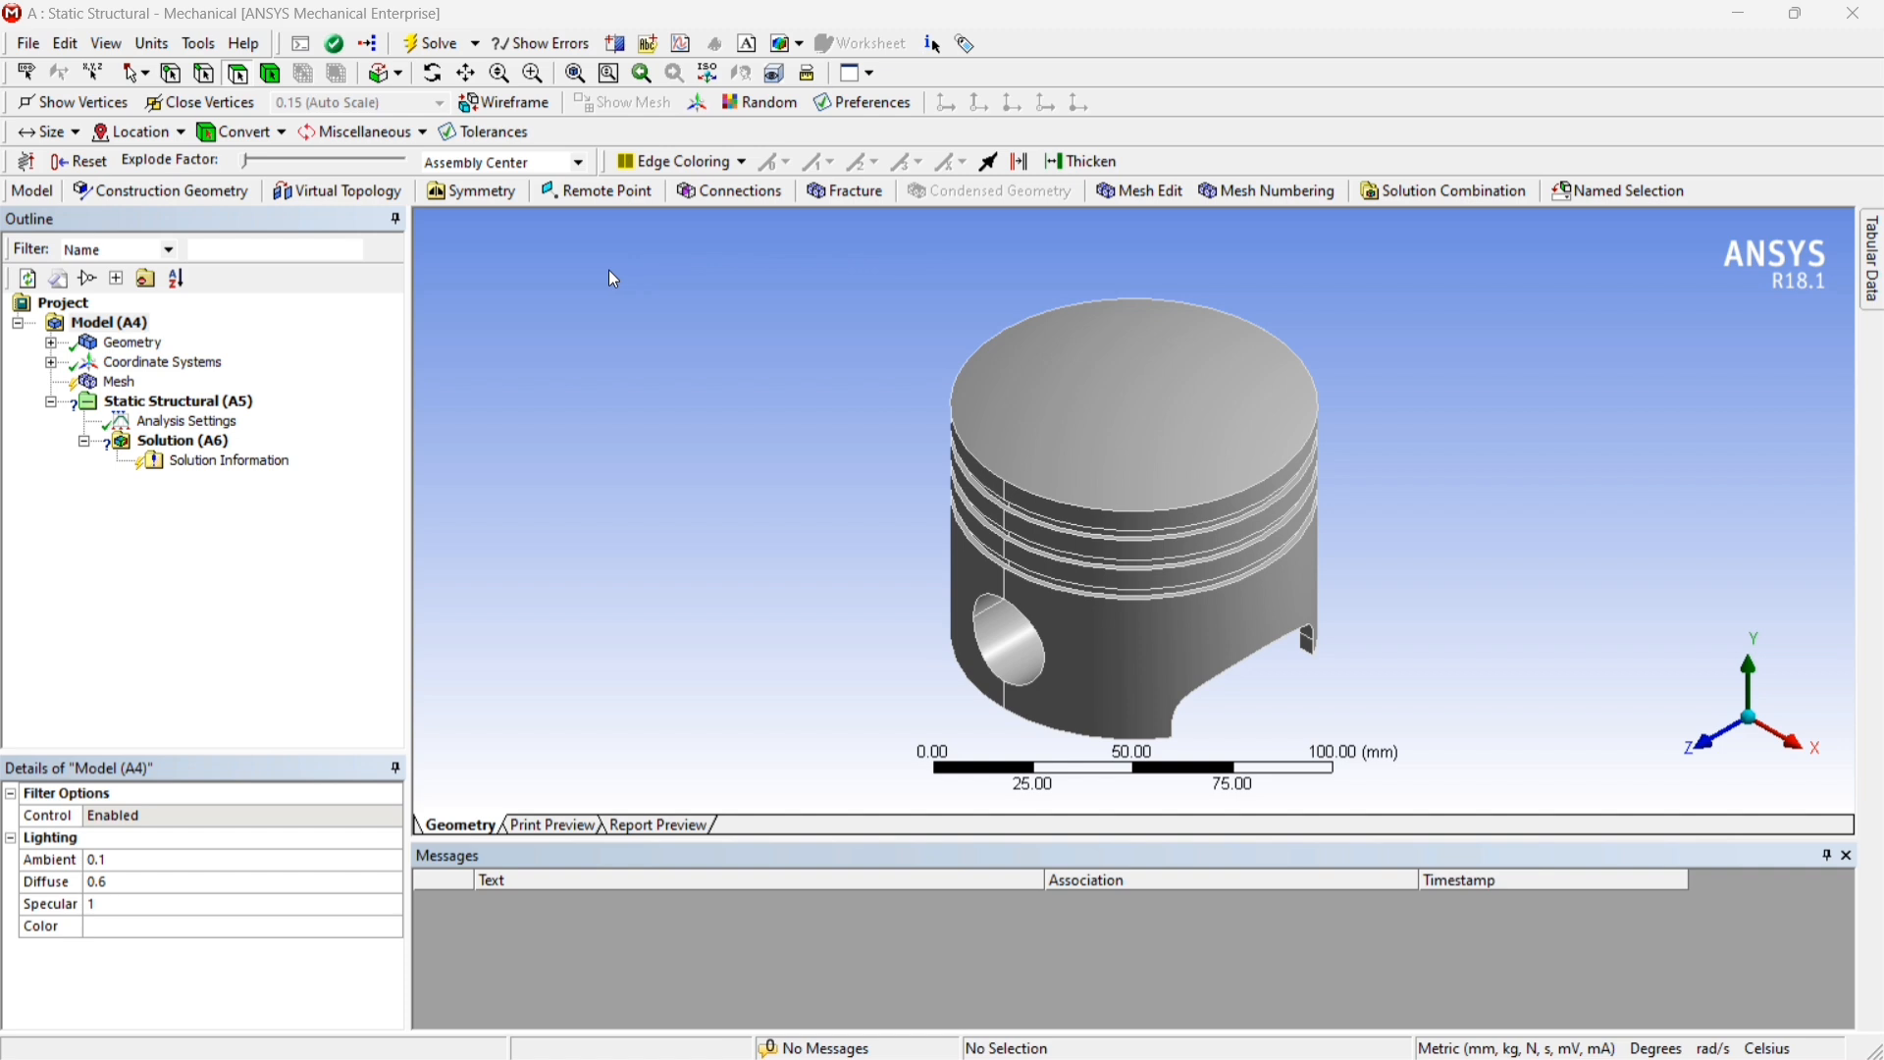
Assign Aluminum Alloy as the material of the Toyota Fortuner Piston body
click(52, 343)
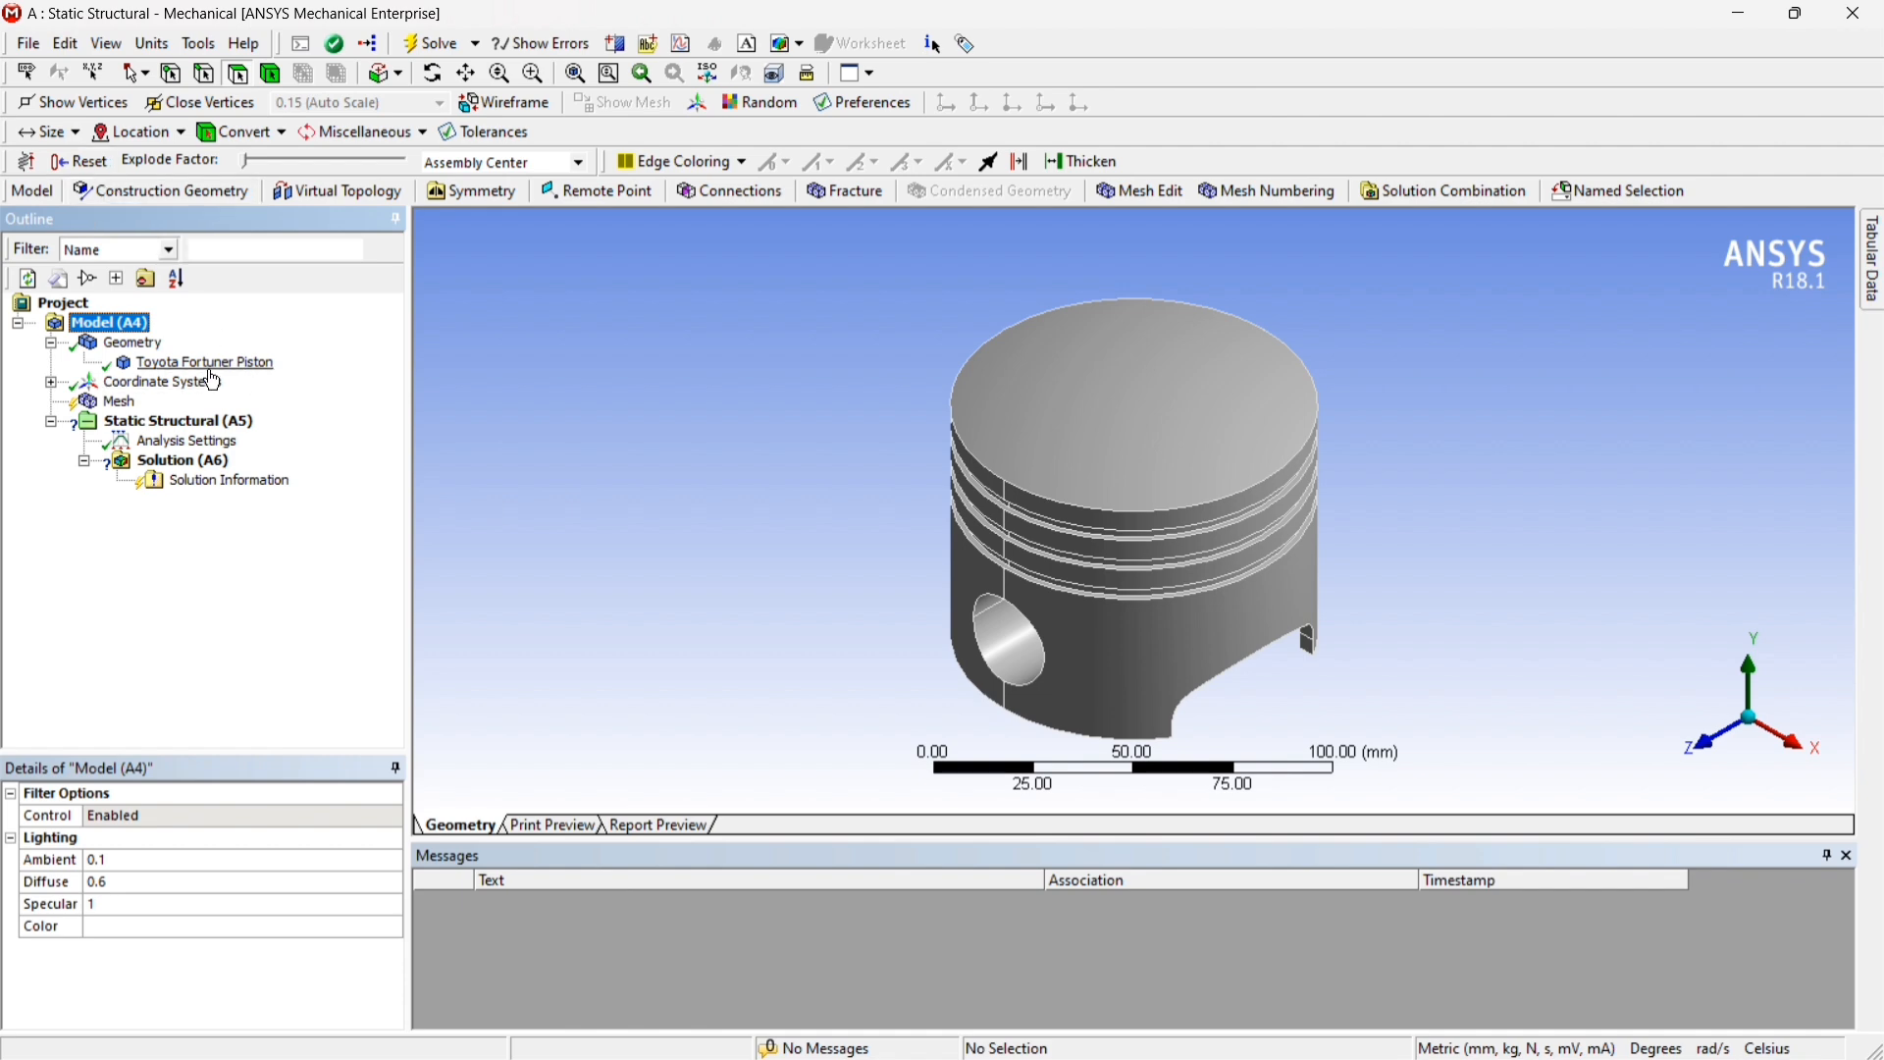
click(181, 369)
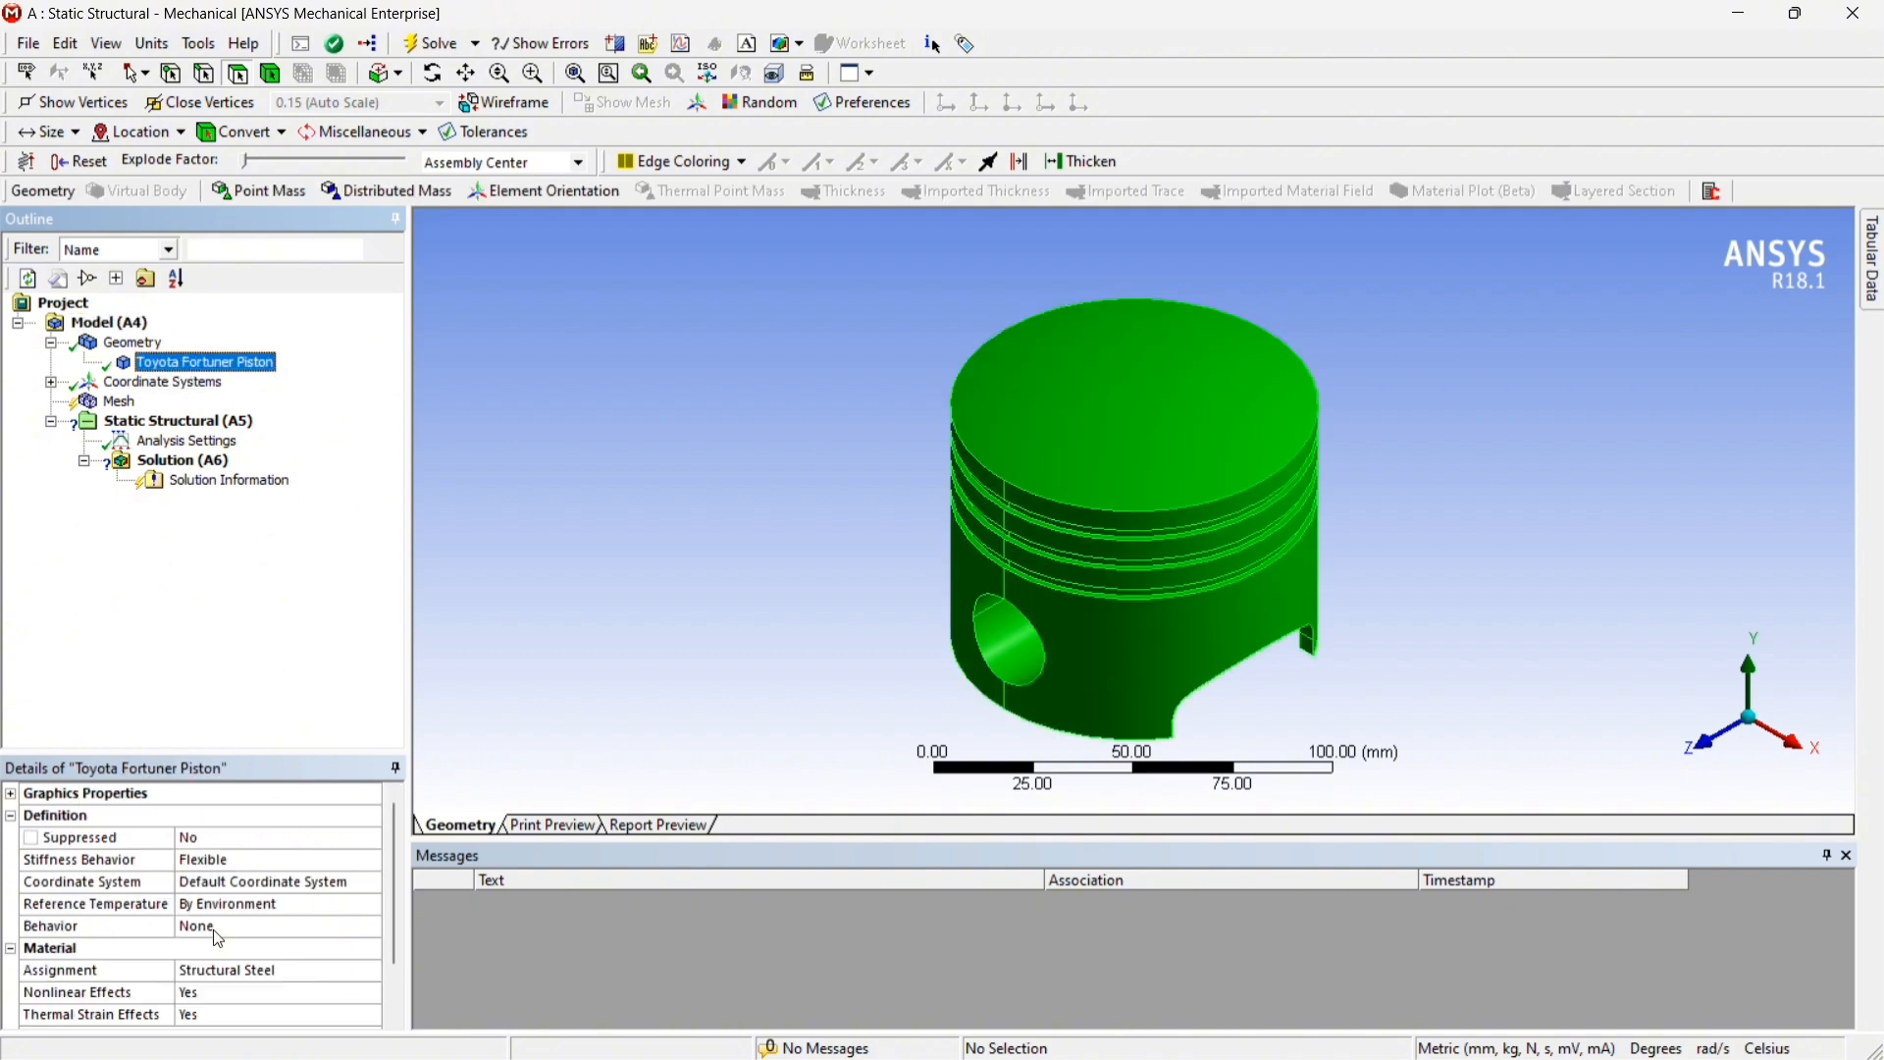
scroll(218, 937, down, 1)
scroll(199, 929, up, 1)
click(208, 972)
click(371, 972)
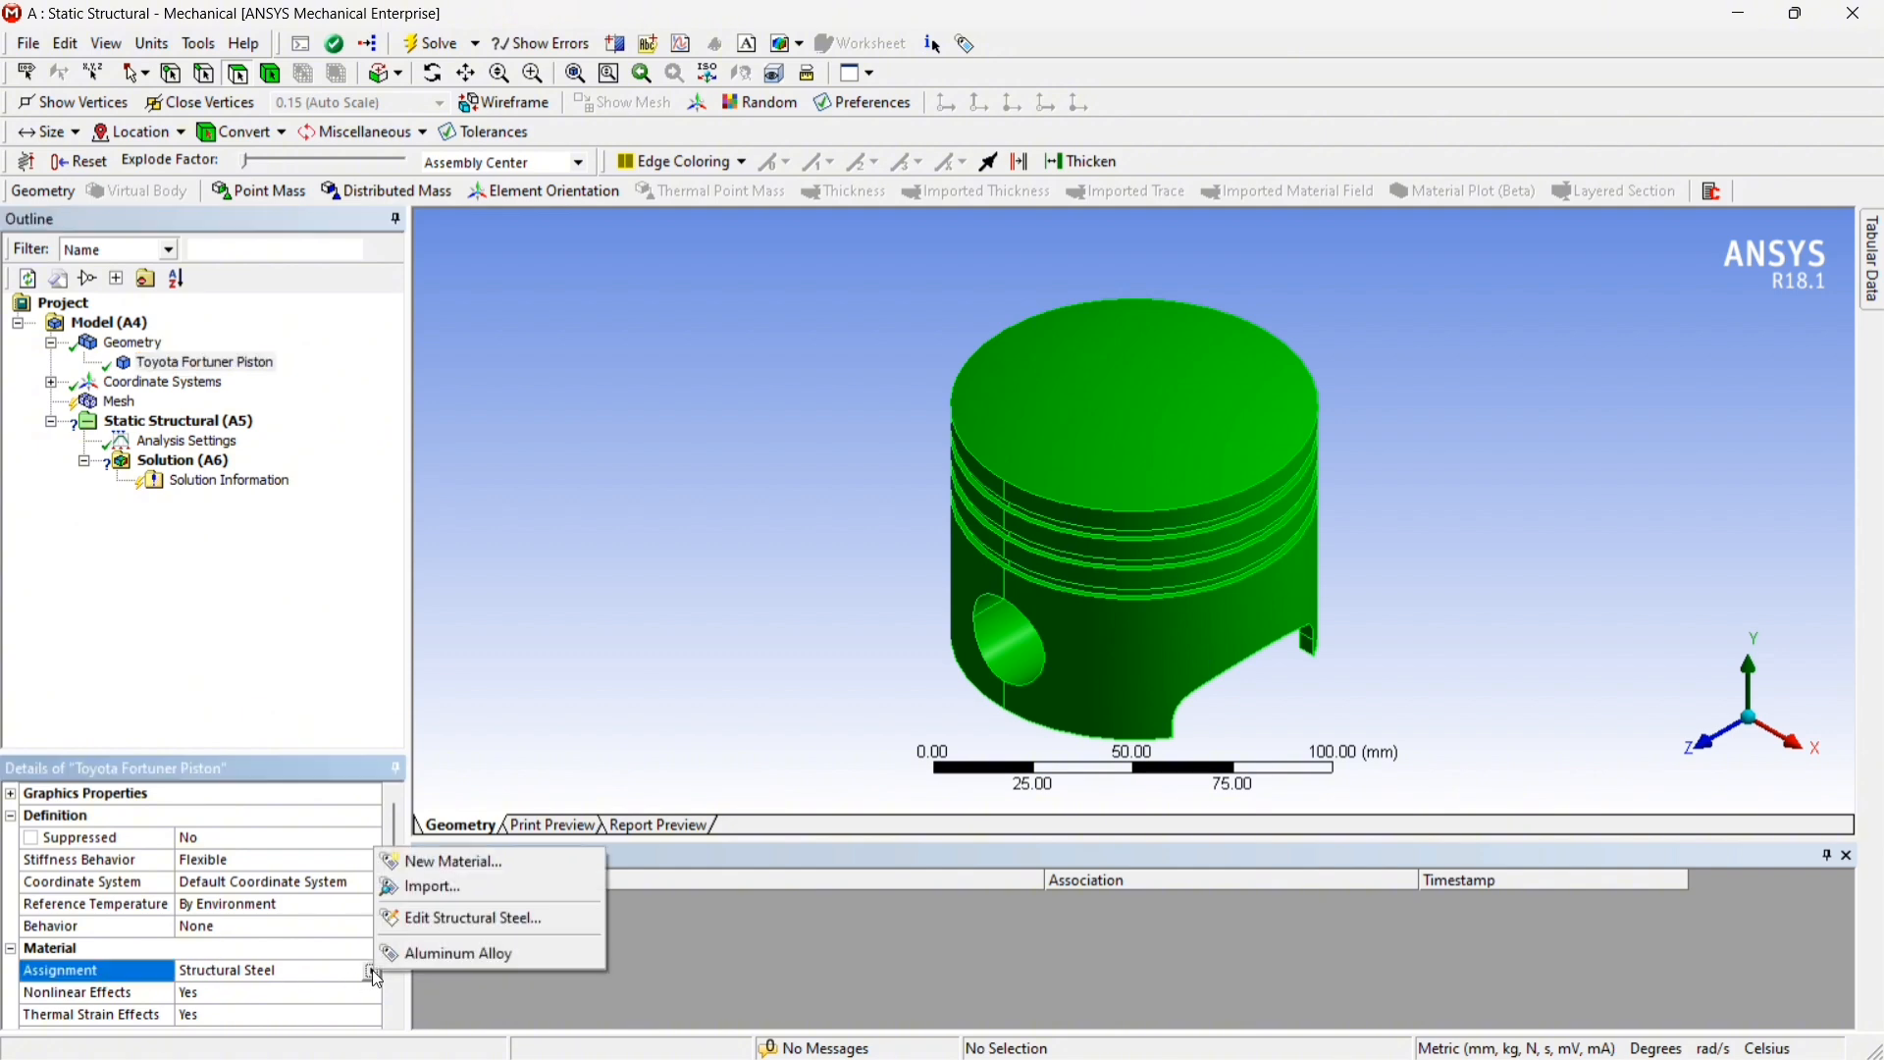
click(442, 954)
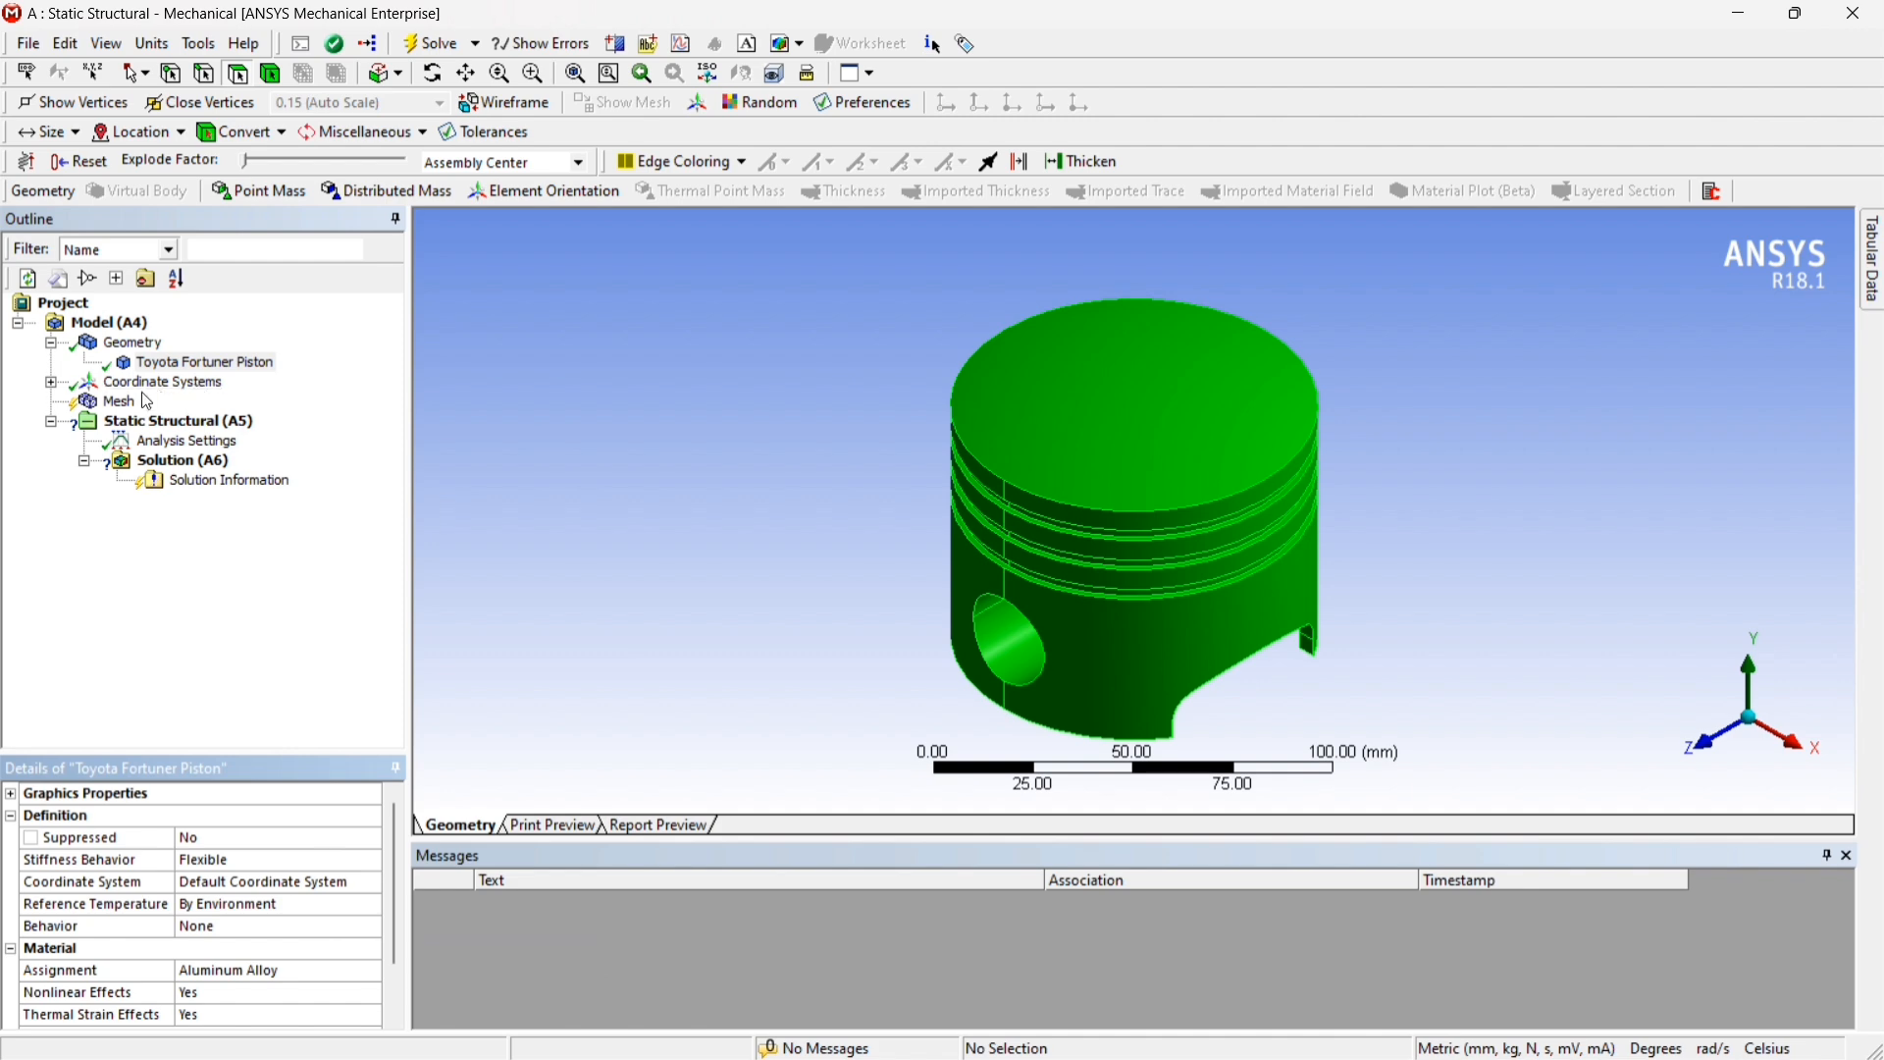
Generate the piston's mesh with the default mesh settings
click(126, 410)
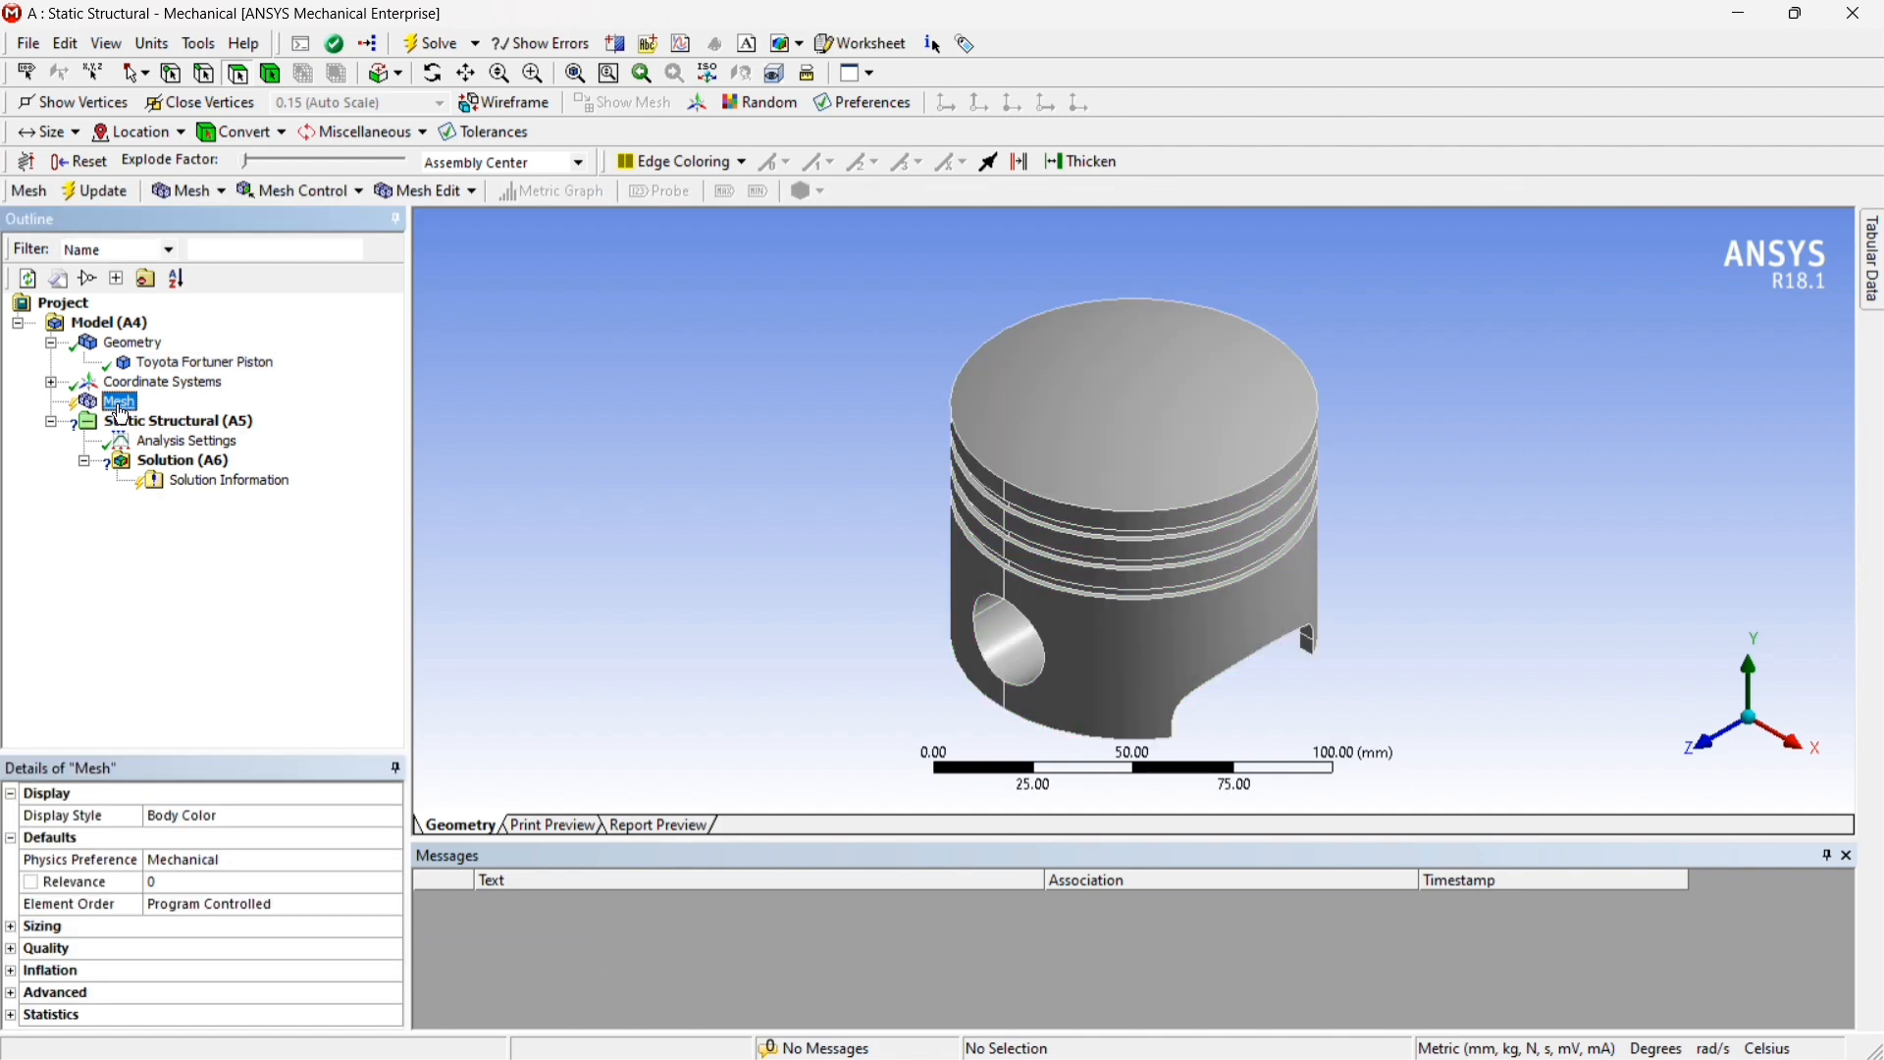
right_click(119, 412)
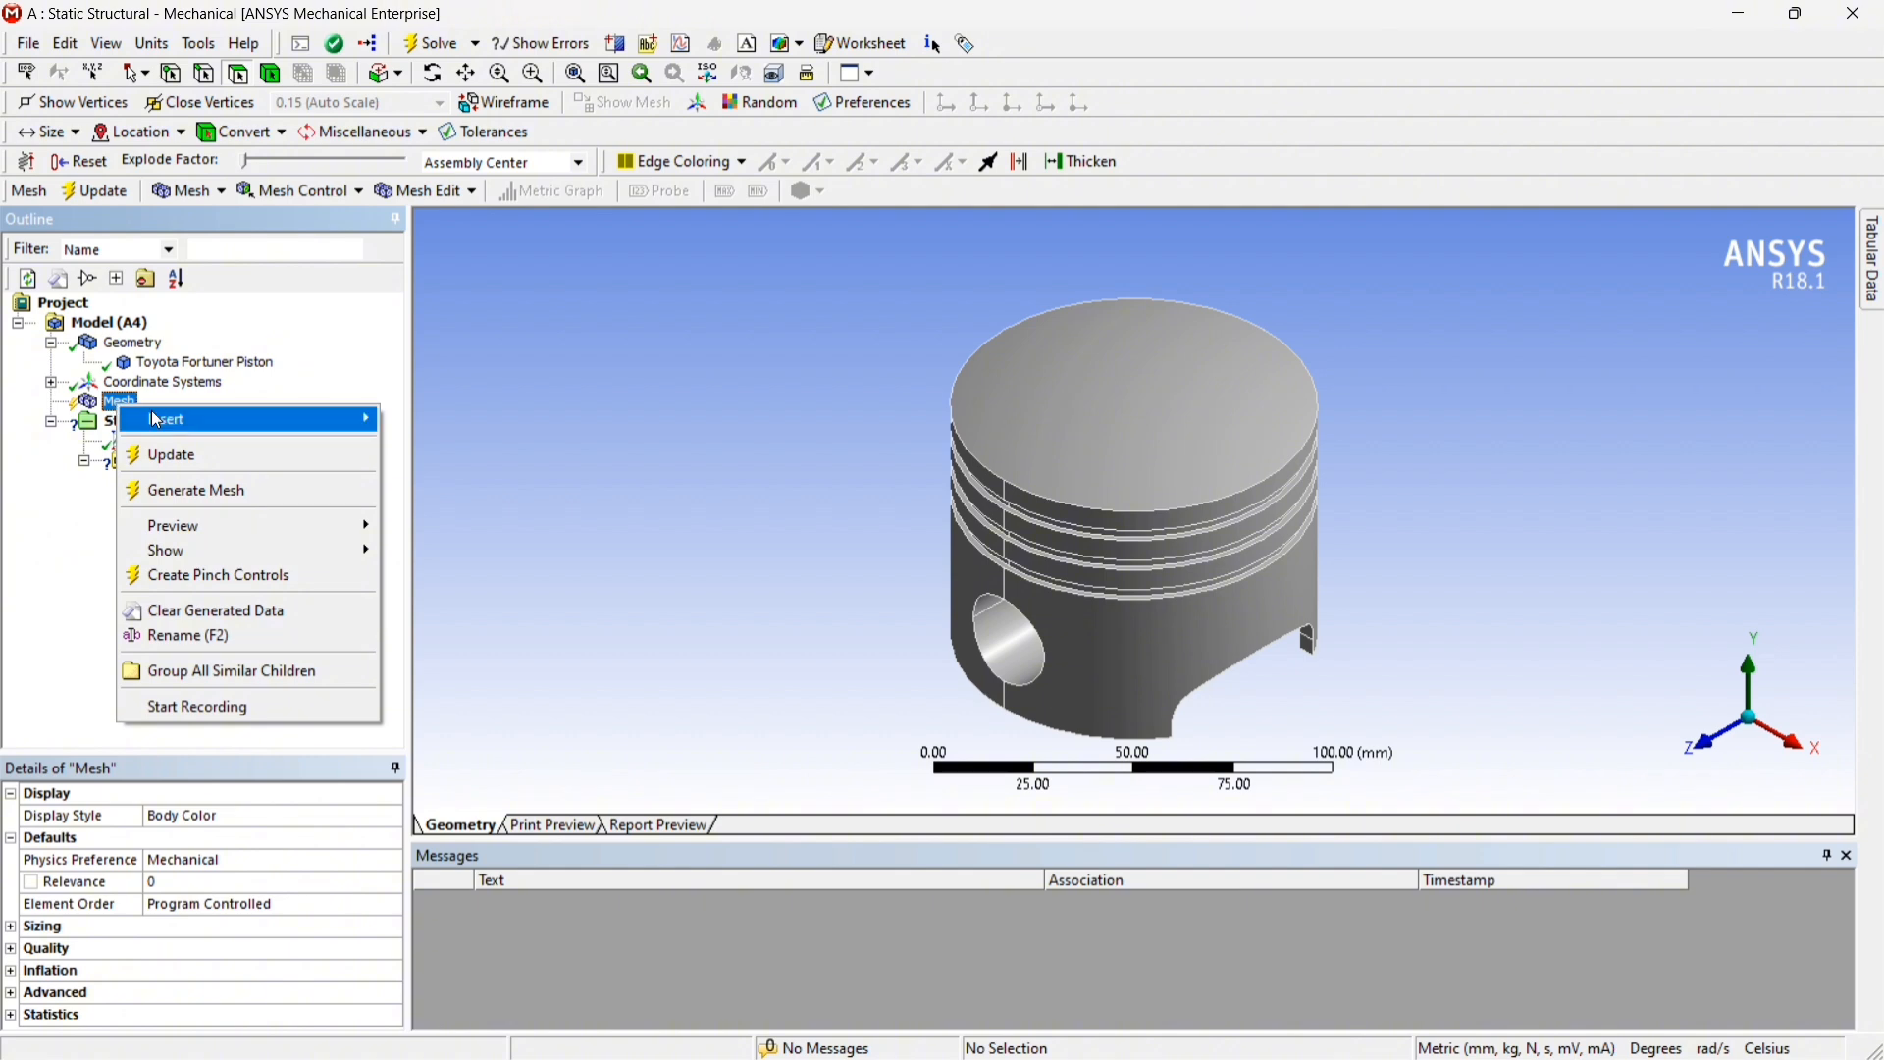
click(210, 493)
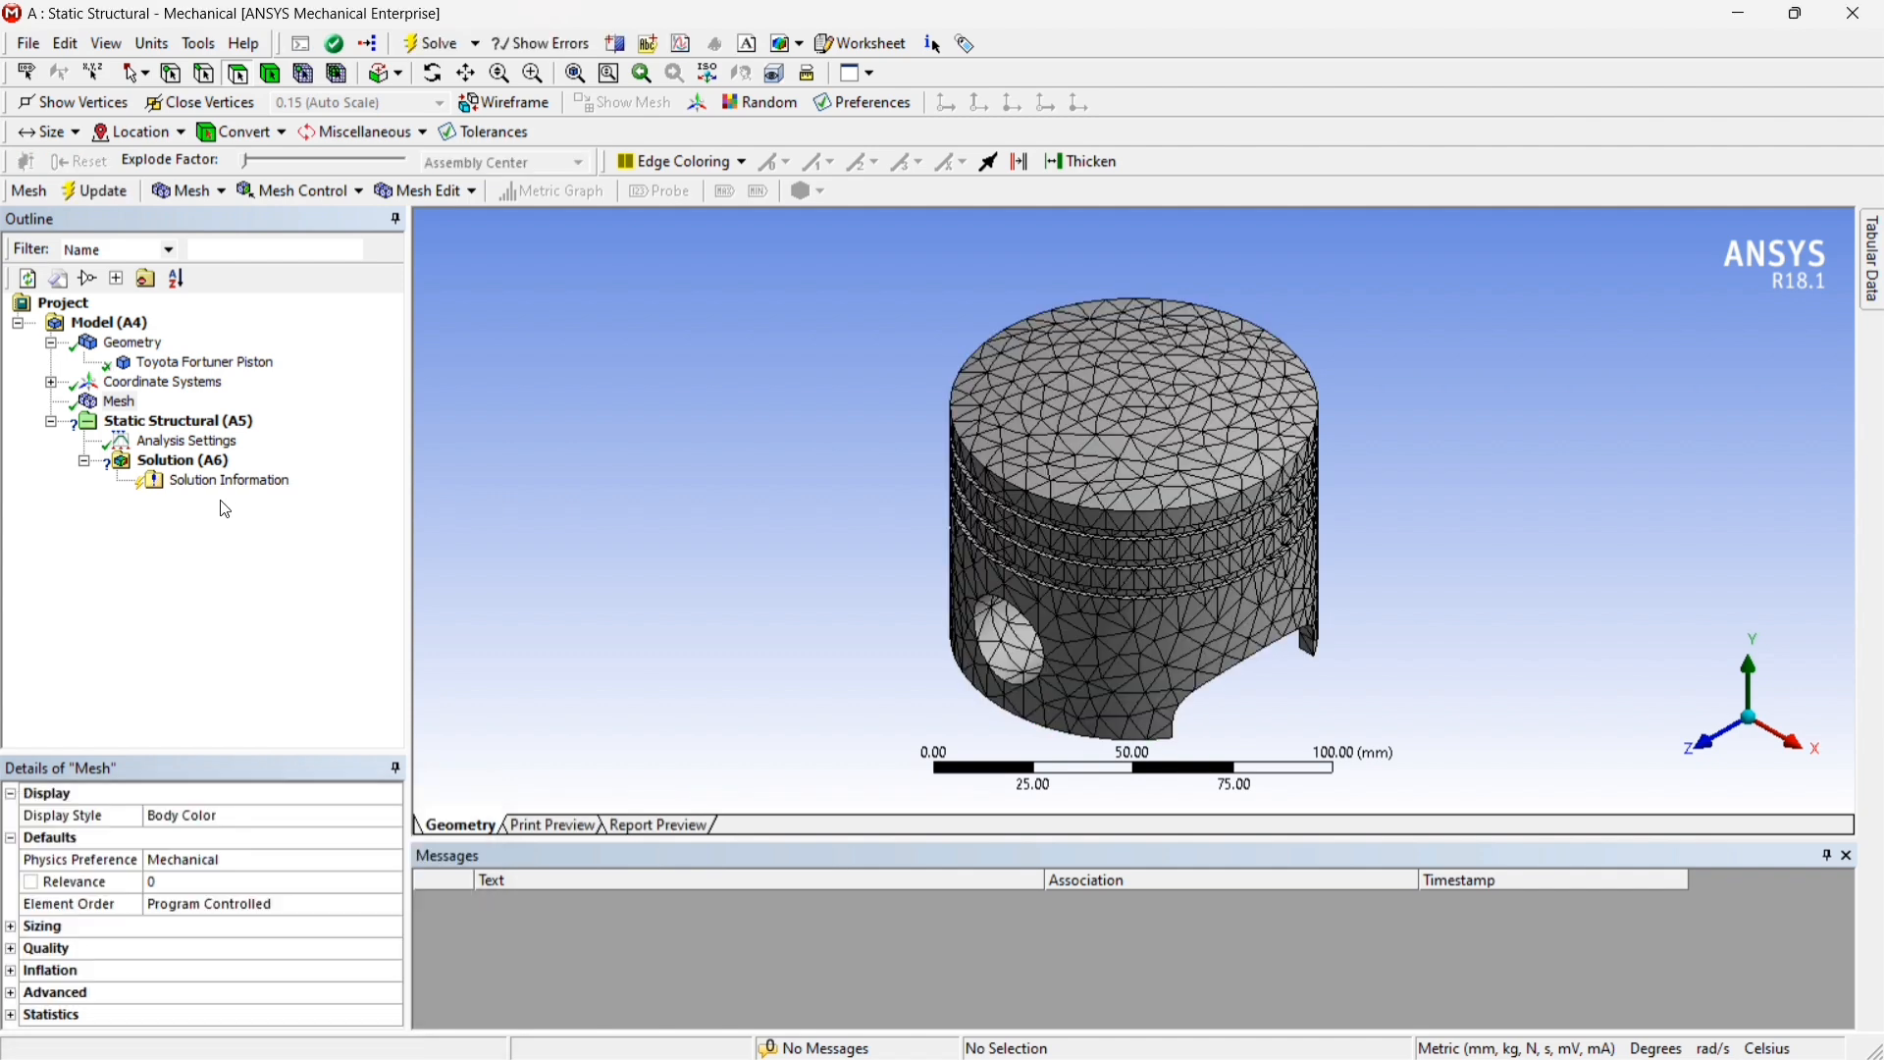
Insert a Fixed Support in the Static Structural analysis and select the annular inner end faces of both pin bosses
right_click(198, 424)
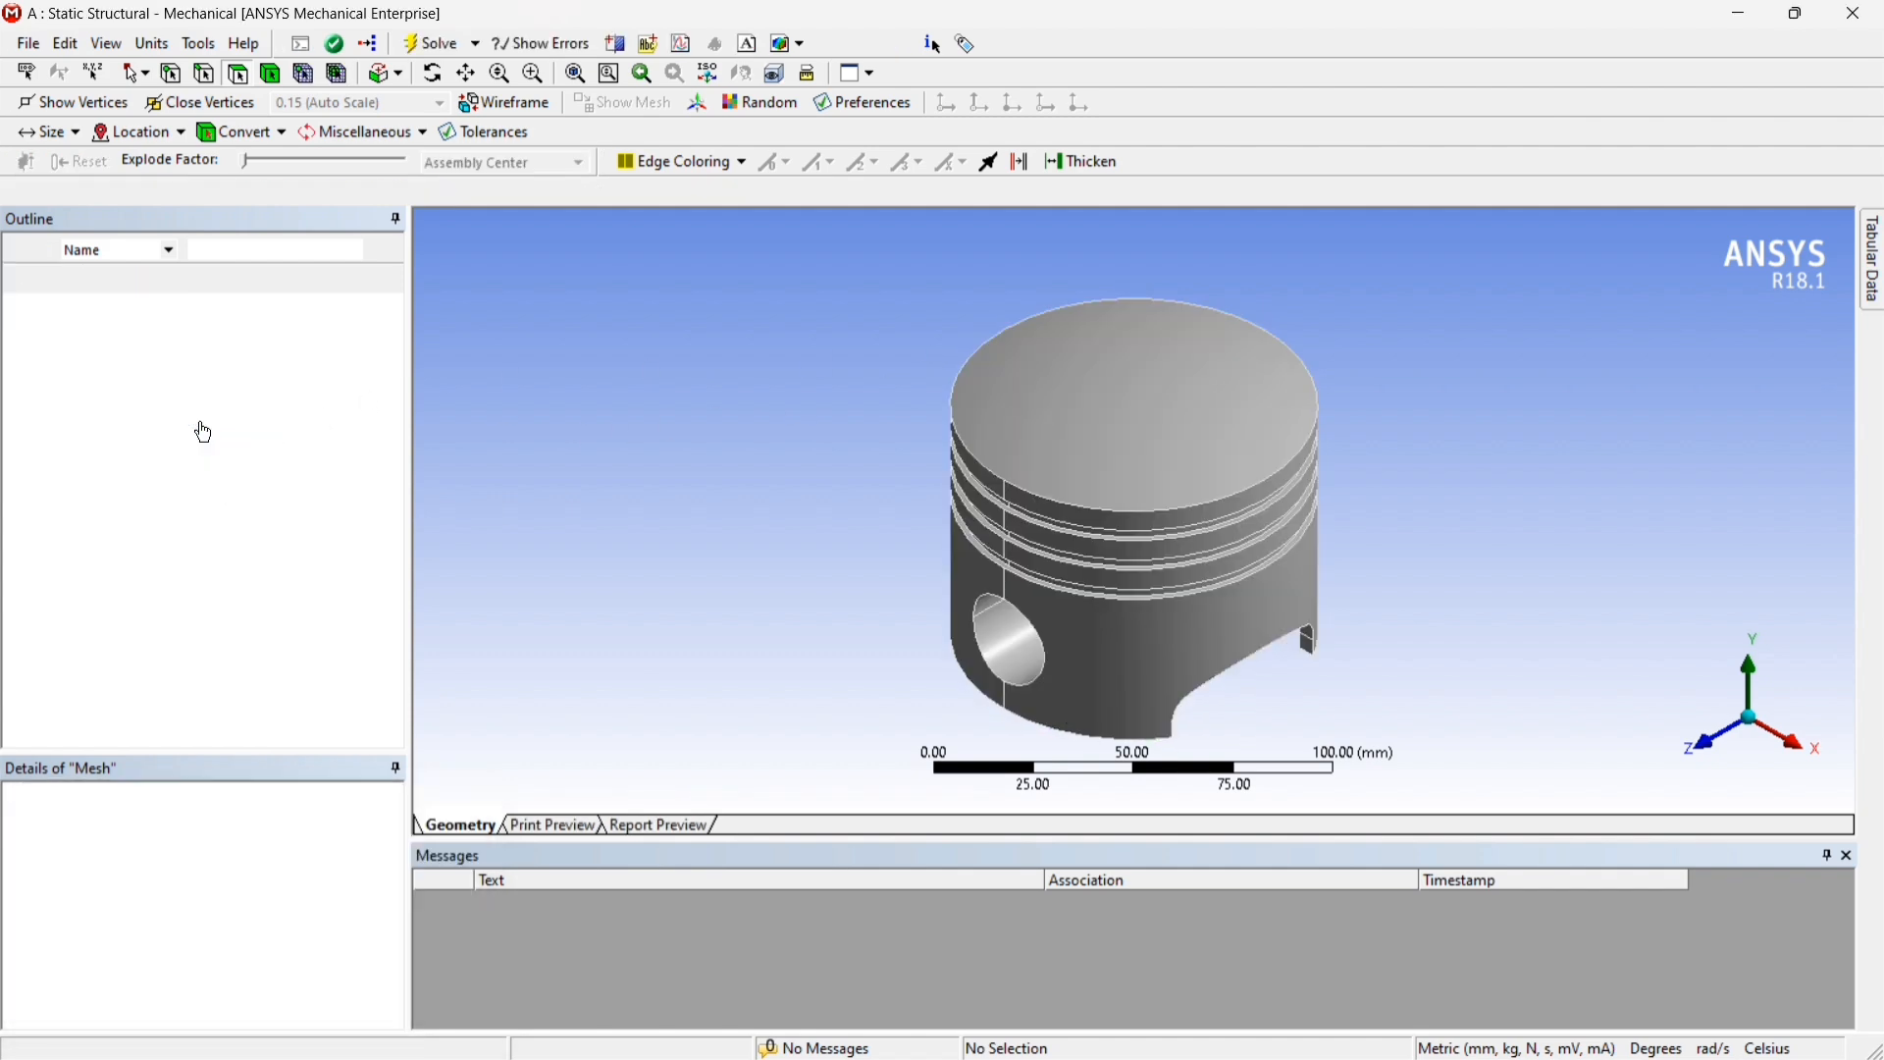
mouse_move(327, 440)
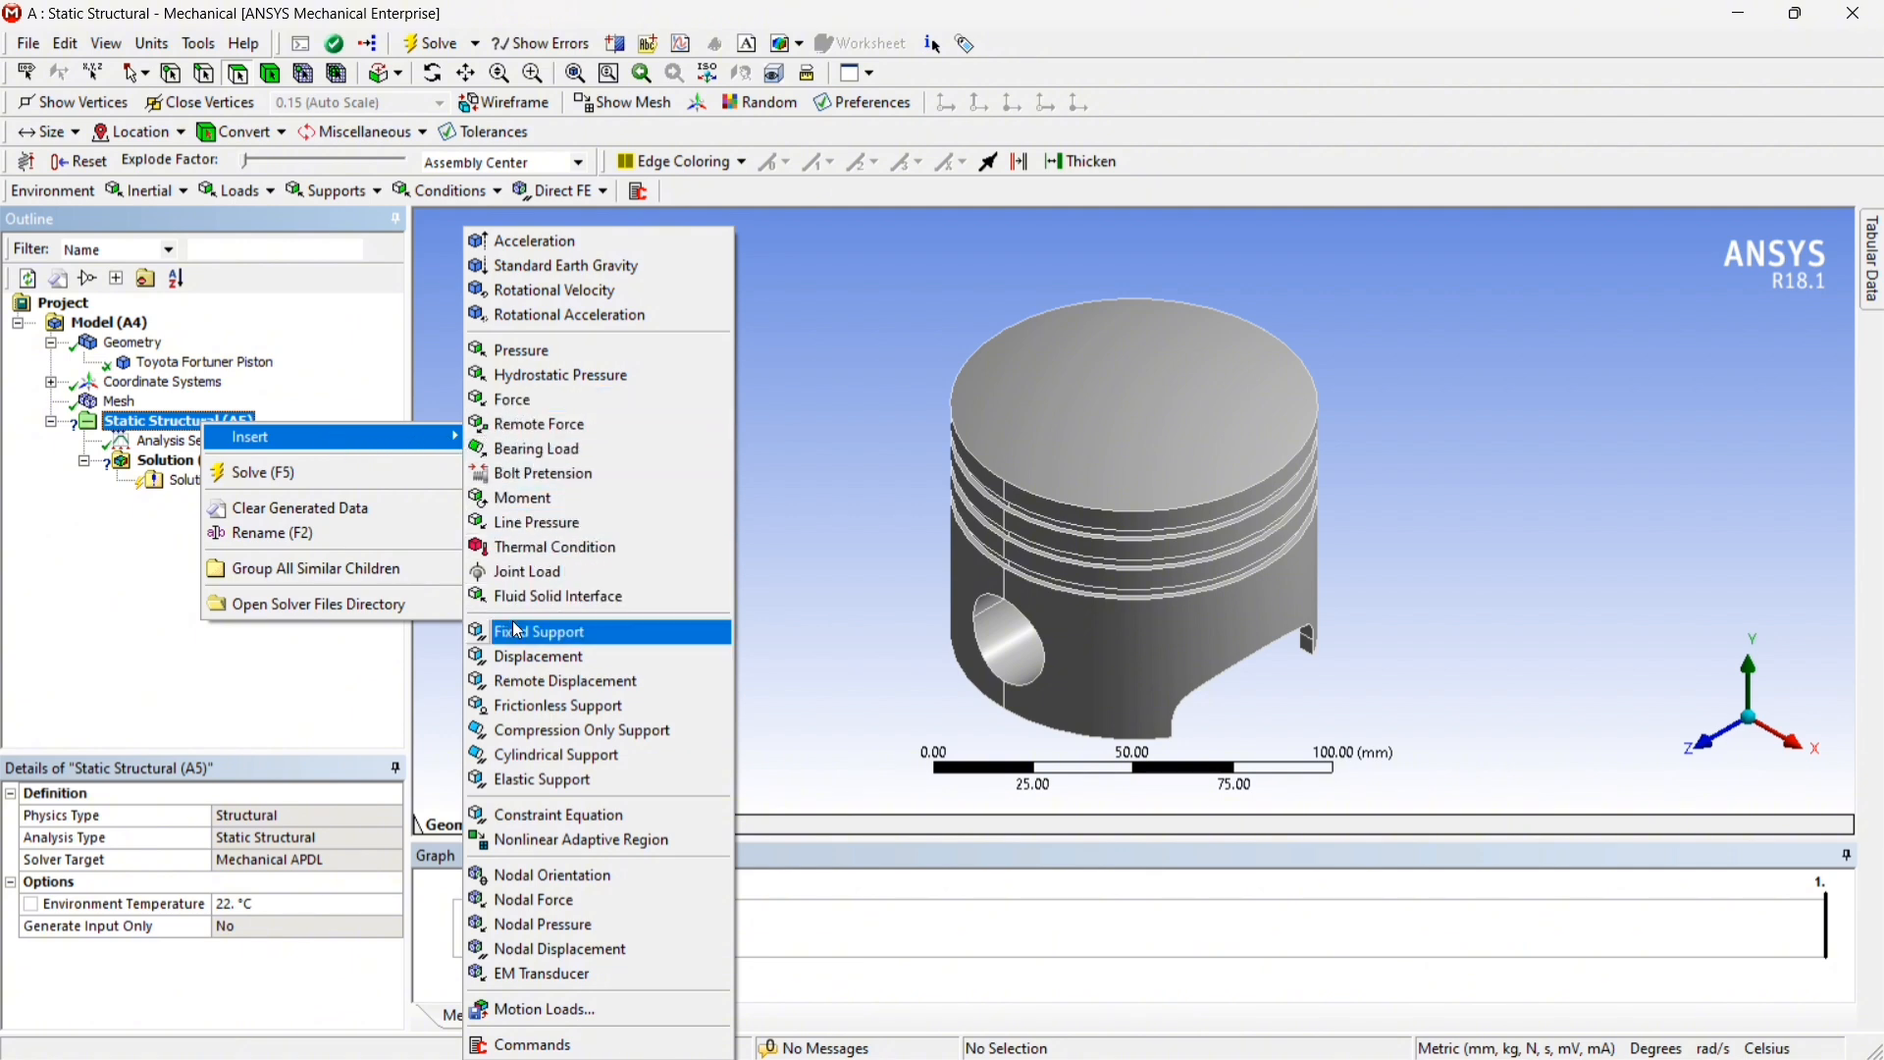
click(548, 636)
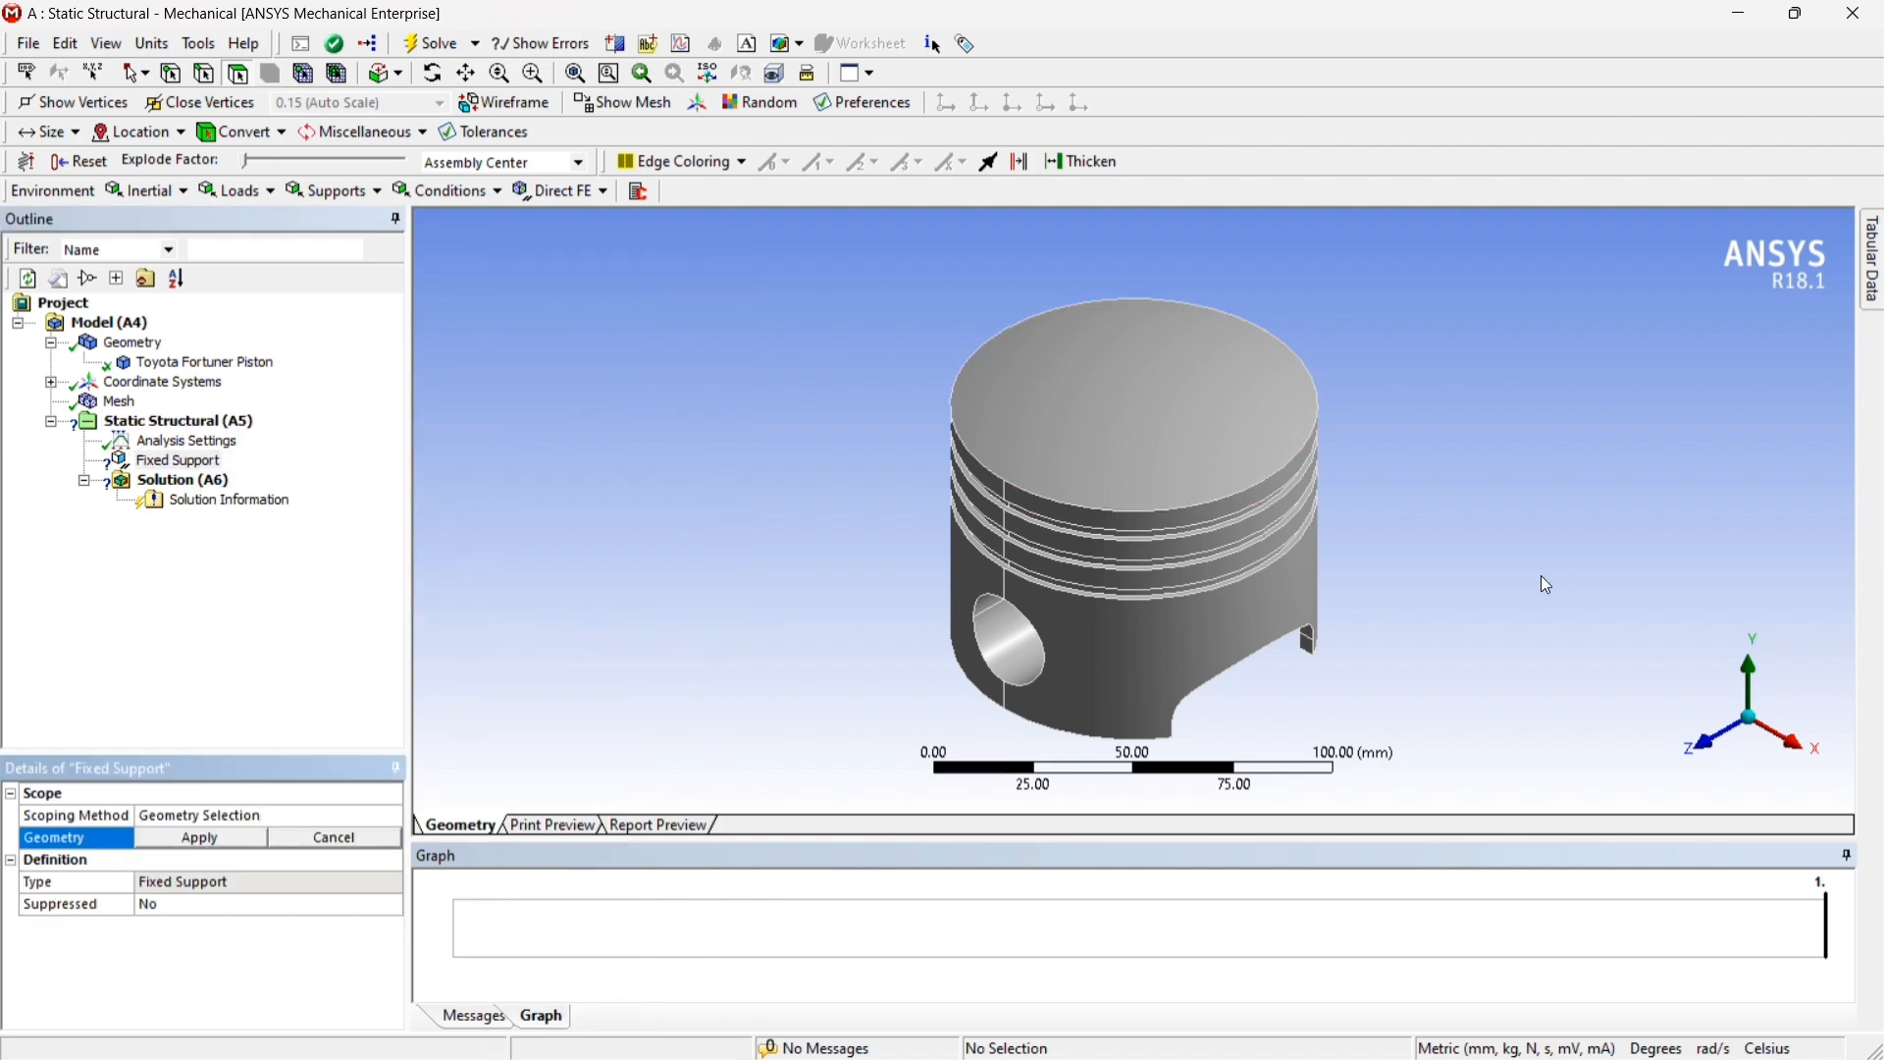
middle_drag(1544, 580, 1433, 420)
middle_drag(1668, 467, 1472, 458)
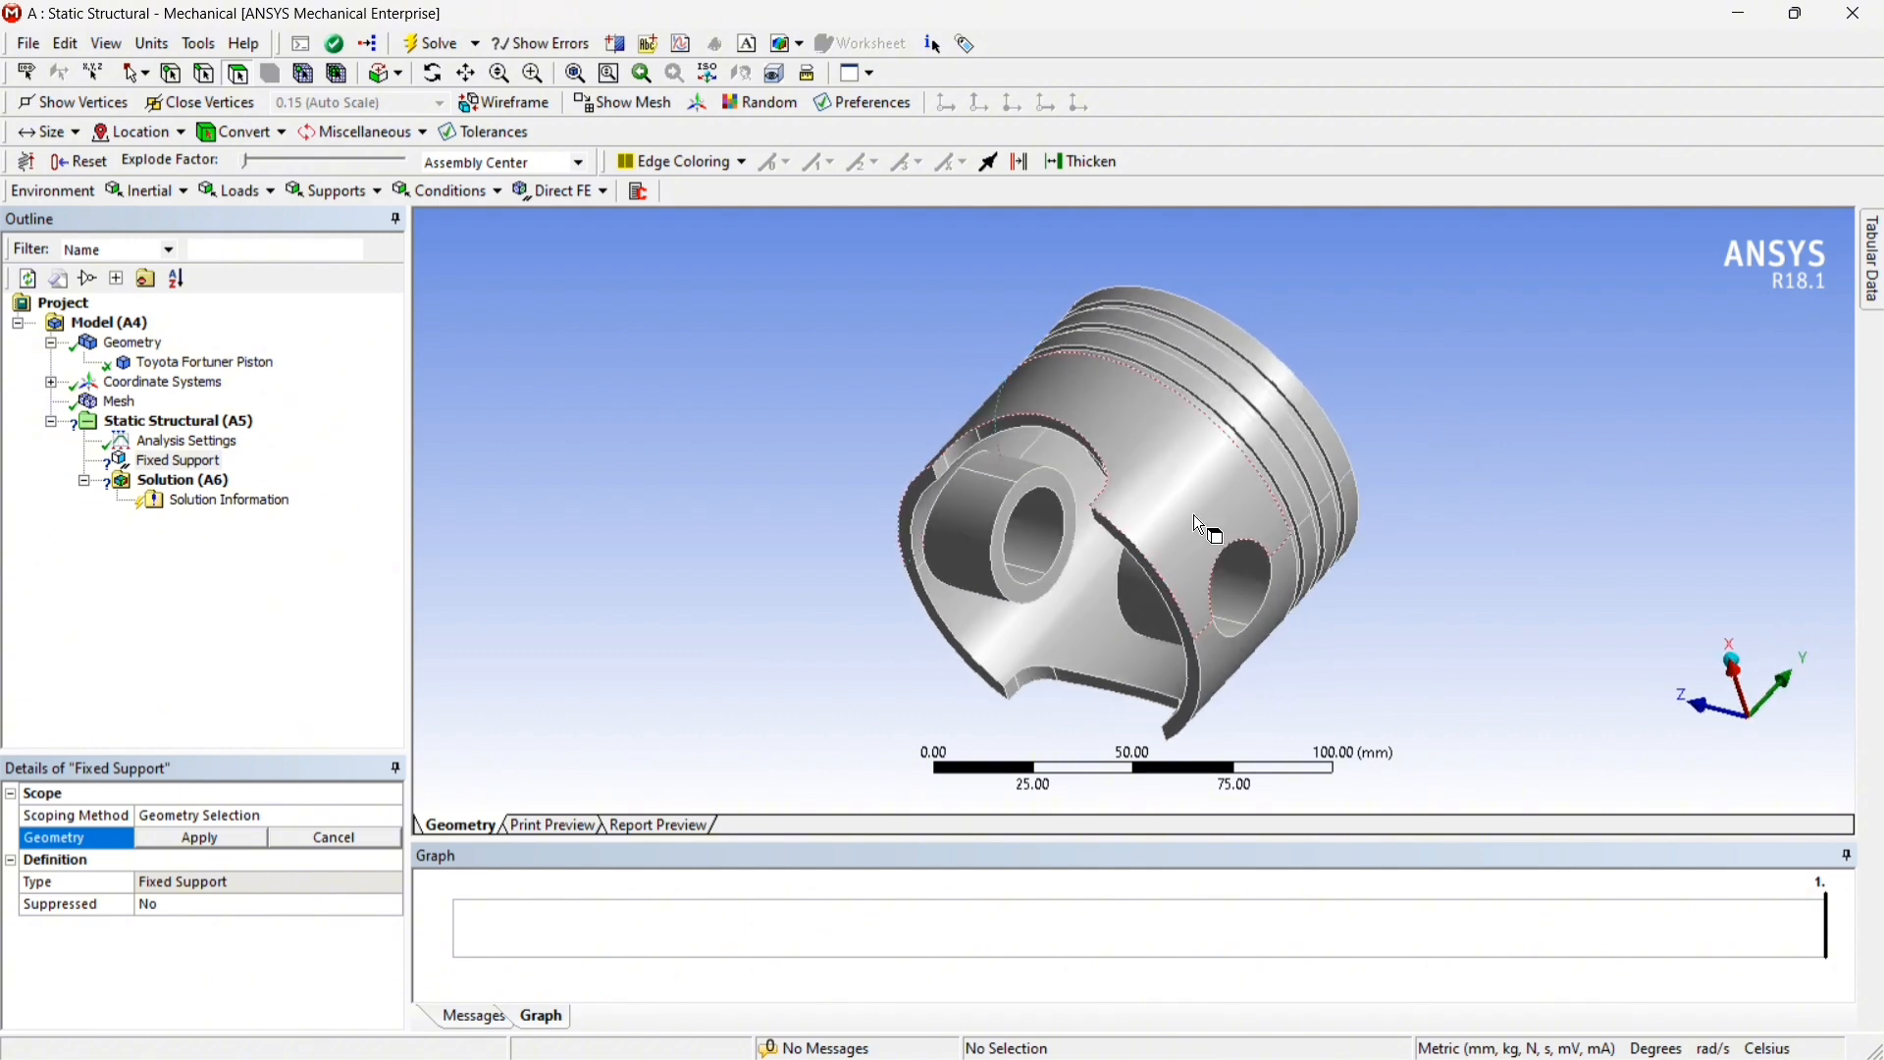
click(1040, 483)
click(1045, 490)
middle_drag(1045, 491, 1296, 515)
ctrl+click(1223, 530)
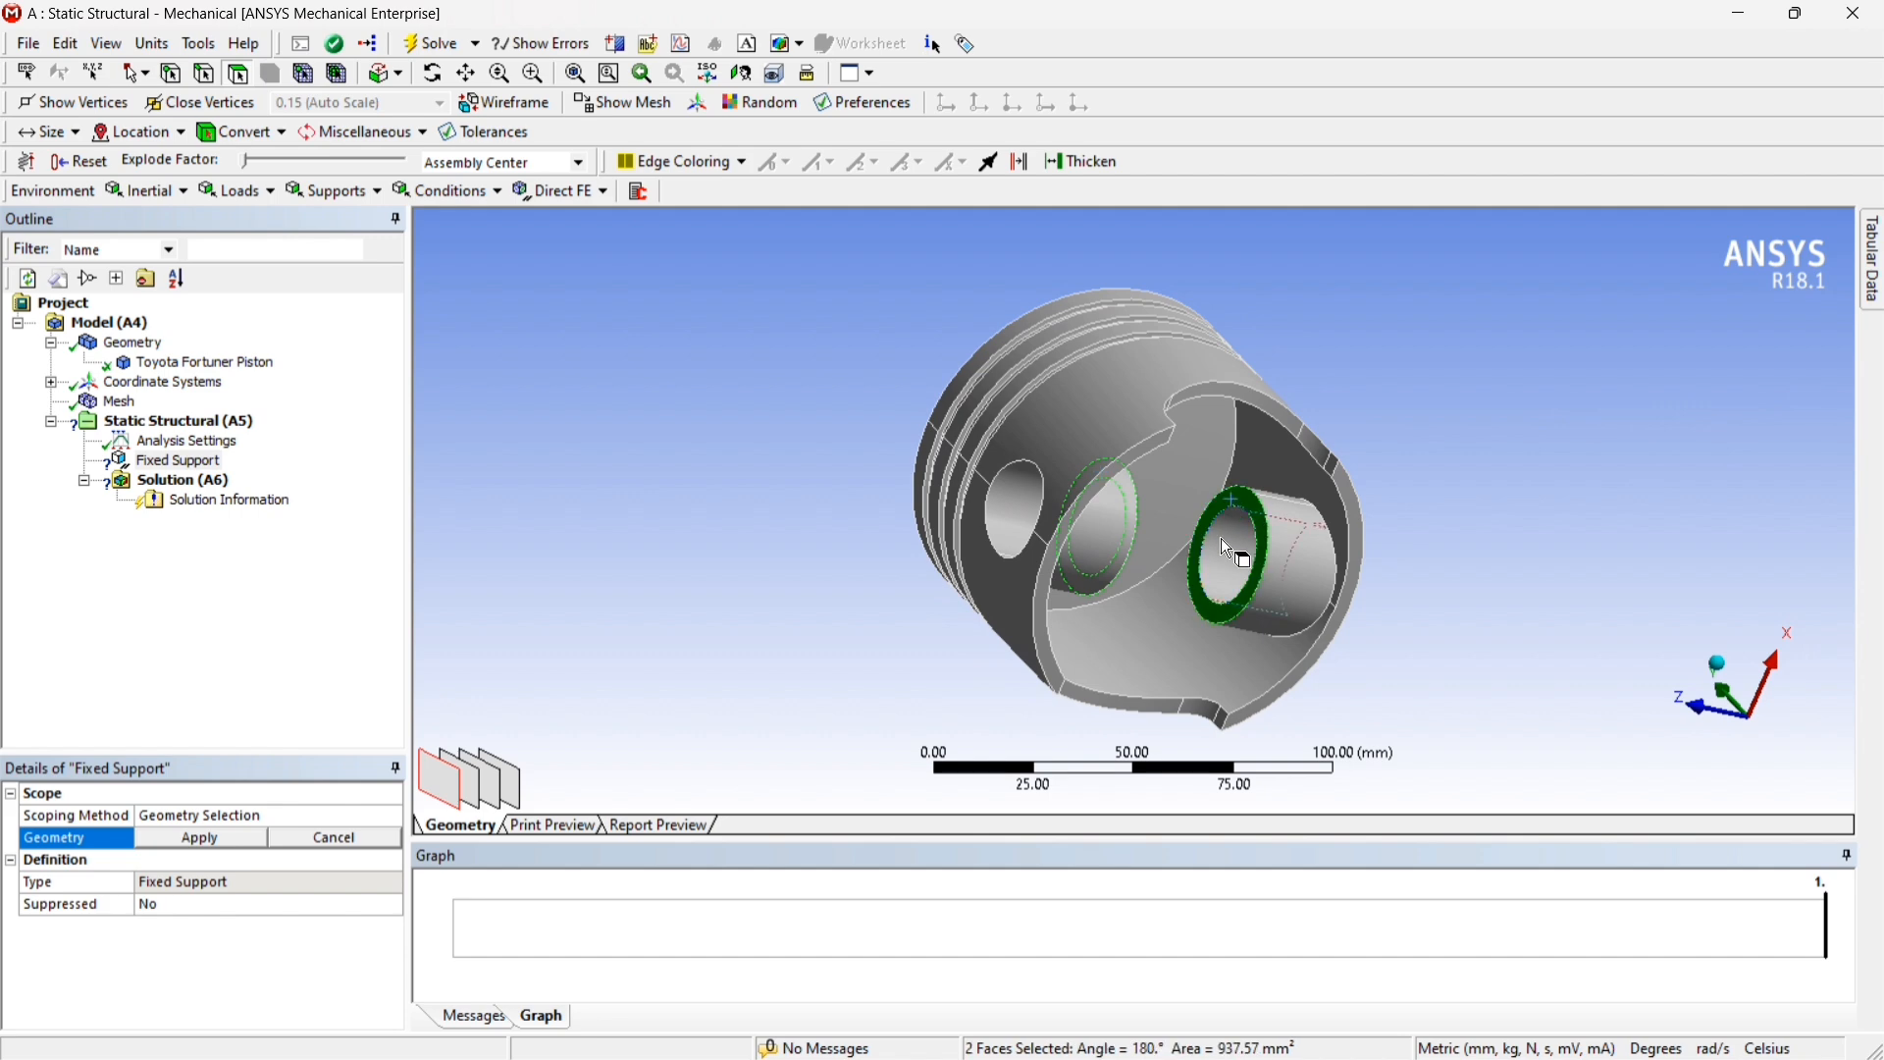
Add the four half-cylinder faces of the pin bores and apply all six faces as the Fixed Support geometry
ctrl+click(1229, 564)
ctrl+click(1011, 509)
ctrl+click(1006, 519)
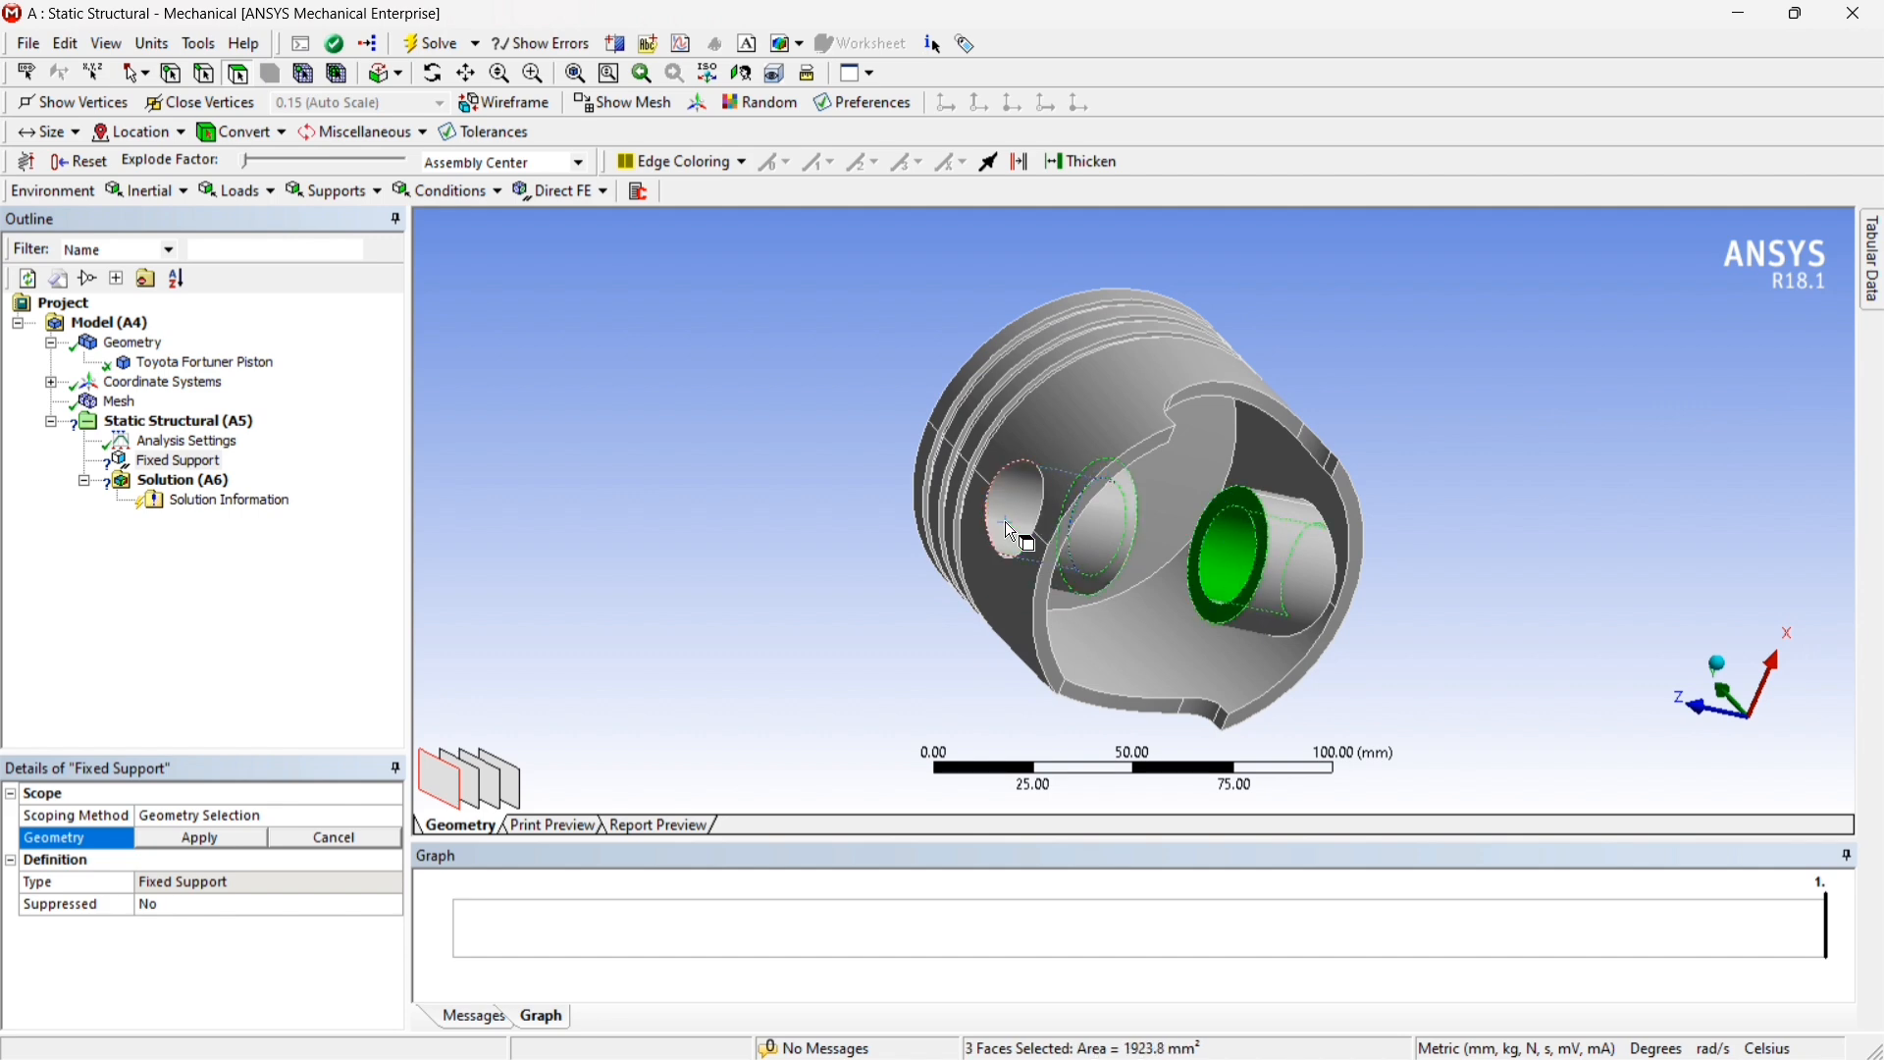
ctrl+click(1011, 514)
middle_drag(1401, 515, 1187, 686)
ctrl+click(1165, 684)
middle_drag(1367, 646, 1090, 628)
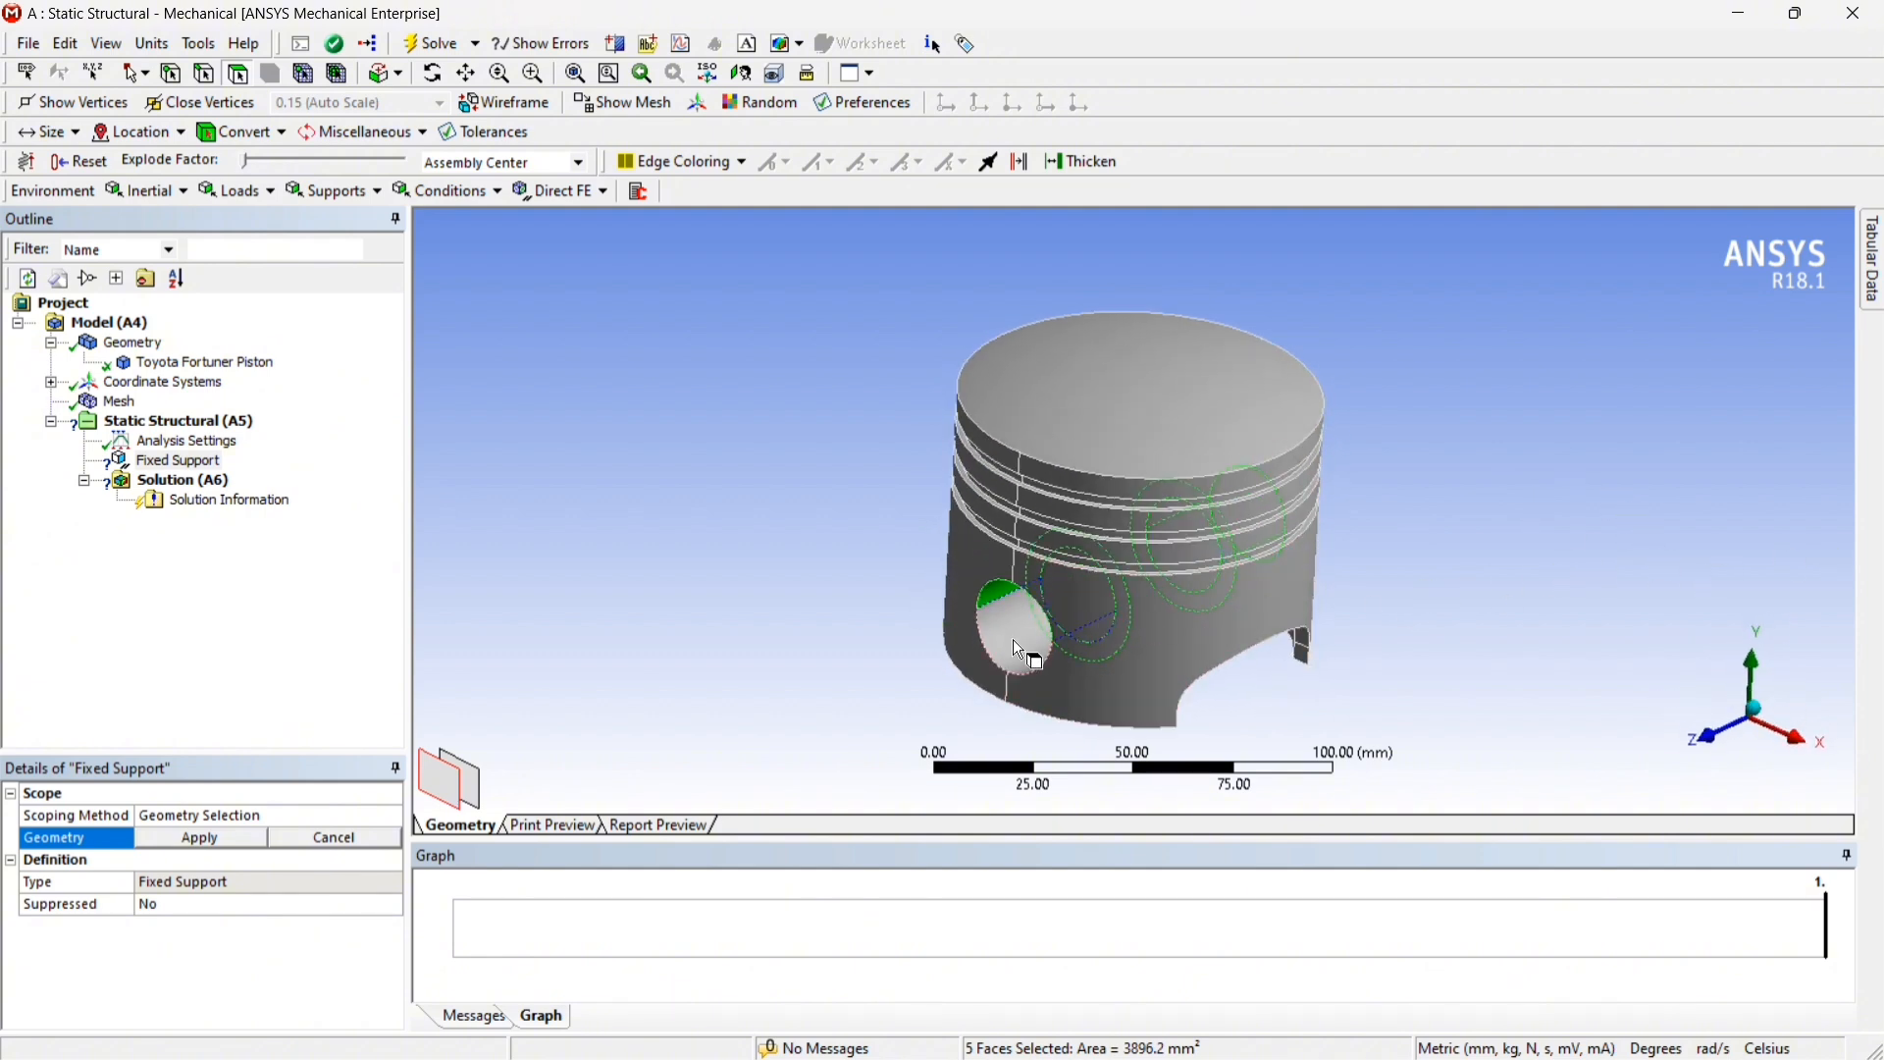
ctrl+click(1014, 642)
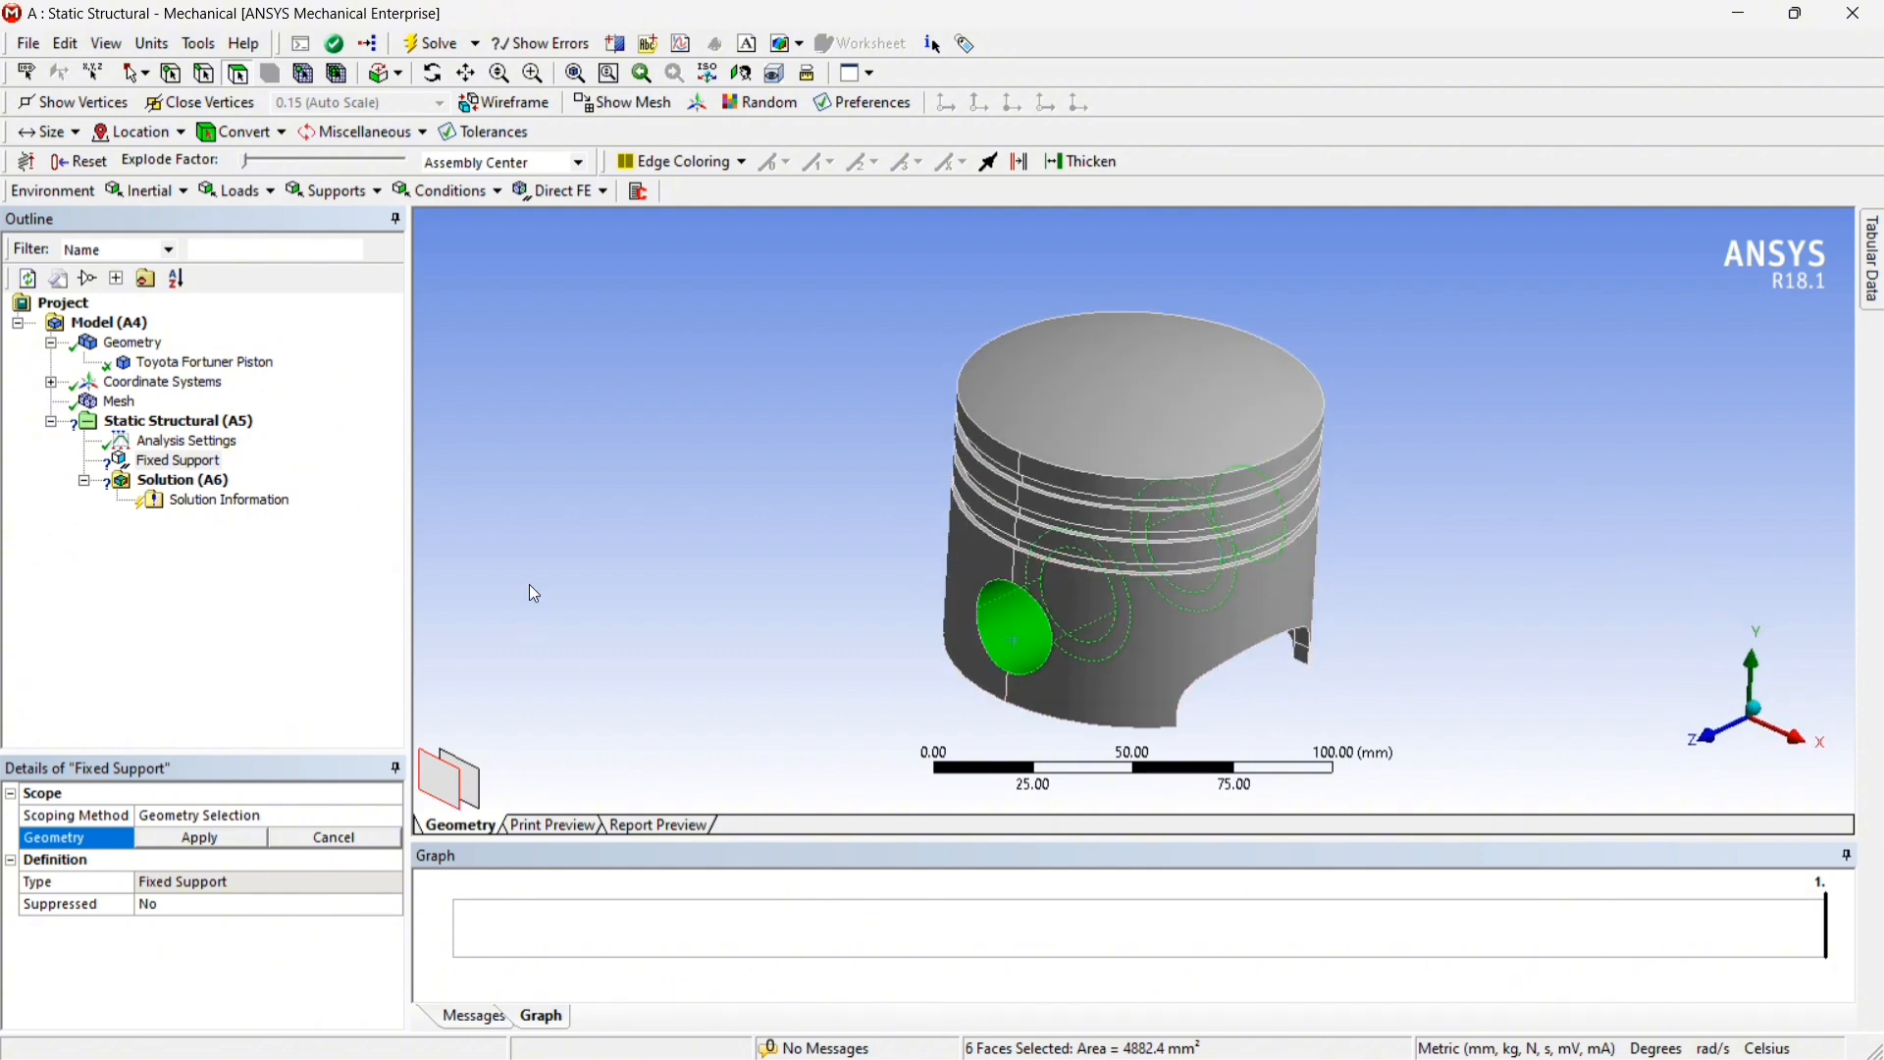
click(204, 839)
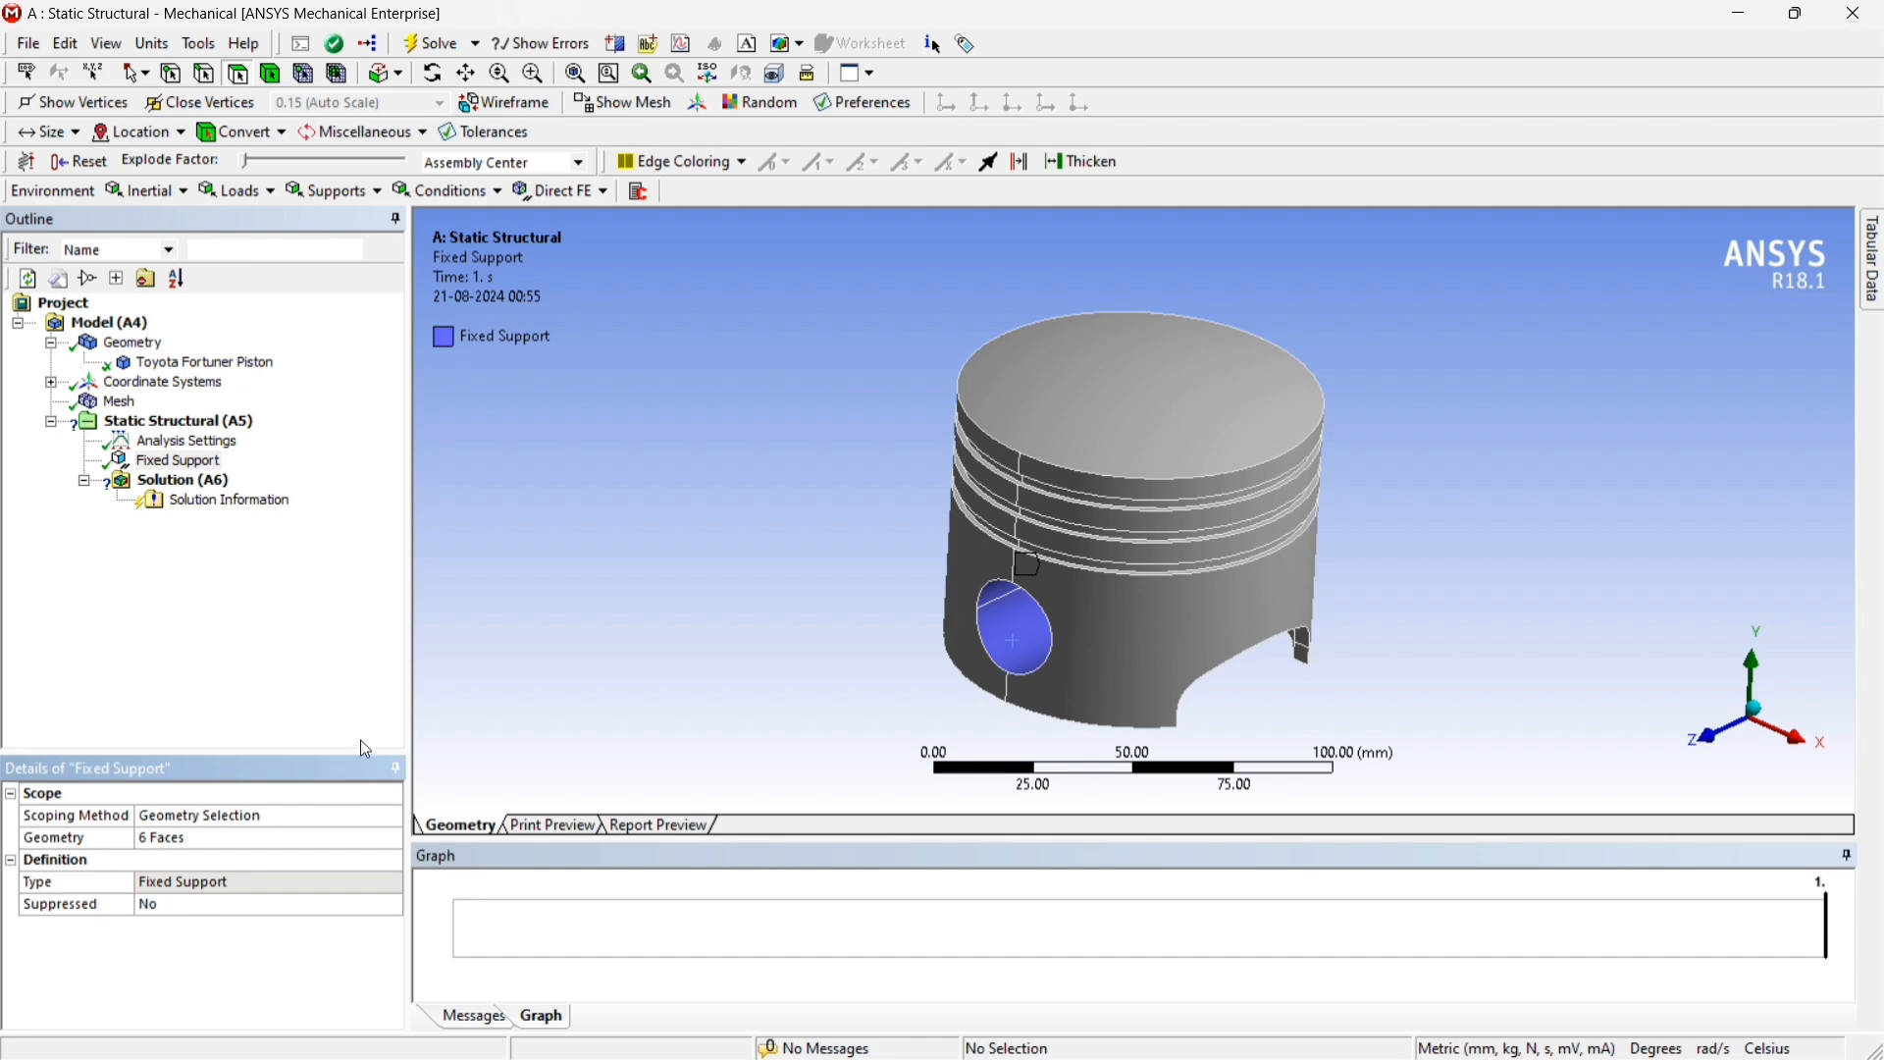
Insert a Force in the Static Structural analysis and select the two outer cylindrical skirt faces of the piston
right_click(152, 429)
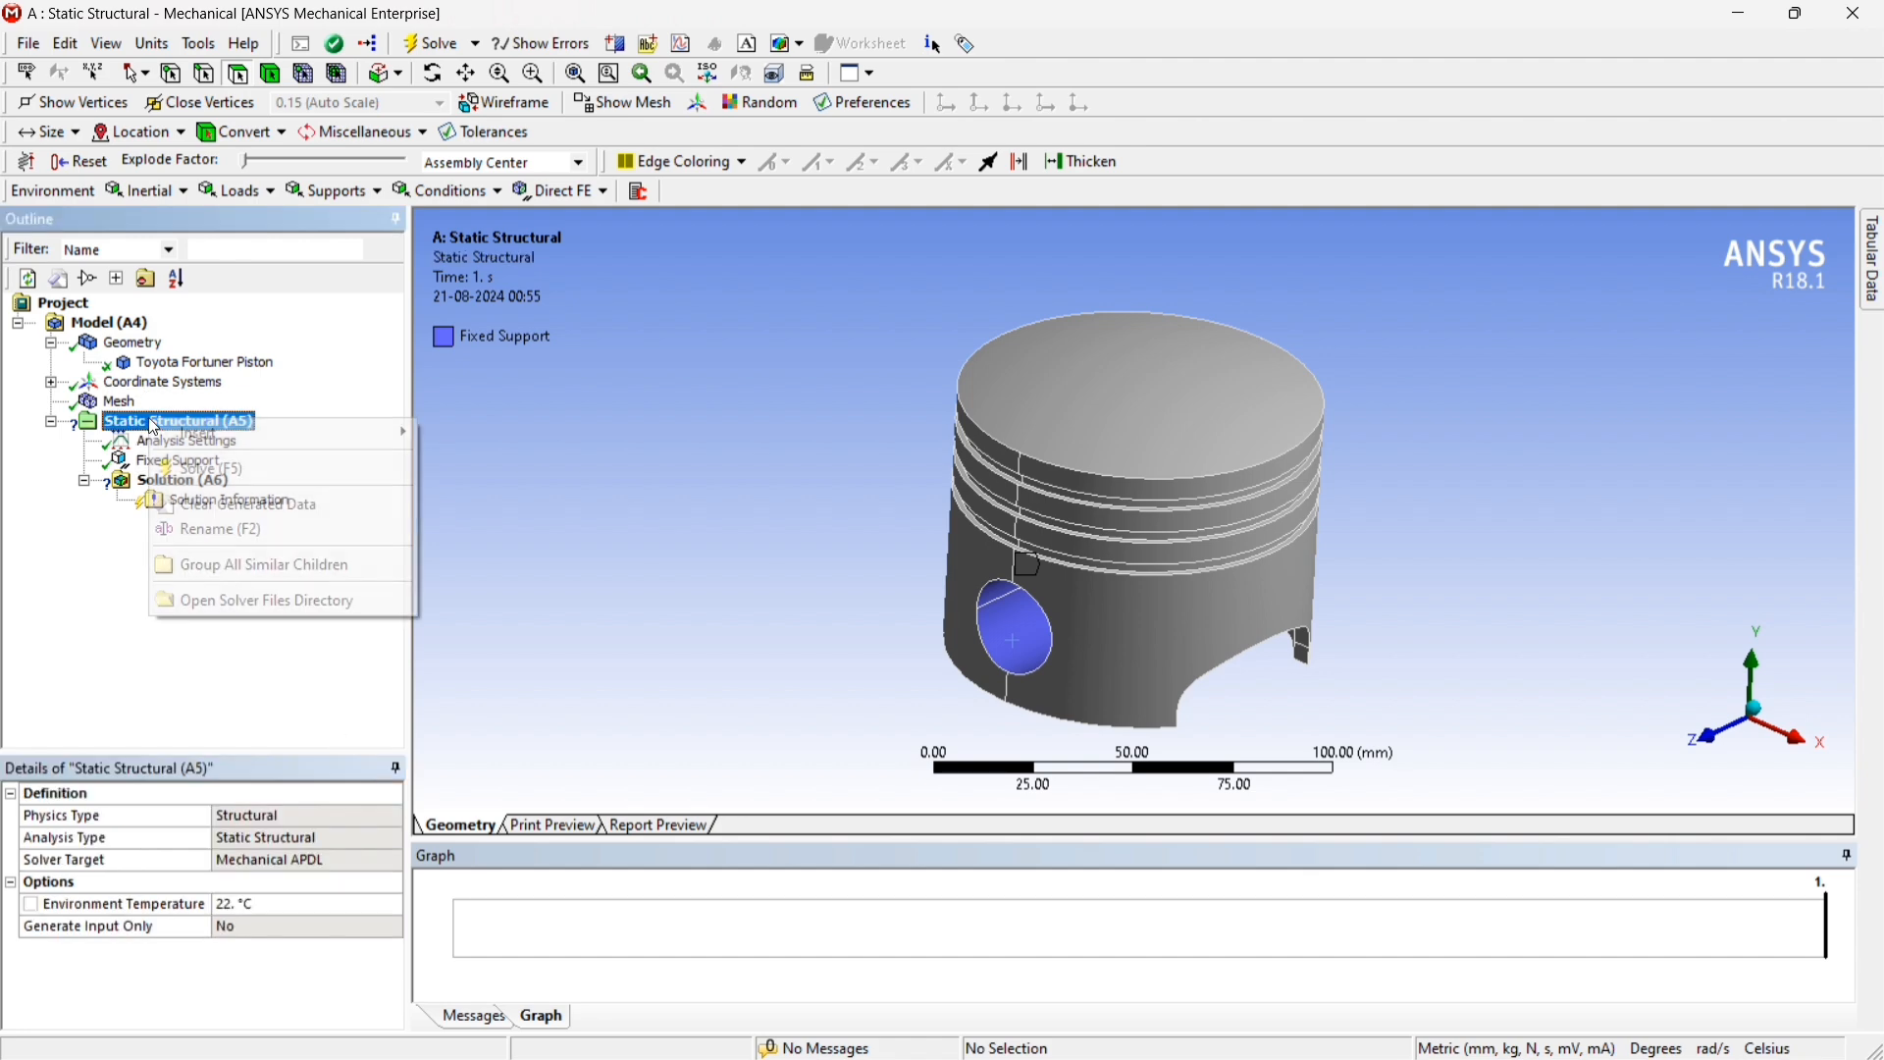
mouse_move(235, 442)
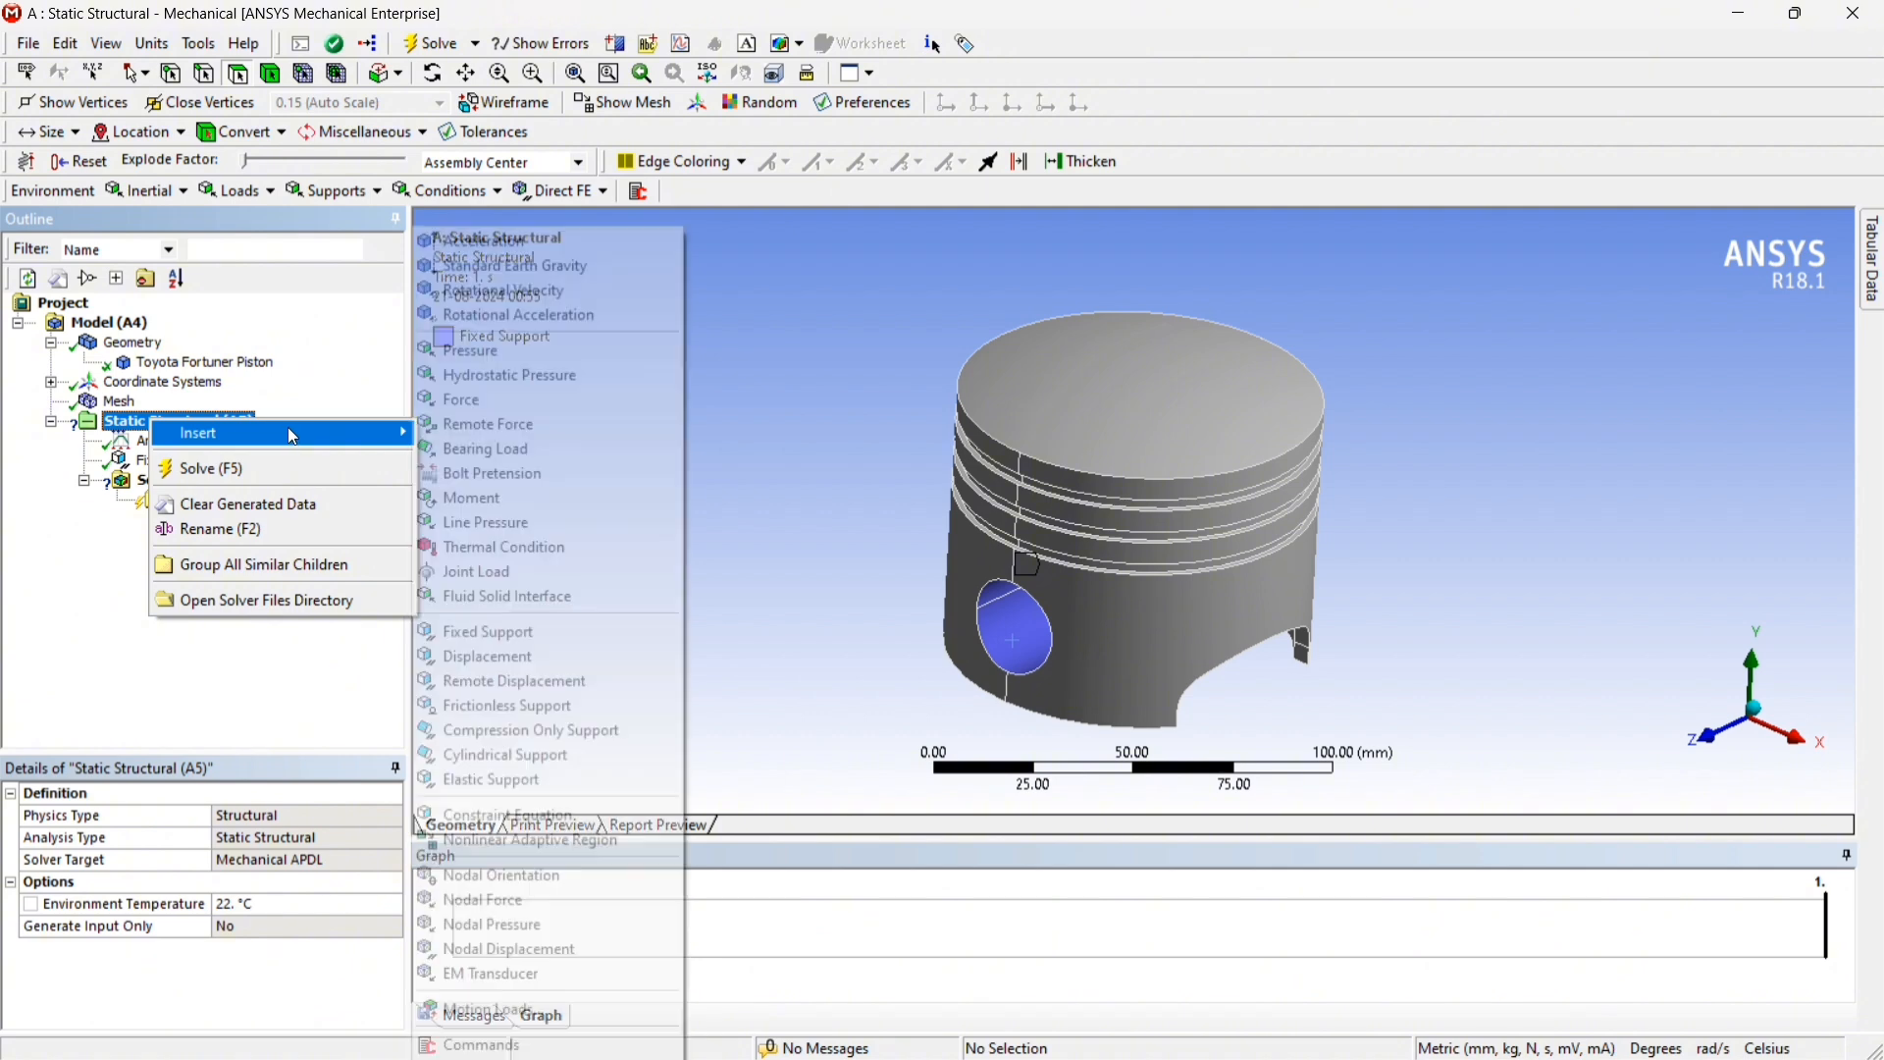
click(502, 403)
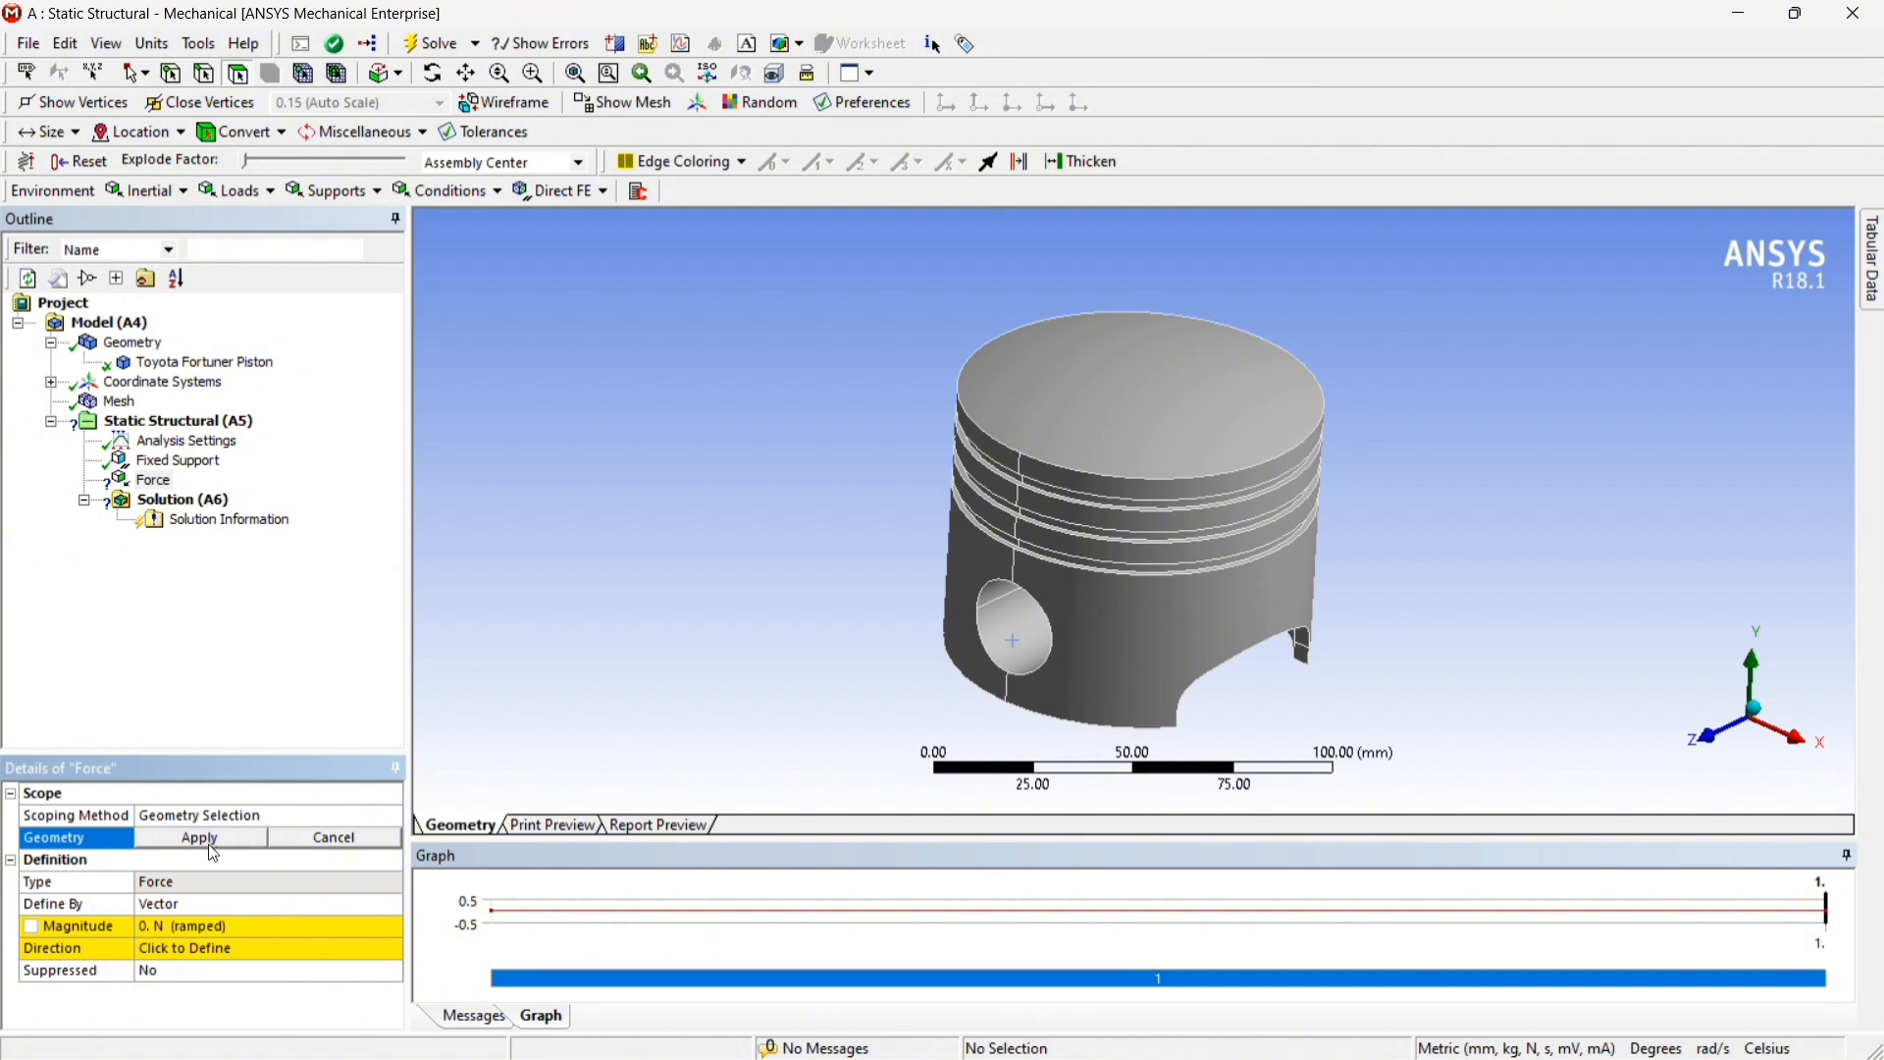
click(1104, 615)
ctrl+click(986, 653)
Add the six cylindrical floor faces of the three ring grooves and apply all eight faces as the Force geometry
middle_drag(1543, 438, 1783, 393)
scroll(1159, 552, up, 5)
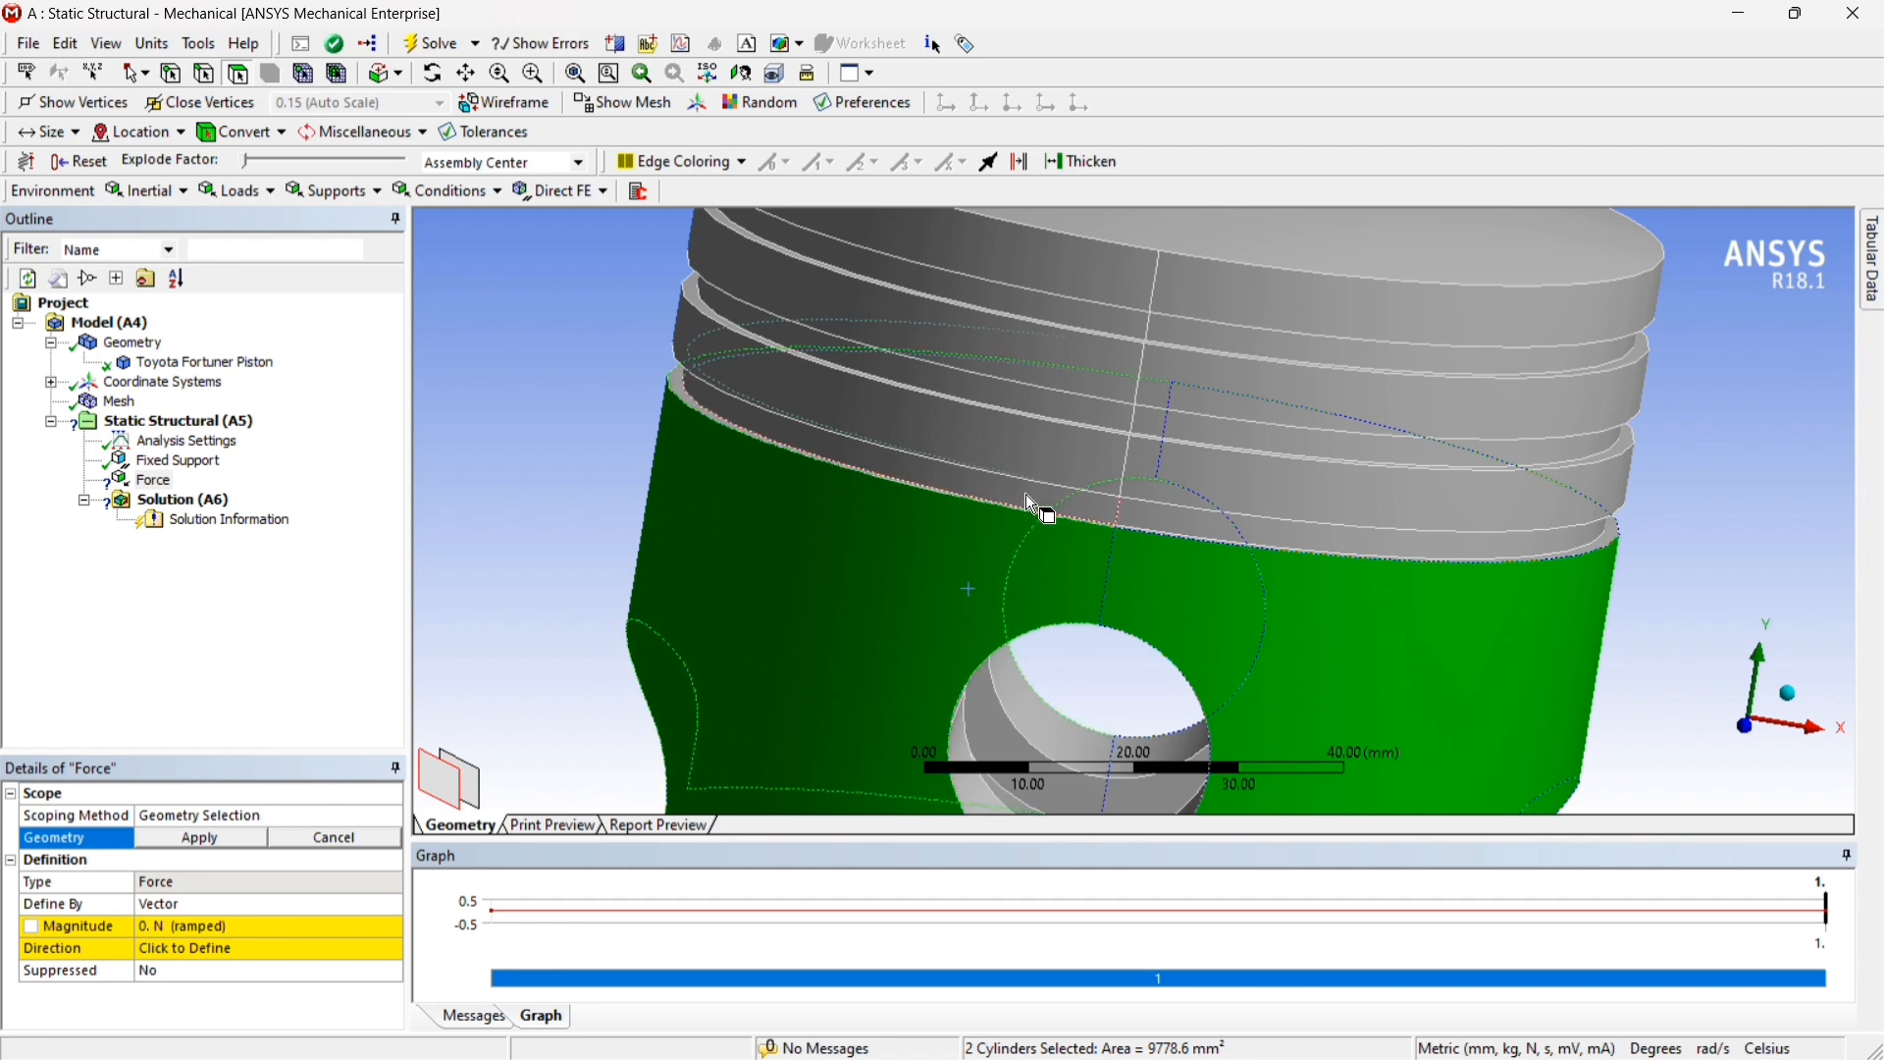
ctrl+click(1028, 495)
ctrl+click(1274, 530)
ctrl+click(1076, 408)
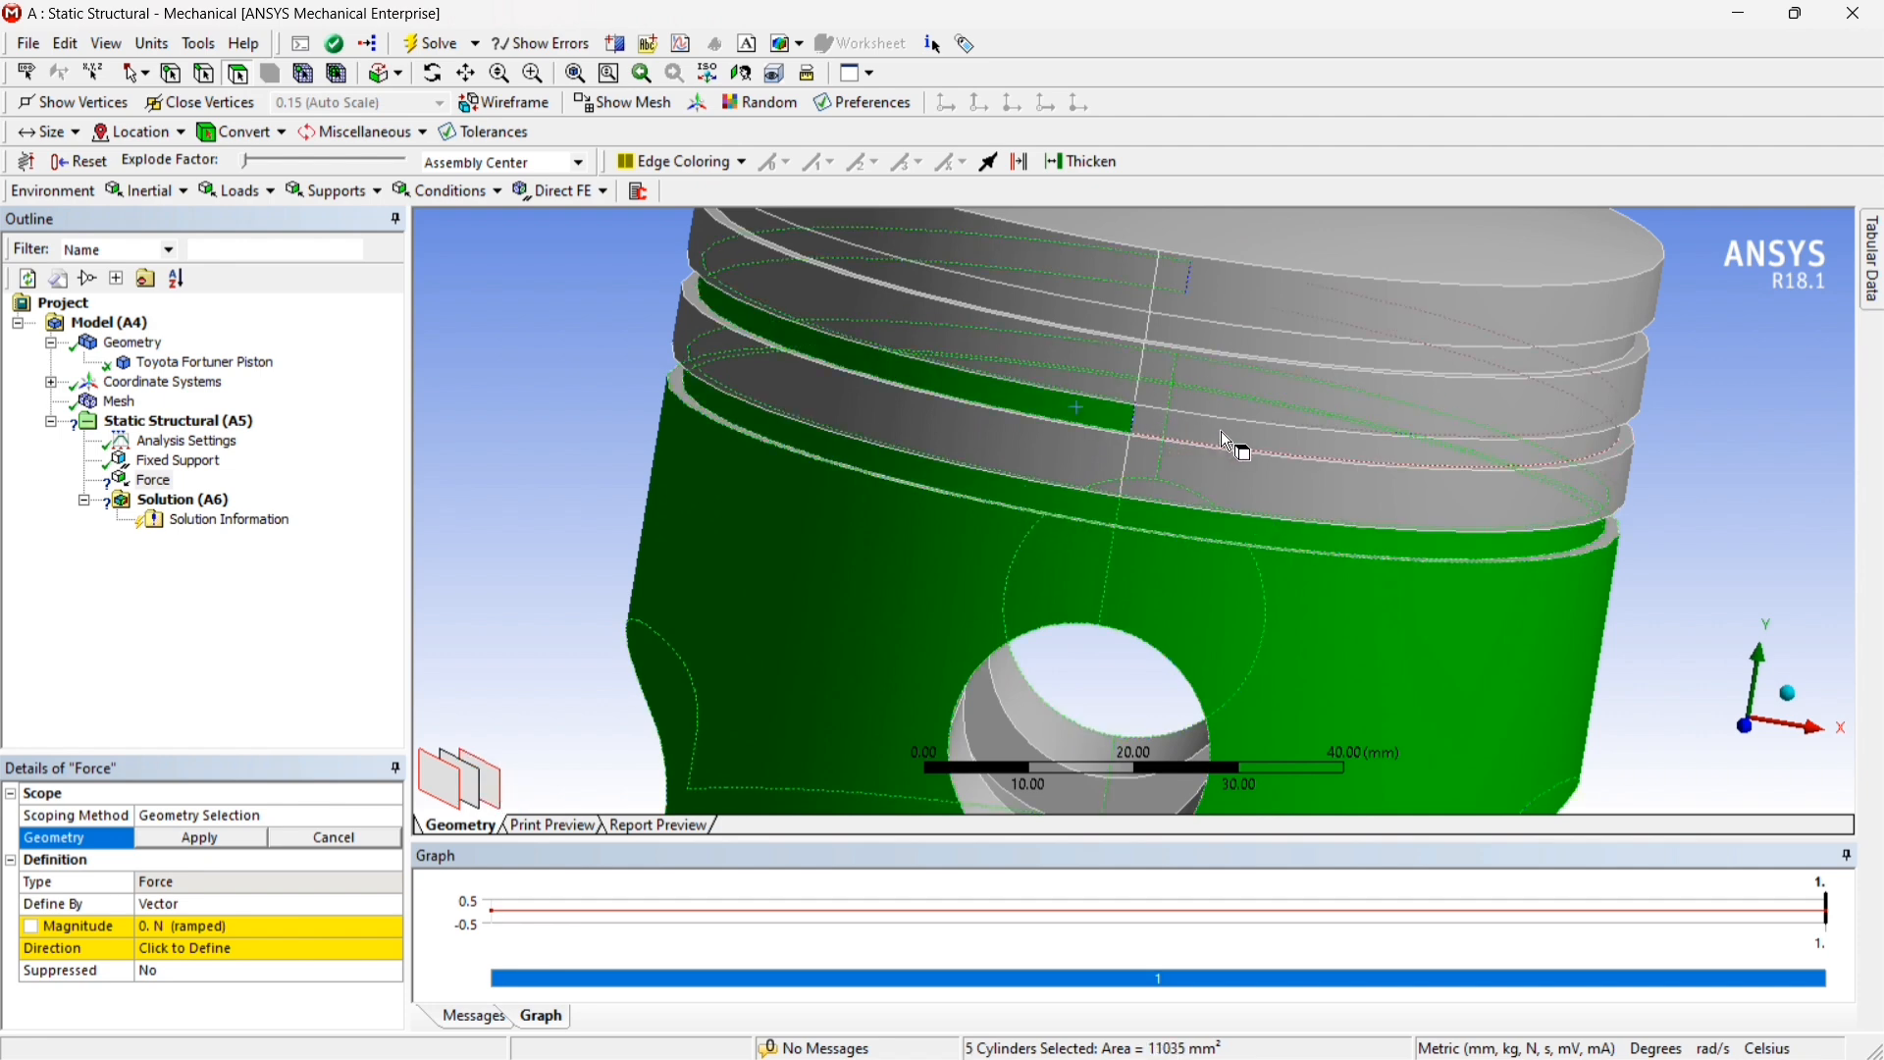
ctrl+click(1233, 446)
ctrl+click(1085, 345)
ctrl+click(1214, 363)
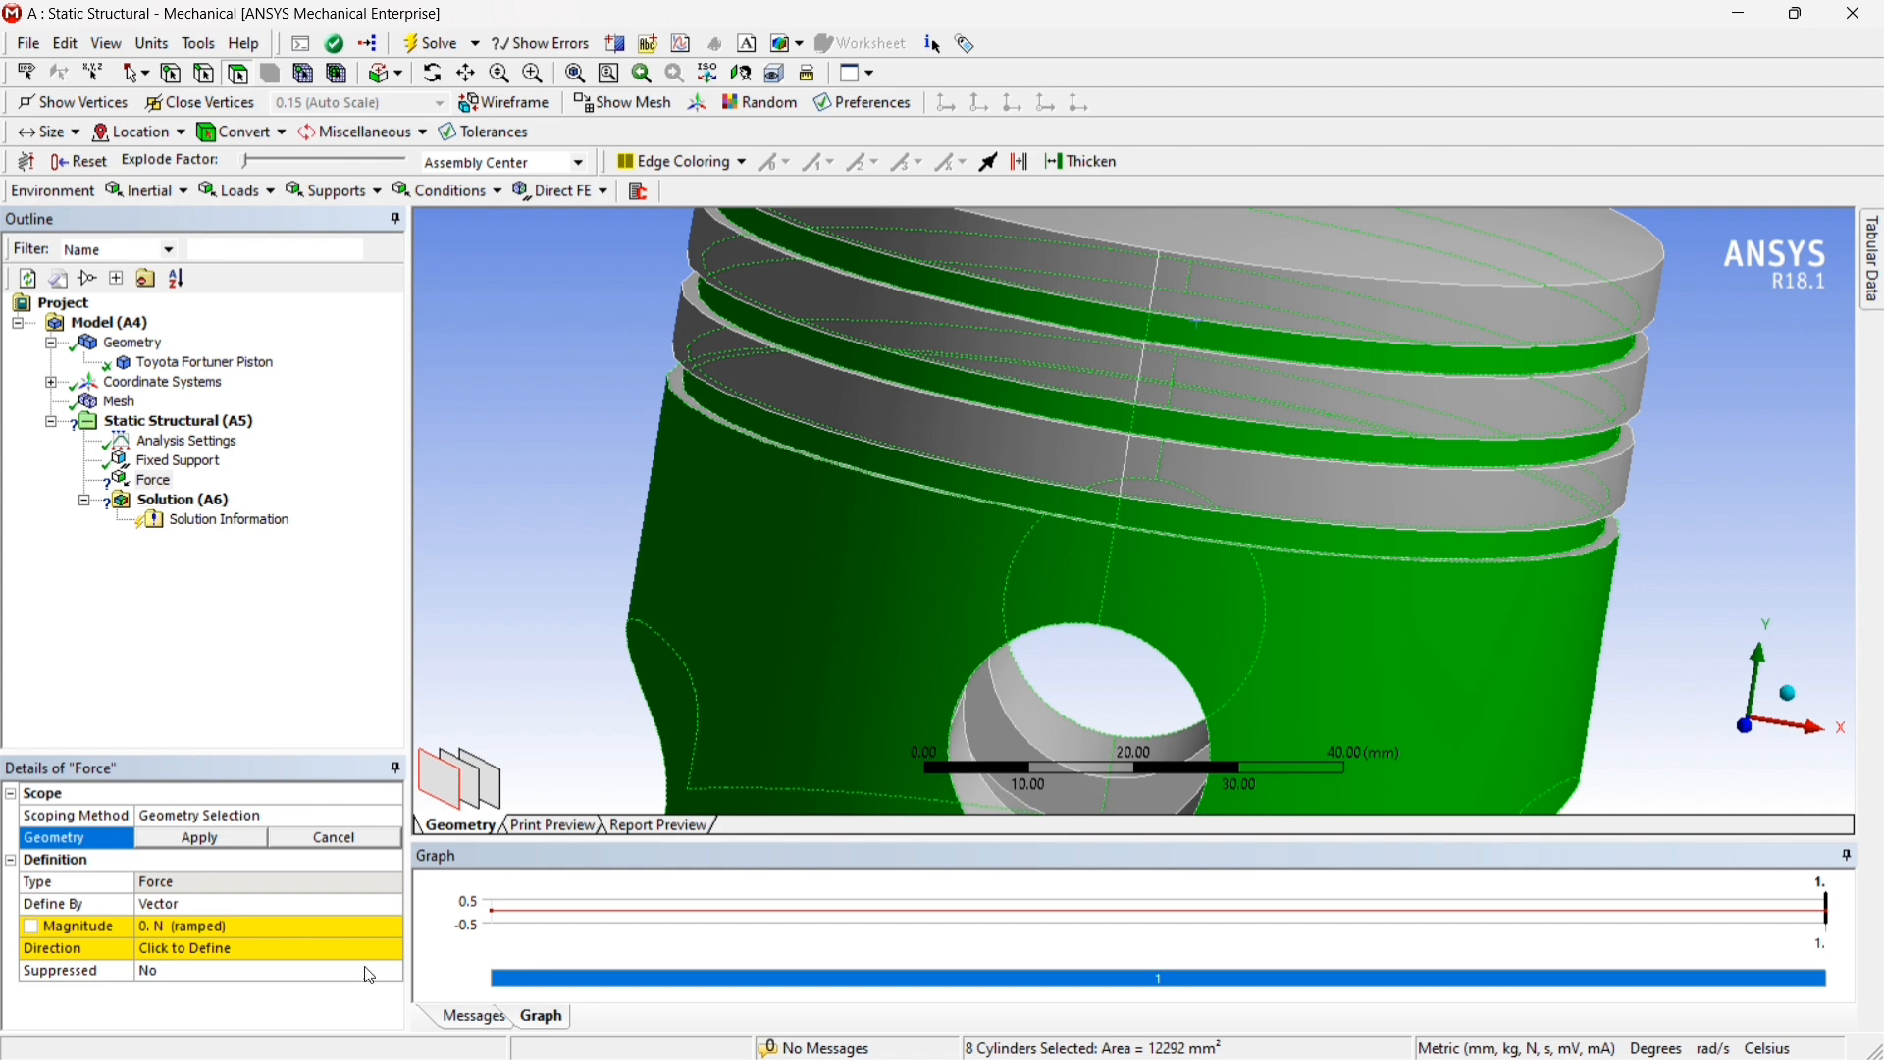
click(233, 842)
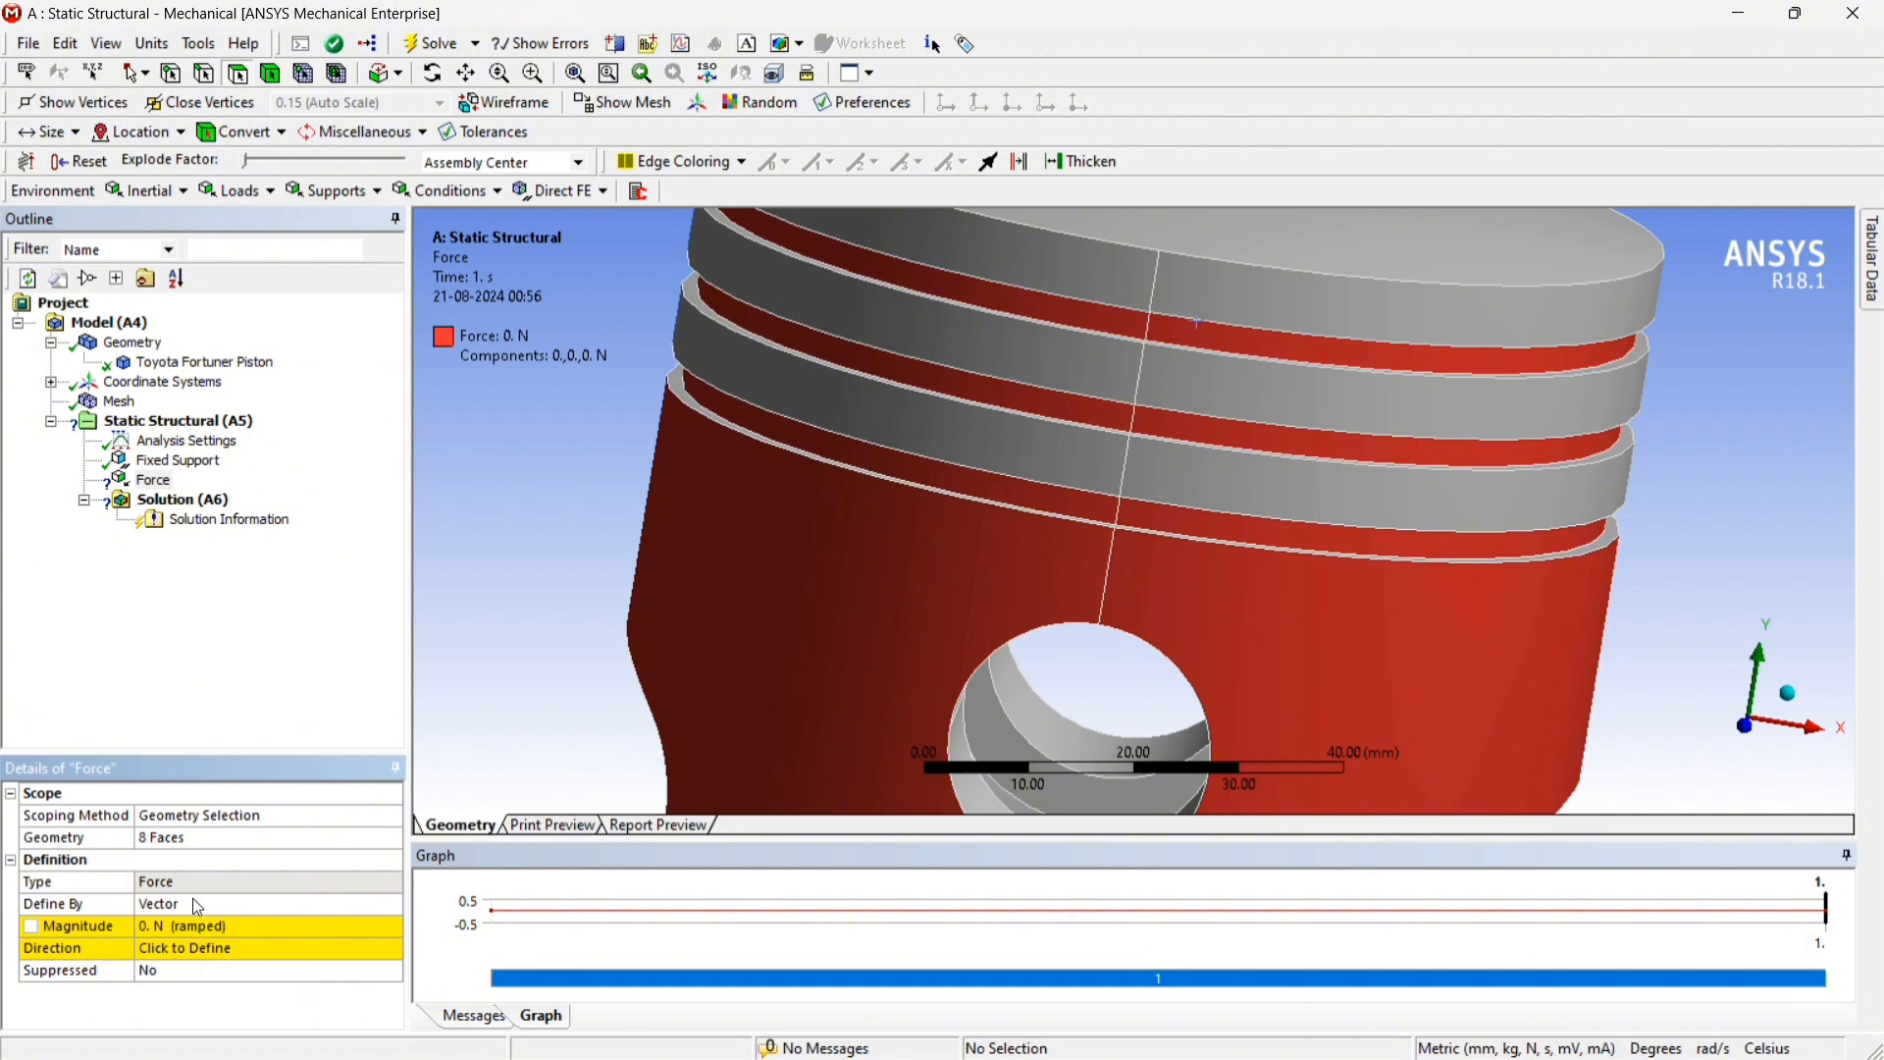
Define the Force by Components and set its Y Component to -100 N
click(315, 903)
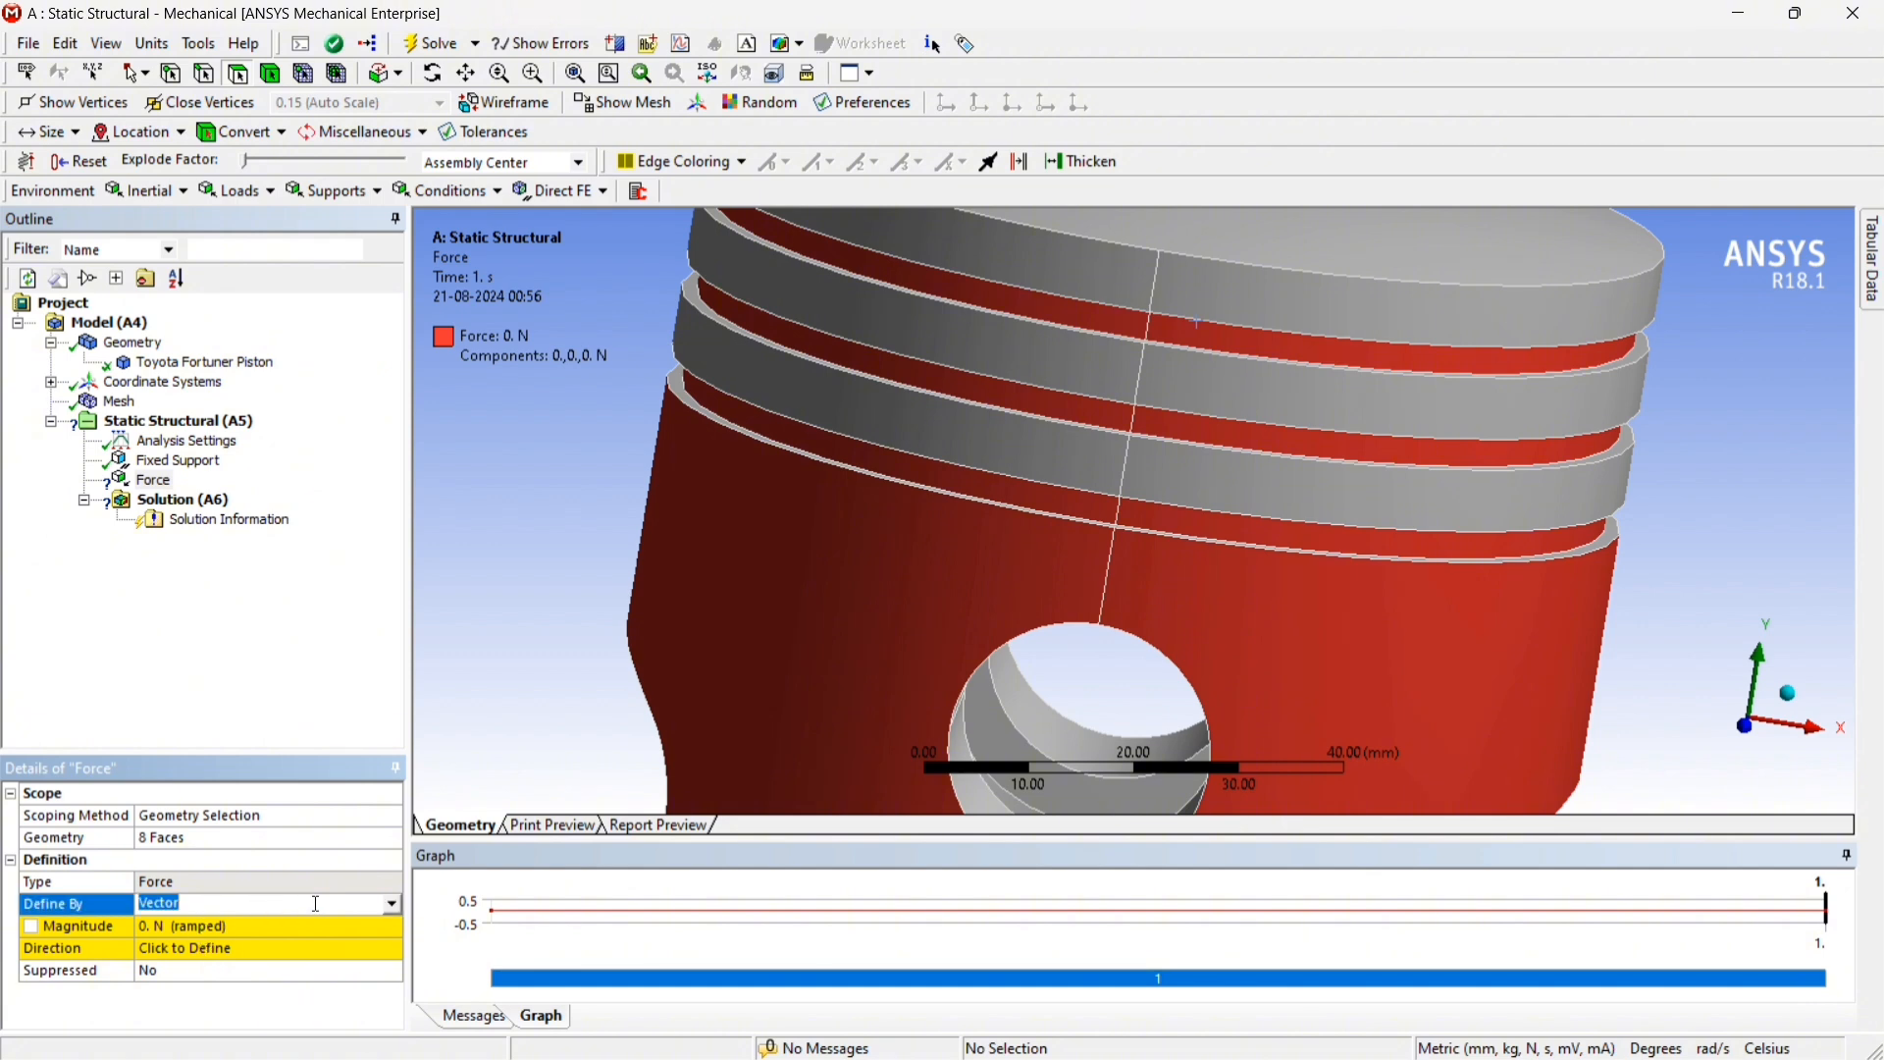
click(391, 905)
click(216, 927)
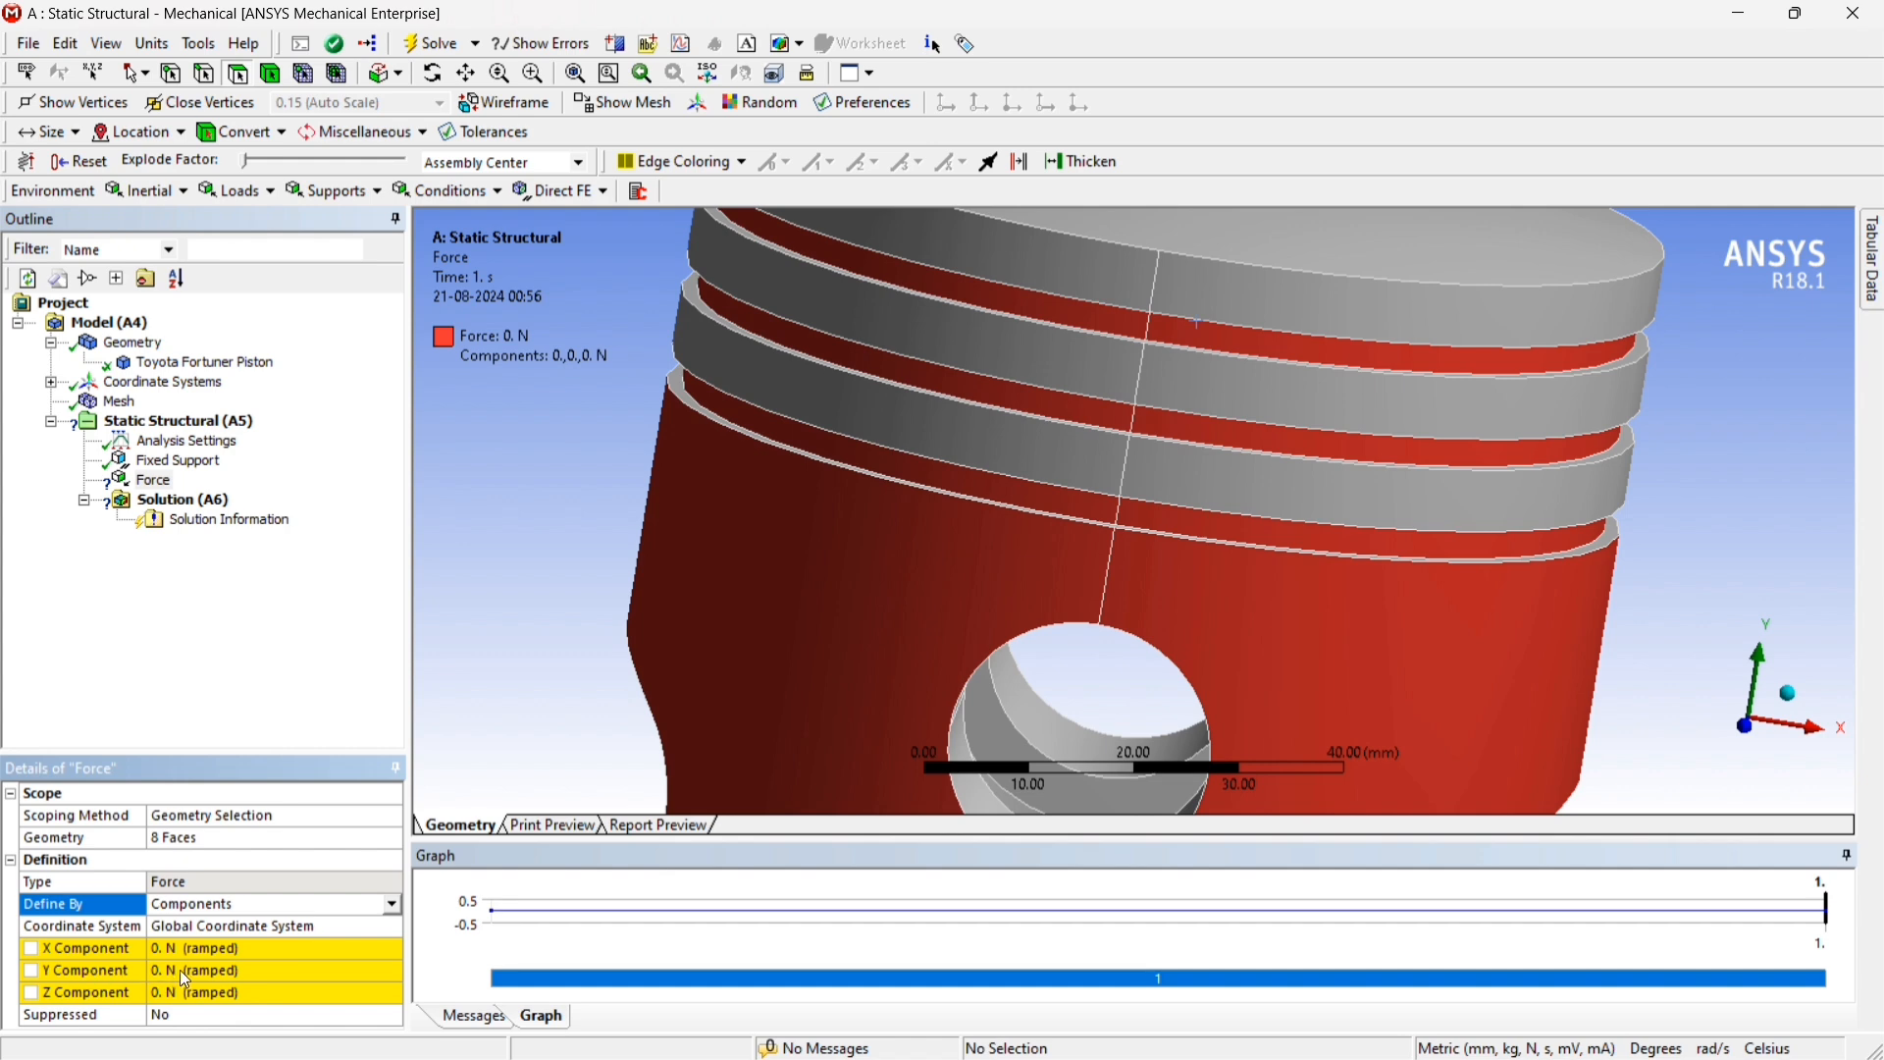
click(180, 971)
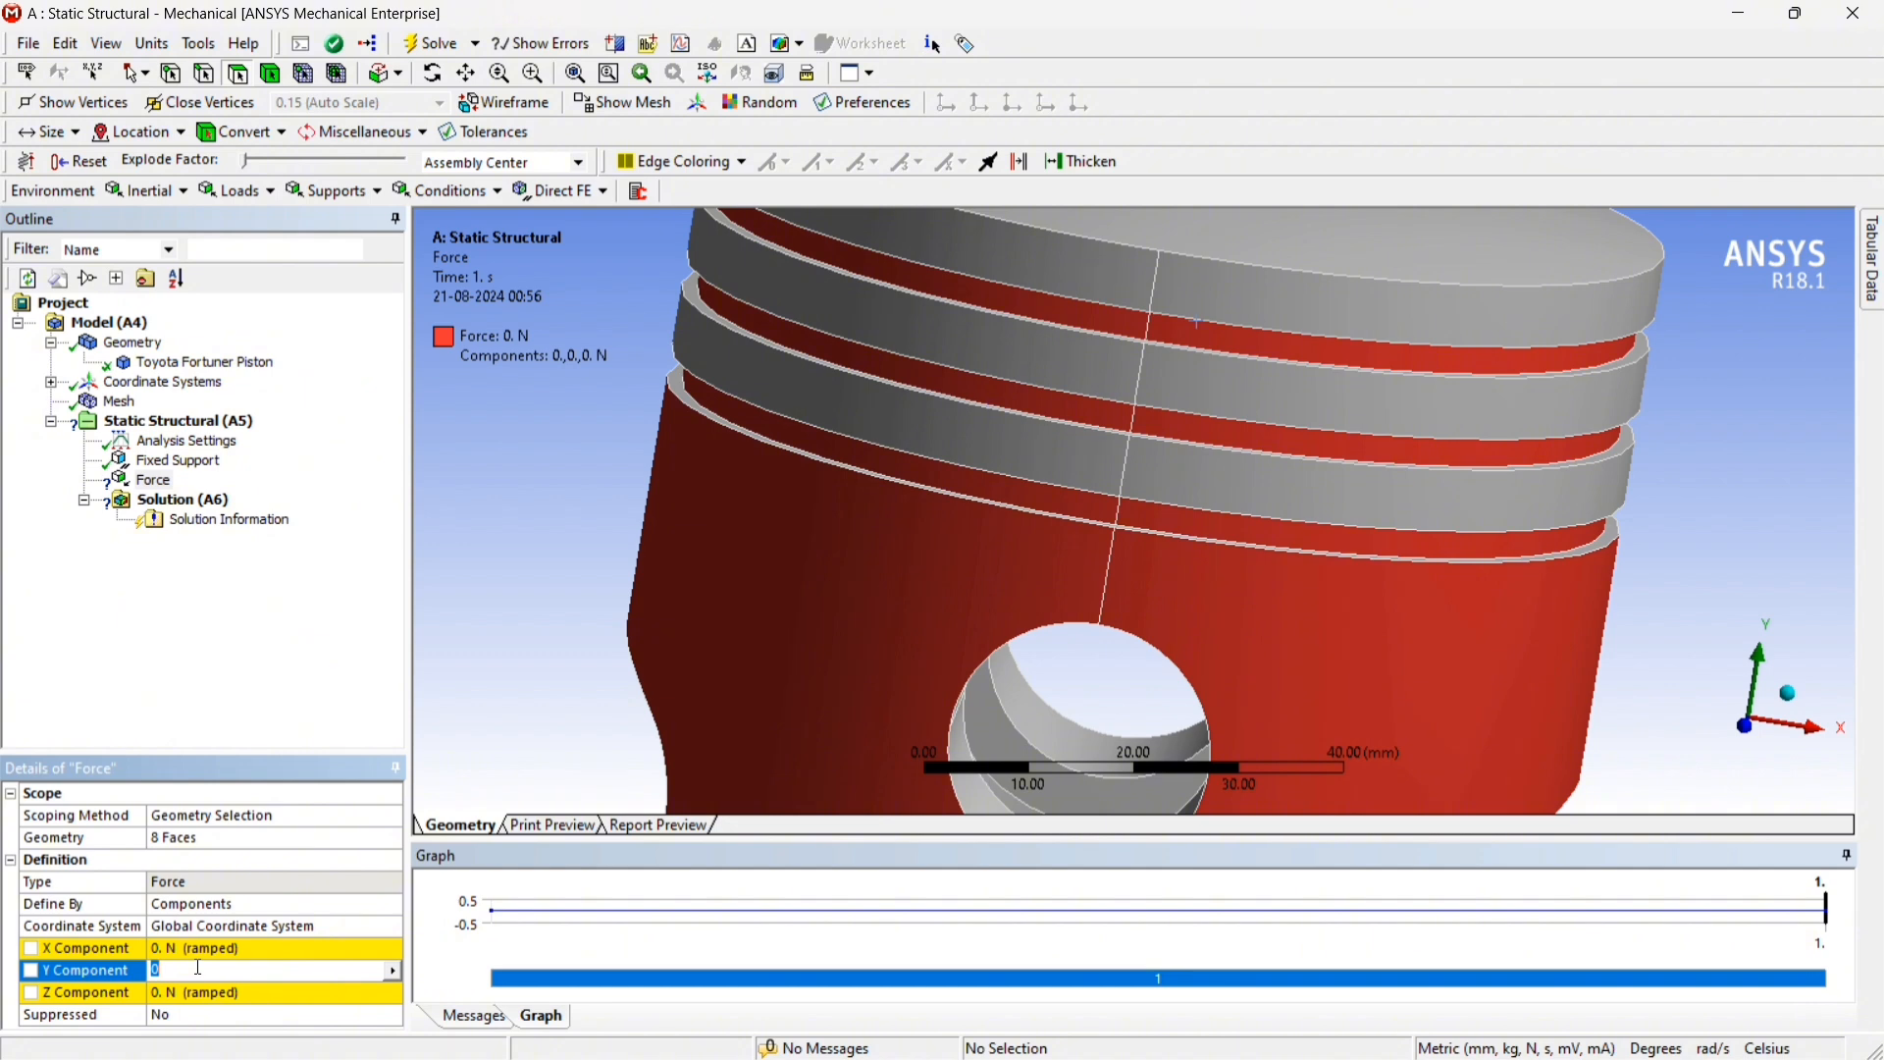
text(-100)
click(252, 719)
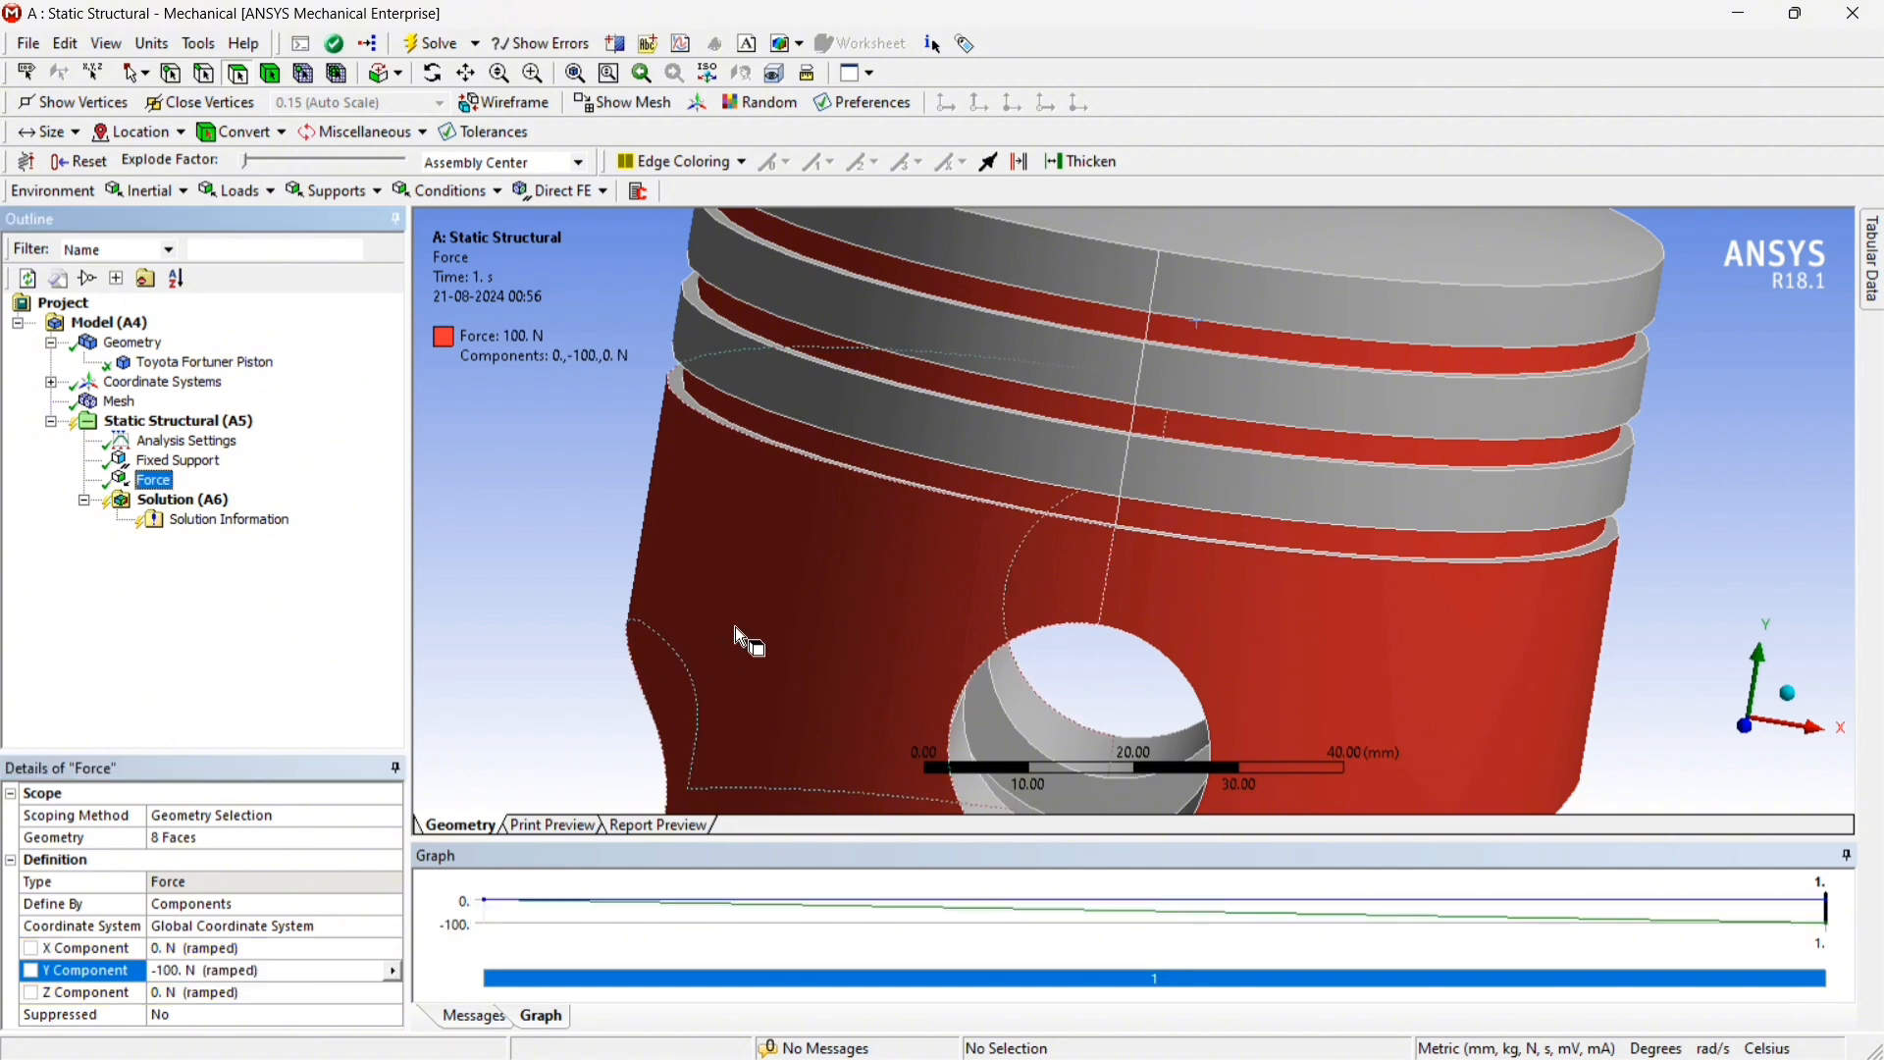
scroll(1122, 618, up, 3)
scroll(1123, 619, down, 8)
middle_drag(1150, 611, 1192, 661)
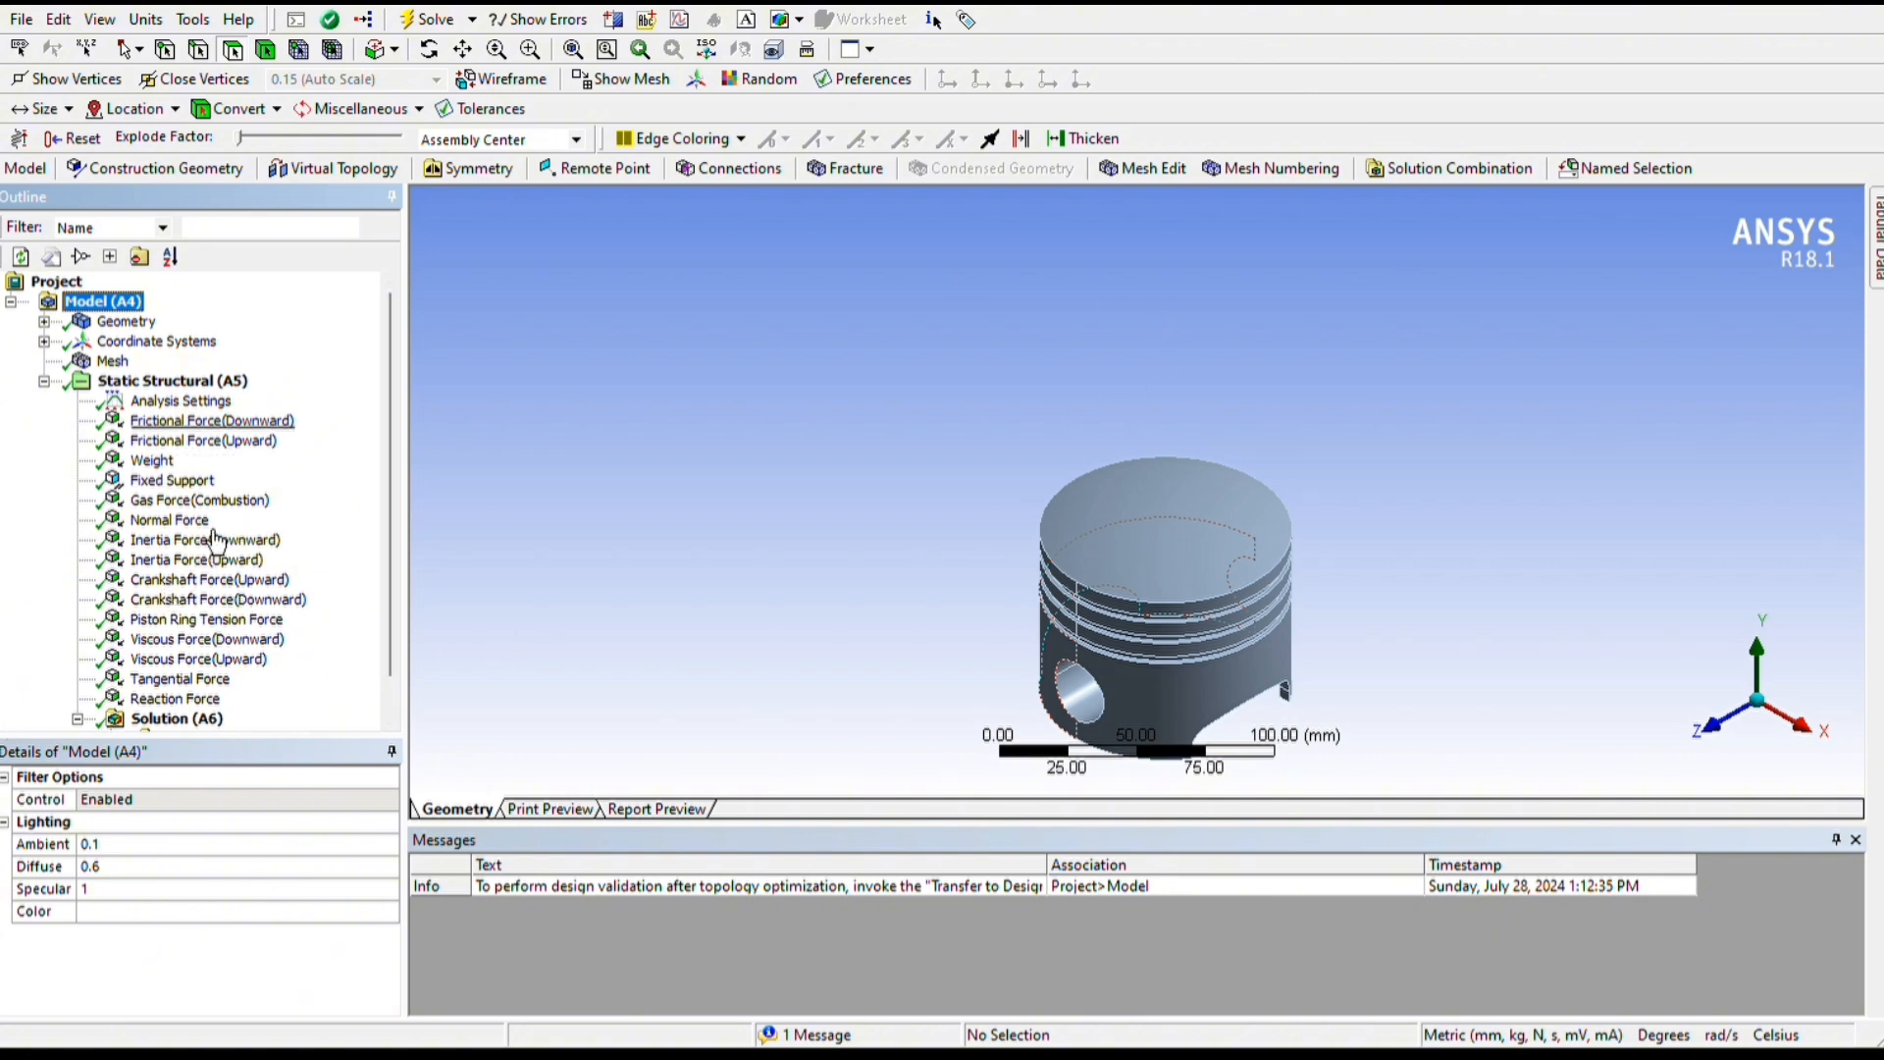
Review the loaded faces, directions and components of the downward and upward frictional forces and the weight load
click(212, 420)
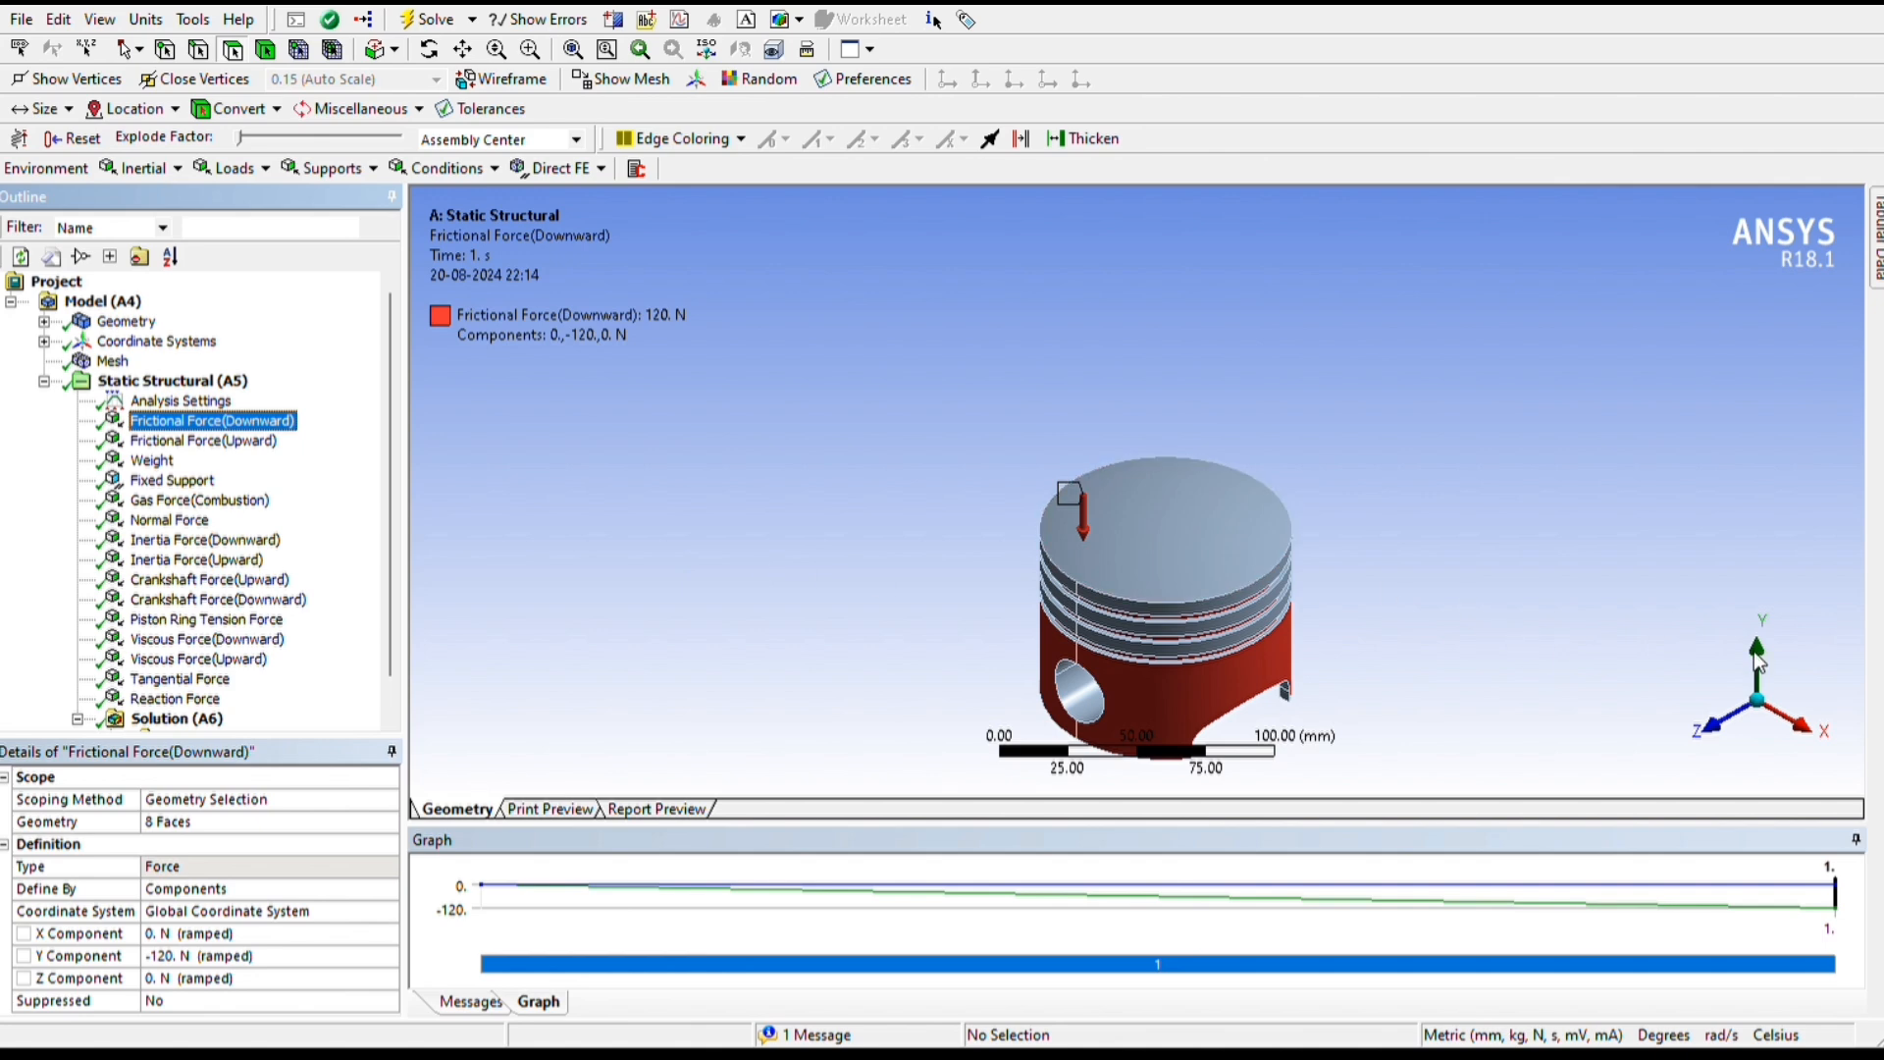
middle_drag(1775, 651, 1784, 574)
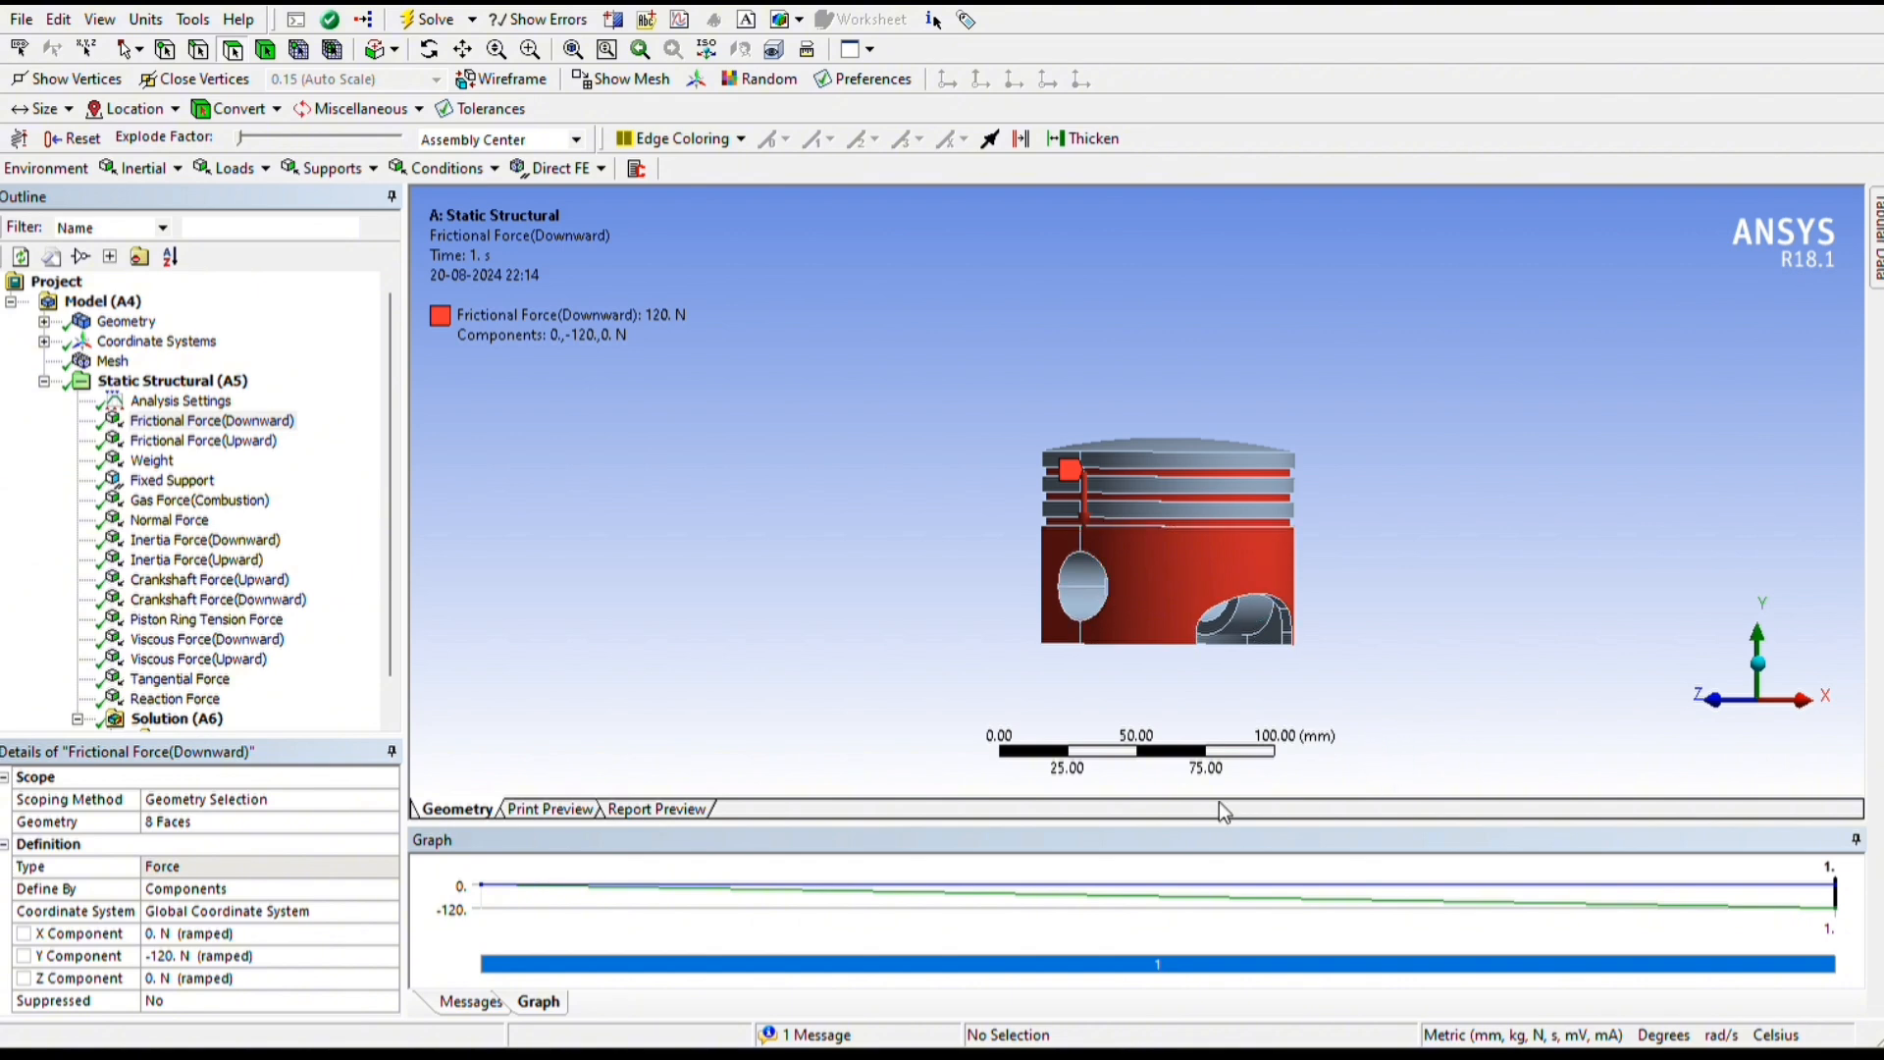
key(Down)
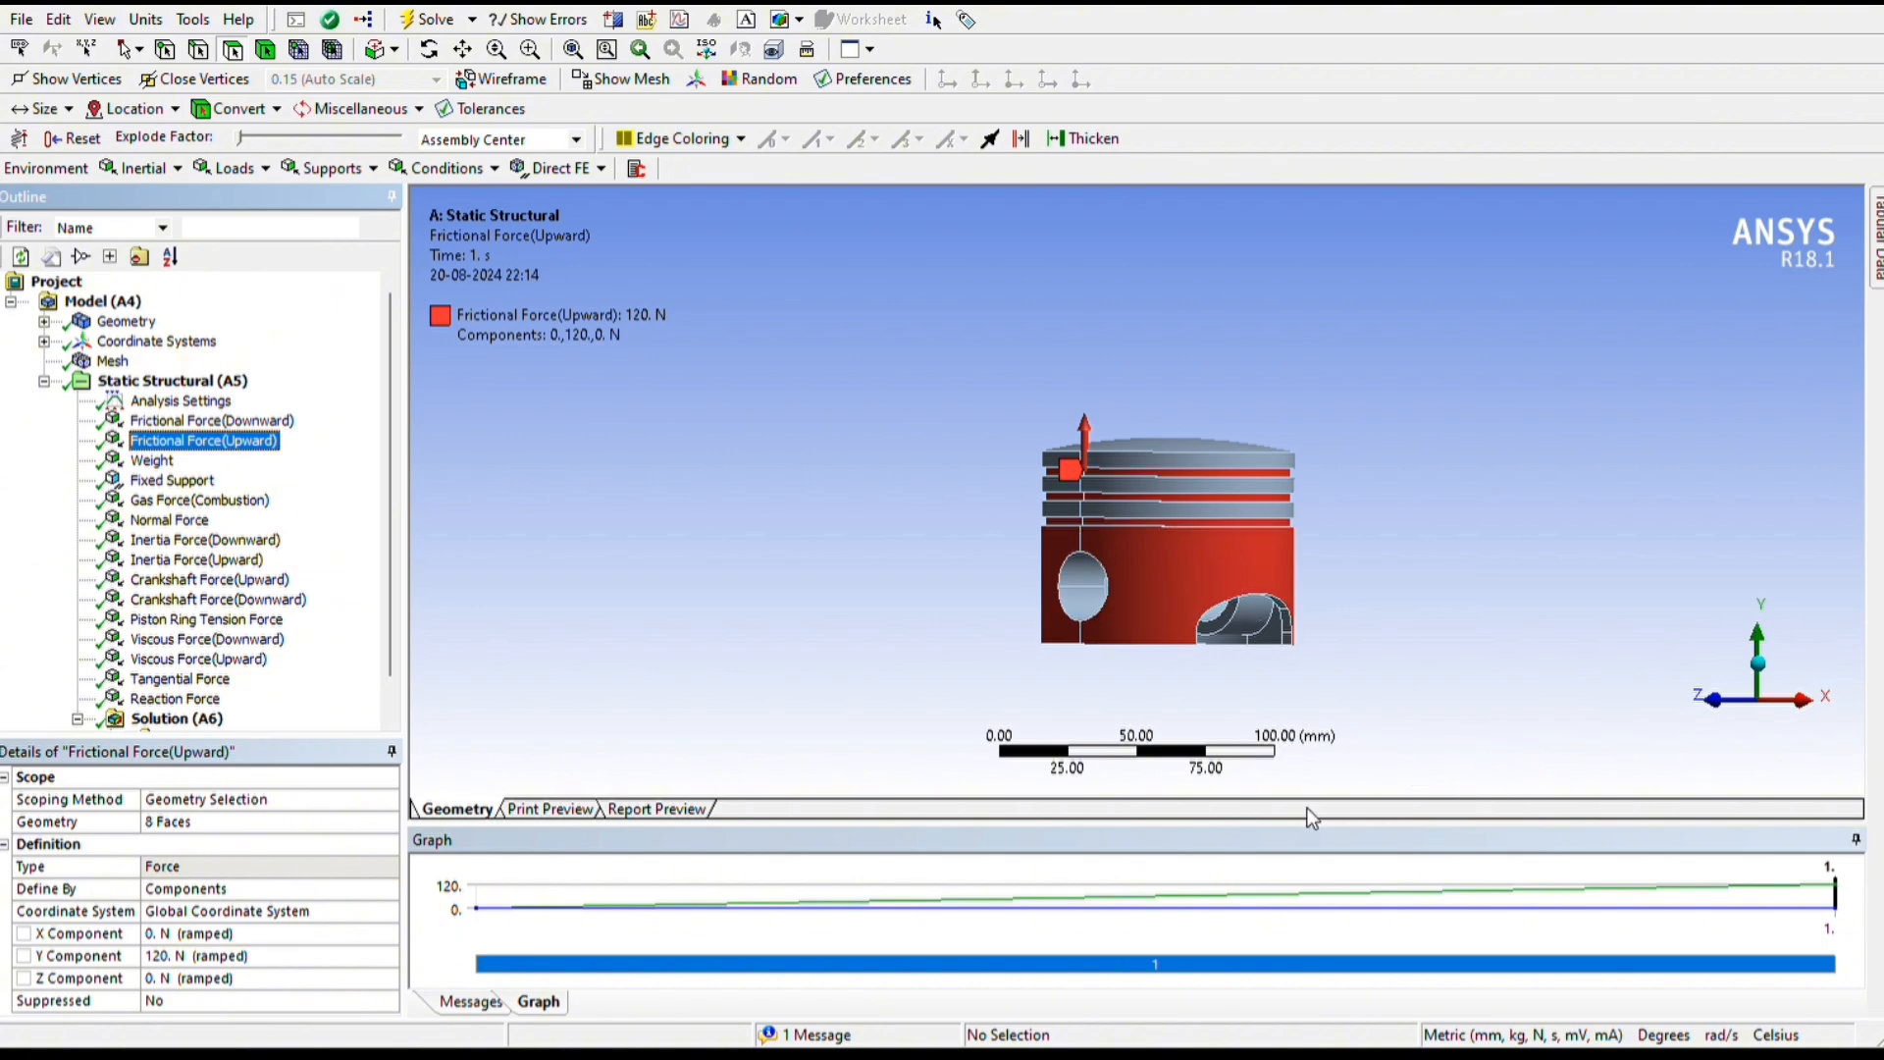
click(153, 461)
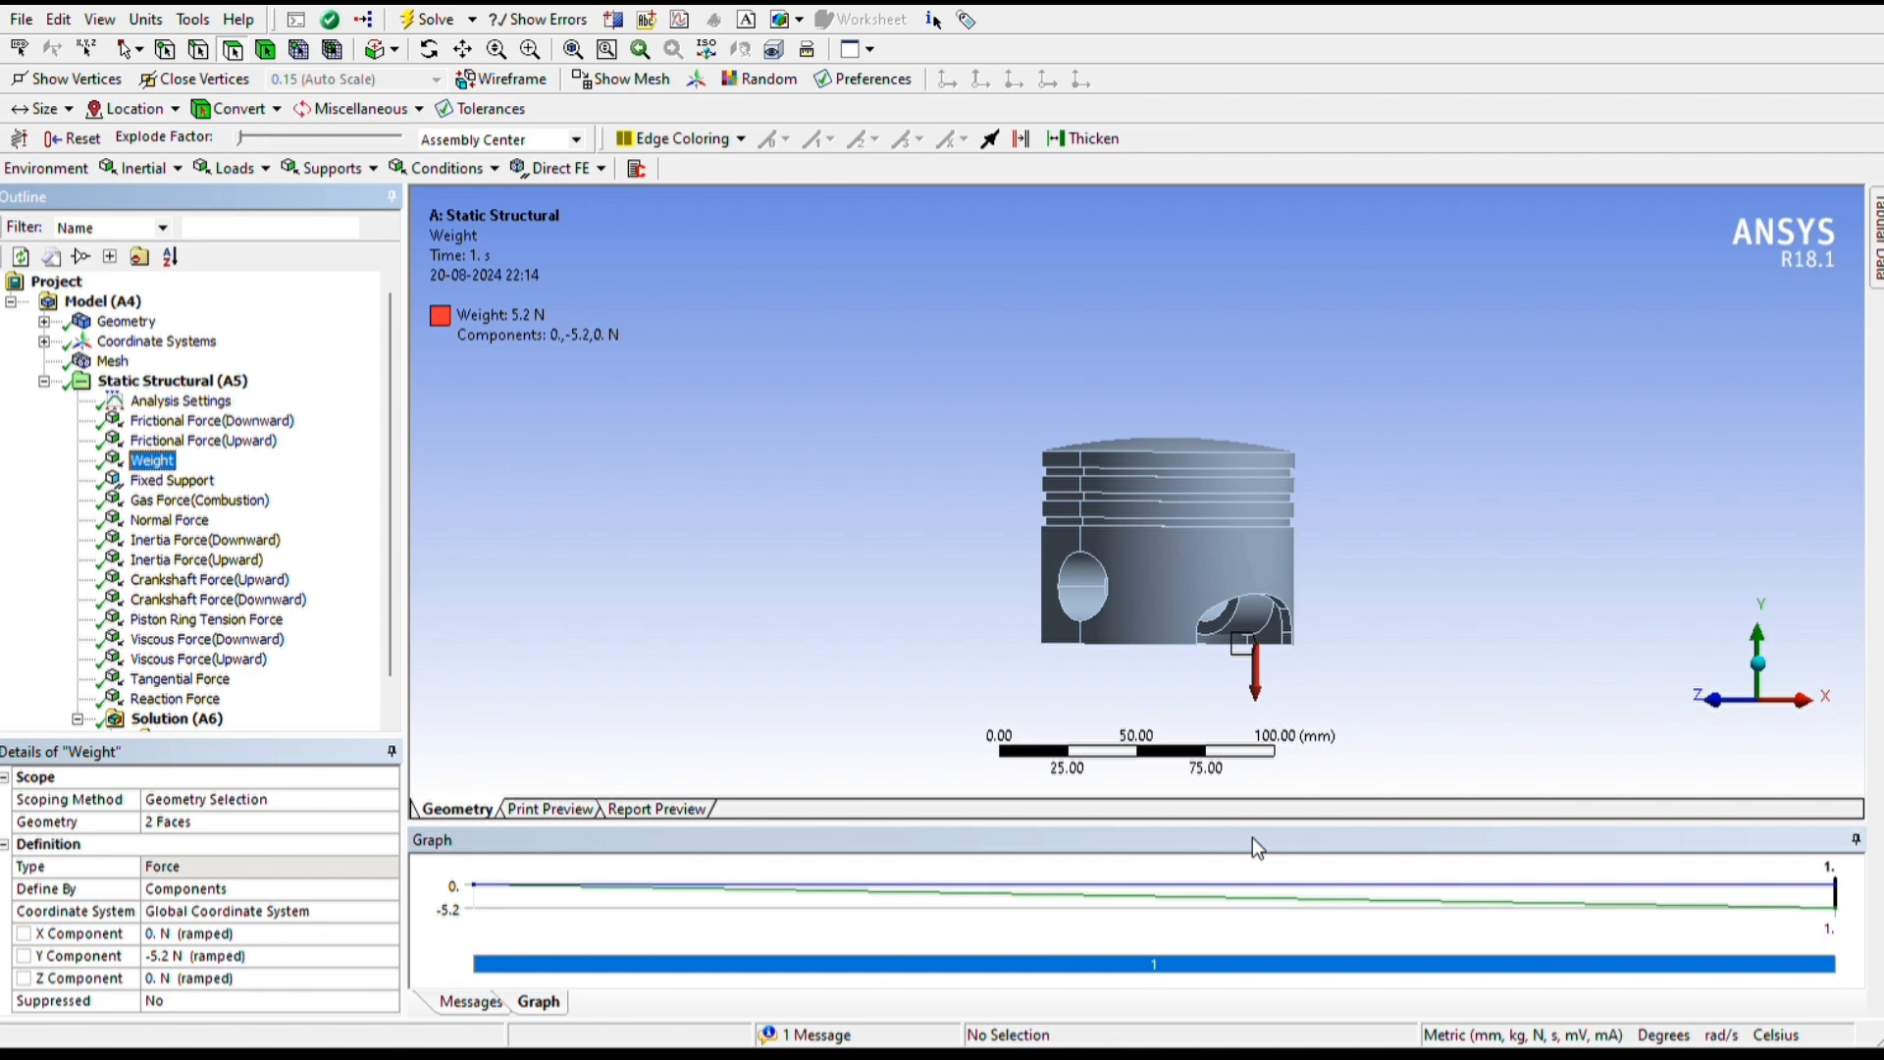
middle_drag(1700, 736, 1736, 586)
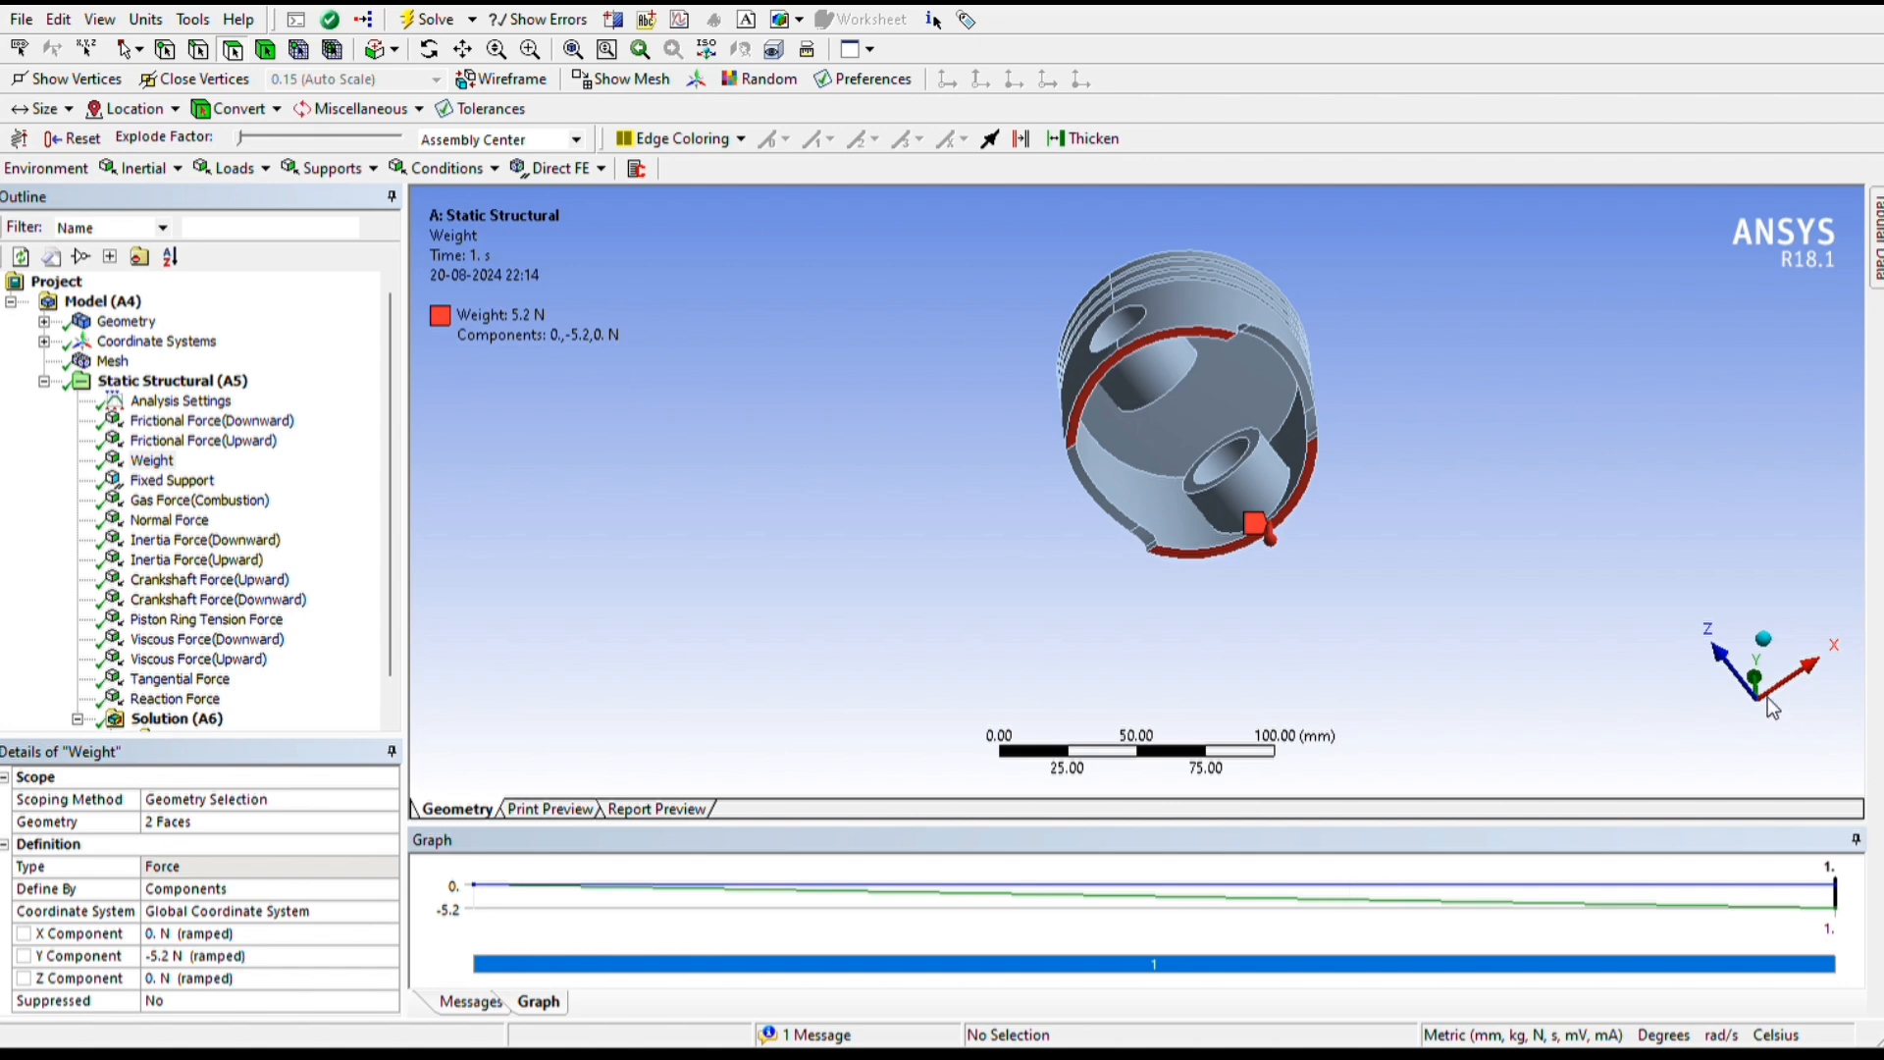
middle_drag(1710, 595, 1720, 700)
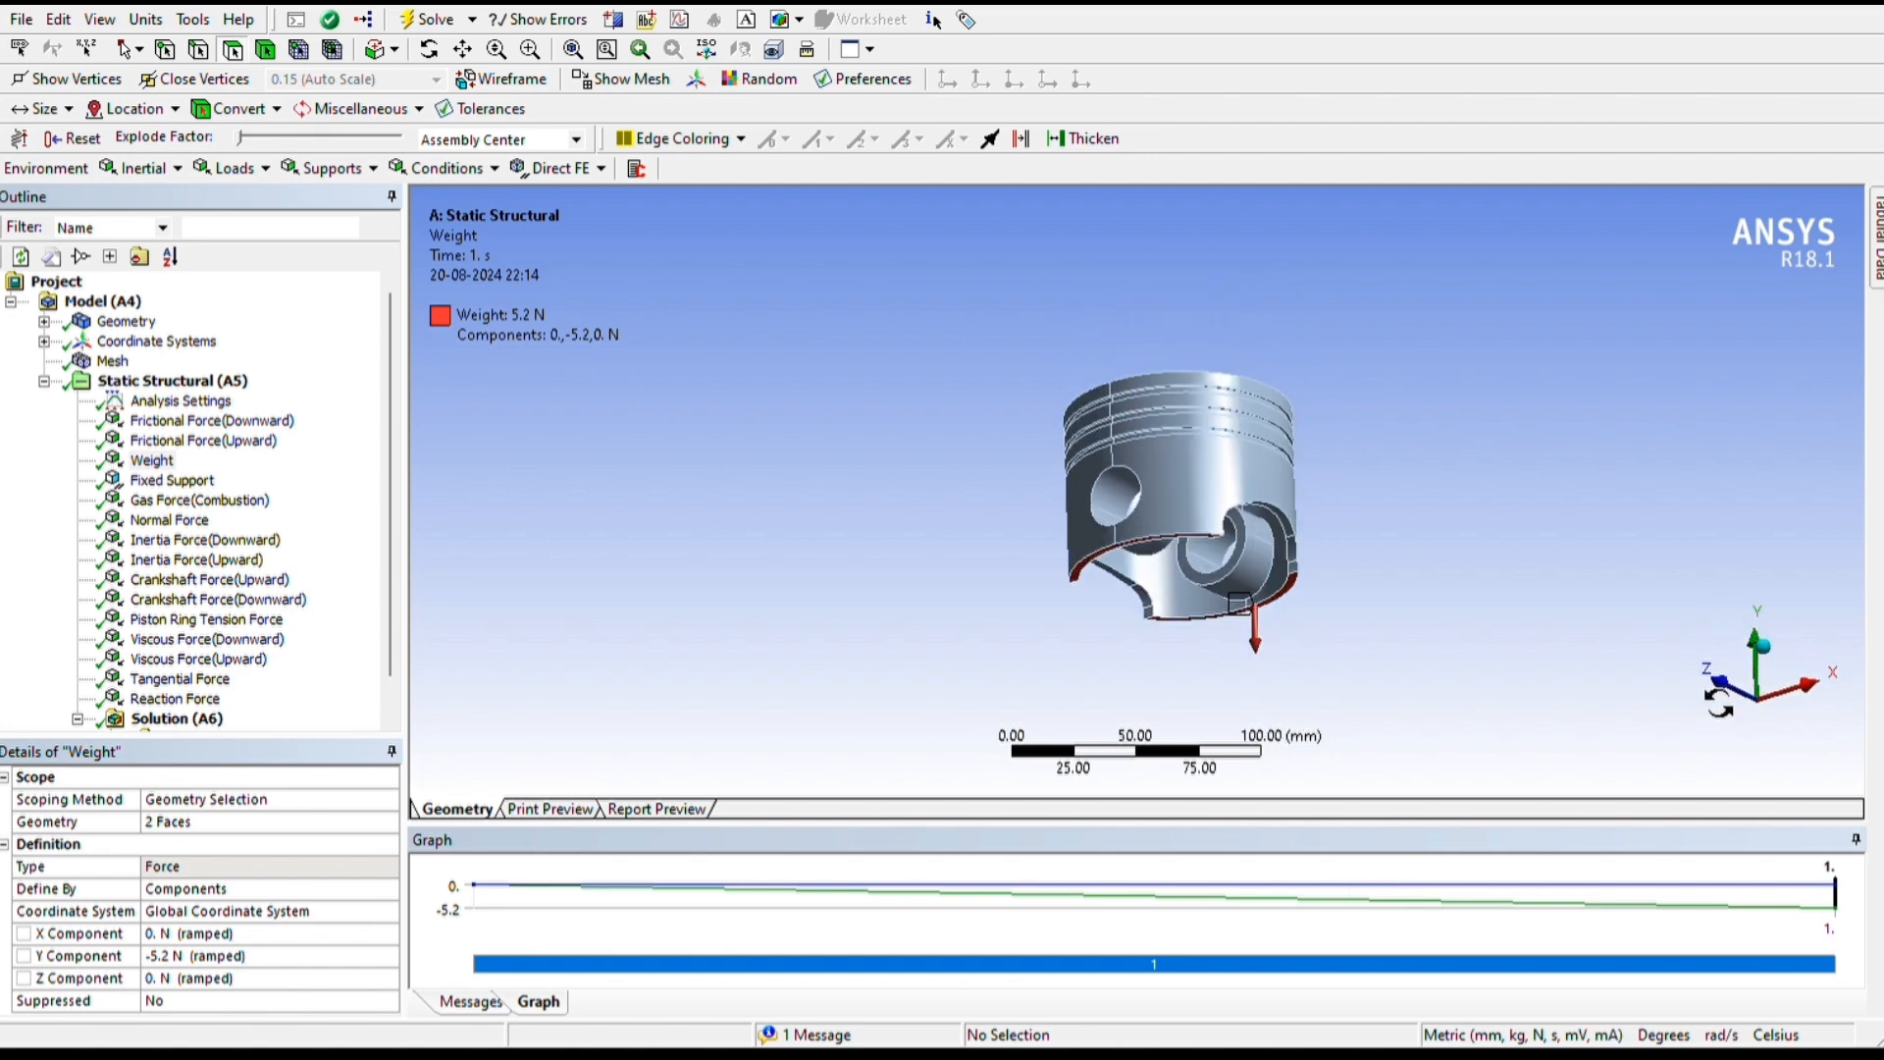
Review the scoping of the fixed support and the faces and components of the gas, normal and inertia forces
click(171, 480)
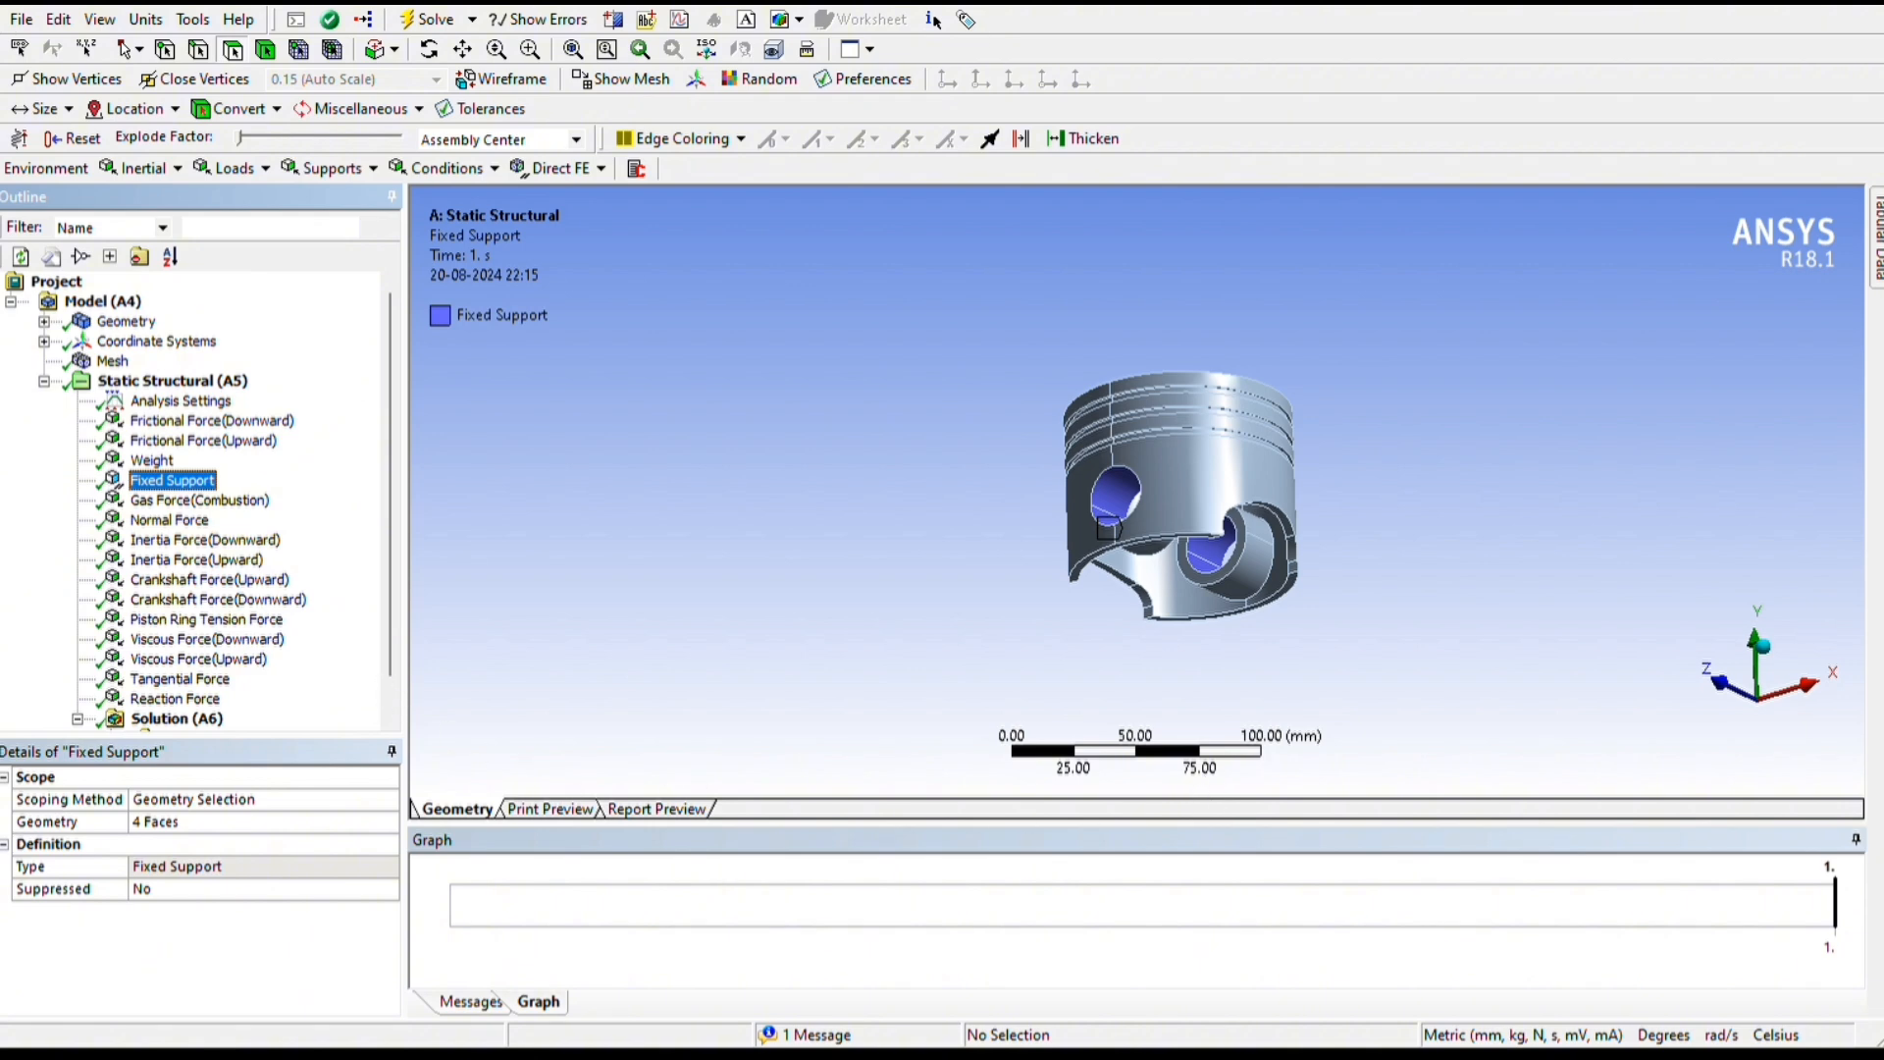
key(Down)
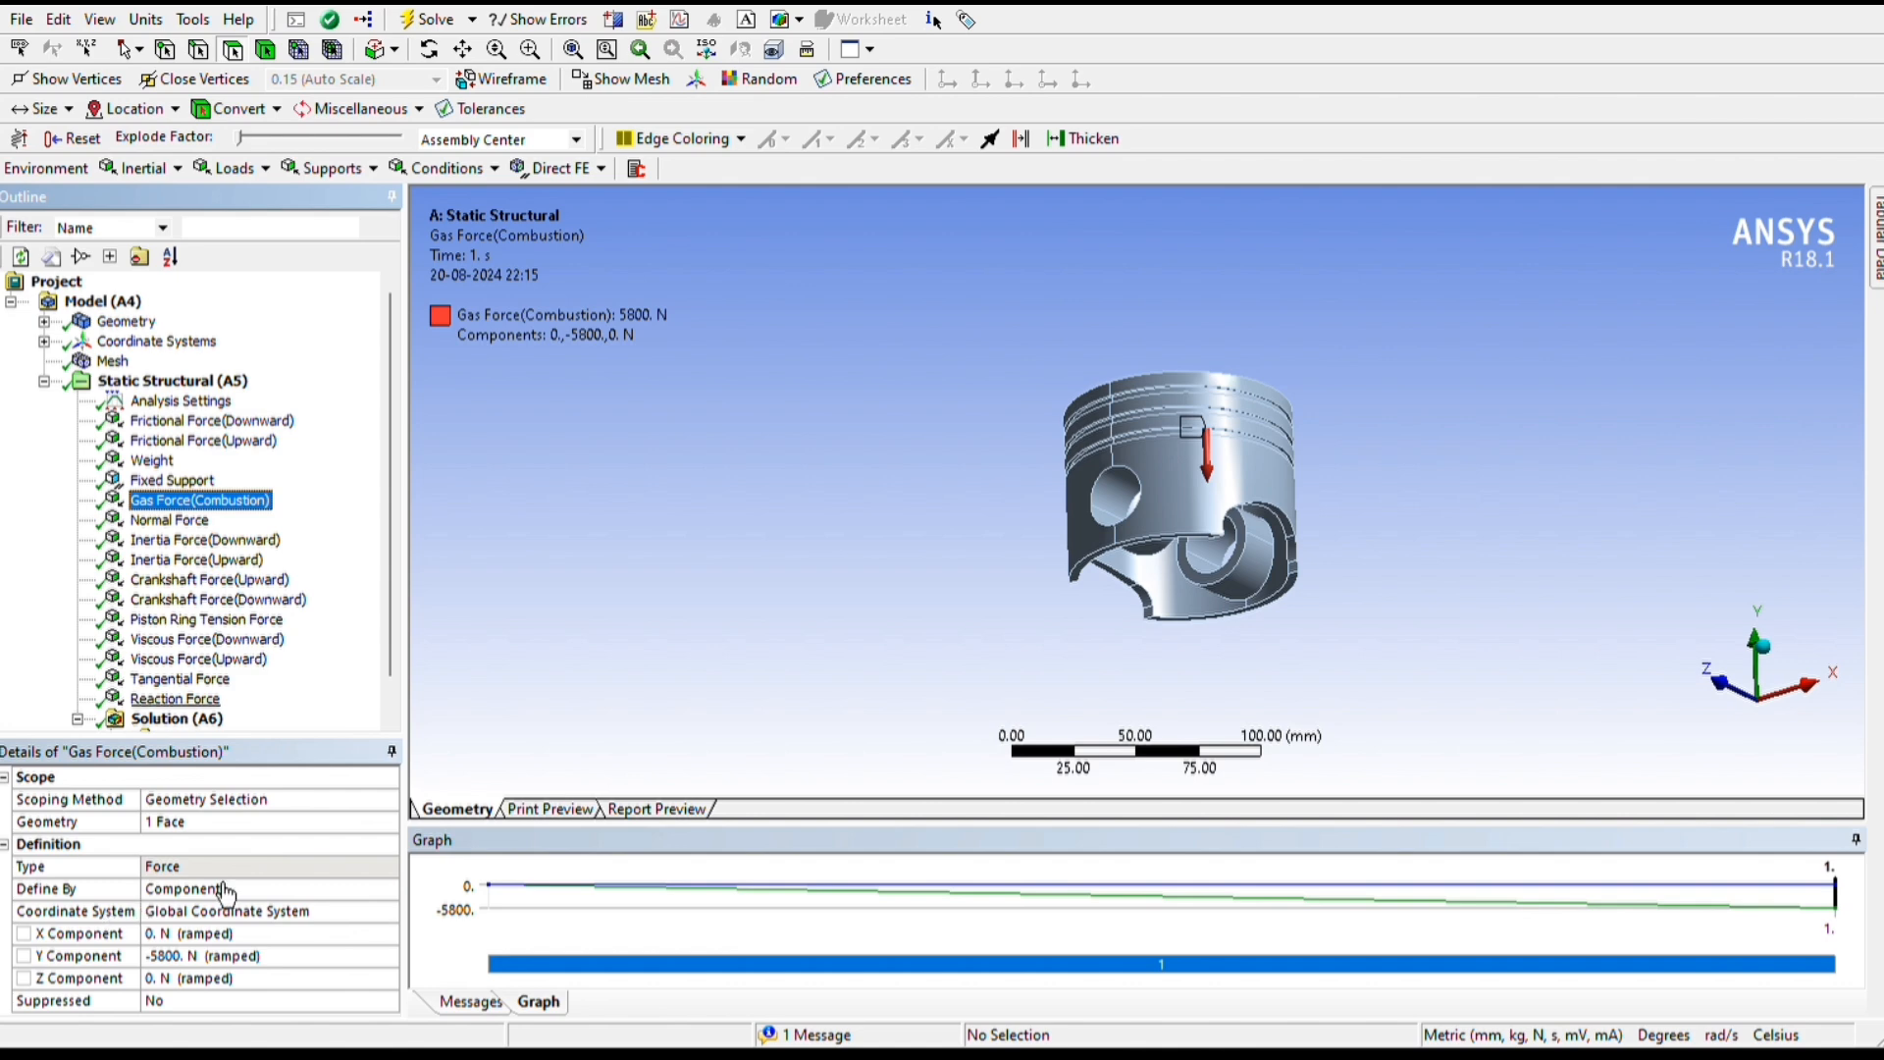
middle_drag(1777, 589, 1787, 734)
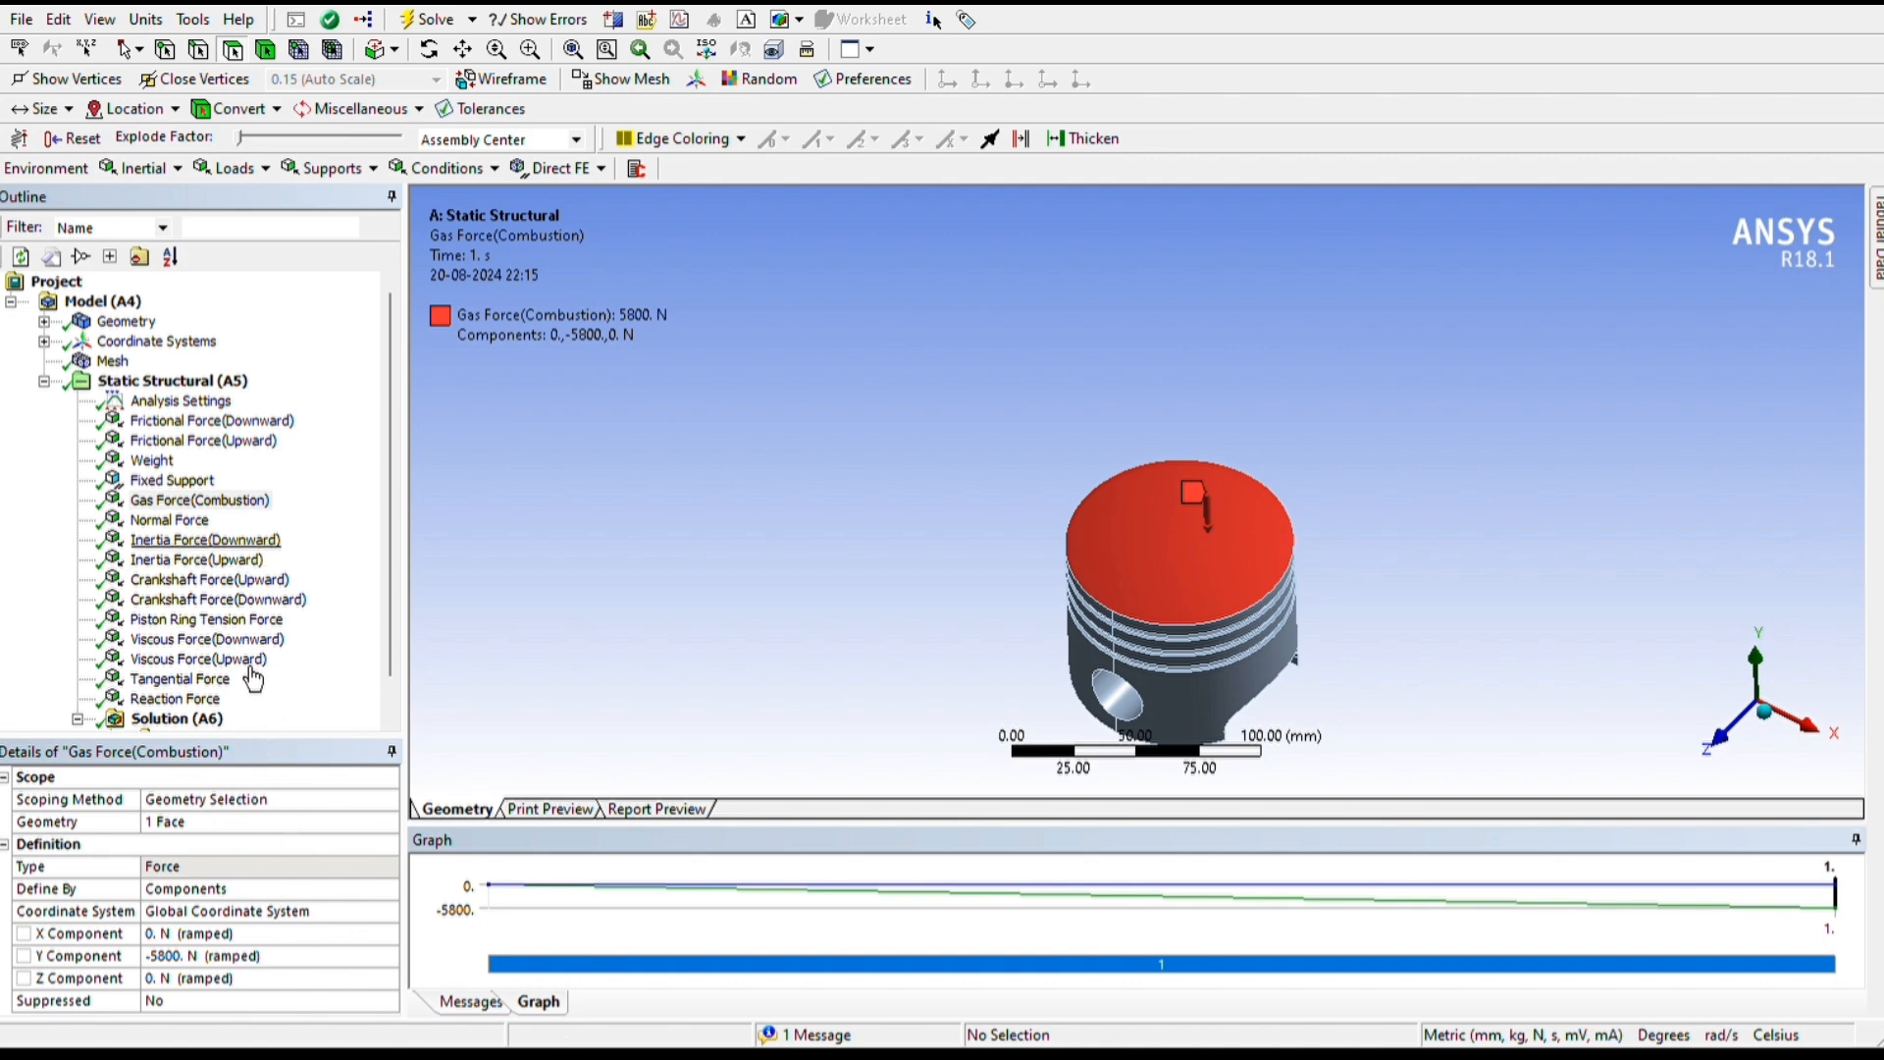
click(186, 520)
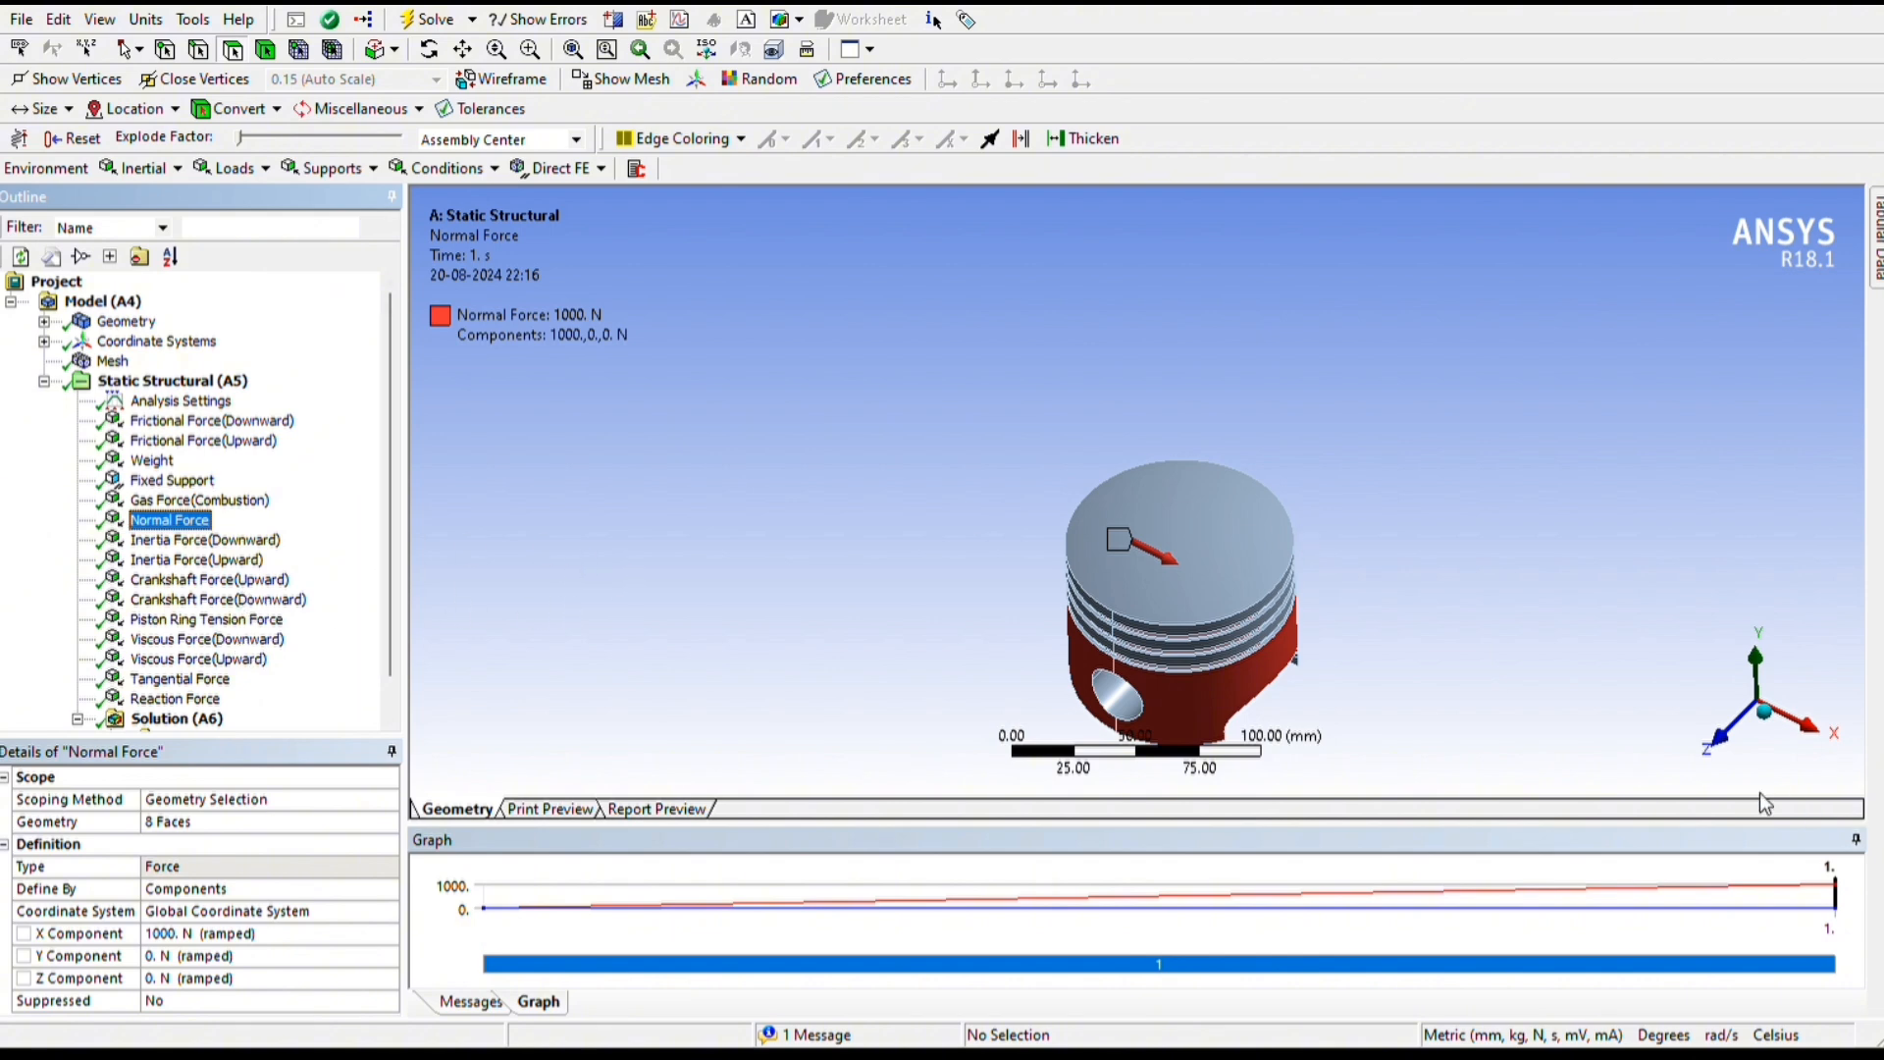
middle_drag(1765, 780, 1771, 694)
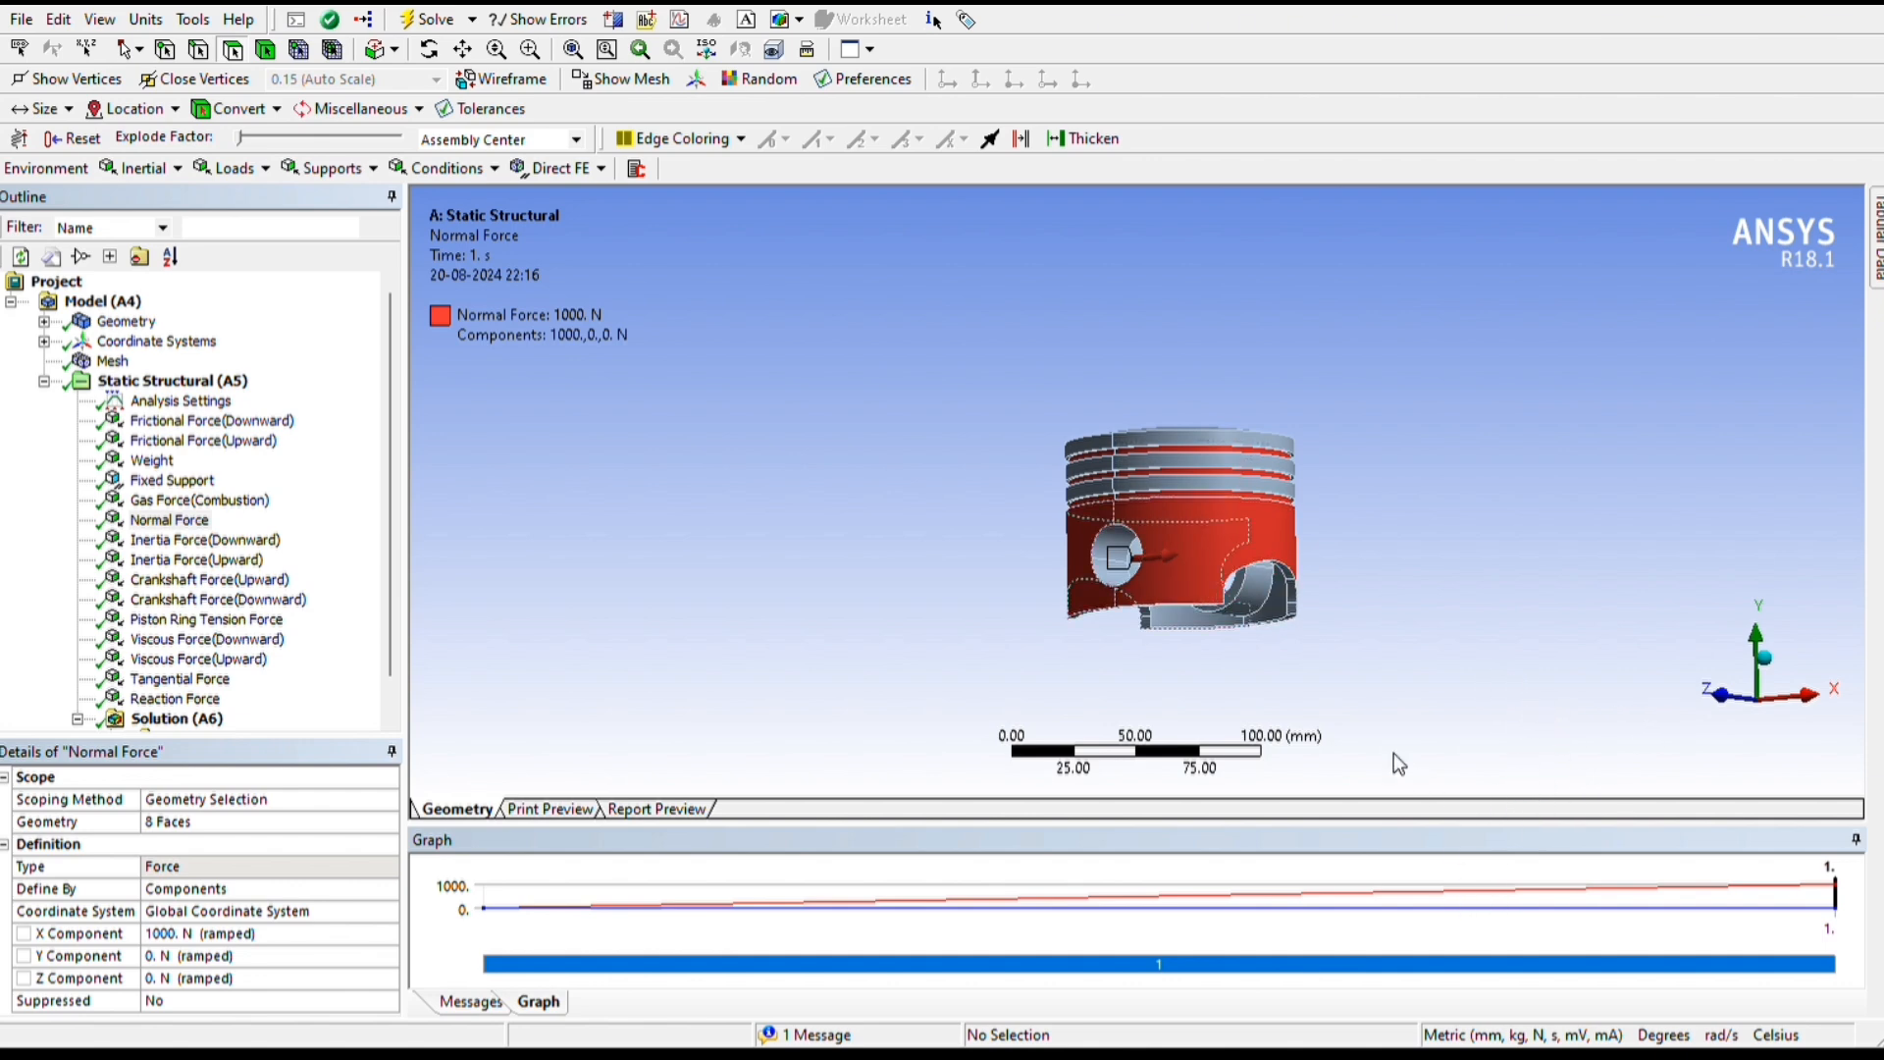
click(205, 541)
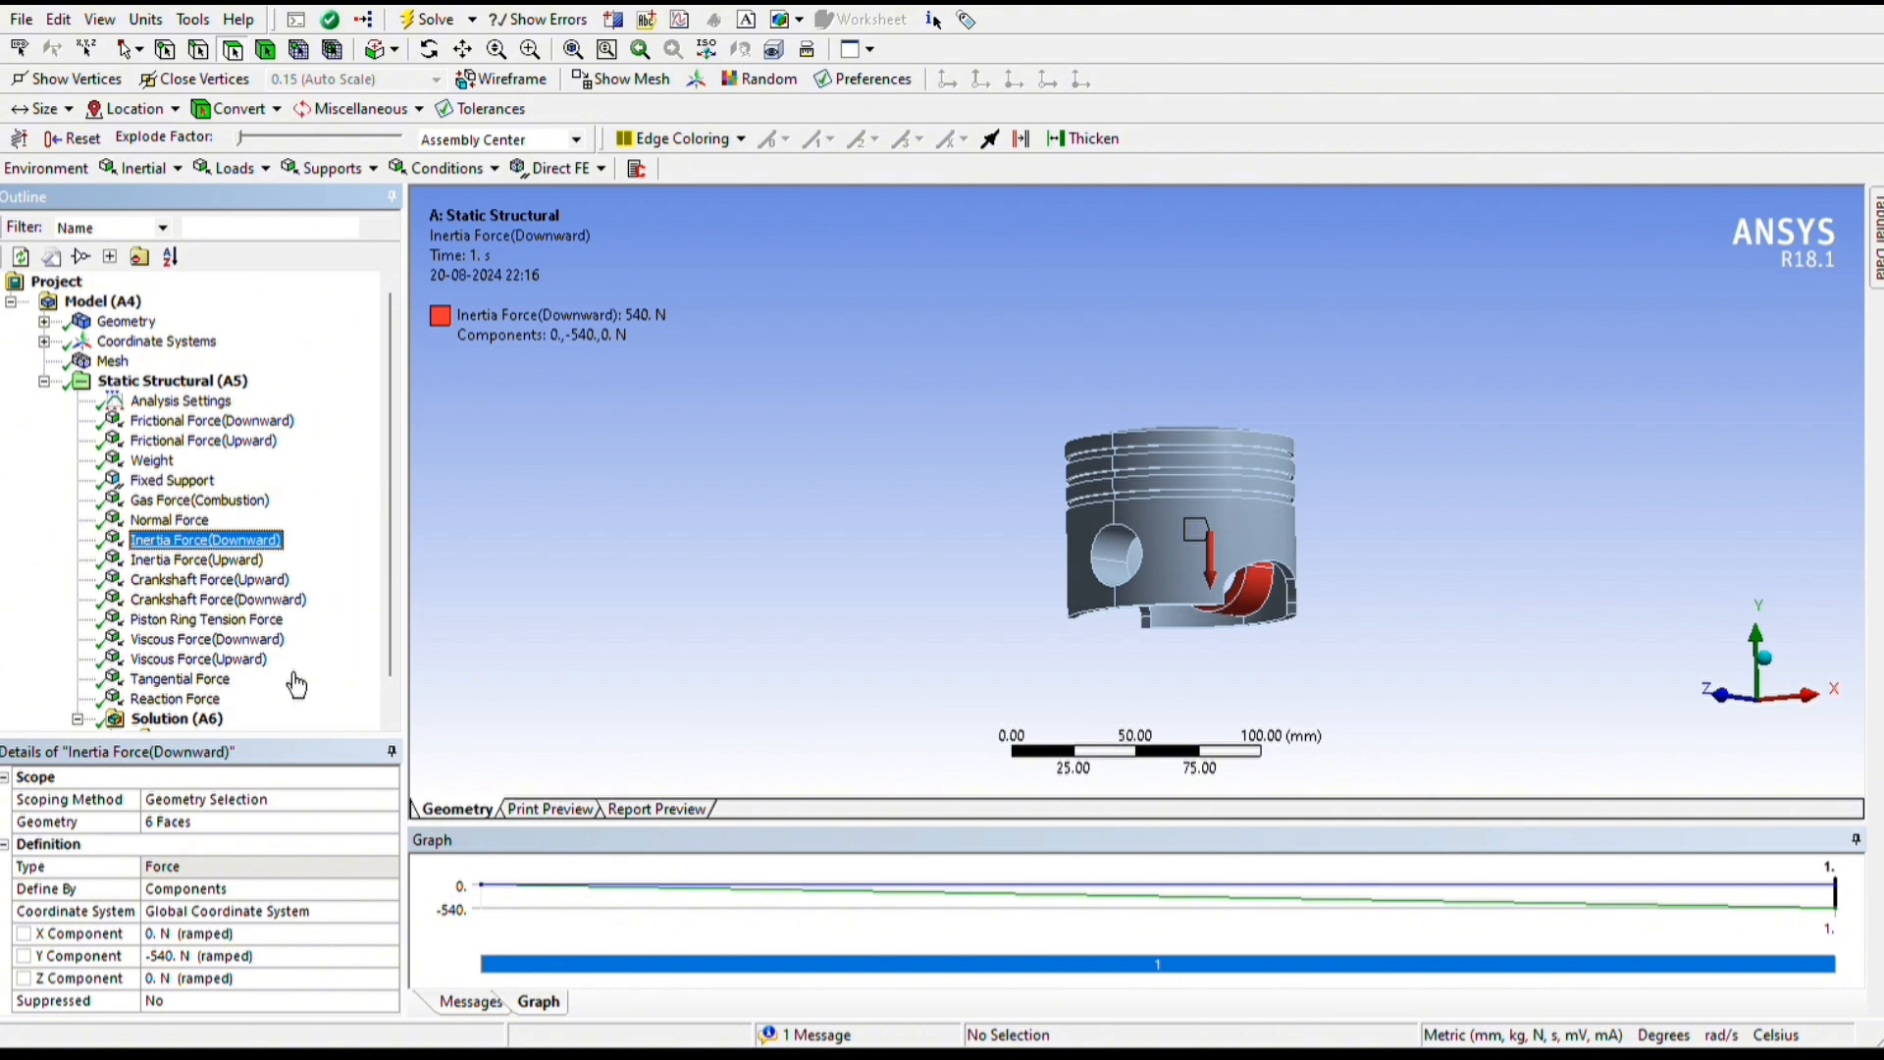
middle_drag(1839, 768, 1802, 693)
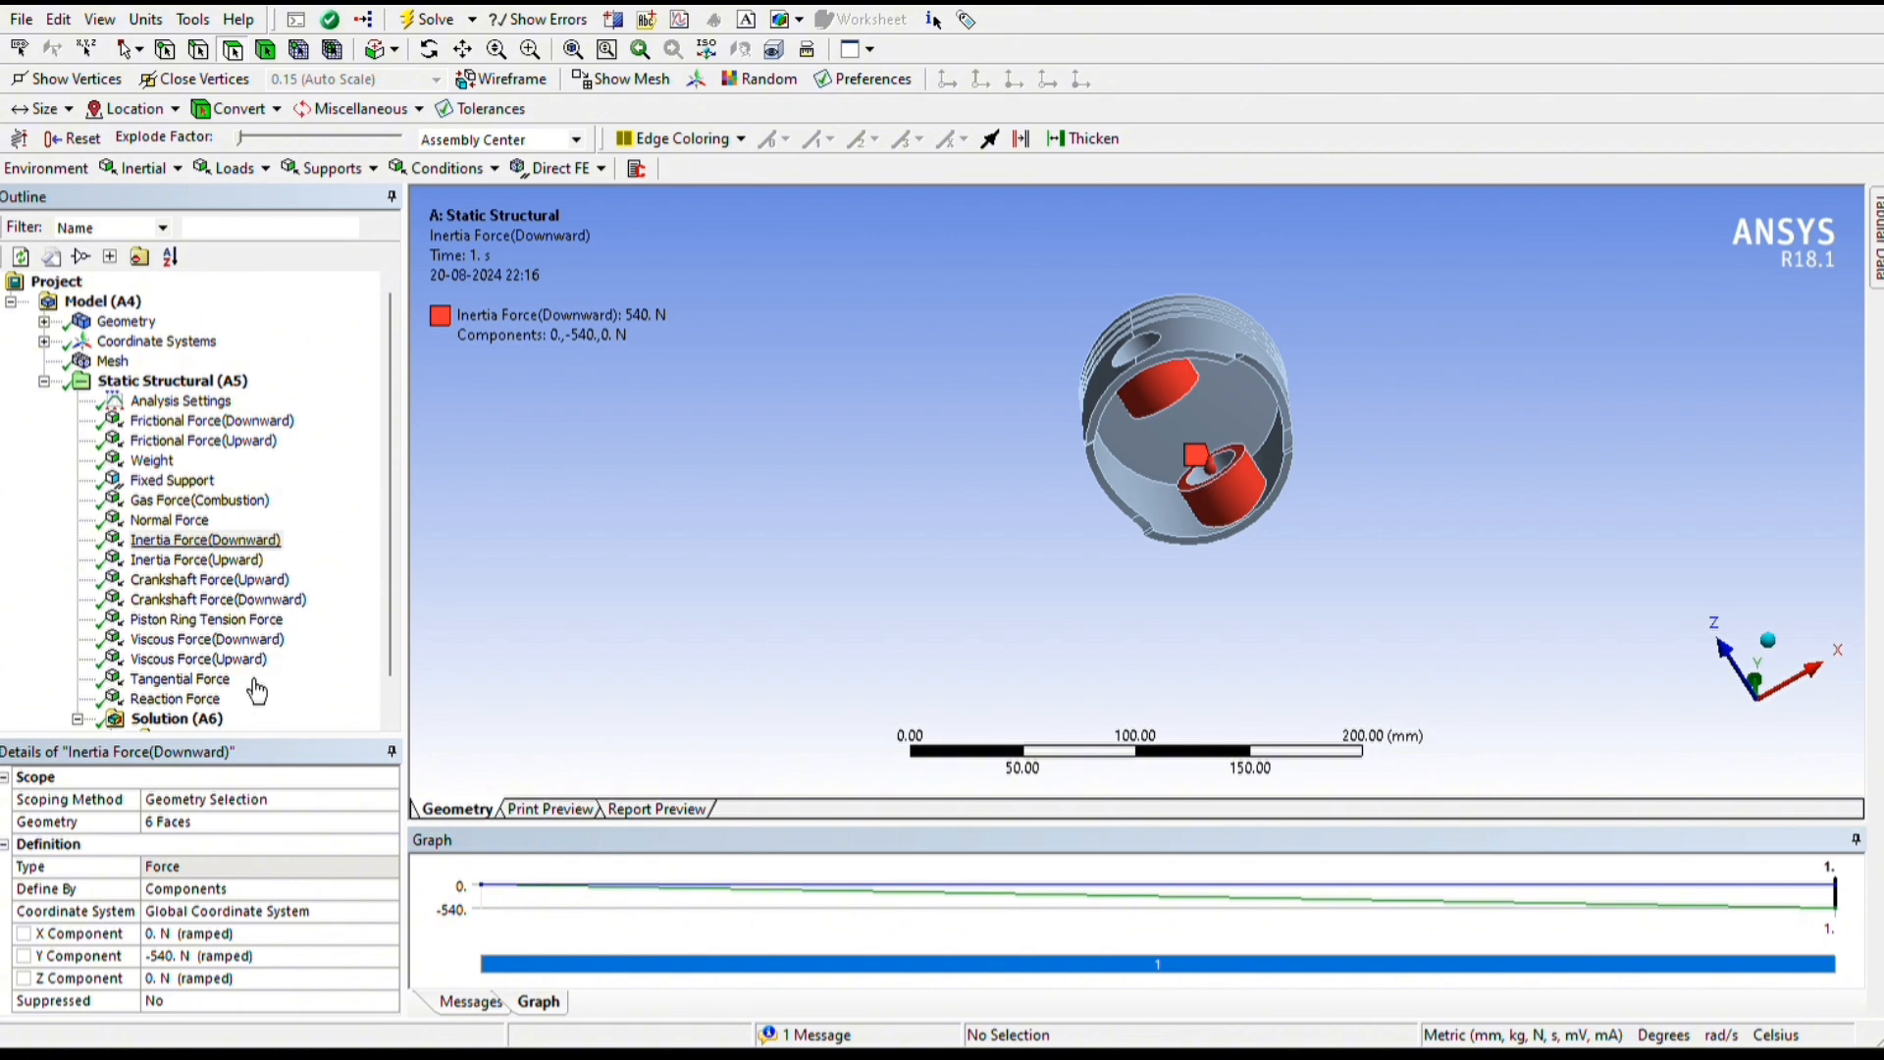
click(197, 560)
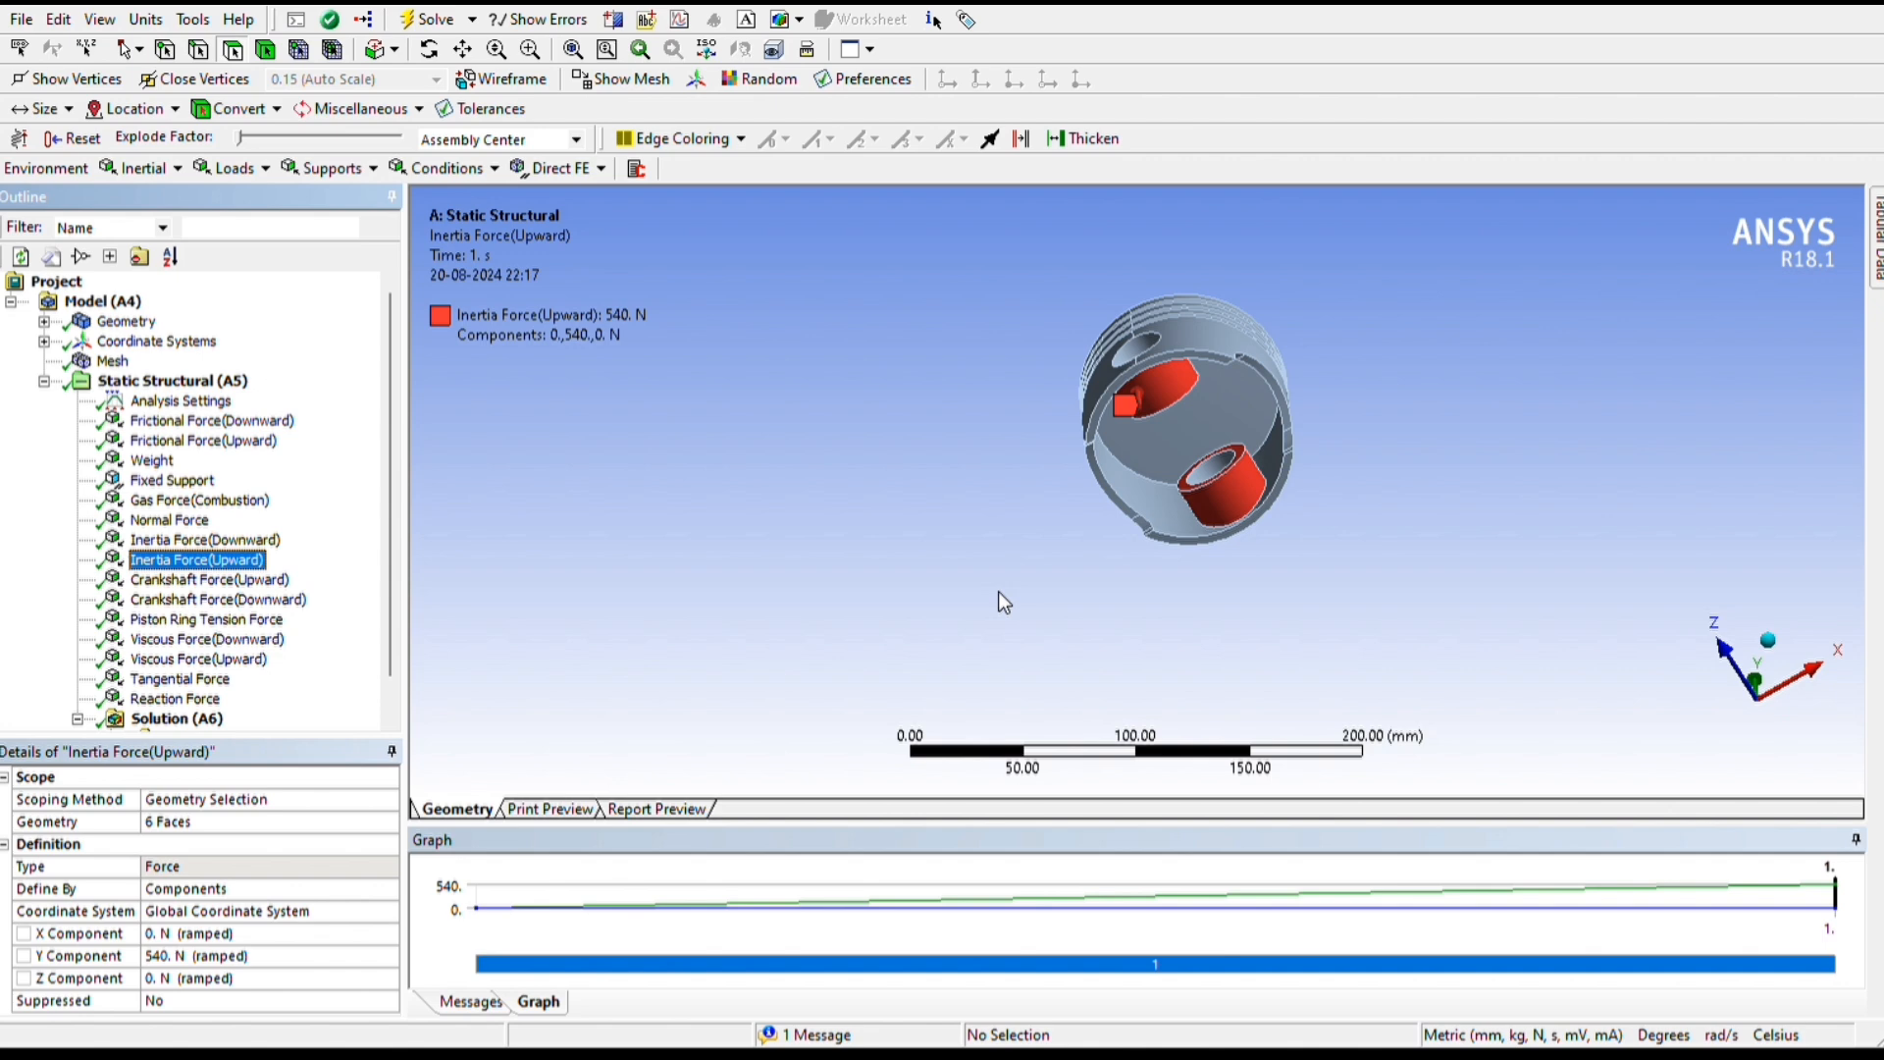
Review the loaded faces, directions and components of the upward crankshaft, piston ring tension, viscous, tangential and reaction forces
key(Down)
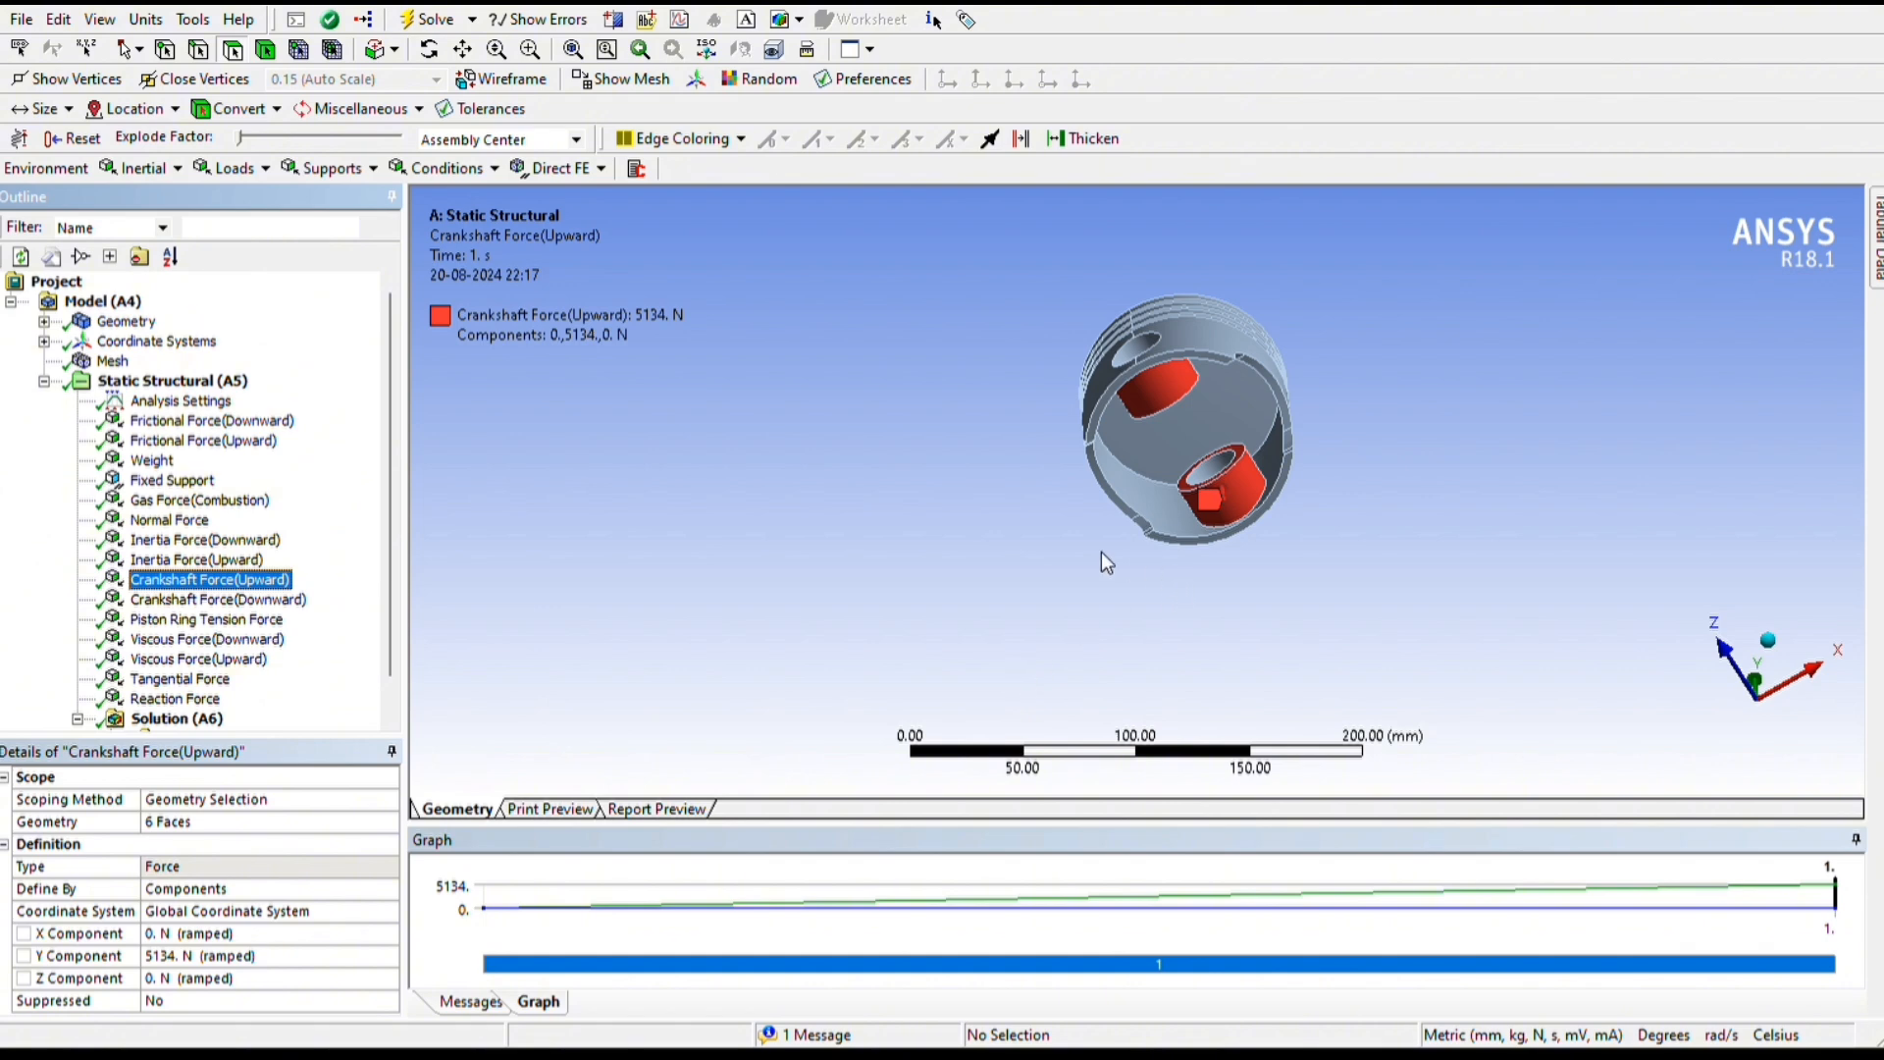
middle_drag(1106, 562, 1098, 661)
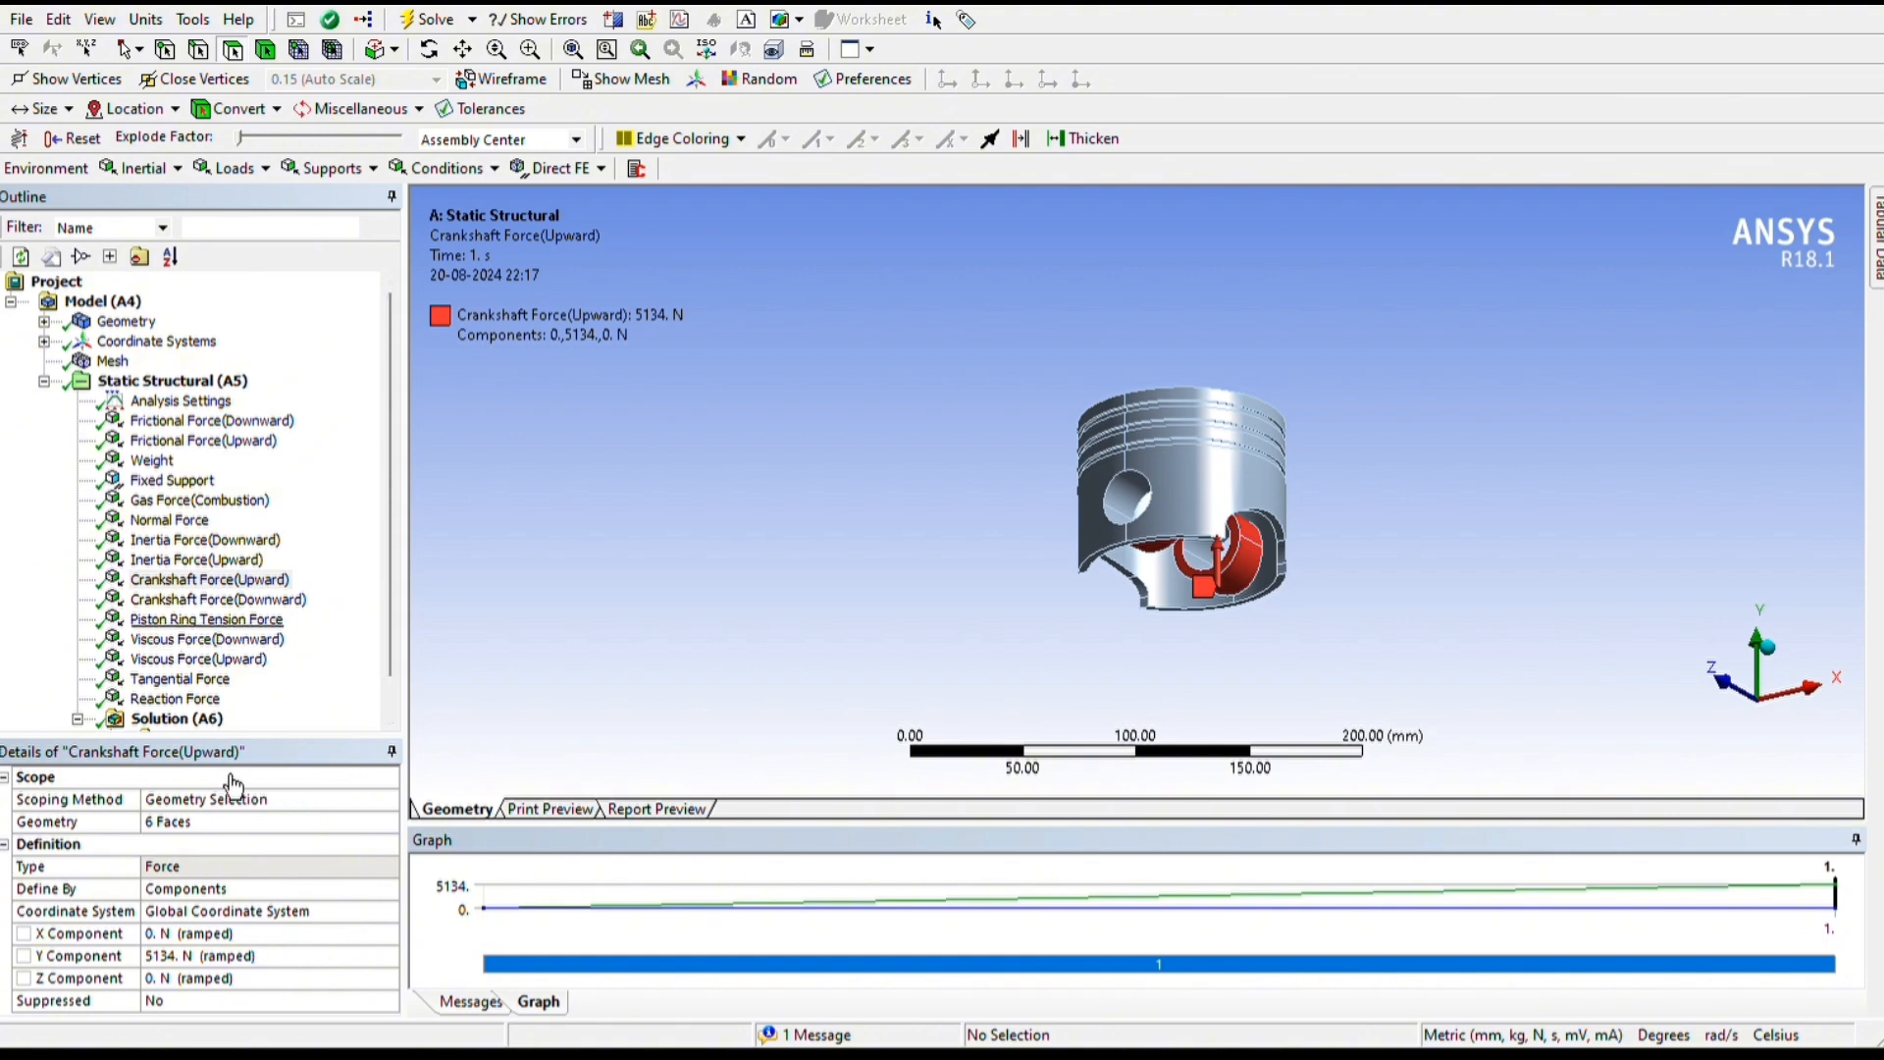
click(199, 620)
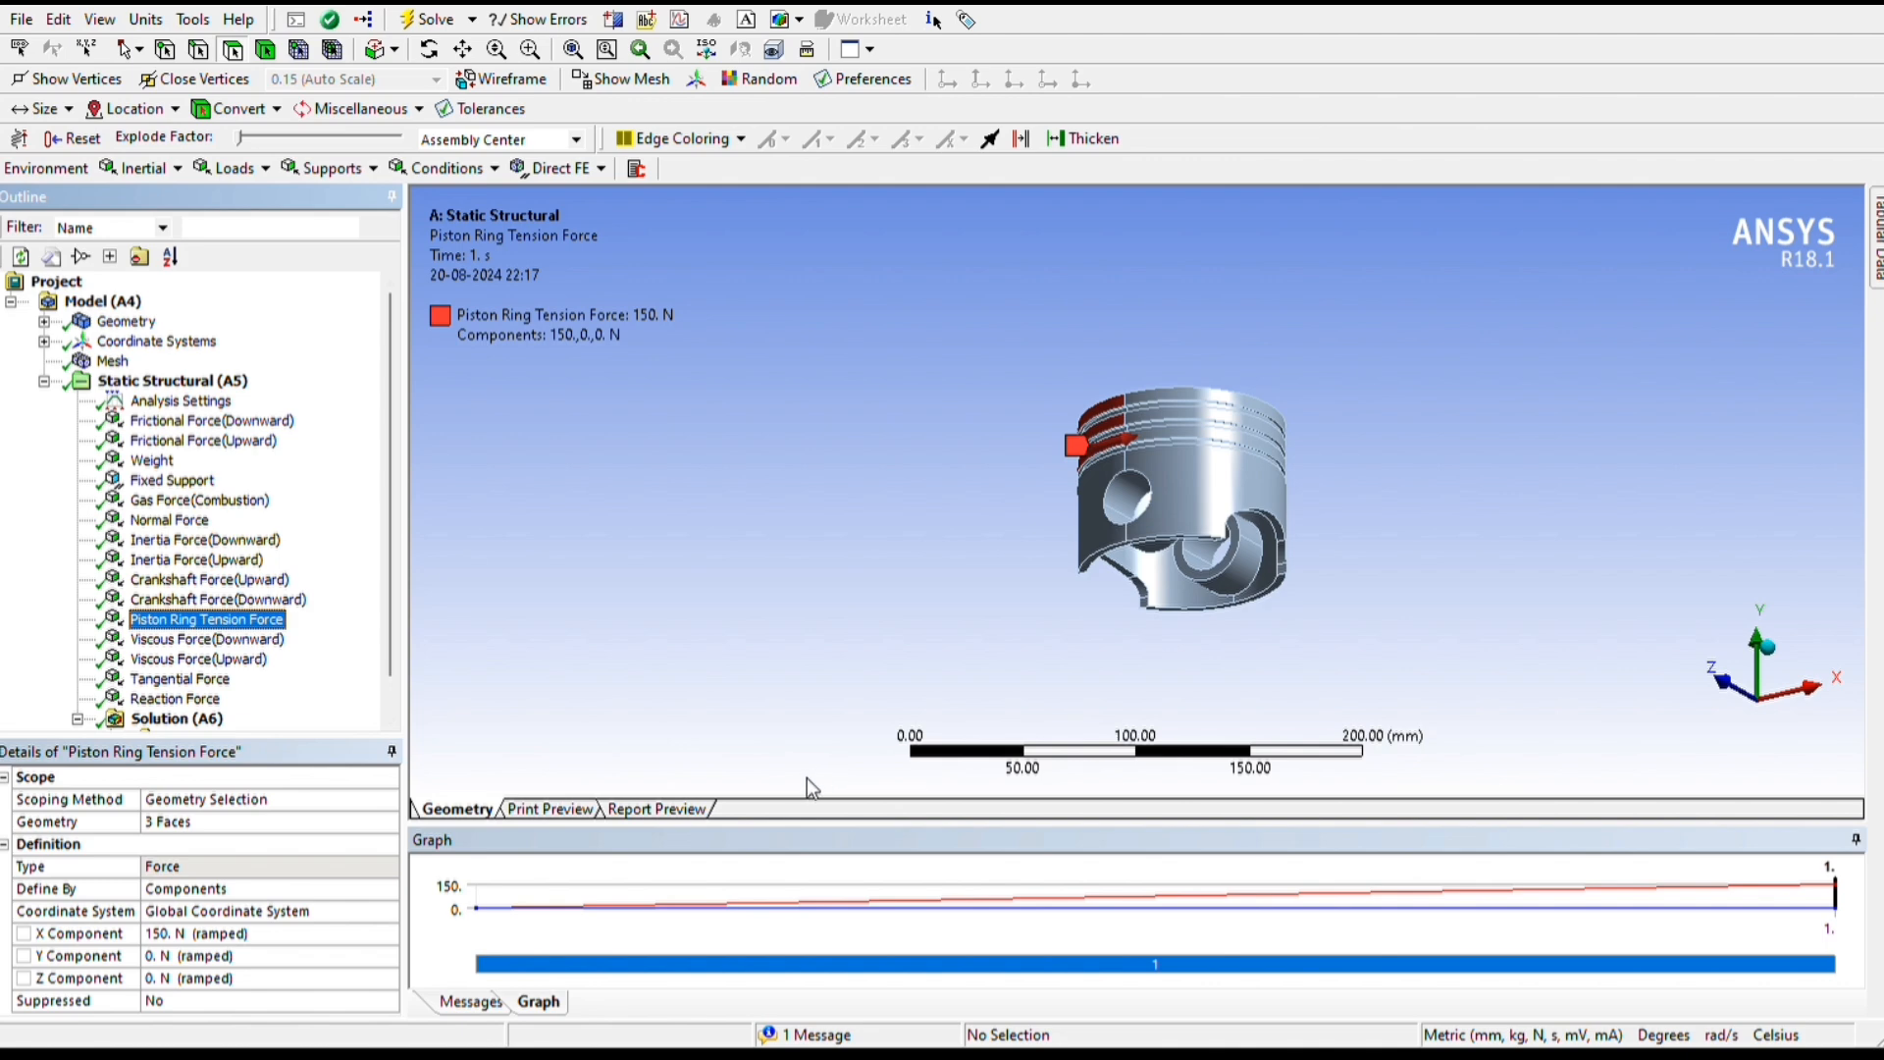
middle_drag(771, 728, 1378, 684)
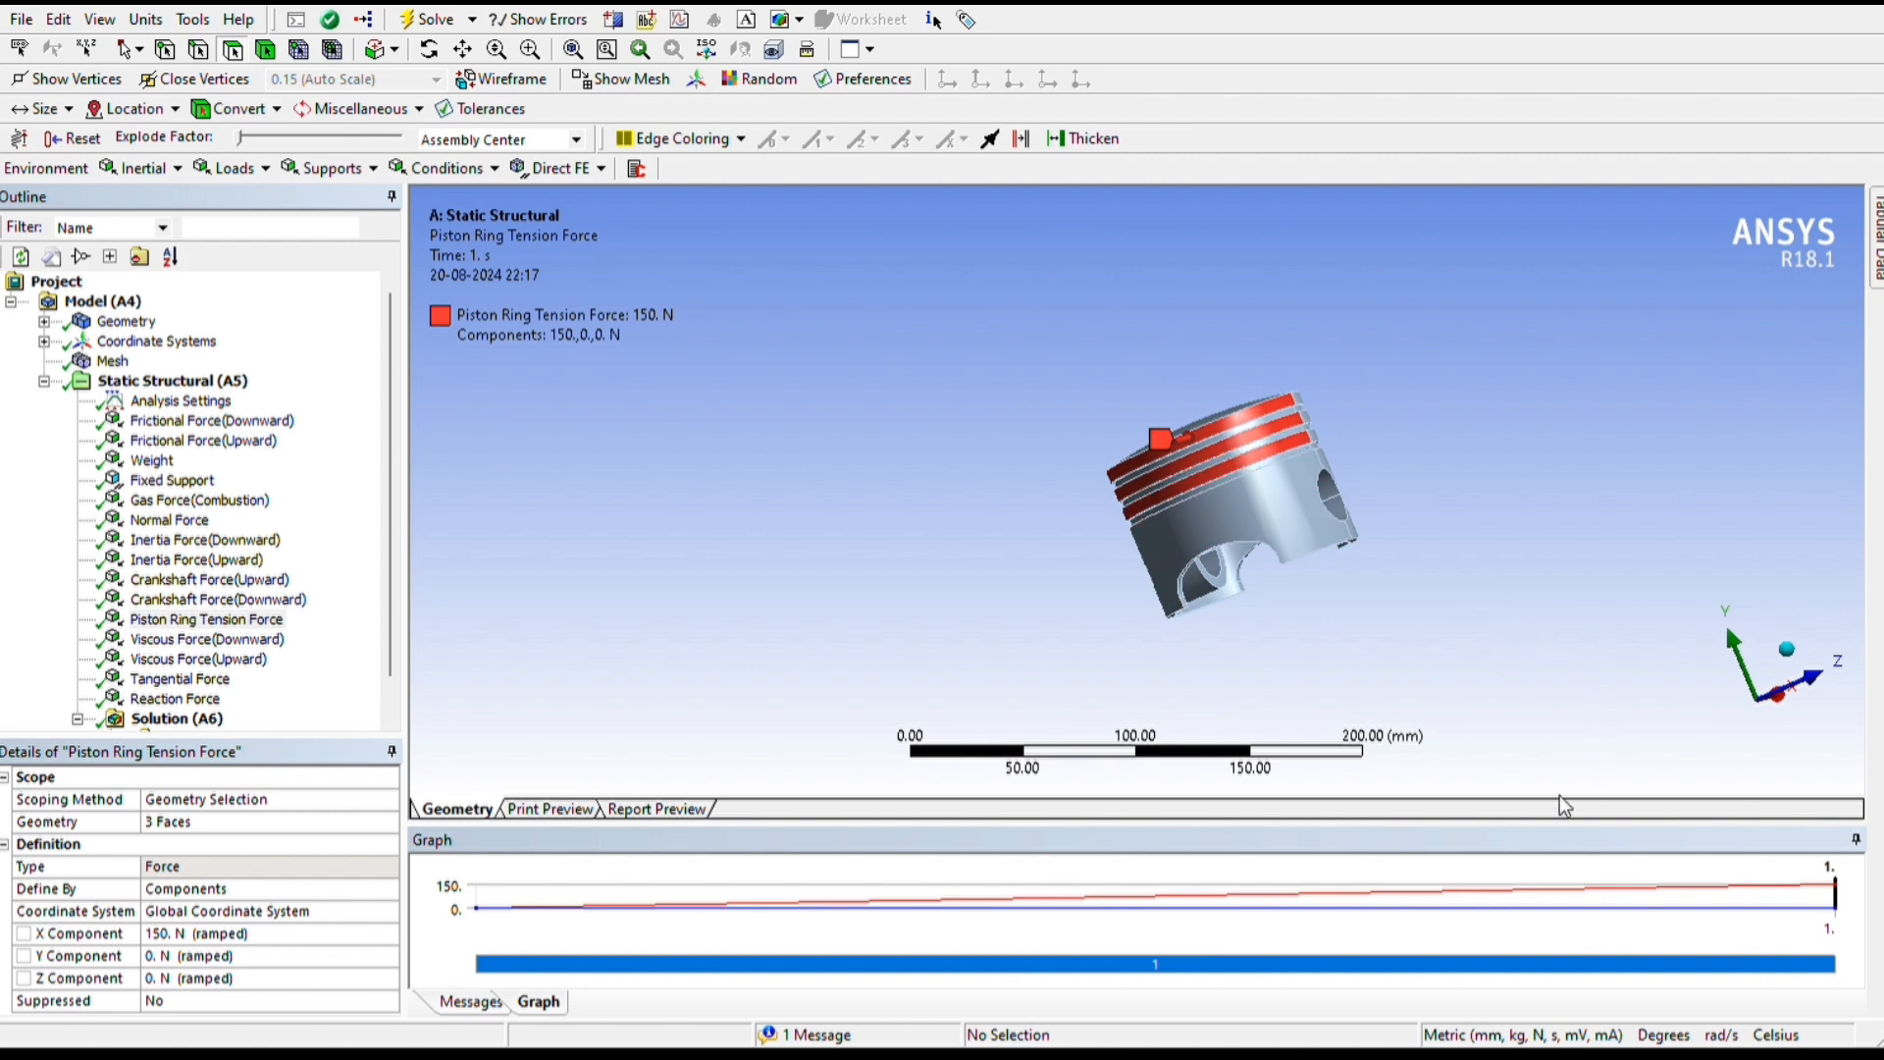
click(206, 639)
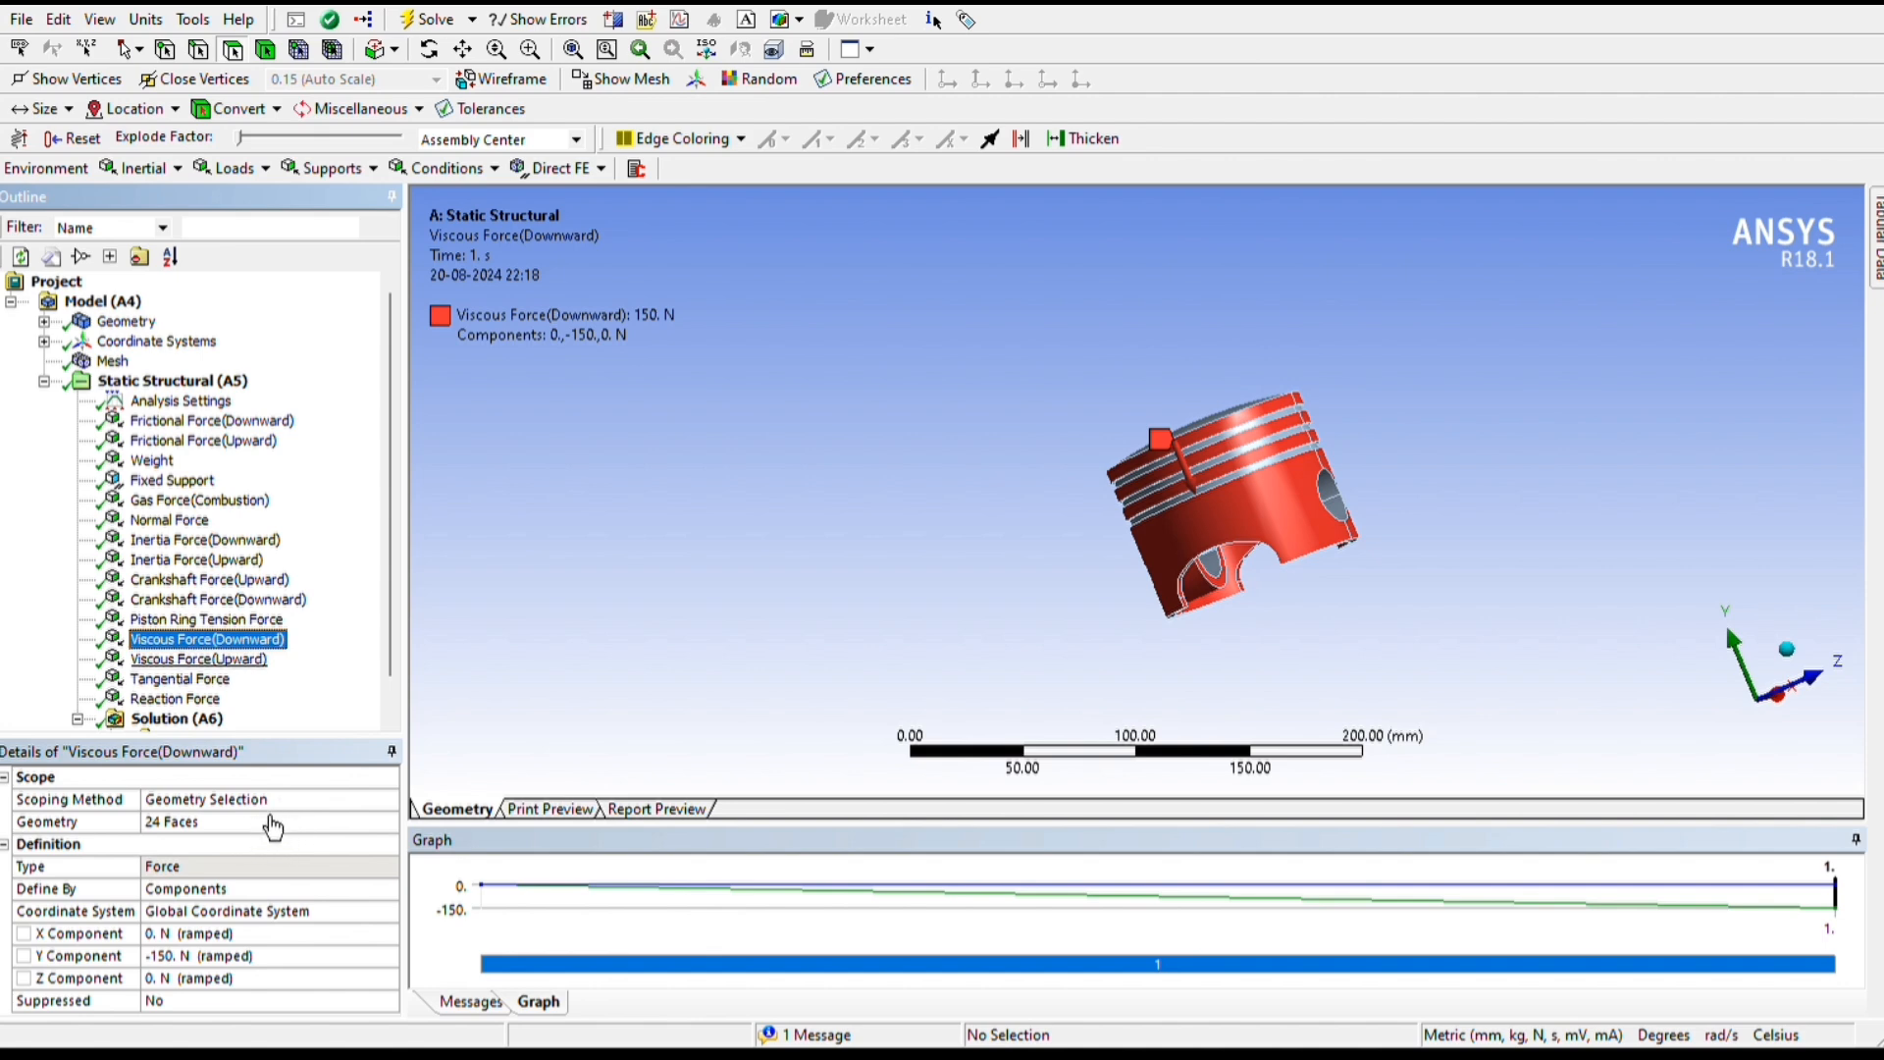
key(Down)
key(Down)
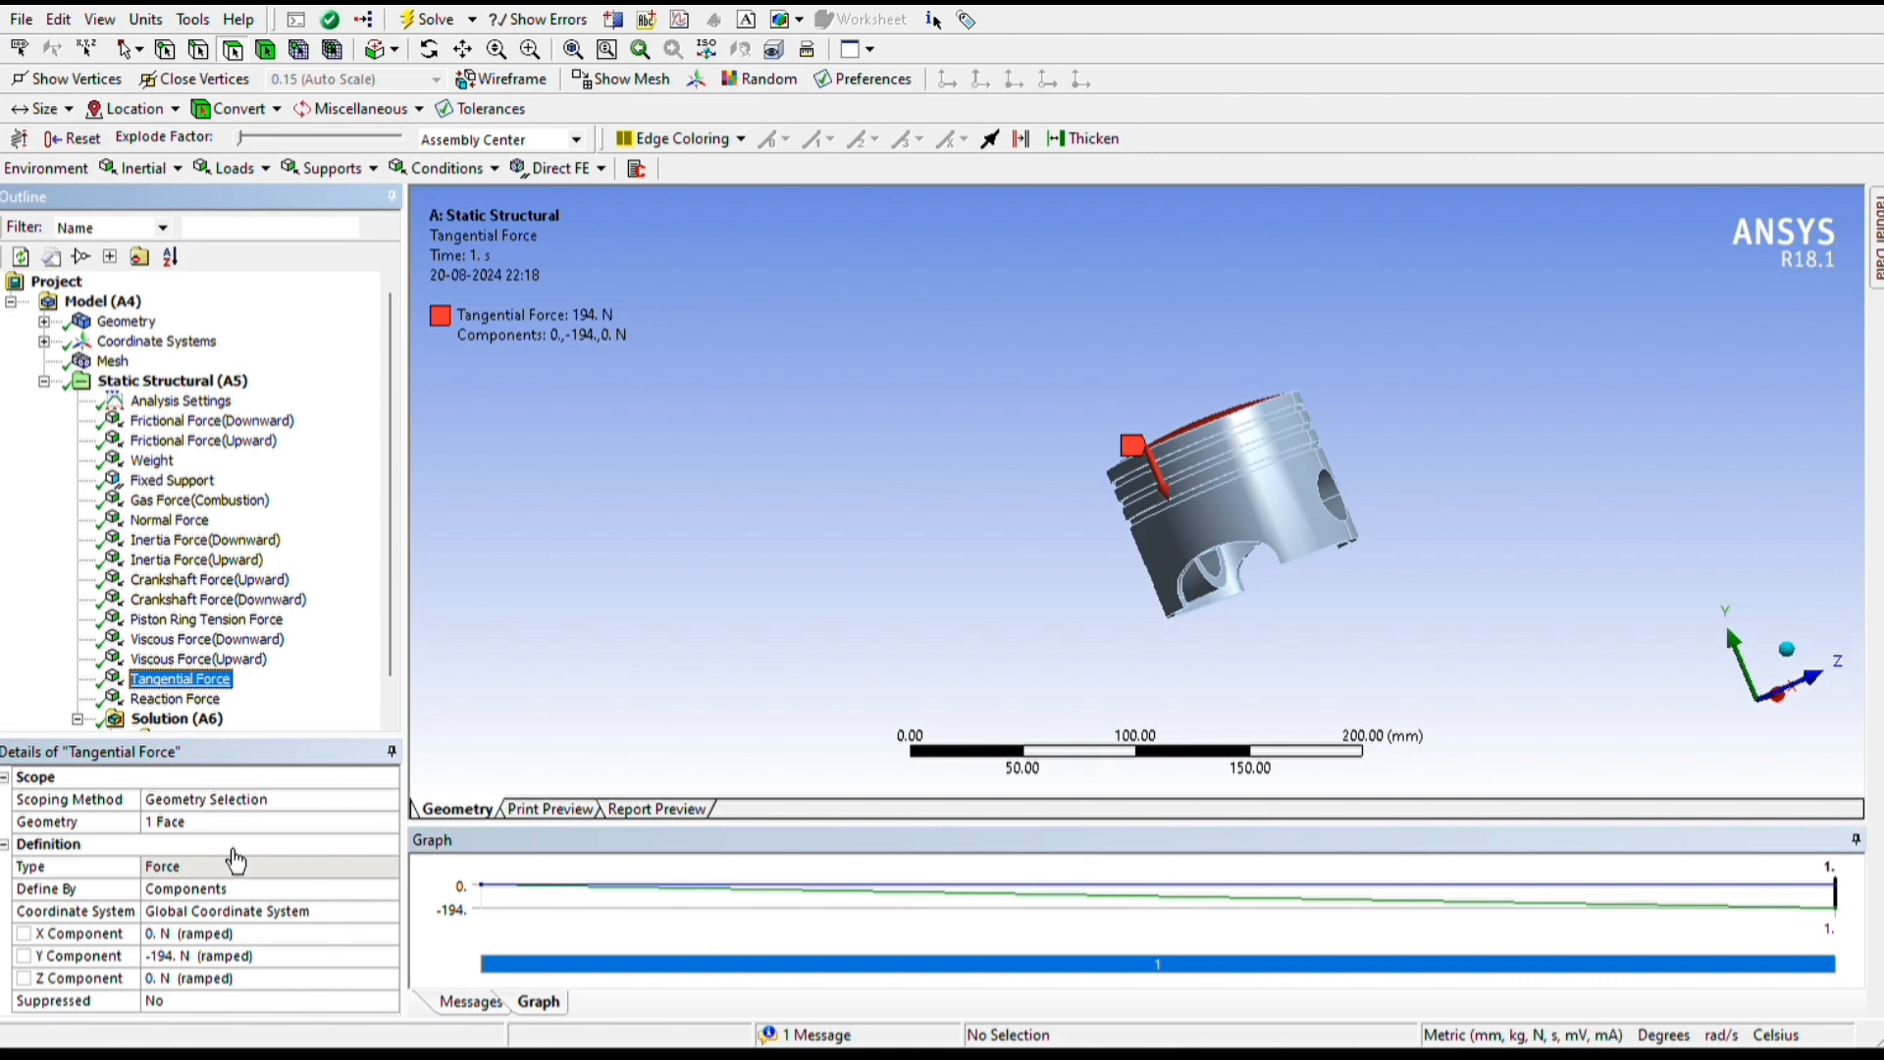
middle_drag(1018, 622, 1136, 406)
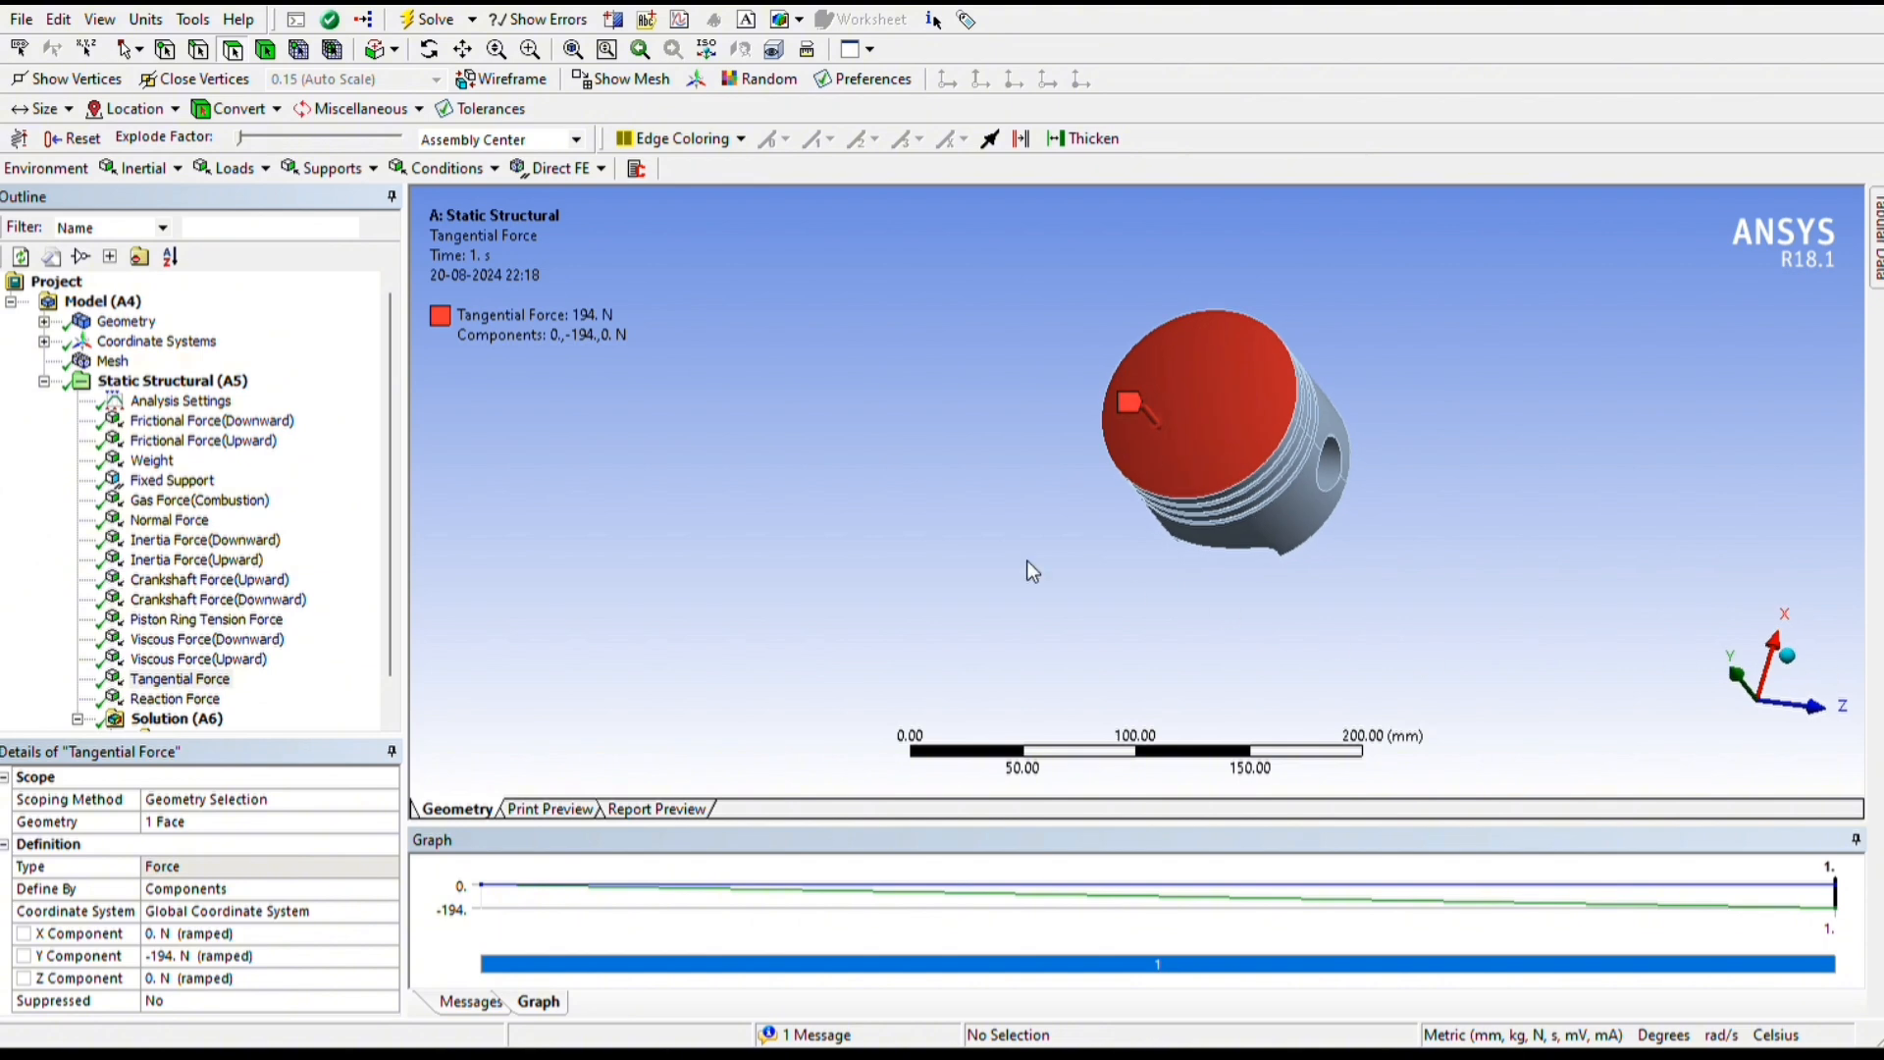
click(175, 698)
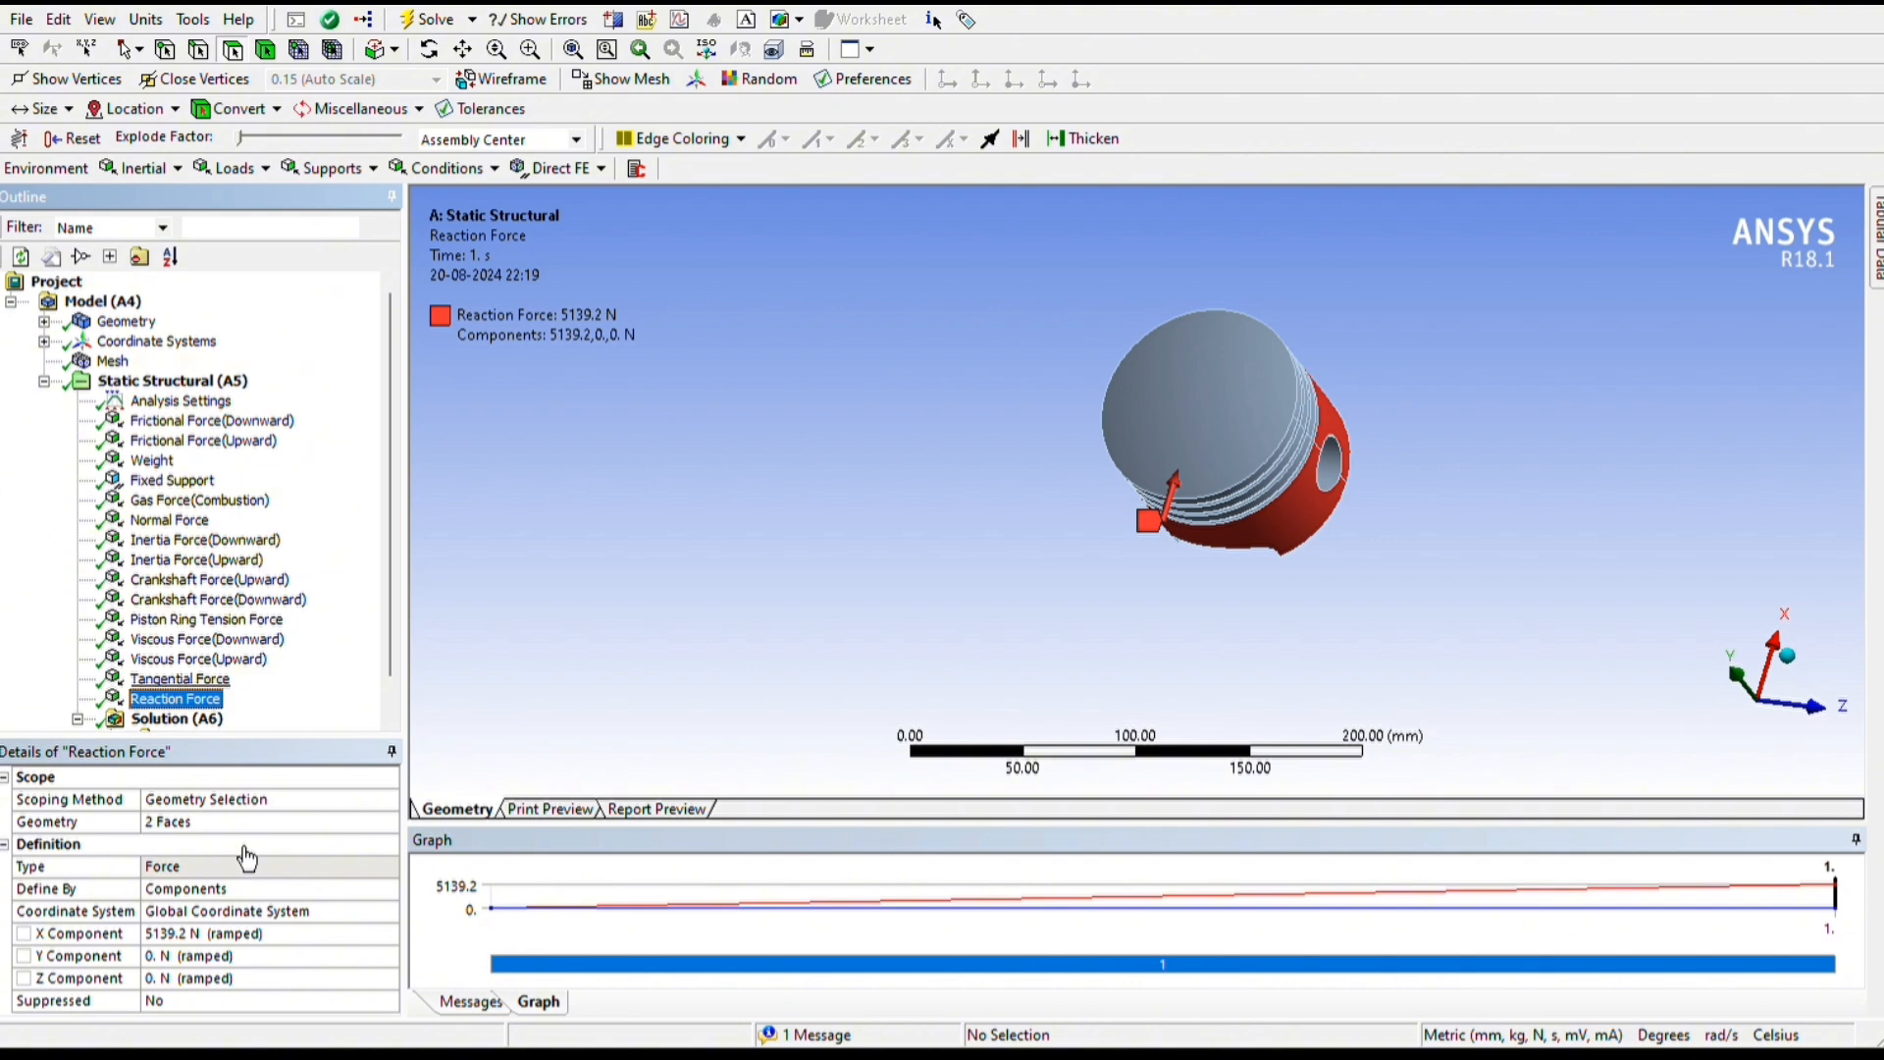
middle_drag(1080, 765, 1405, 626)
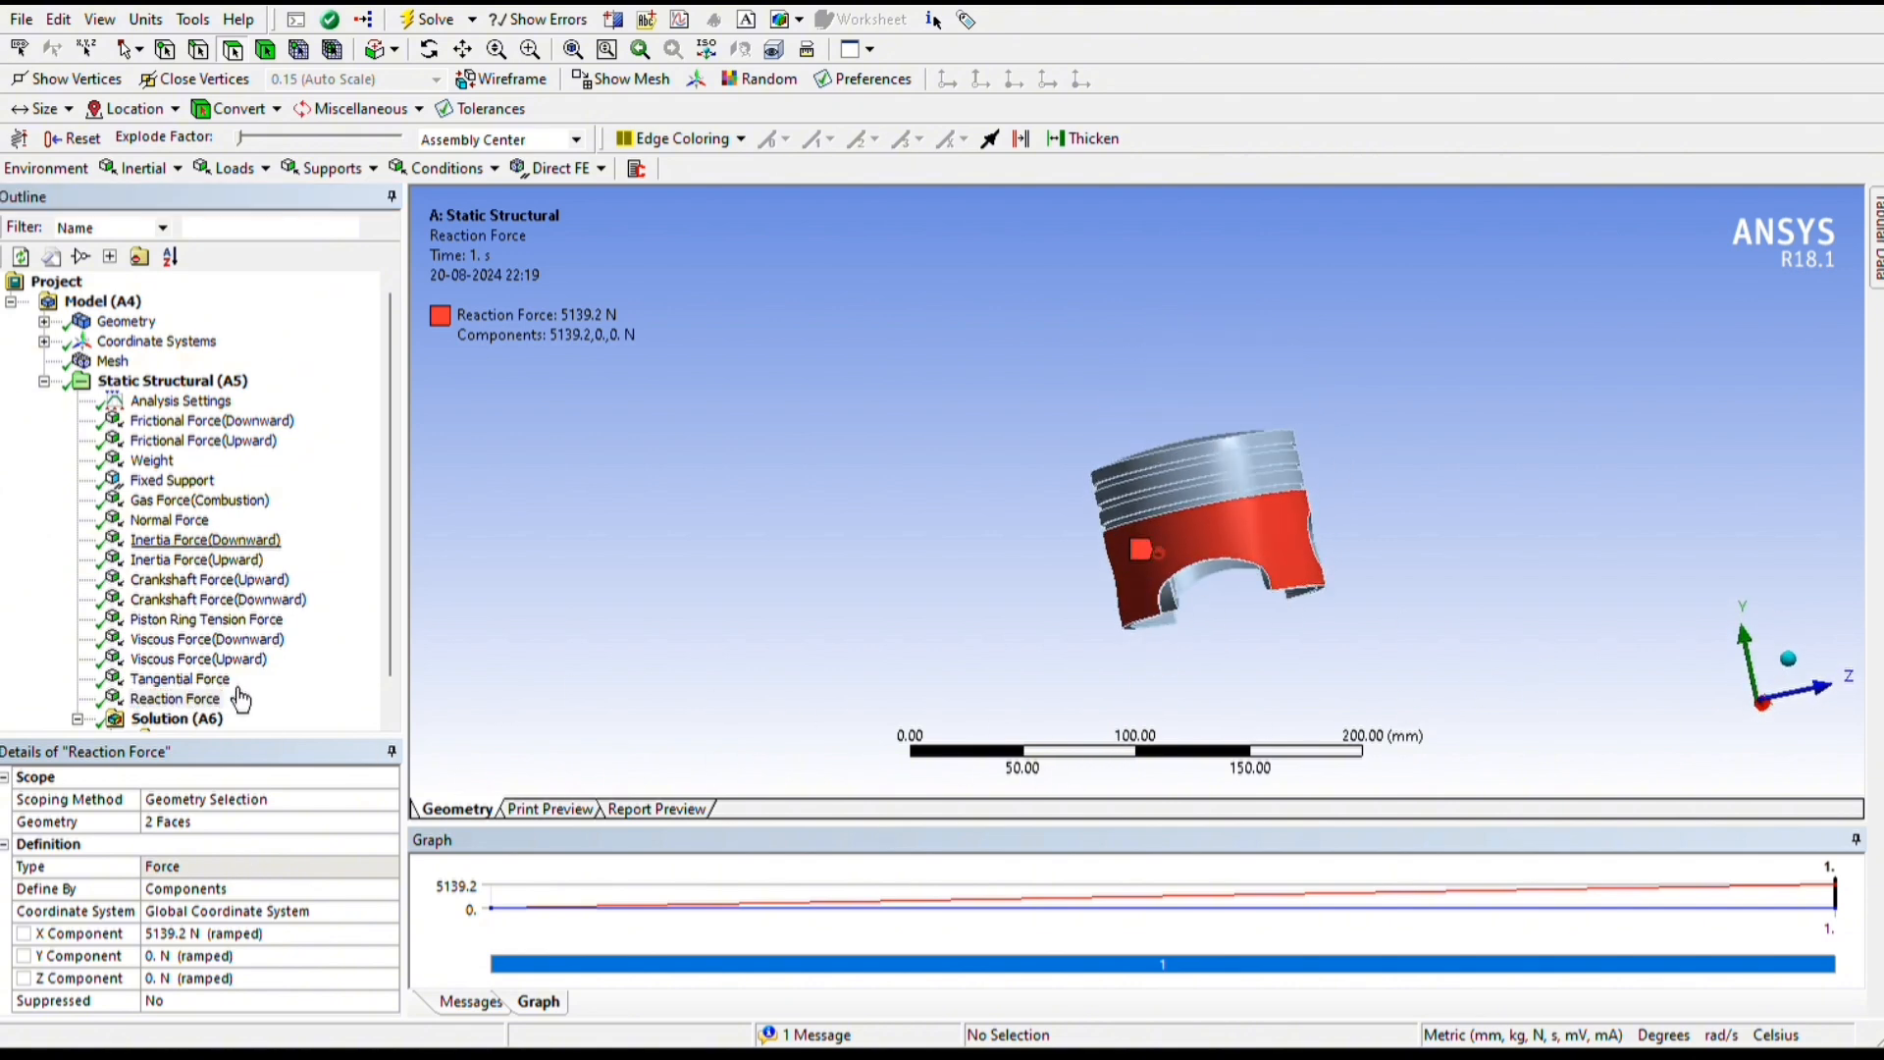
Check the Solution's adaptive mesh refinement settings and solver status information
scroll(257, 701, down, 1)
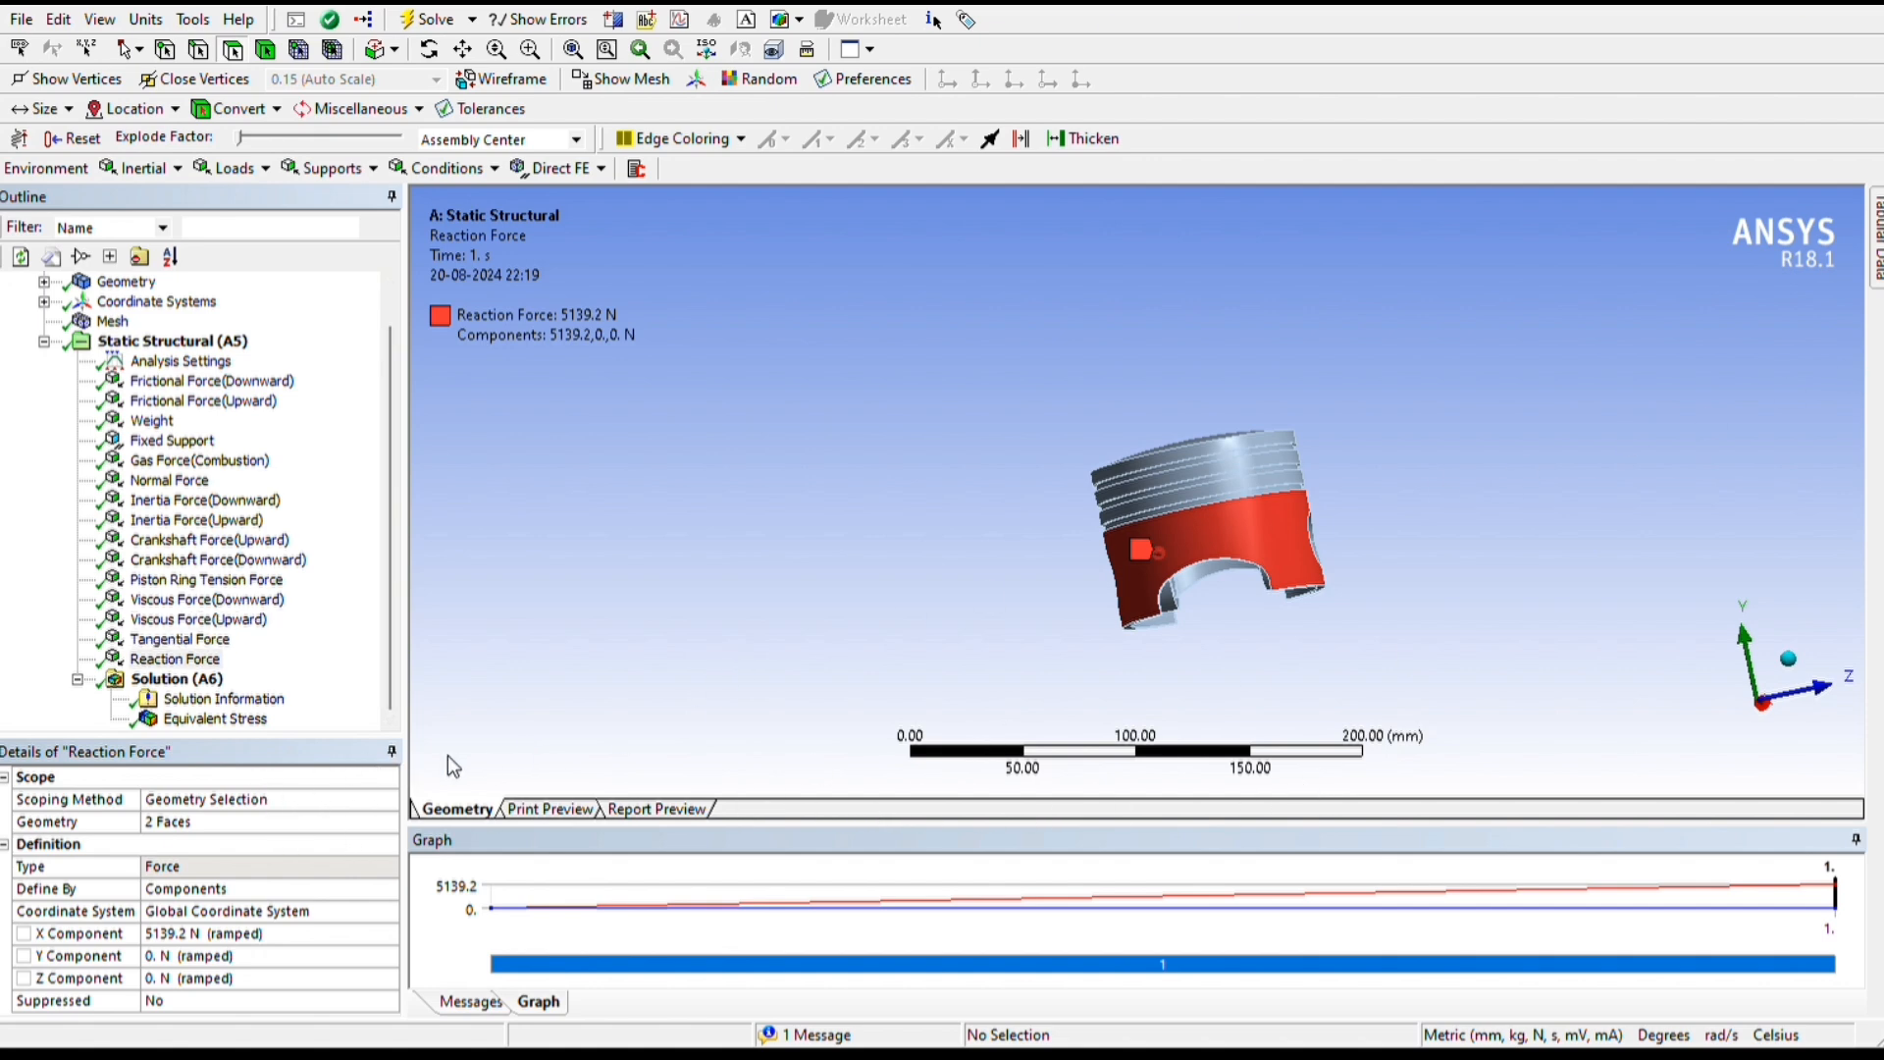
scroll(727, 754, down, 1)
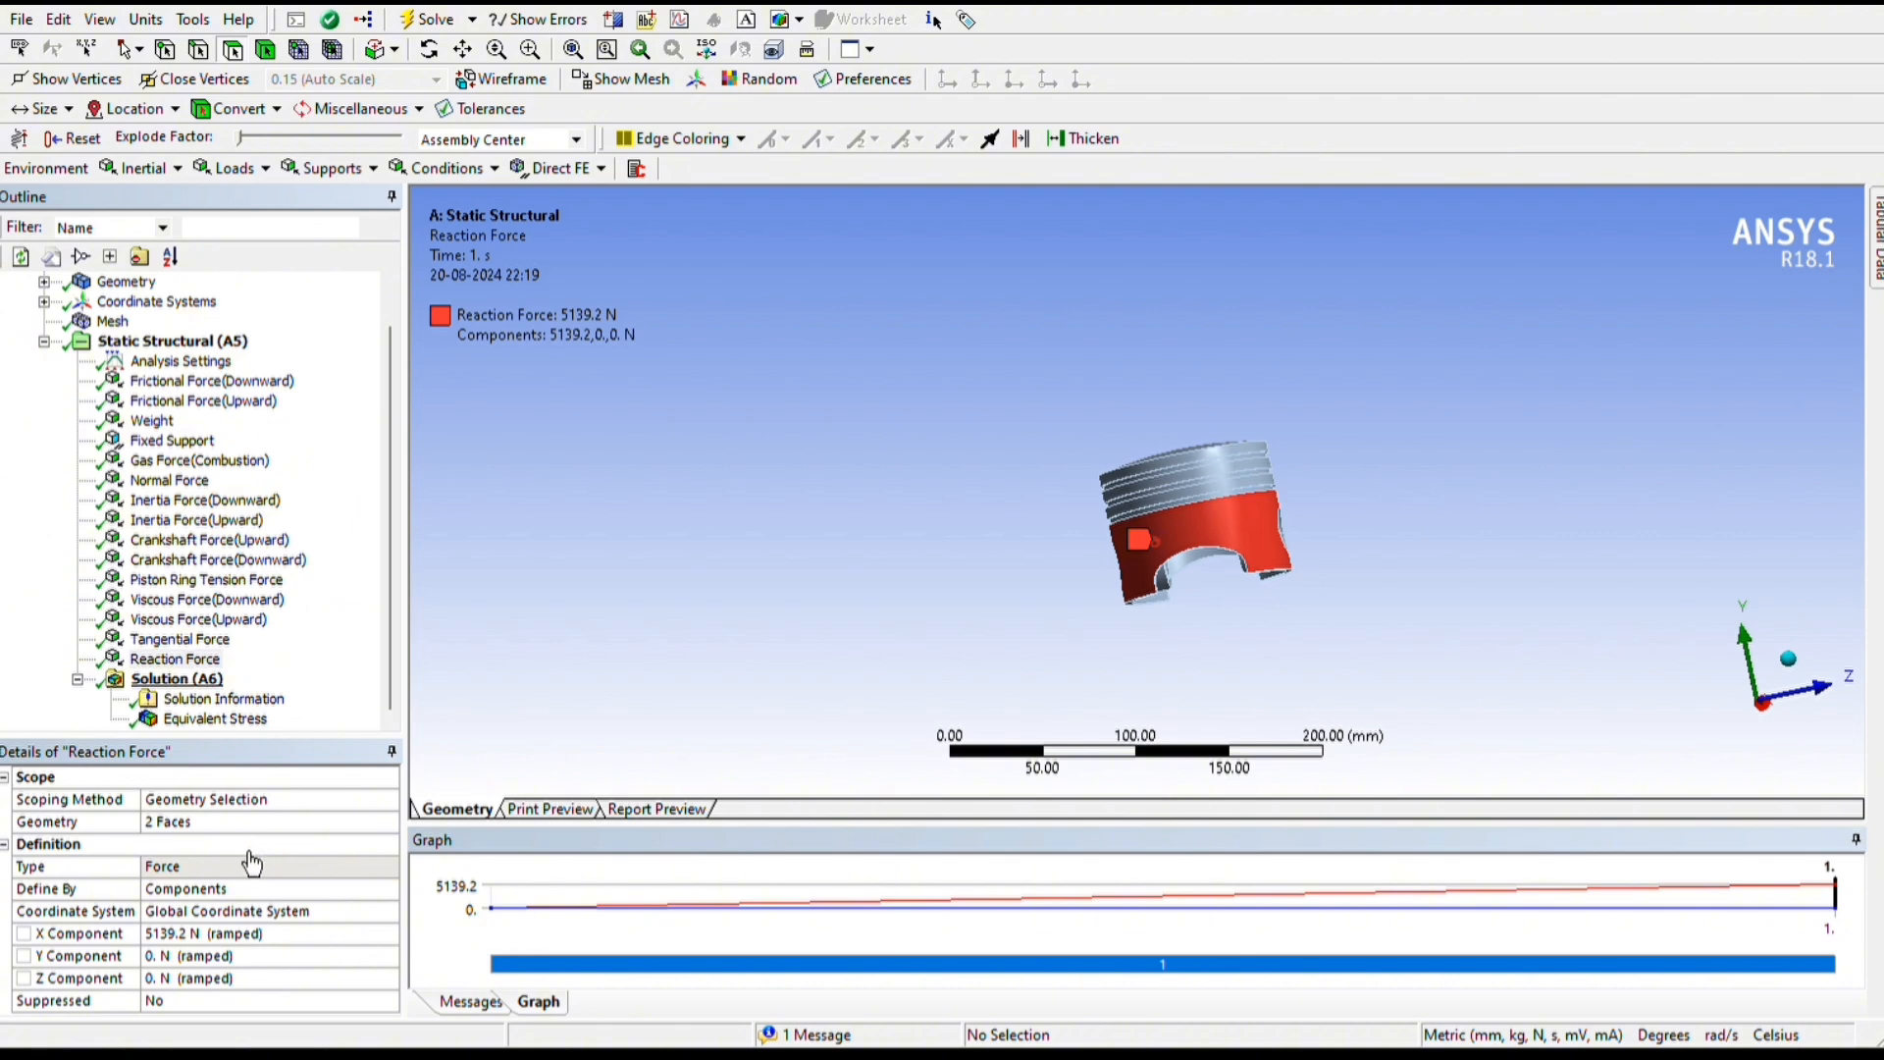
key(Down)
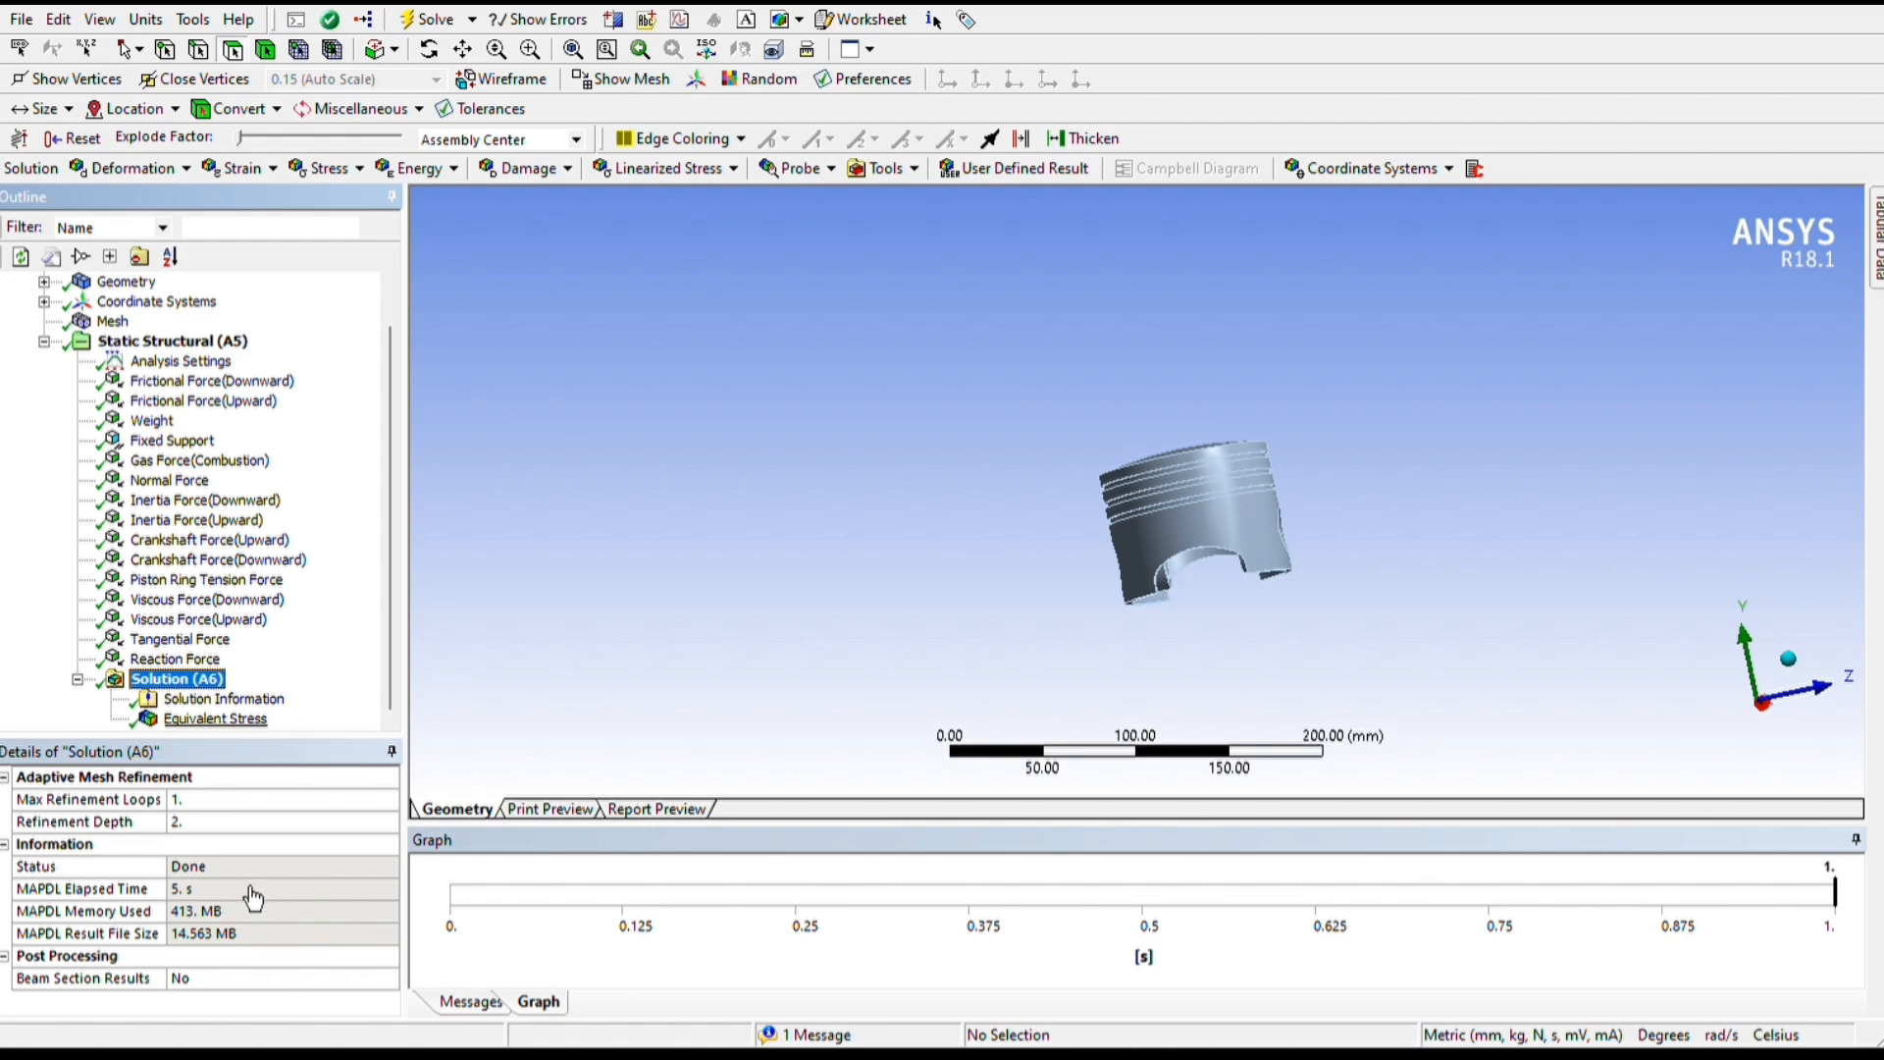
key(Up)
key(Down)
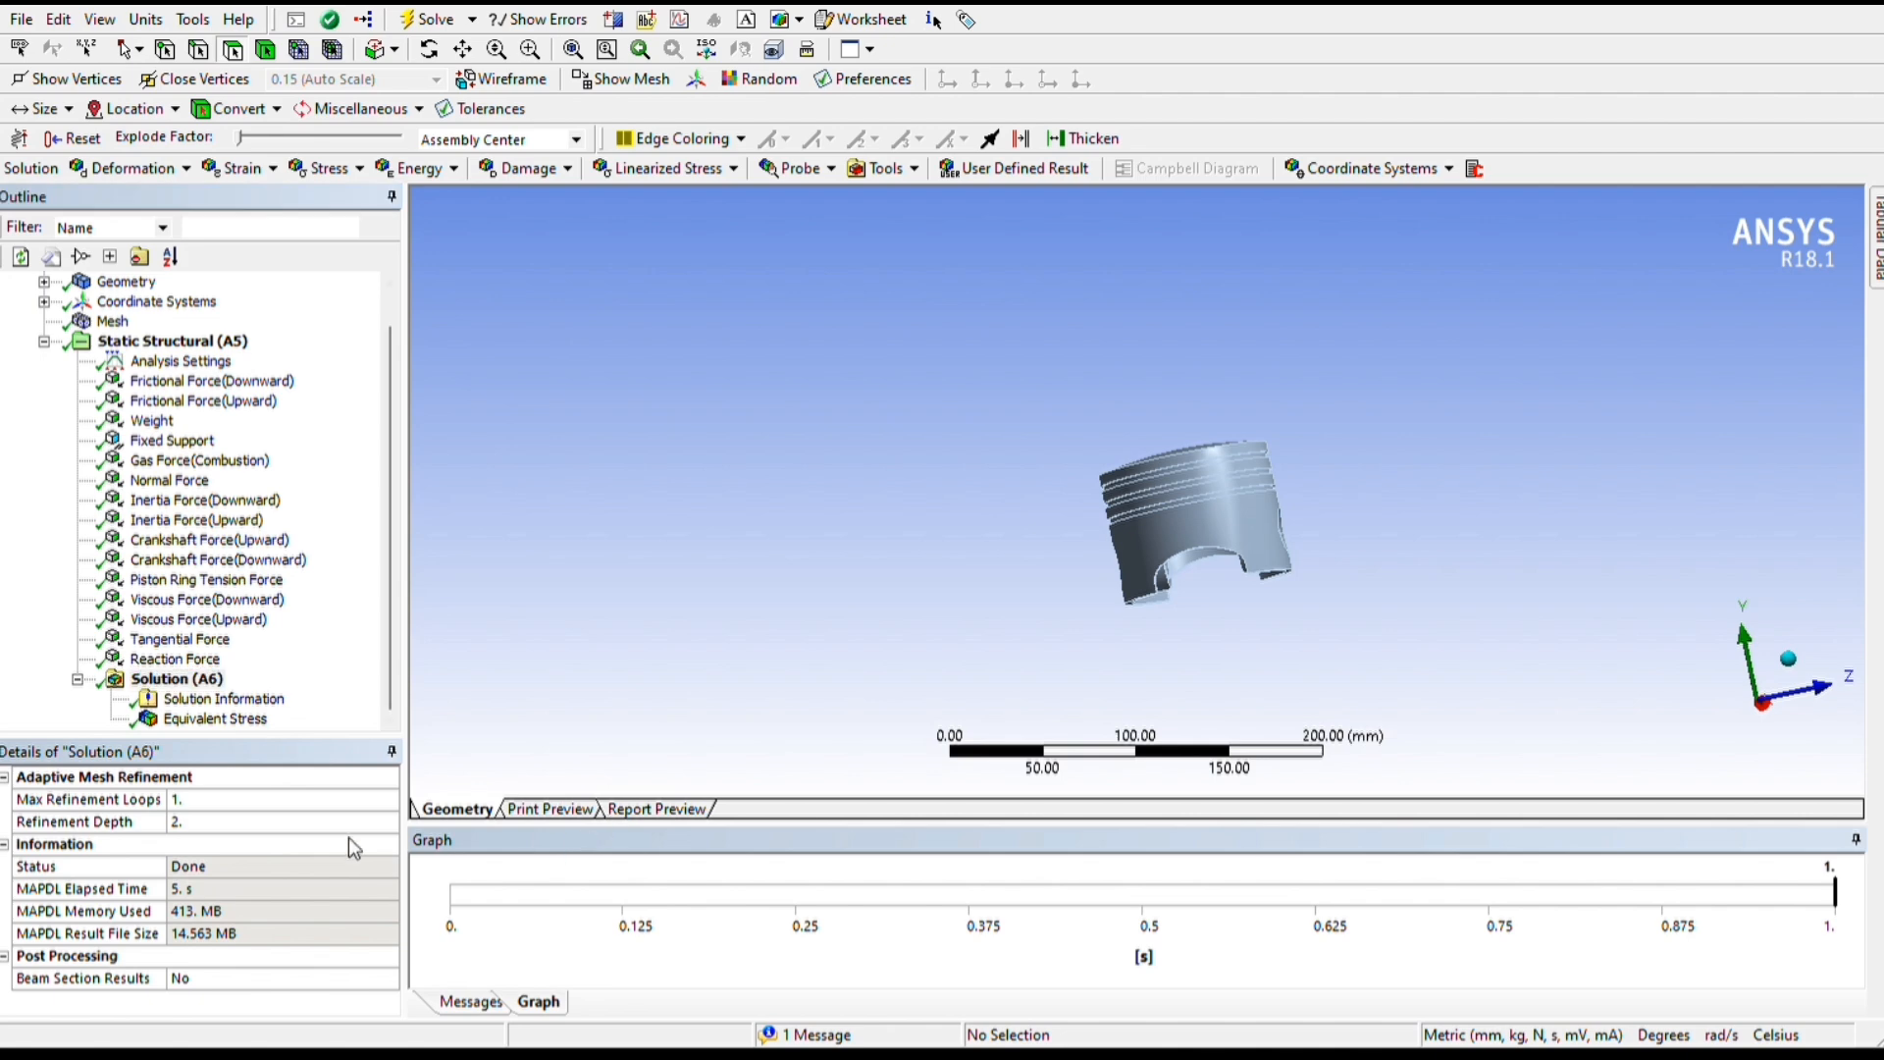
Examine the Equivalent (von-Mises) Stress distribution and its maximum and minimum locations around the piston's crown, pin bores and underside
click(243, 719)
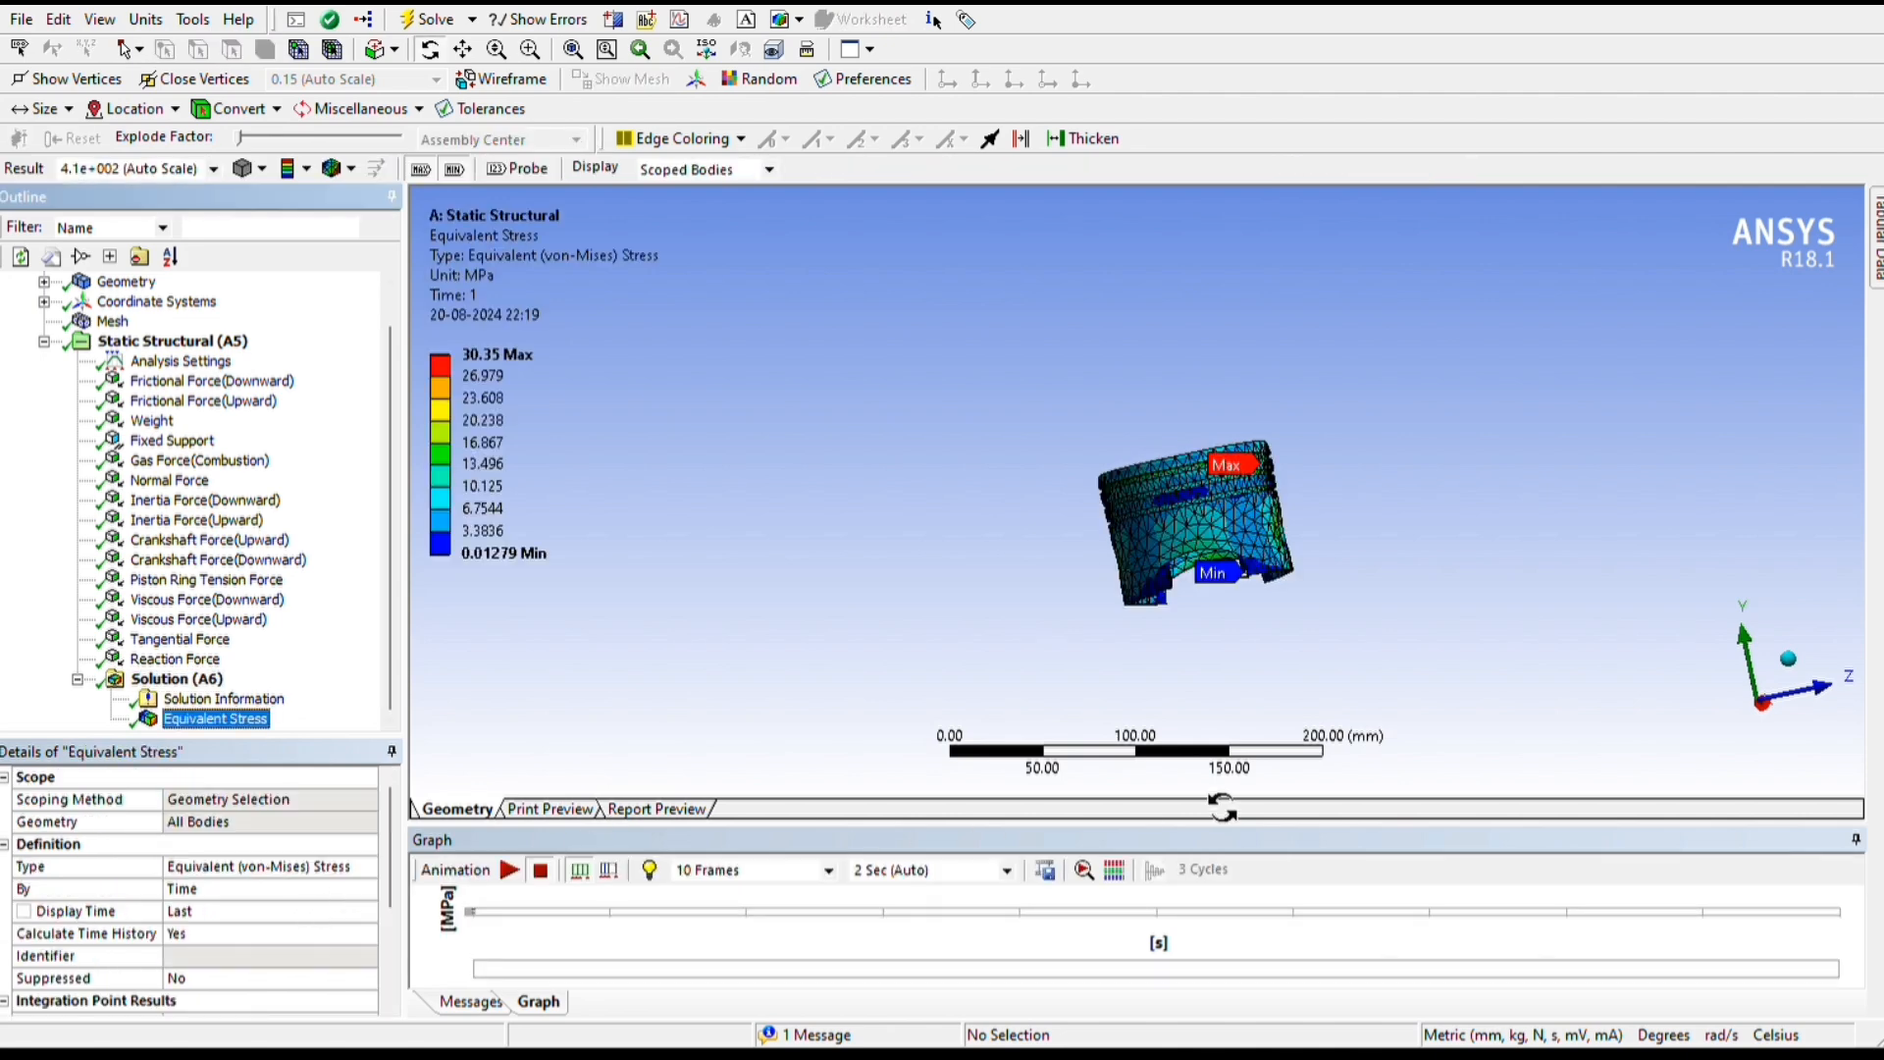
drag(1703, 770, 1528, 844)
drag(1835, 783, 841, 825)
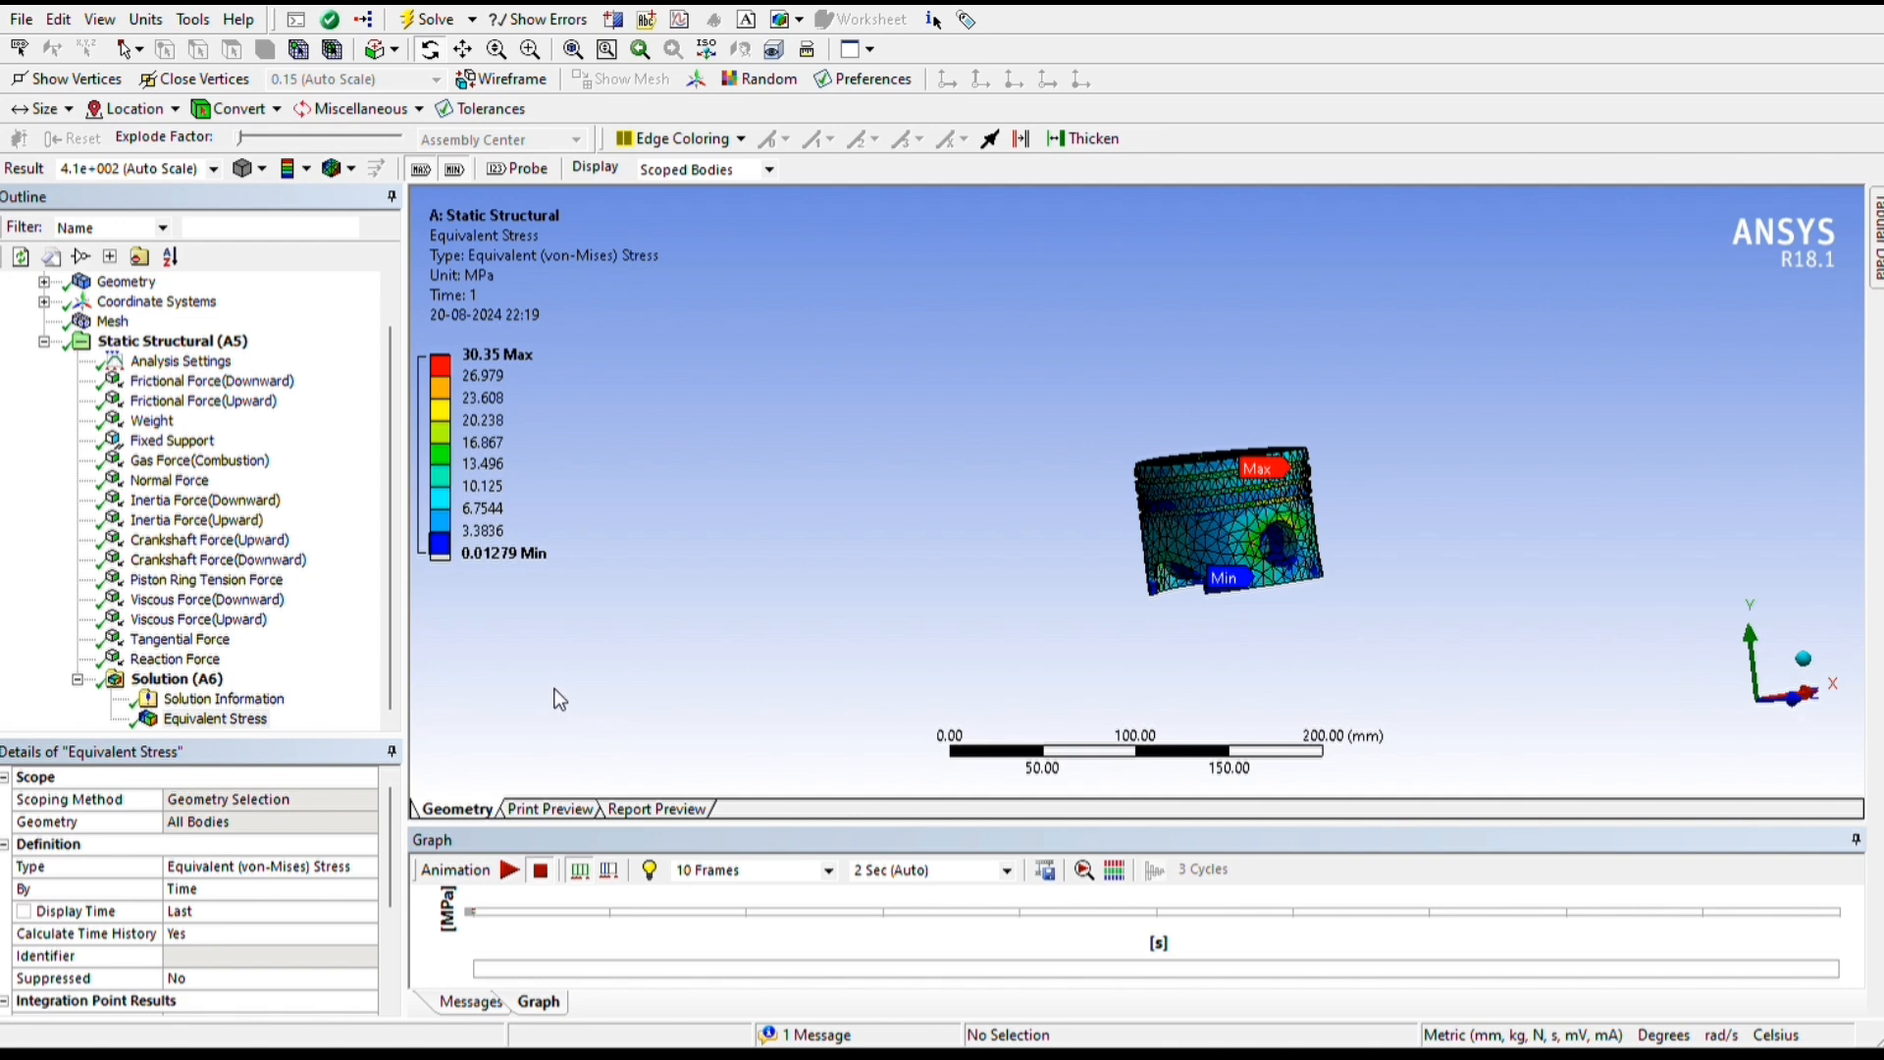
drag(1708, 852, 1757, 683)
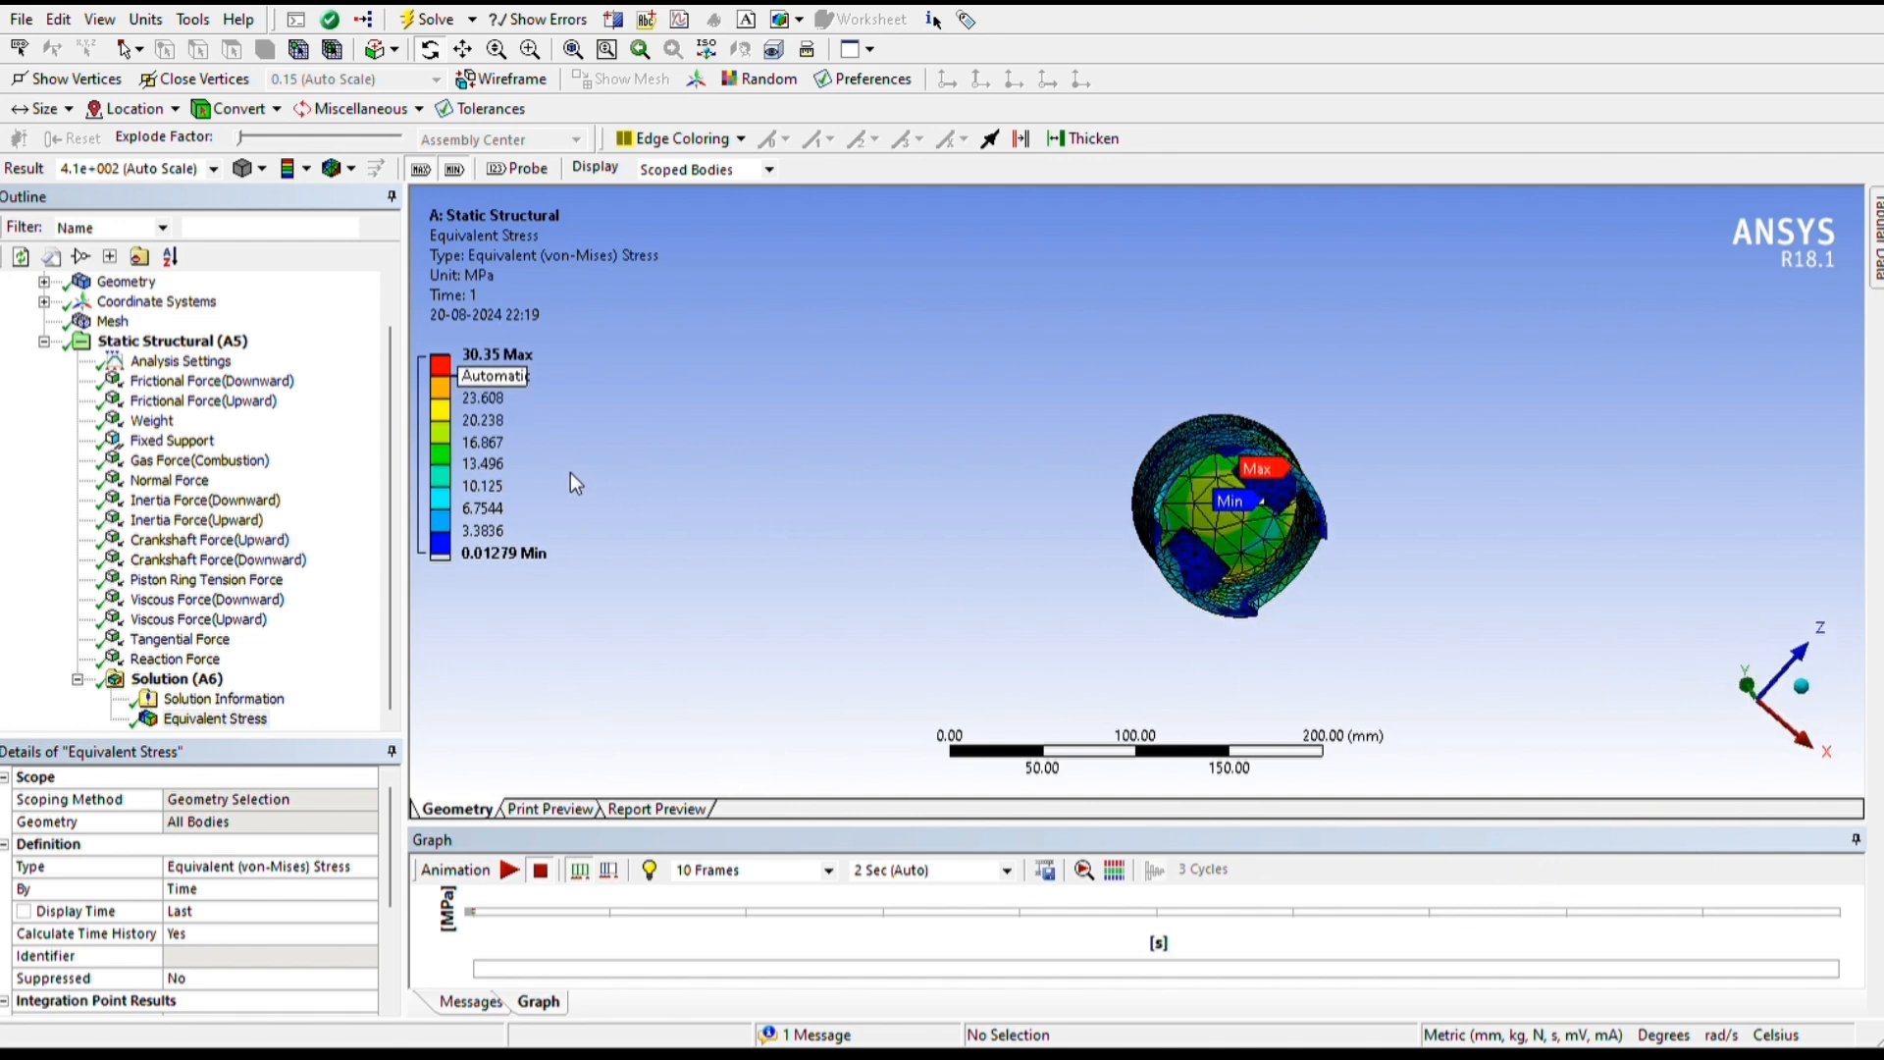
drag(1842, 684, 1463, 686)
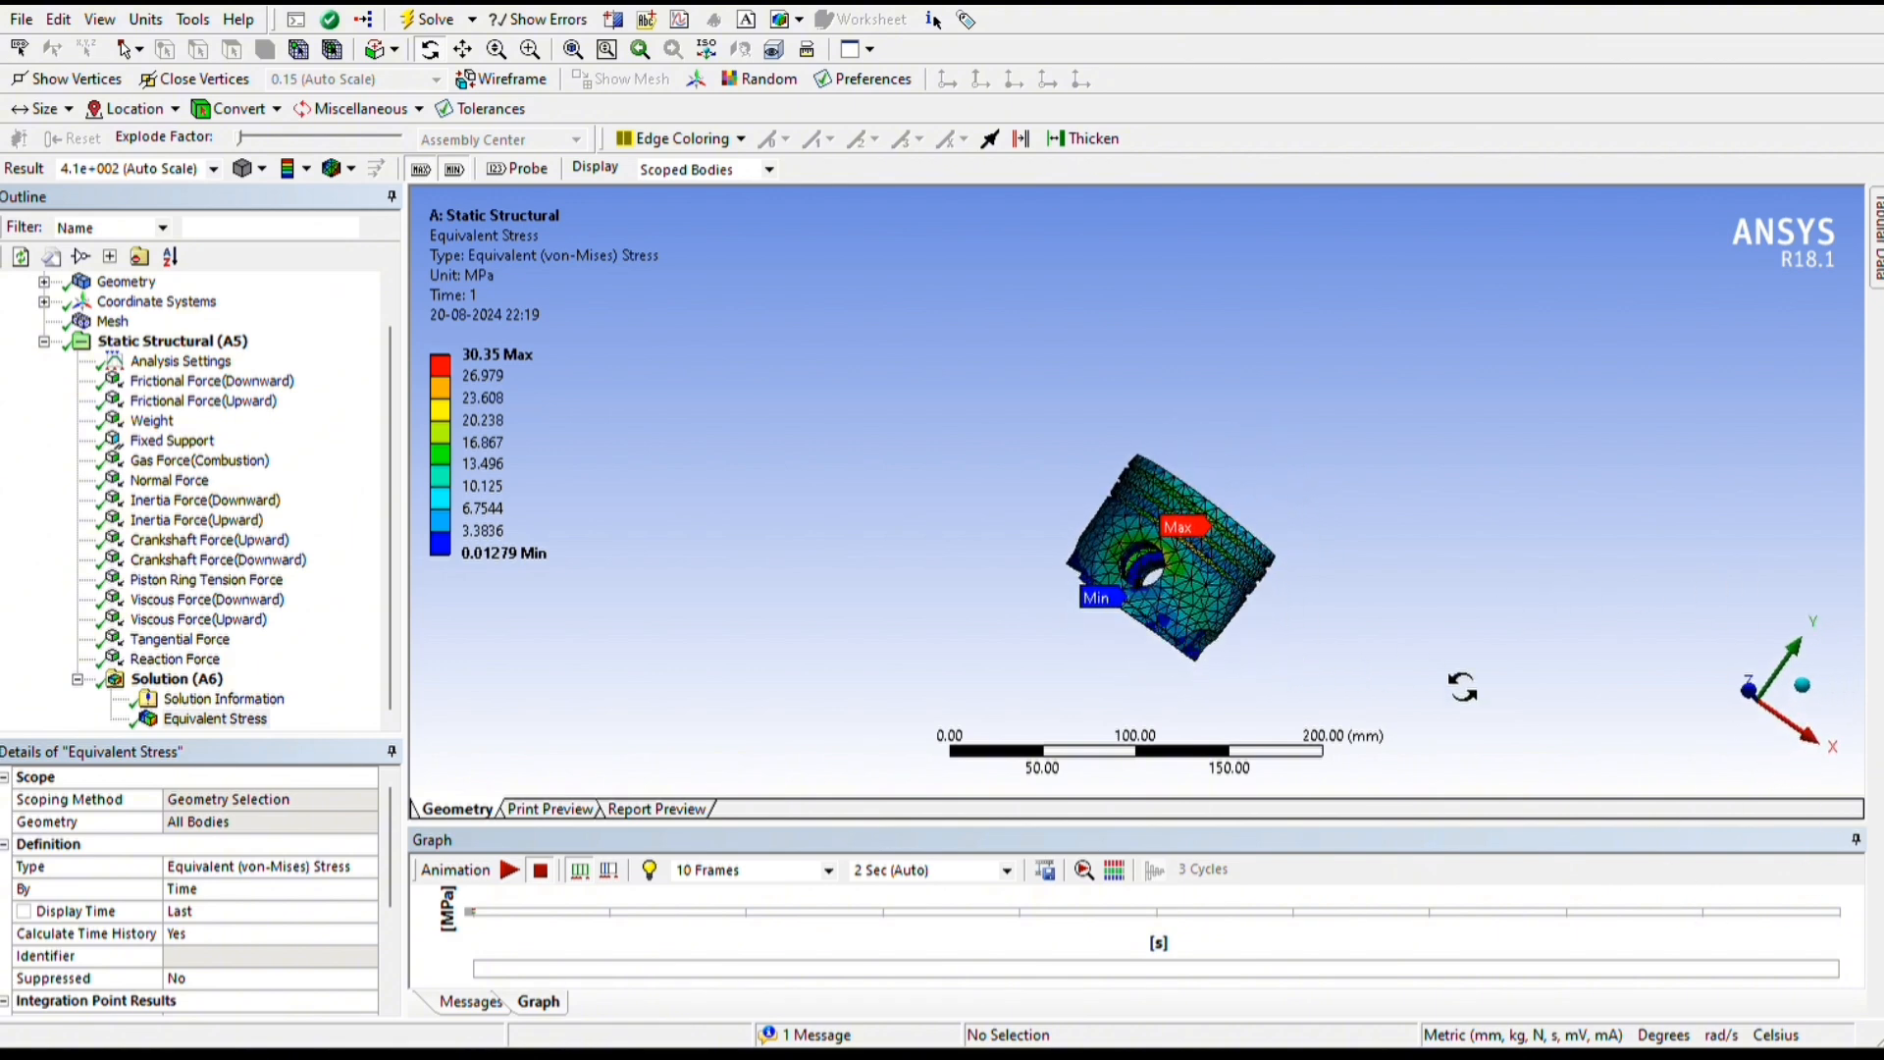
scroll(1492, 679, up, 2)
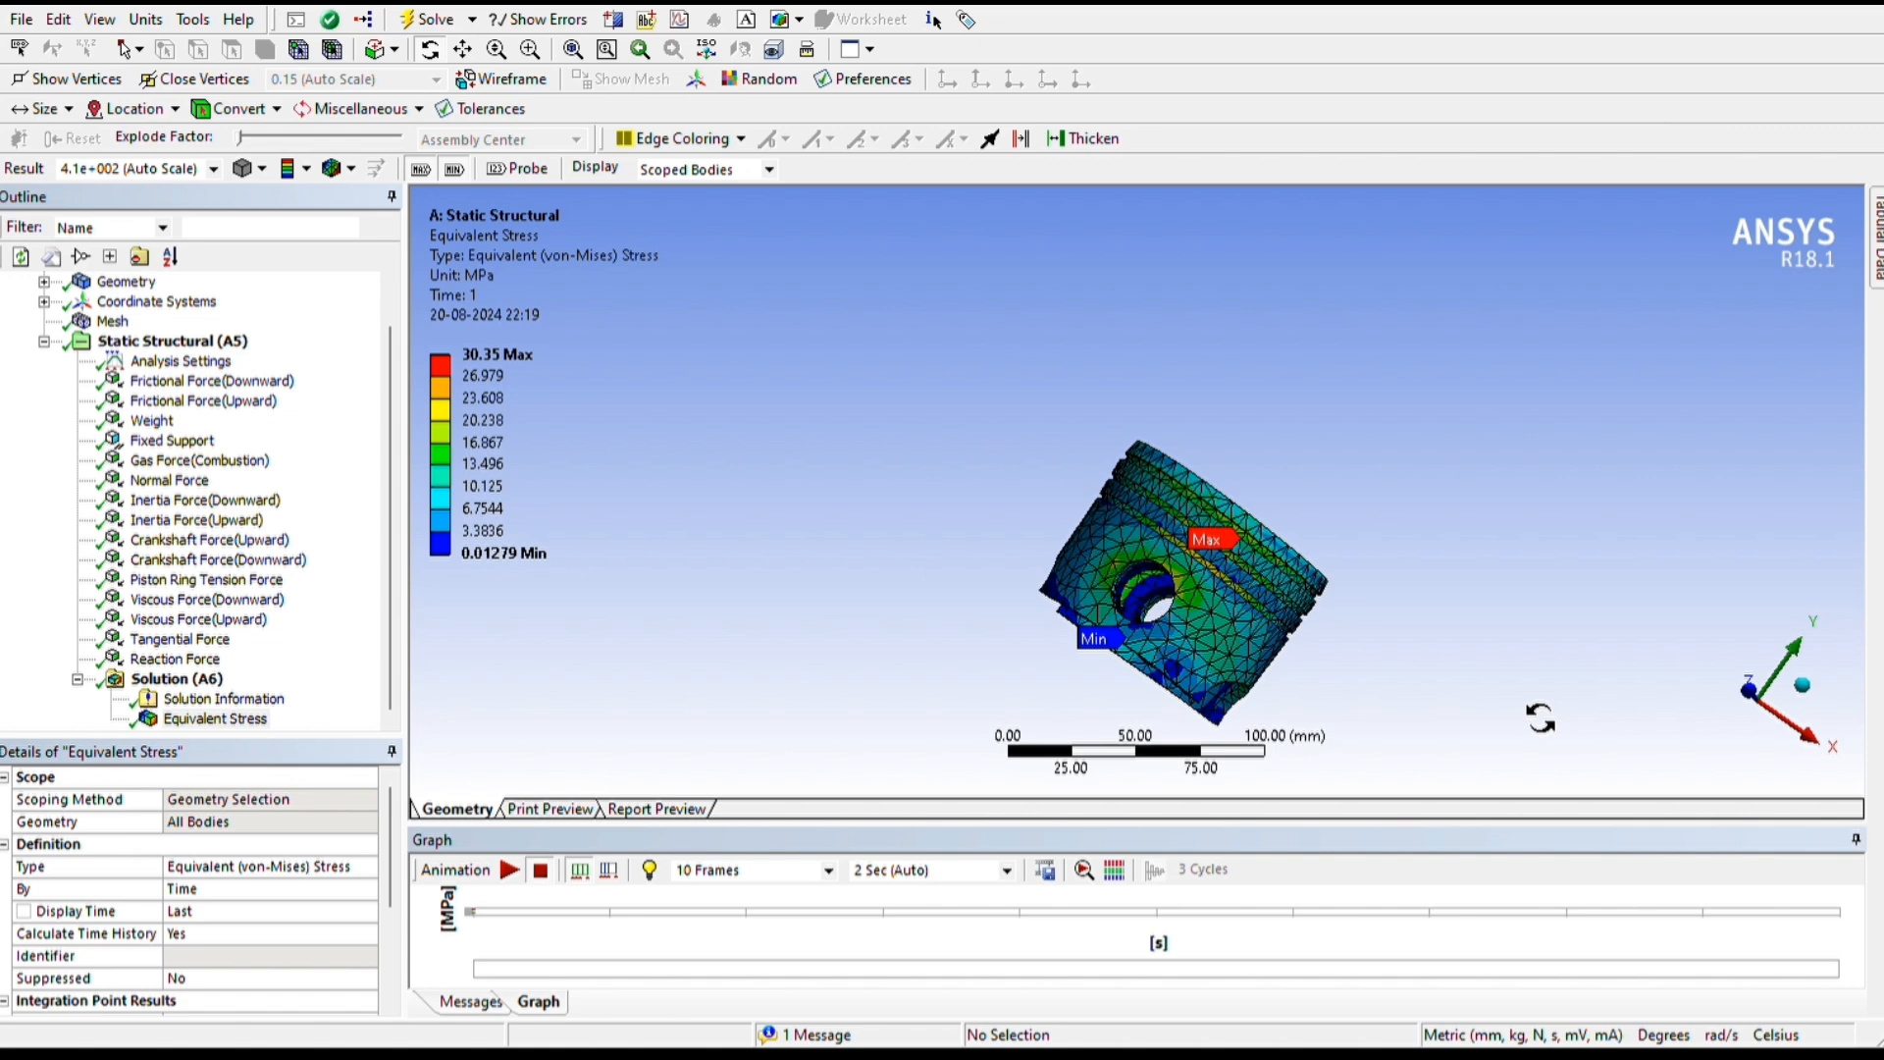
scroll(1472, 767, down, 2)
drag(1364, 855, 1503, 735)
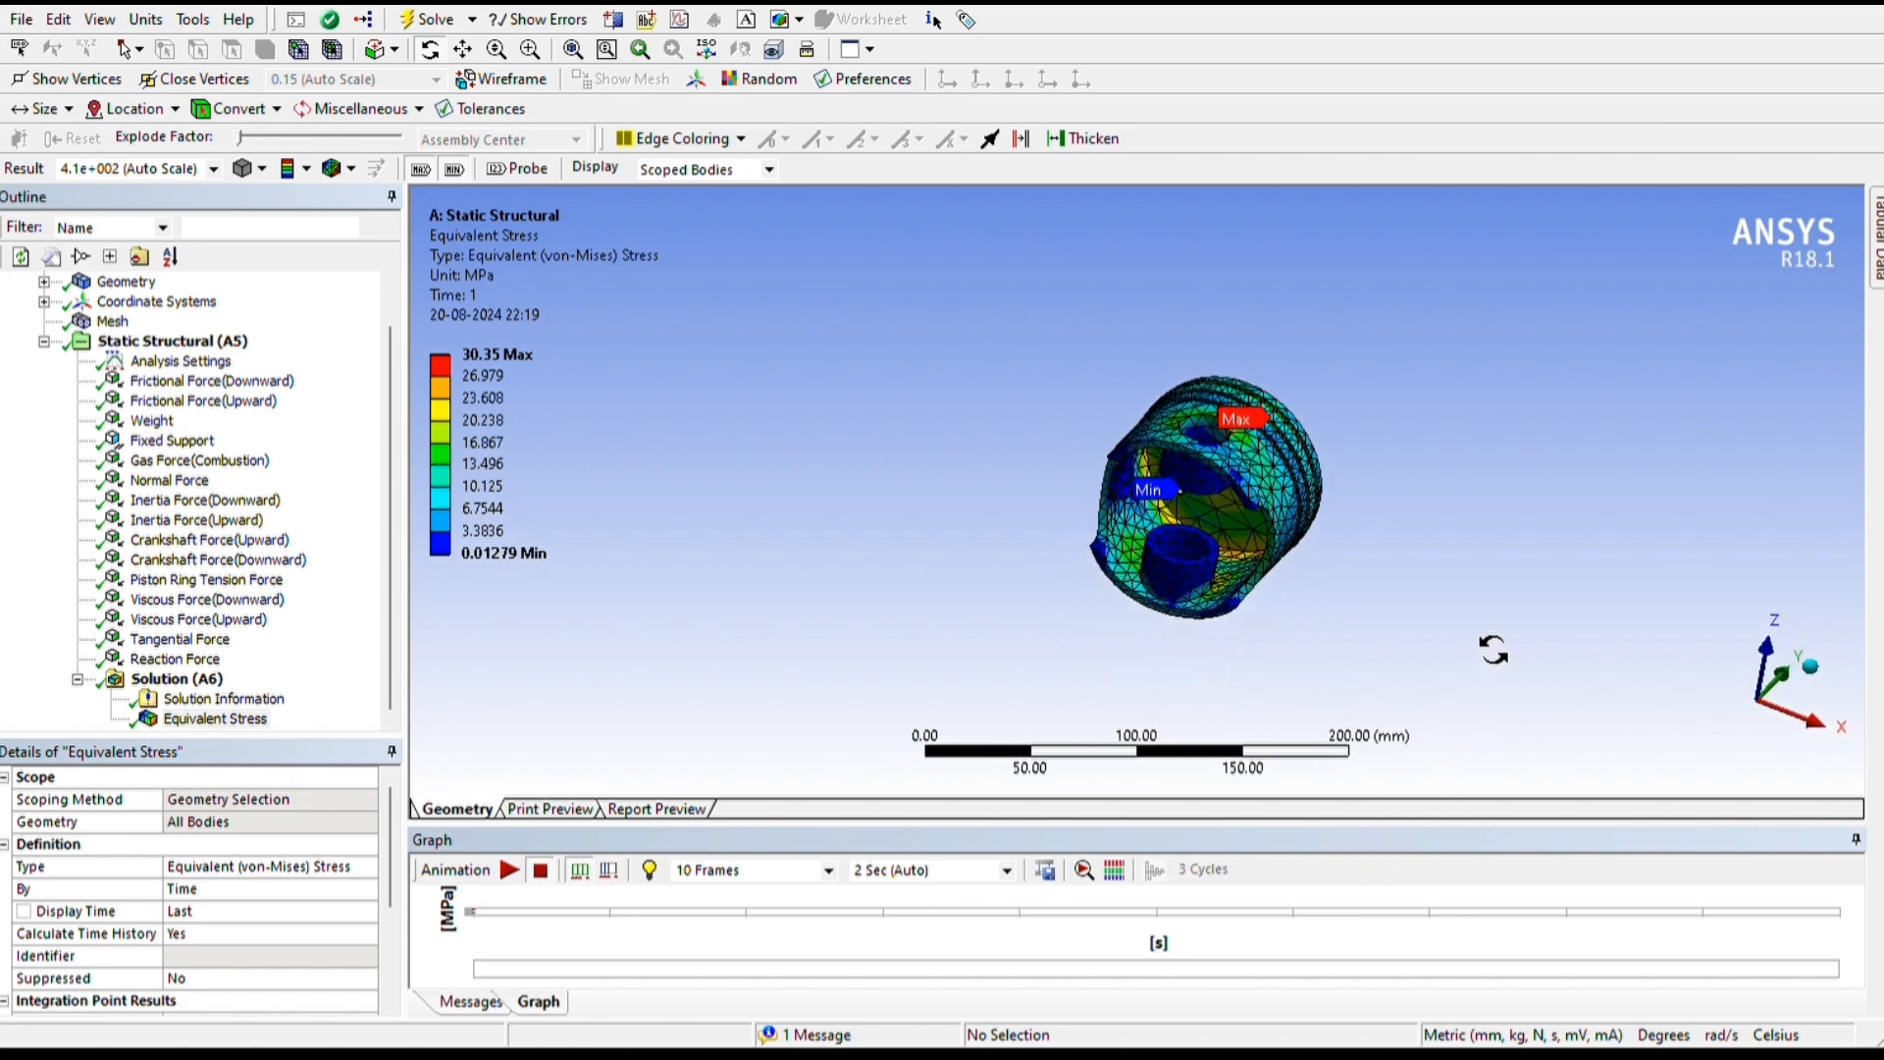
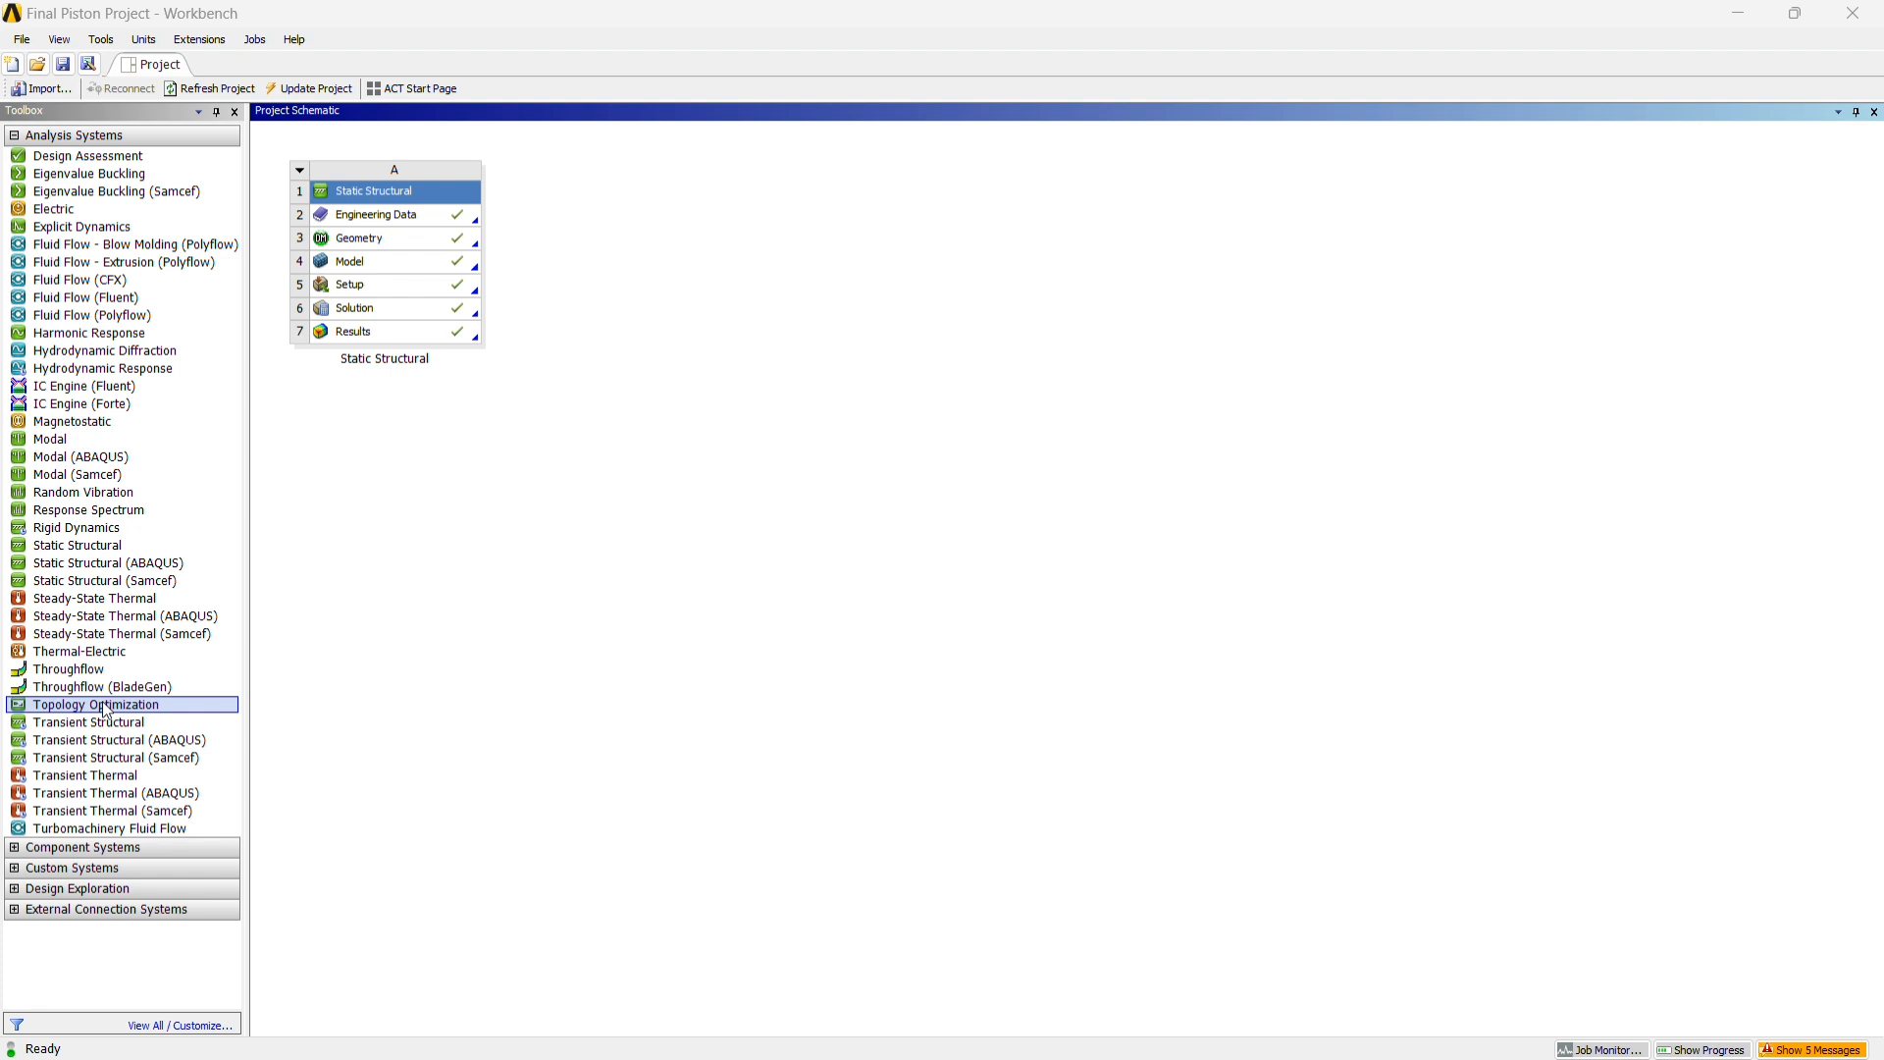
Add a Topology Optimization system linked to the Static Structural system's Solution and open its Setup for editing
drag(107, 709, 354, 314)
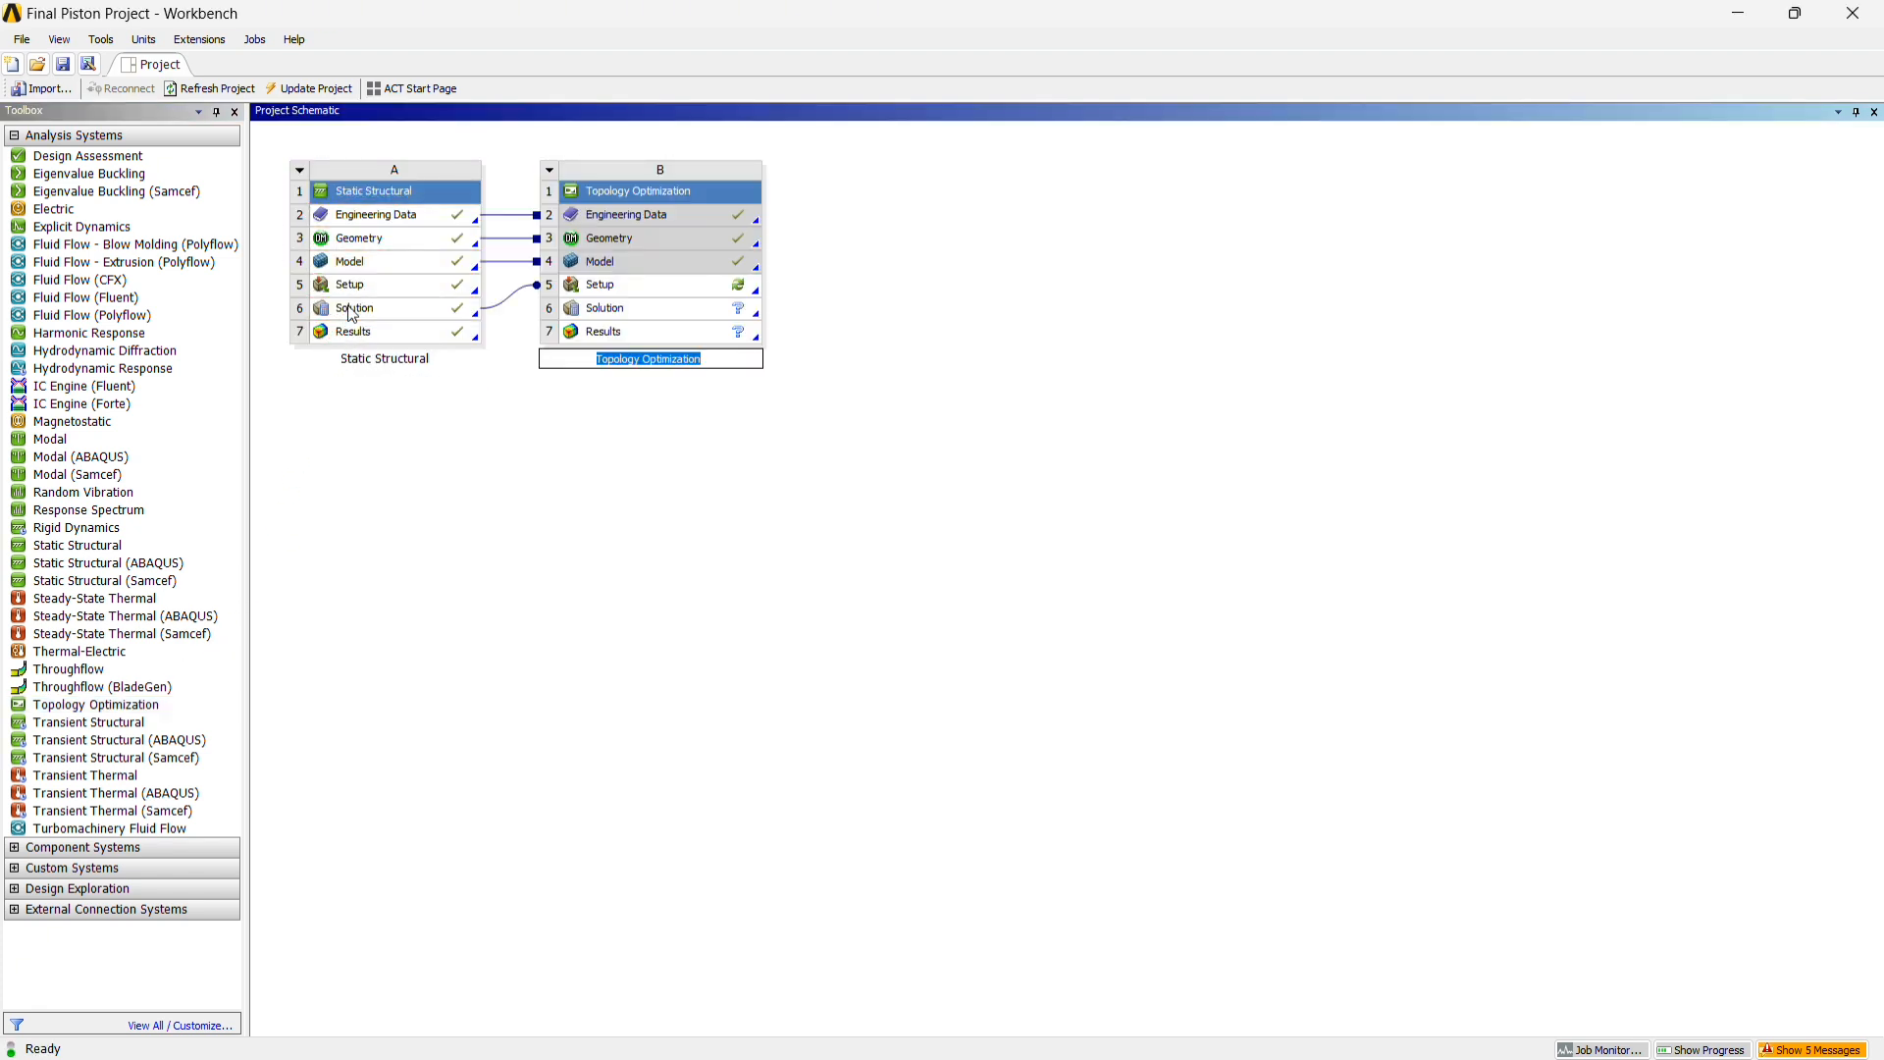
click(659, 543)
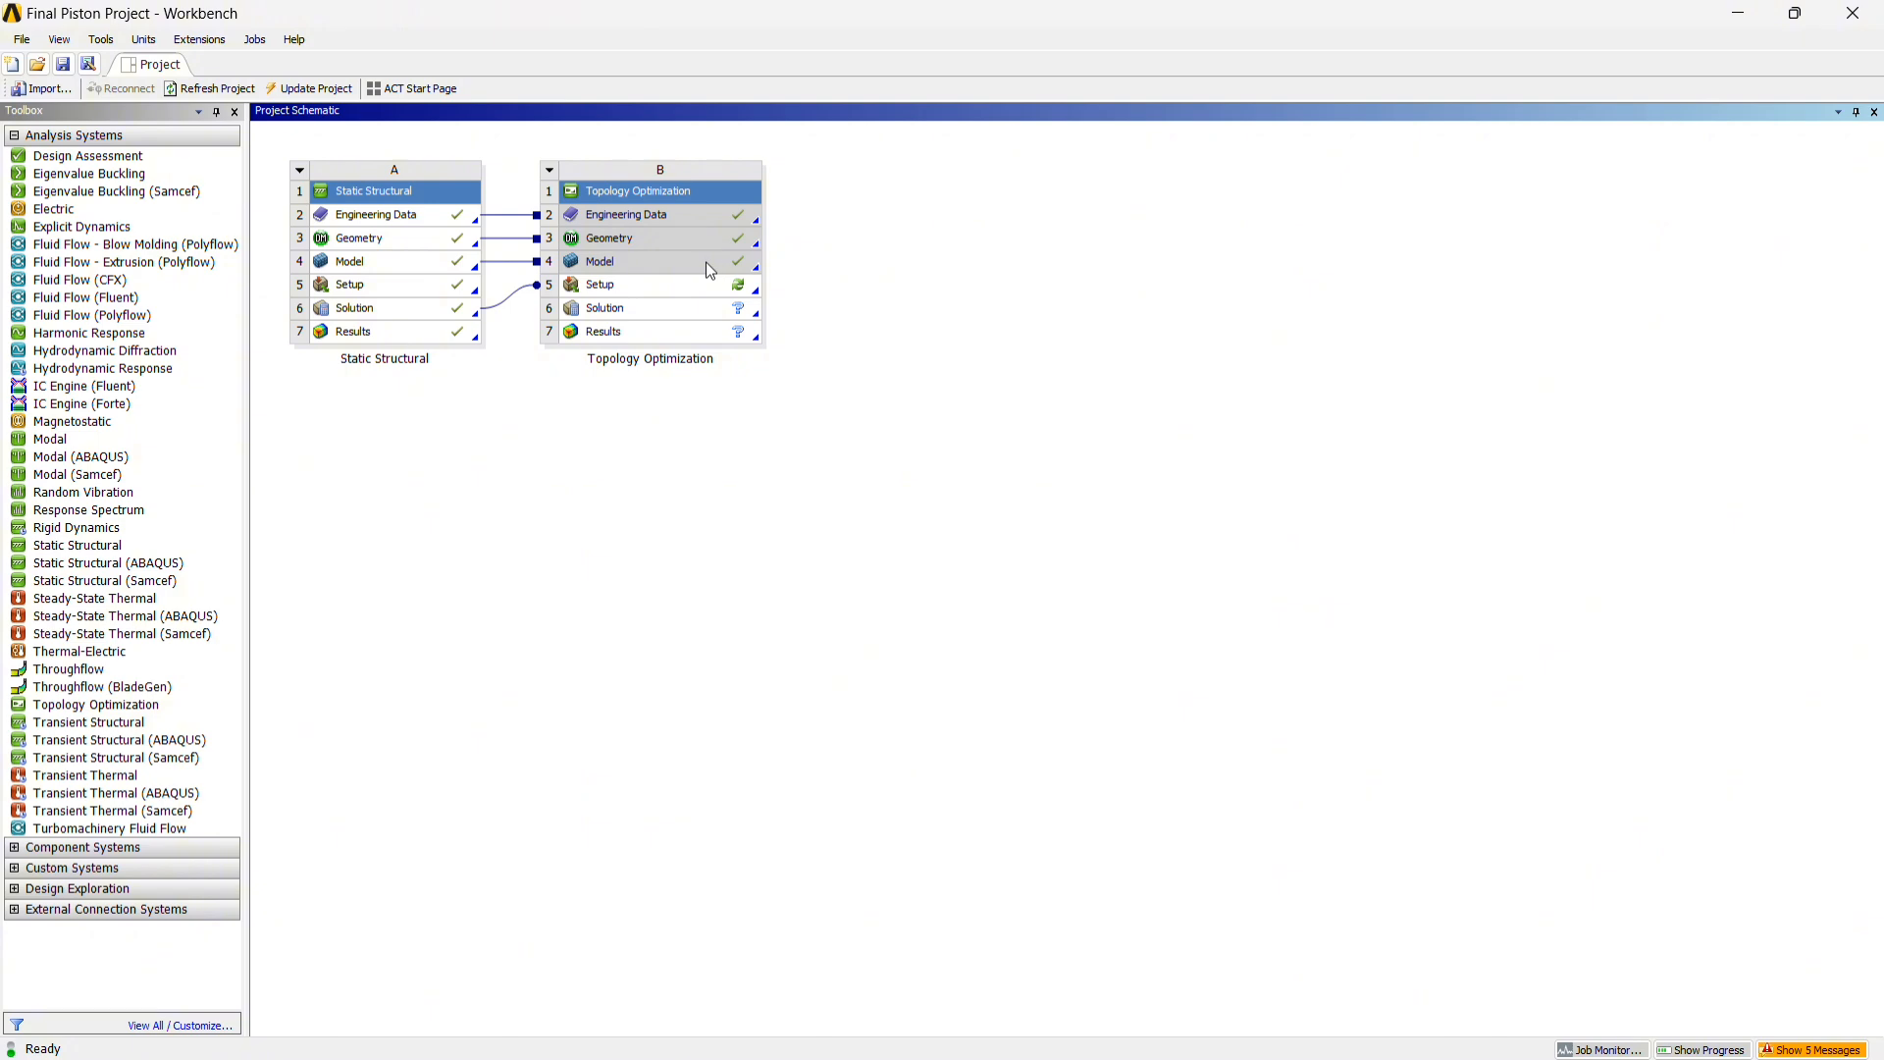
click(679, 287)
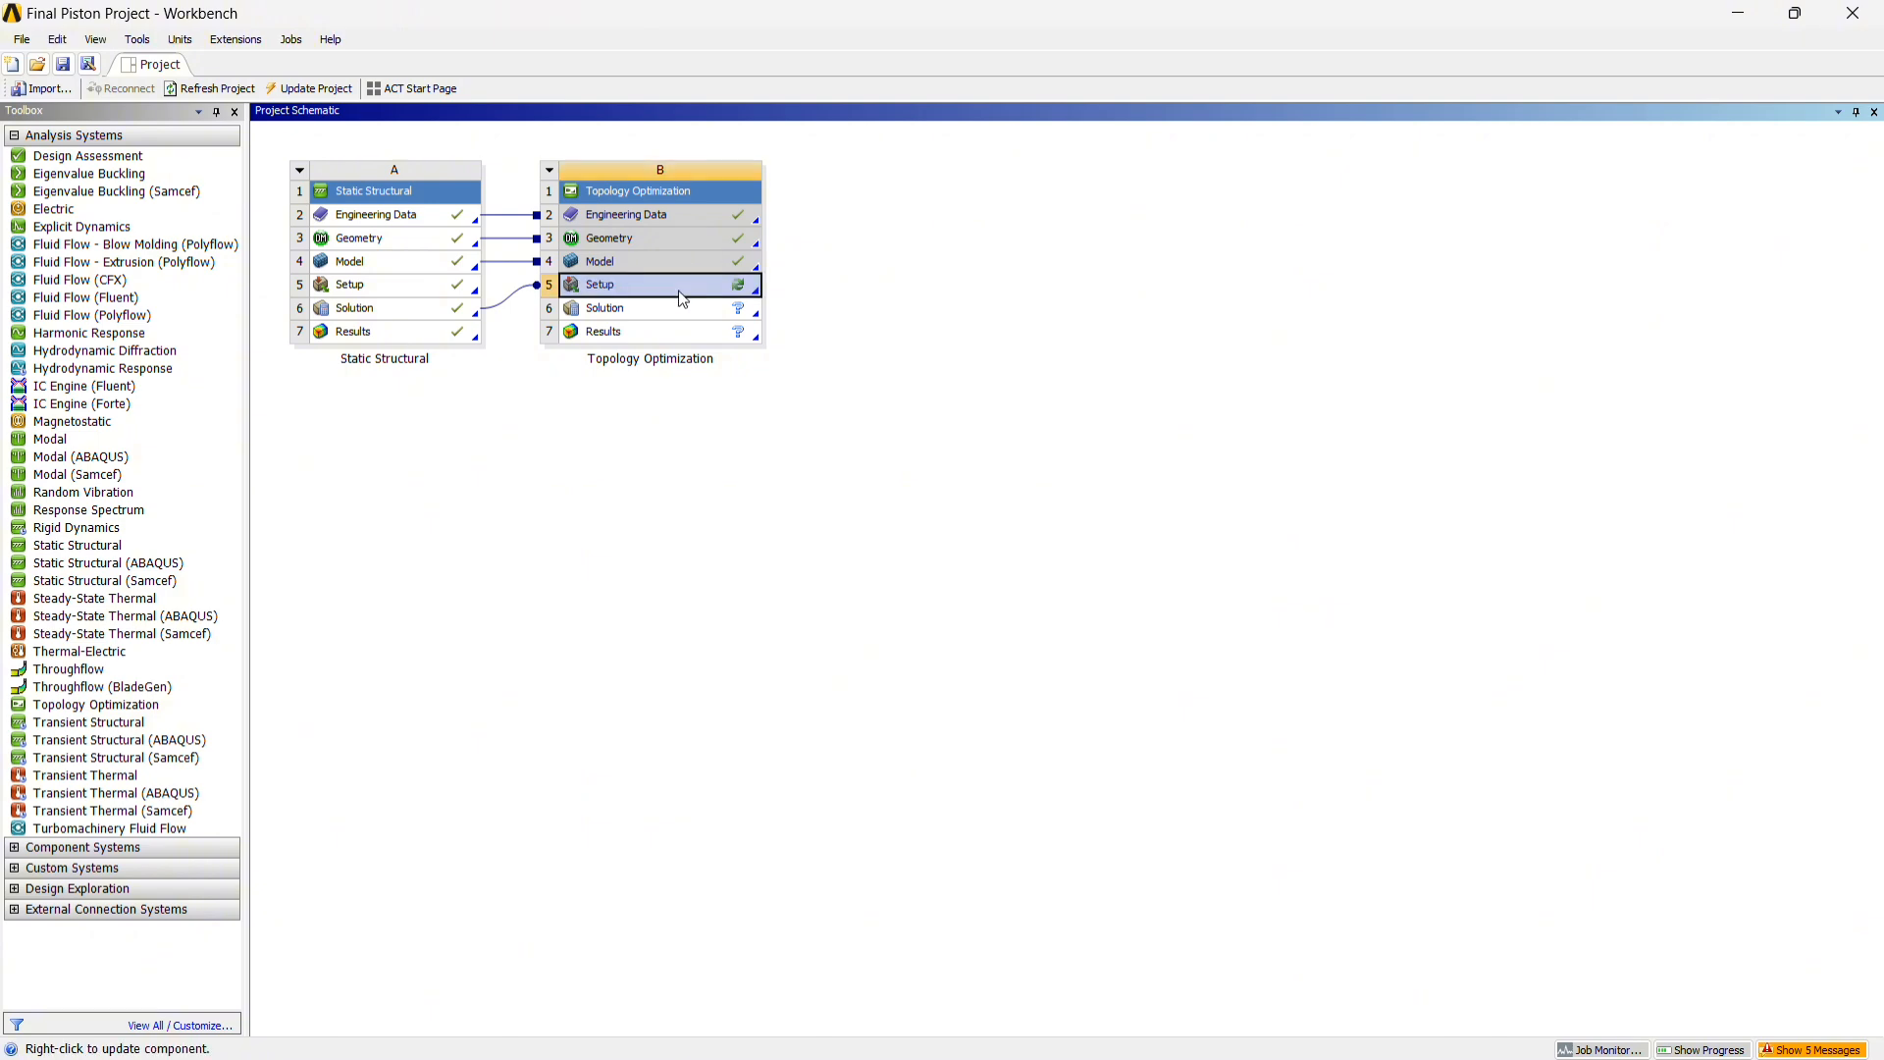
right_click(678, 290)
click(769, 300)
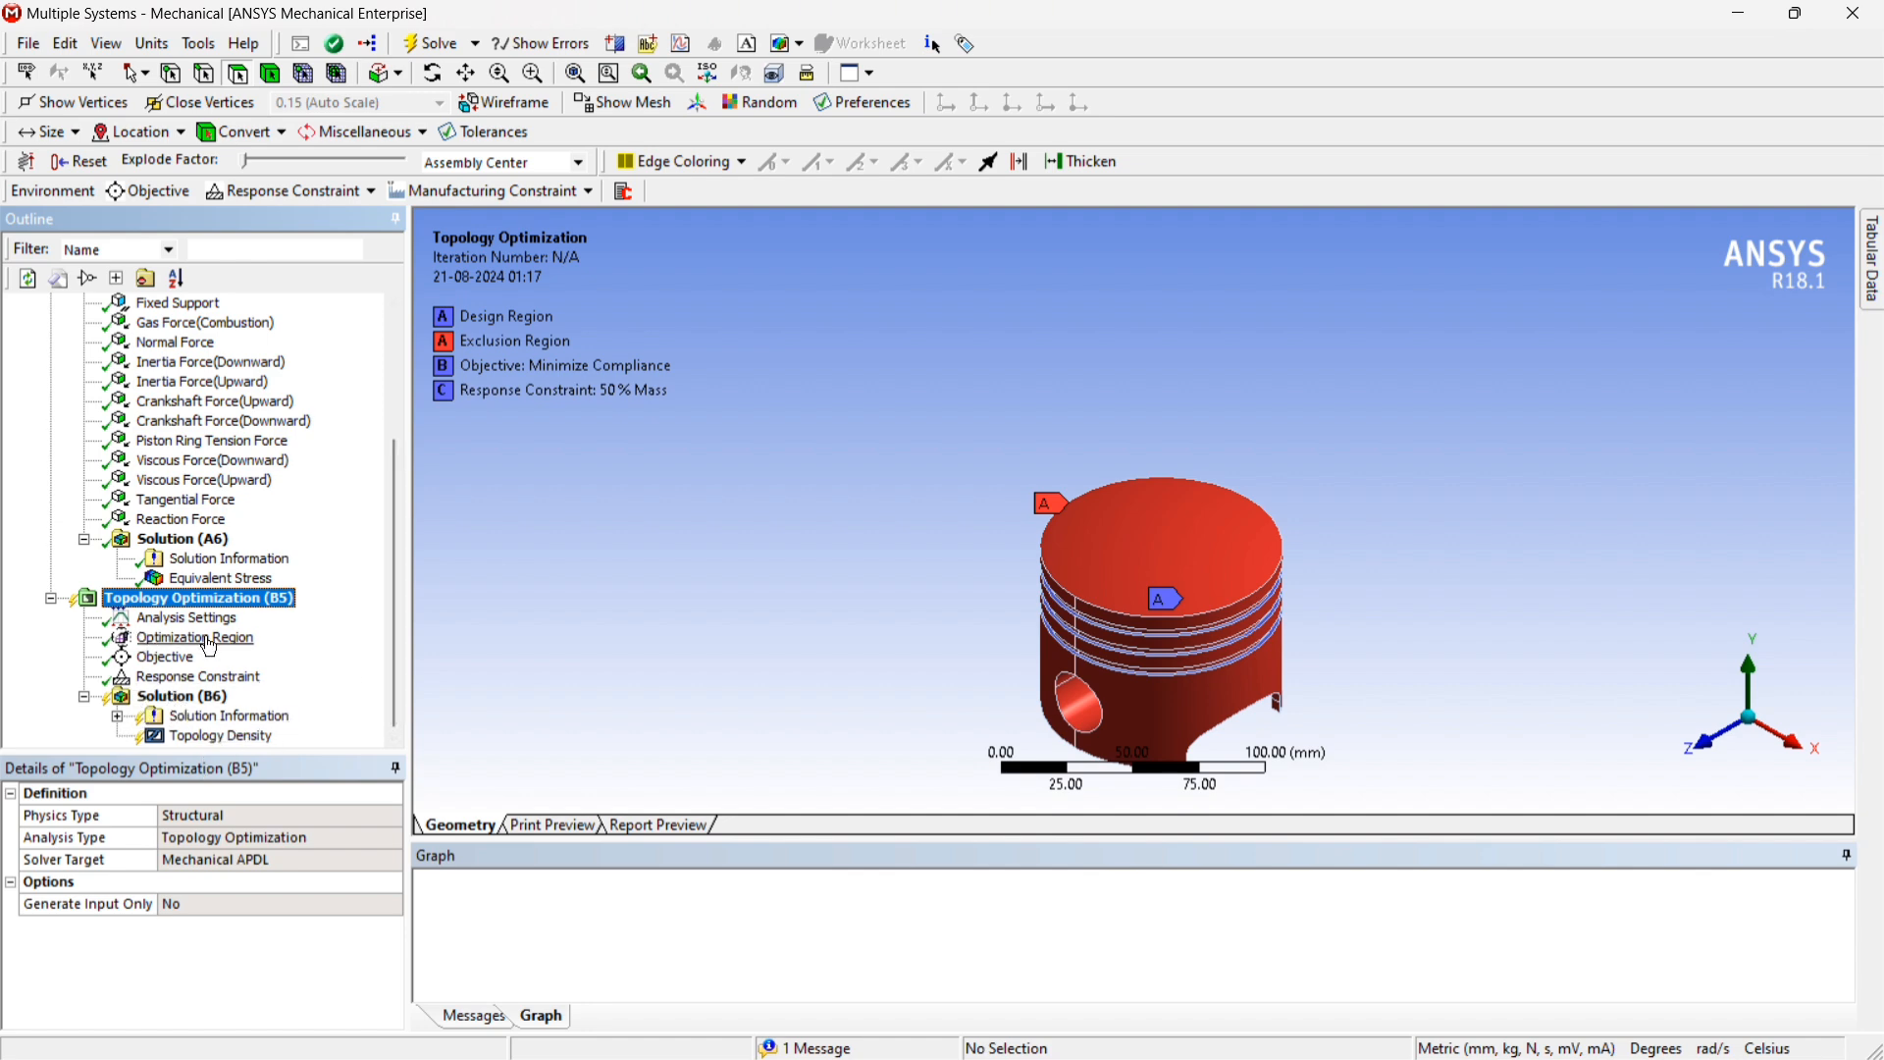
Check the topology optimization's Analysis Settings and apply all bodies as the Optimization Region's design geometry
scroll(190, 638, up, 4)
scroll(189, 635, down, 1)
scroll(189, 635, down, 3)
scroll(208, 640, up, 3)
scroll(208, 639, down, 3)
click(188, 623)
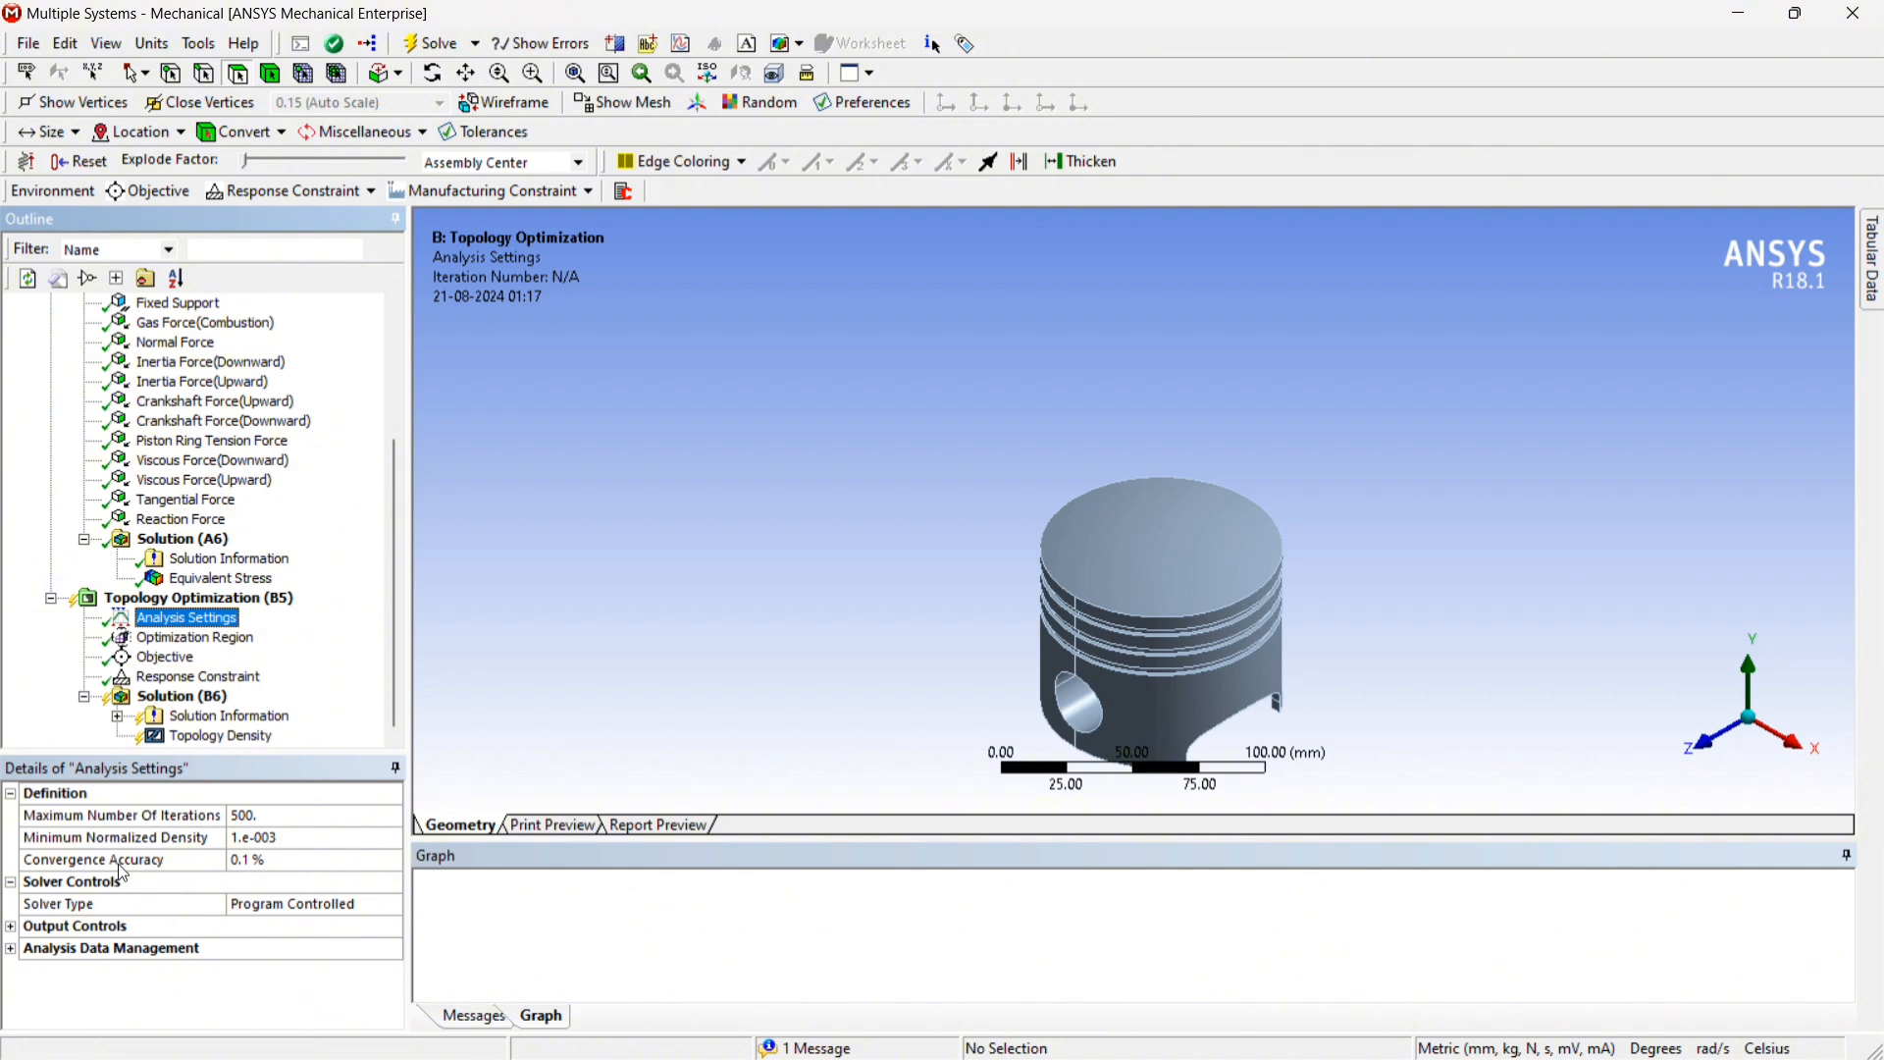
click(189, 639)
click(217, 840)
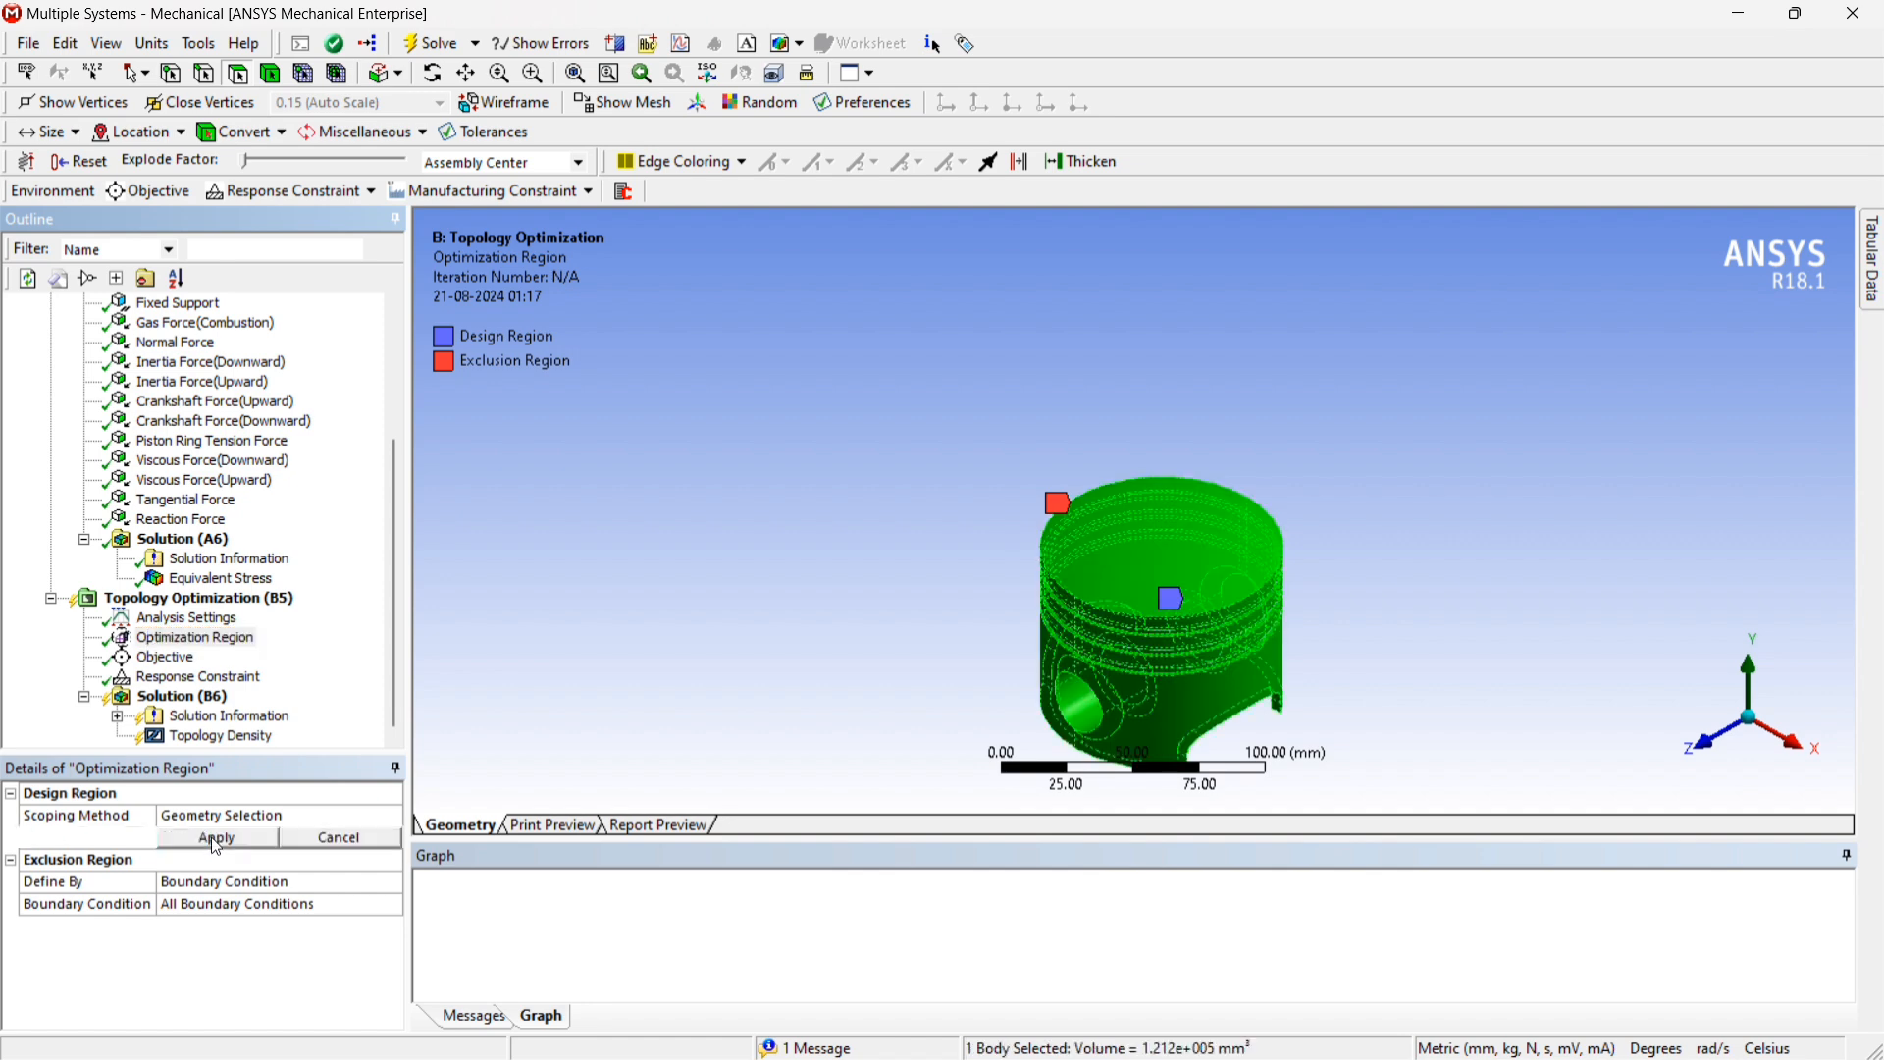
click(217, 840)
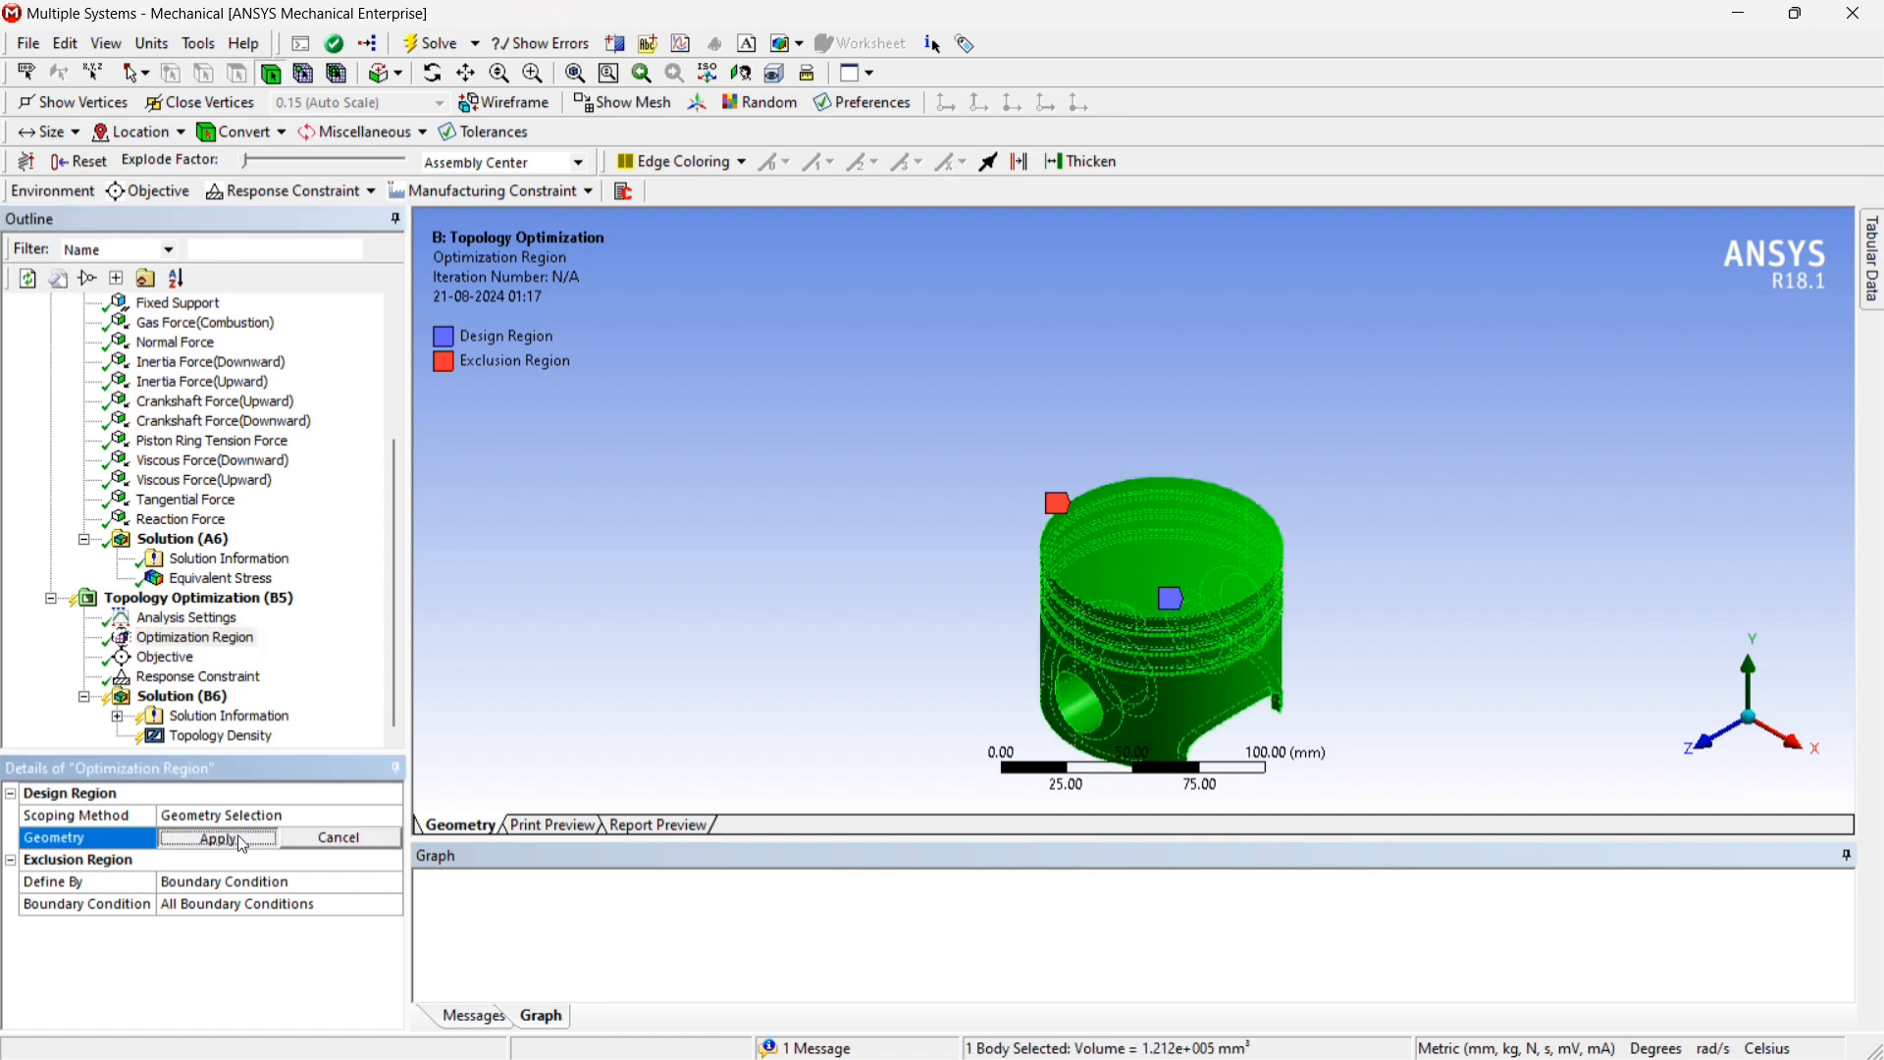
Set the mass Response Constraint's Percent to Retain to 10%
click(178, 678)
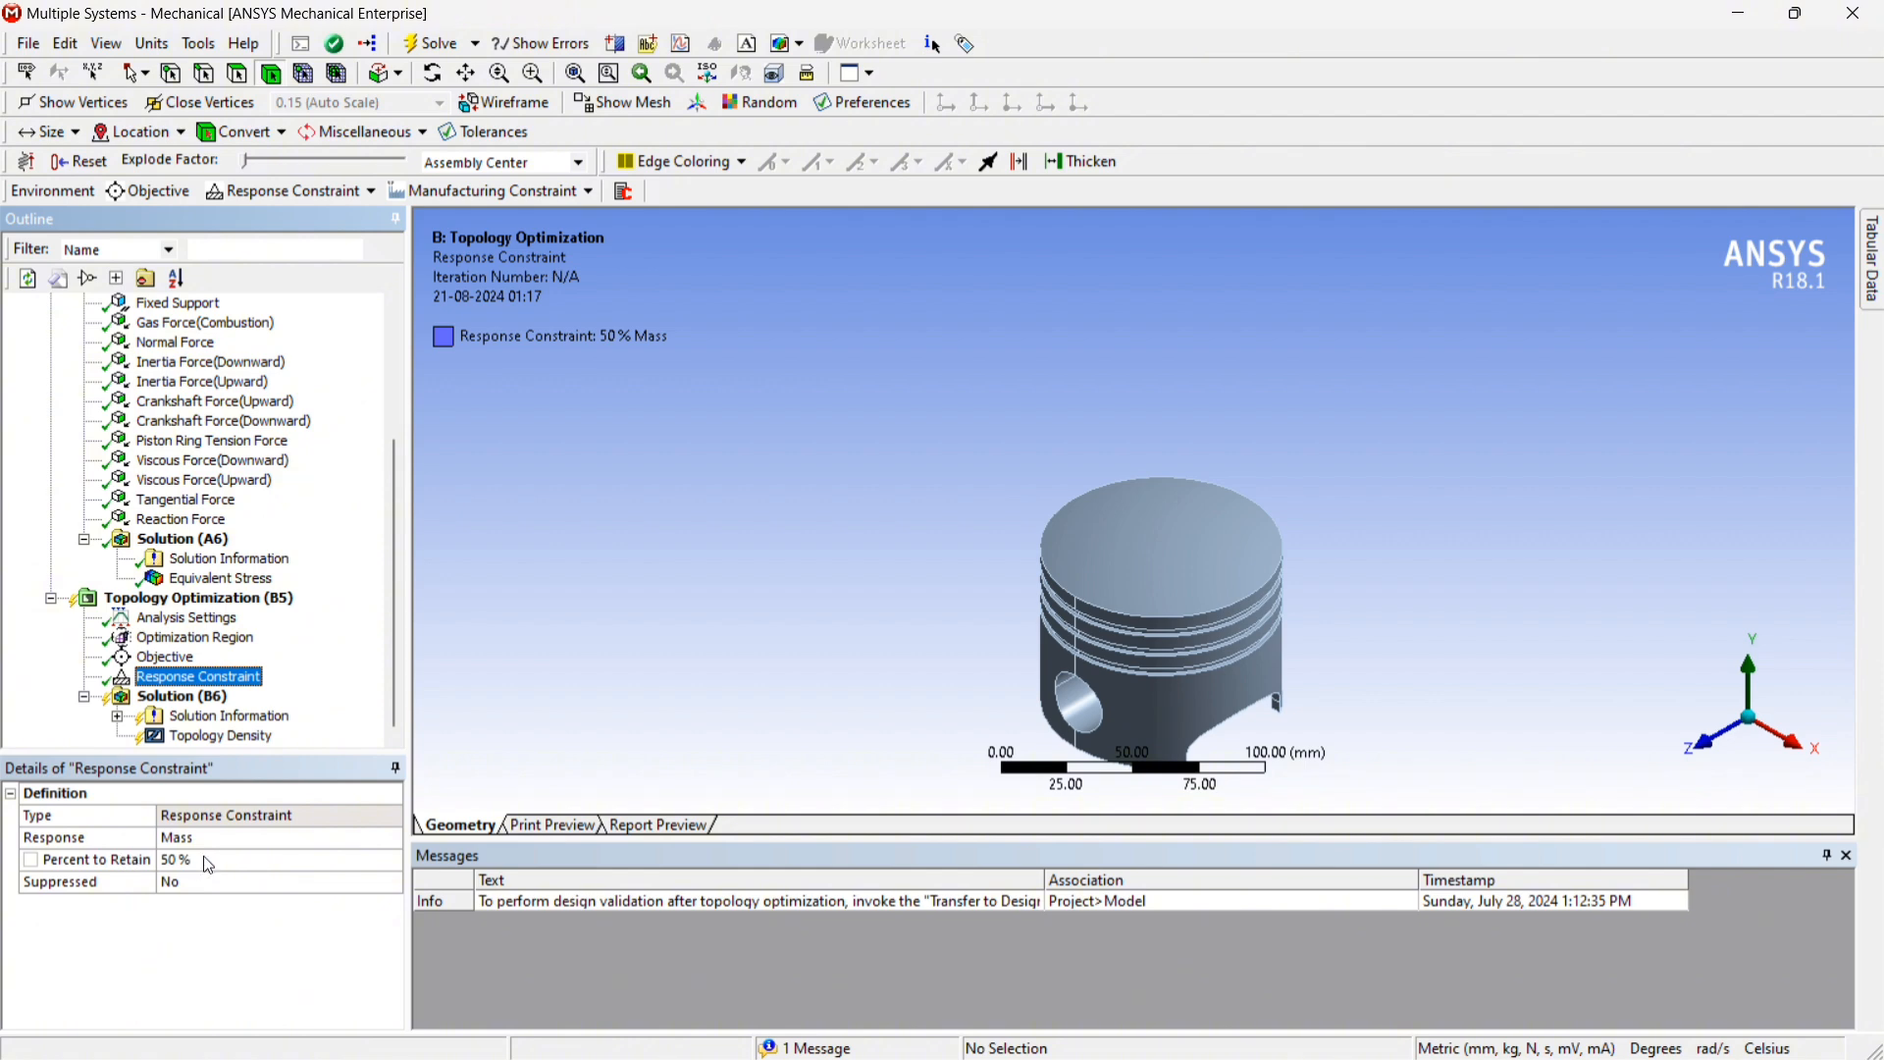
click(209, 865)
text(4)
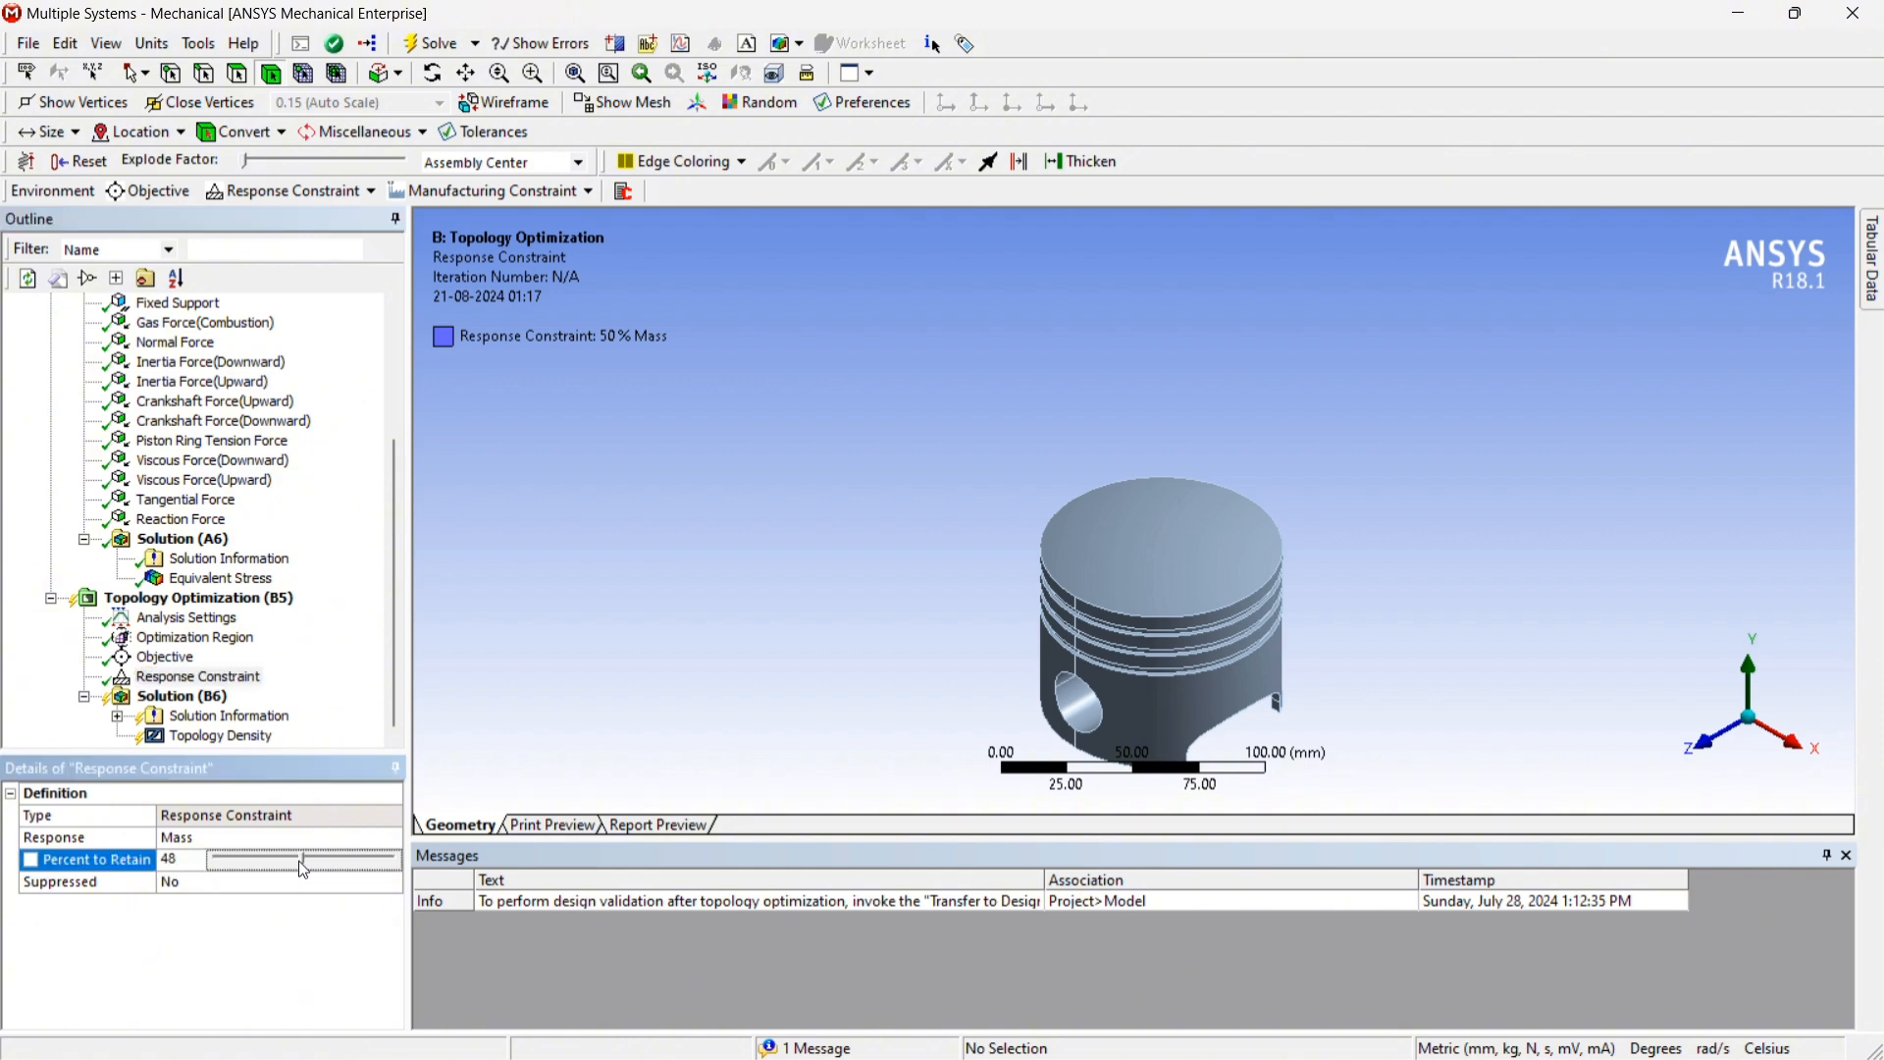
drag(226, 865, 237, 867)
click(230, 932)
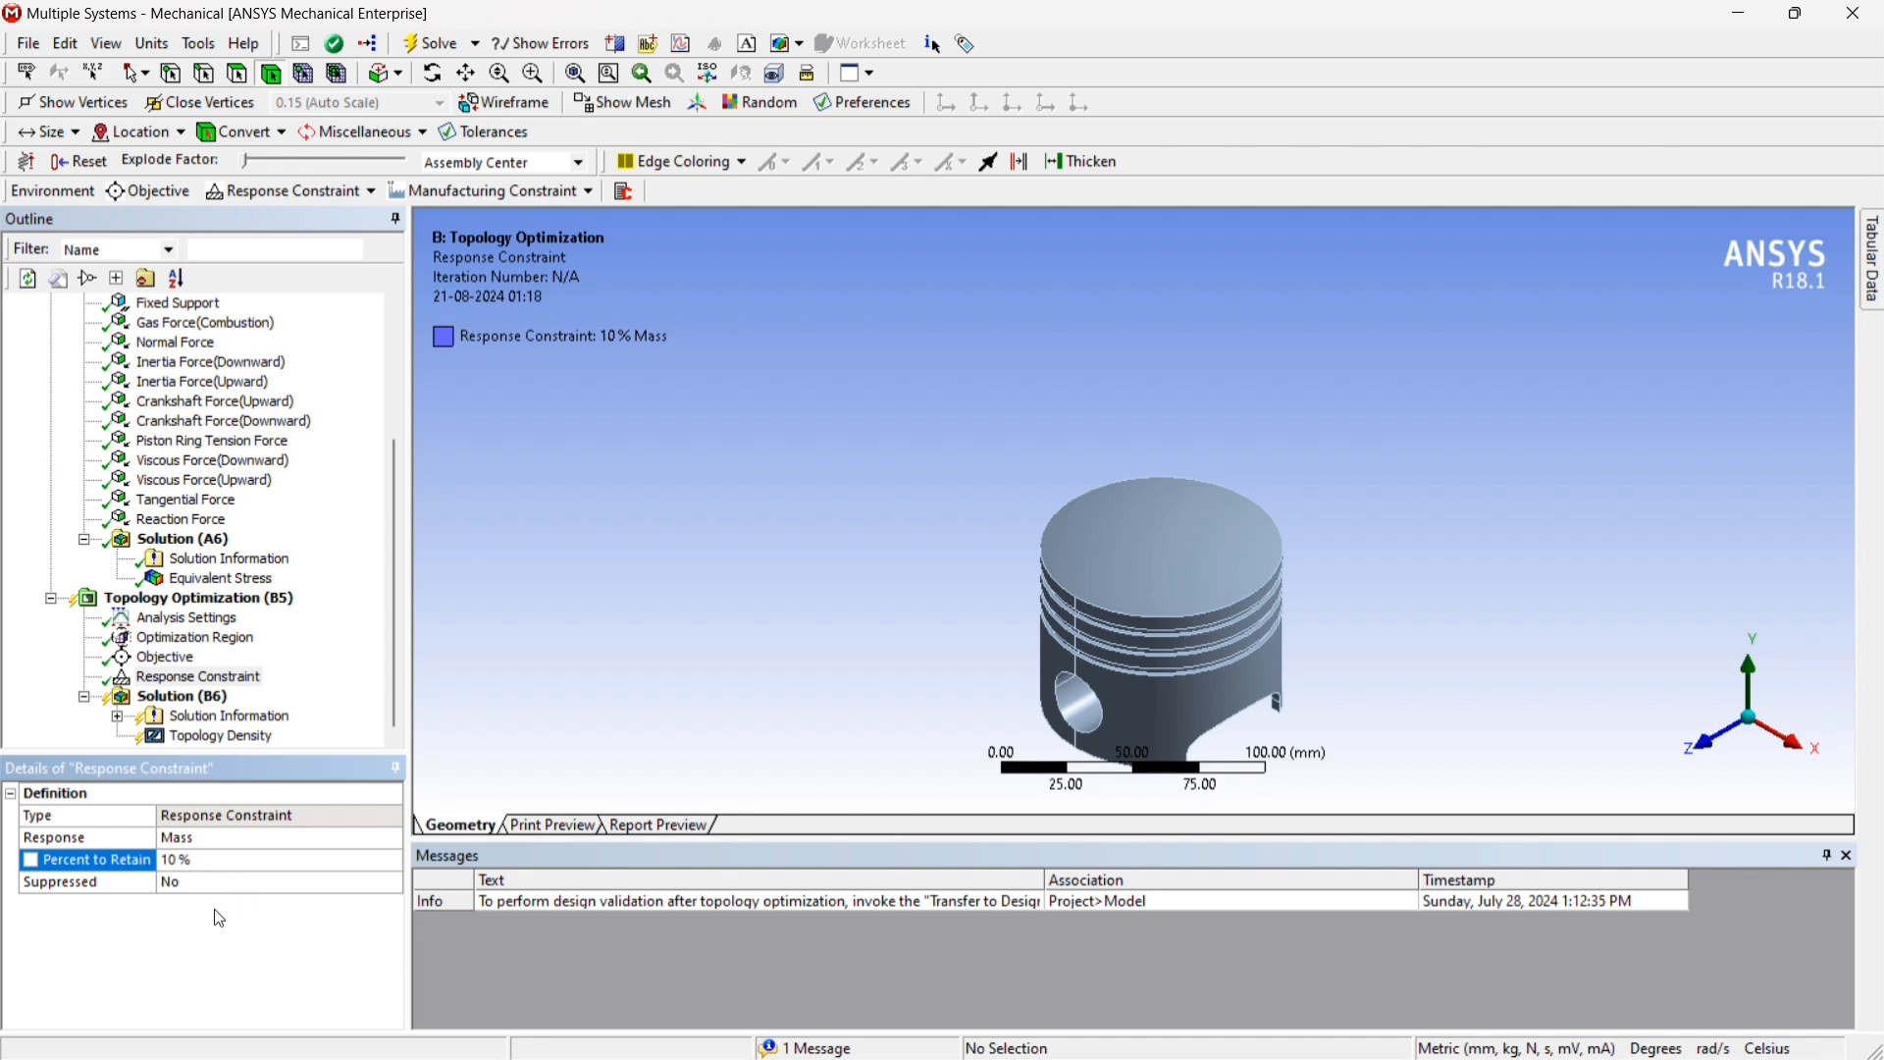
Check the Solution Information and Topology Density settings under the topology optimization's Solution
click(186, 699)
click(207, 717)
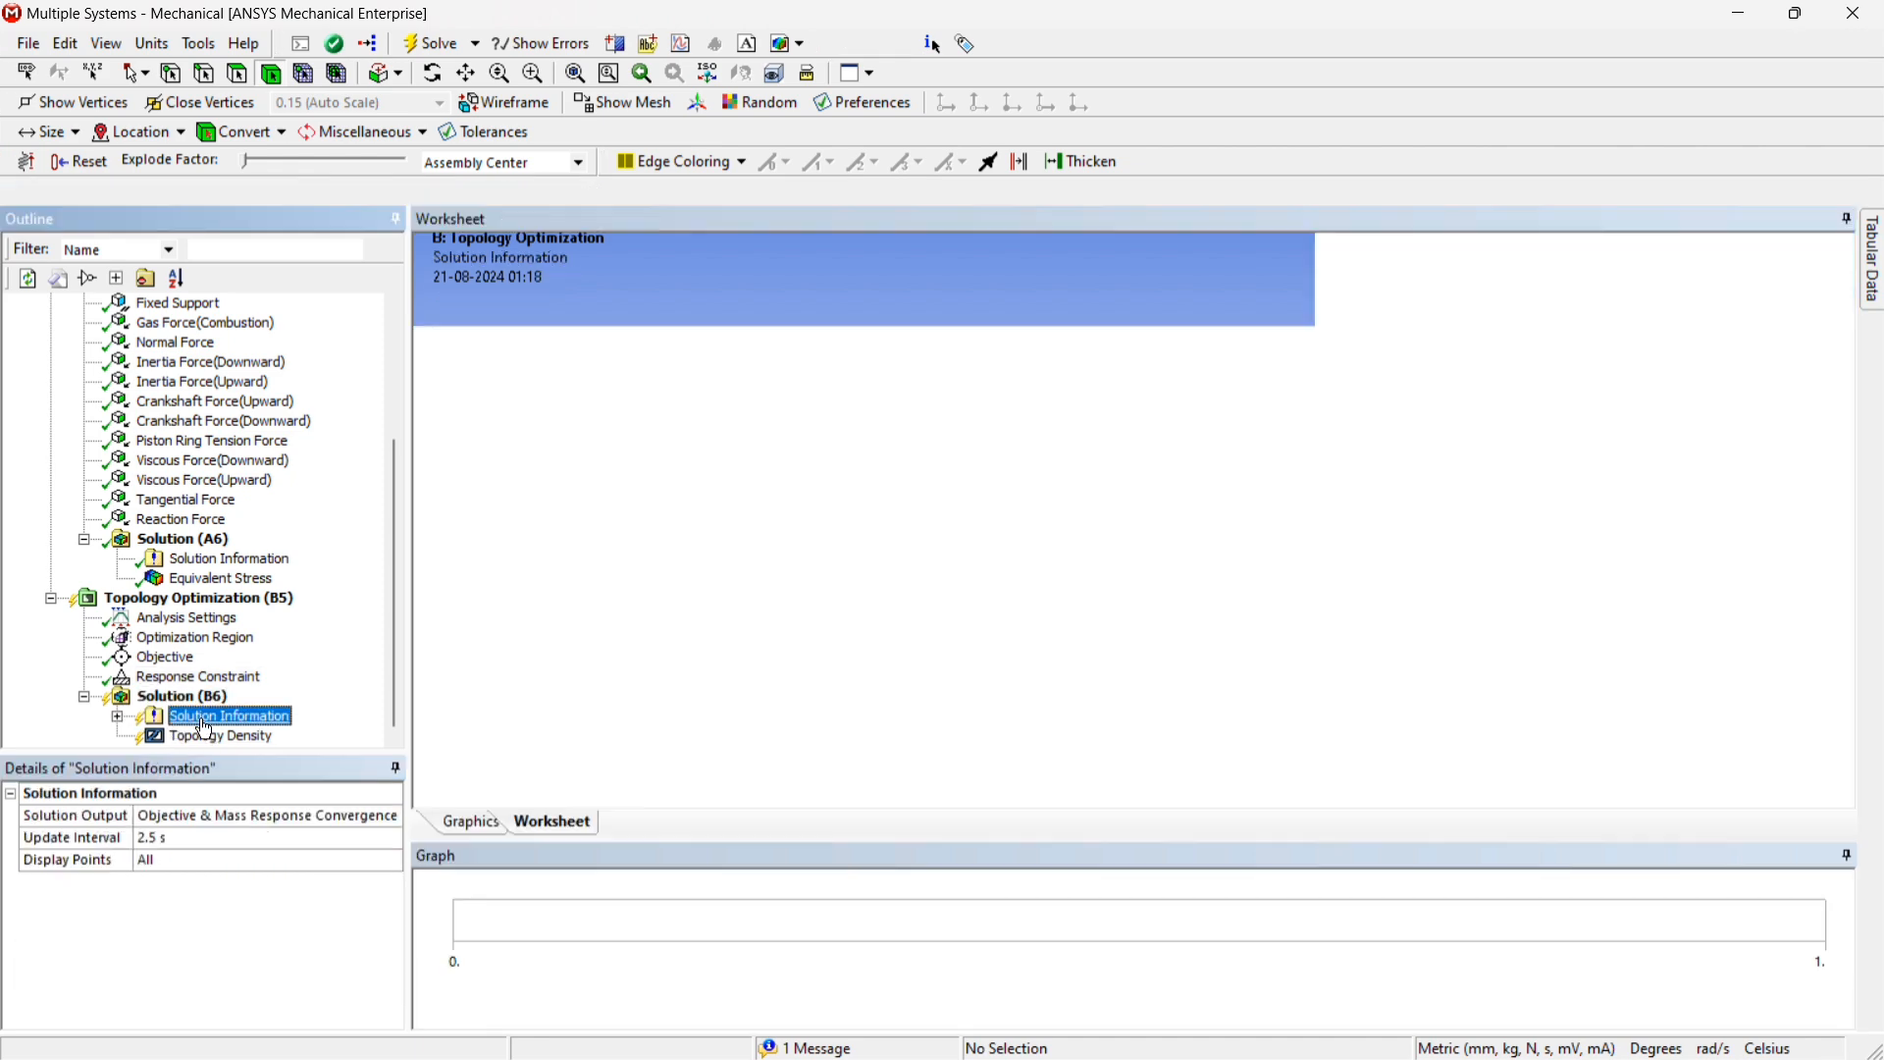
click(225, 738)
click(201, 718)
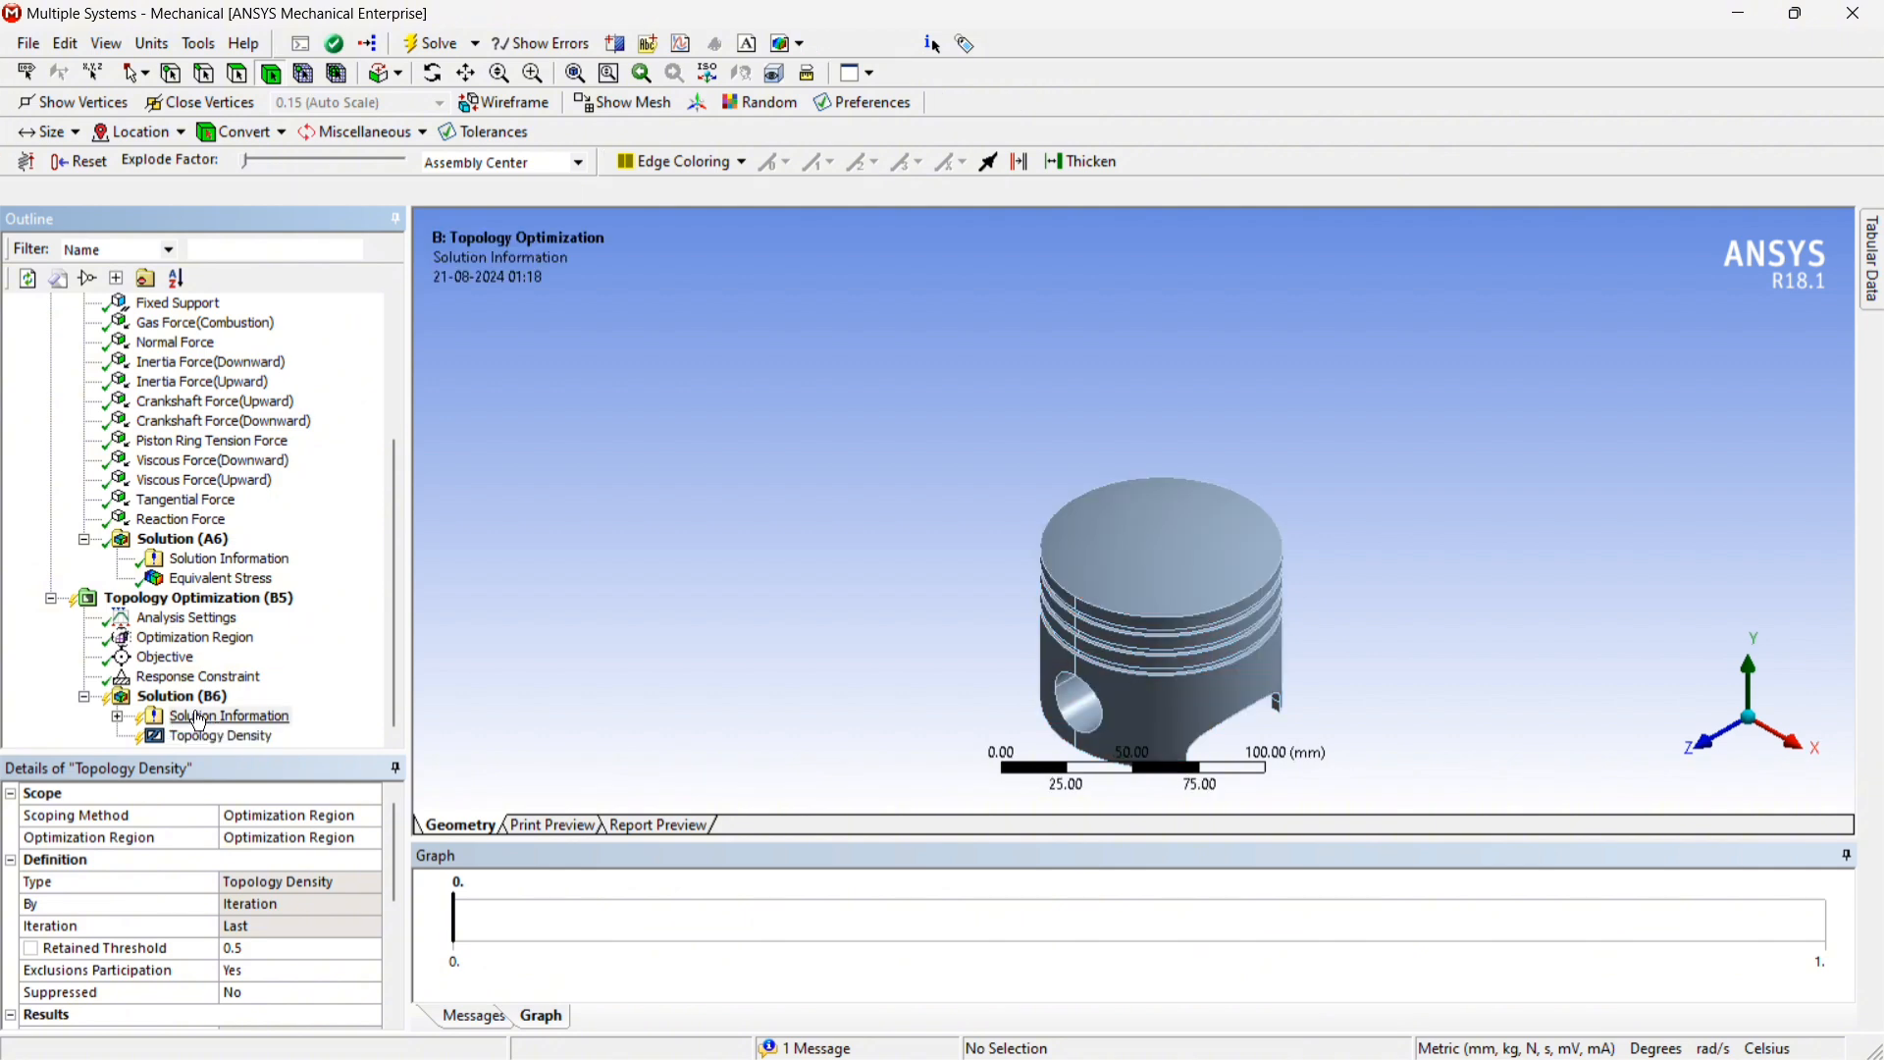
right_click(201, 722)
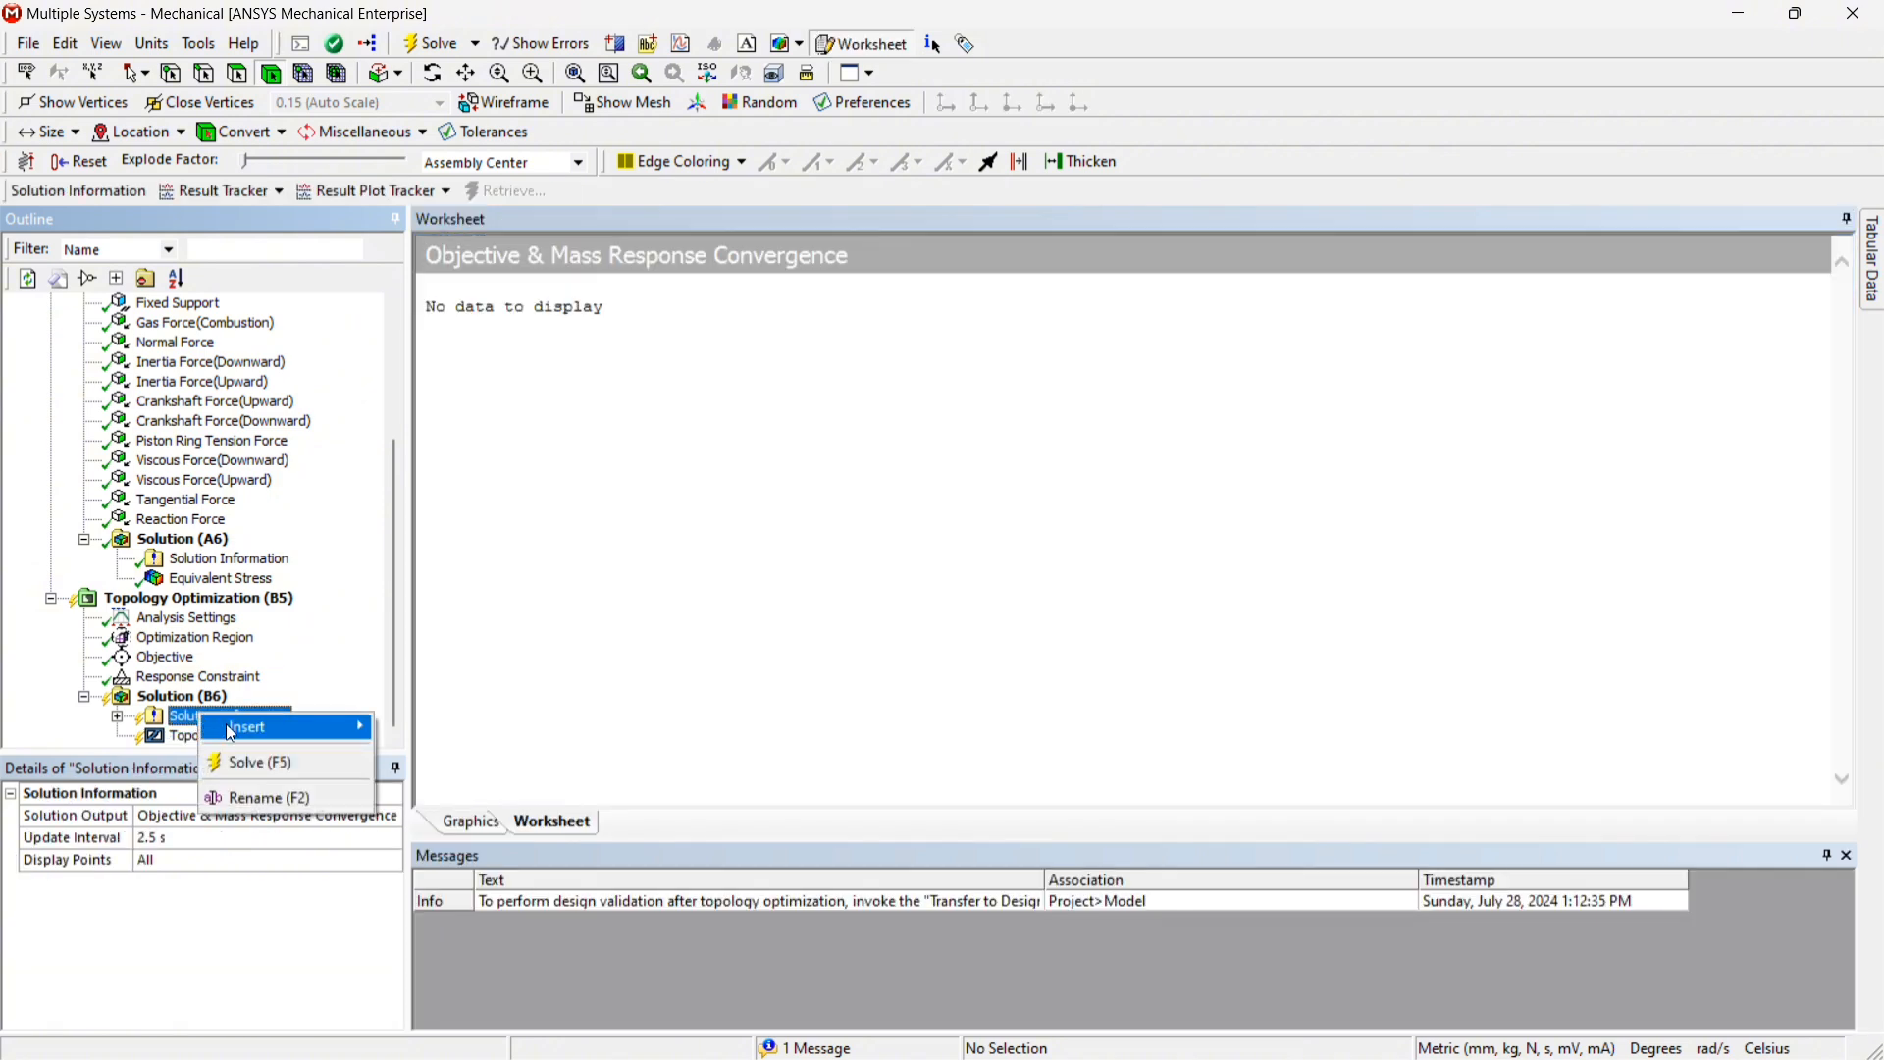
mouse_move(231, 731)
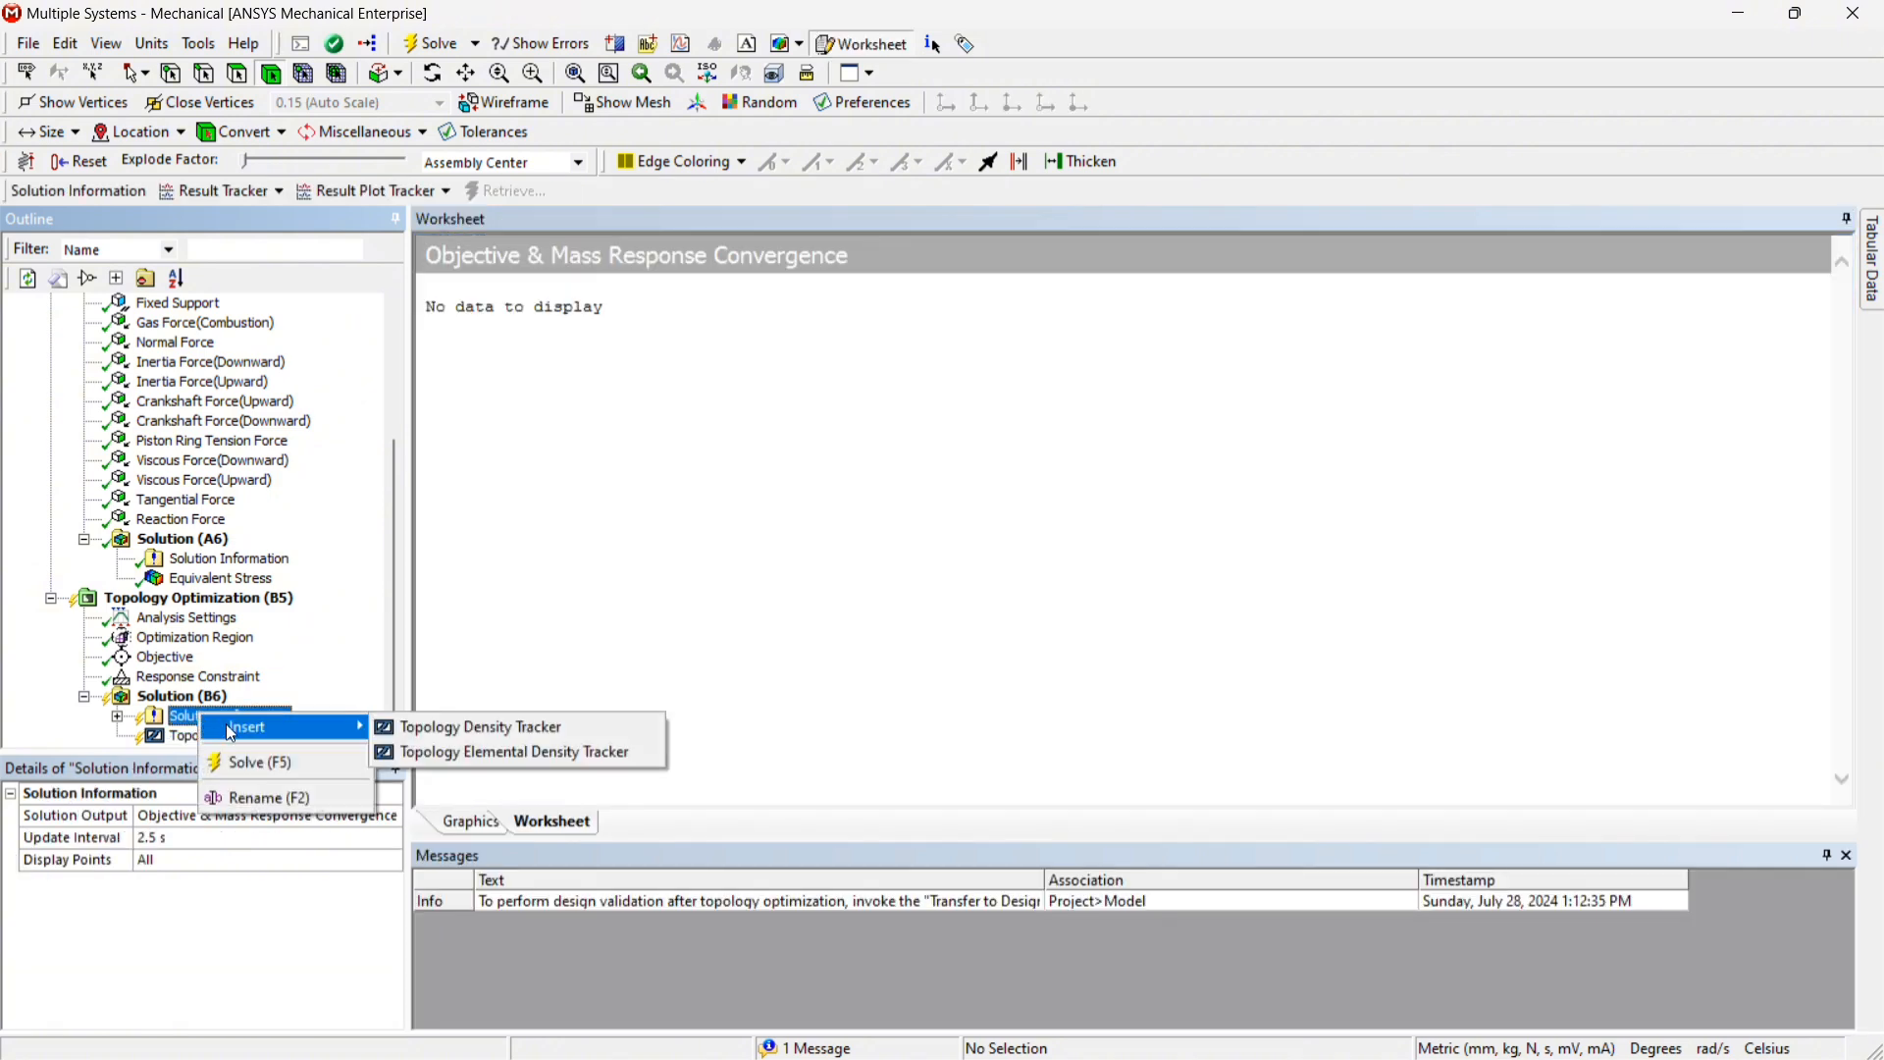
click(464, 727)
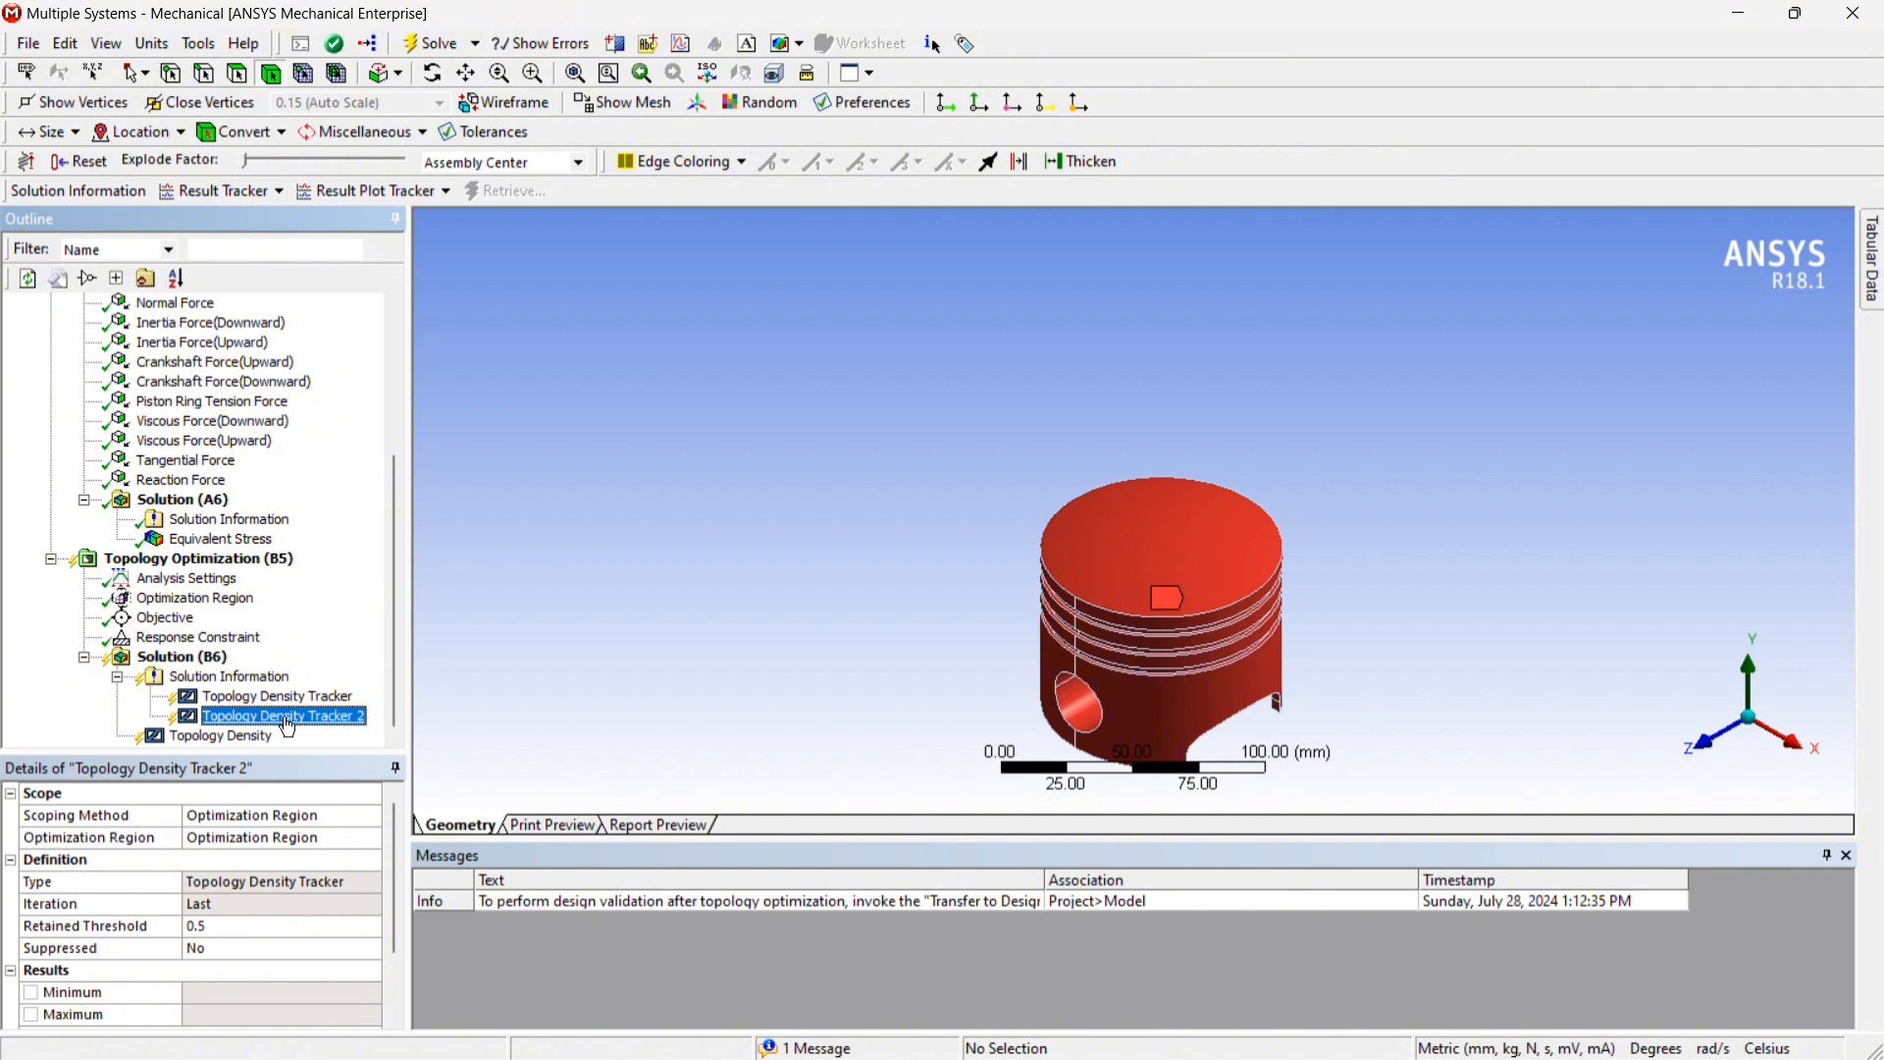
key(Delete)
click(924, 636)
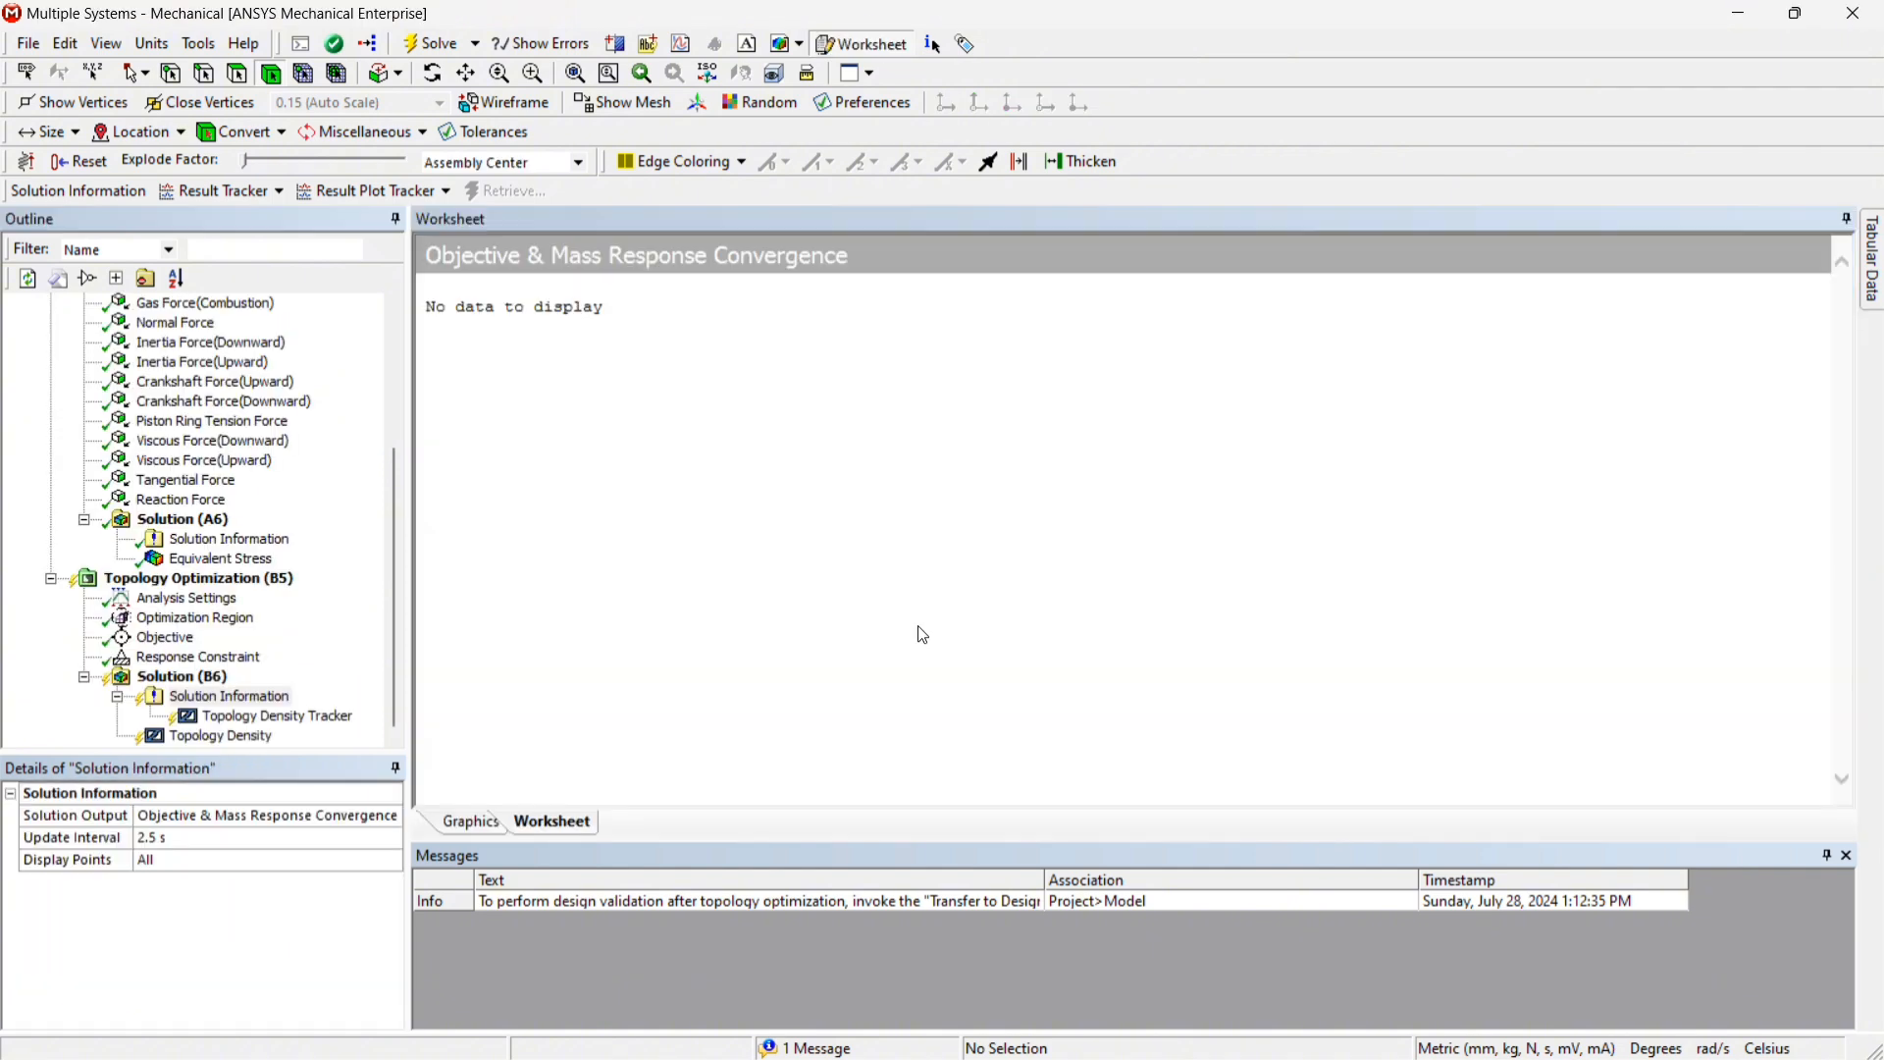
click(168, 982)
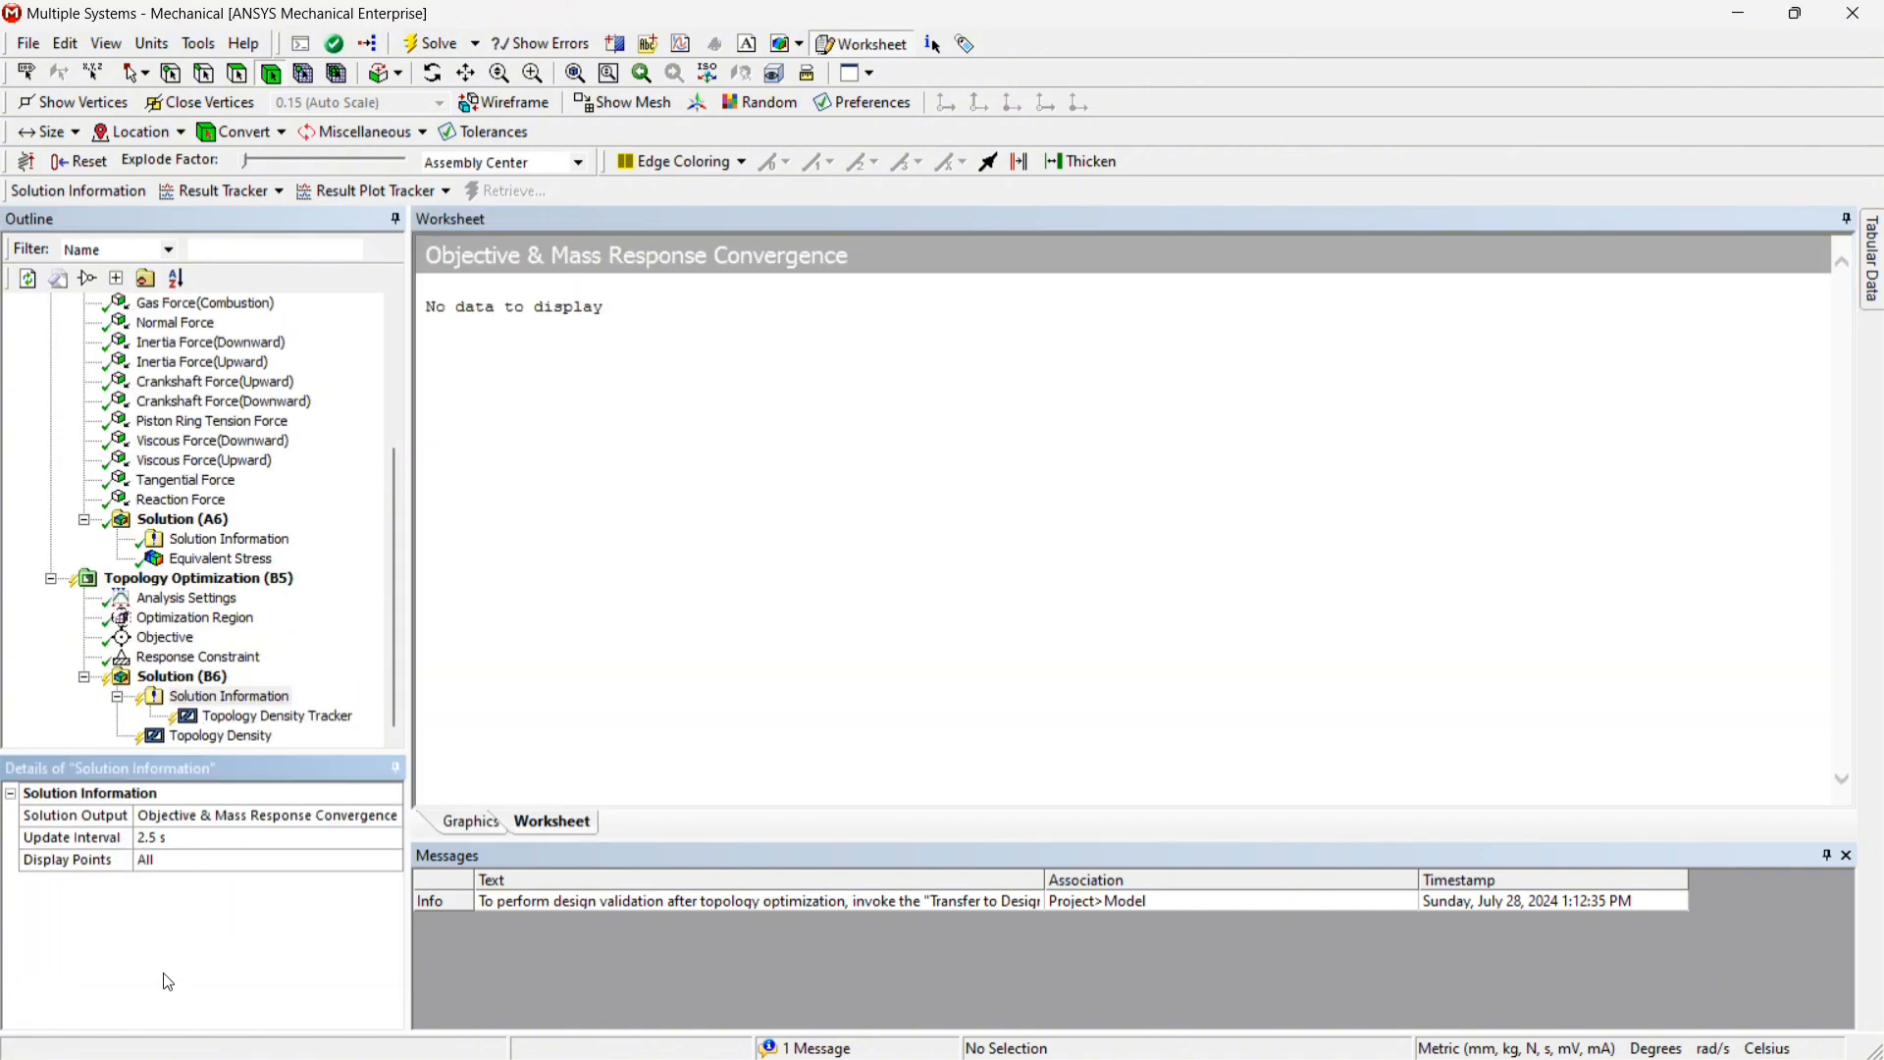
Solve the topology optimization's Solution
click(162, 677)
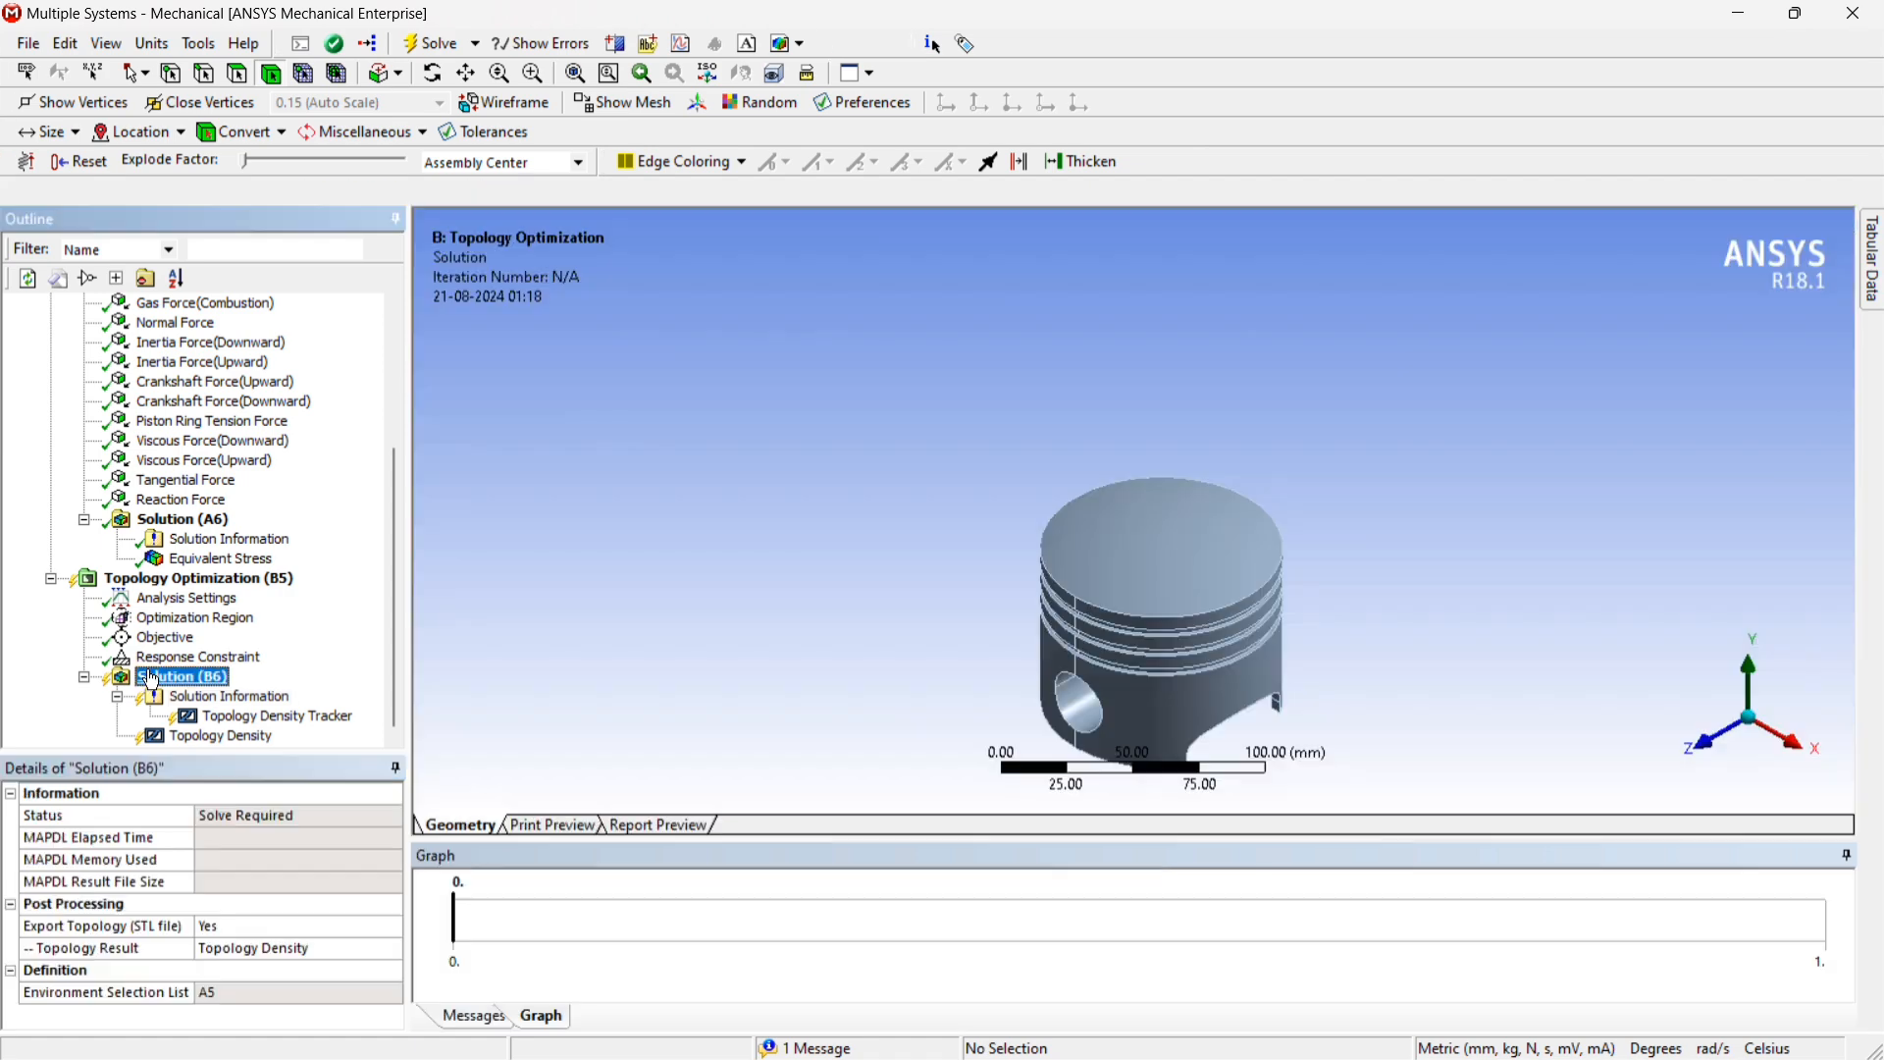
right_click(147, 677)
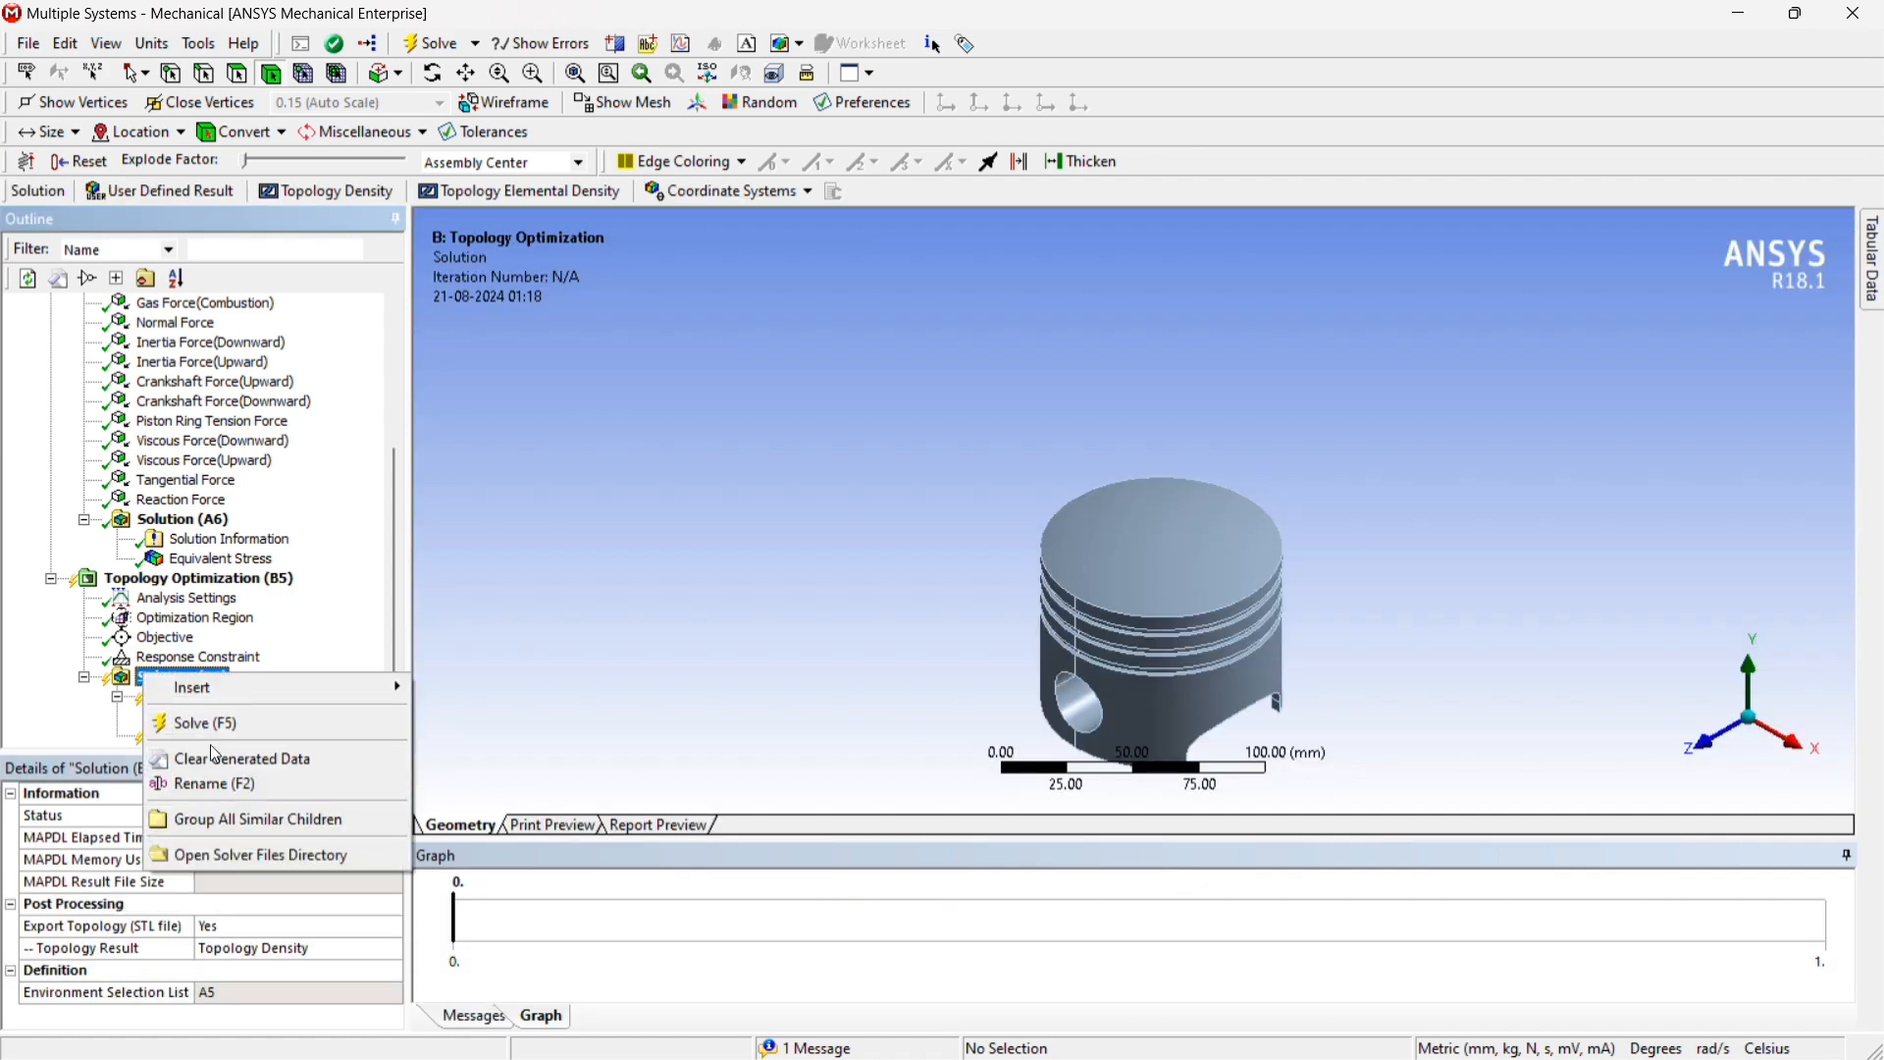
click(222, 724)
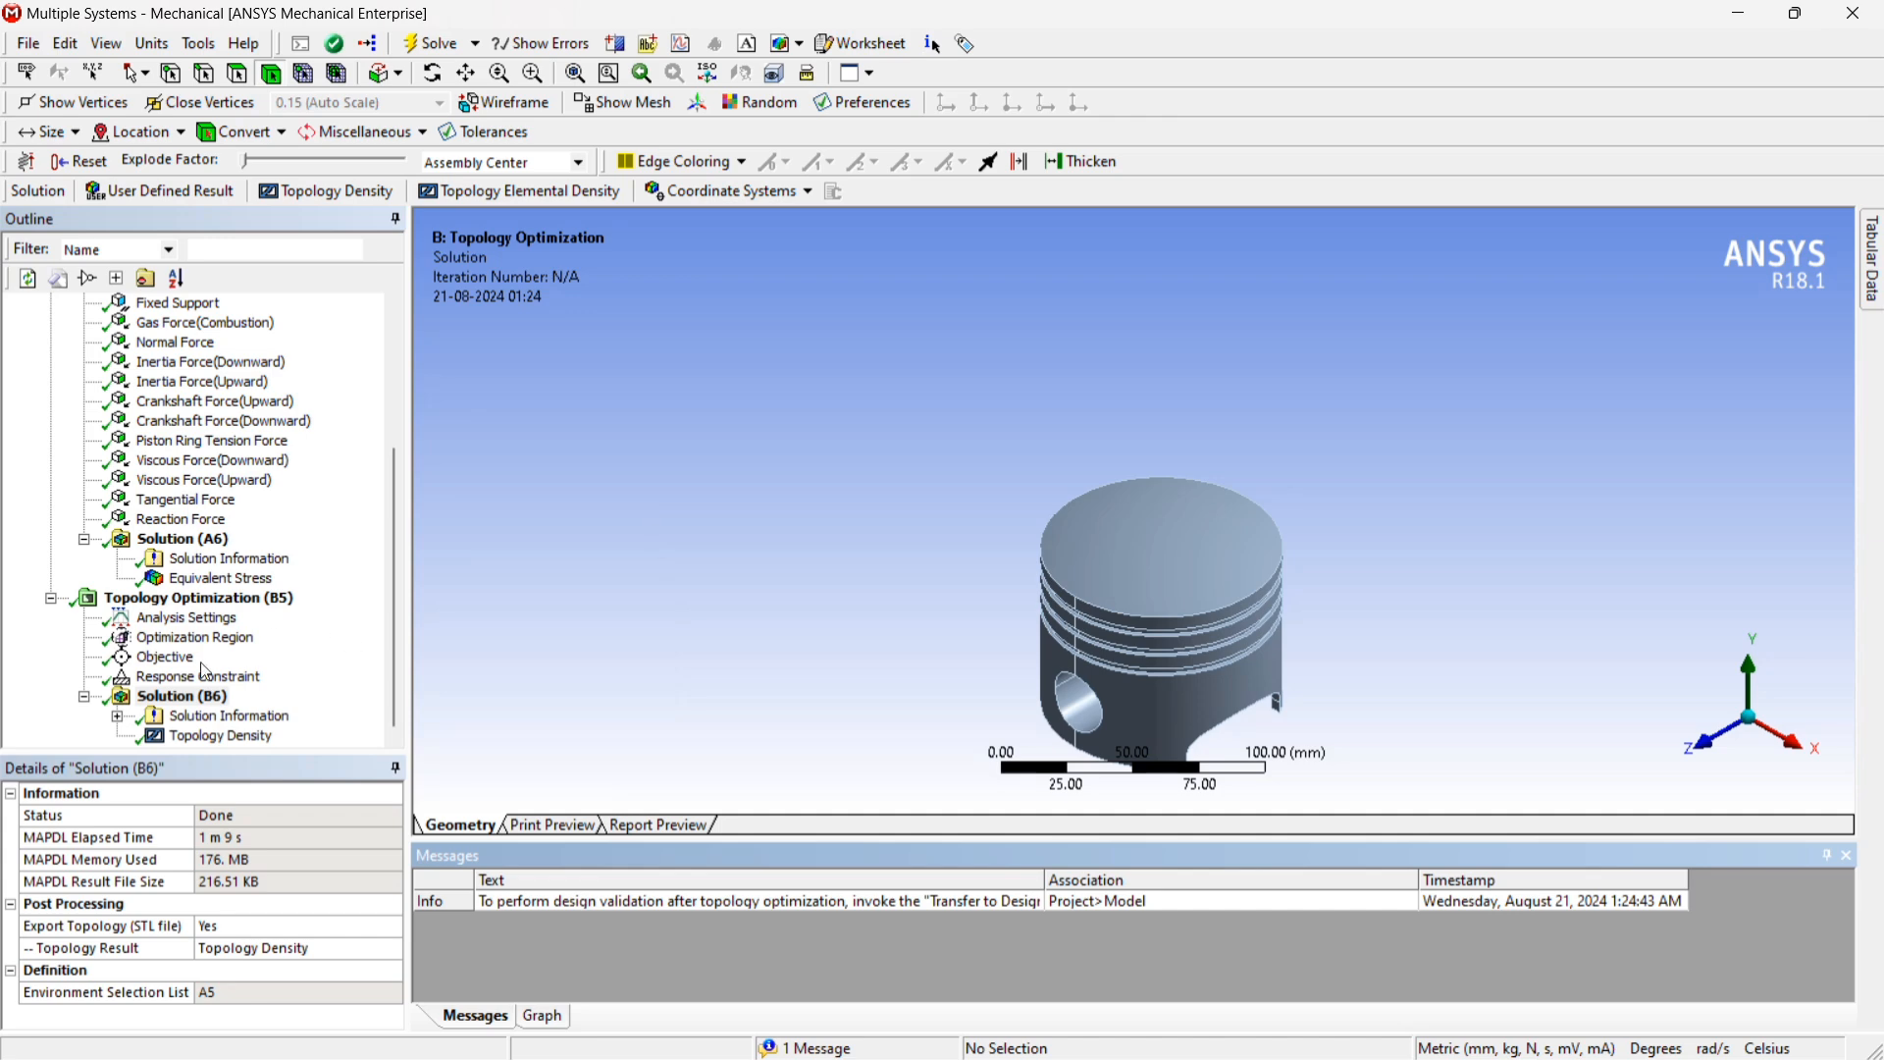
Examine the Topology Density and Topology Density Tracker results on the piston's crown and underside, and play the density animation
click(211, 739)
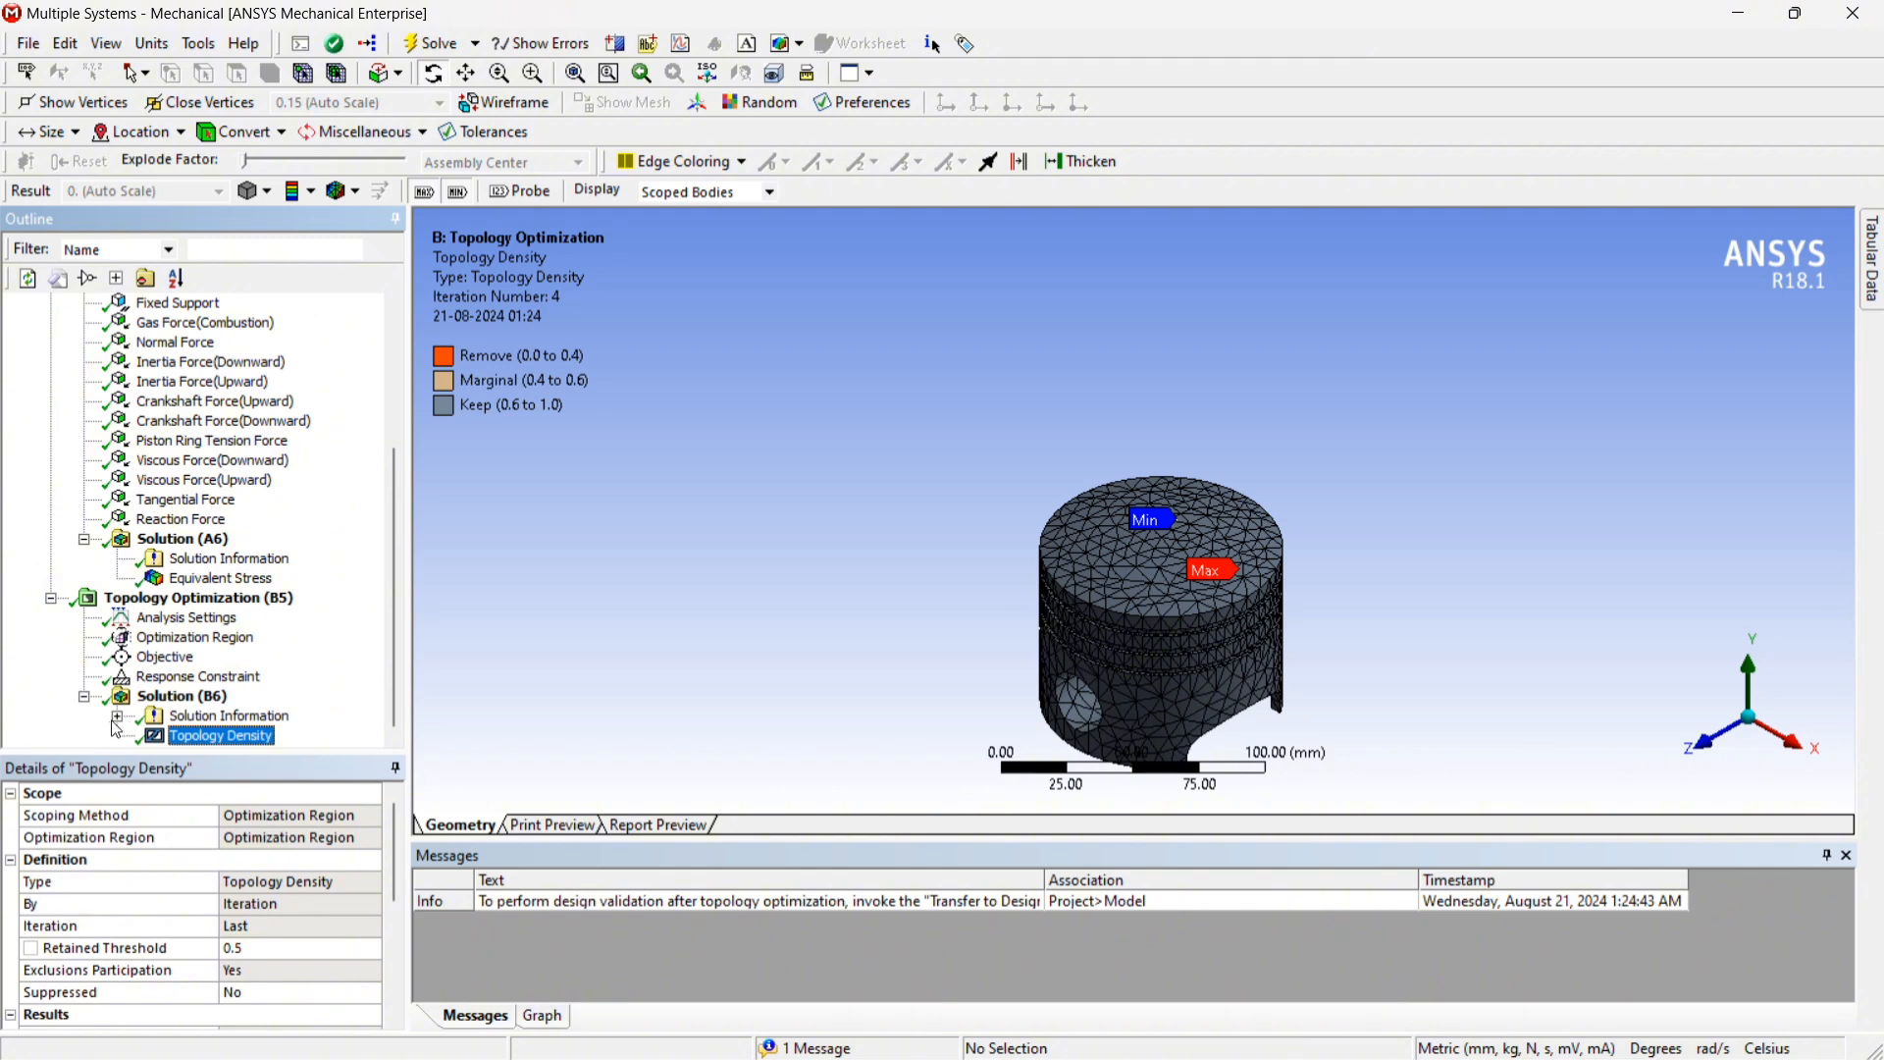
click(117, 717)
click(251, 739)
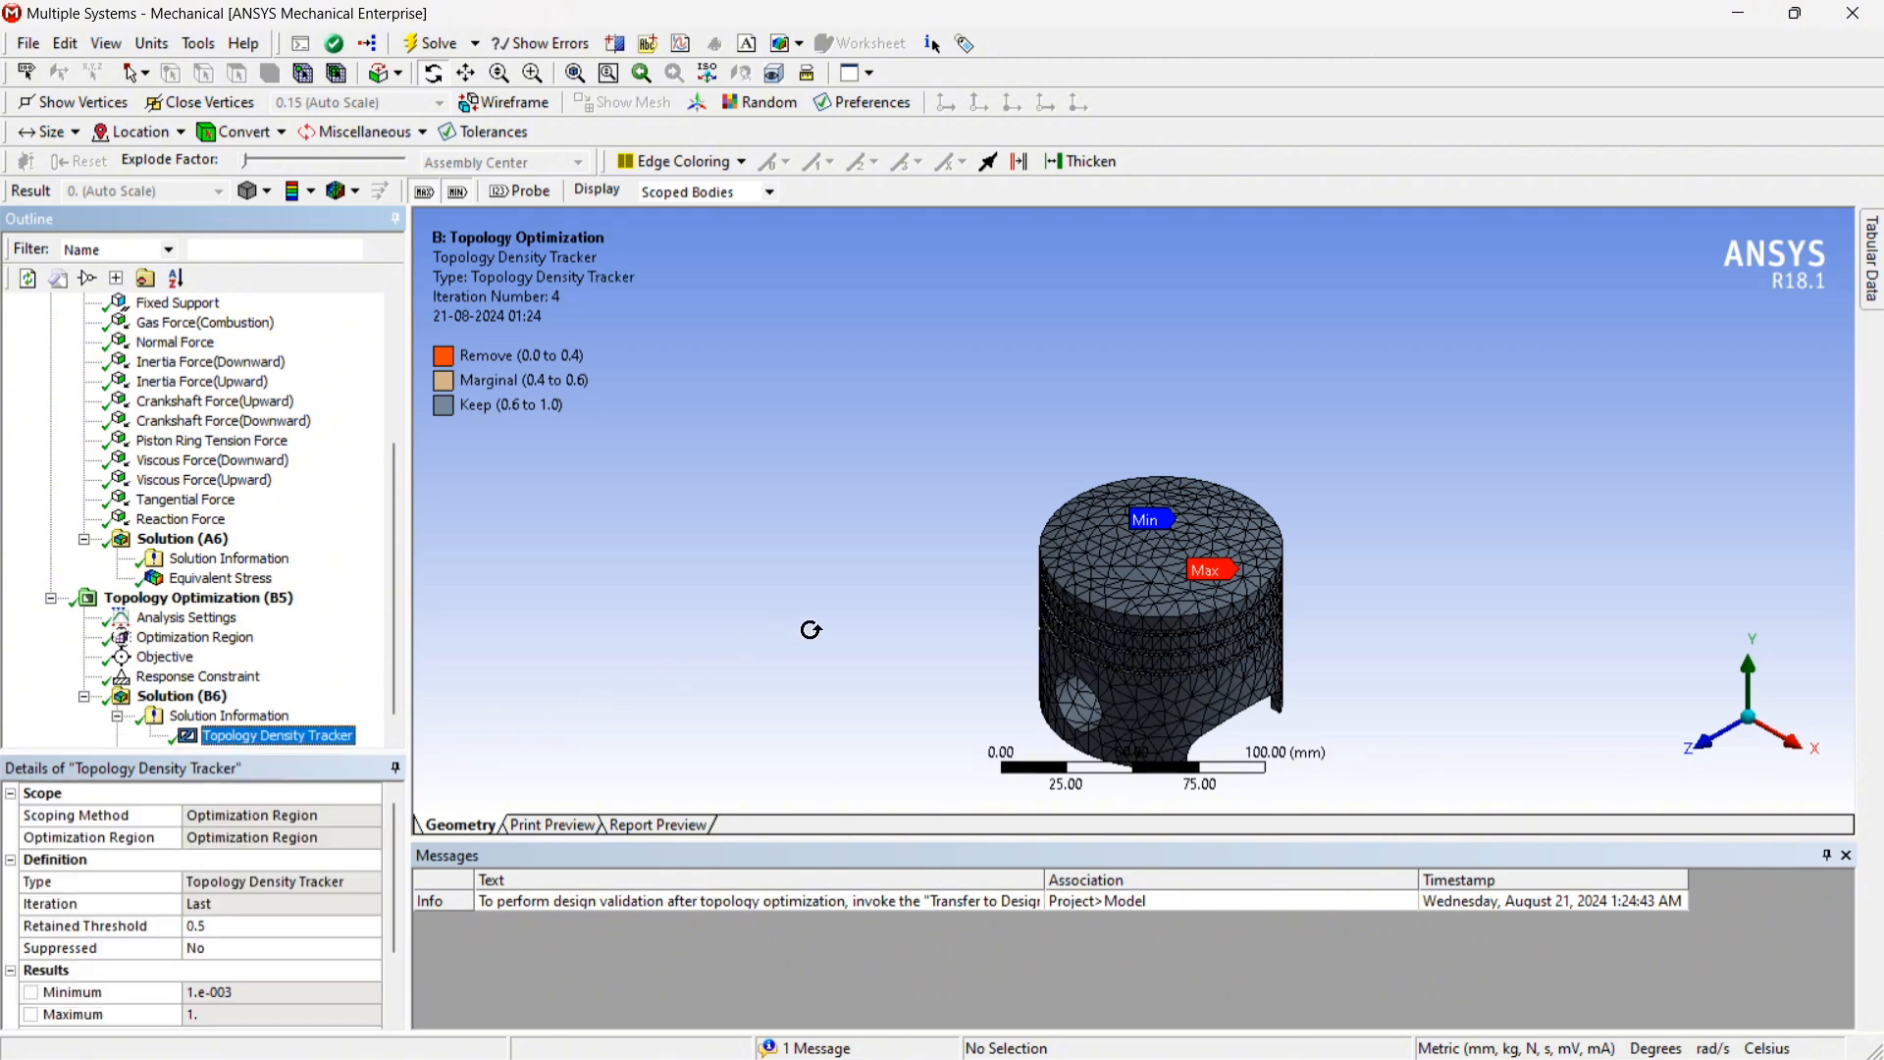
middle_drag(854, 603, 1404, 520)
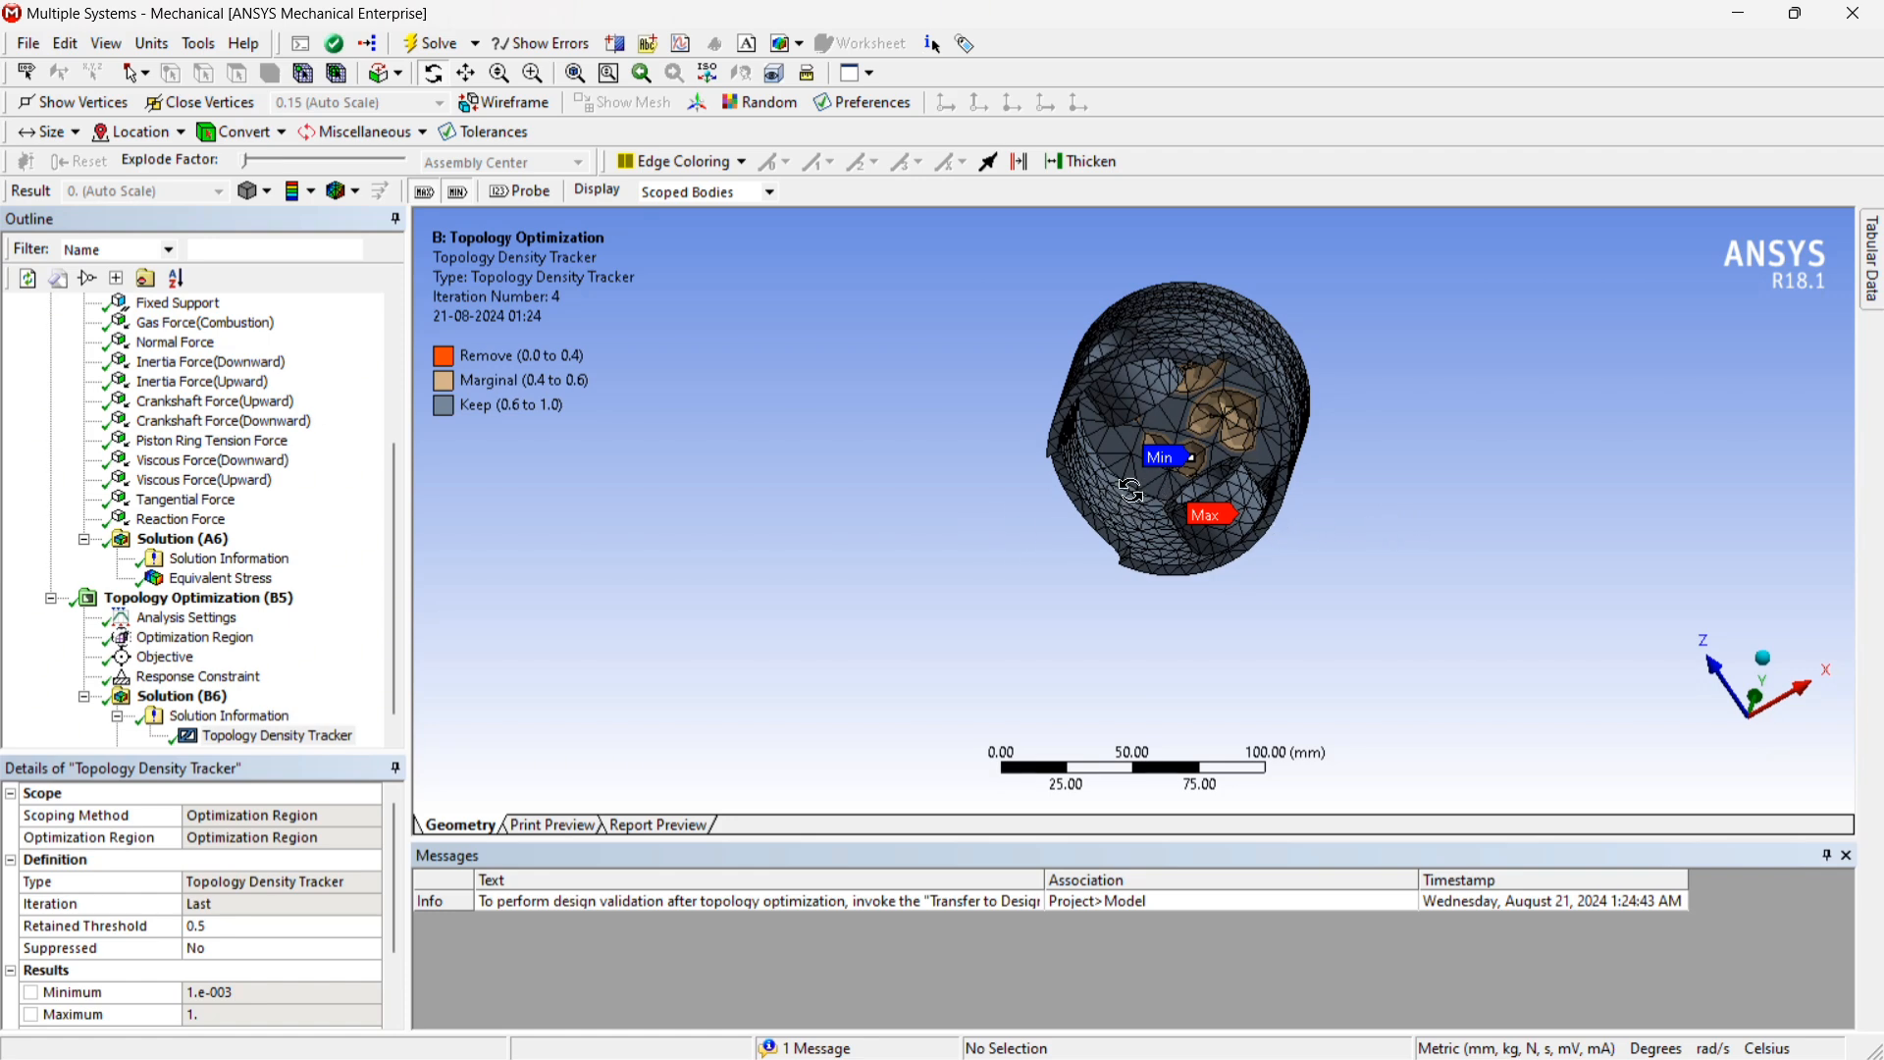
drag(1402, 522, 1477, 488)
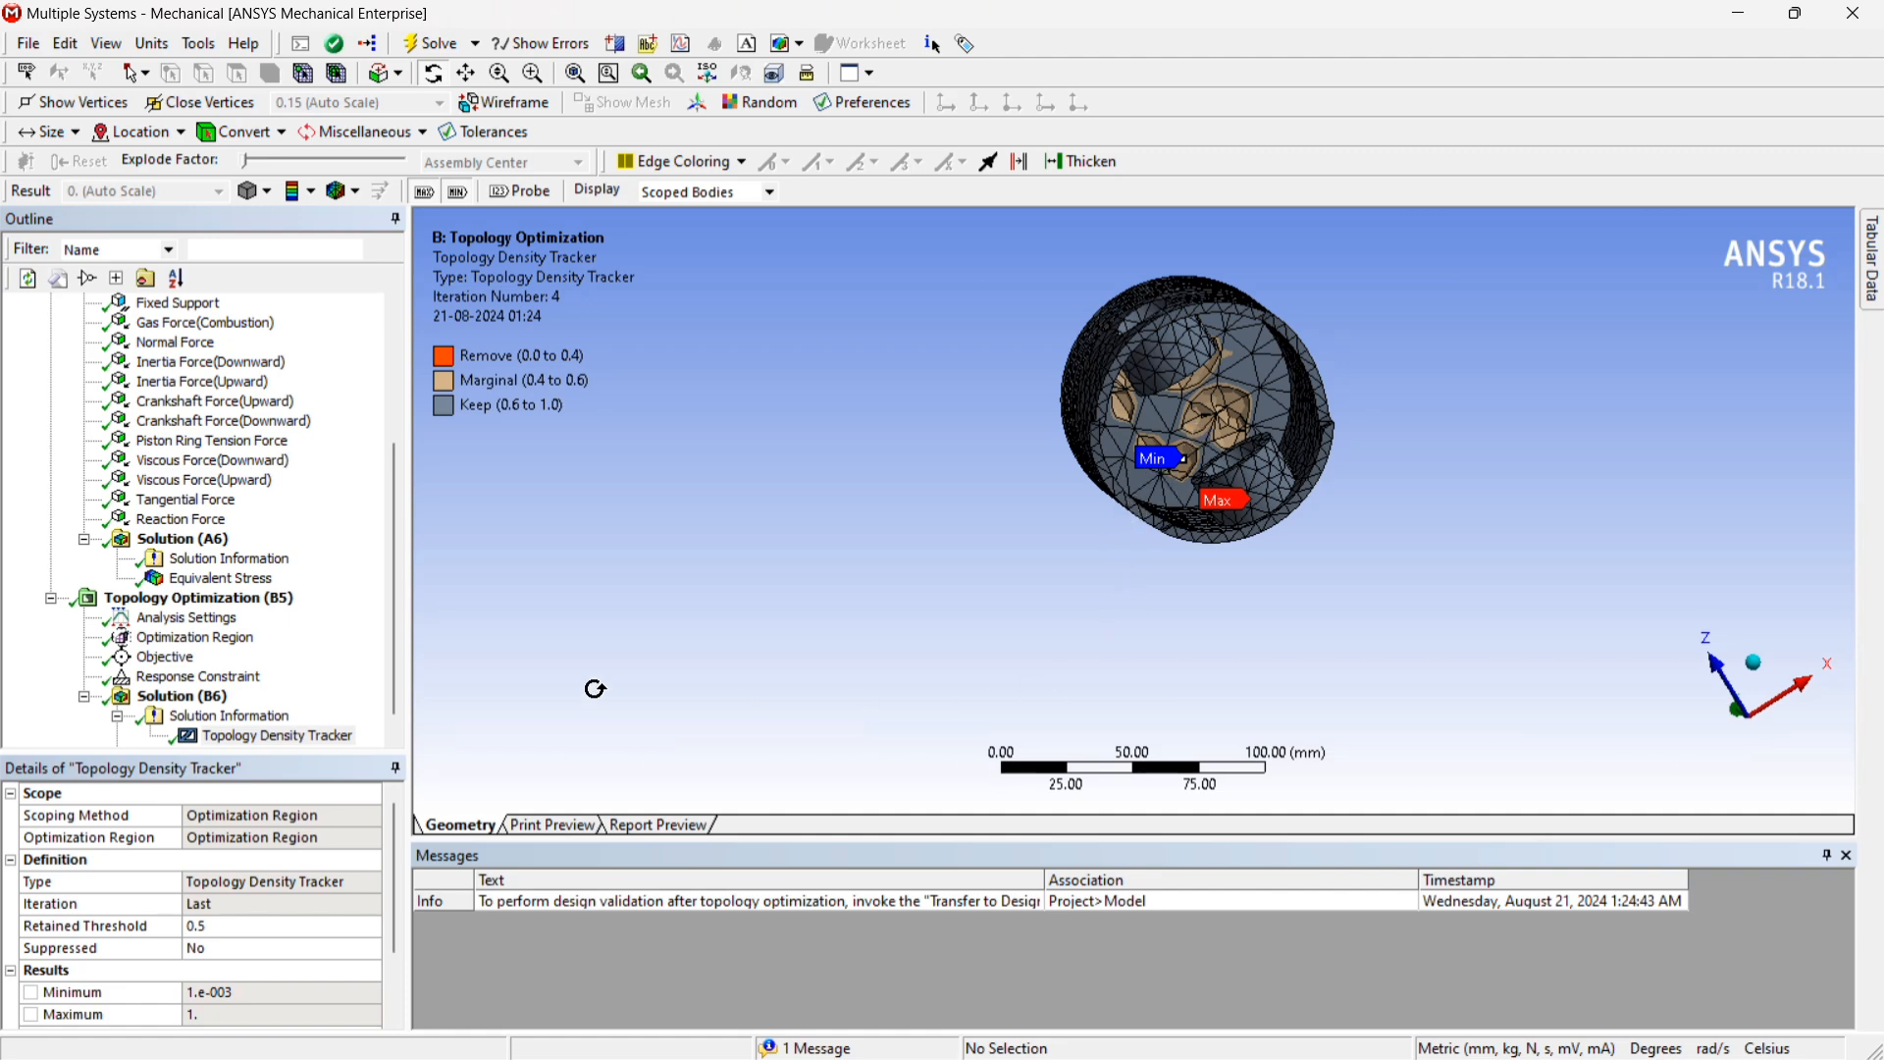
scroll(292, 731, down, 1)
click(221, 746)
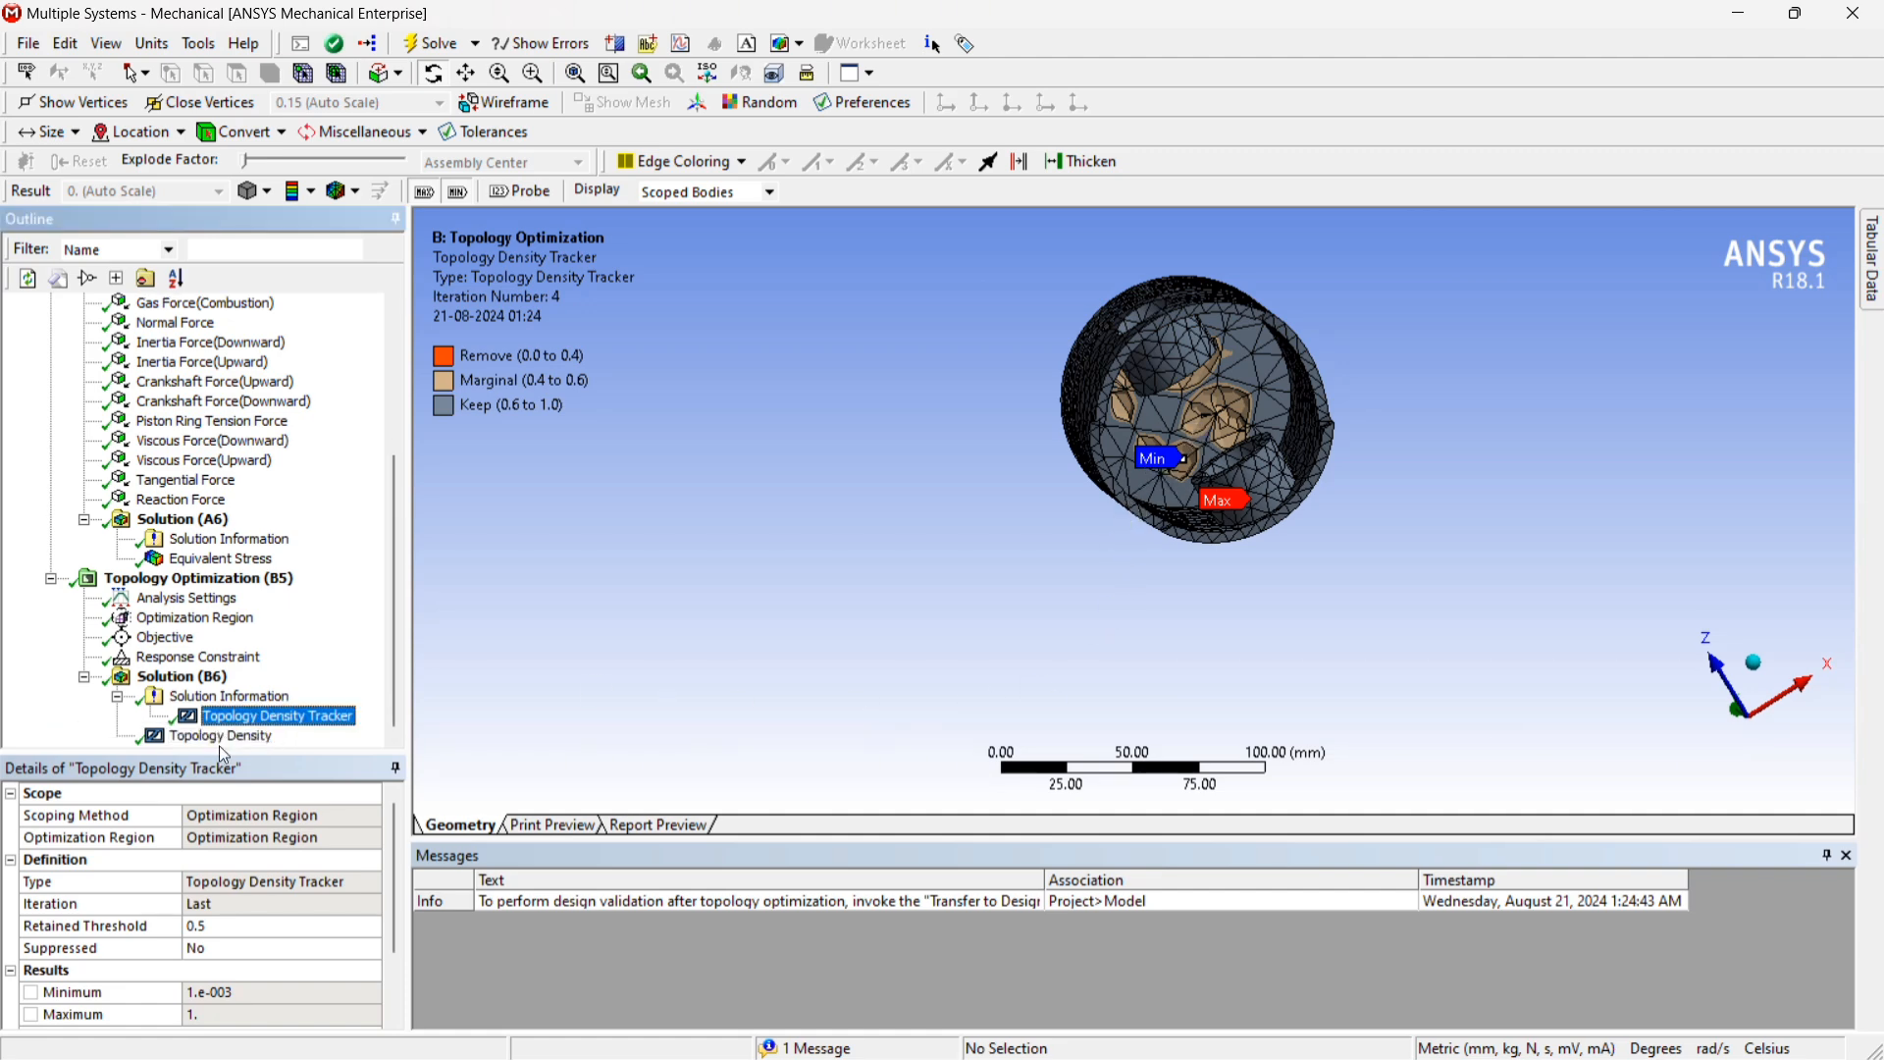
click(221, 738)
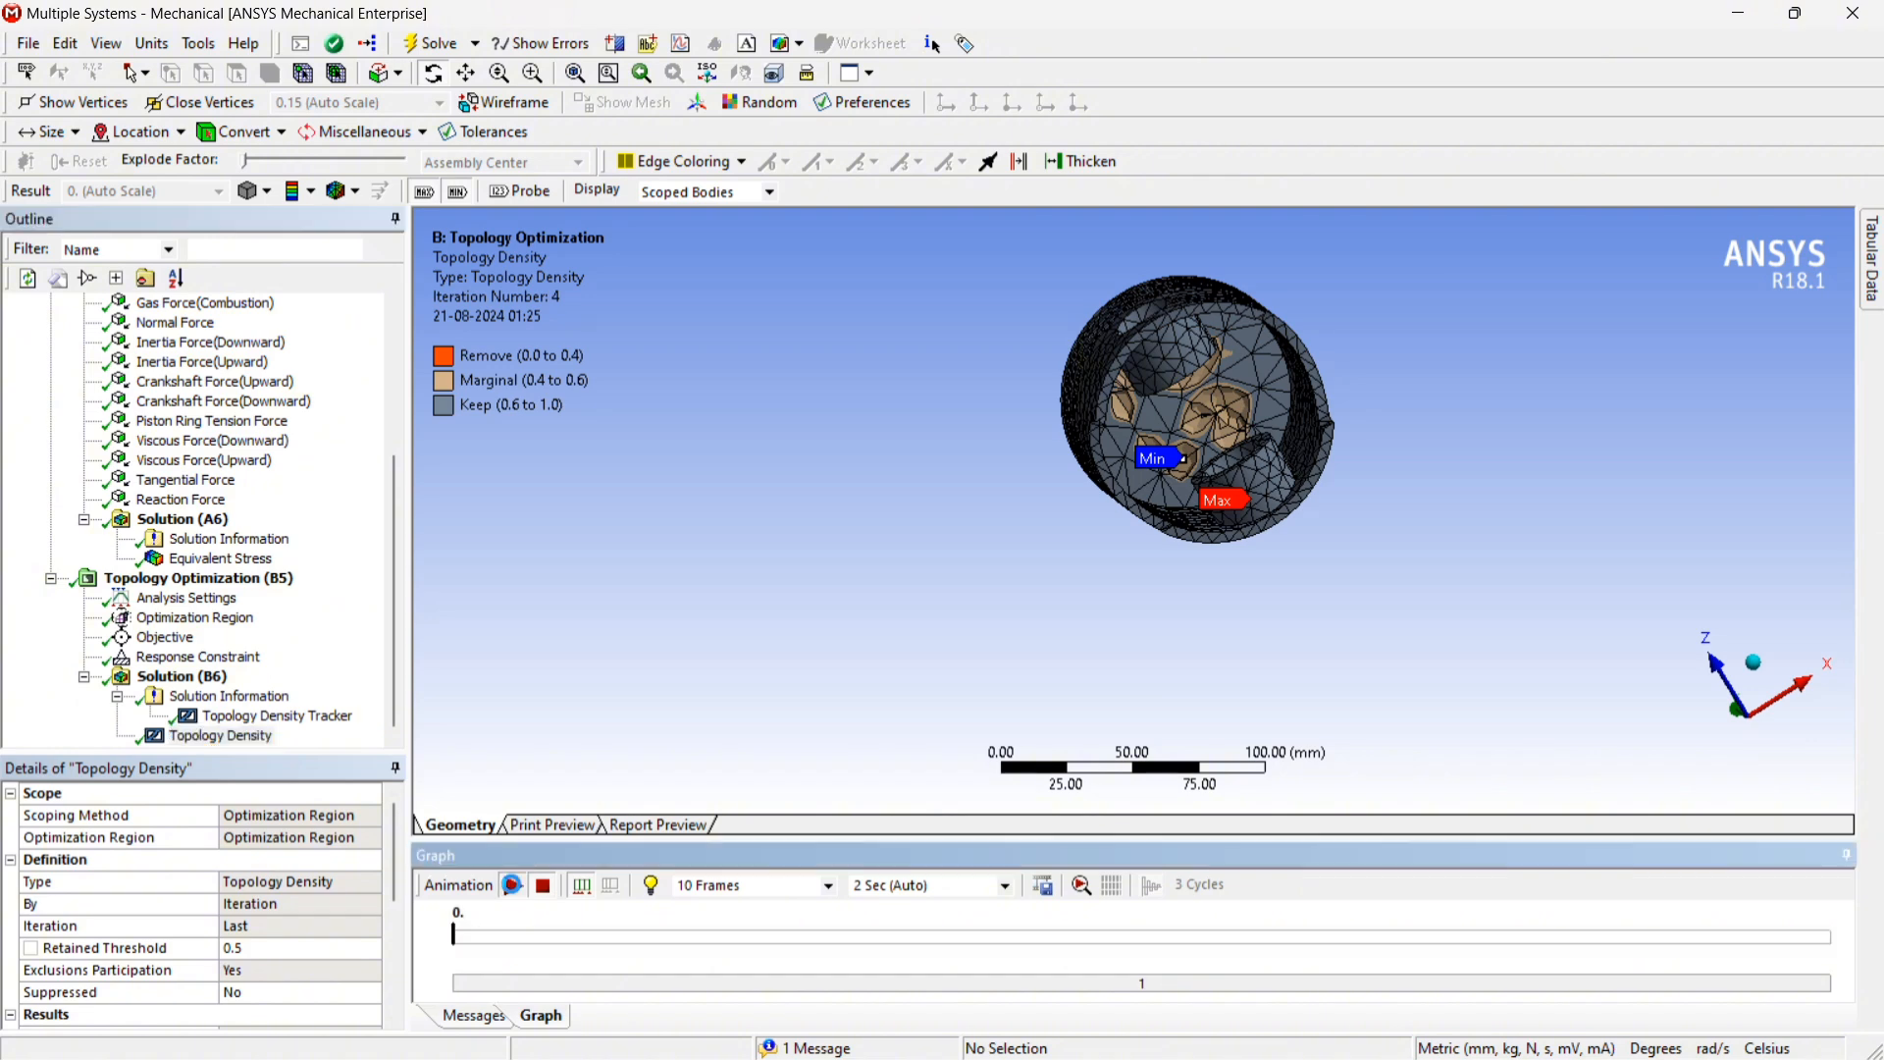
click(511, 886)
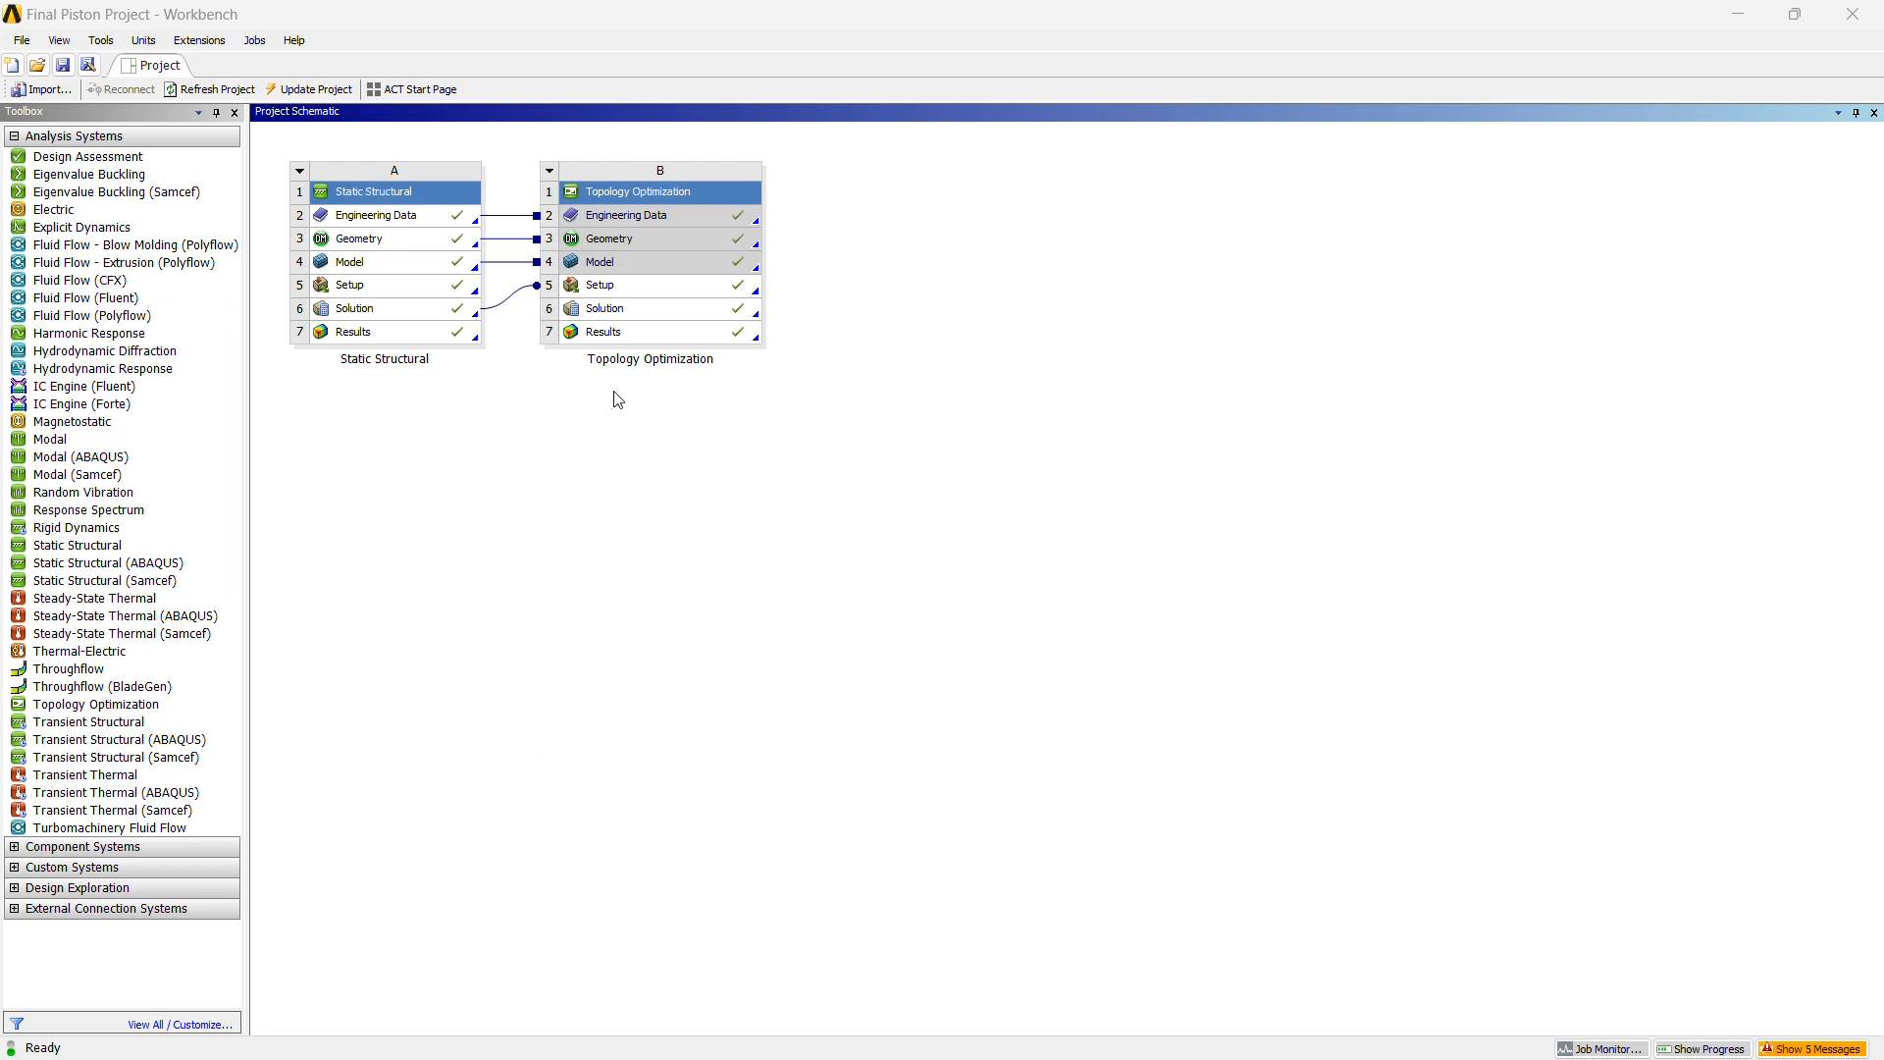
Transfer the Topology Optimization Results to a design validation system
click(660, 341)
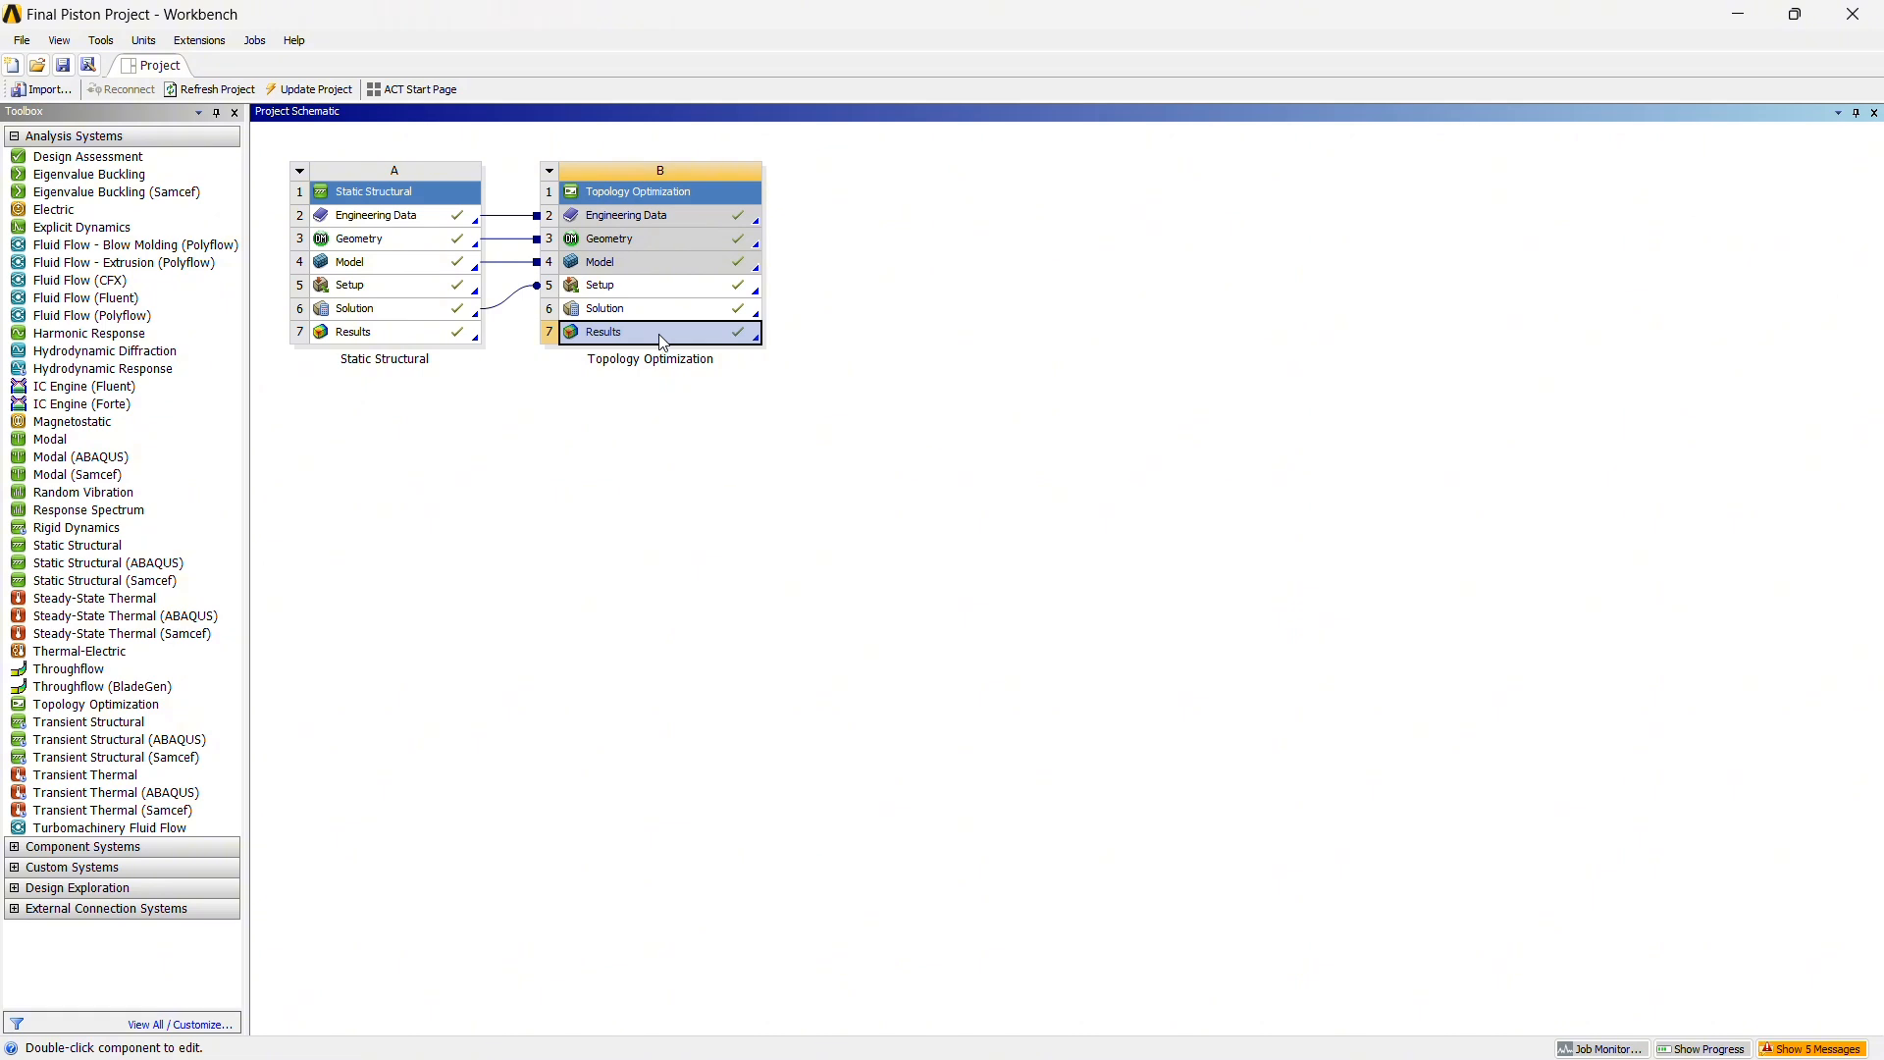
right_click(662, 342)
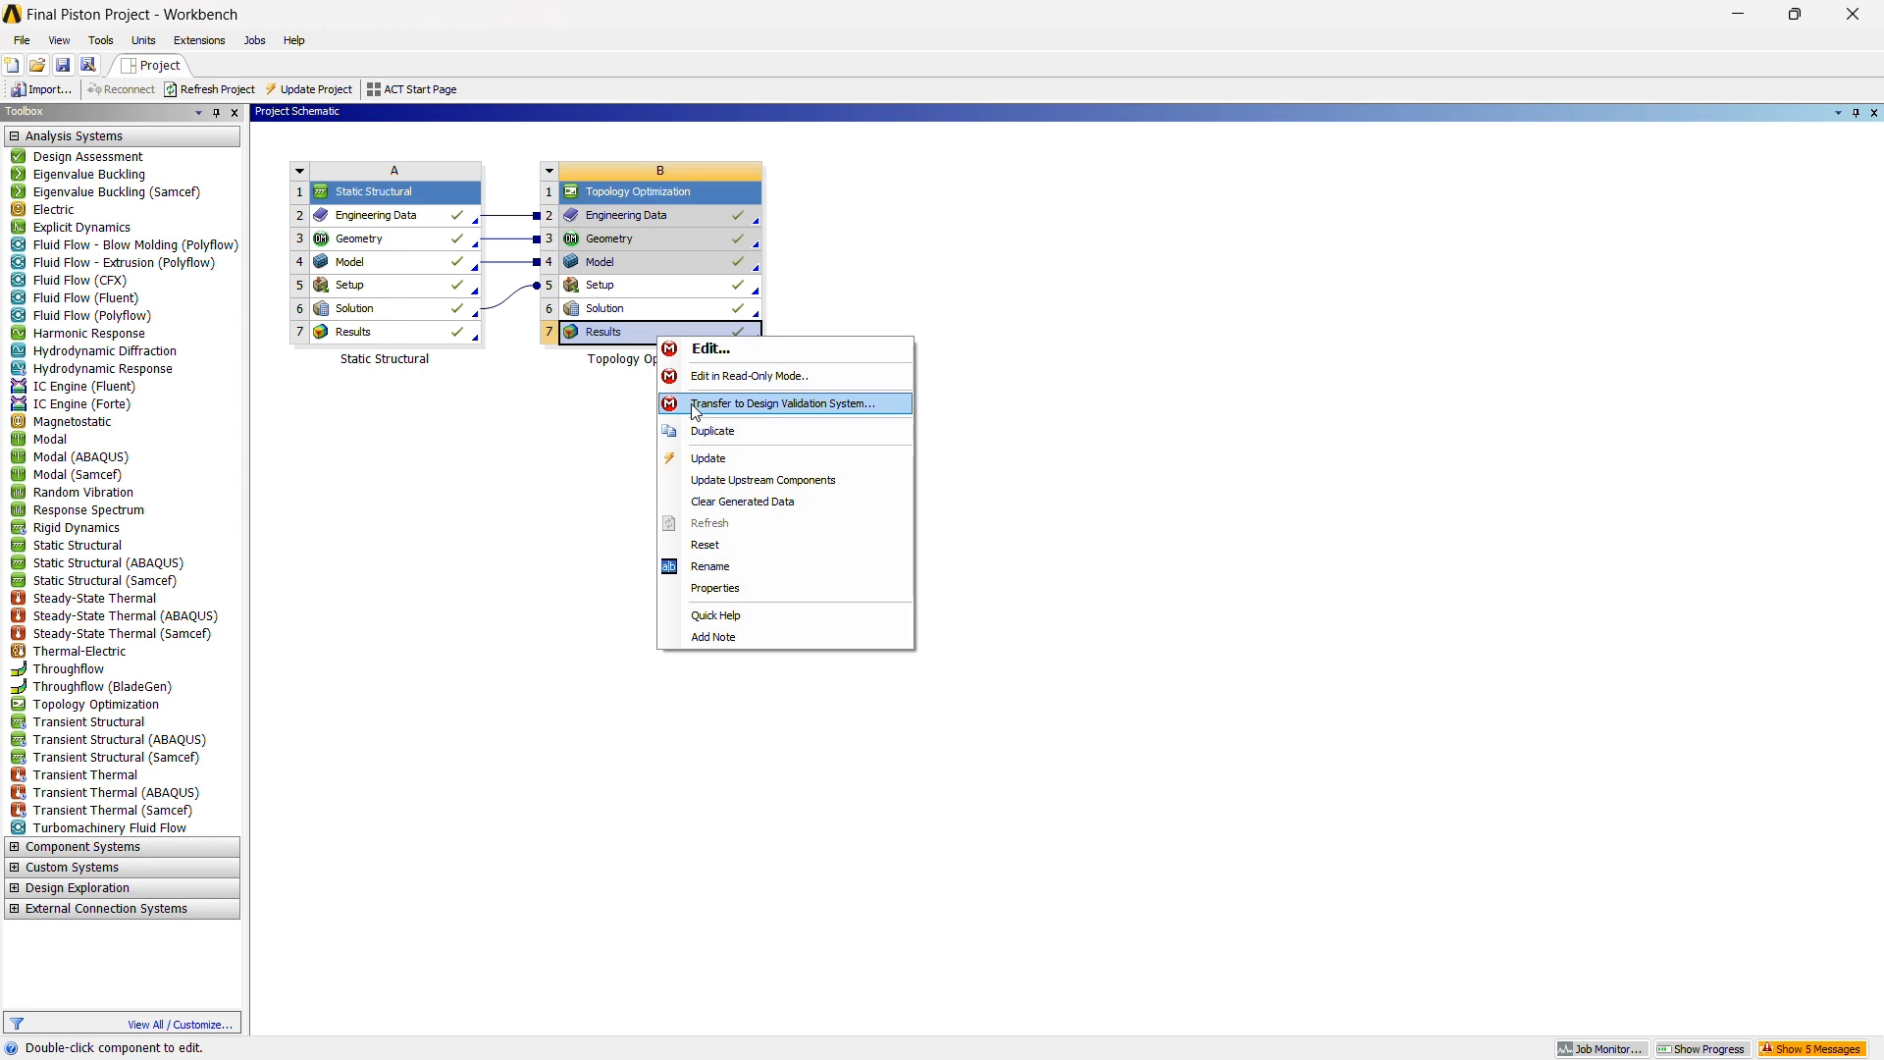
click(832, 412)
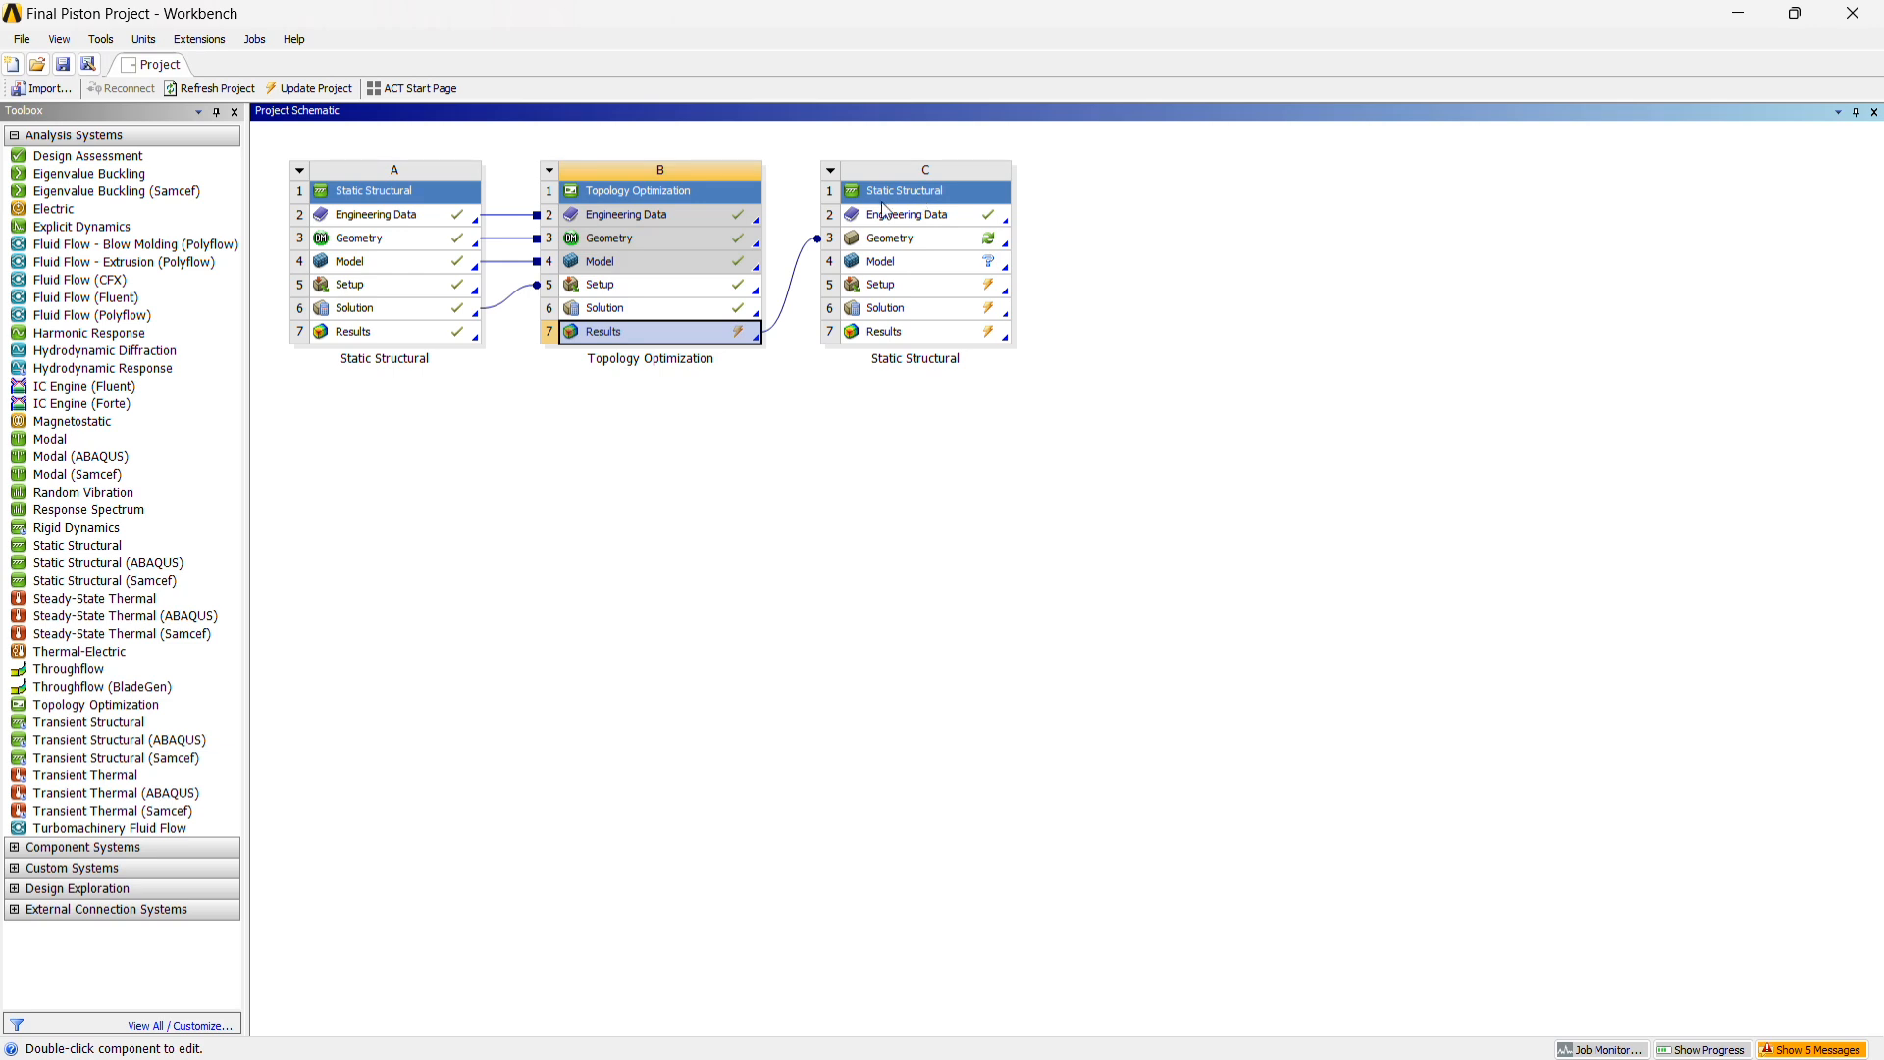
Update the Geometry of the new Static Structural validation system and open its Model for editing
click(940, 246)
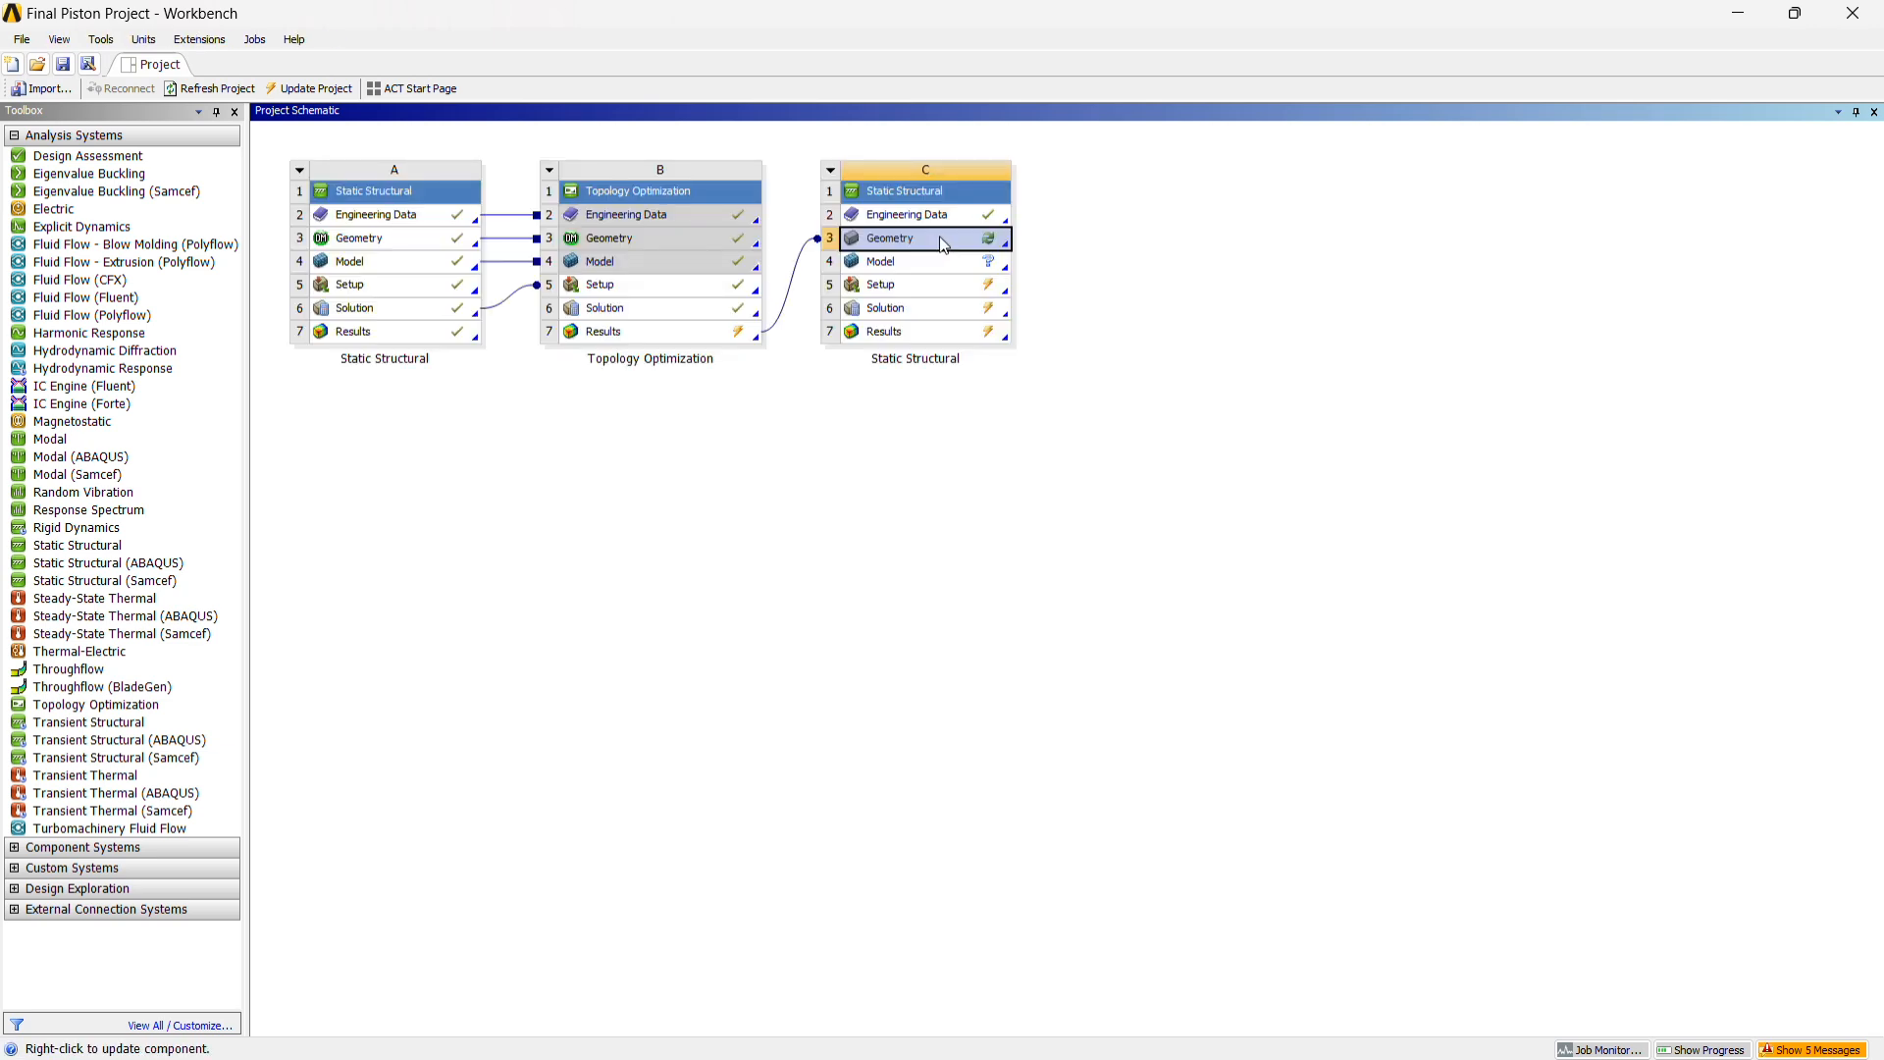
right_click(941, 241)
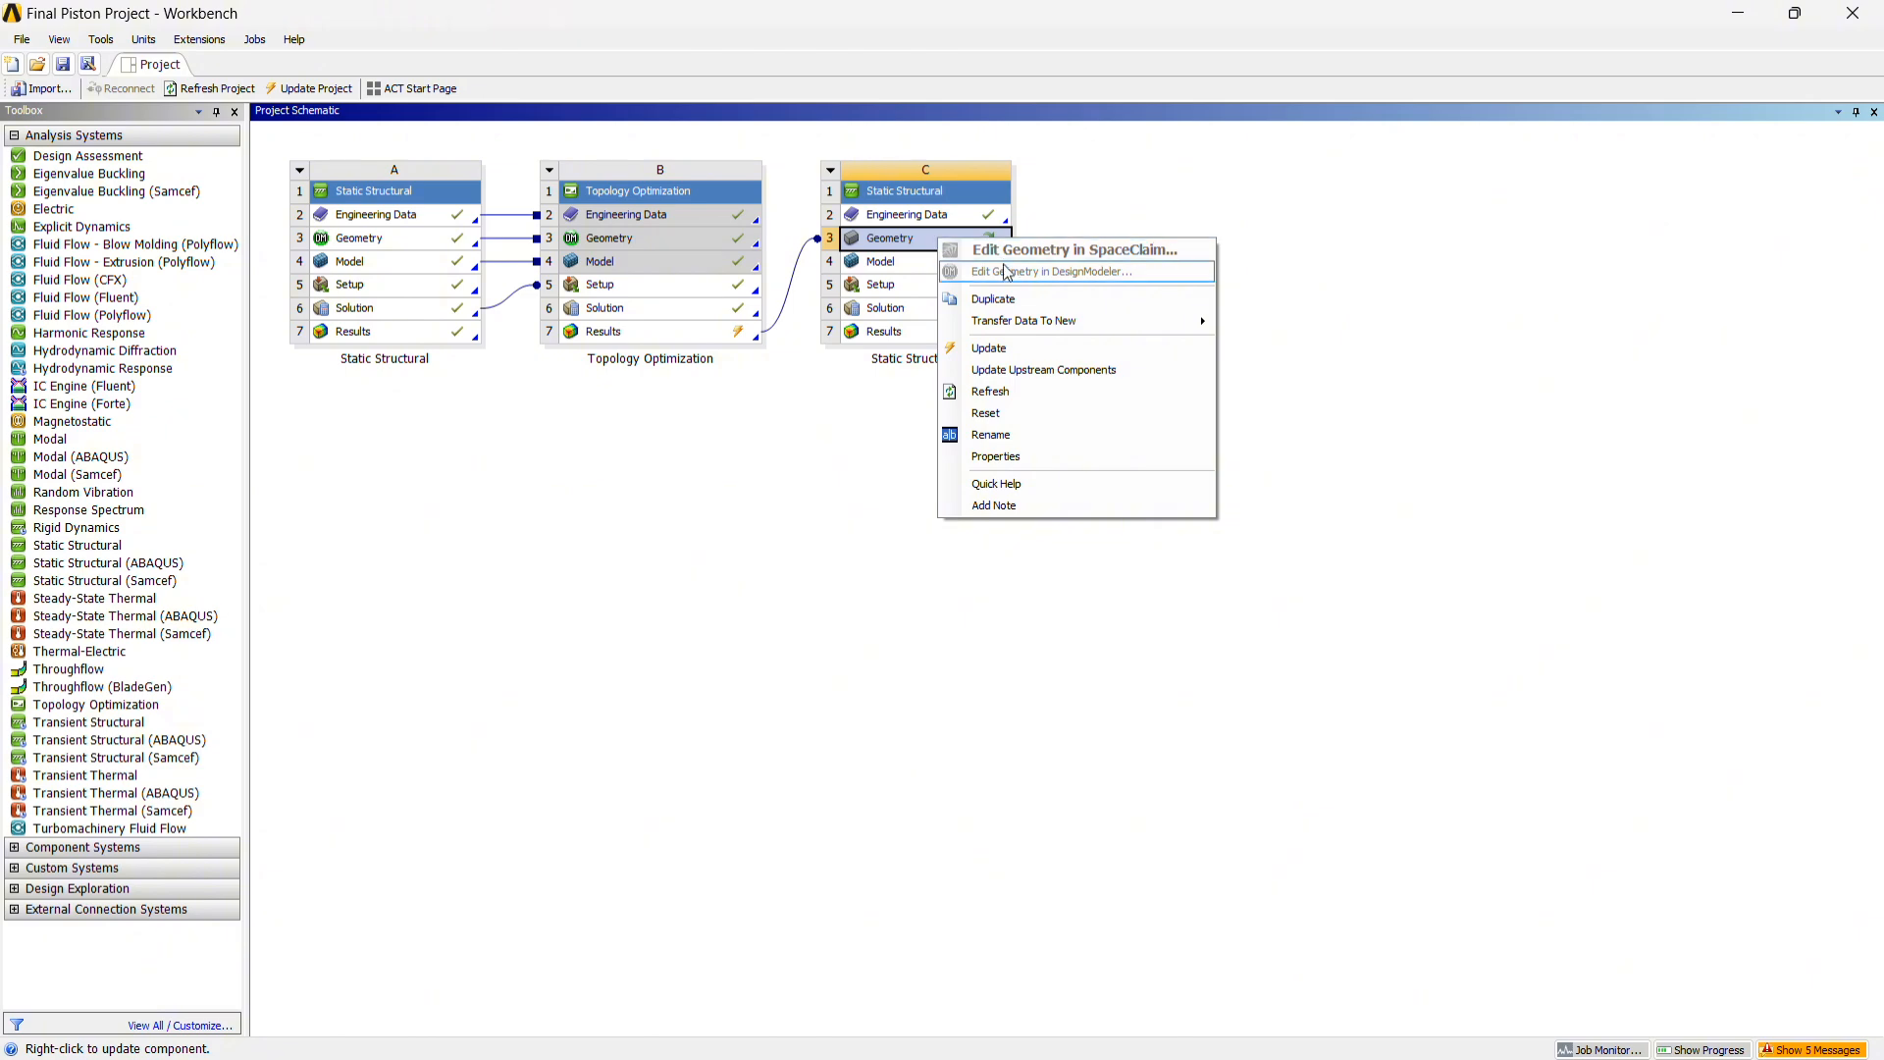
click(1026, 352)
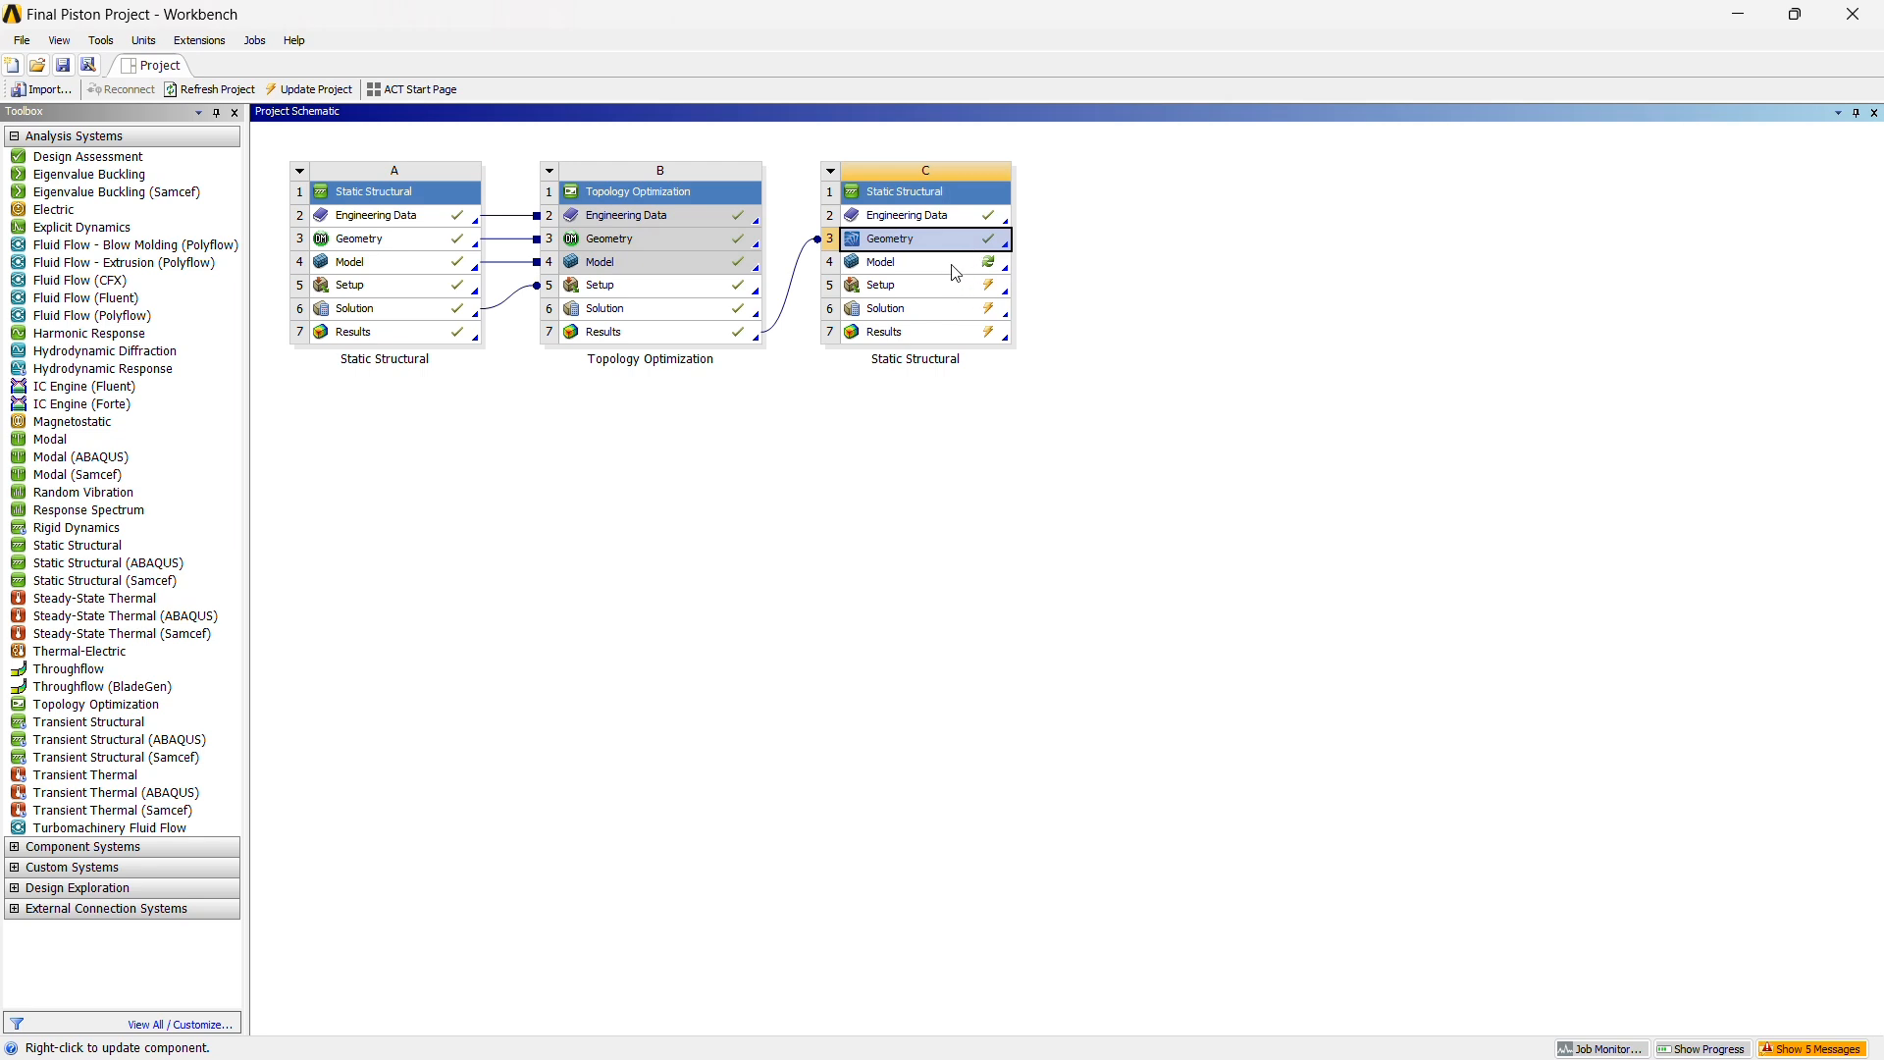
click(957, 265)
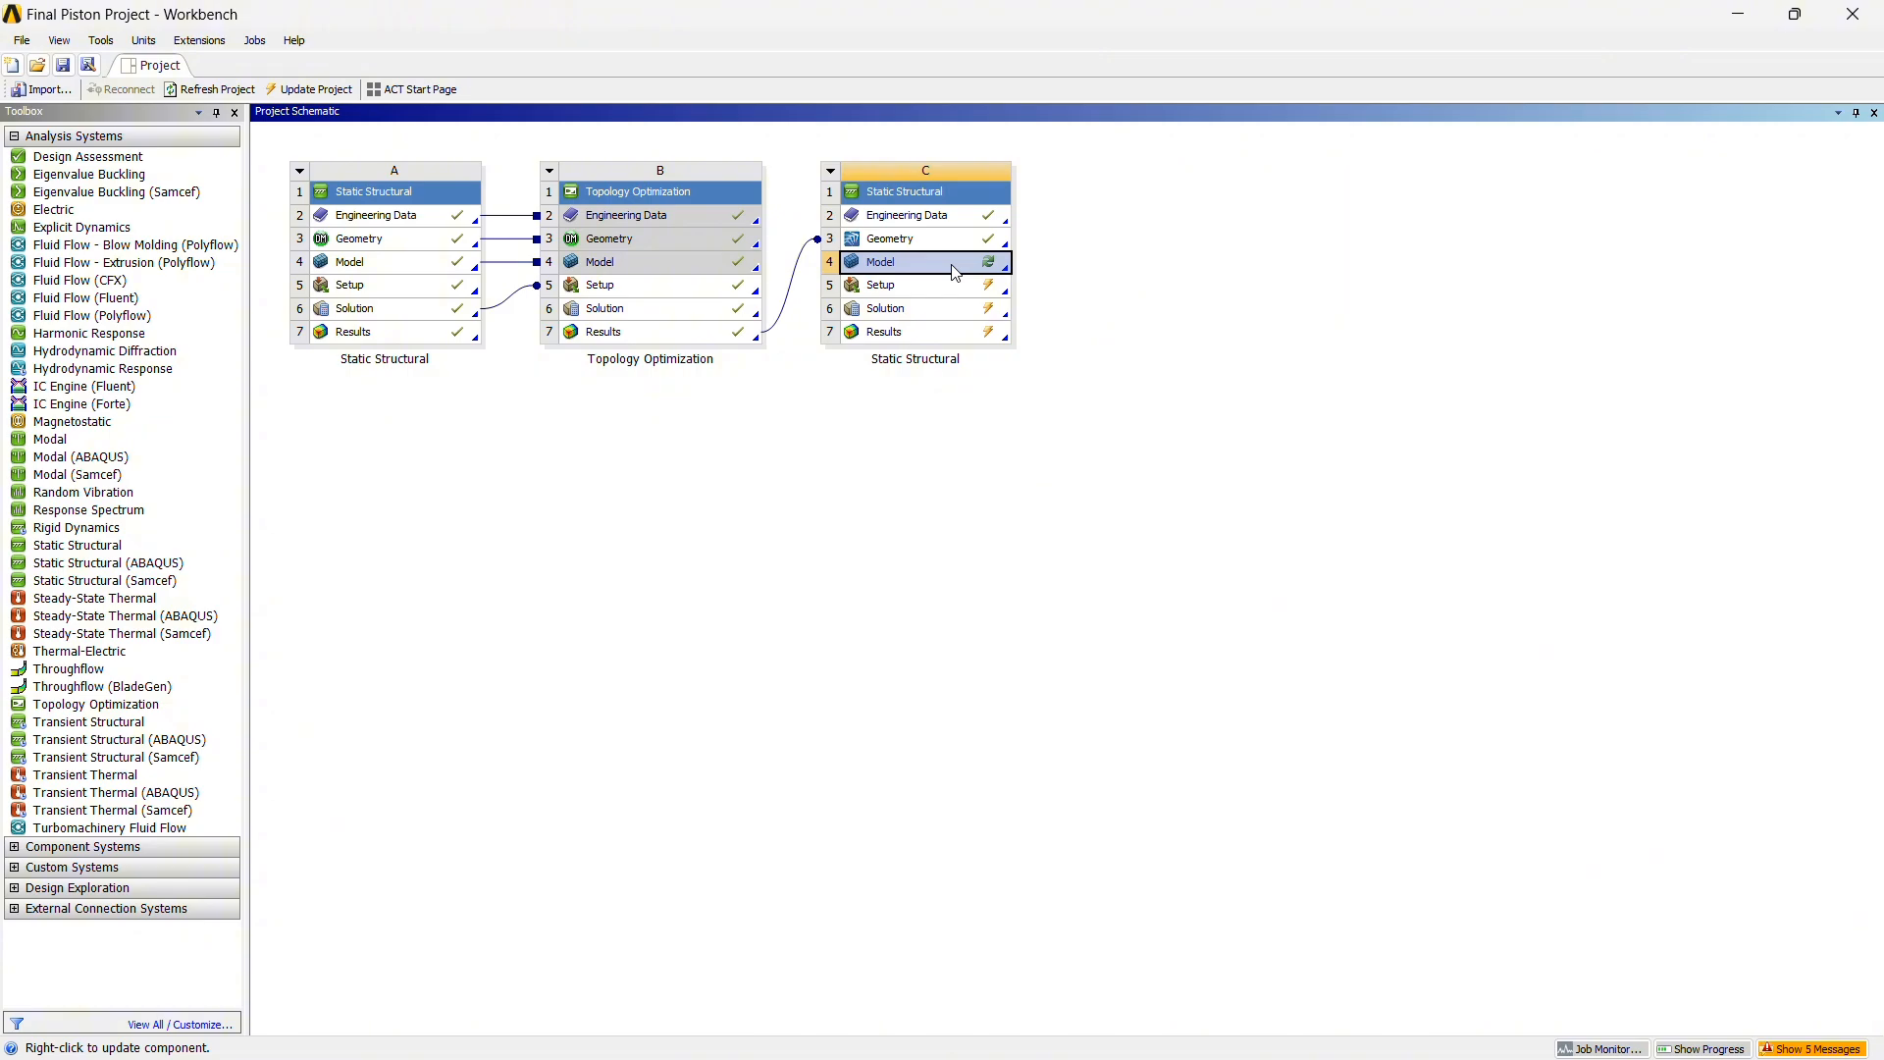
right_click(957, 273)
click(962, 275)
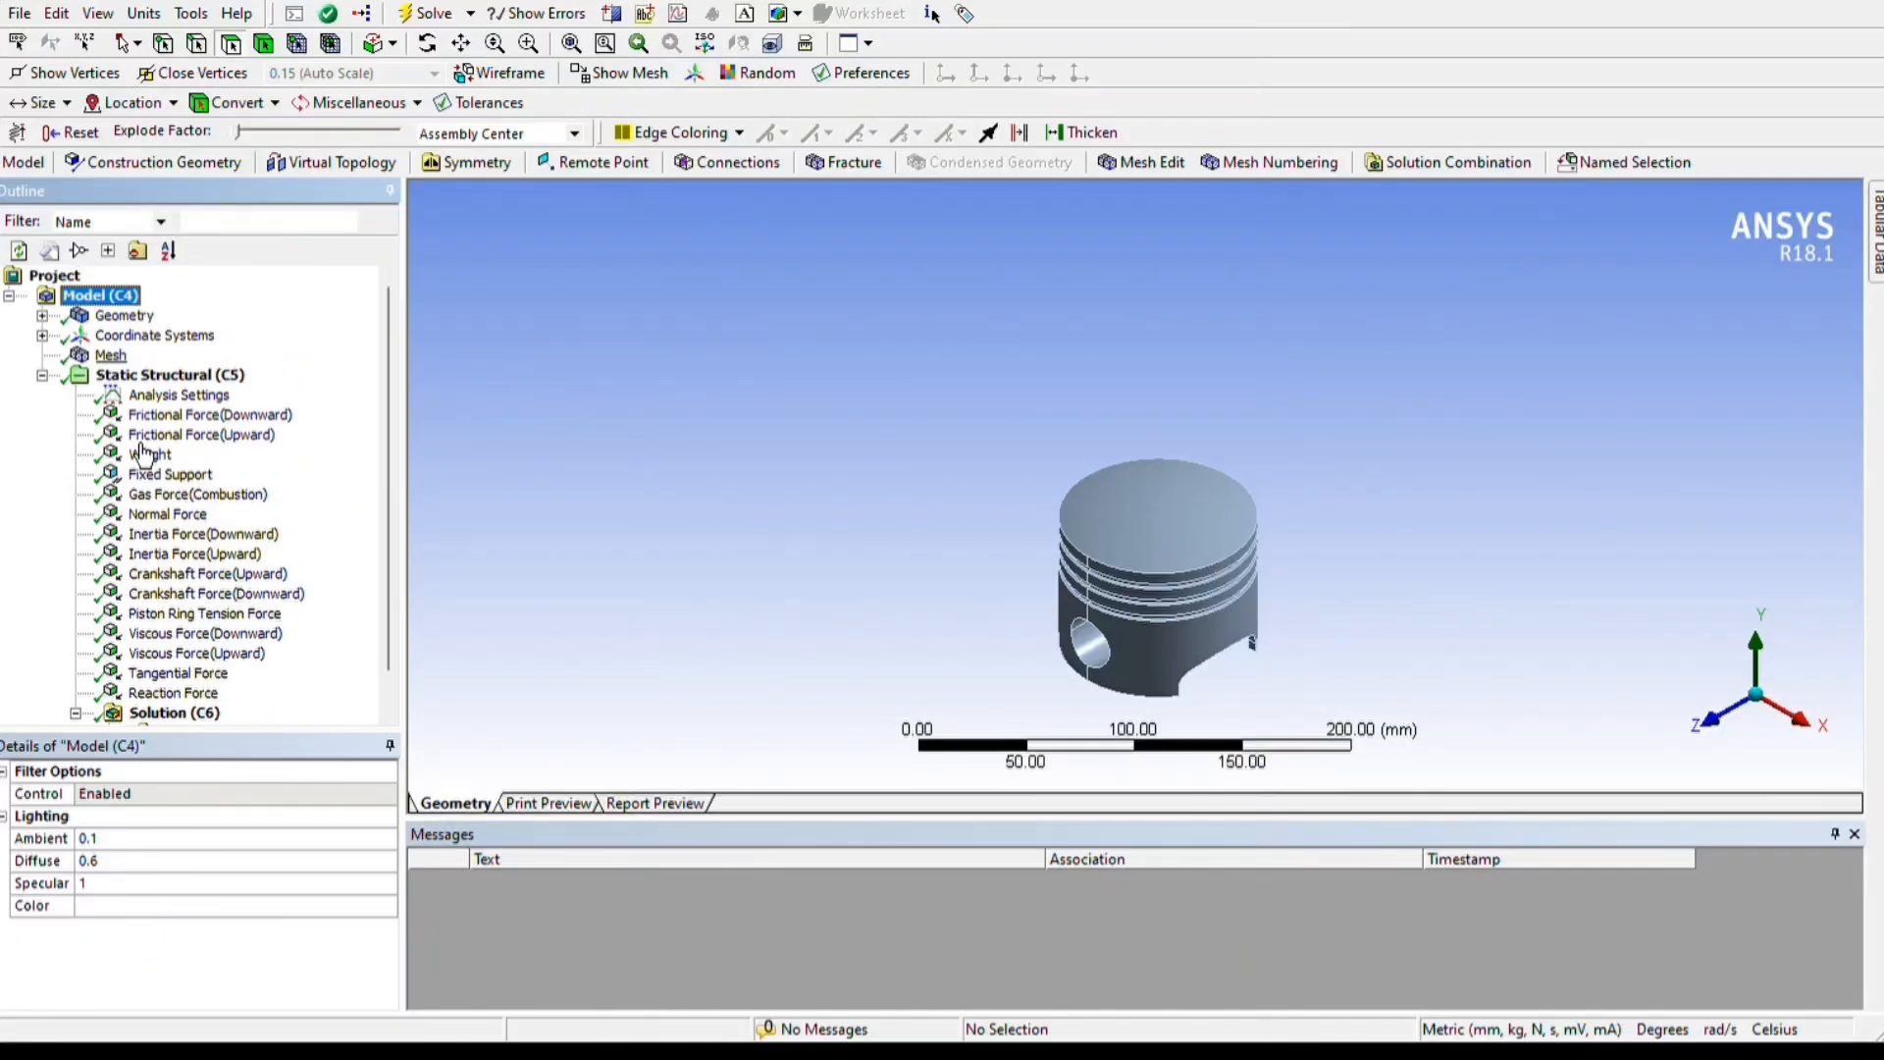
Review the validation model's Mesh on the piston and the details of its Solution
click(110, 355)
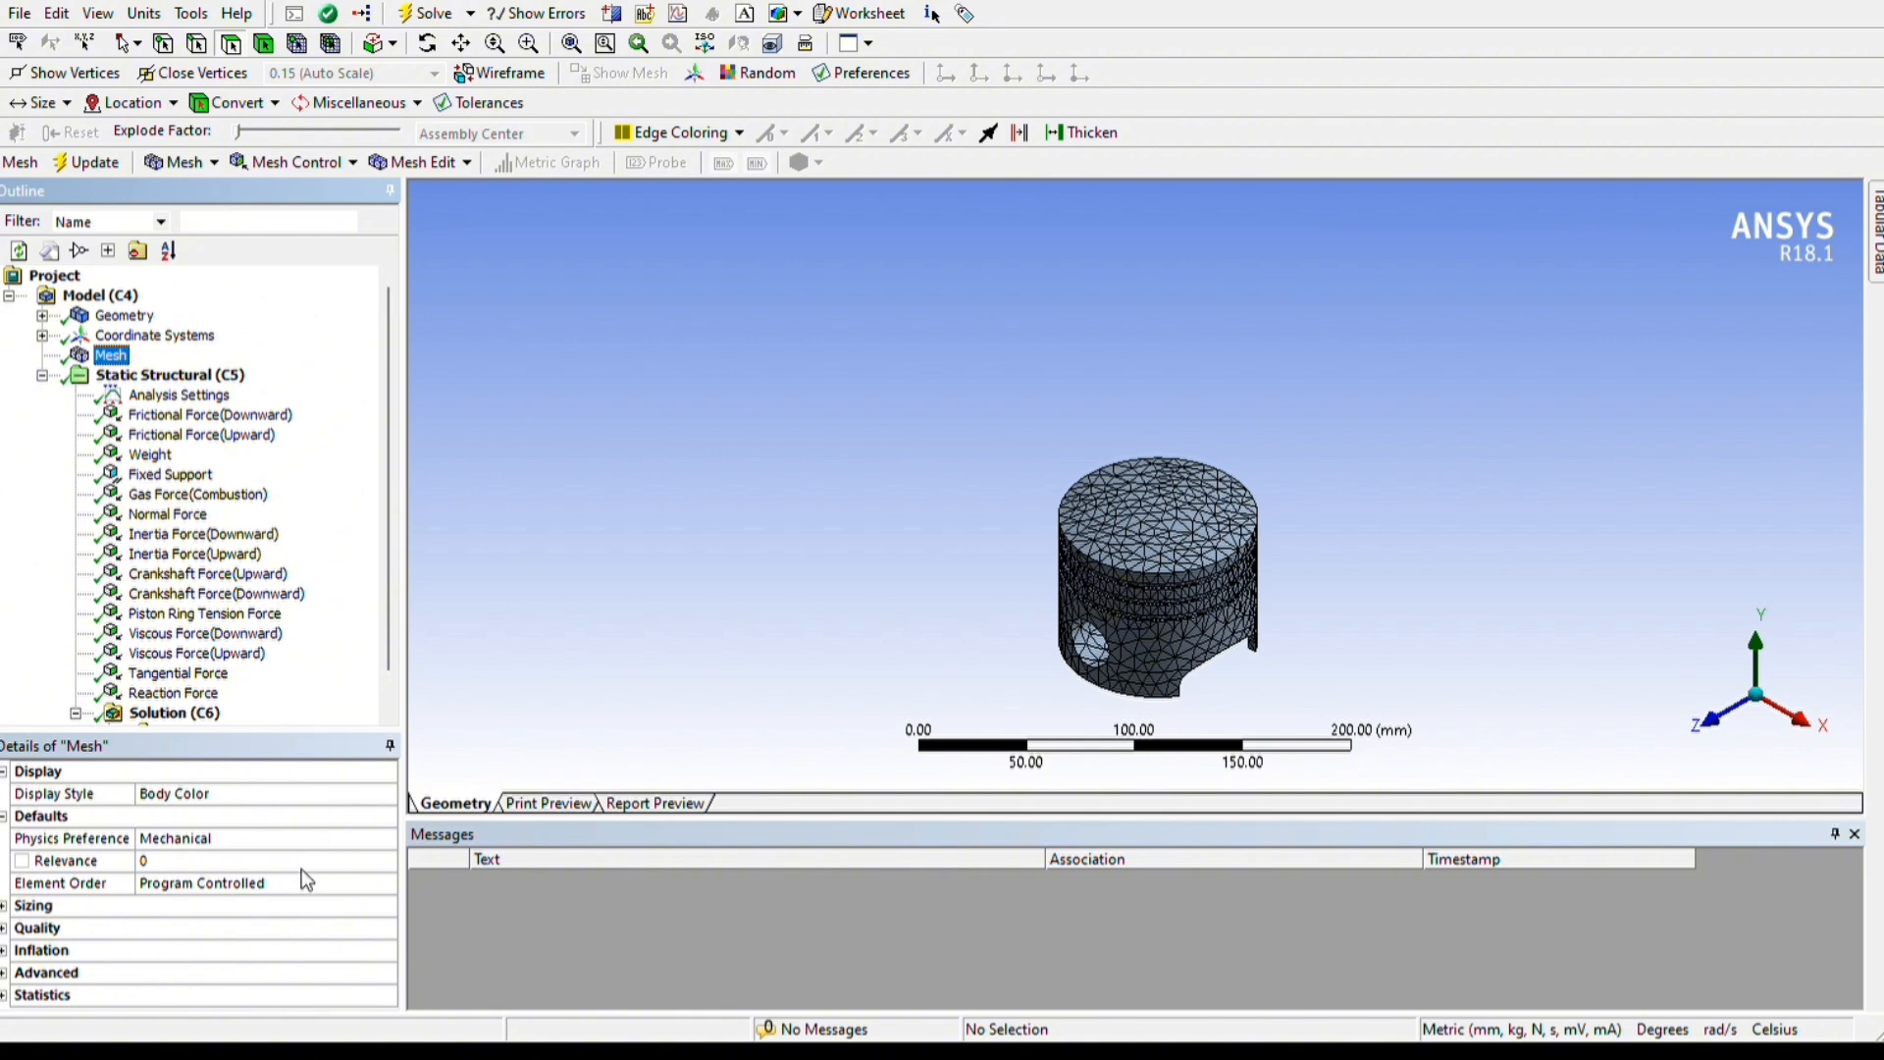
scroll(230, 840, down, 1)
click(177, 675)
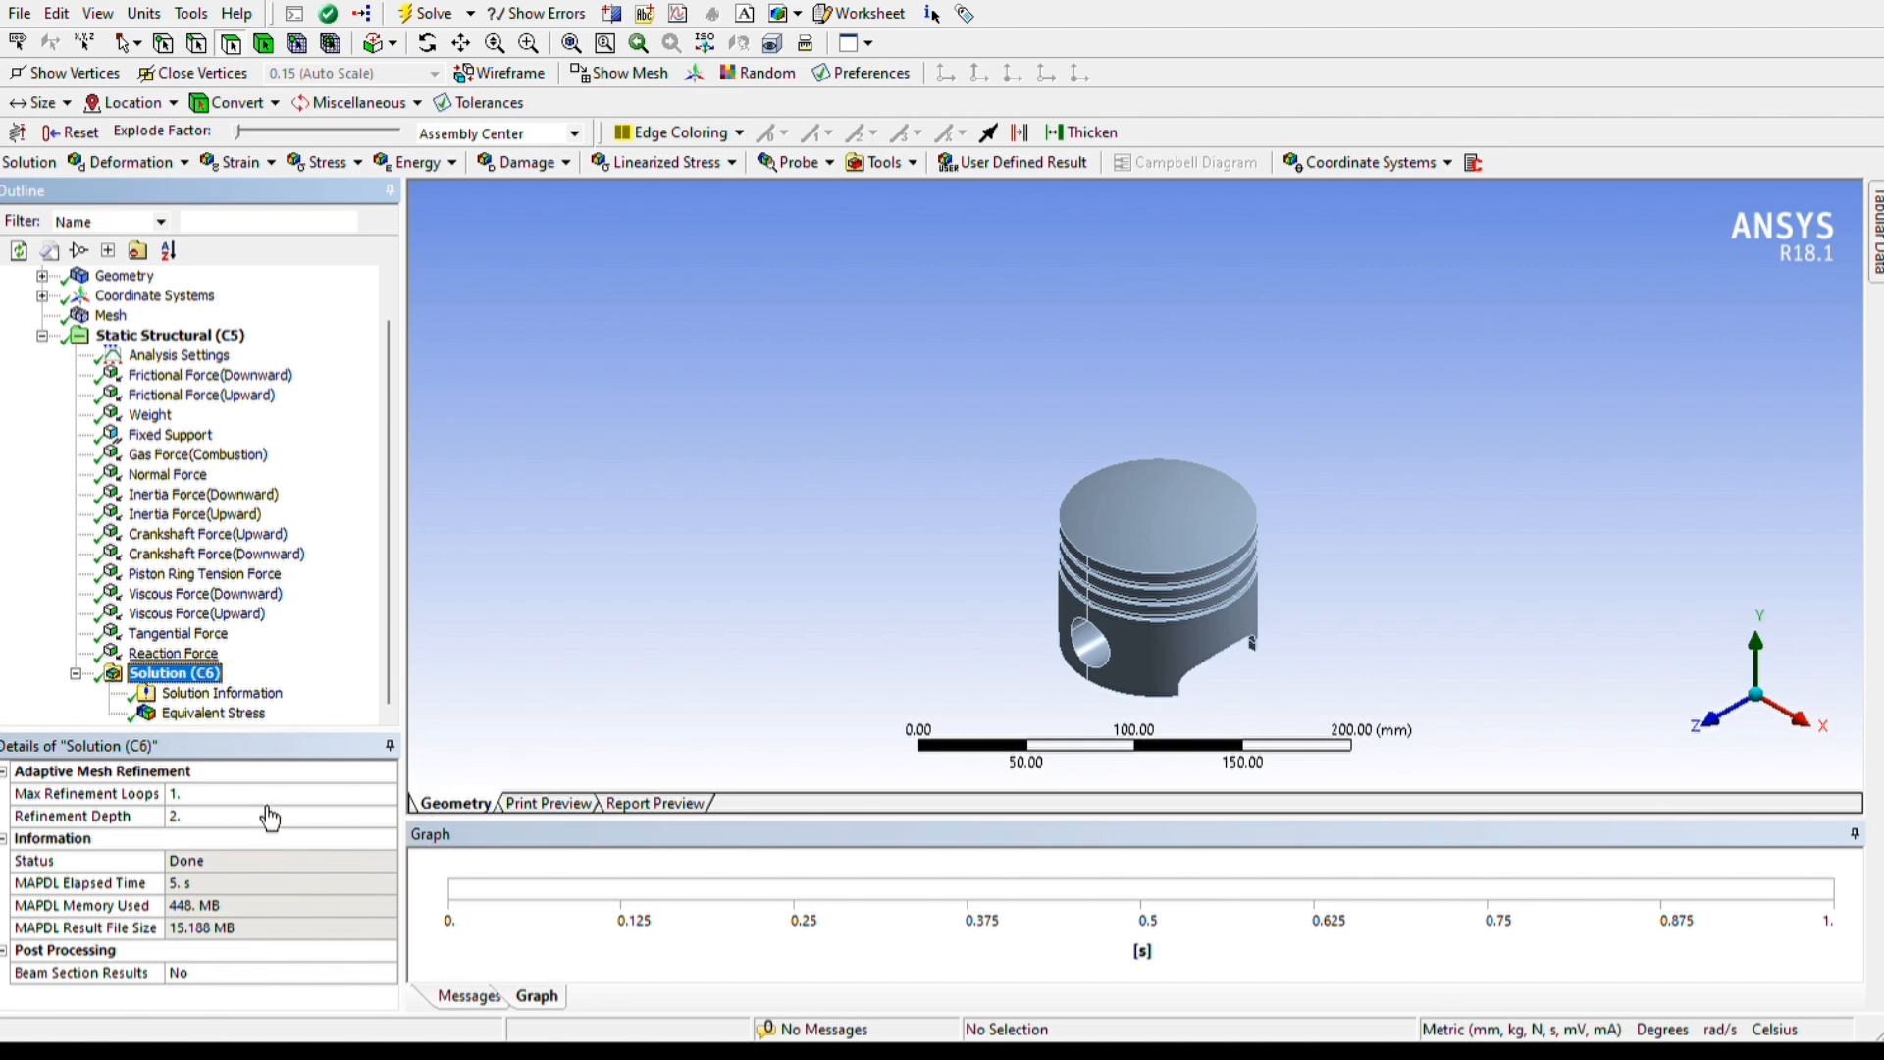
Examine the Equivalent Stress result and its minimum and maximum on the piston's crown and underside, and play the stress animation
click(235, 713)
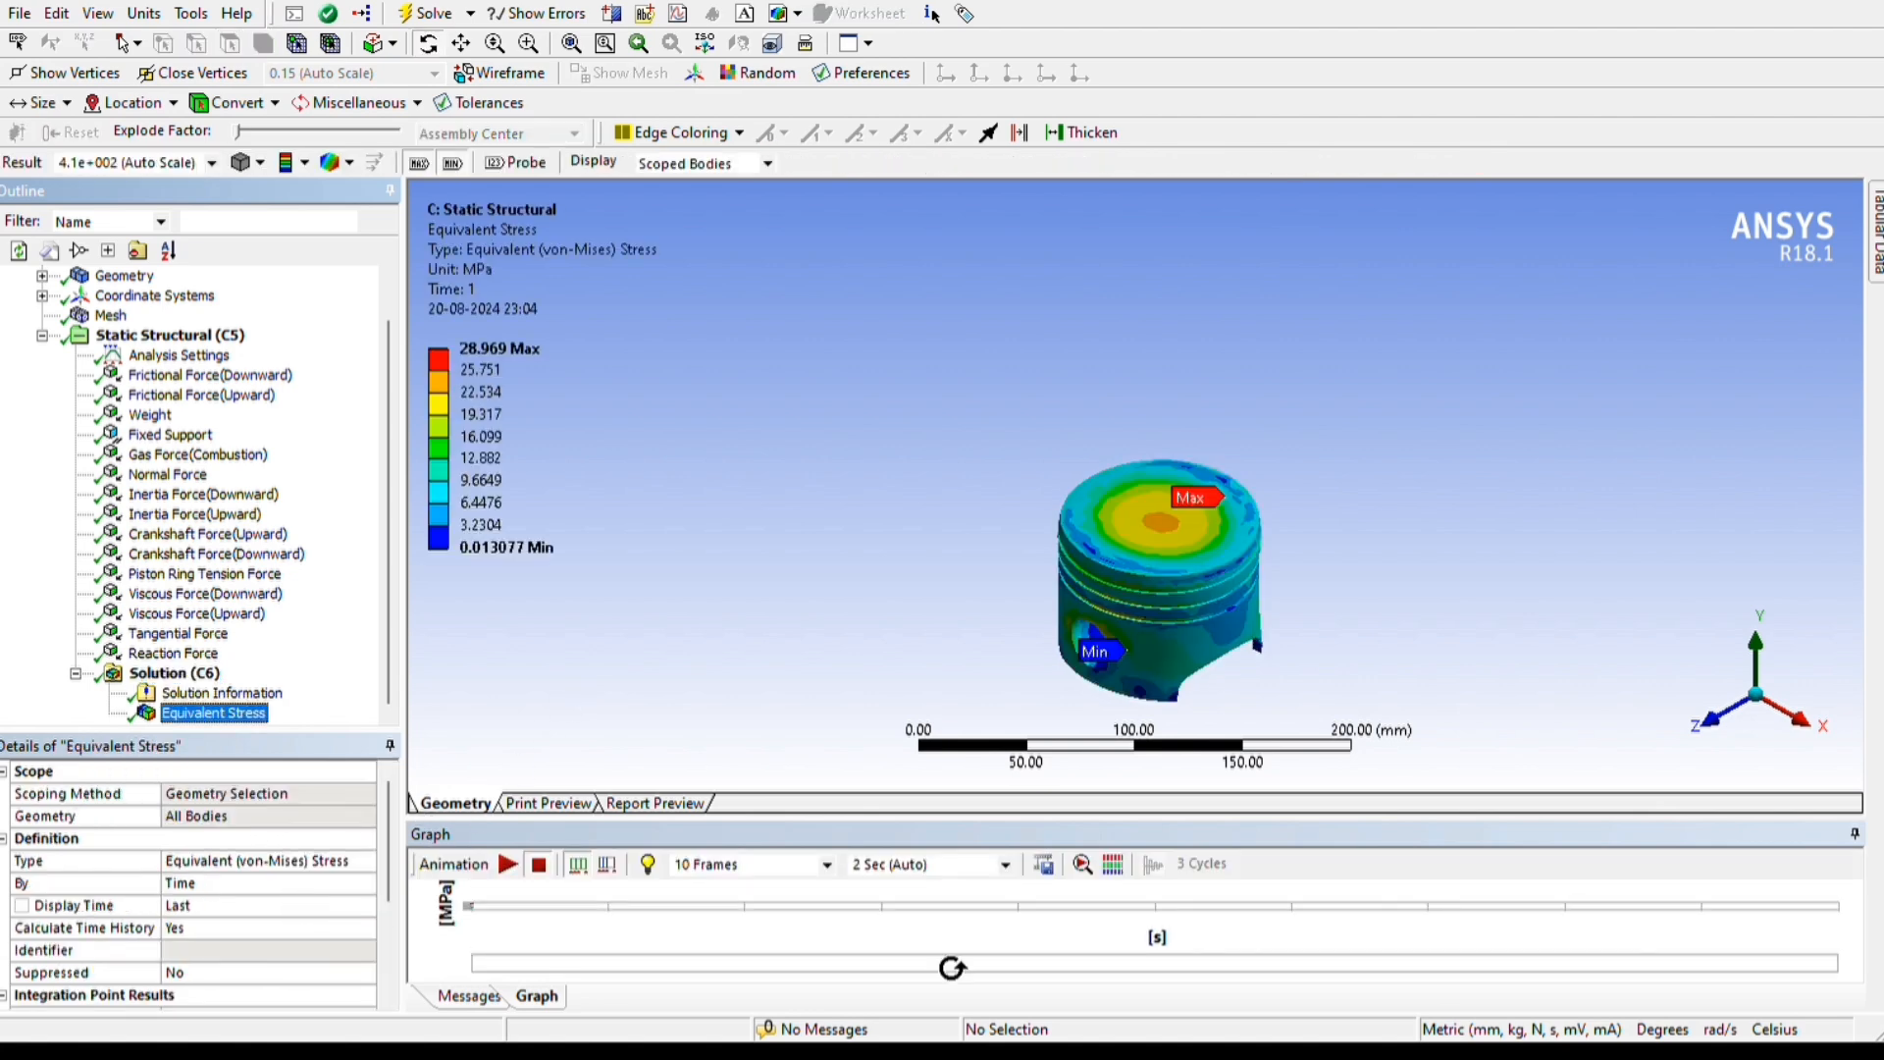
drag(909, 693, 919, 642)
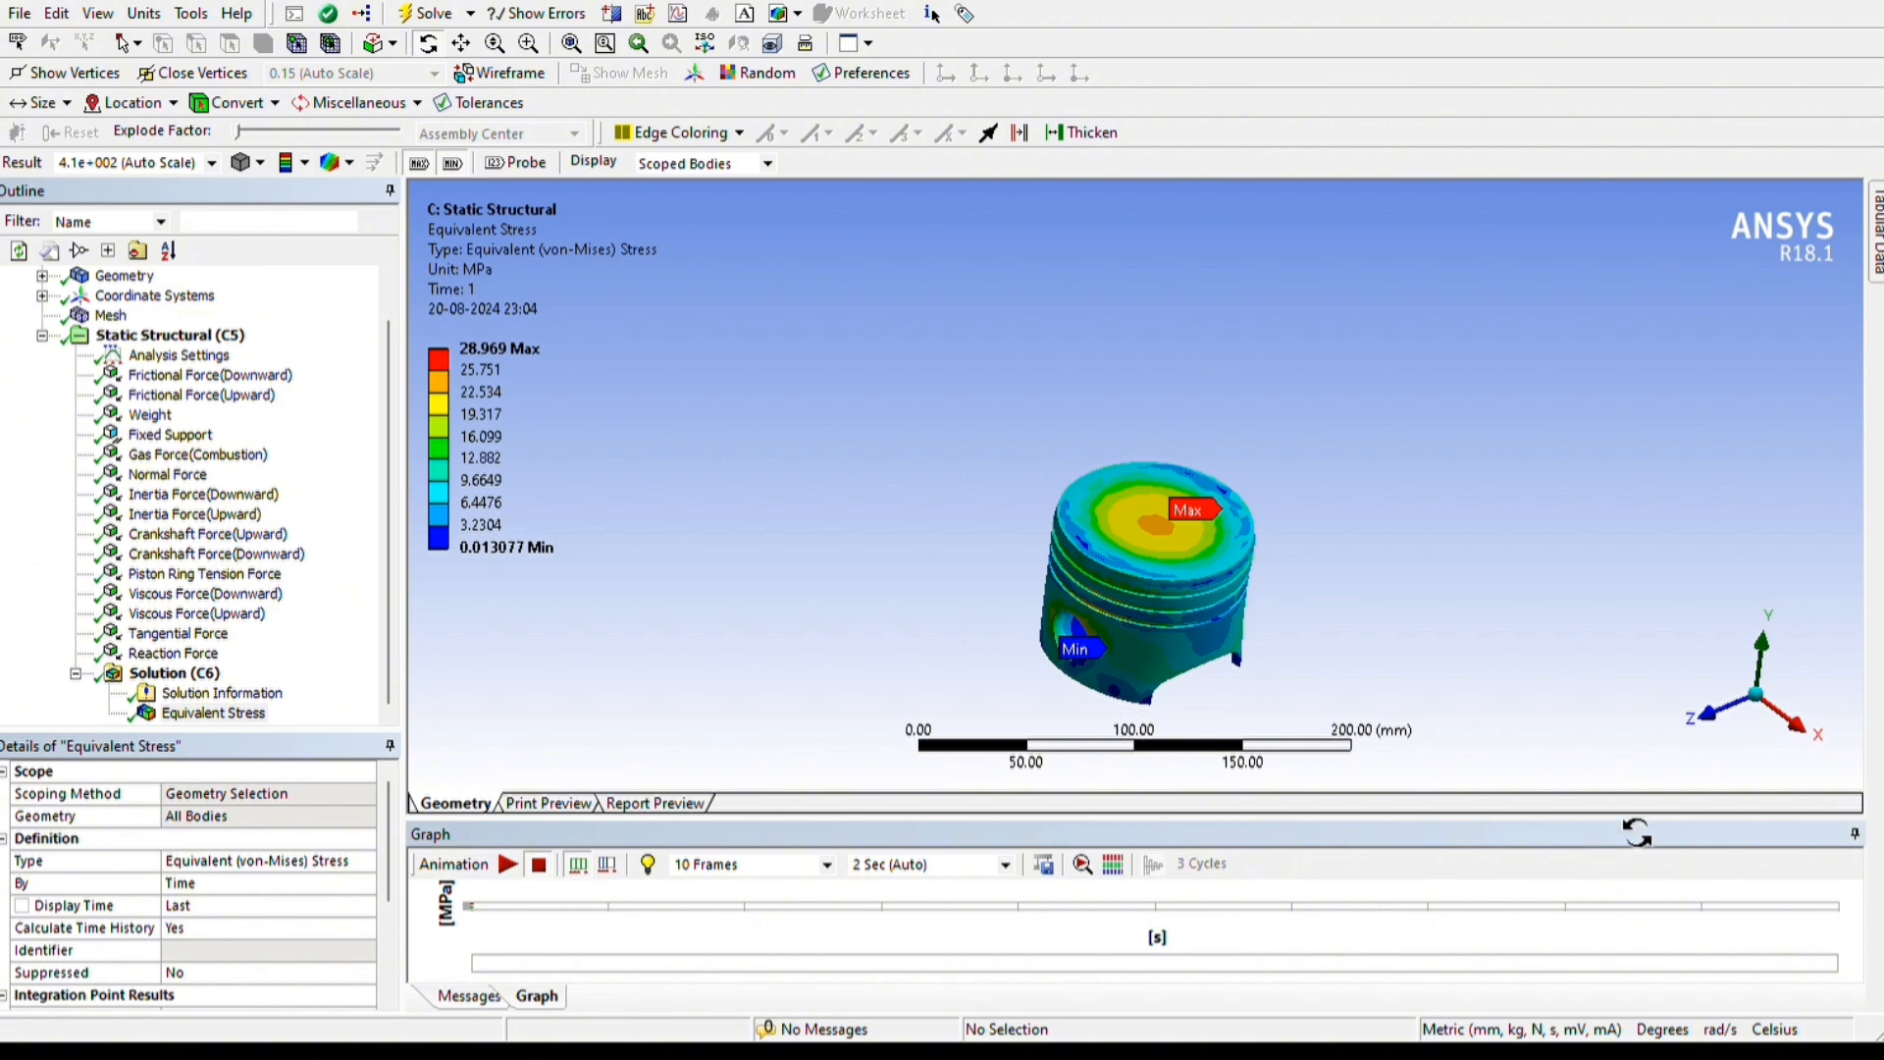
drag(1639, 822, 1659, 689)
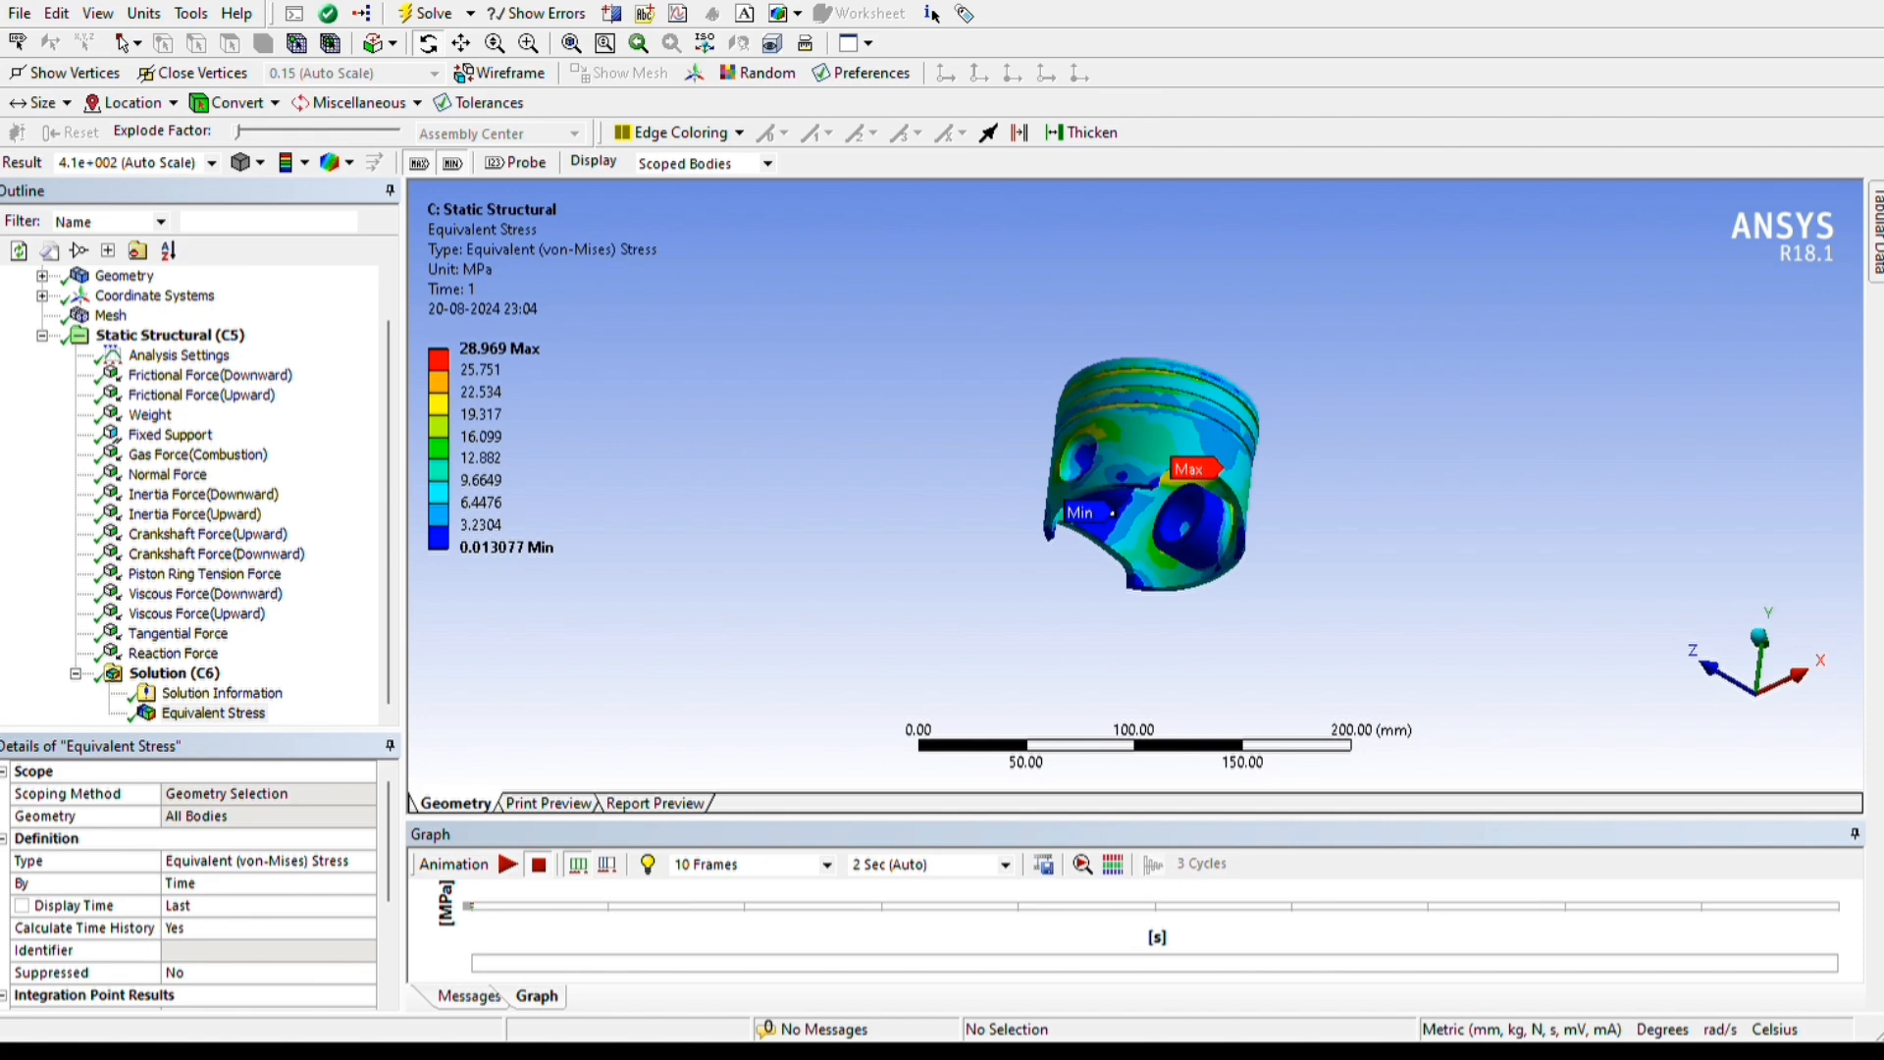
middle_drag(1482, 707, 1222, 655)
scroll(233, 967, down, 2)
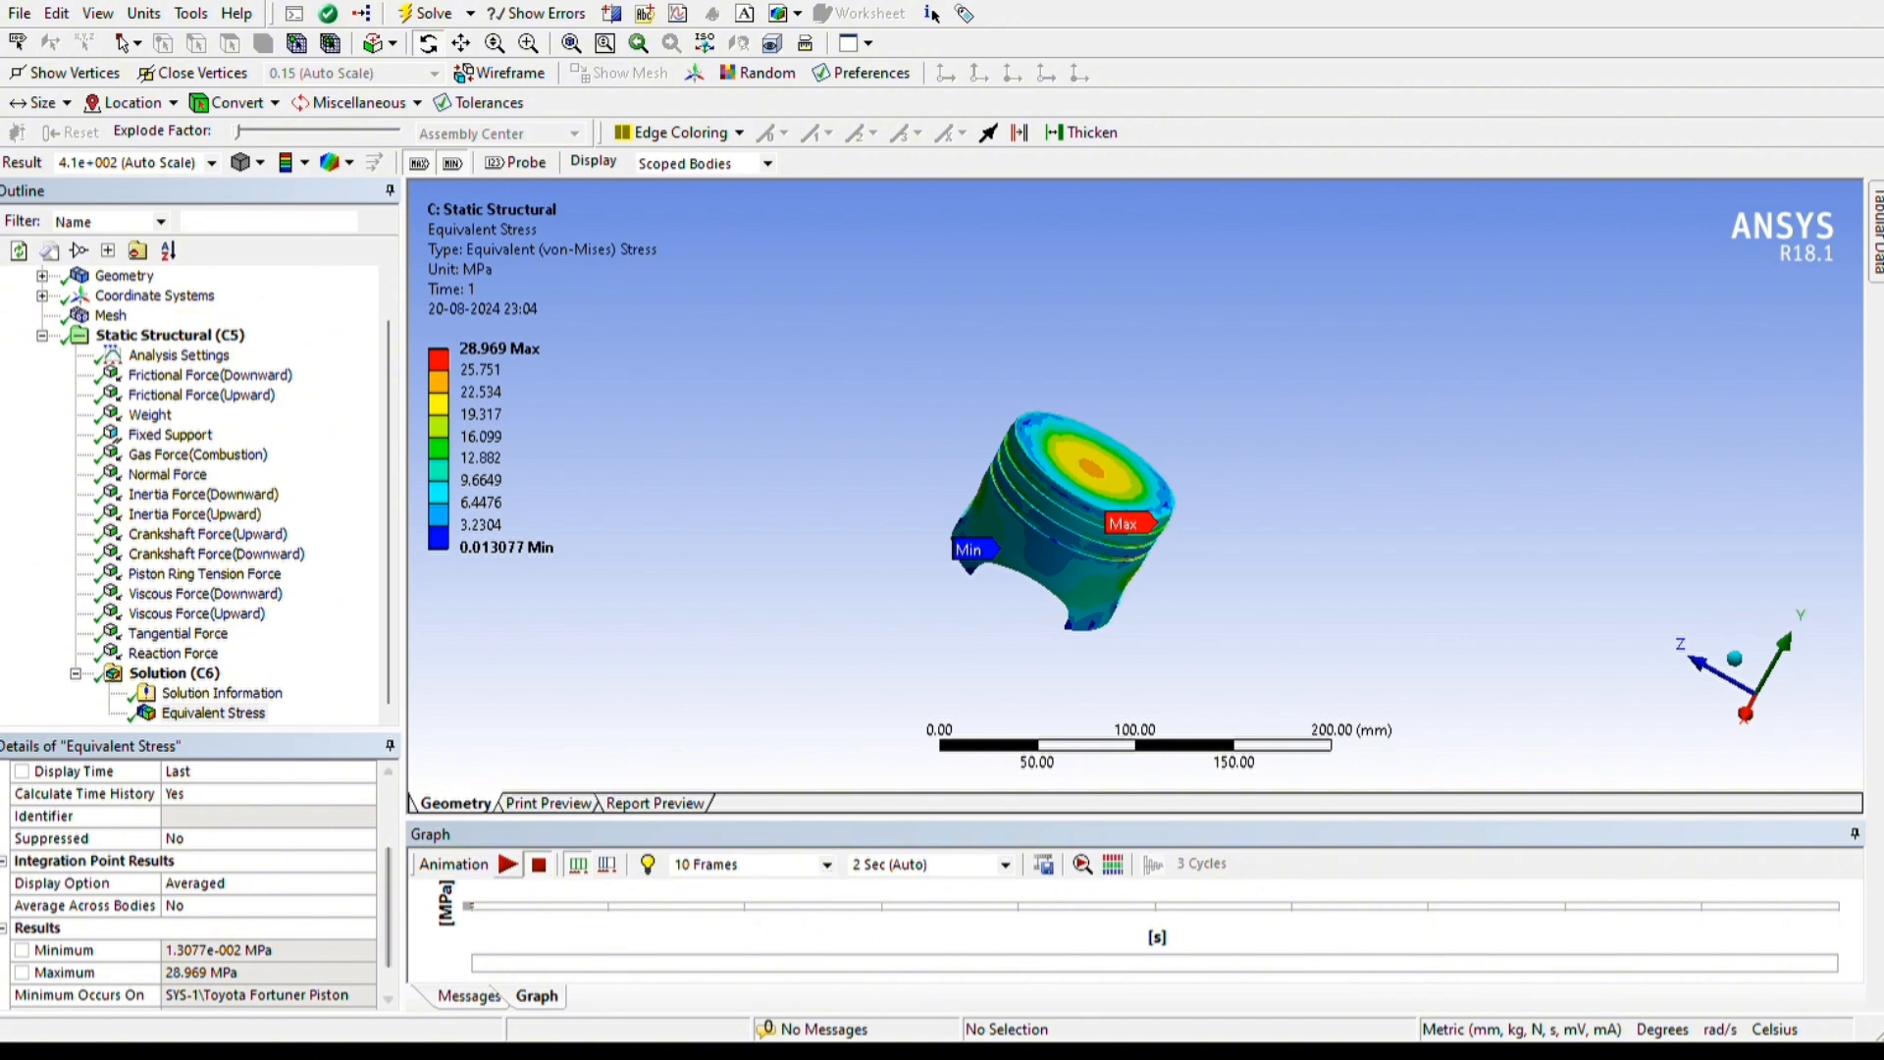
click(508, 864)
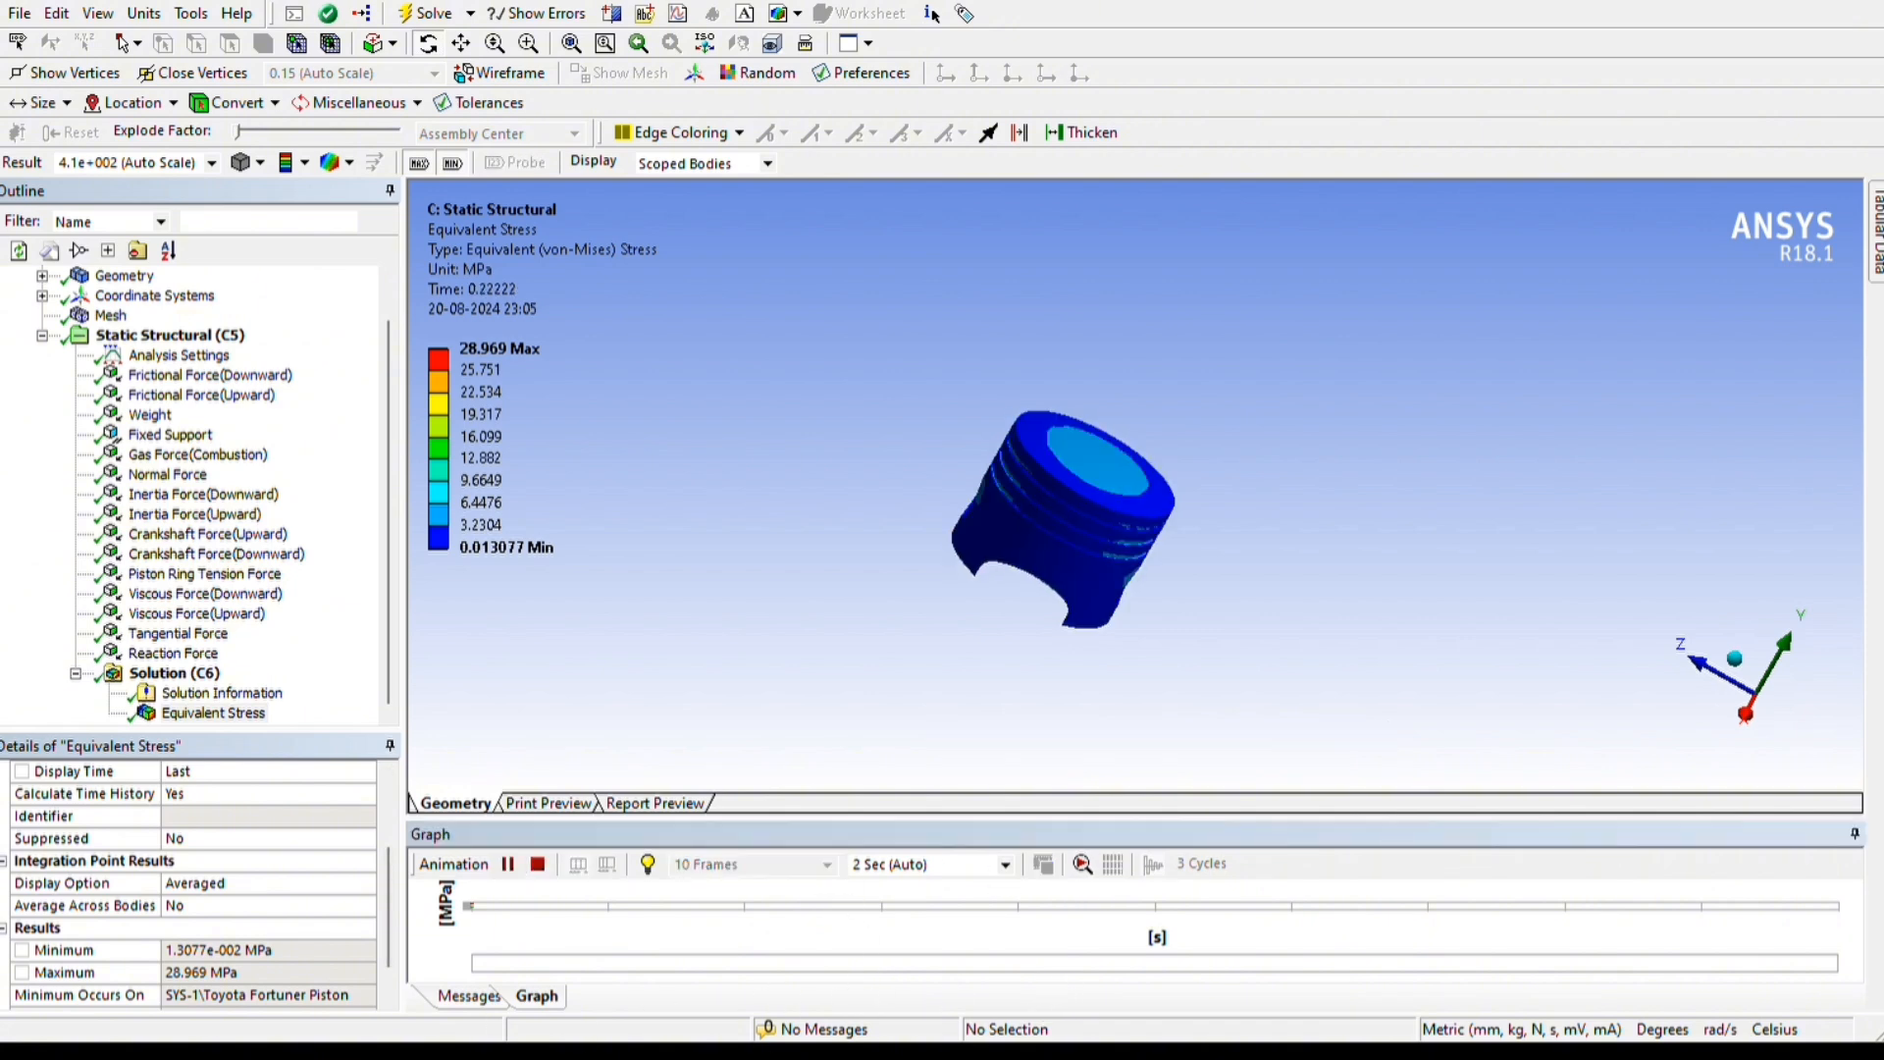
drag(1215, 901, 1371, 802)
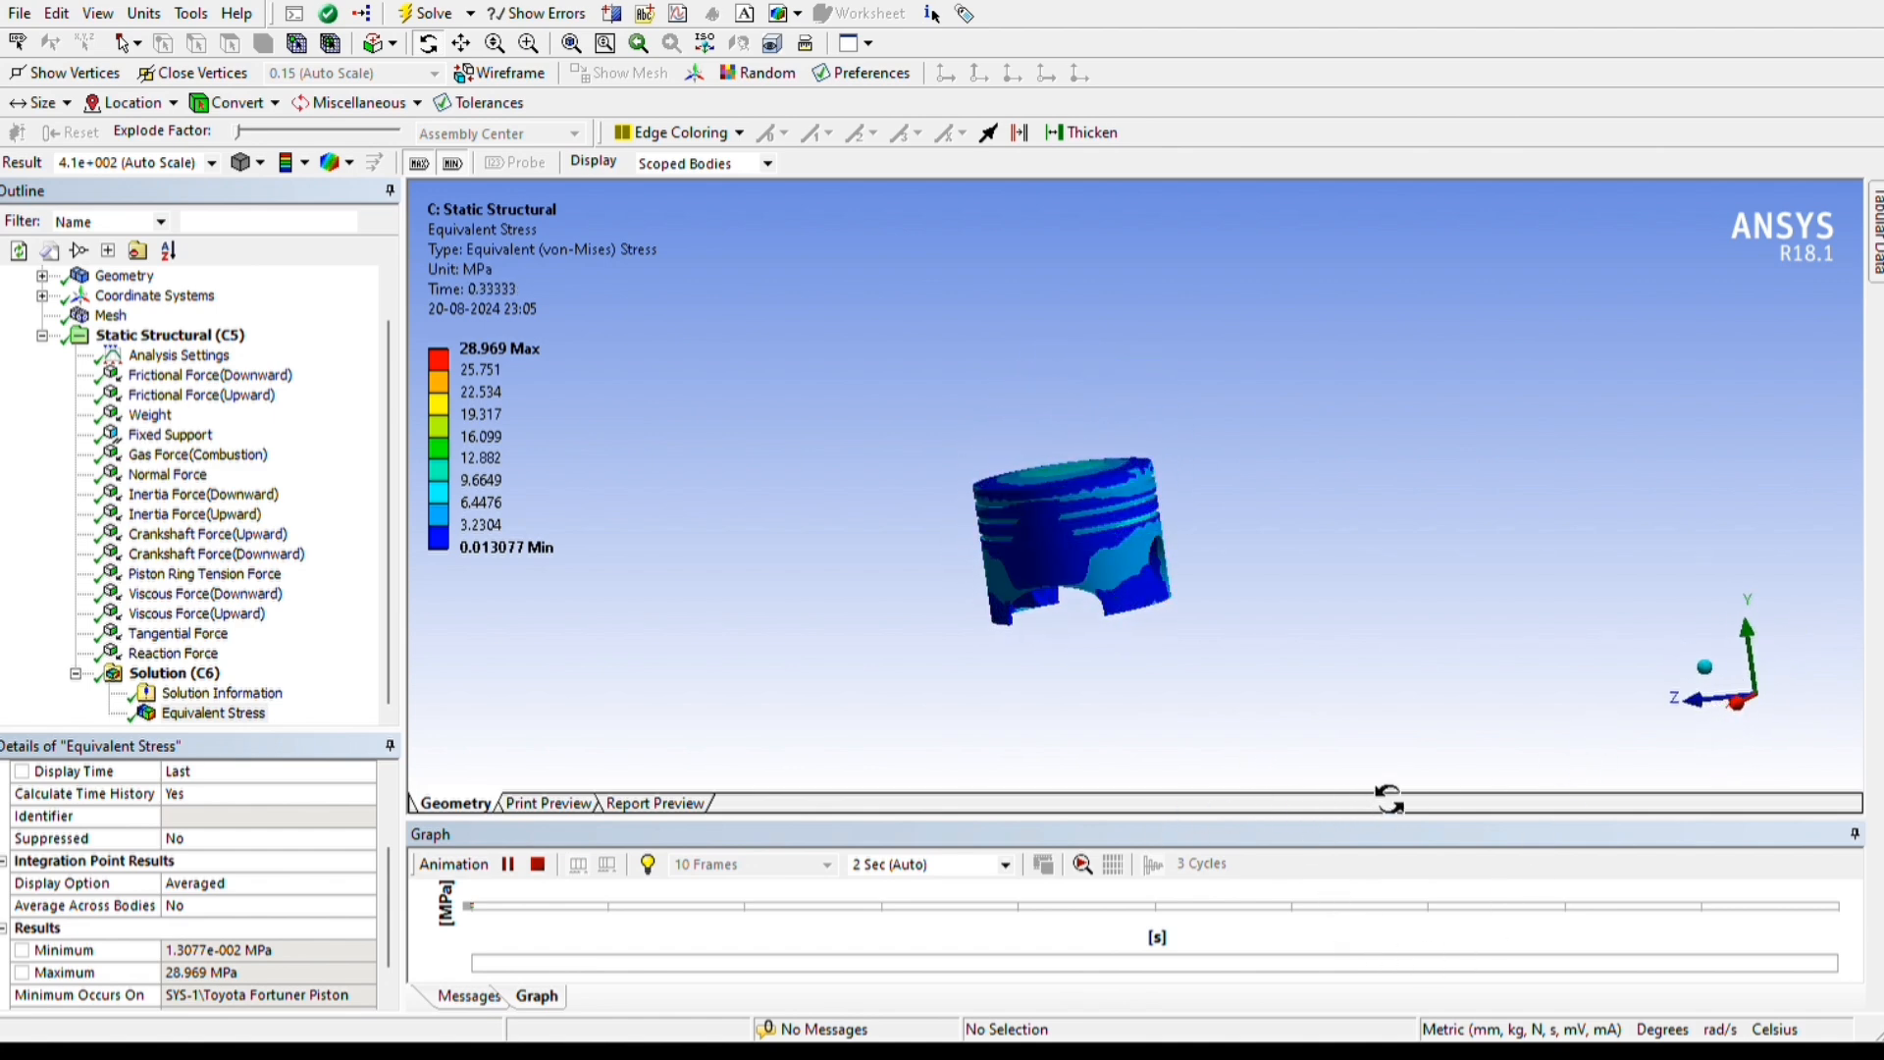